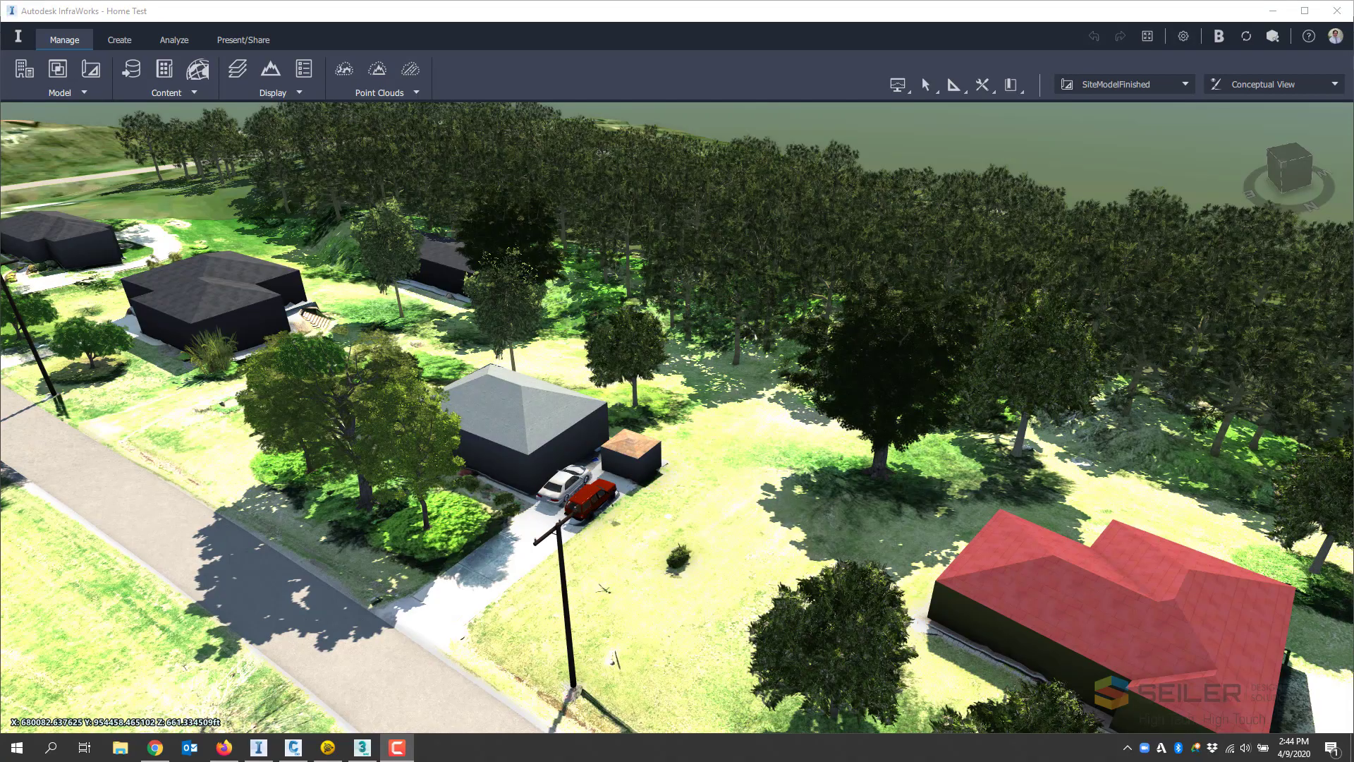
Step: Examine the house with two cars in its driveway and the open lawn between it and the red-roofed house
drag(541, 566, 664, 619)
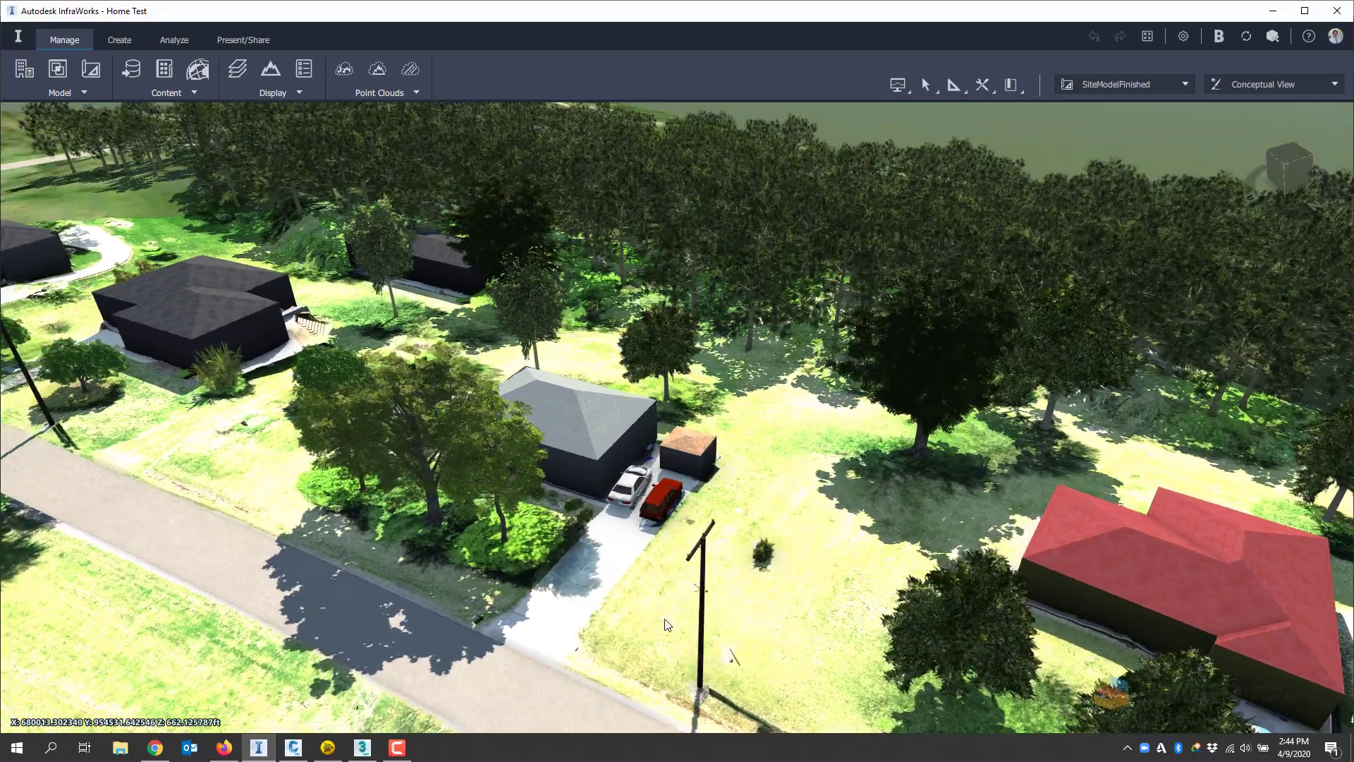
middle_drag(664, 619, 609, 607)
scroll(637, 605, up, 3)
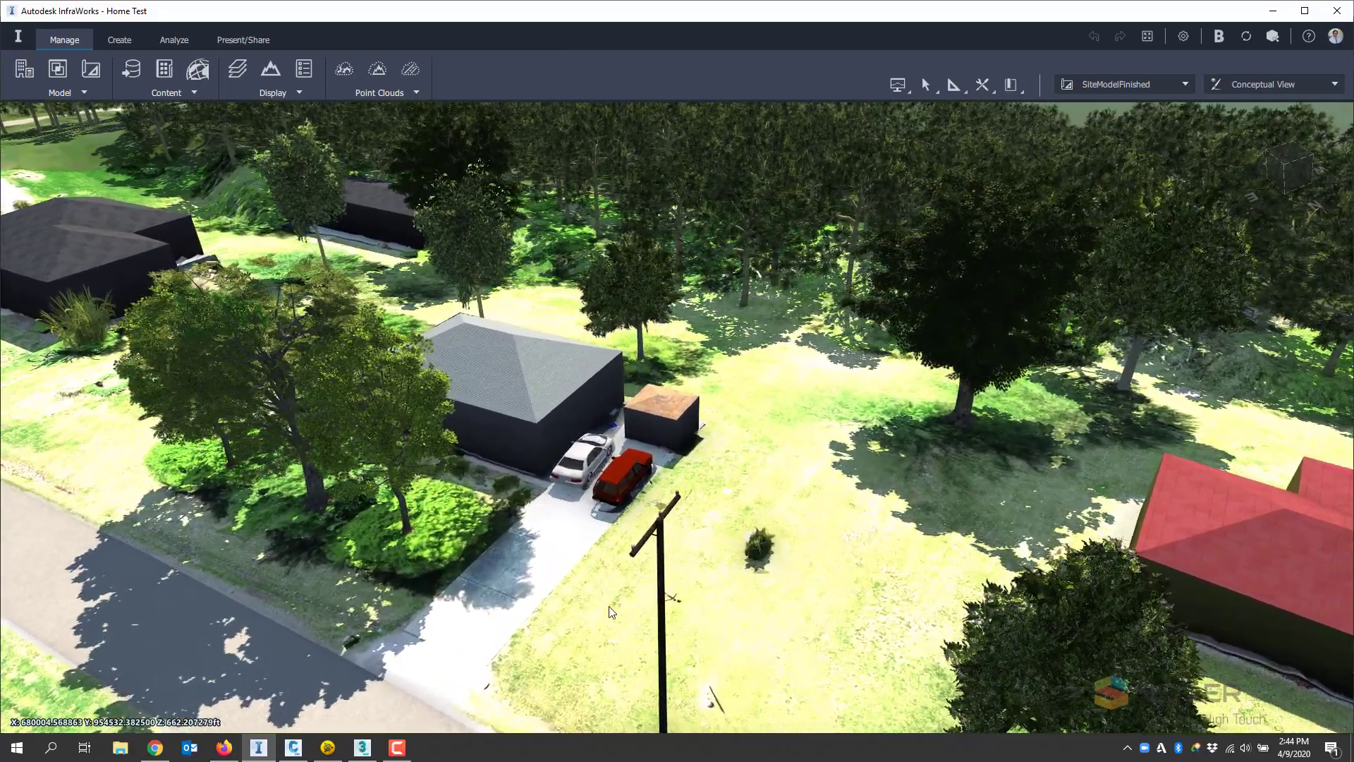
drag(608, 606, 550, 578)
scroll(608, 571, down, 3)
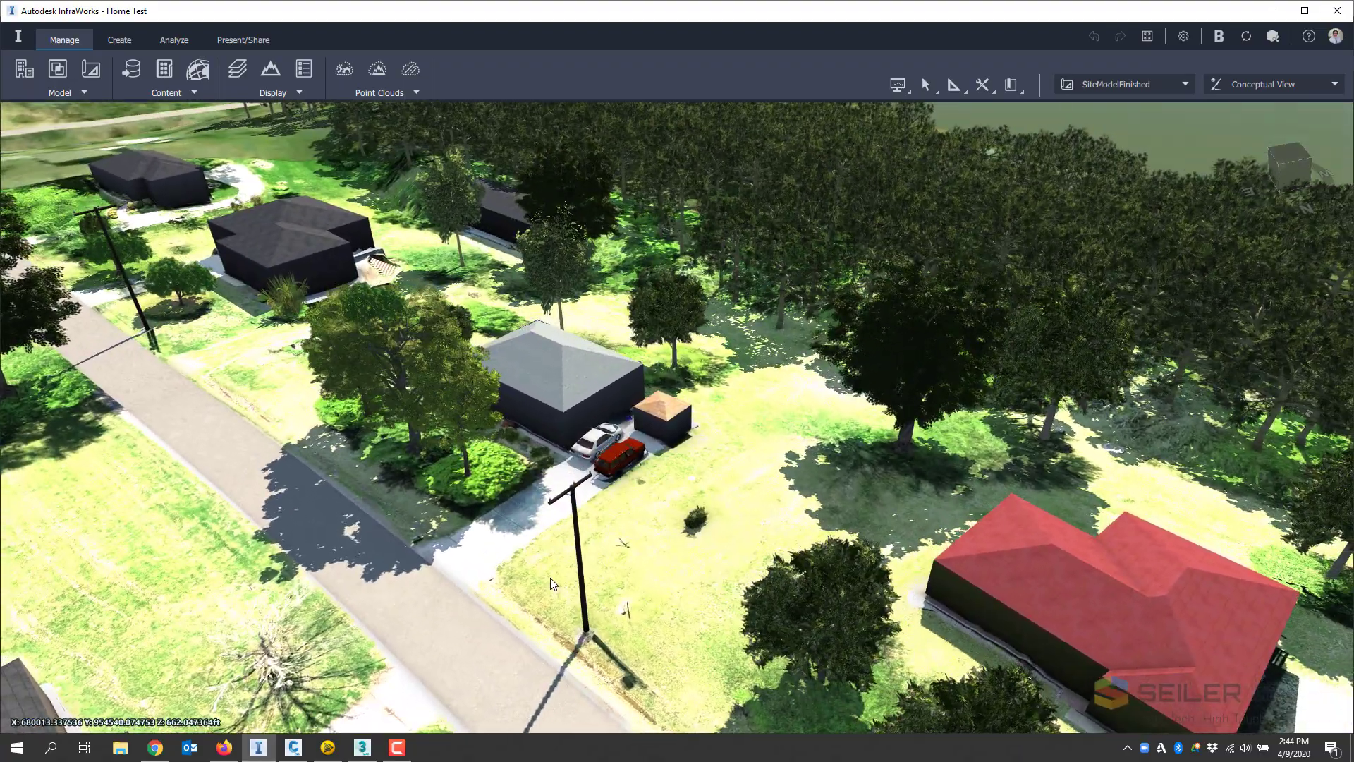
scroll(626, 555, up, 5)
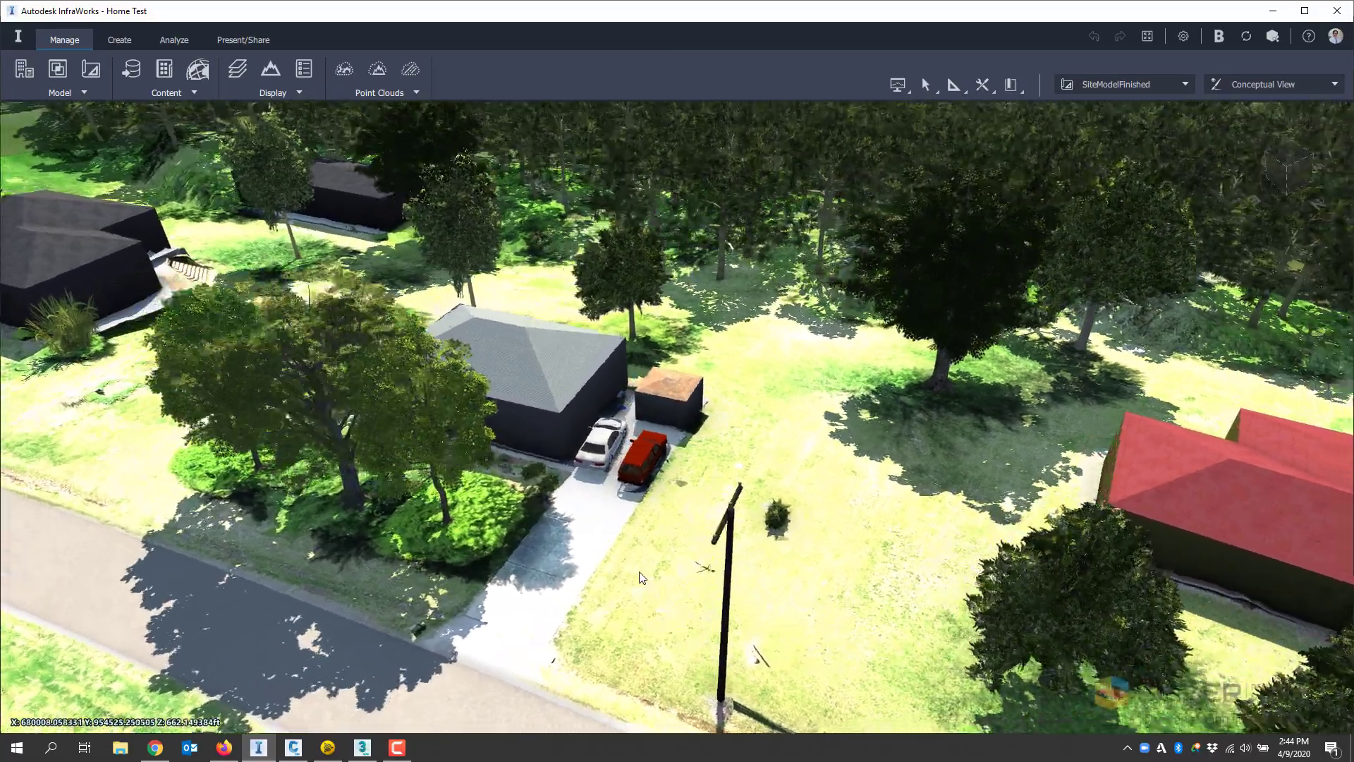
drag(640, 572, 675, 570)
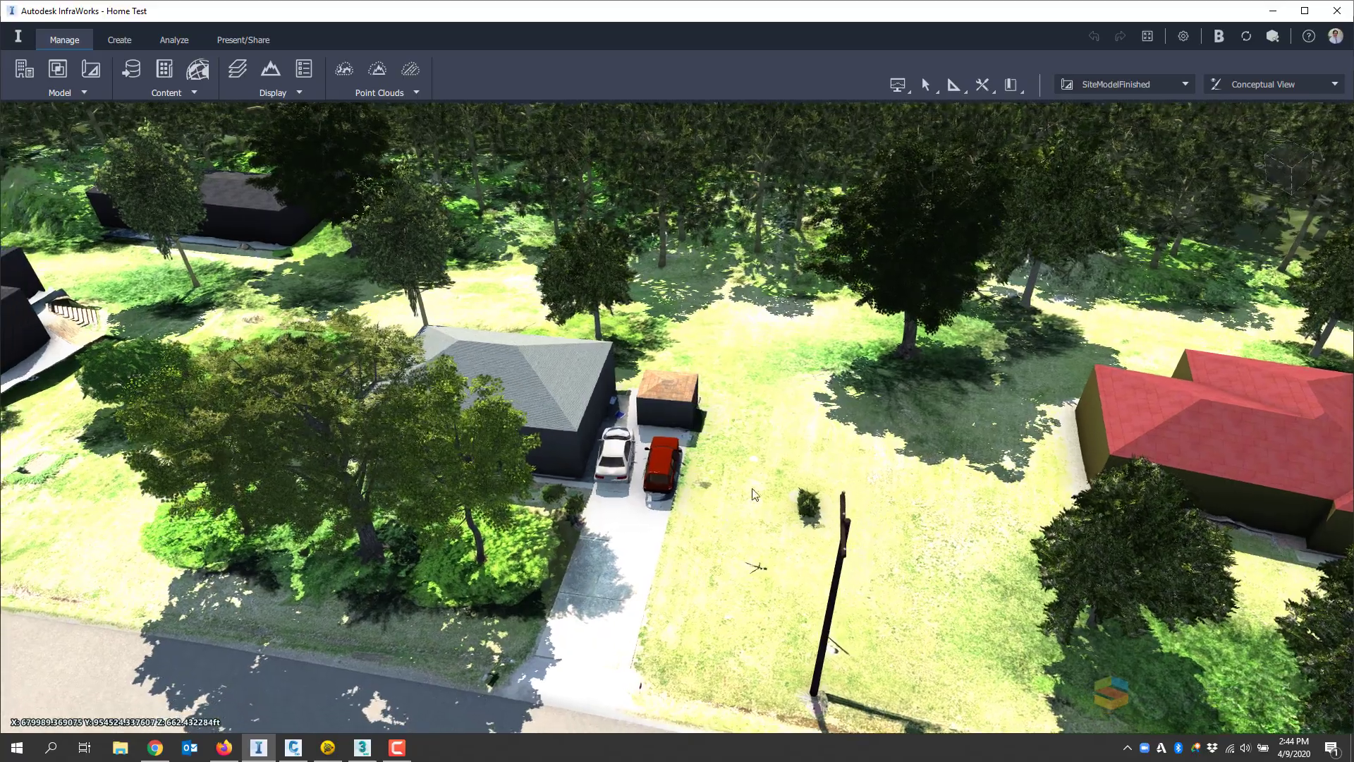
scroll(684, 565, up, 3)
middle_drag(705, 552, 608, 625)
mouse_move(787, 516)
mouse_down()
mouse_move(752, 573)
mouse_move(788, 530)
mouse_up()
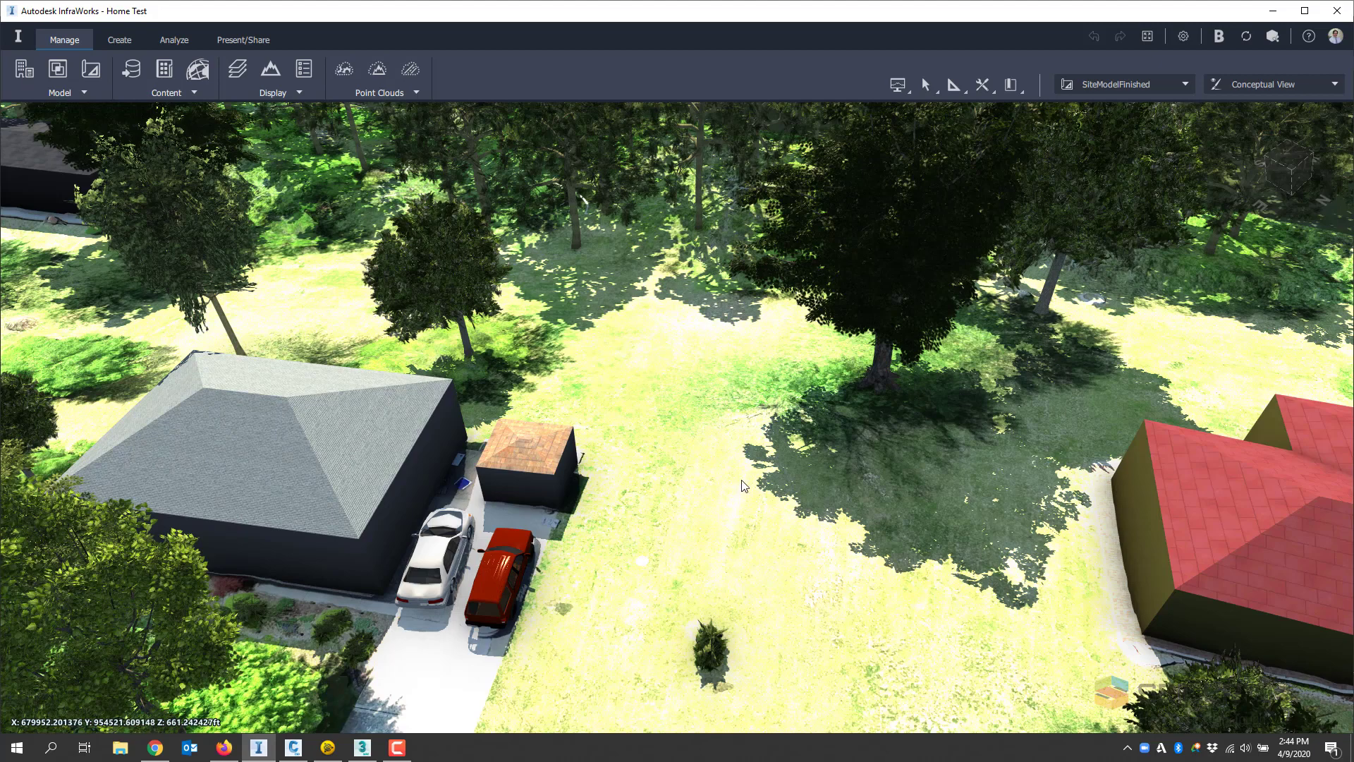
drag(741, 480, 723, 480)
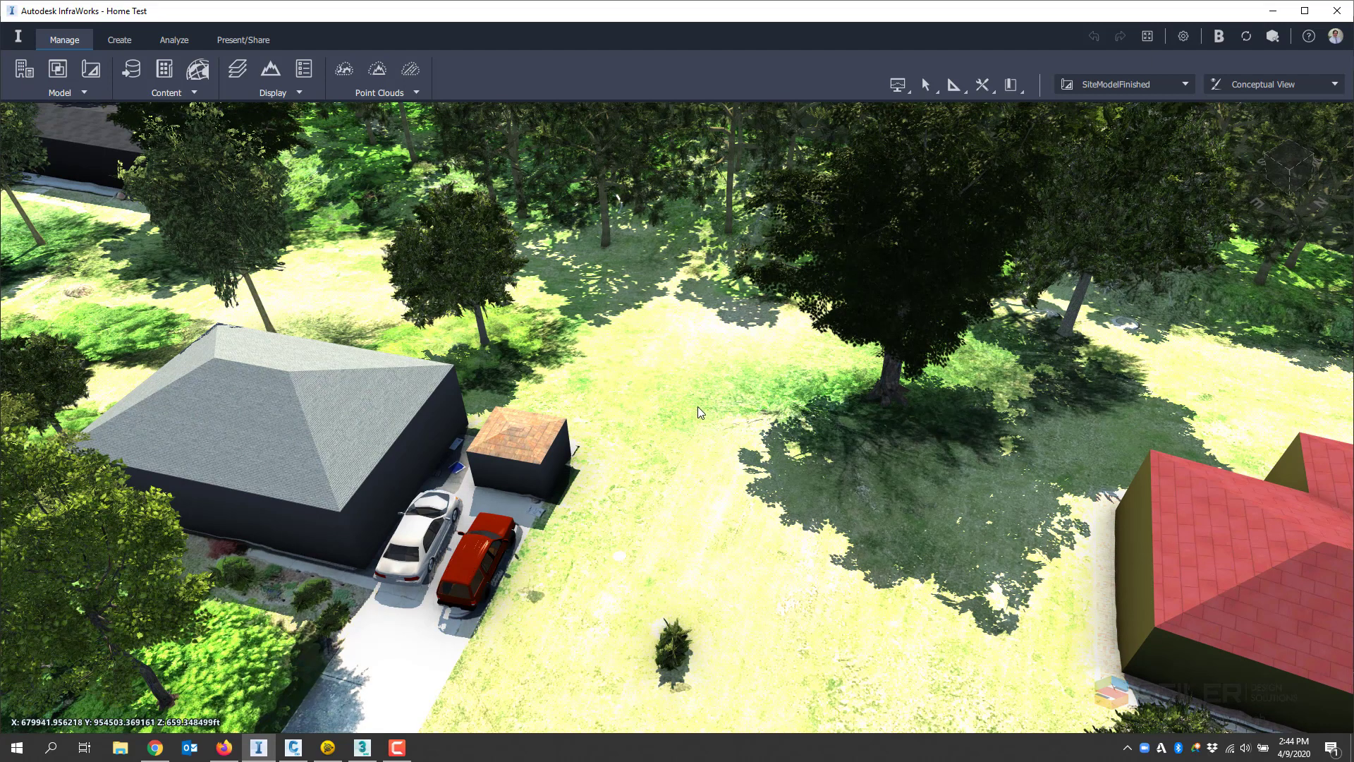
drag(696, 406, 712, 405)
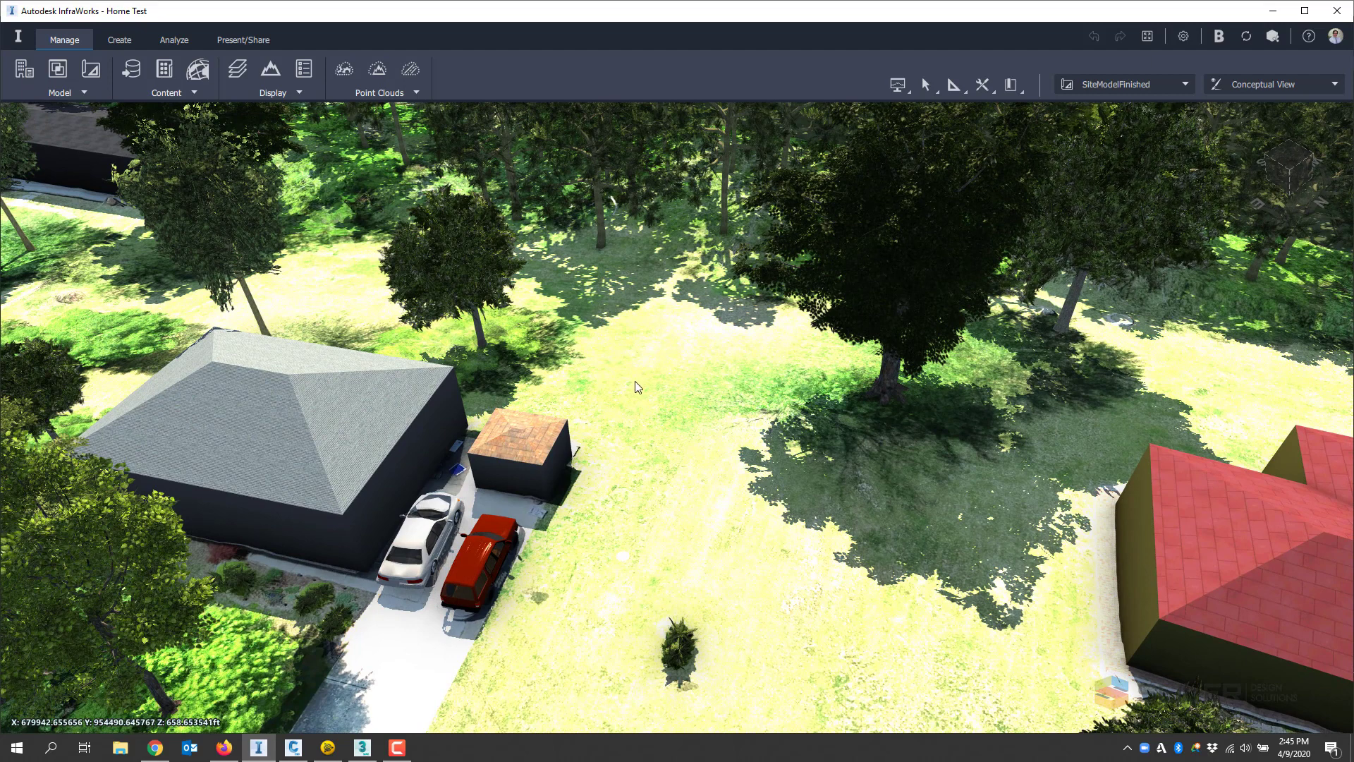
Step: Add a new proposal named GazeboSiteVideo
click(1185, 85)
click(1178, 250)
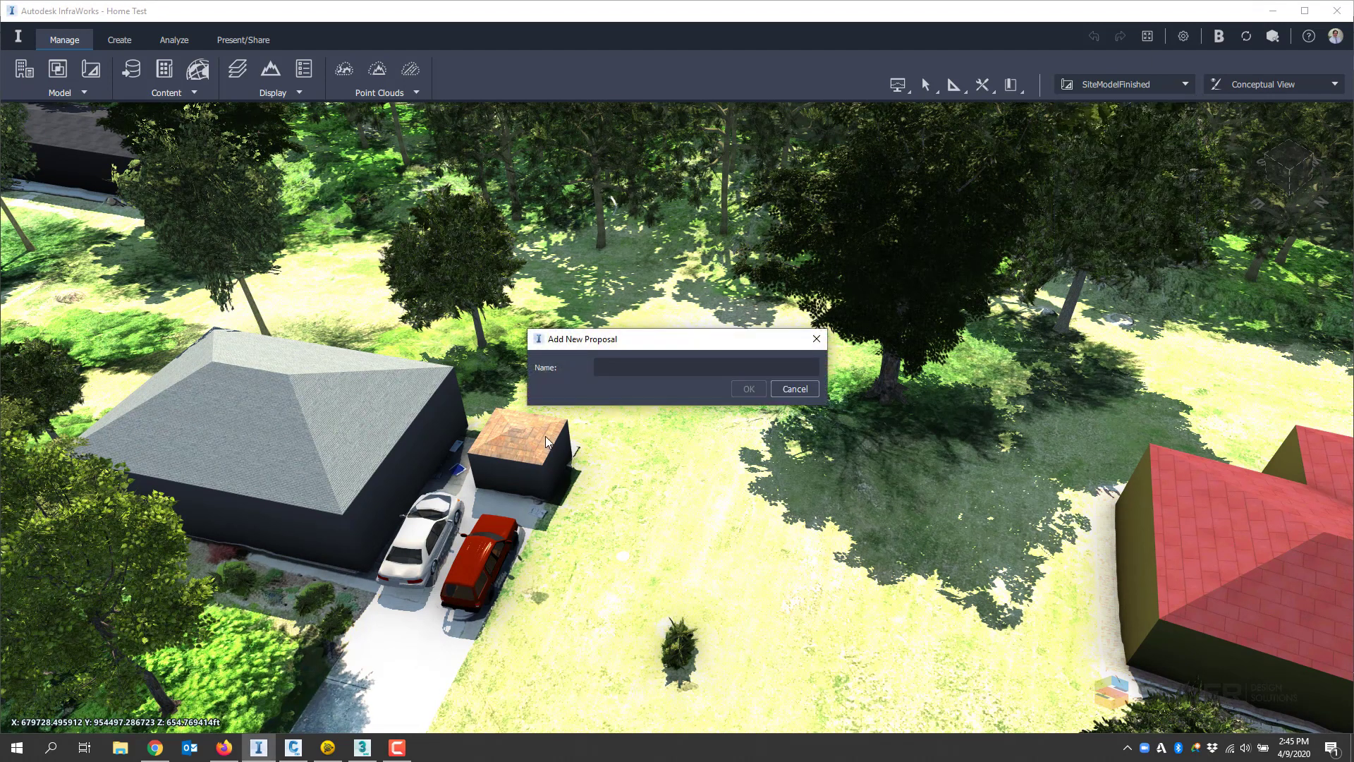
text(Gas)
key(BackSpace)
text(zeboSiteVideo)
click(749, 389)
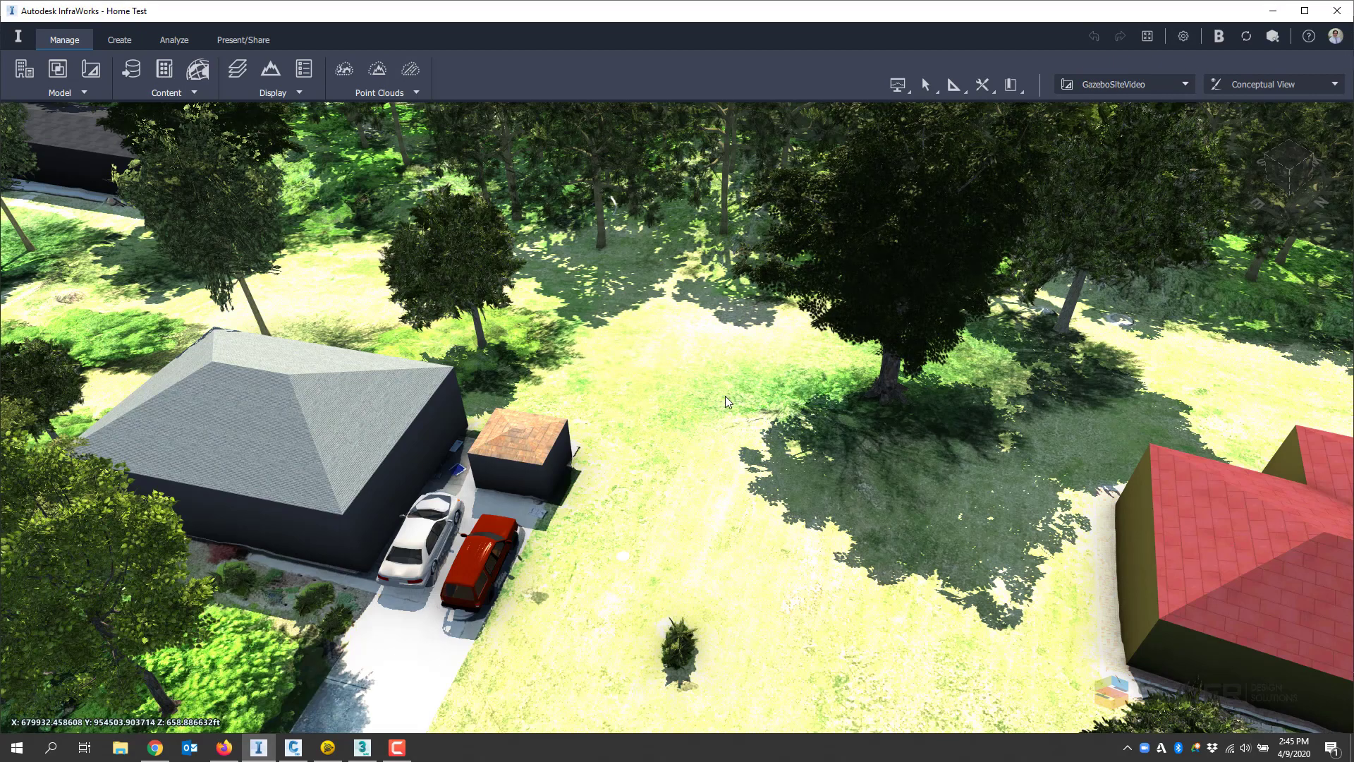
Step: Add the SketchUp model Gazebo.skp from the Landscape Furniture folder under 3D Models on Data_Files (E:) as a data source
scroll(730, 392, down, 2)
scroll(724, 357, up, 3)
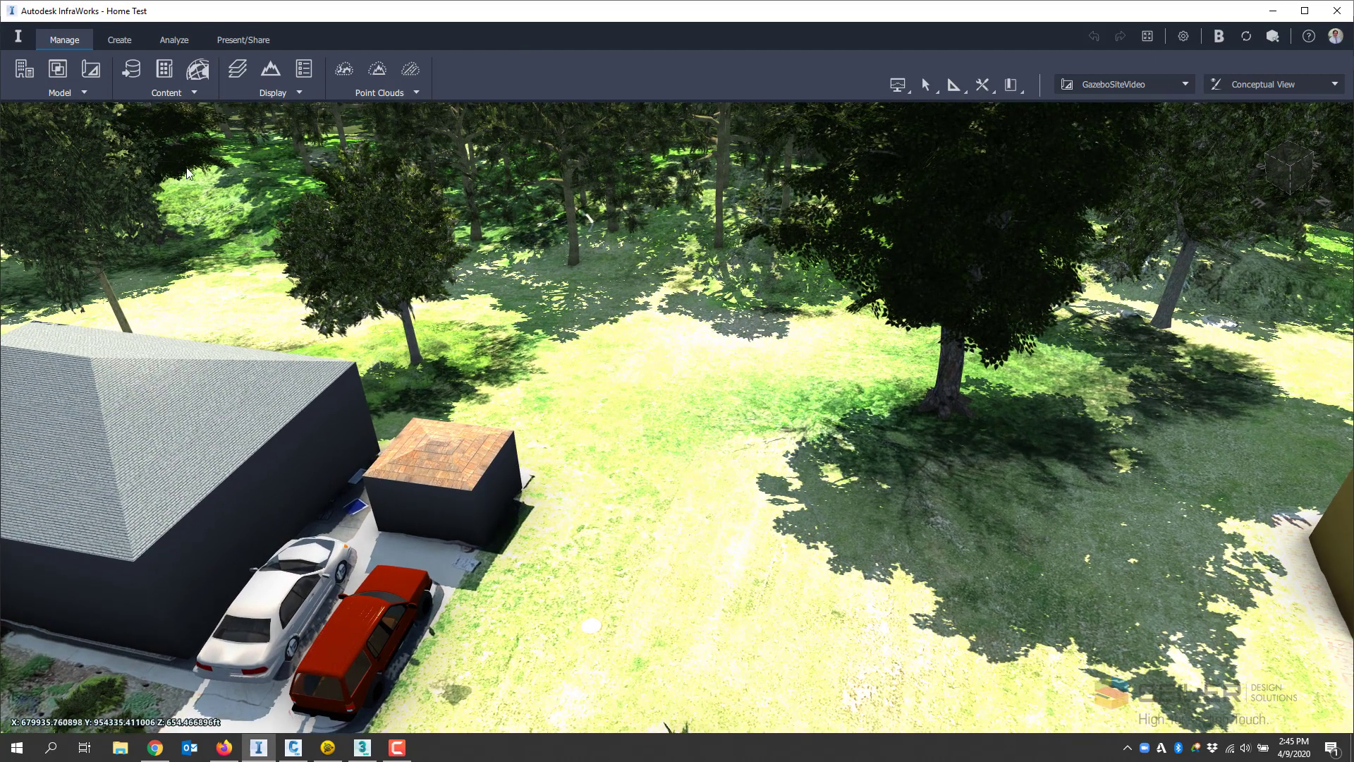
click(131, 69)
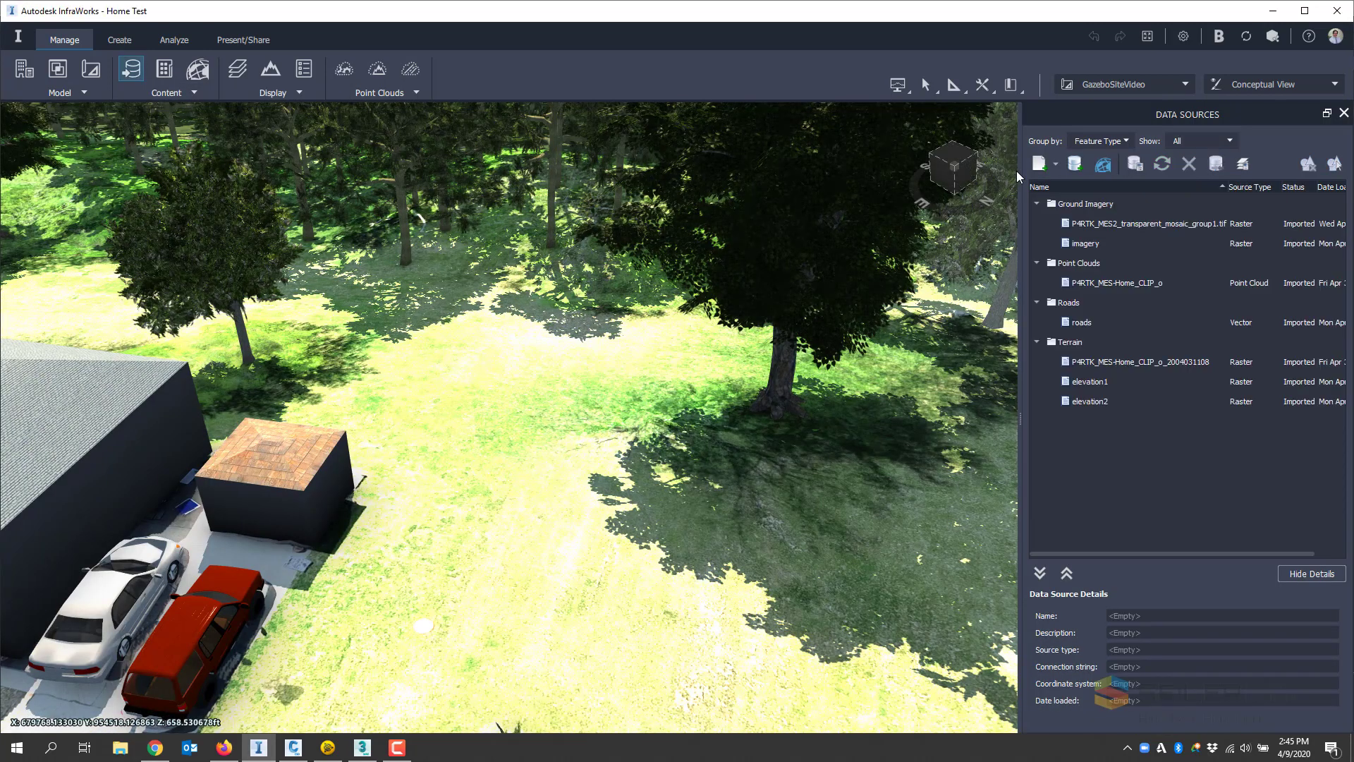
click(1055, 165)
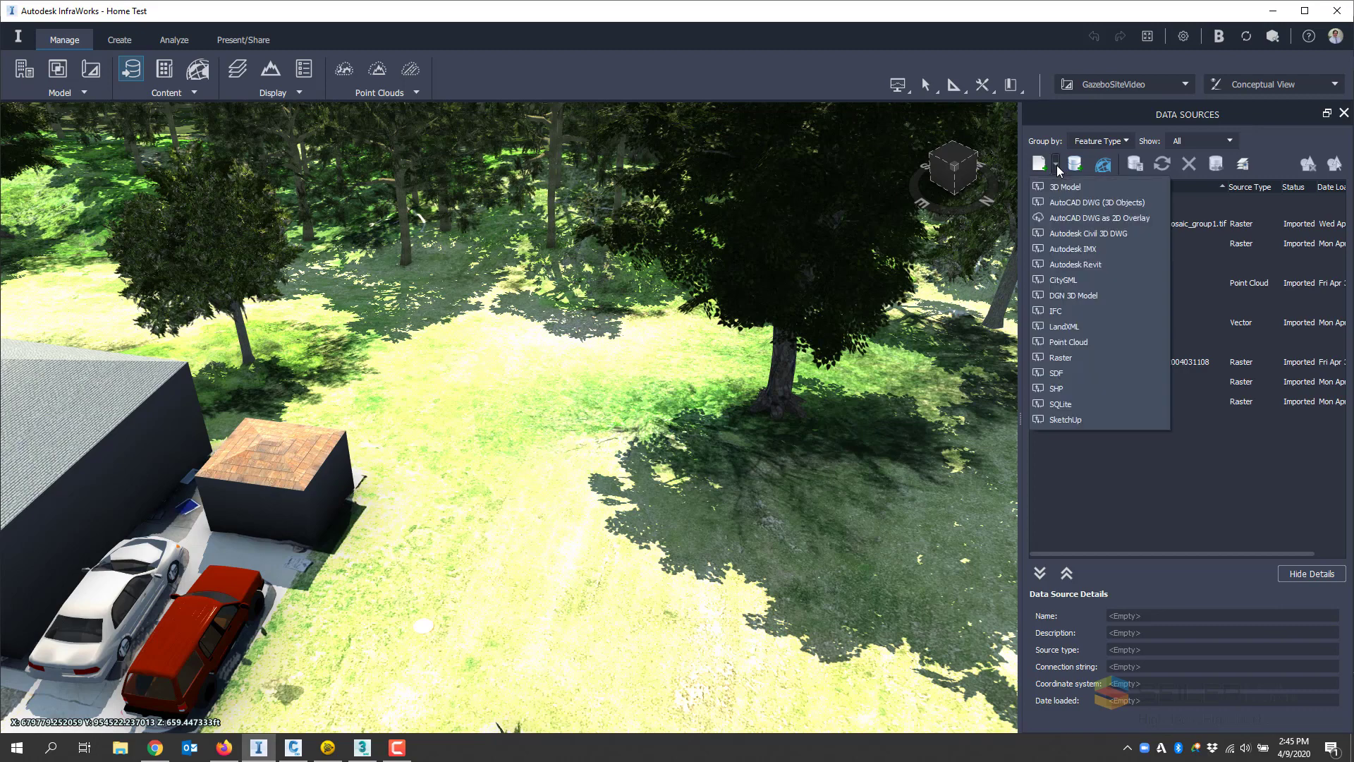
click(1063, 419)
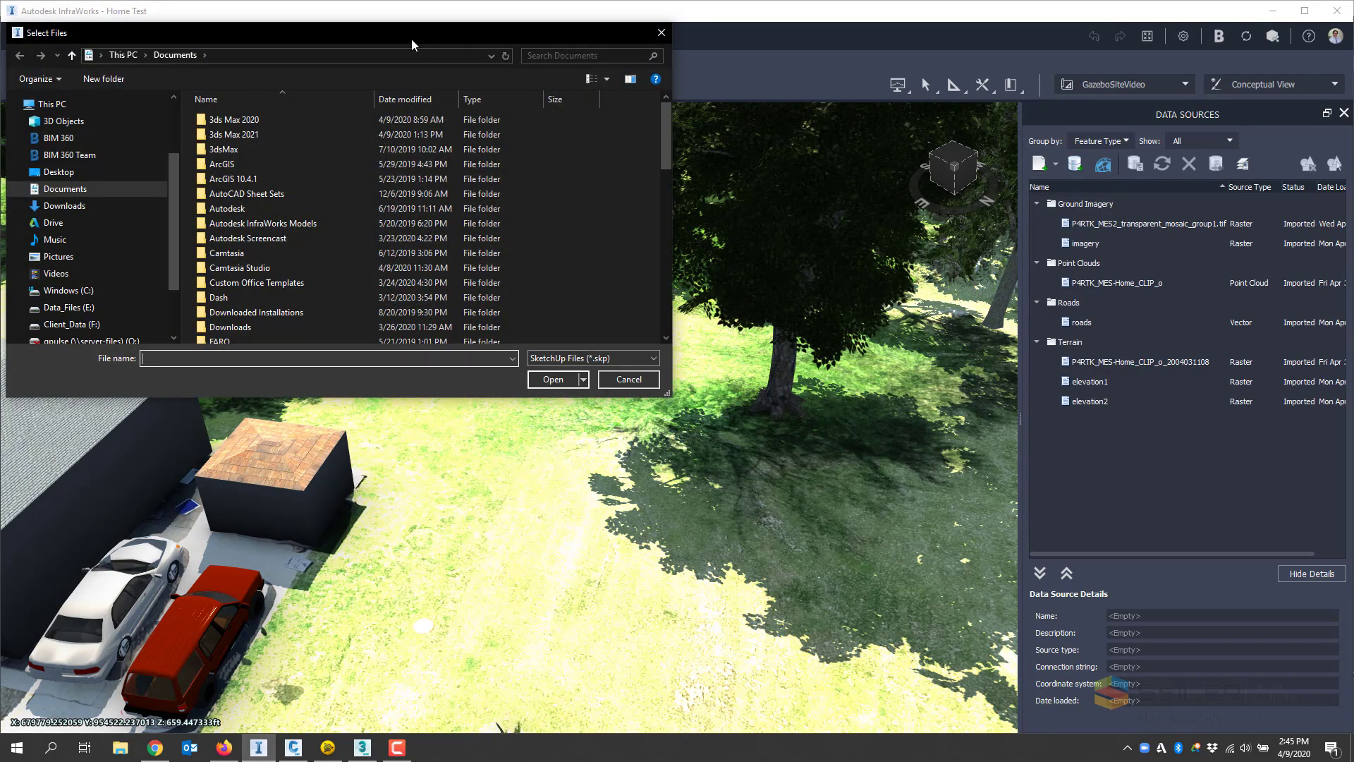
click(71, 307)
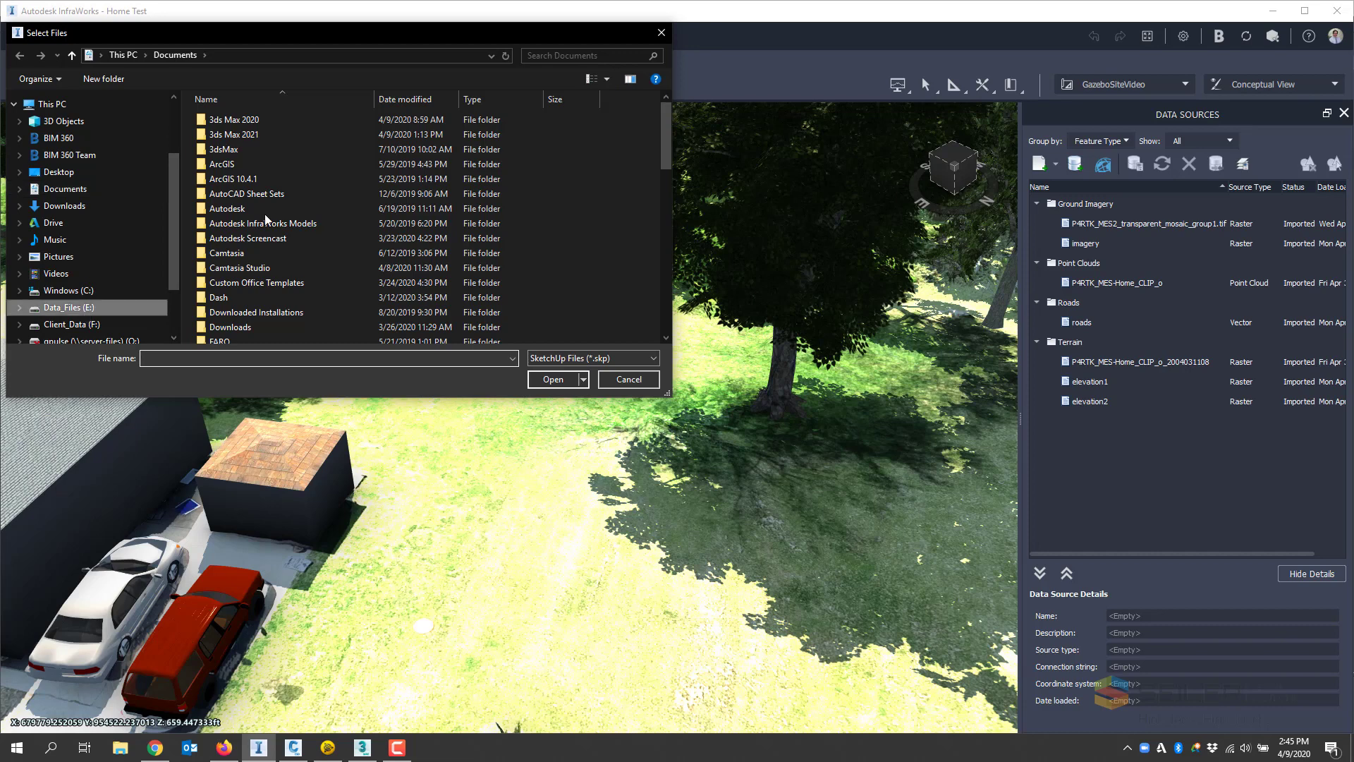
double_click(267, 122)
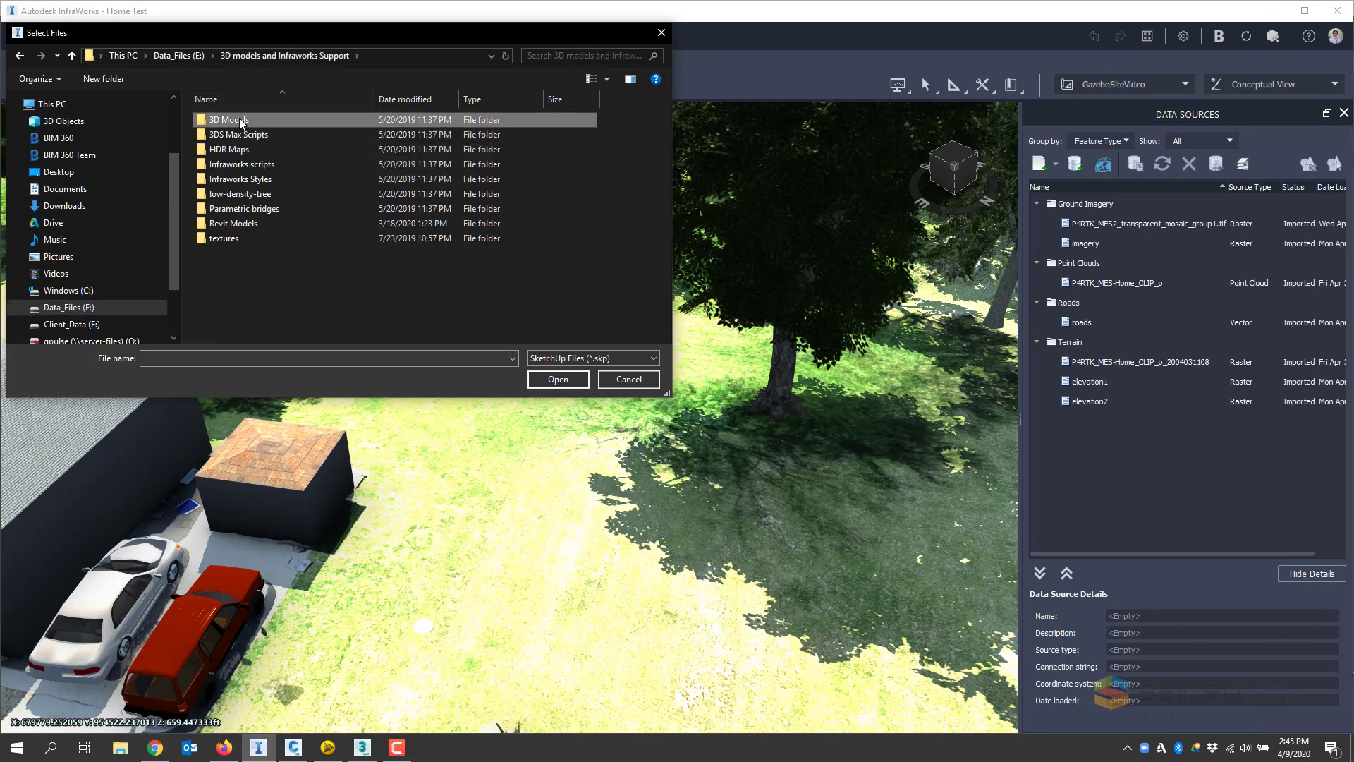
double_click(266, 119)
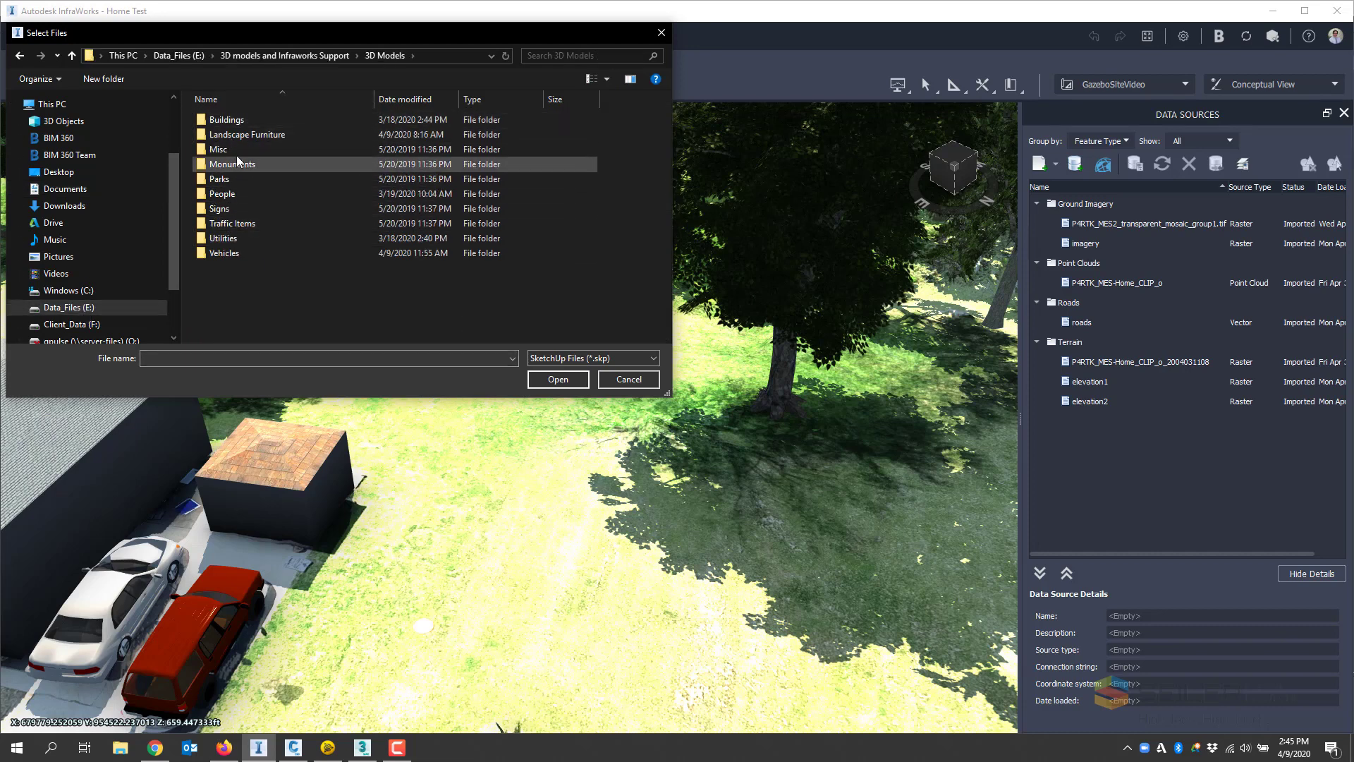
double_click(244, 135)
scroll(346, 314, down, 1)
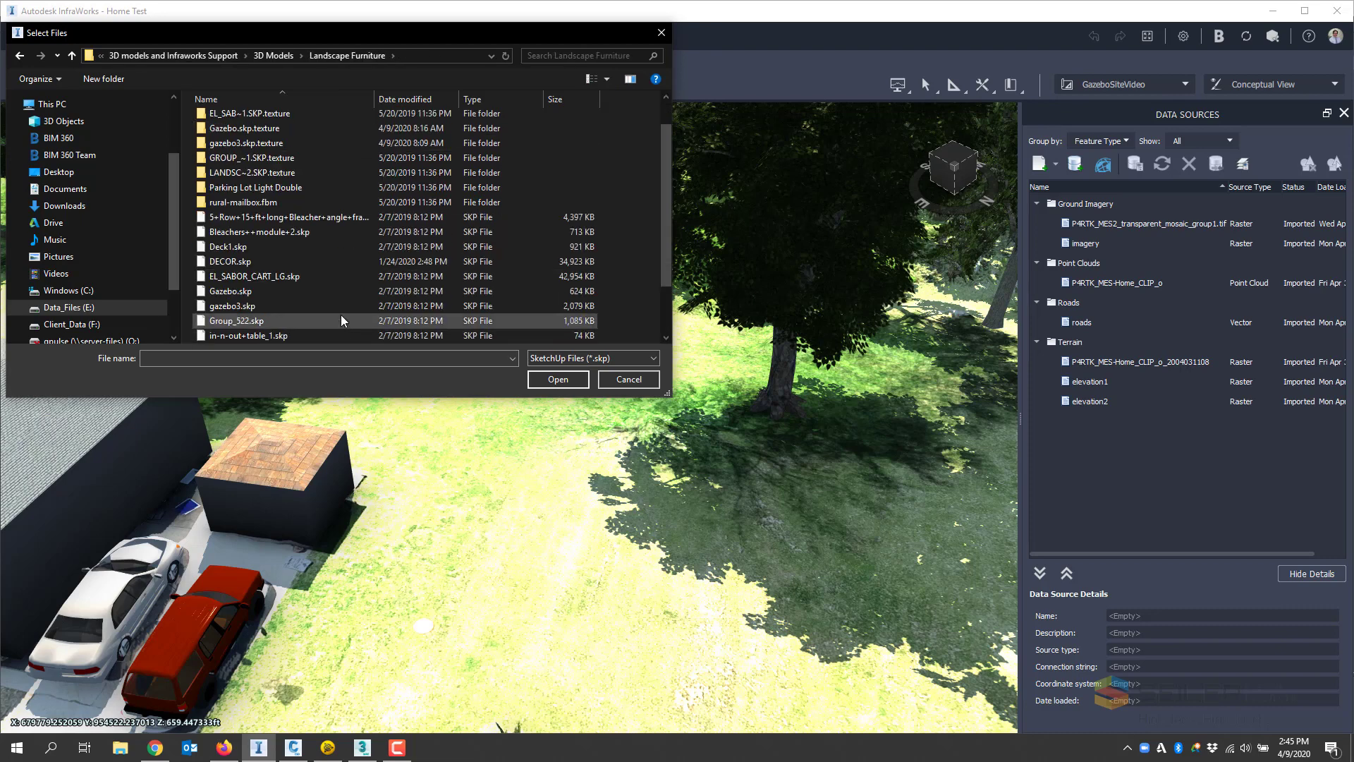
double_click(229, 291)
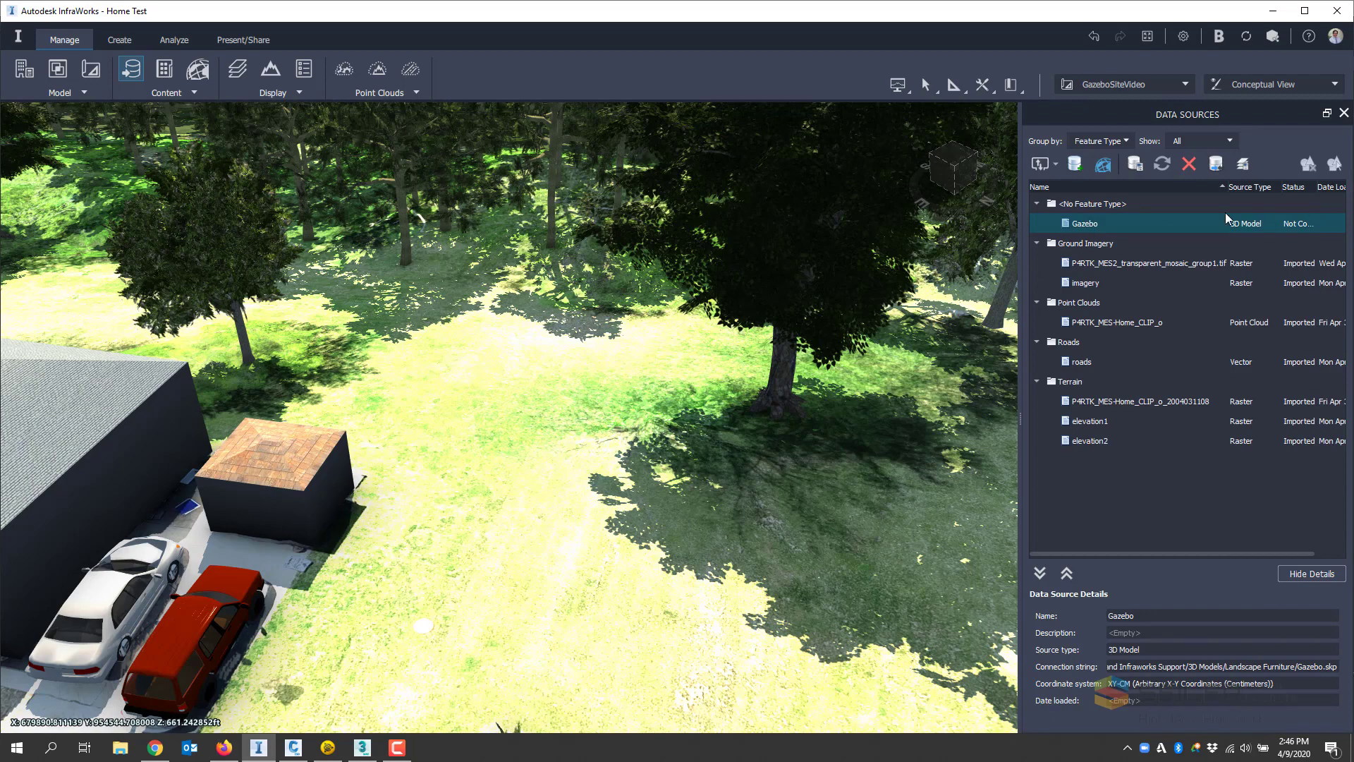
Step: Configure the Gazebo data source as City Furniture, placing it interactively on the lawn behind the small shed, and refresh the model
double_click(1137, 221)
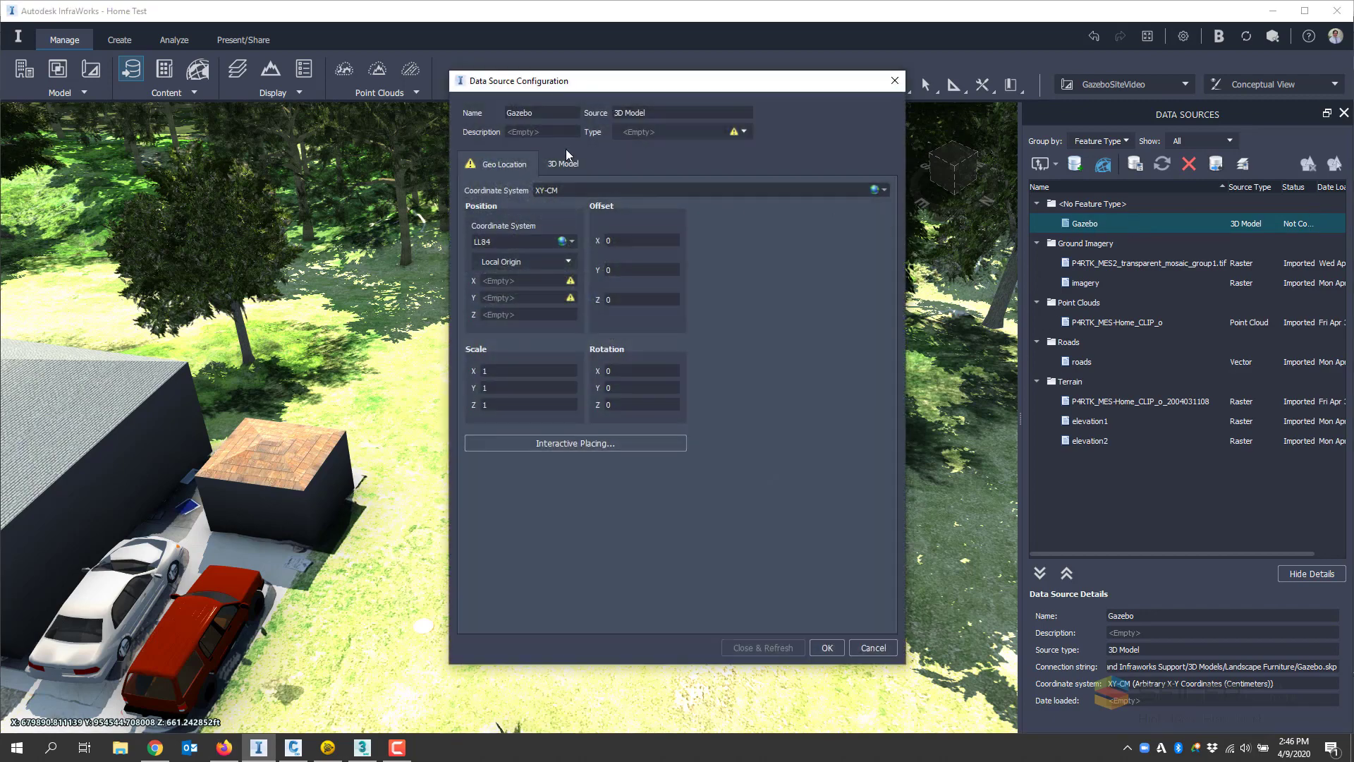
click(744, 131)
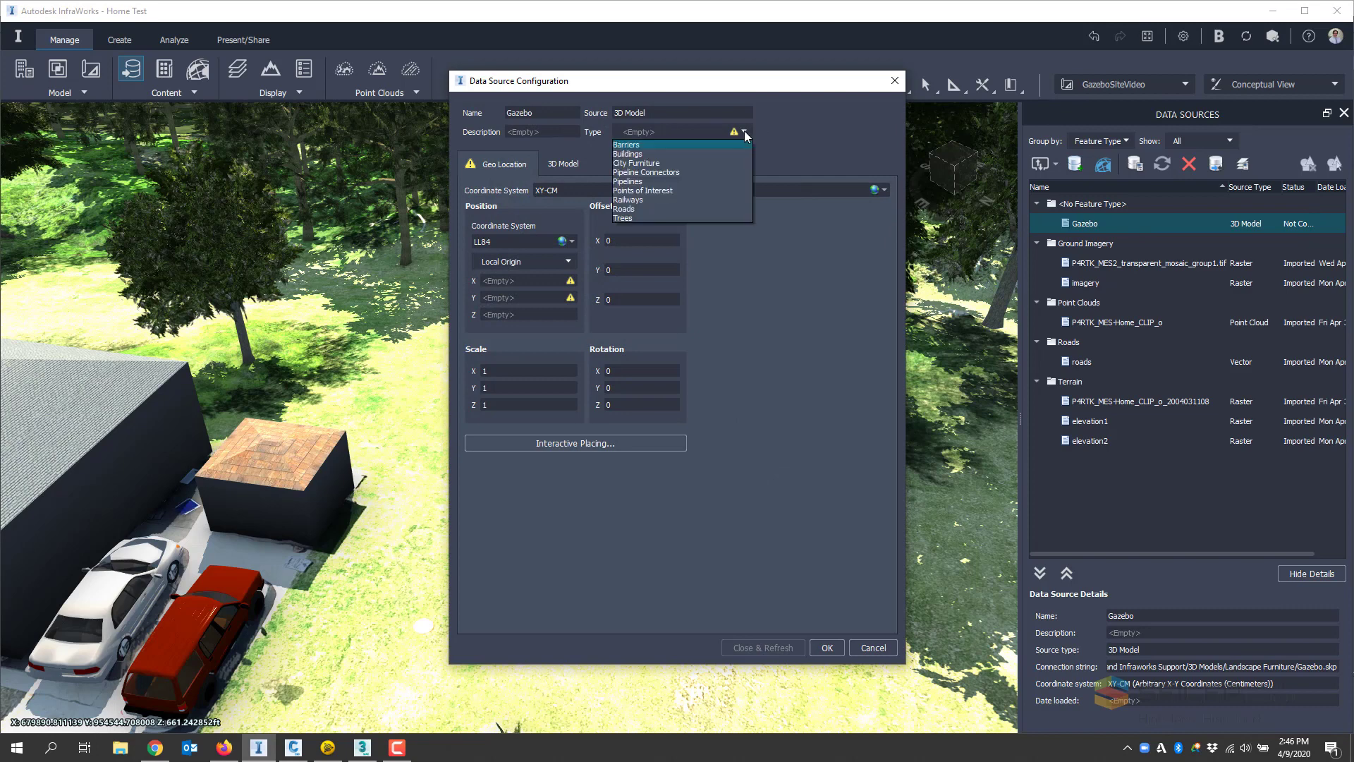
click(635, 163)
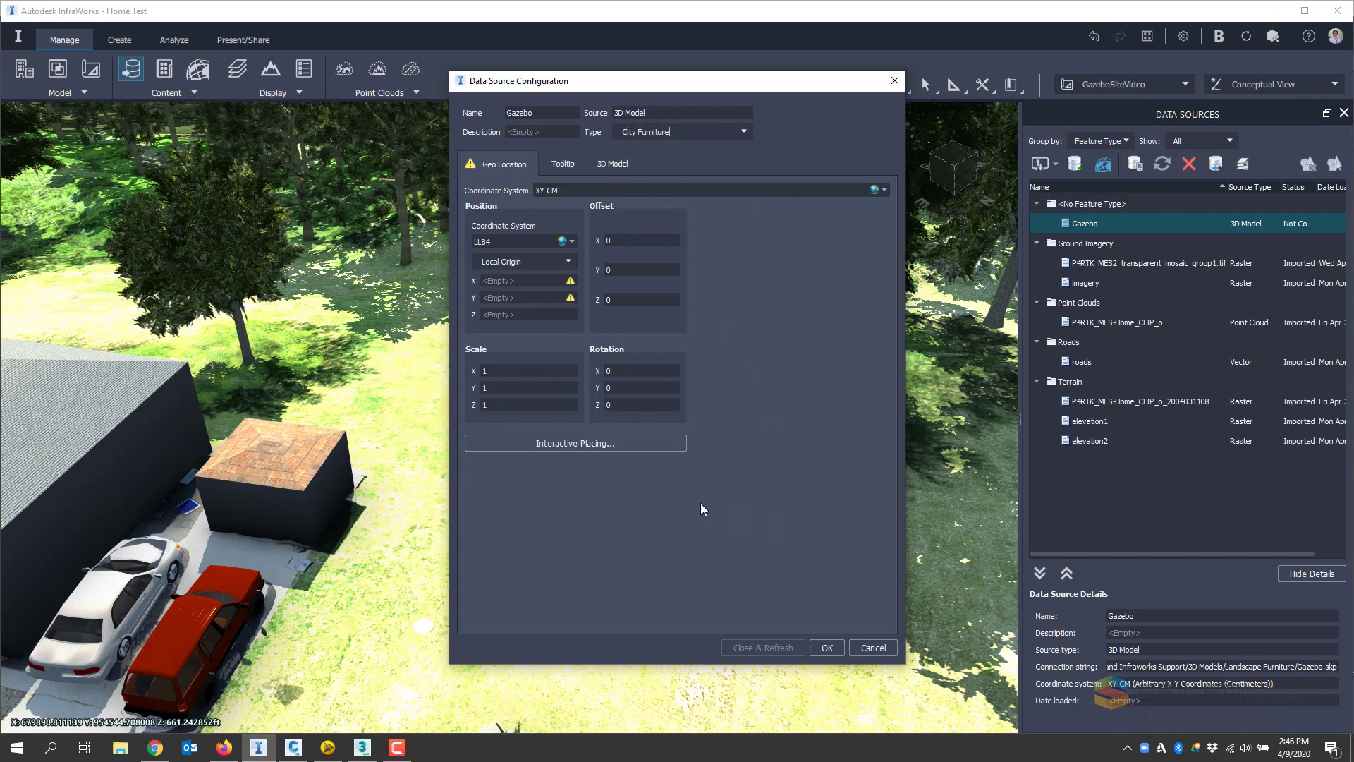
click(563, 443)
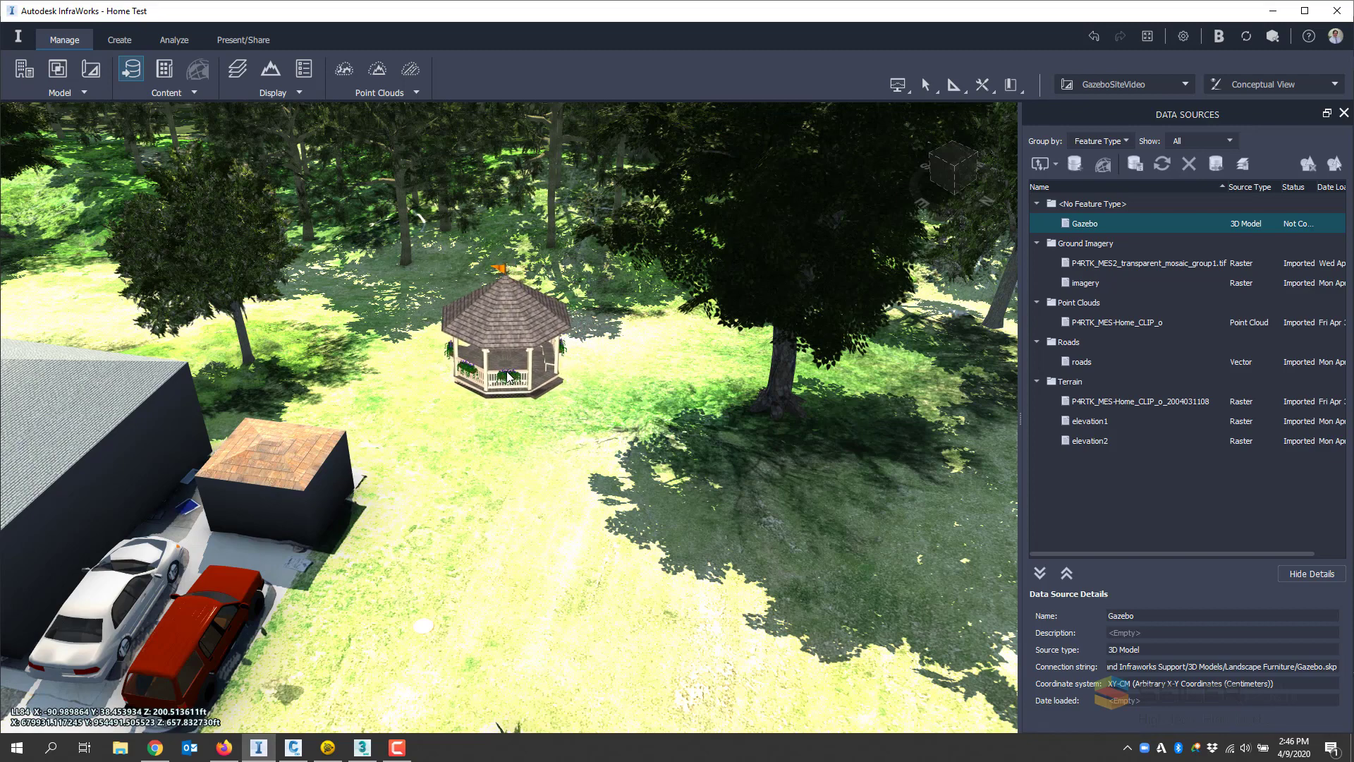
click(509, 377)
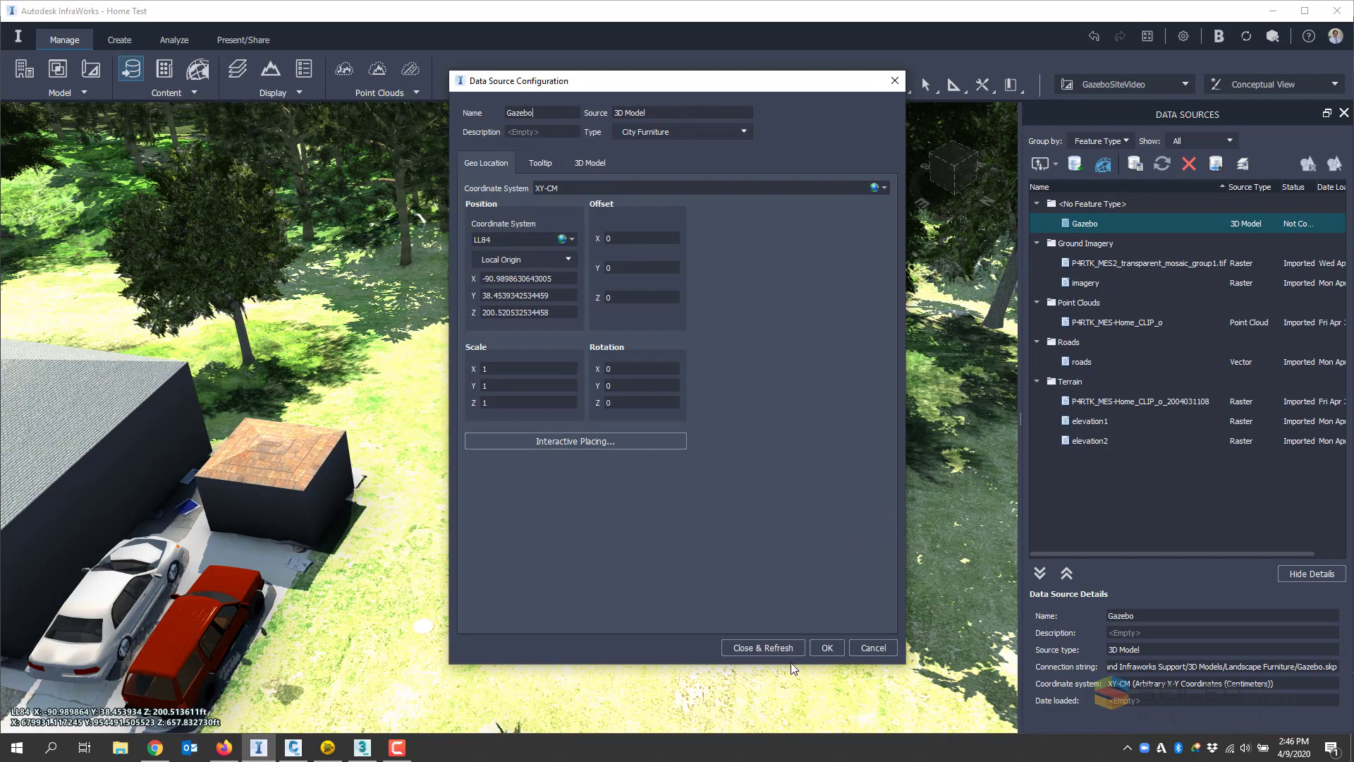
click(765, 648)
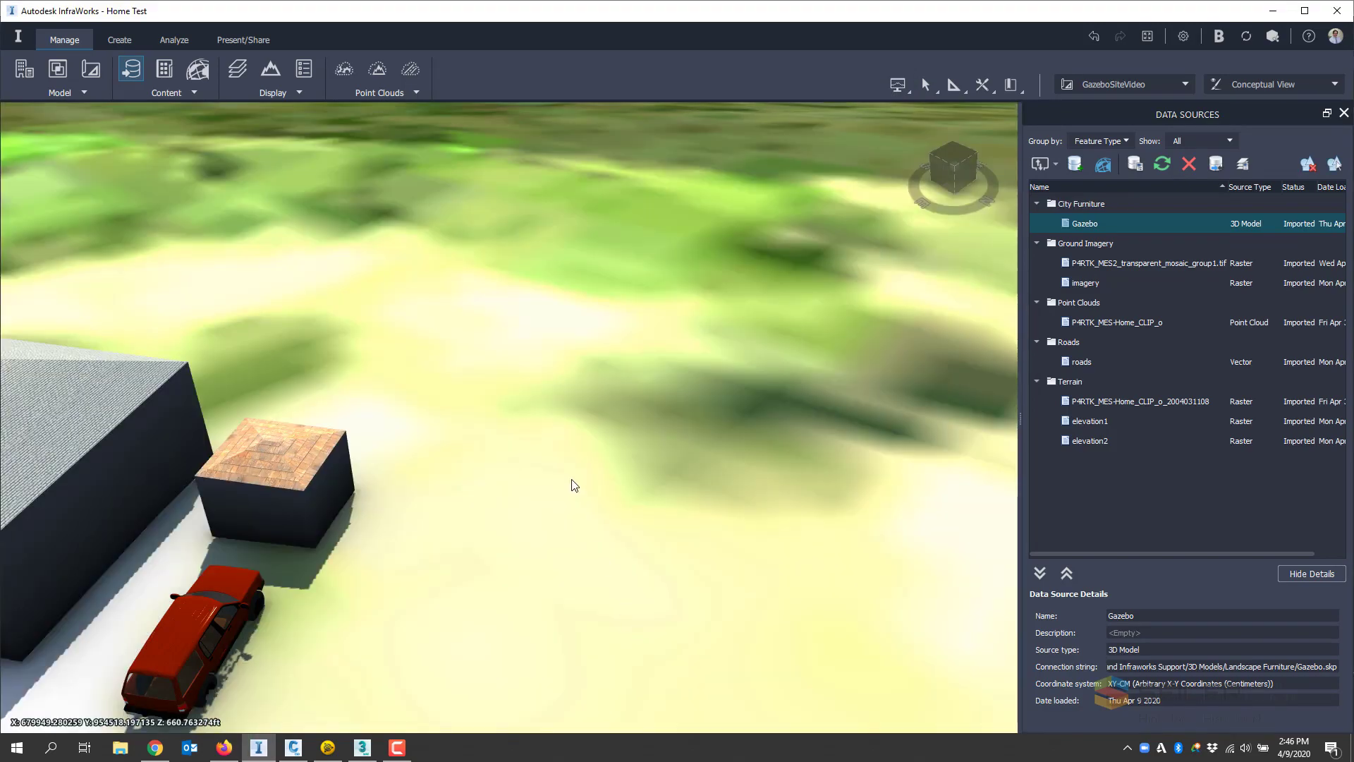
Step: Rotate the gazebo on the lawn about its vertical axis with its rotation handle
scroll(535, 378, up, 2)
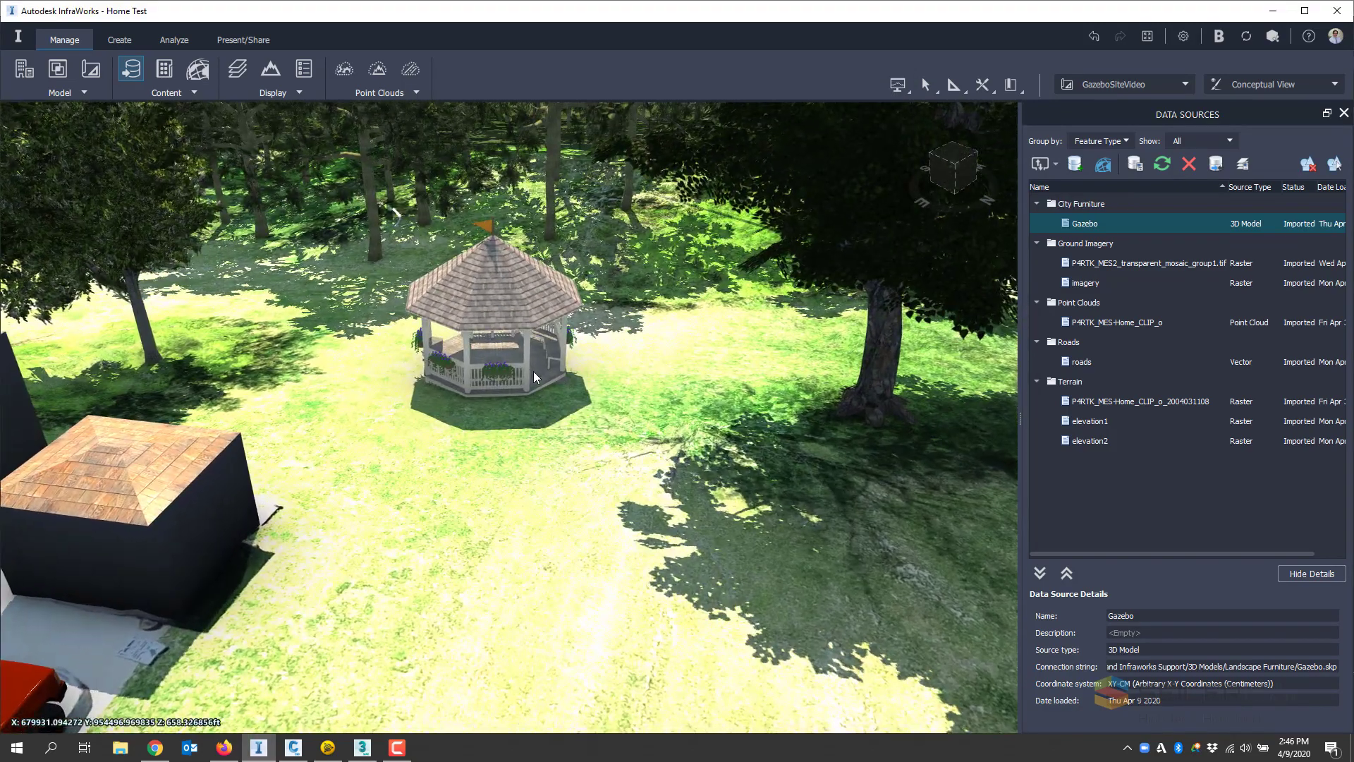
click(531, 368)
mouse_move(619, 303)
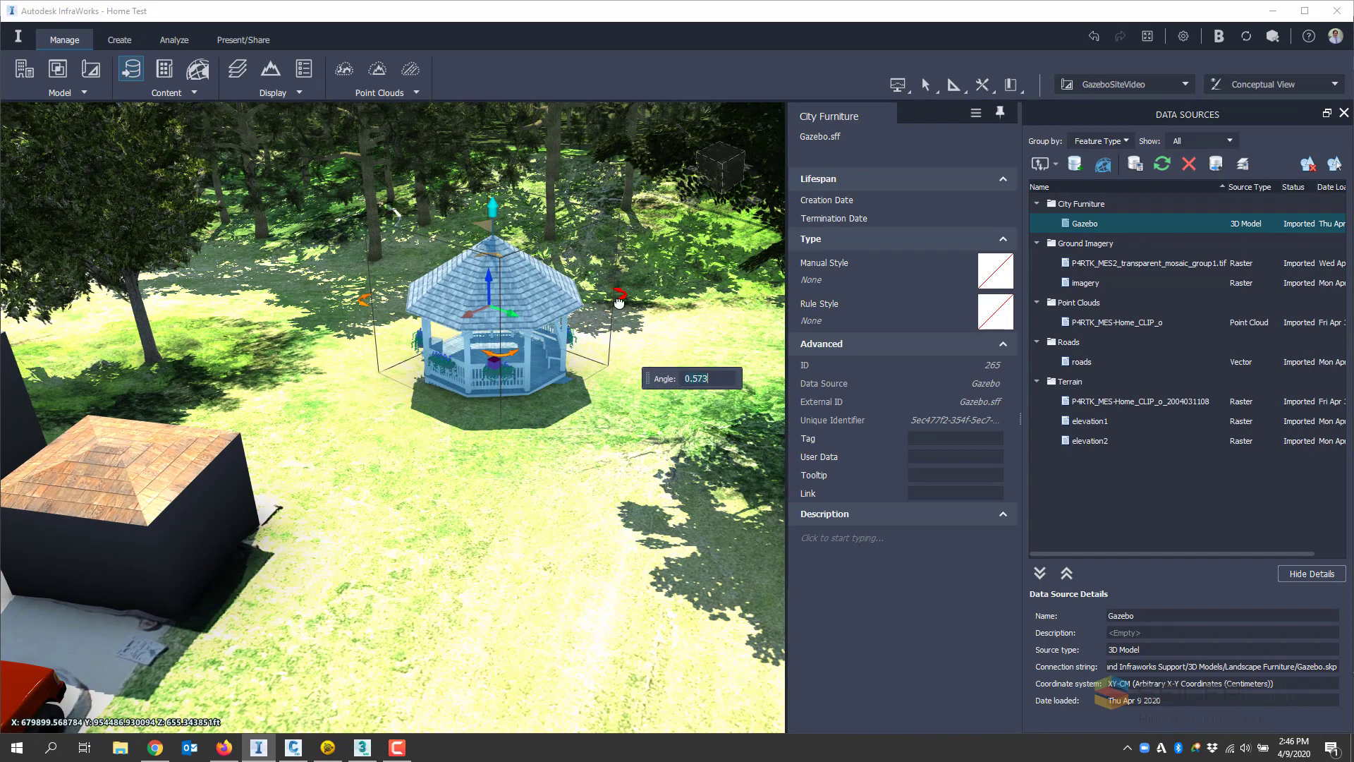
drag(618, 302, 696, 344)
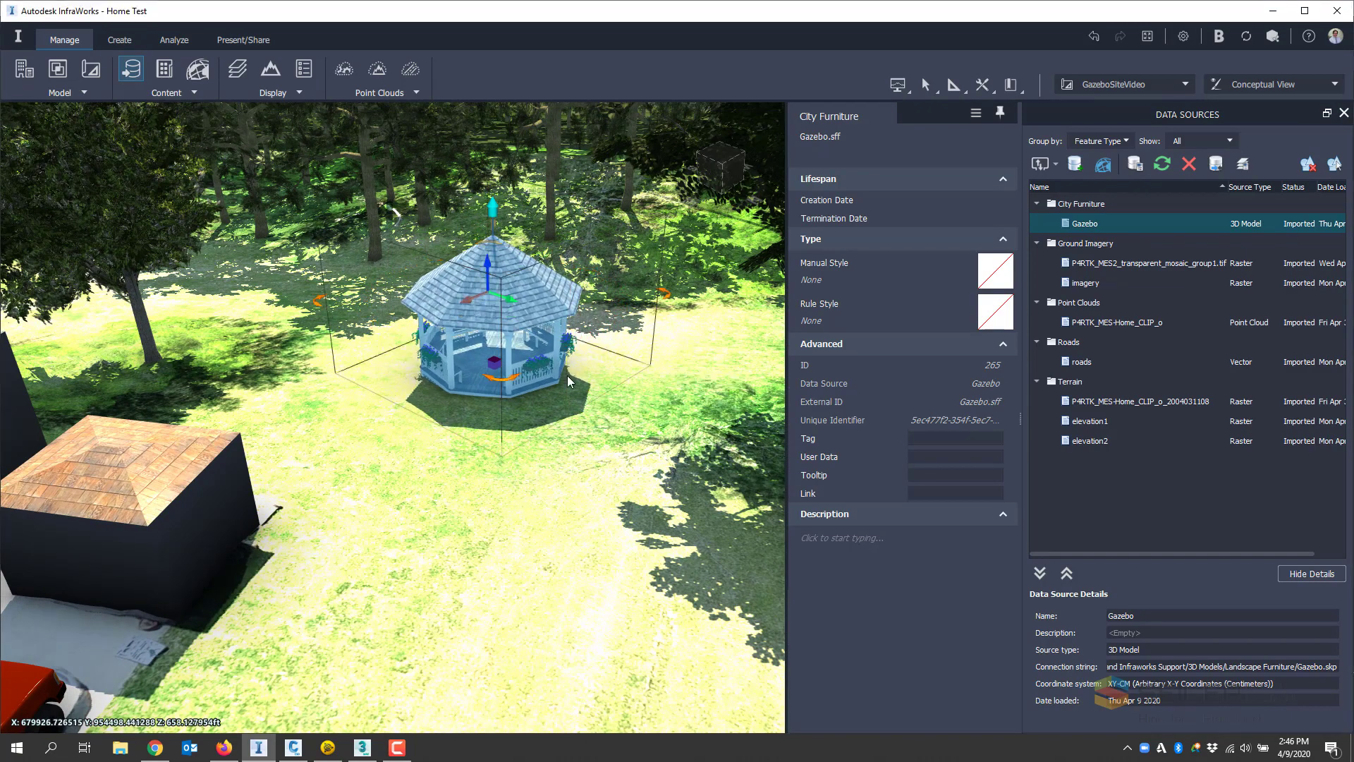
Step: Move the gazebo farther from the small shed, fine-tune its position on the lawn, and deselect it
drag(392, 504, 554, 511)
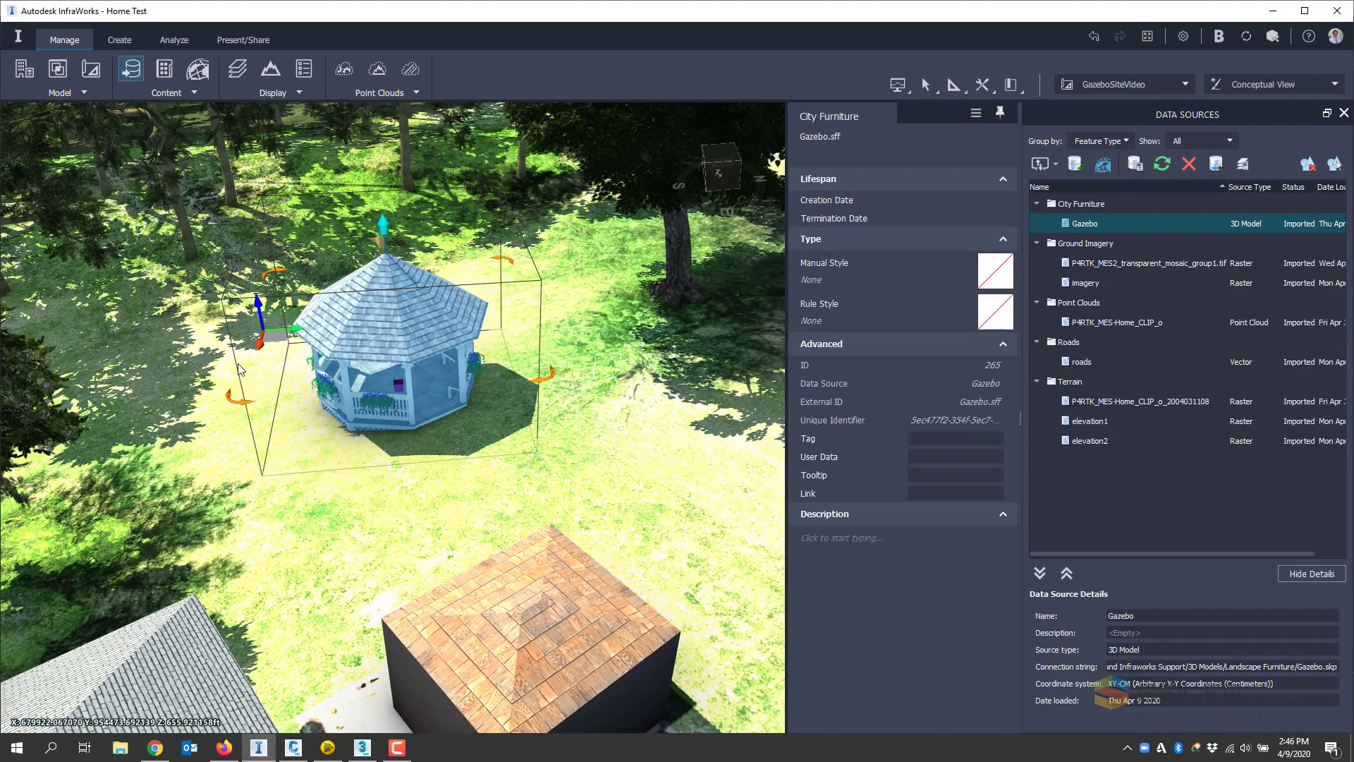
drag(272, 338, 248, 319)
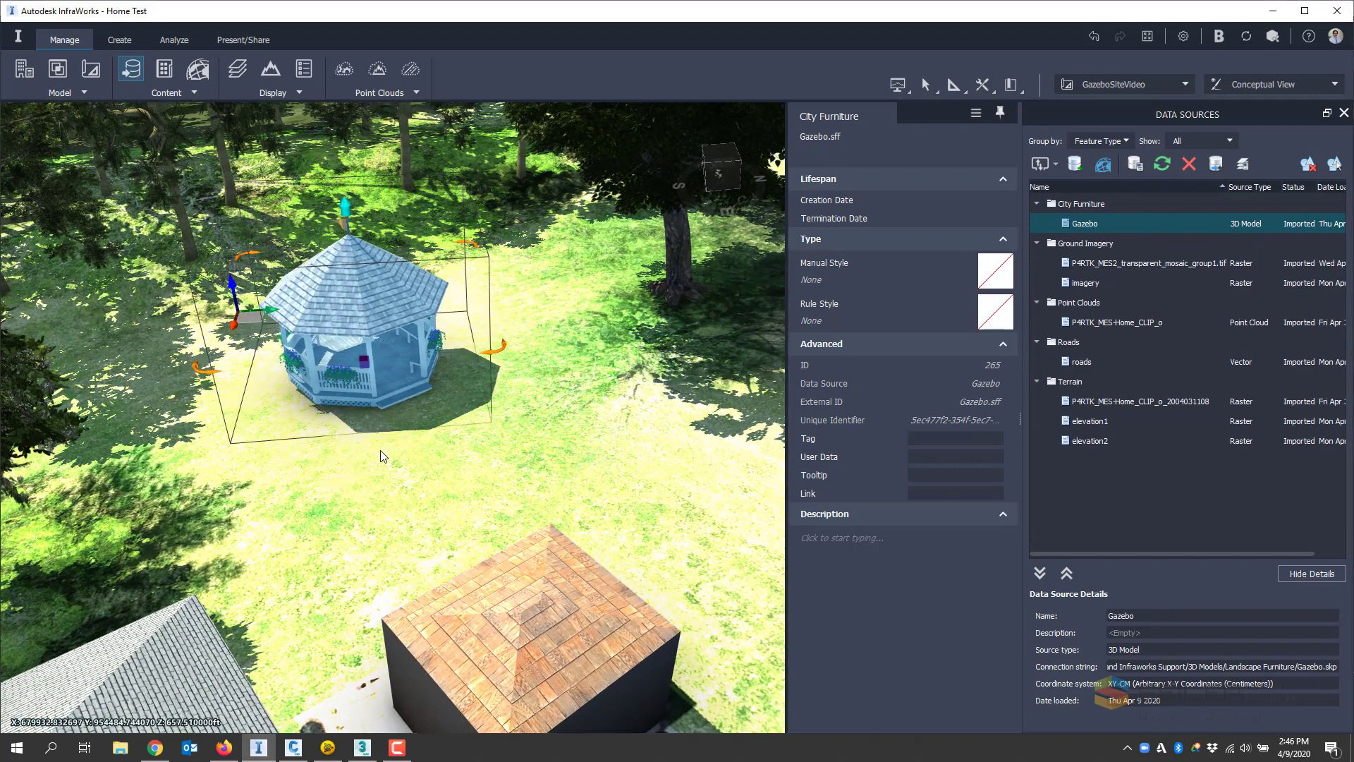
drag(381, 454, 406, 510)
click(406, 510)
click(426, 368)
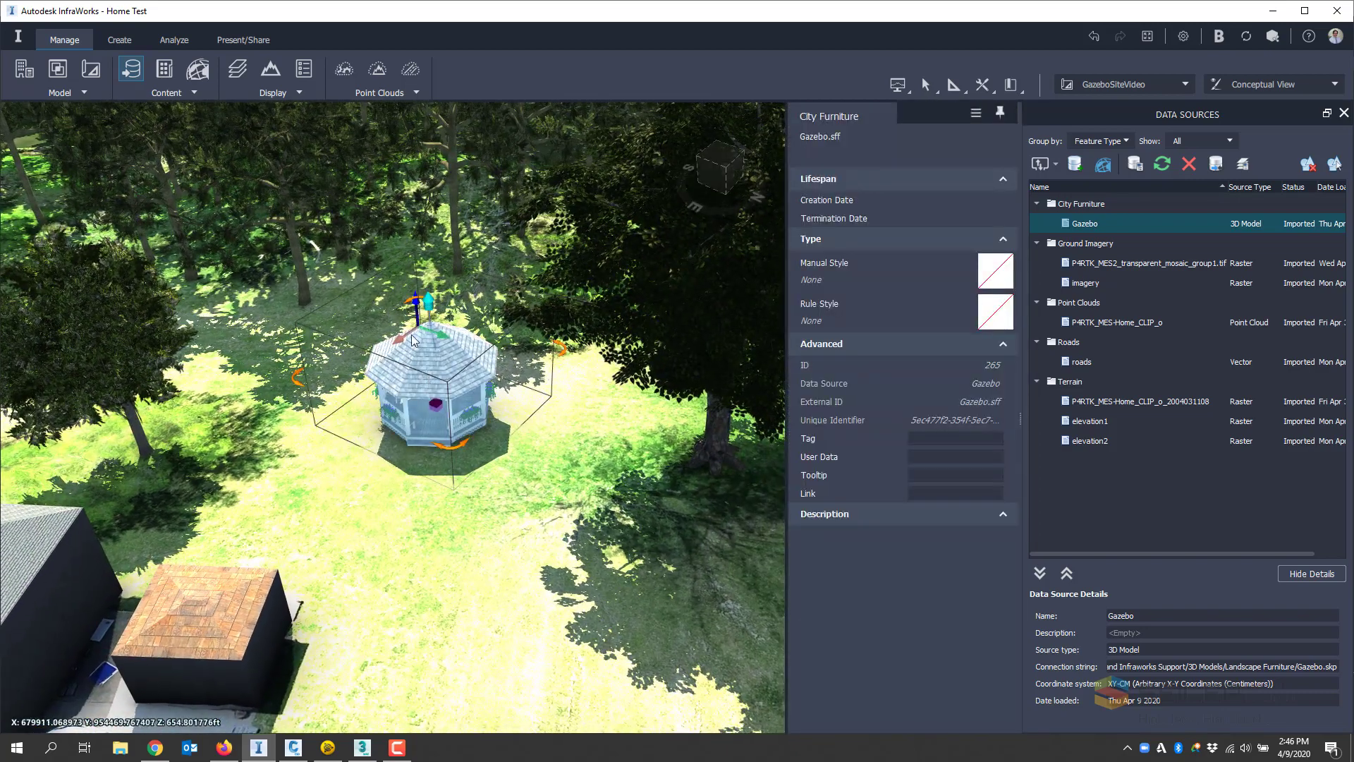
drag(417, 337, 414, 345)
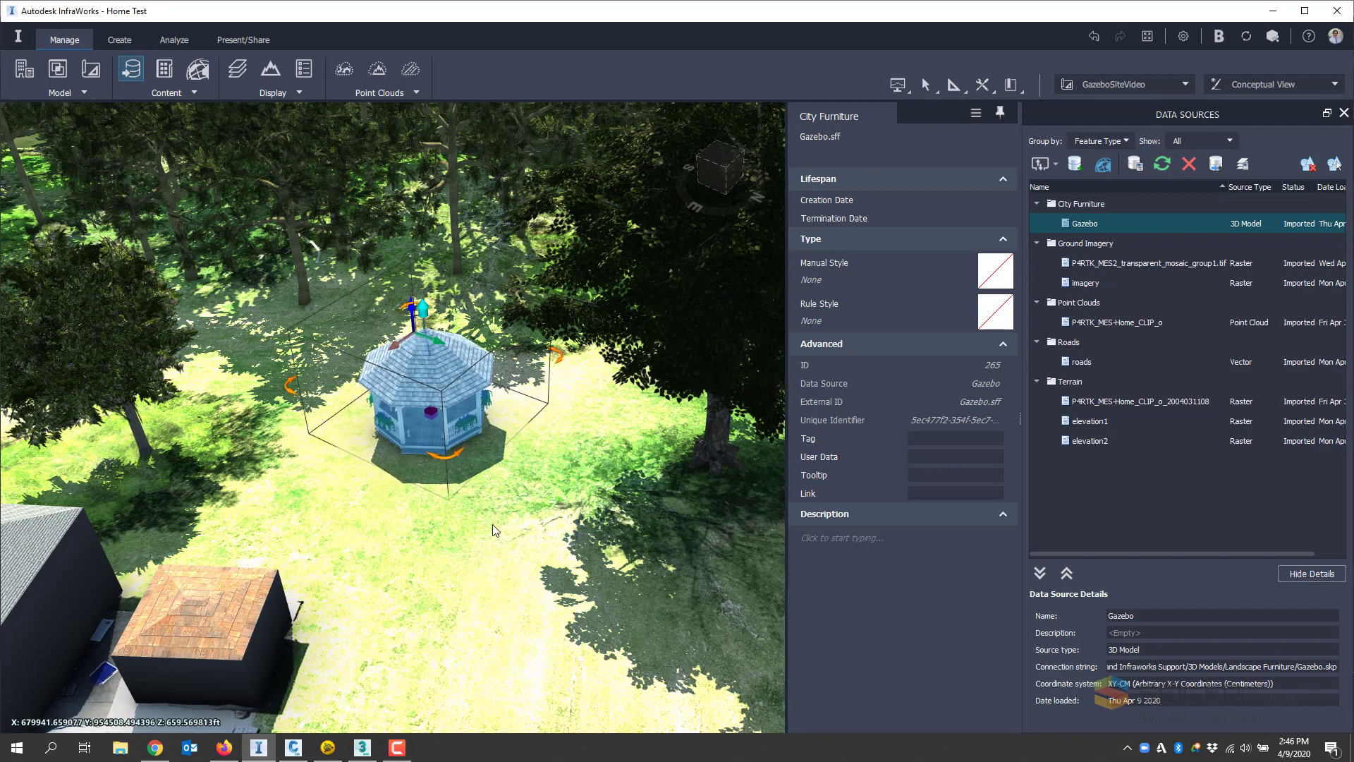
click(490, 502)
drag(490, 502, 496, 484)
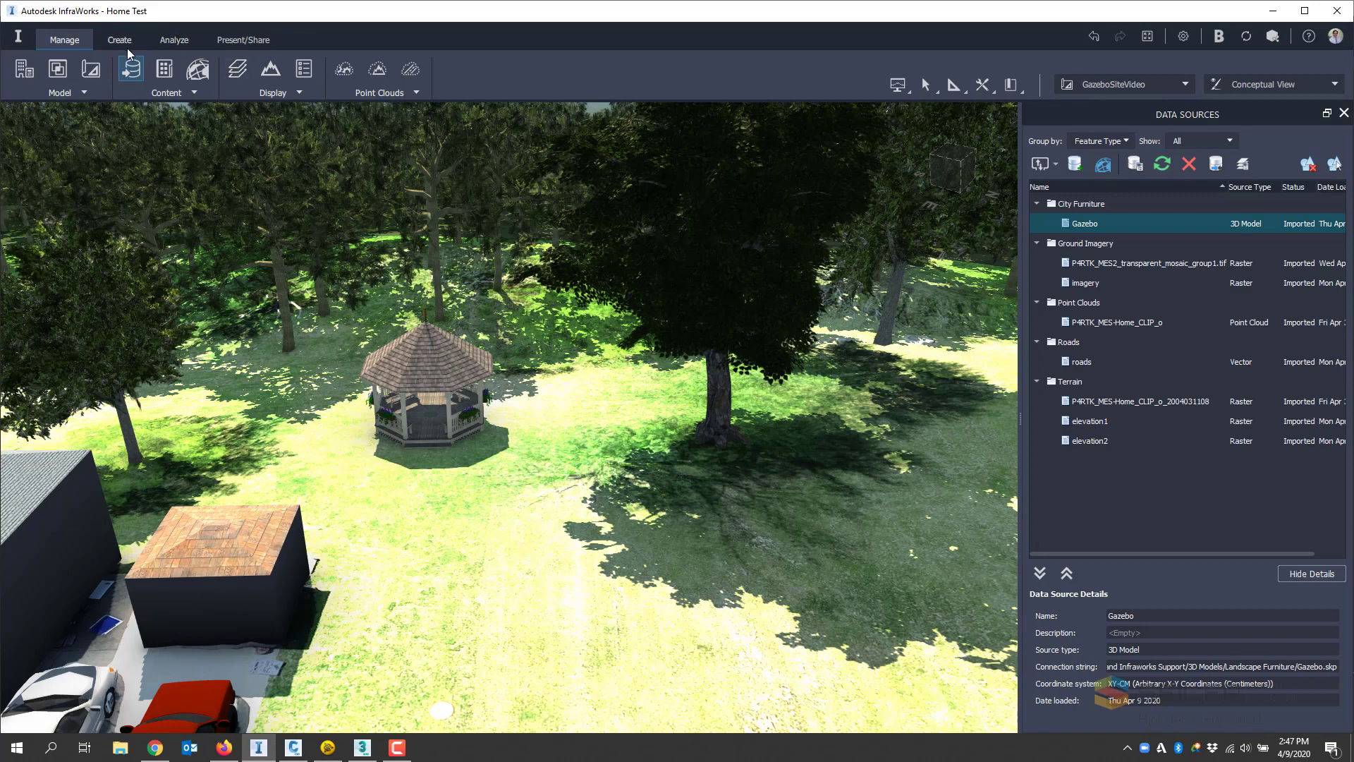
Step: Draw a rectangular Land Area of about 608 sq ft around the gazebo in plan view, using the Grass terrain material
click(124, 45)
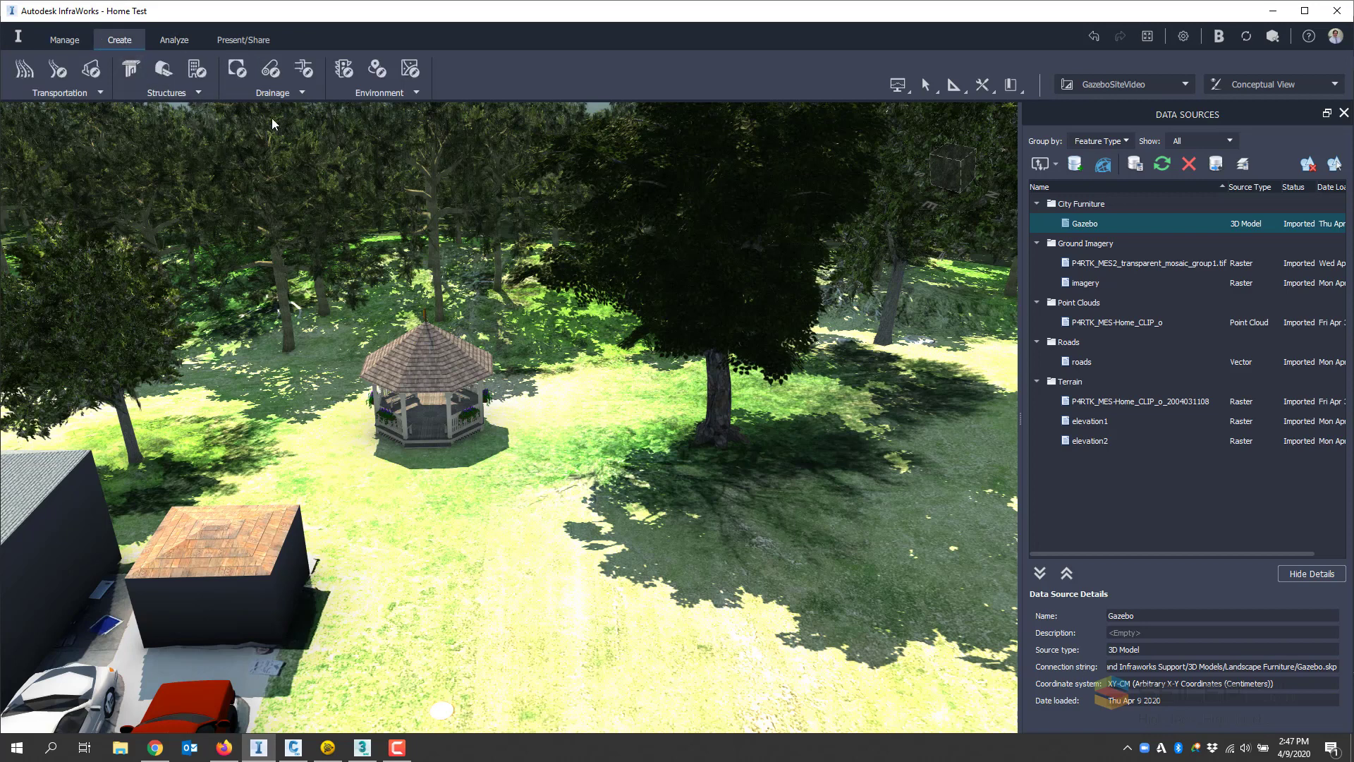
click(378, 96)
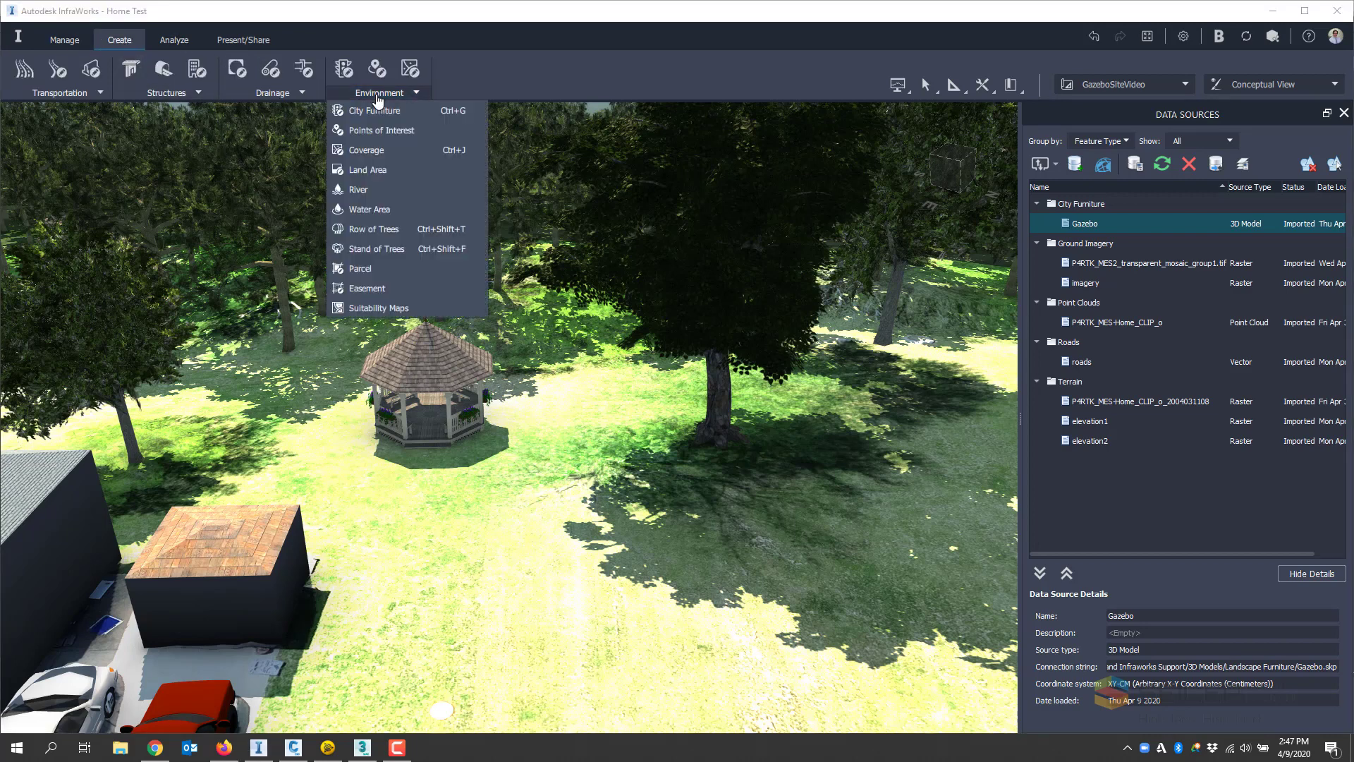
click(370, 171)
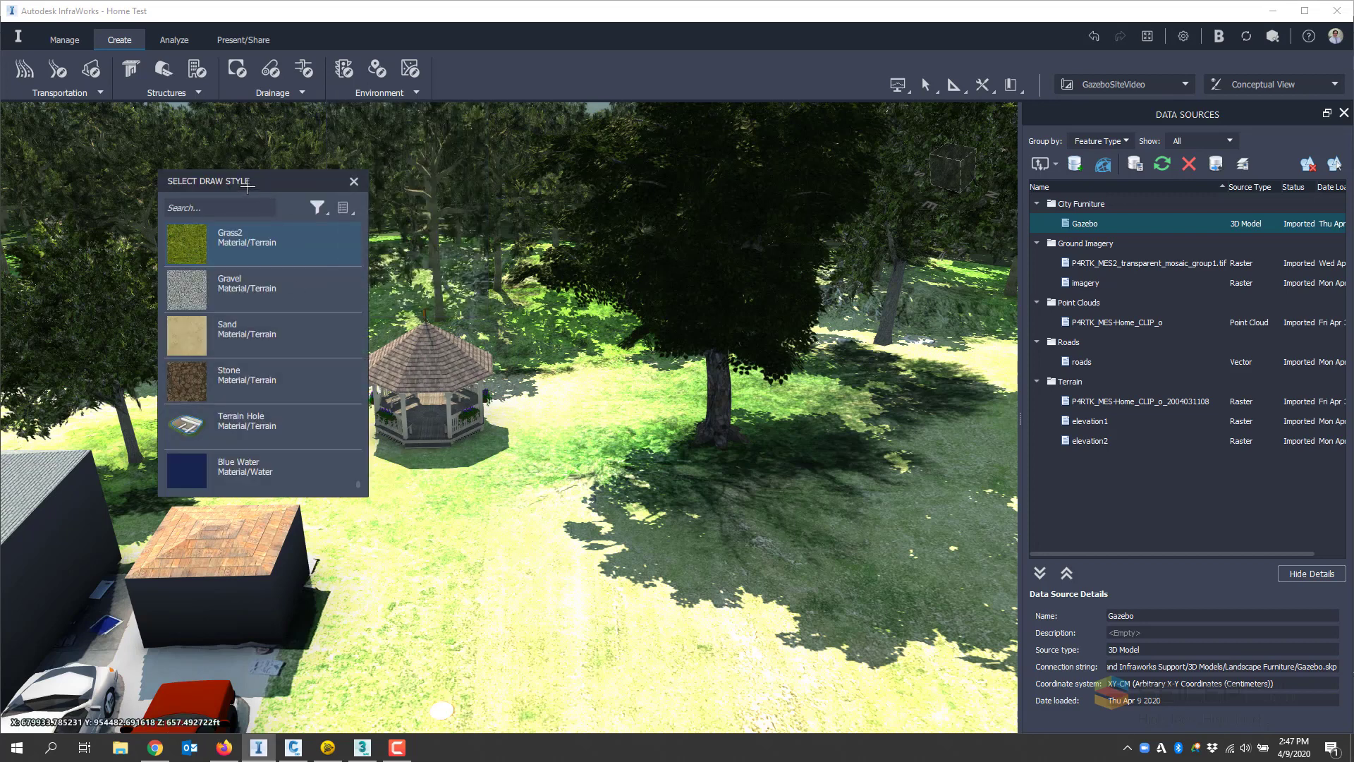
mouse_move(262, 195)
mouse_down()
mouse_move(684, 262)
mouse_move(778, 292)
mouse_up()
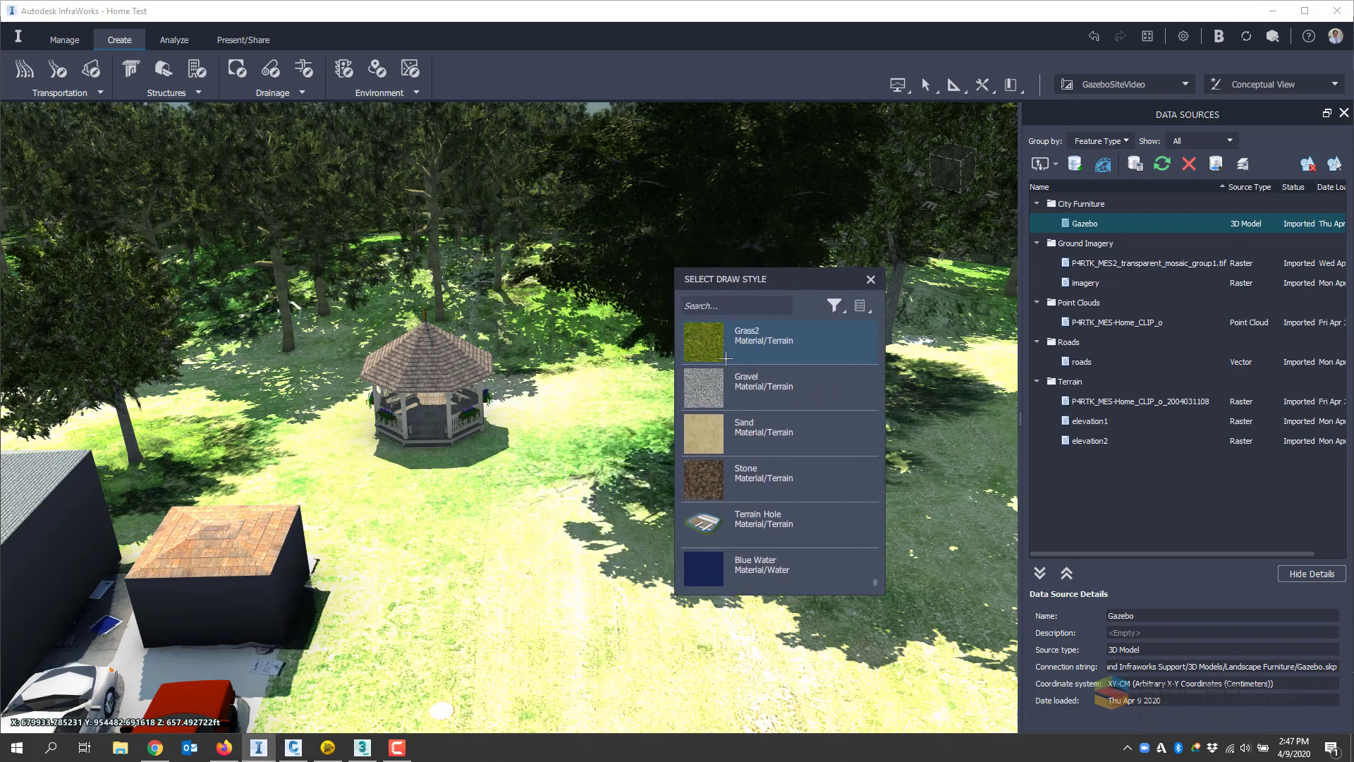
scroll(741, 542, down, 2)
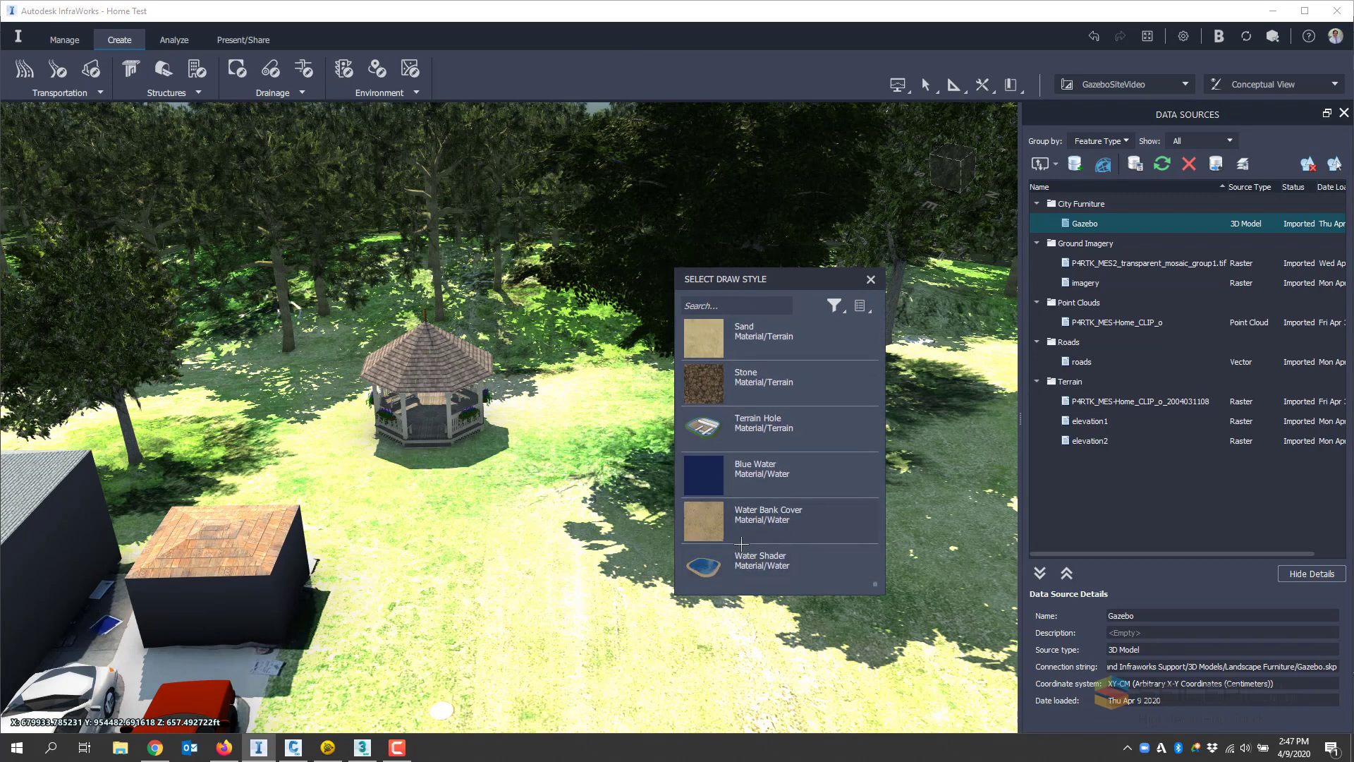
scroll(724, 529, up, 5)
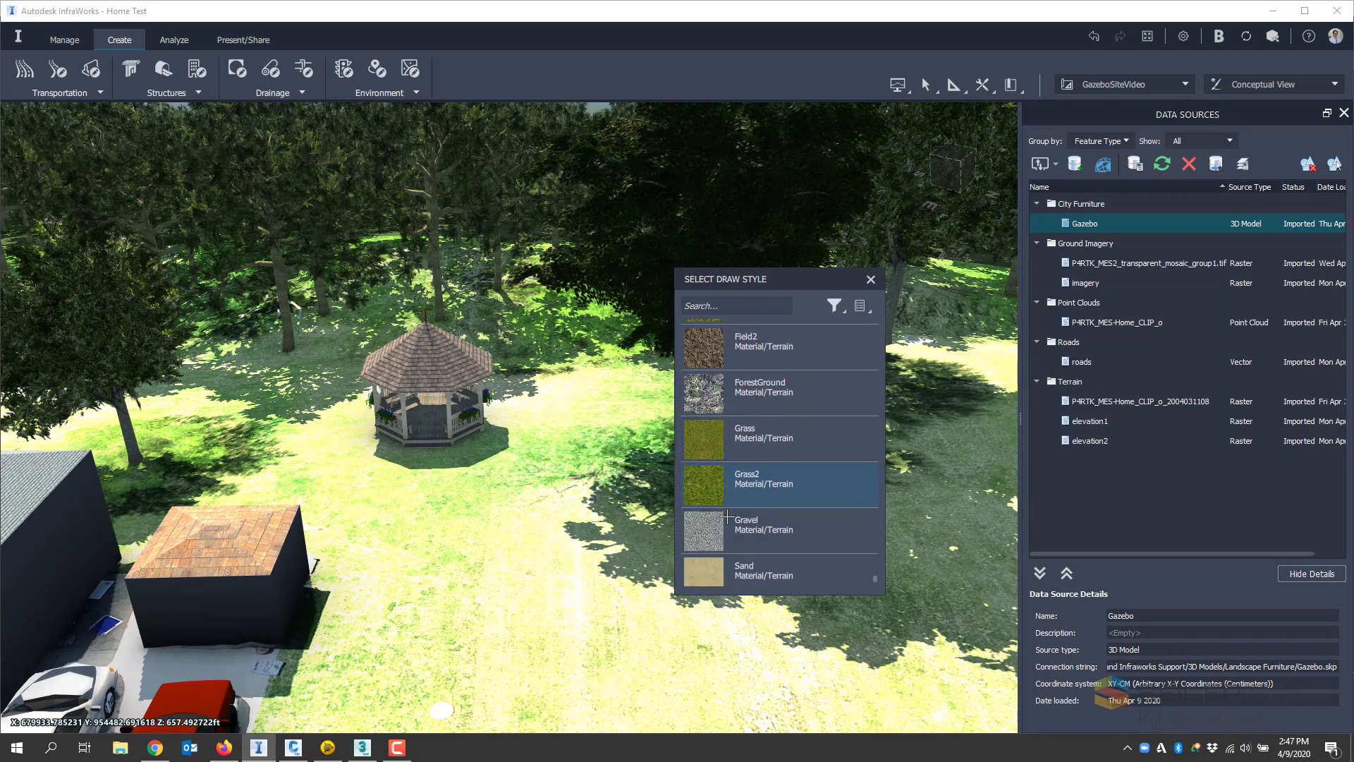
click(698, 426)
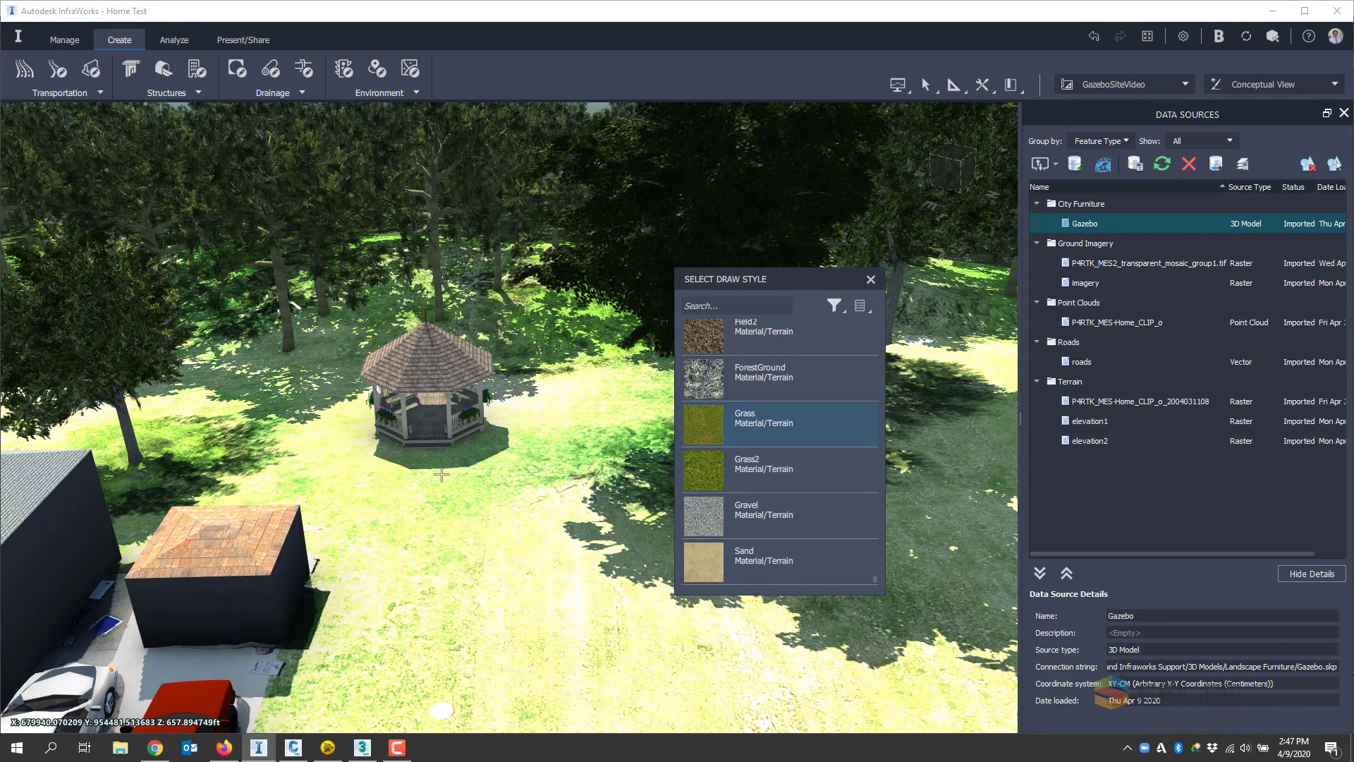
drag(455, 452, 440, 638)
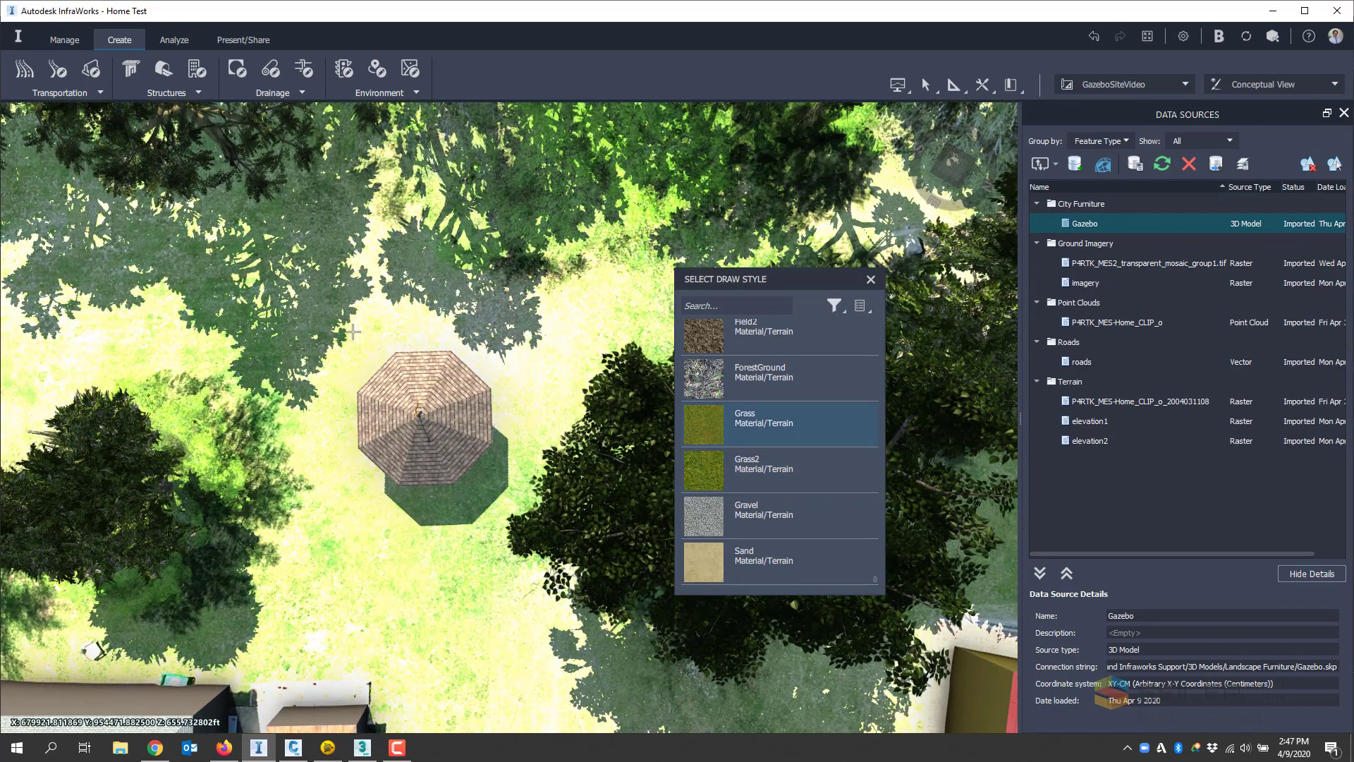
click(350, 337)
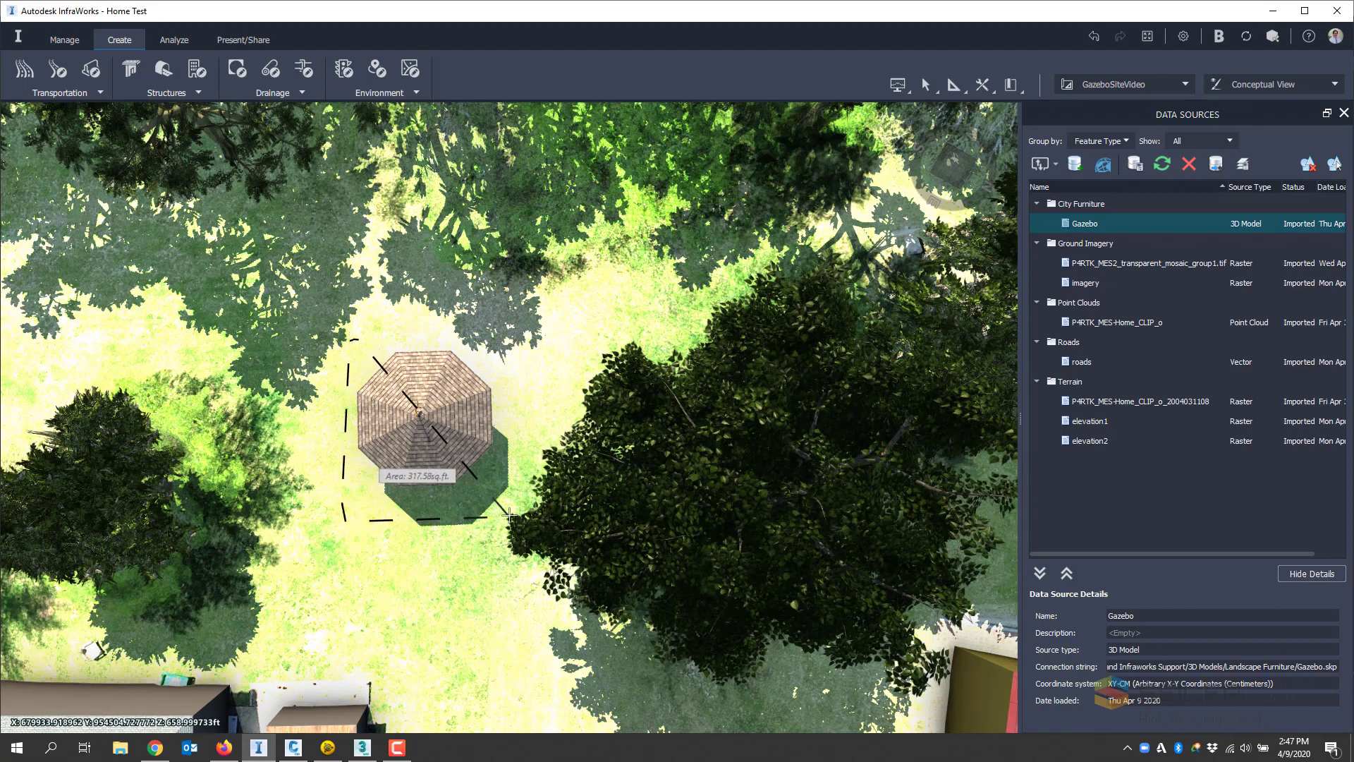
click(509, 516)
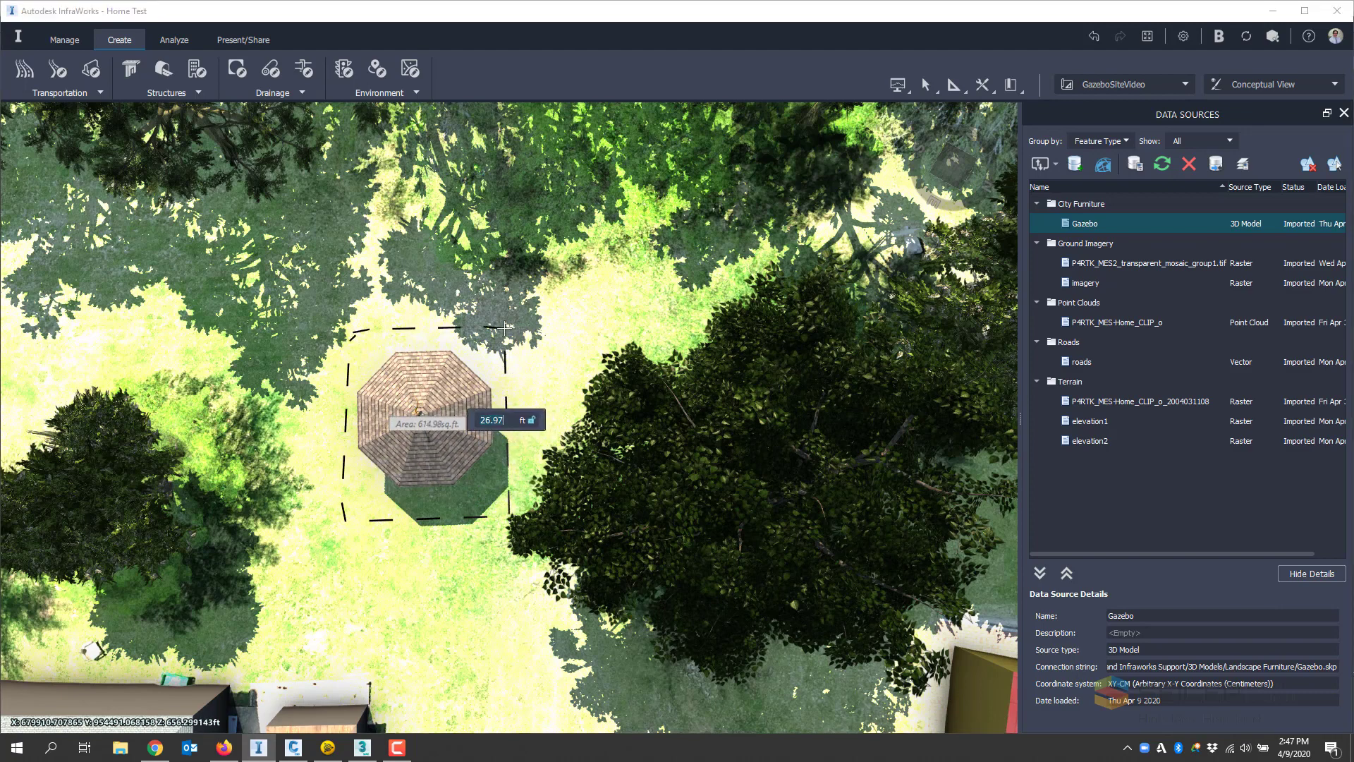
click(503, 329)
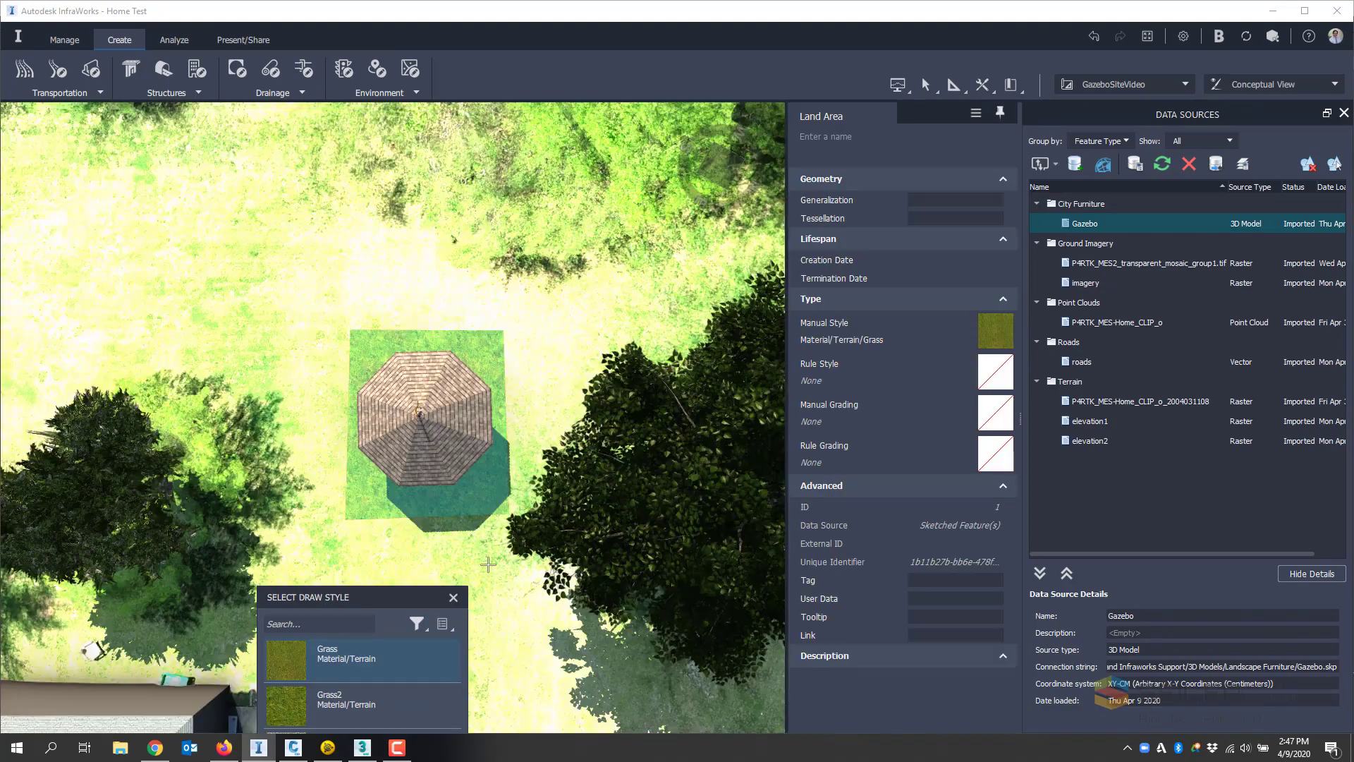
Step: Select the grass land area around the gazebo and apply Grass10 as its manual grading style
mouse_move(488, 564)
mouse_down()
mouse_move(473, 318)
mouse_move(501, 317)
mouse_move(585, 374)
mouse_move(460, 415)
mouse_up()
scroll(460, 415, up, 4)
drag(462, 522, 572, 470)
scroll(508, 504, down, 3)
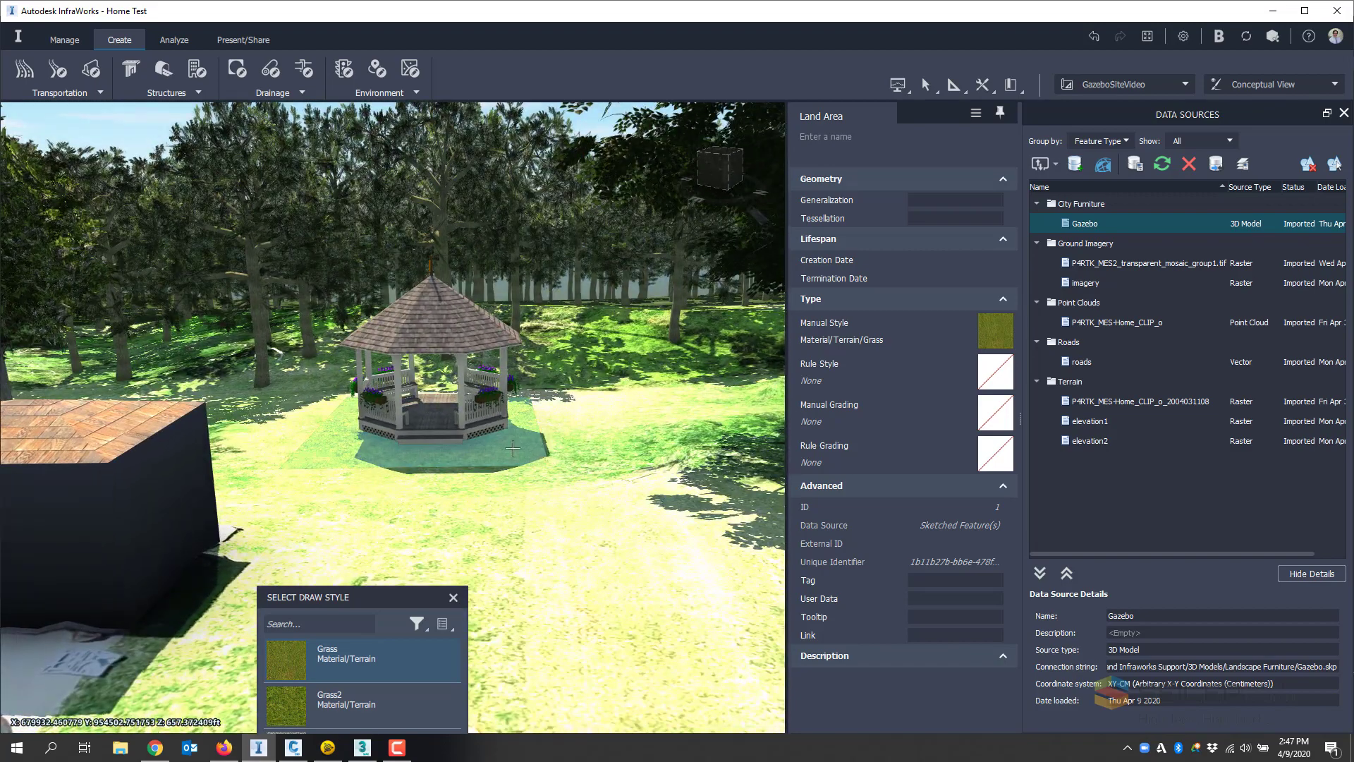
click(508, 455)
drag(394, 337, 393, 334)
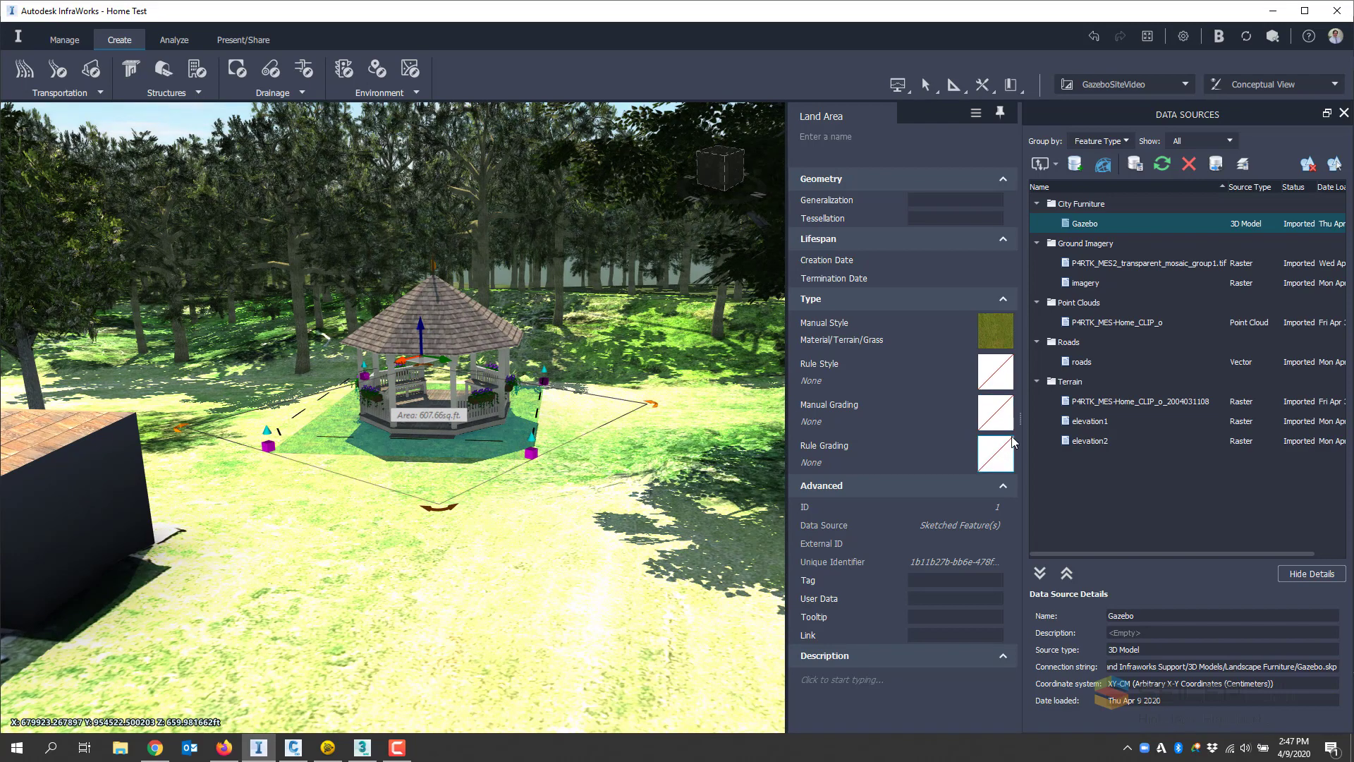
click(1005, 422)
click(949, 476)
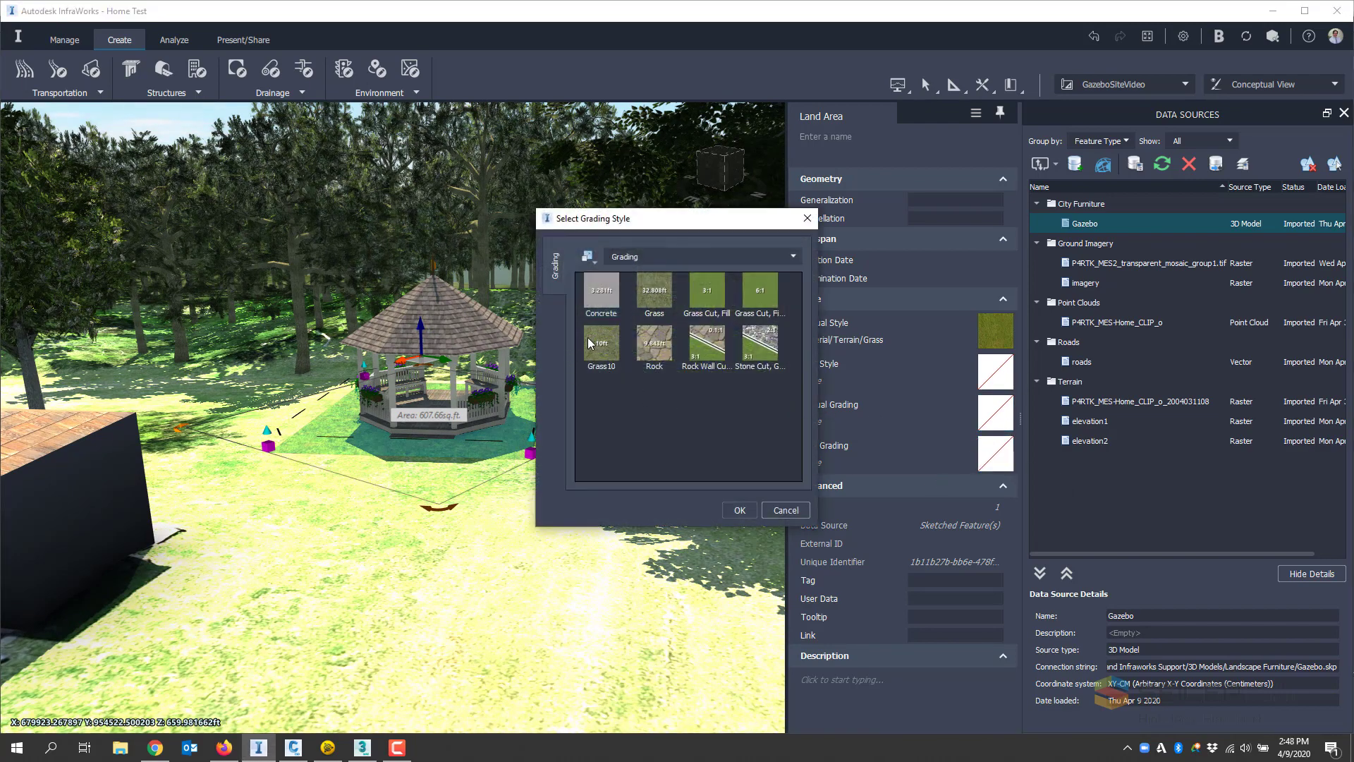
click(598, 342)
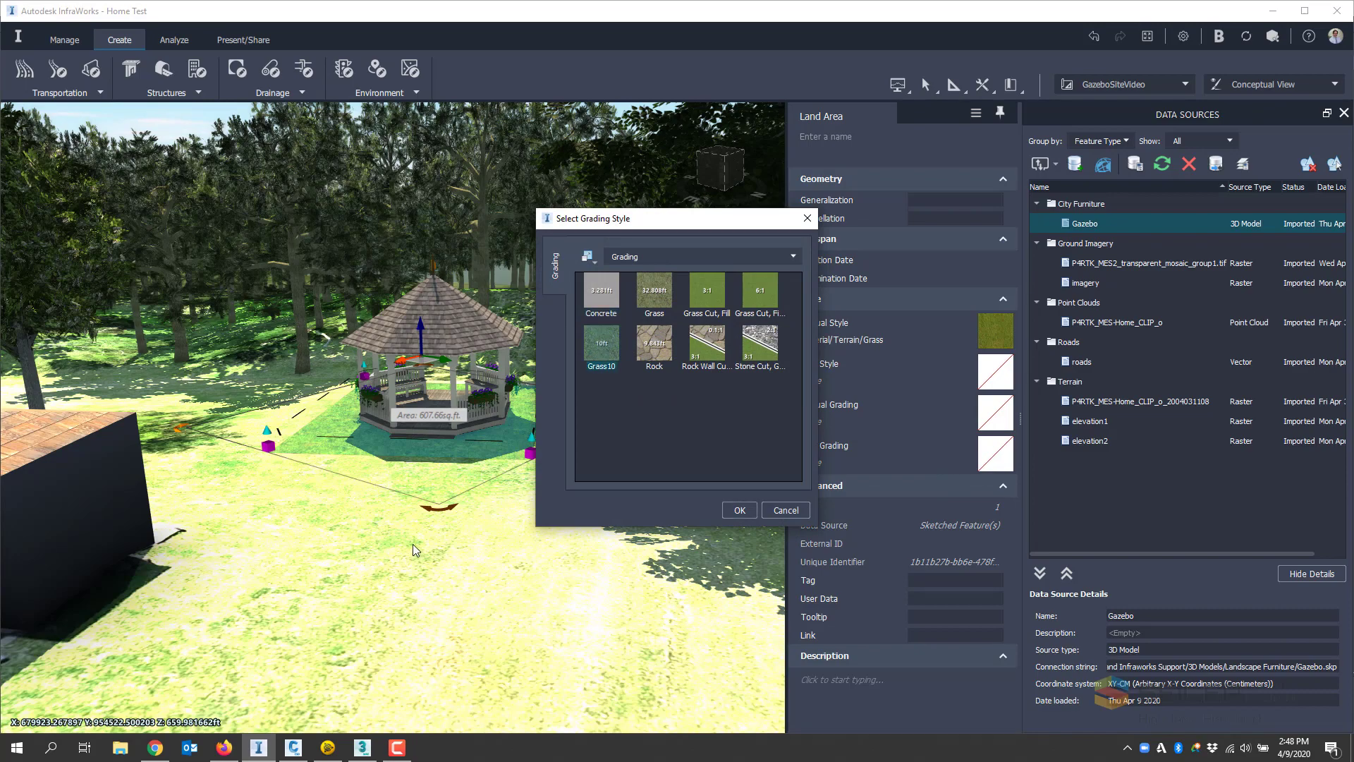
click(740, 510)
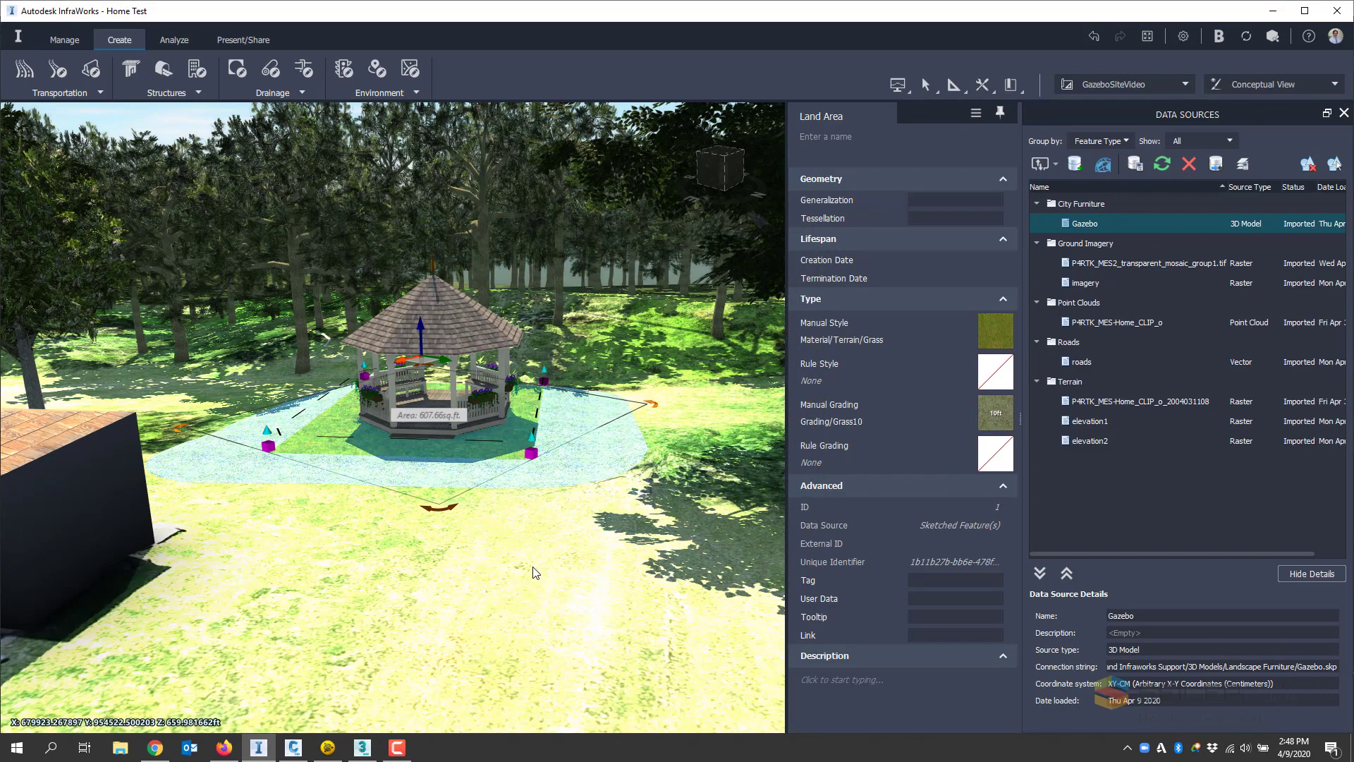
Step: Switch to the GazeboPlaced proposal and inspect the gazebo and its graded surroundings from several angles
middle_drag(534, 572, 514, 508)
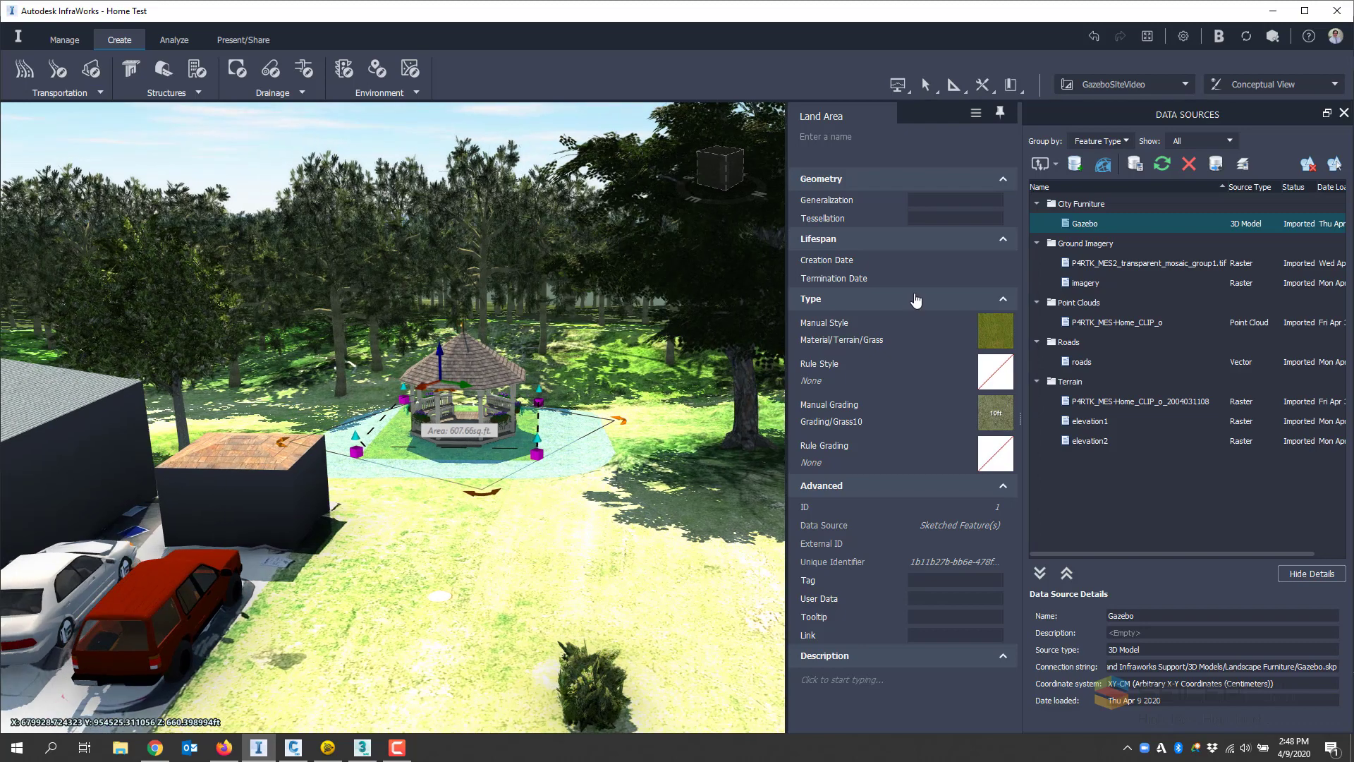
click(1185, 84)
click(1130, 103)
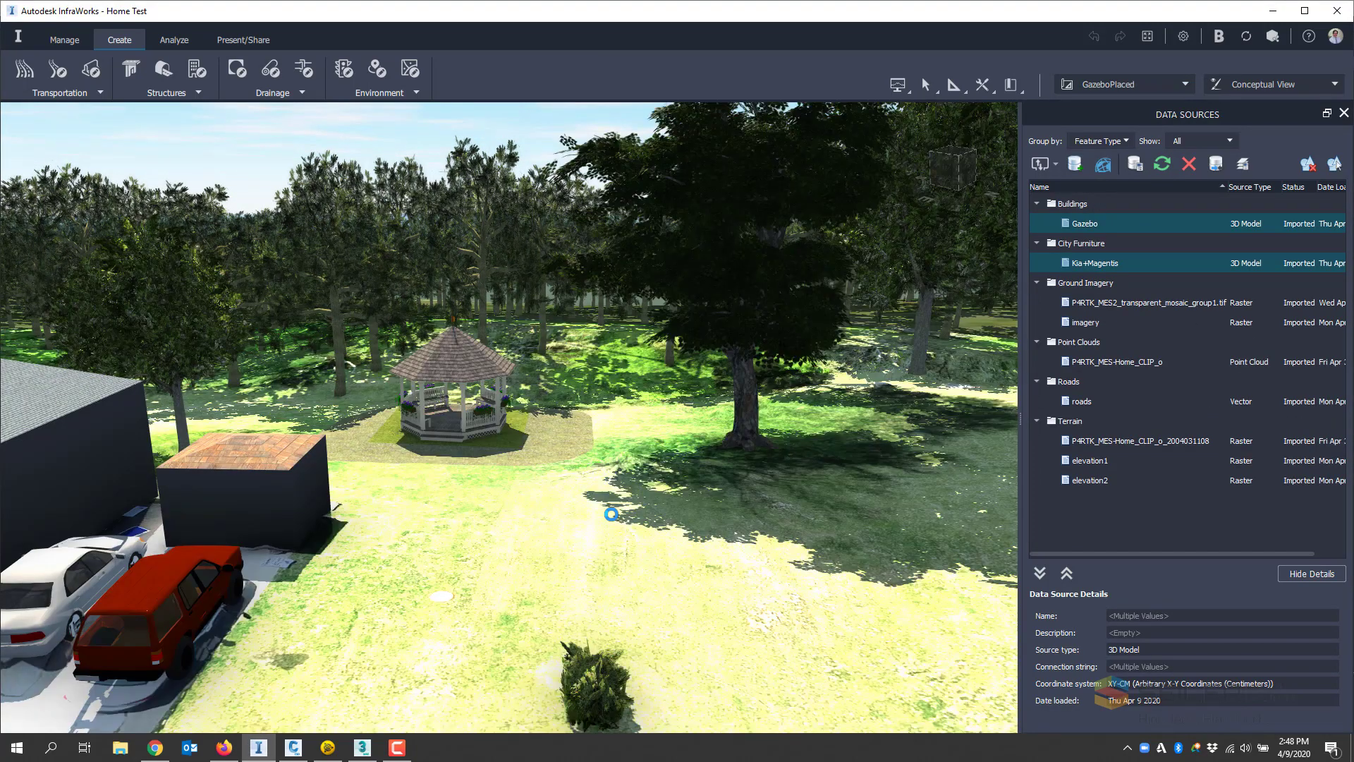
scroll(593, 544, up, 2)
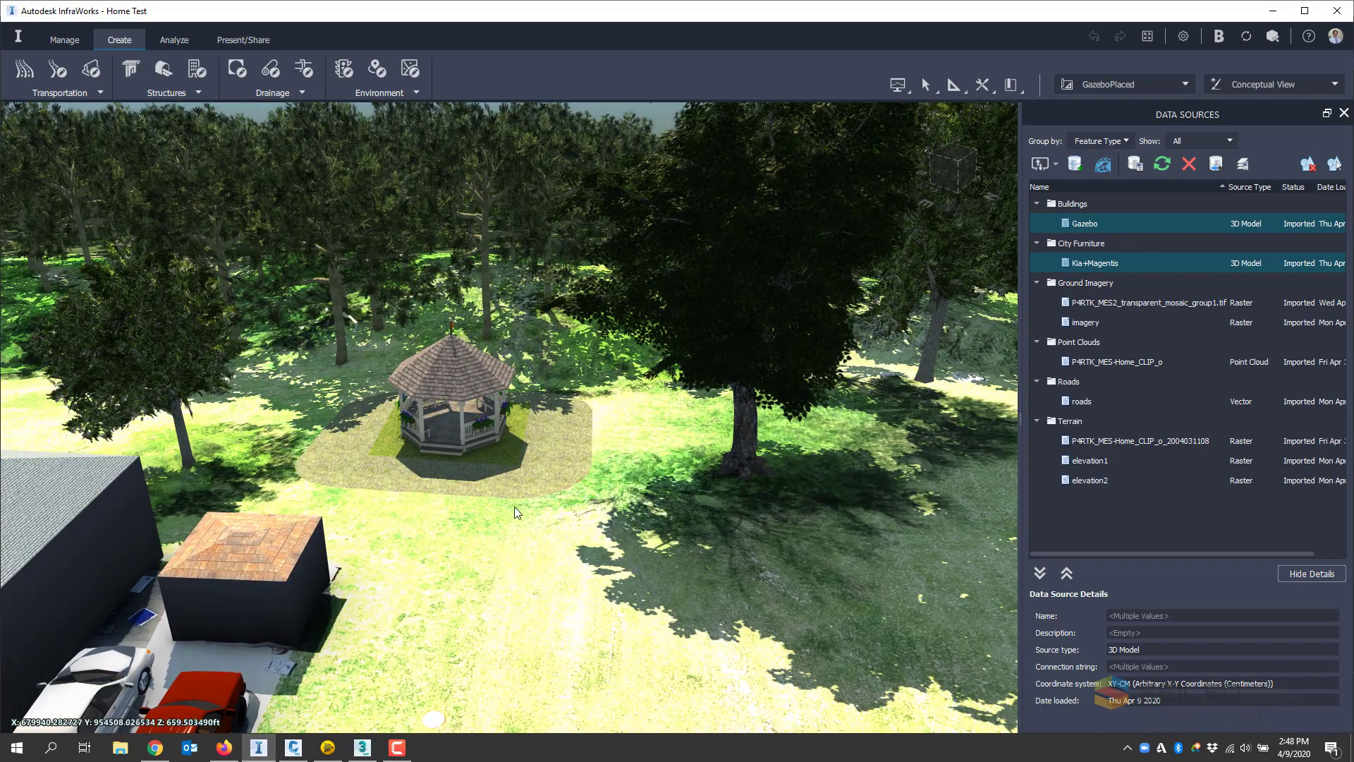
scroll(502, 513, up, 3)
drag(502, 513, 443, 506)
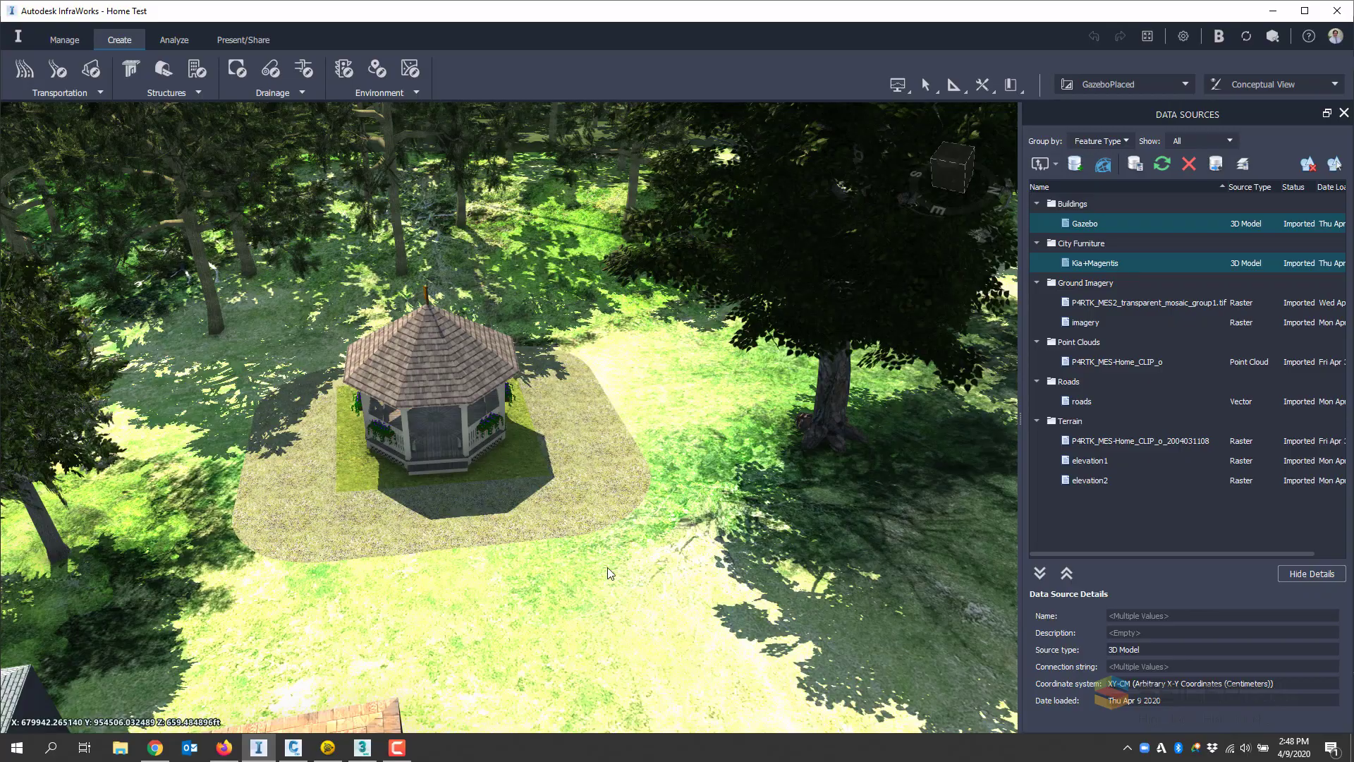
drag(611, 574, 540, 439)
scroll(470, 383, up, 5)
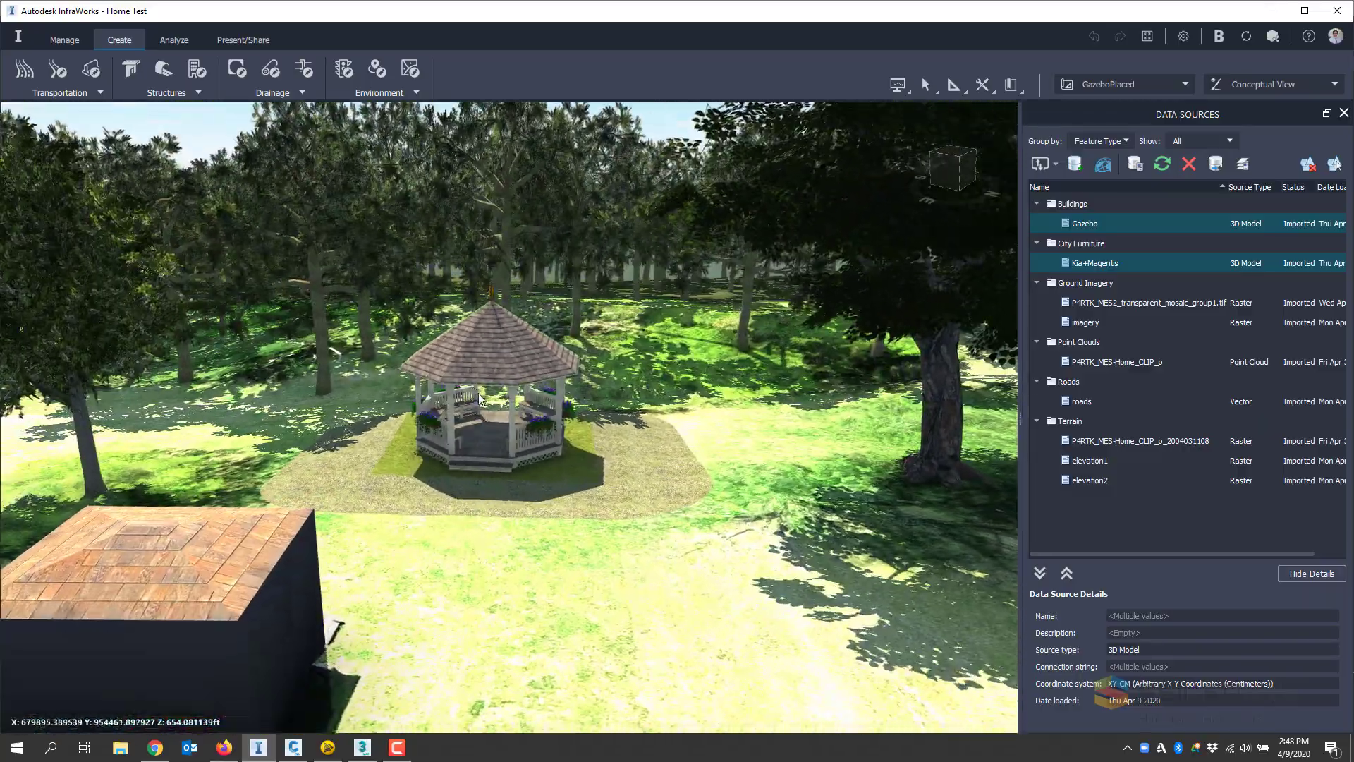
drag(586, 598, 585, 592)
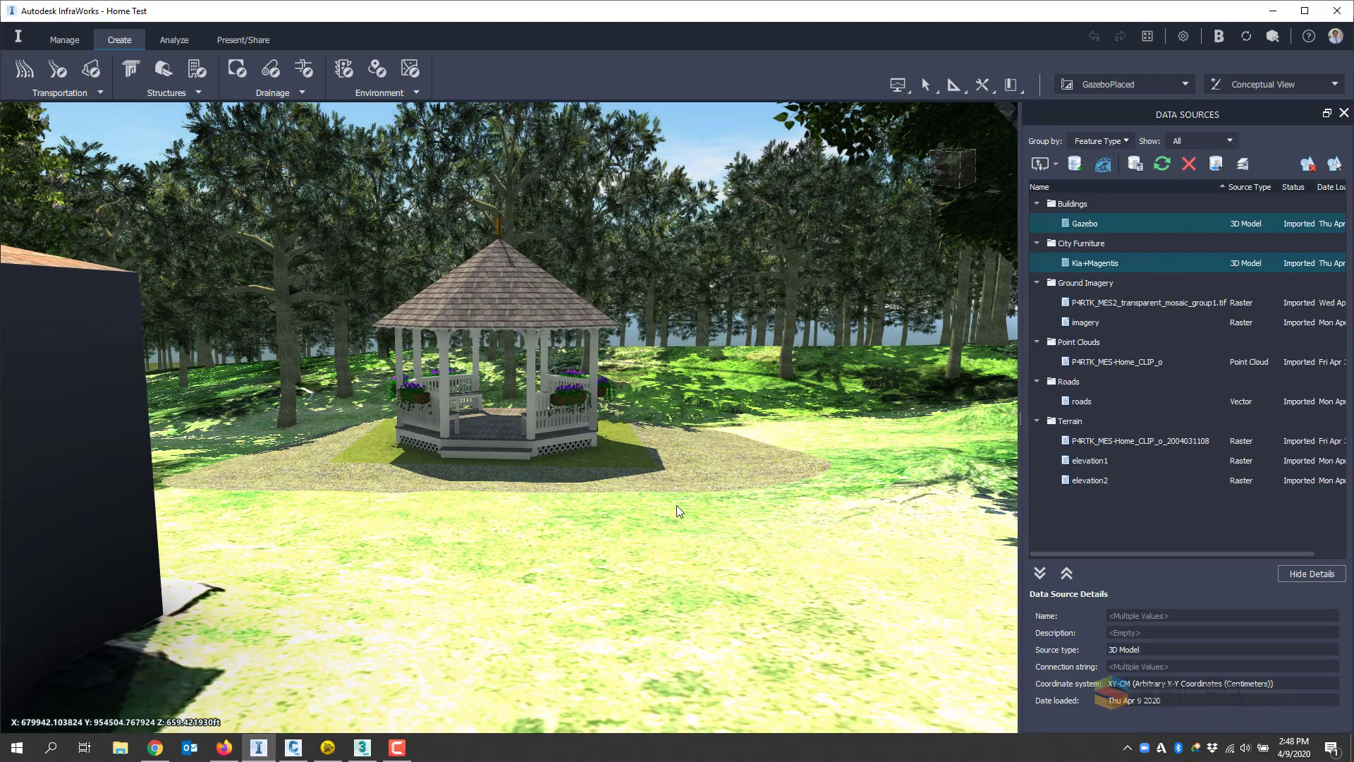
drag(306, 480, 199, 381)
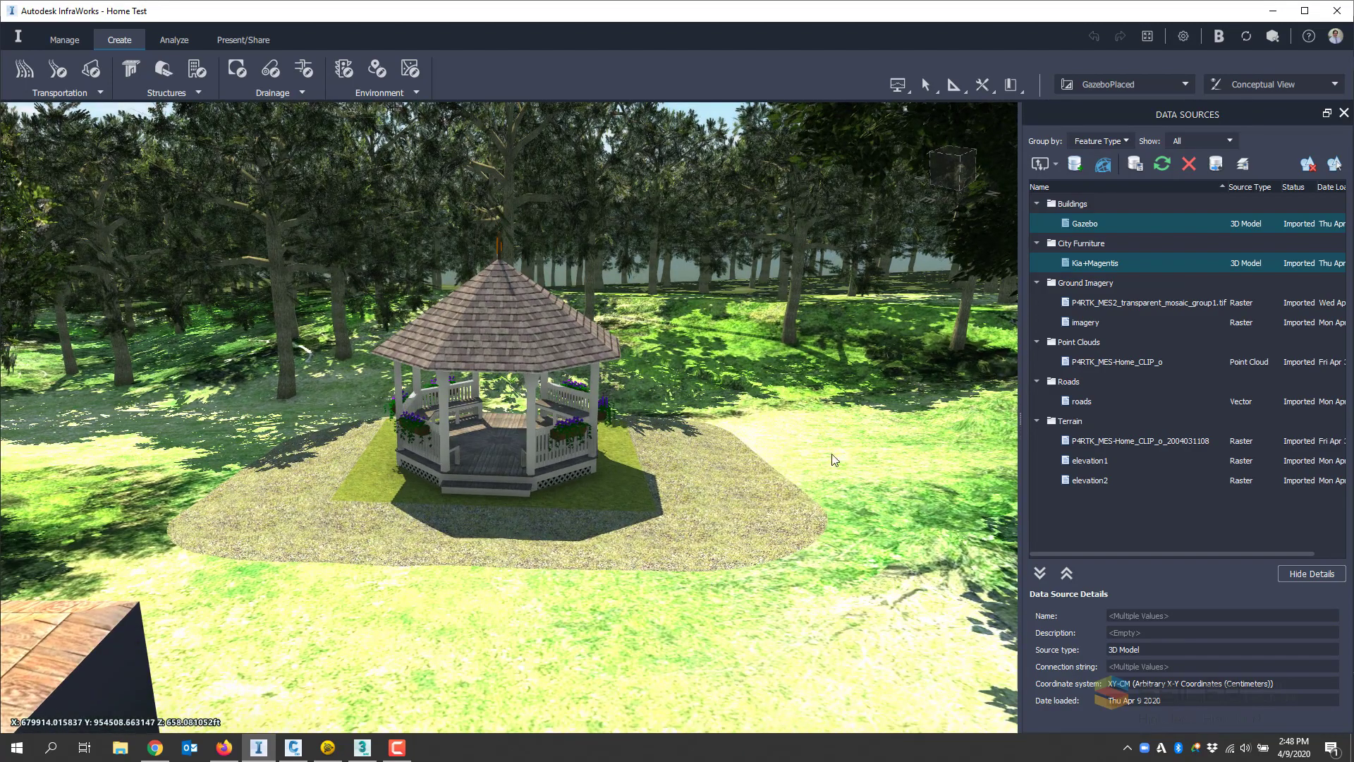
Step: Set up a 3D model export and define its extent with a four-sided polygon around the gazebo and its graded area
drag(726, 421, 734, 591)
scroll(734, 591, down, 3)
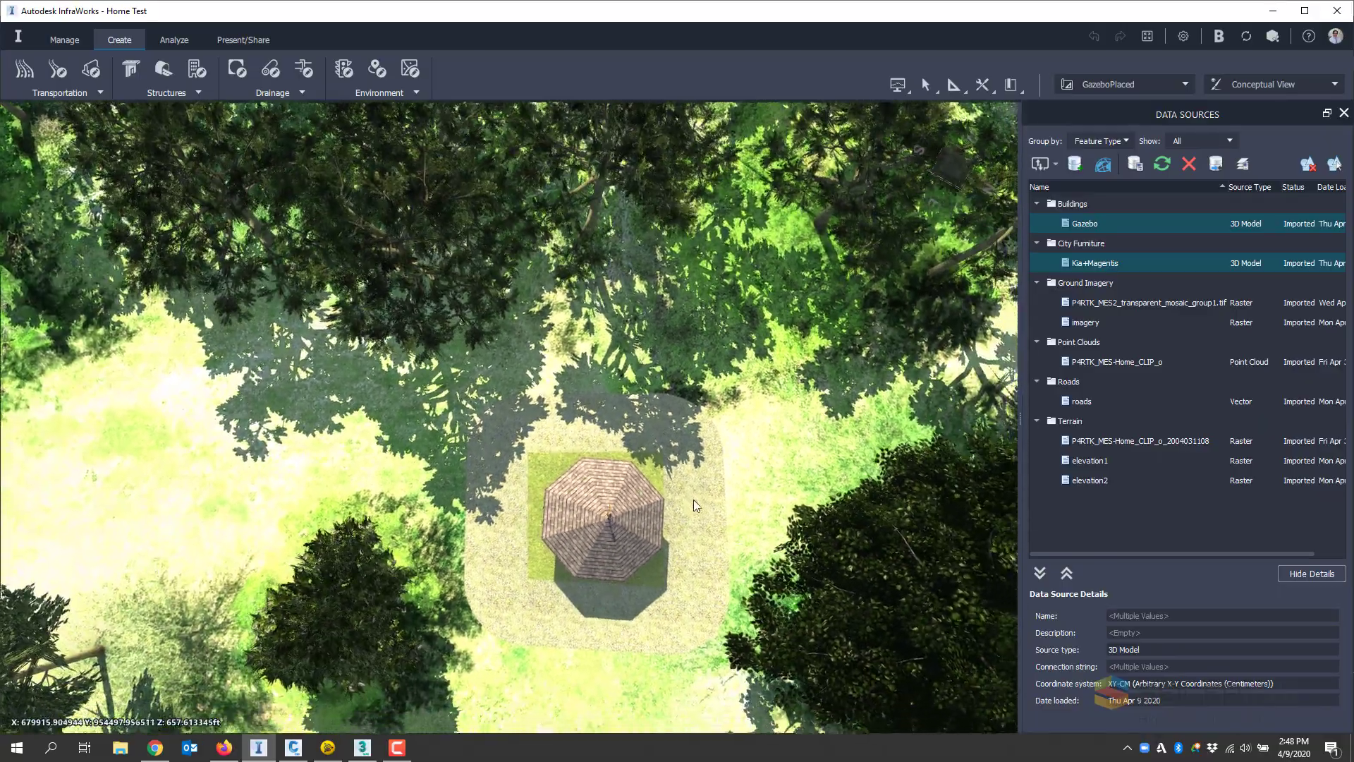
drag(692, 500, 645, 586)
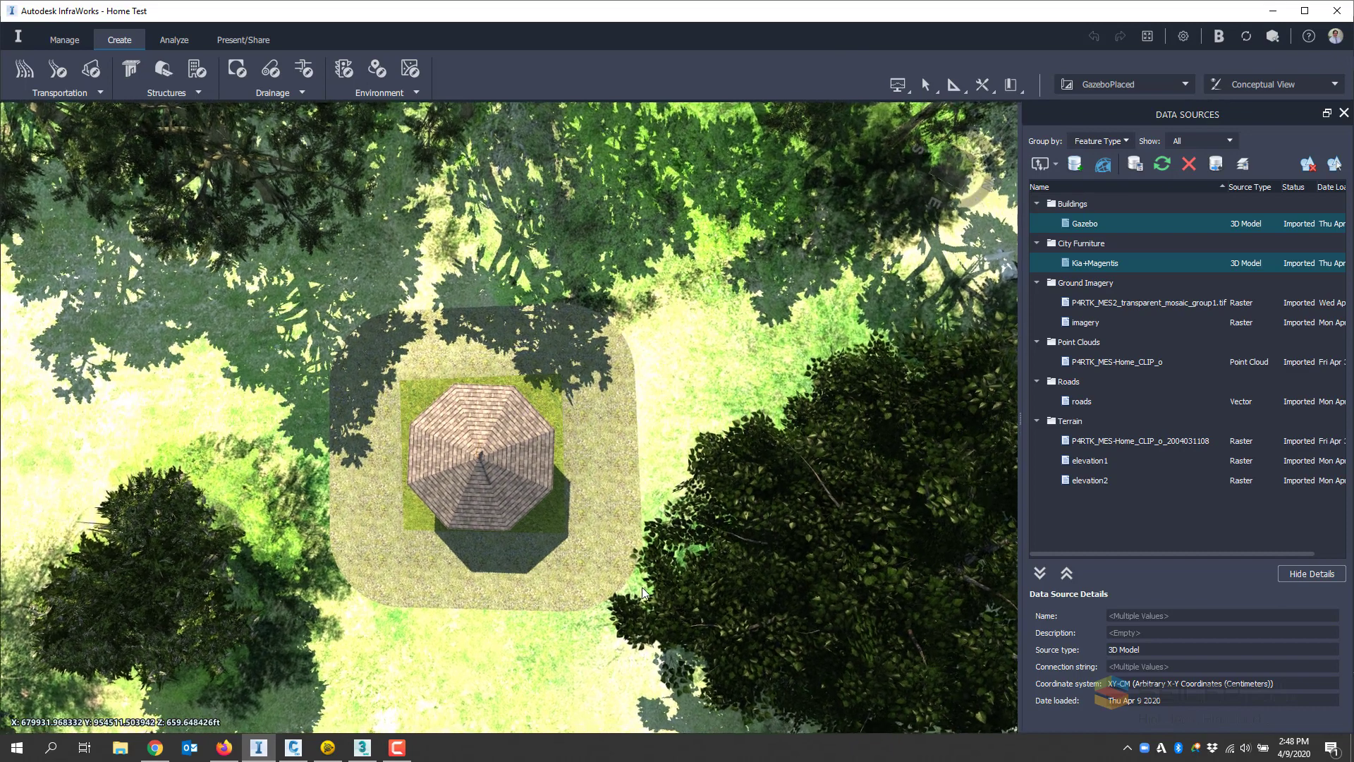
click(235, 39)
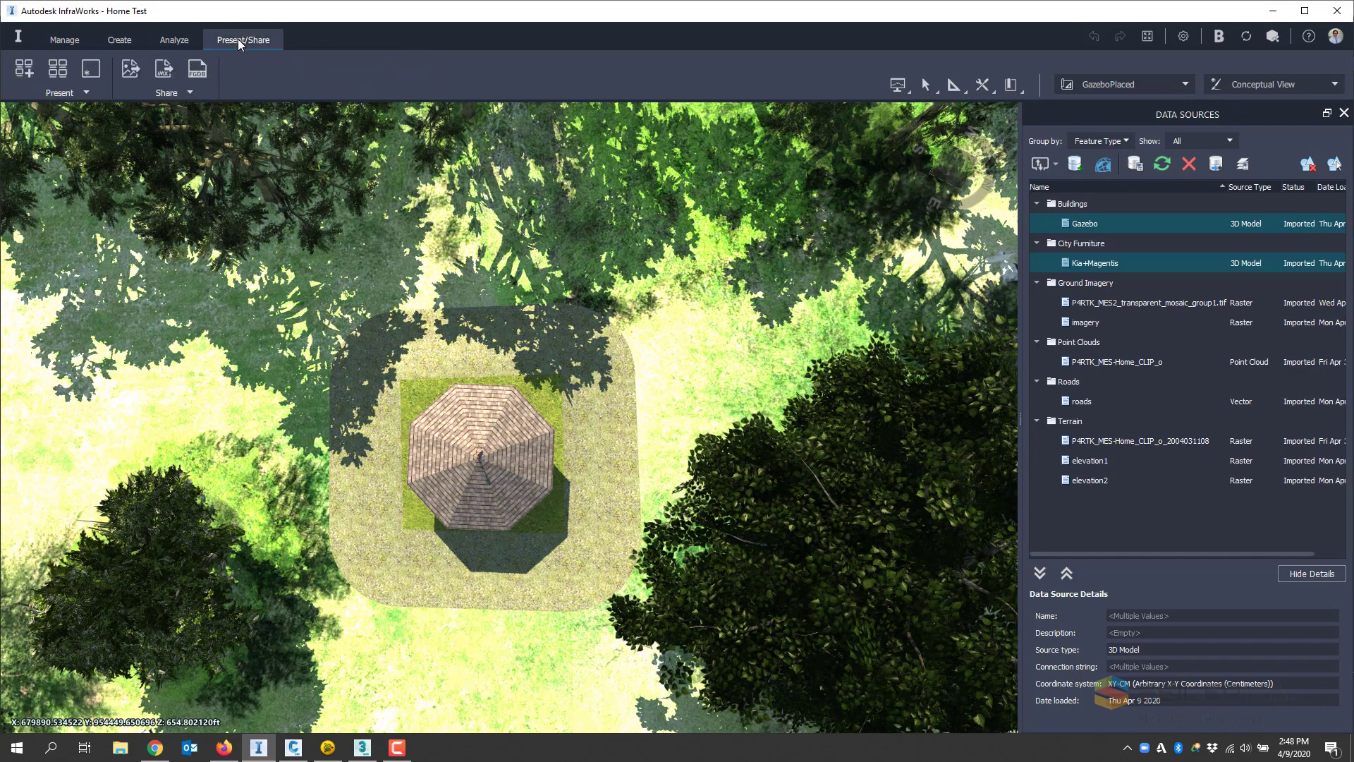
click(188, 91)
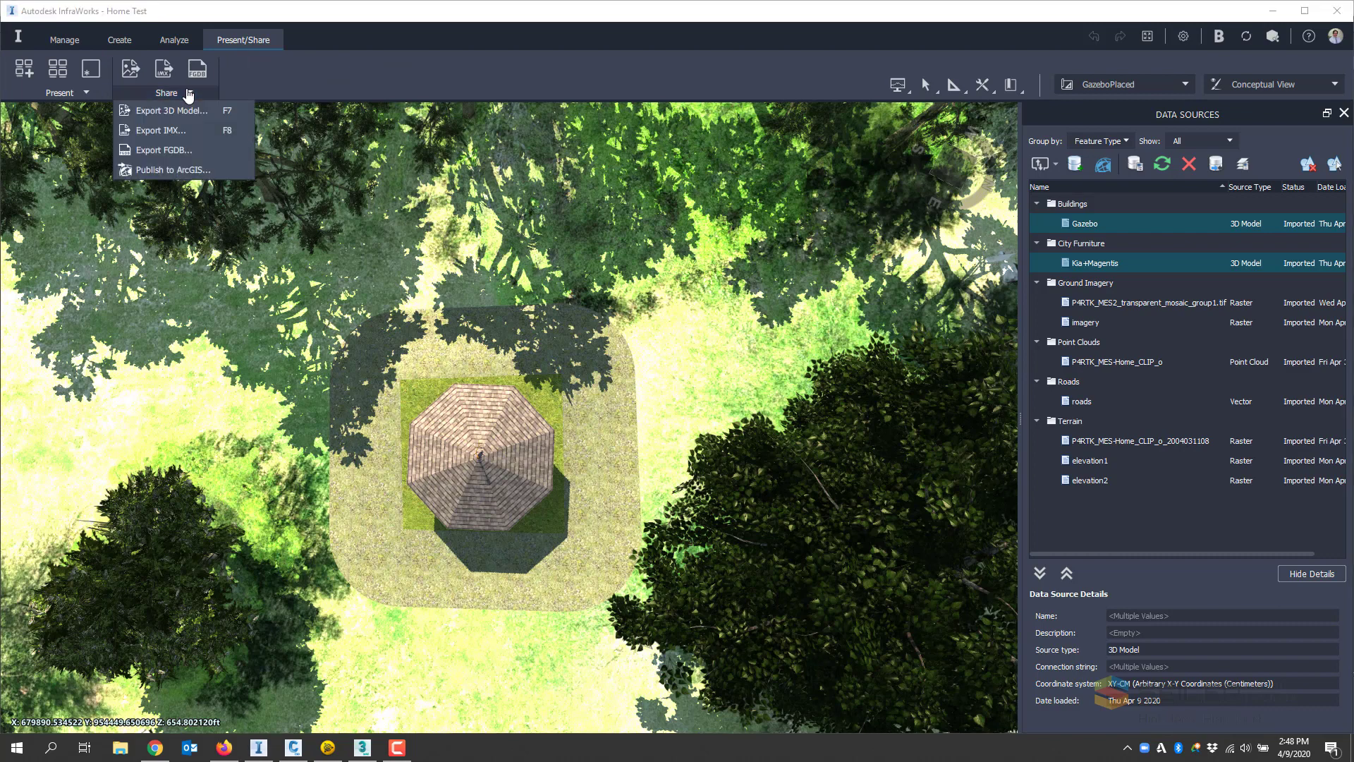
click(174, 111)
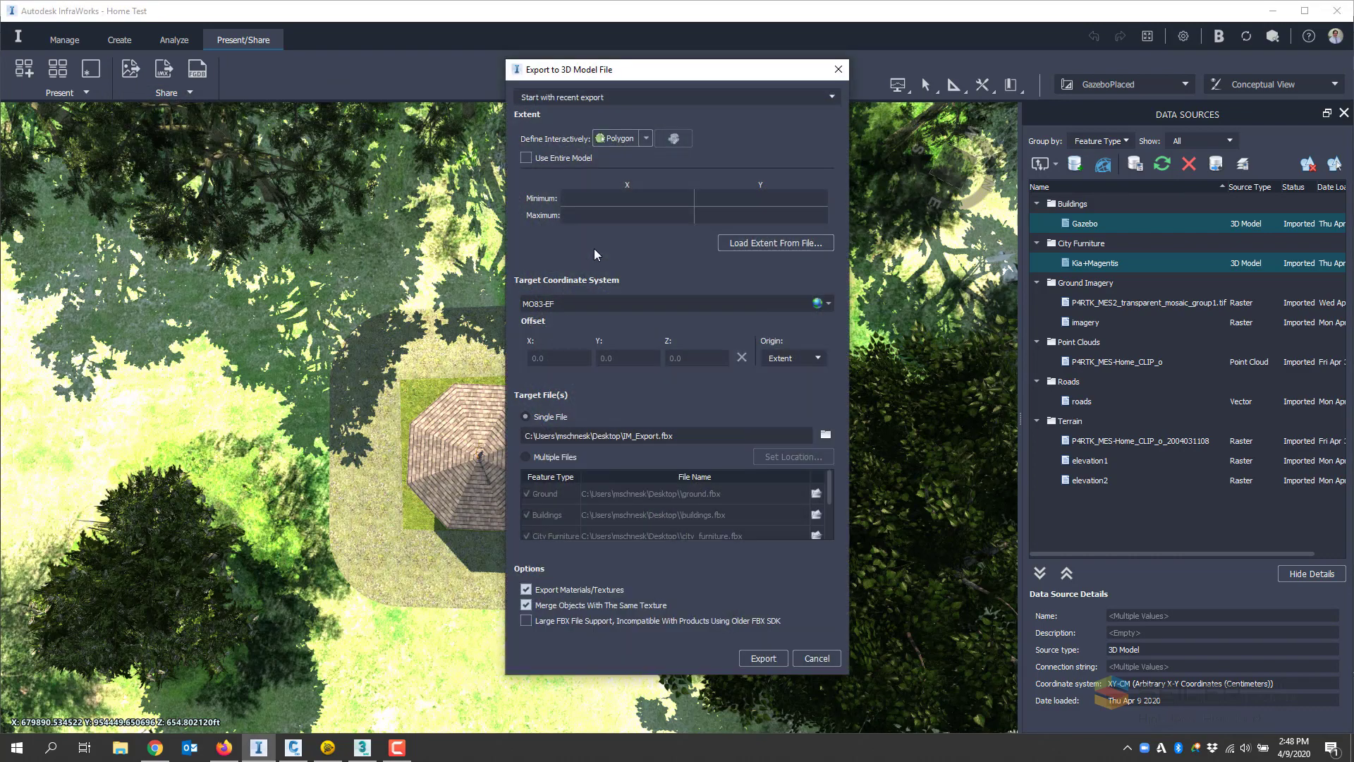
click(620, 138)
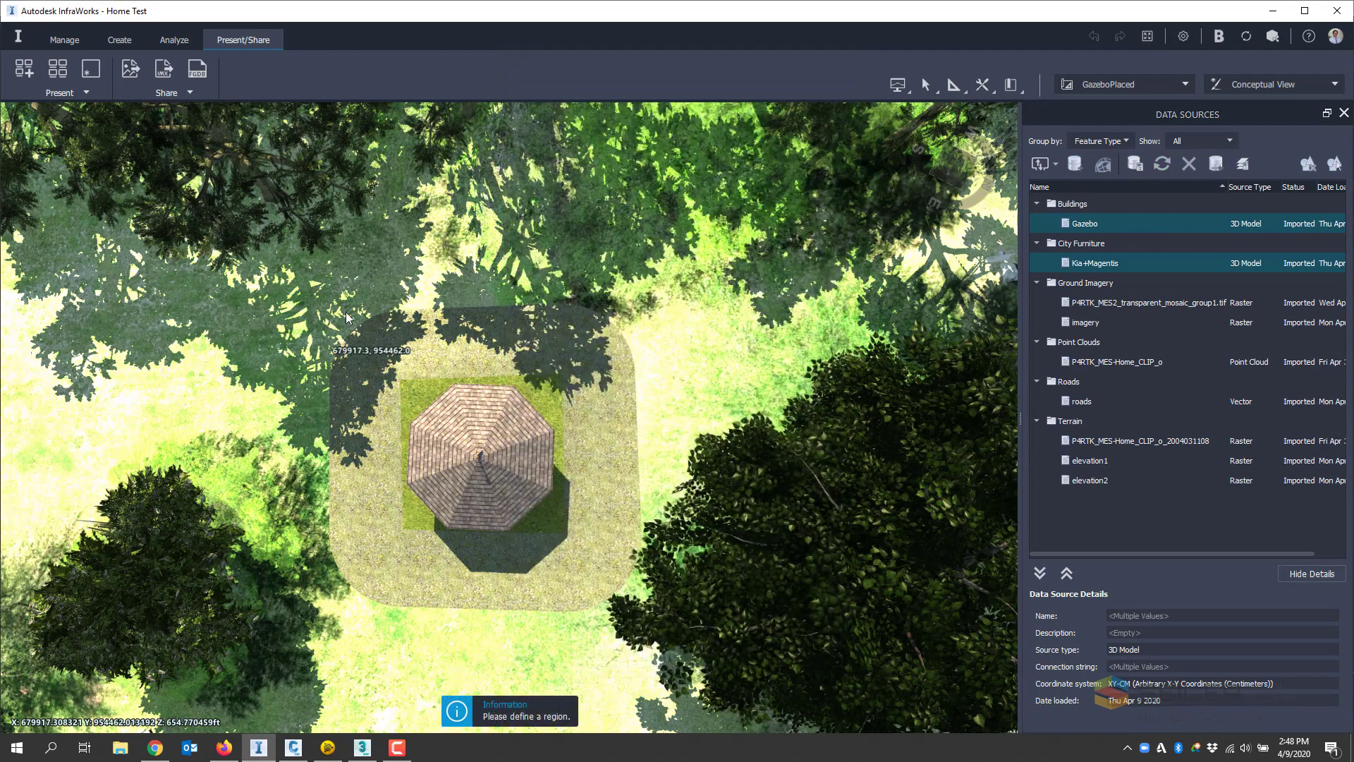
click(271, 256)
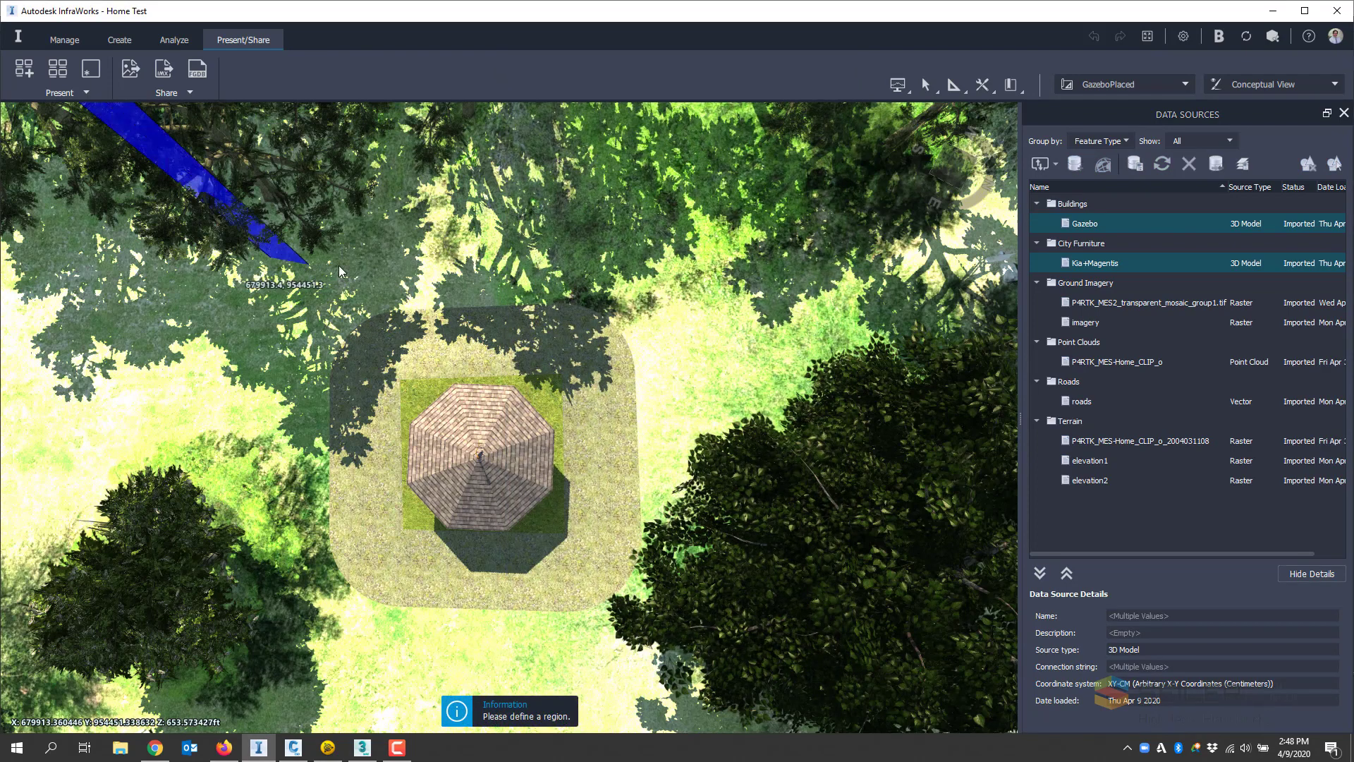
click(720, 271)
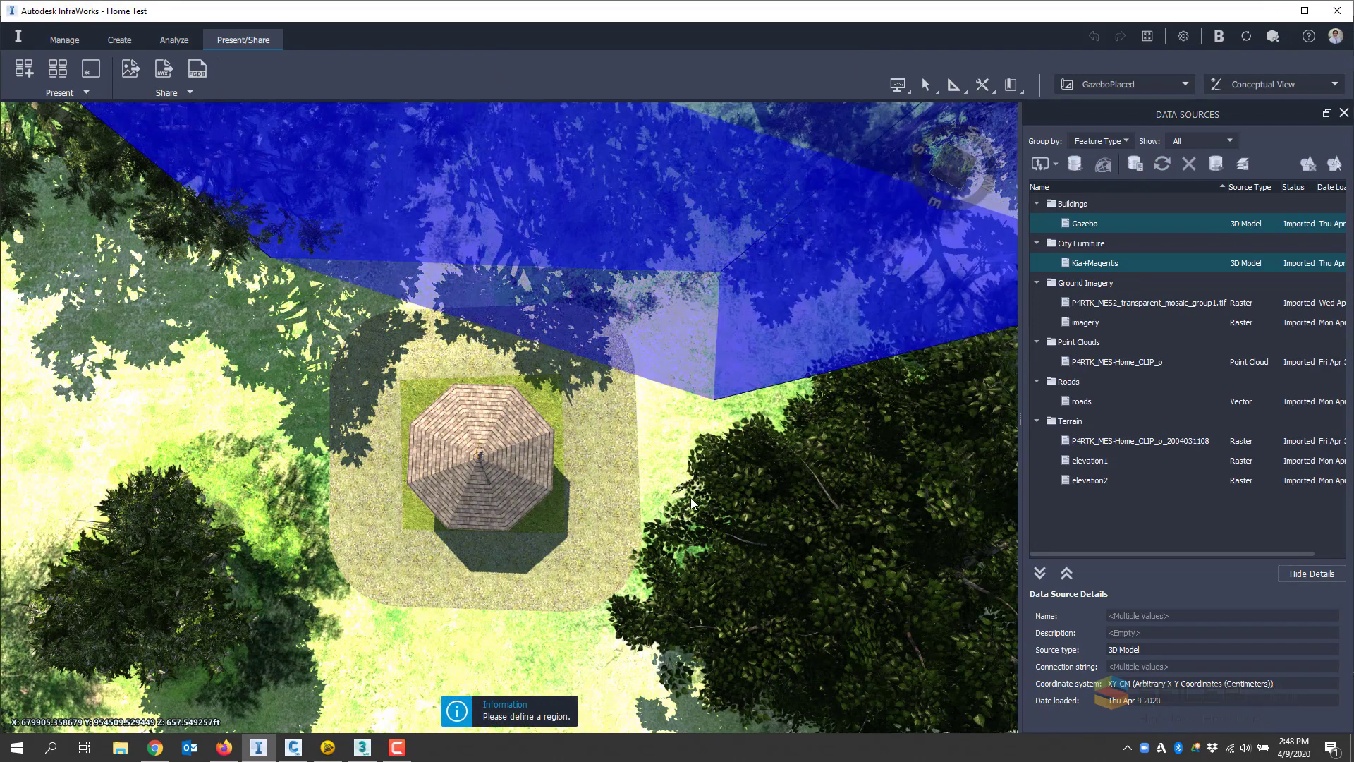
click(674, 693)
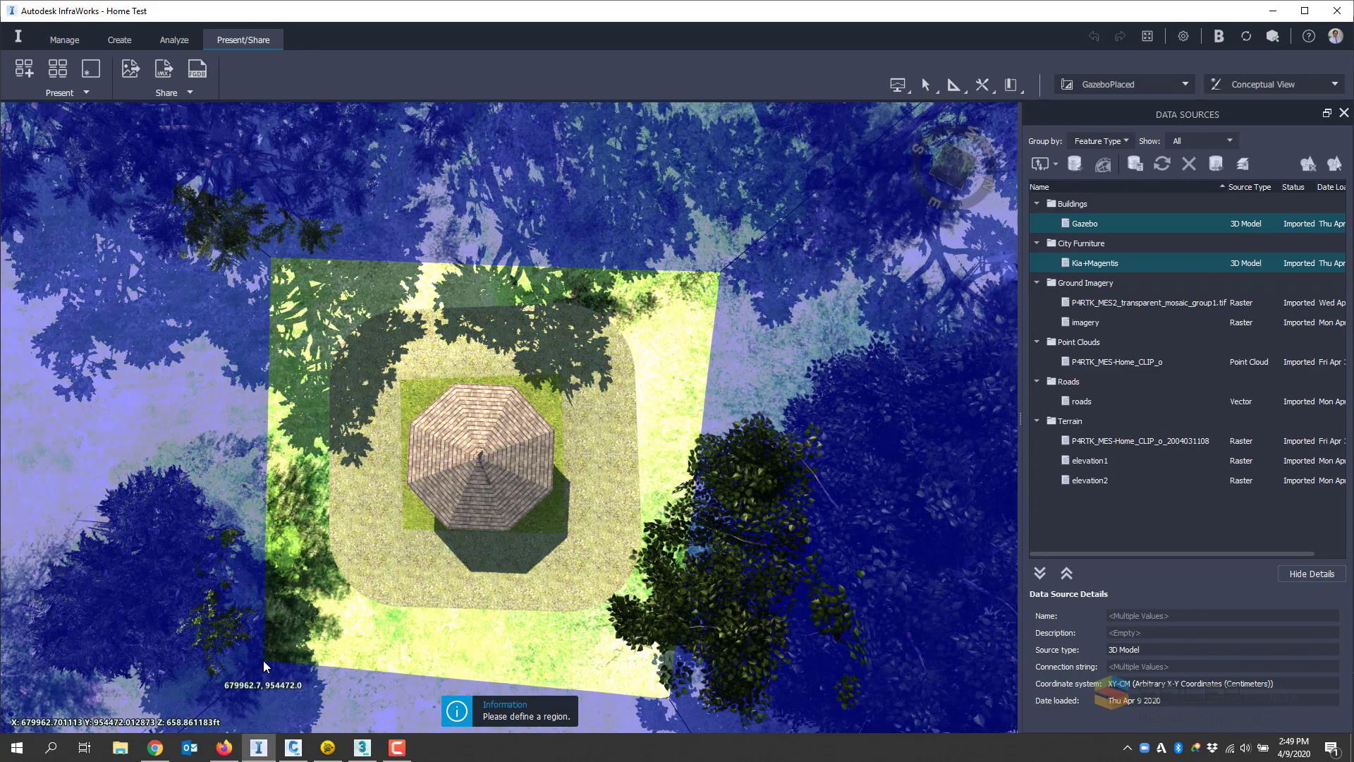
double_click(269, 654)
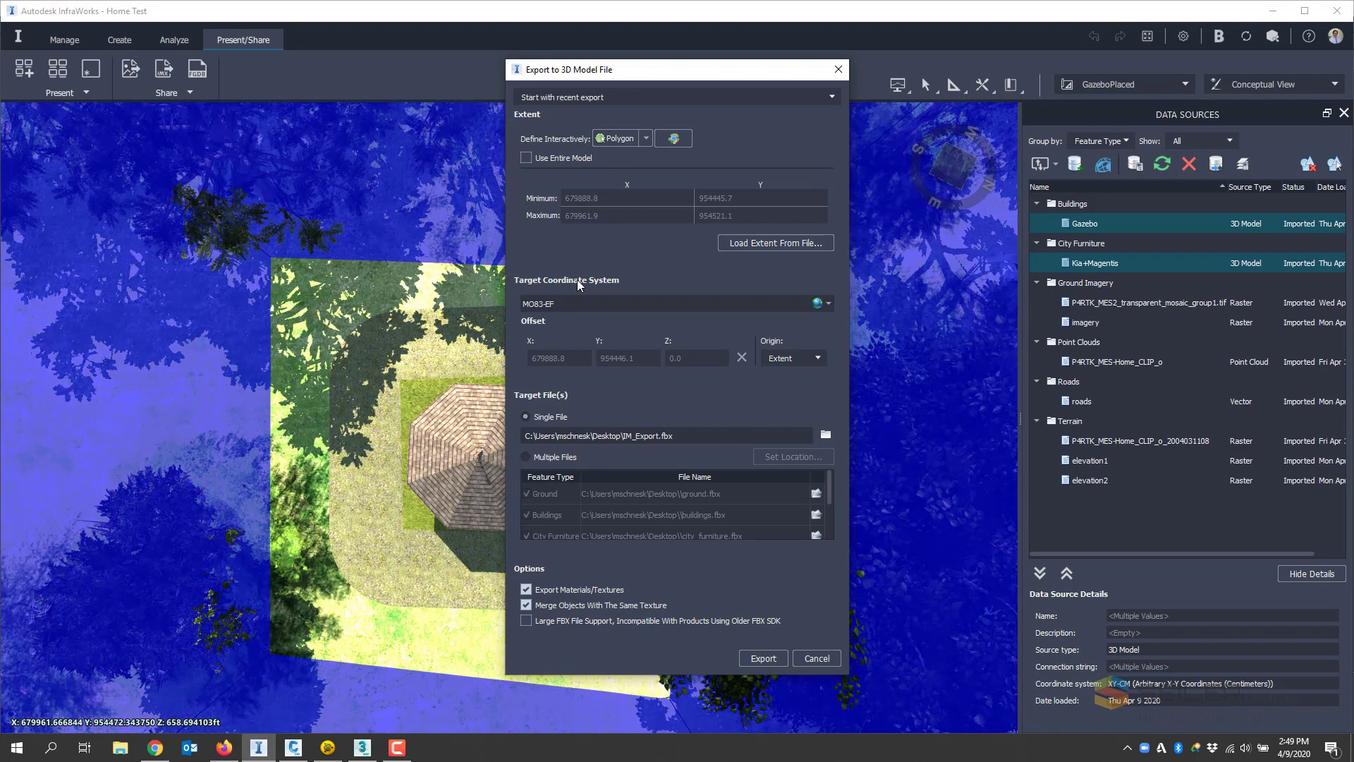
Step: Set the export's offset origin to User Defined with X 679888, Y 954446 and Z 0.0
drag(530, 301, 602, 306)
click(811, 358)
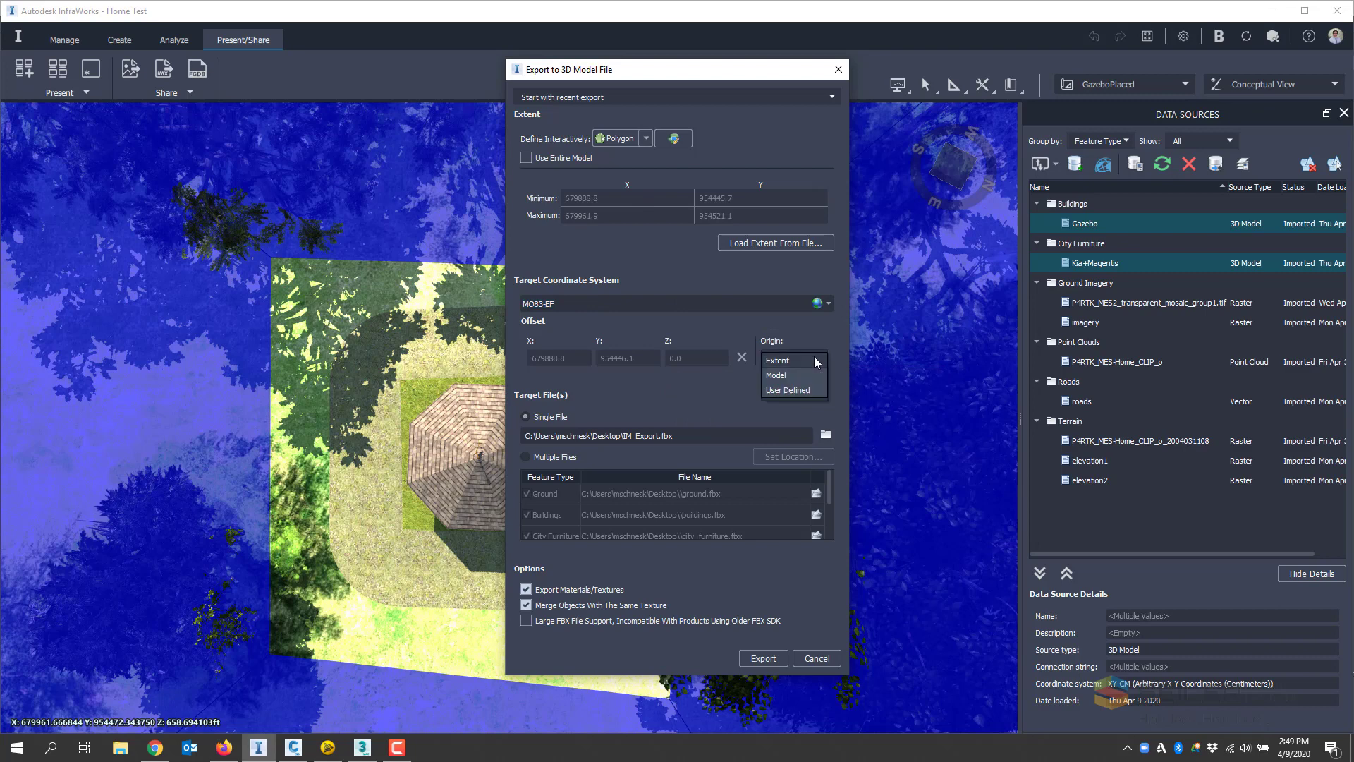
click(787, 390)
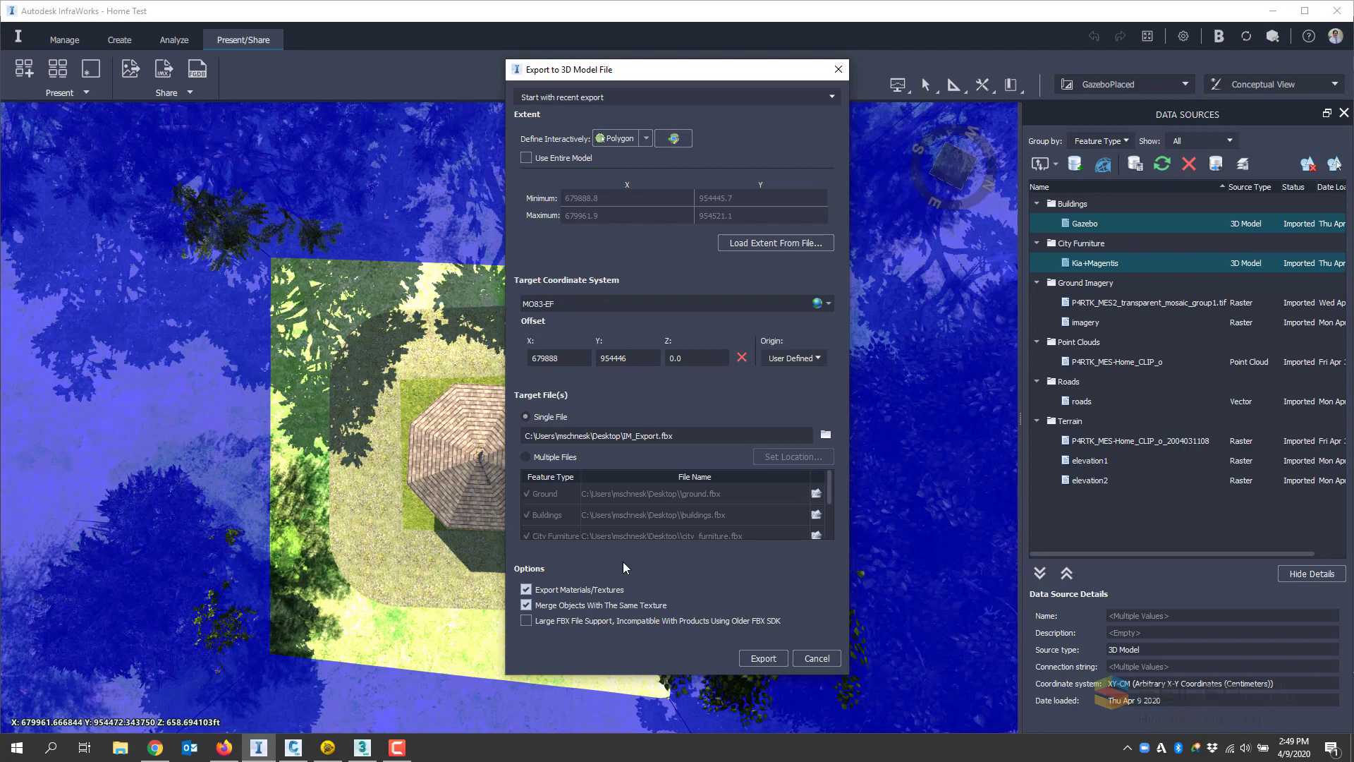
Step: Export the defined gazebo area to the single file IM_Export.fbx with materials and textures included
click(765, 657)
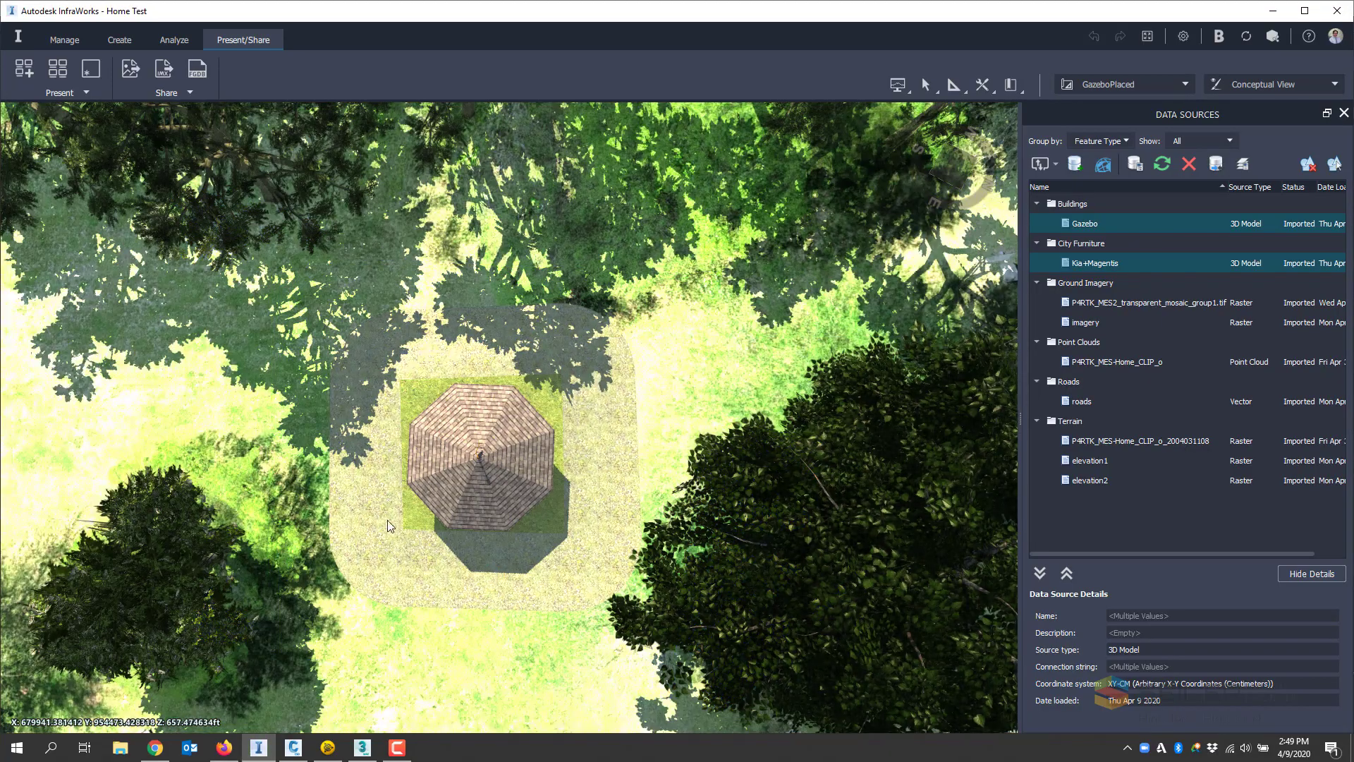
drag(488, 539, 459, 380)
scroll(457, 381, down, 3)
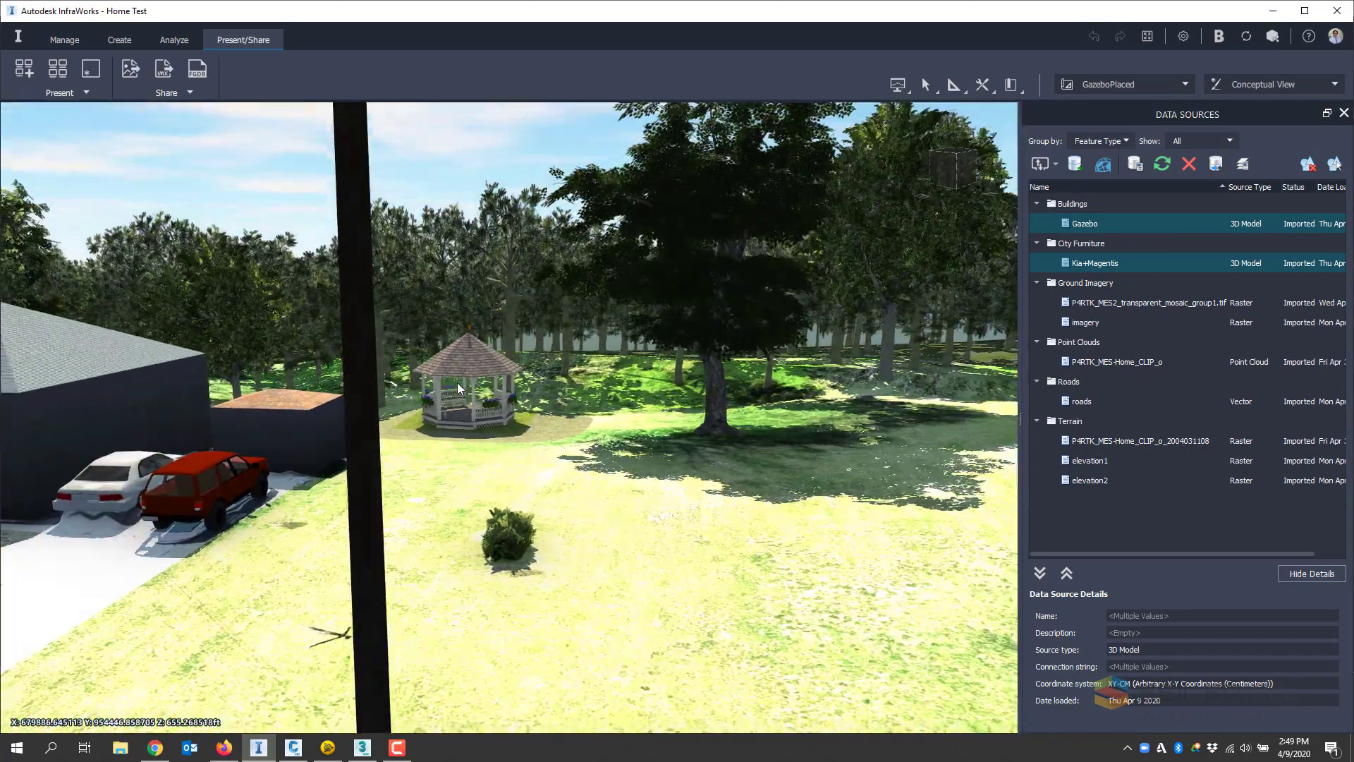
Step: Switch to 3ds Max and import IM_Export.fbx from the Desktop with the Autodesk Media & Entertainment preset
click(295, 748)
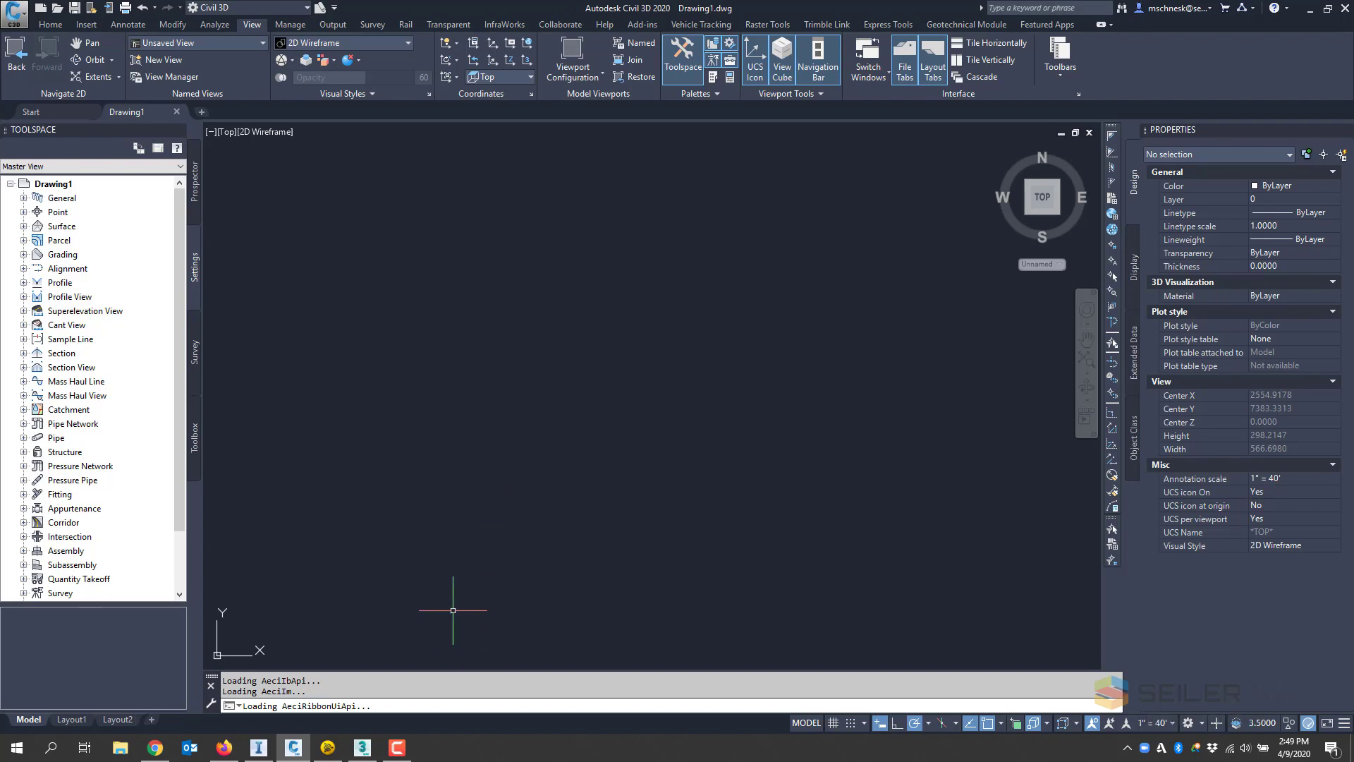
click(361, 749)
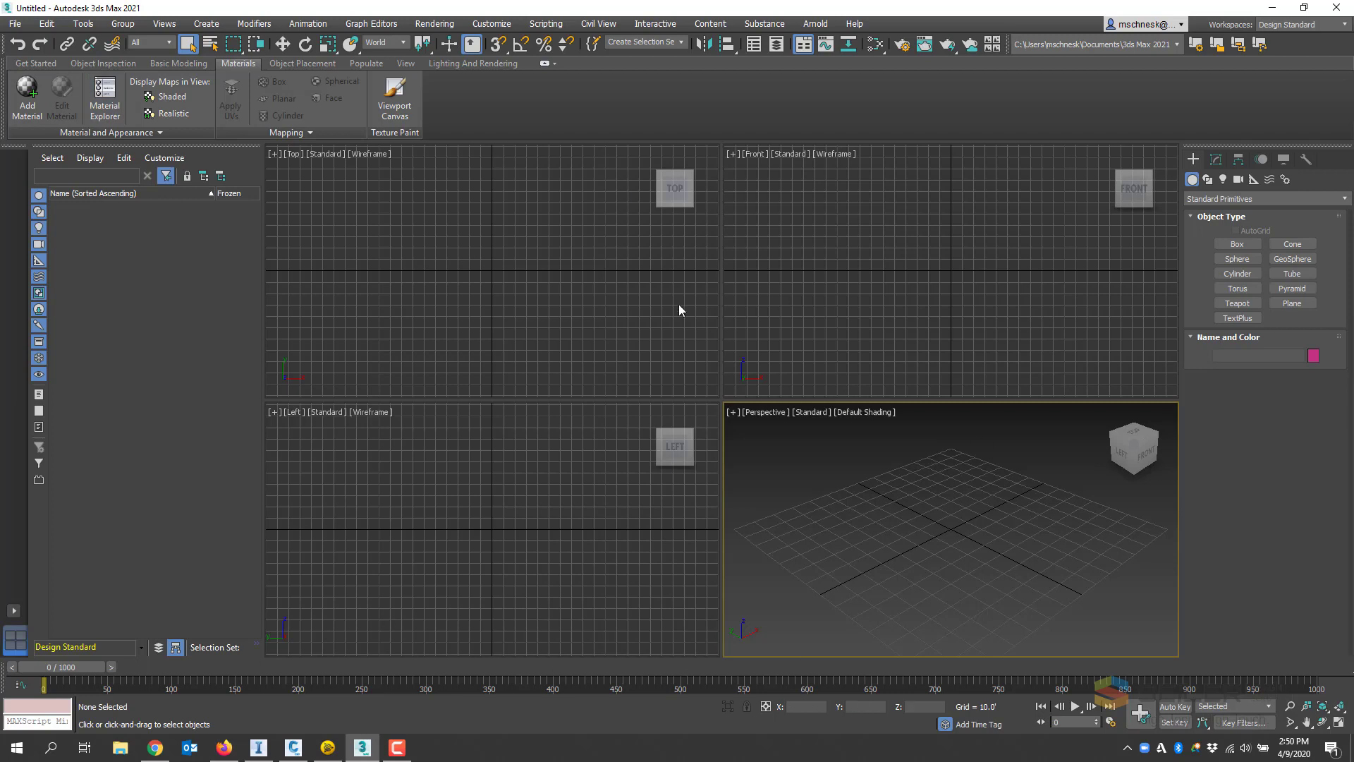
click(15, 24)
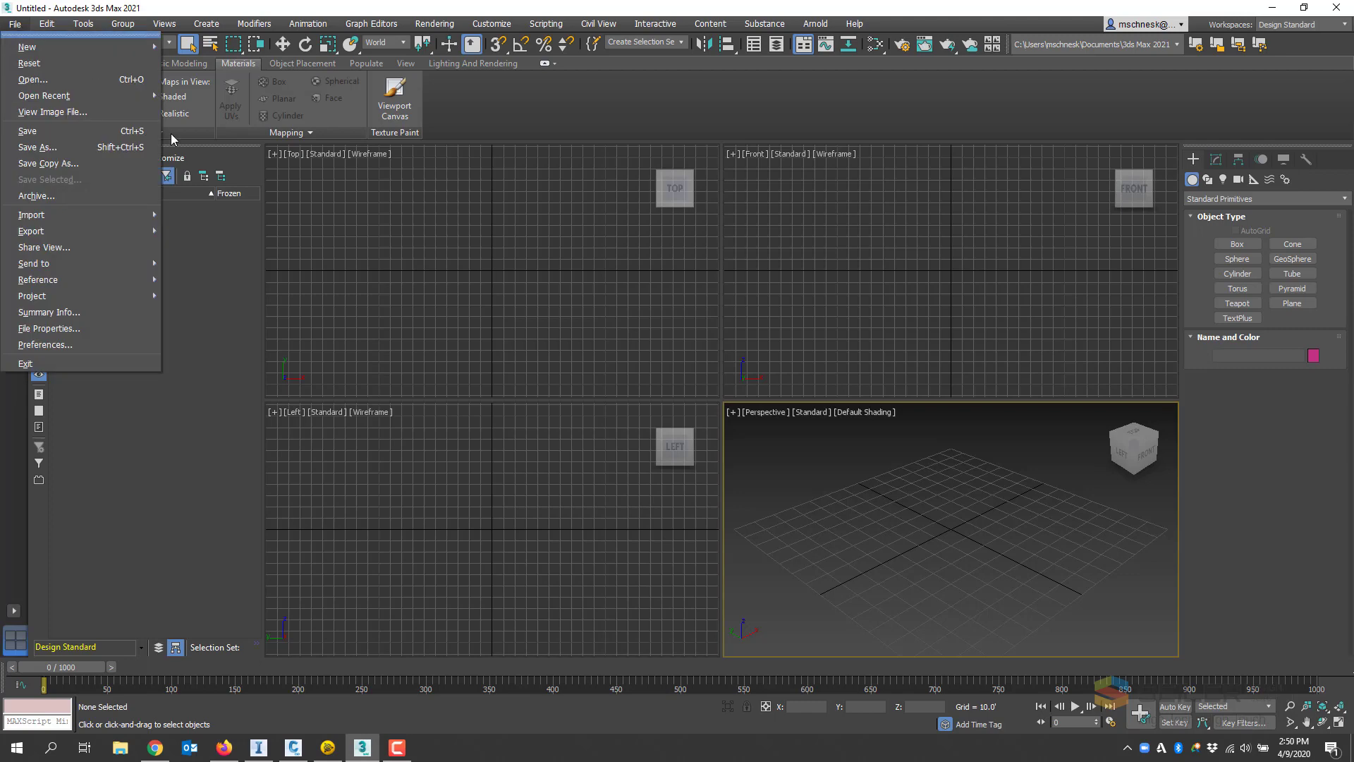
mouse_move(75, 213)
click(181, 215)
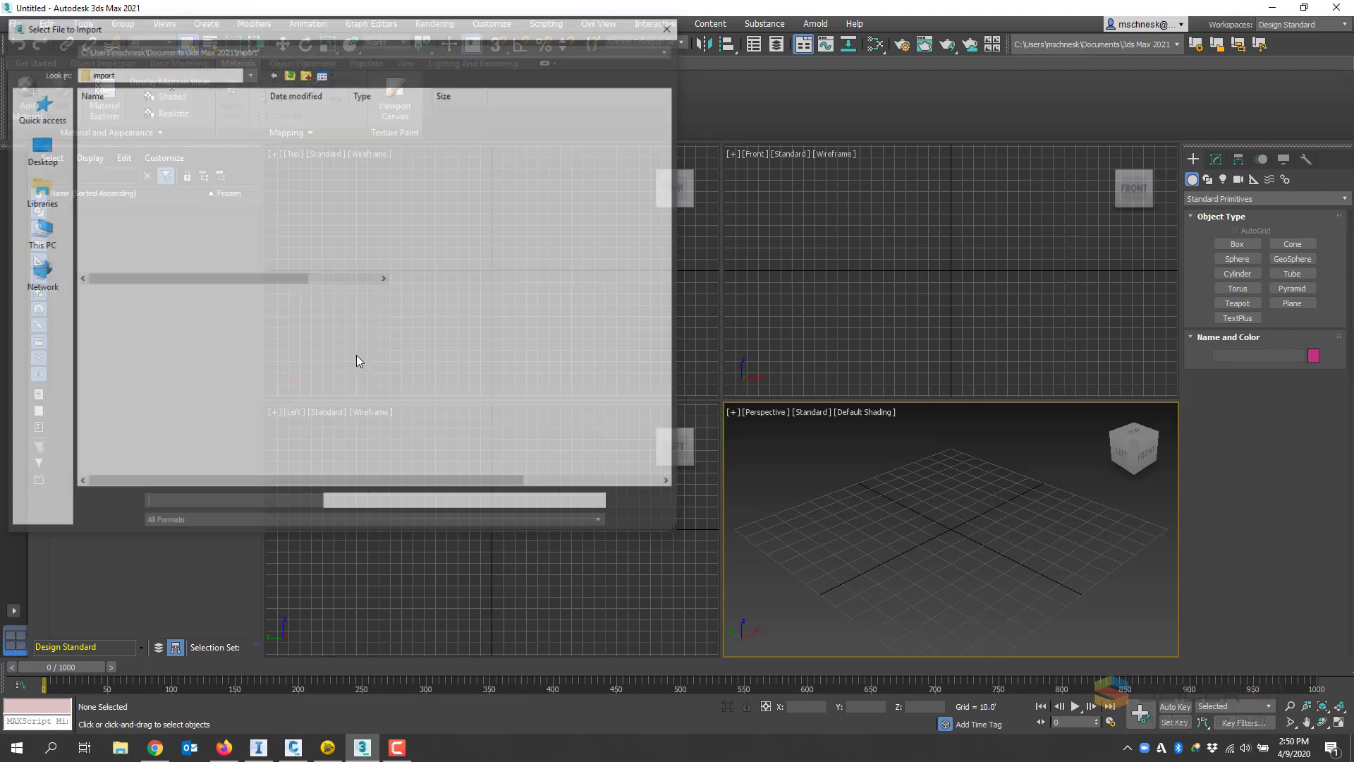
click(40, 150)
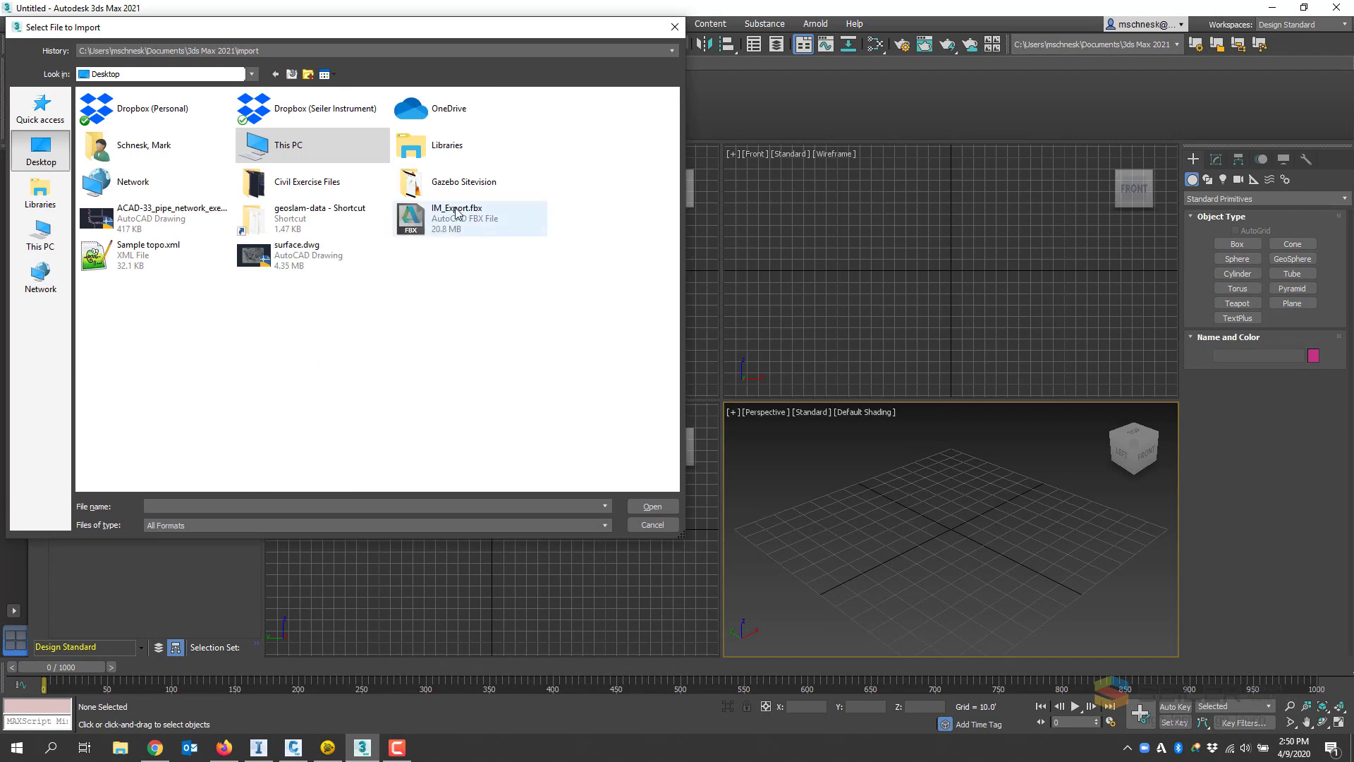
click(435, 223)
double_click(435, 223)
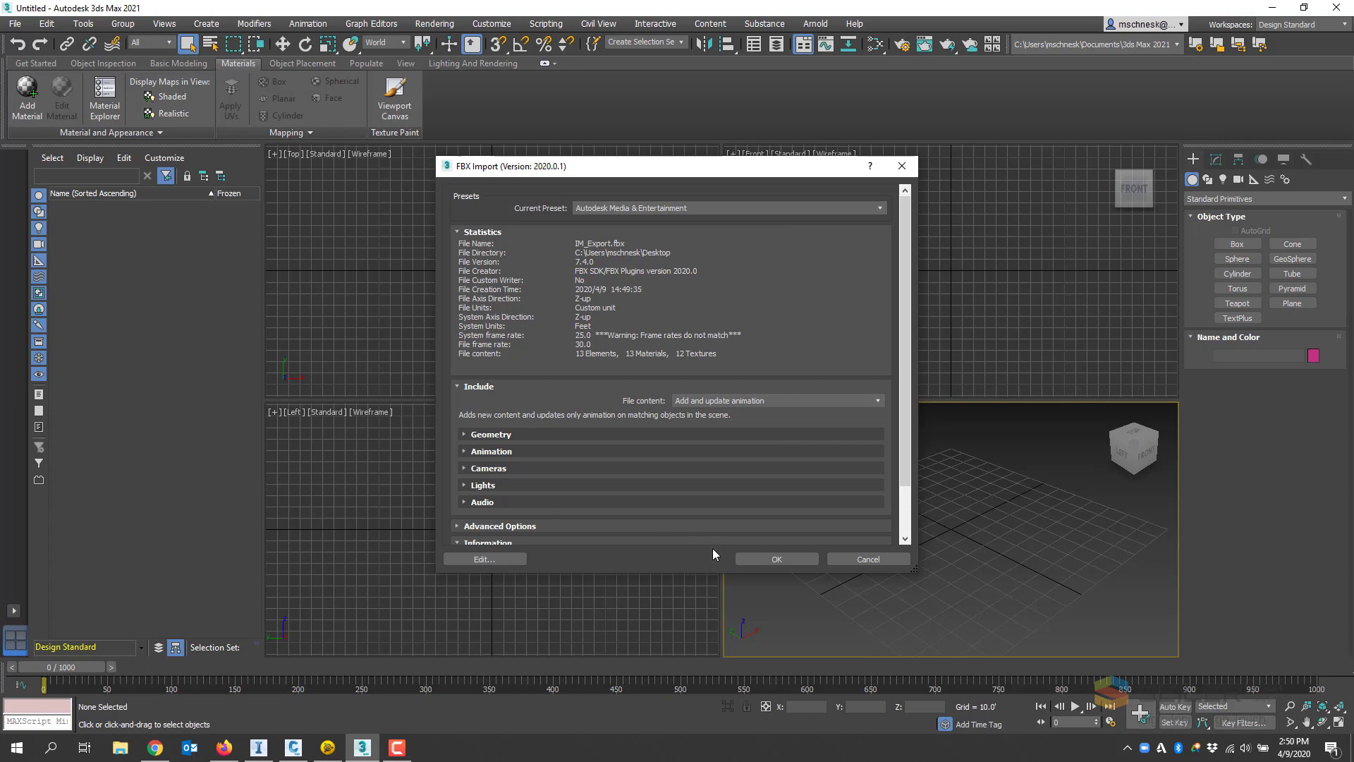
click(757, 559)
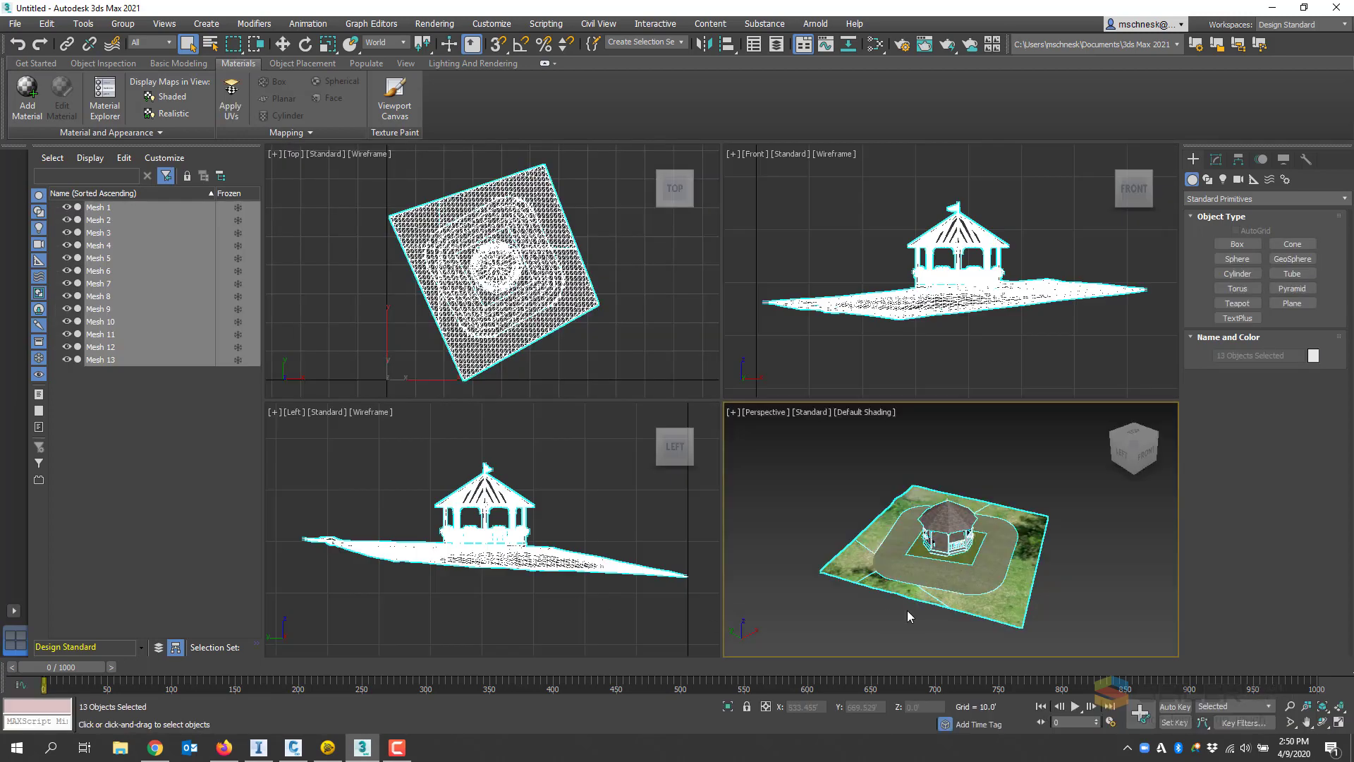
Step: Delete the four outer terrain meshes surrounding the rounded graded area, keeping the gazebo and its grass pad
scroll(1038, 611, up, 3)
scroll(1038, 611, down, 3)
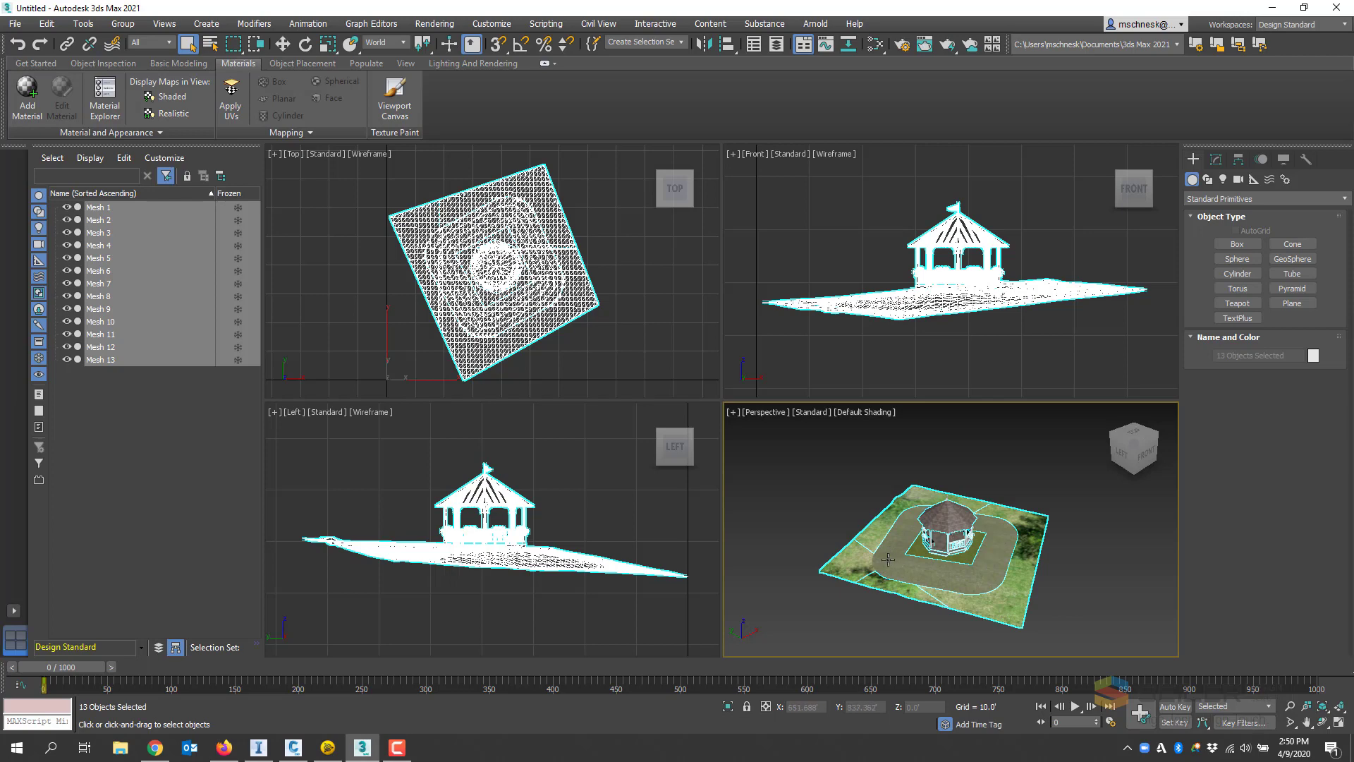
click(1010, 608)
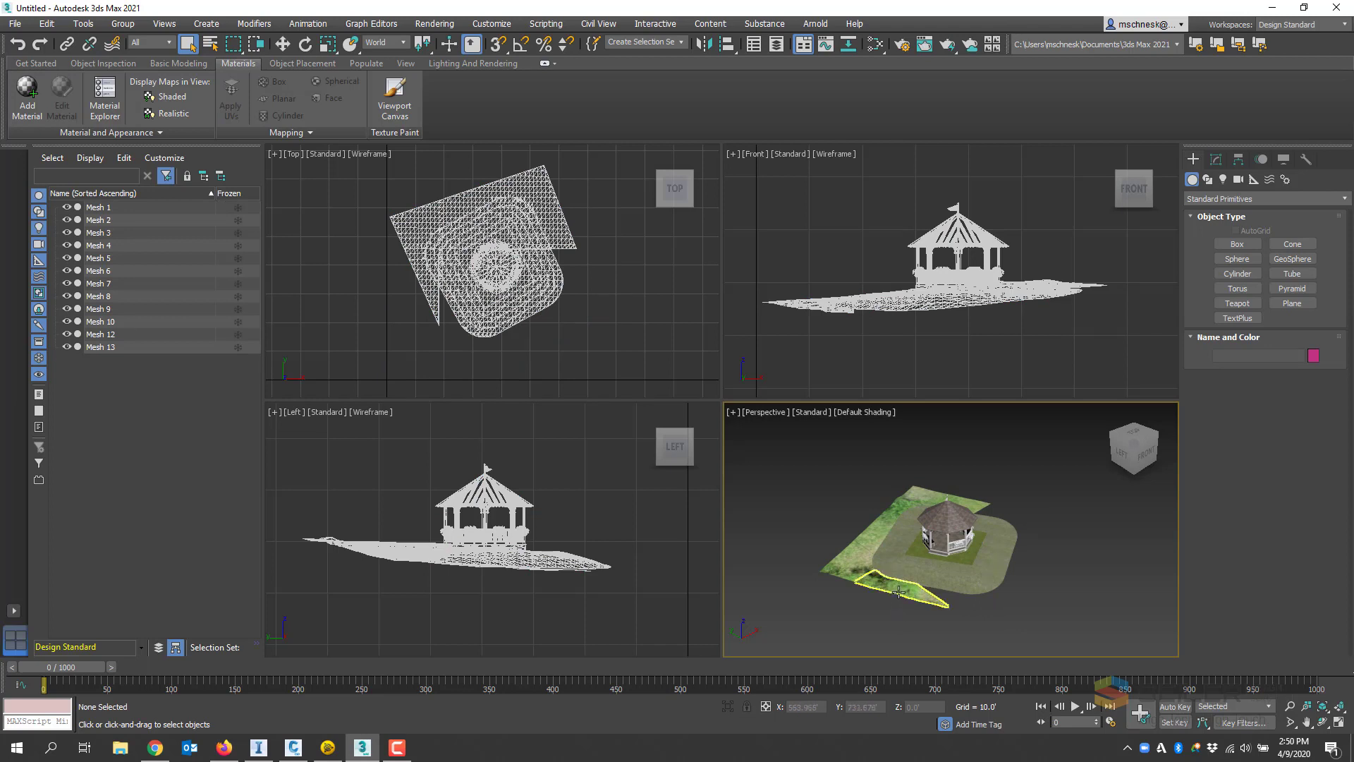
click(900, 590)
key(Delete)
click(836, 568)
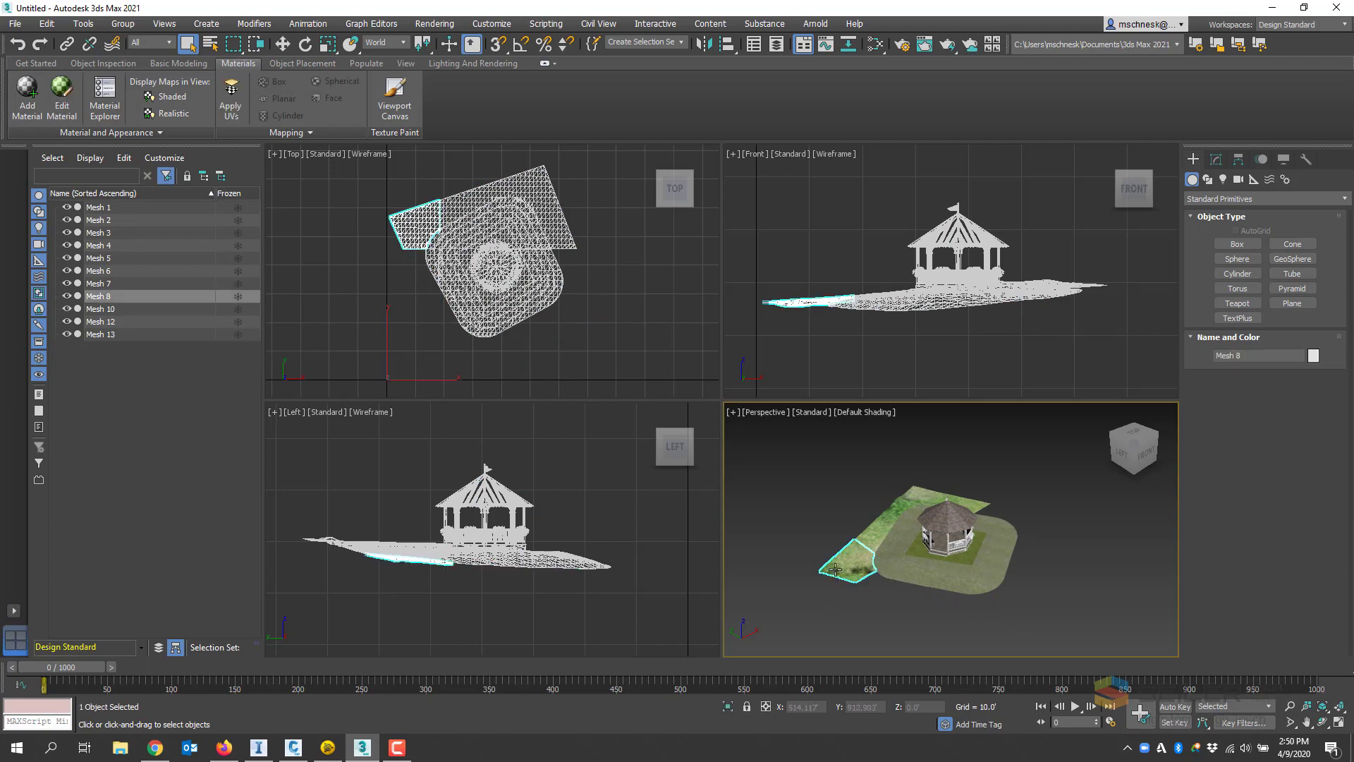
key(Delete)
click(869, 529)
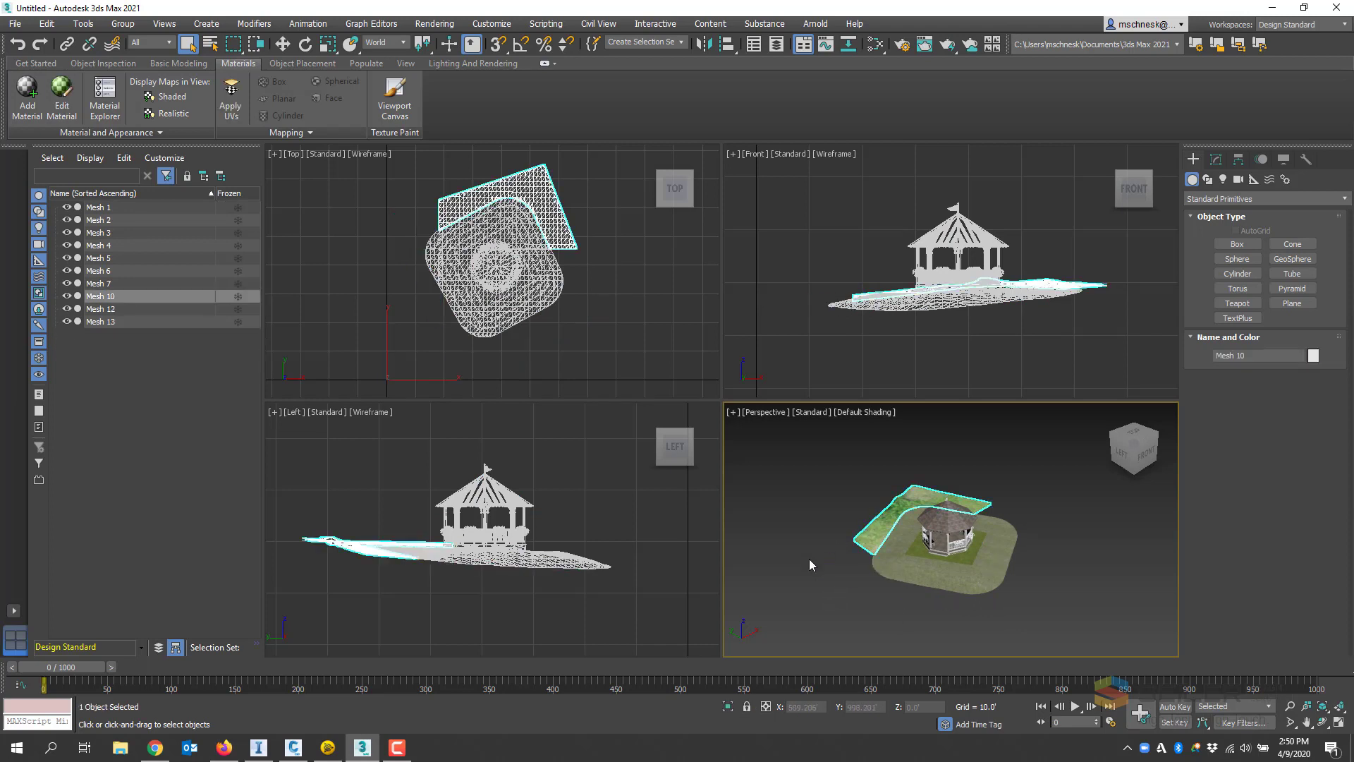
key(Delete)
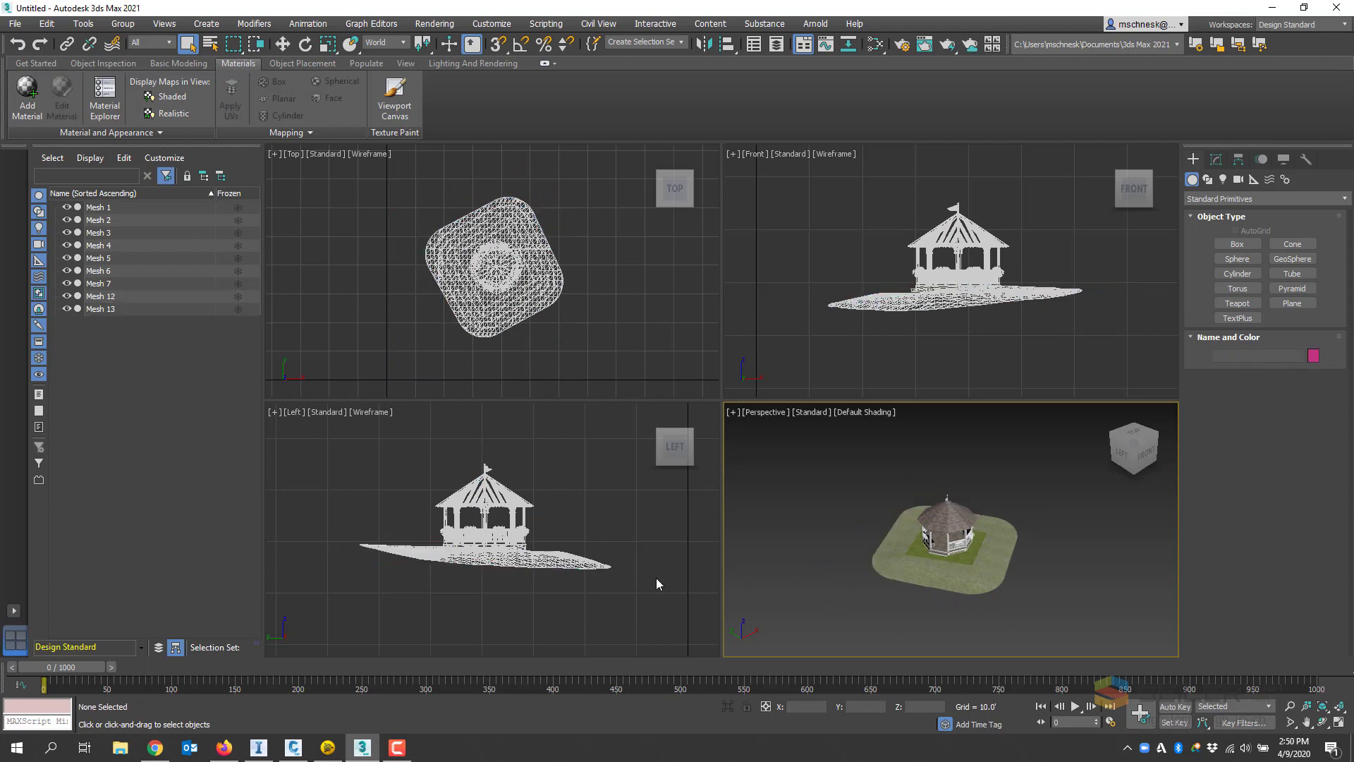
click(12, 611)
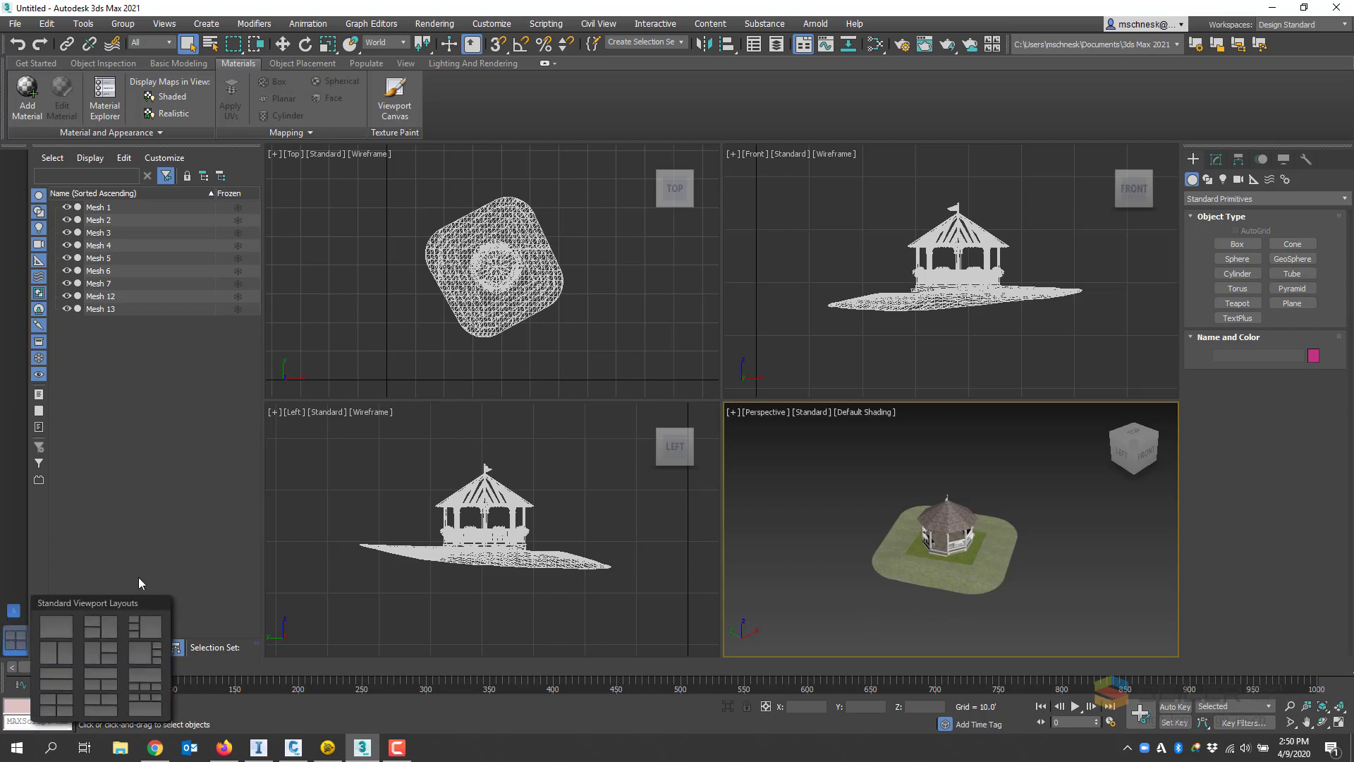
click(62, 625)
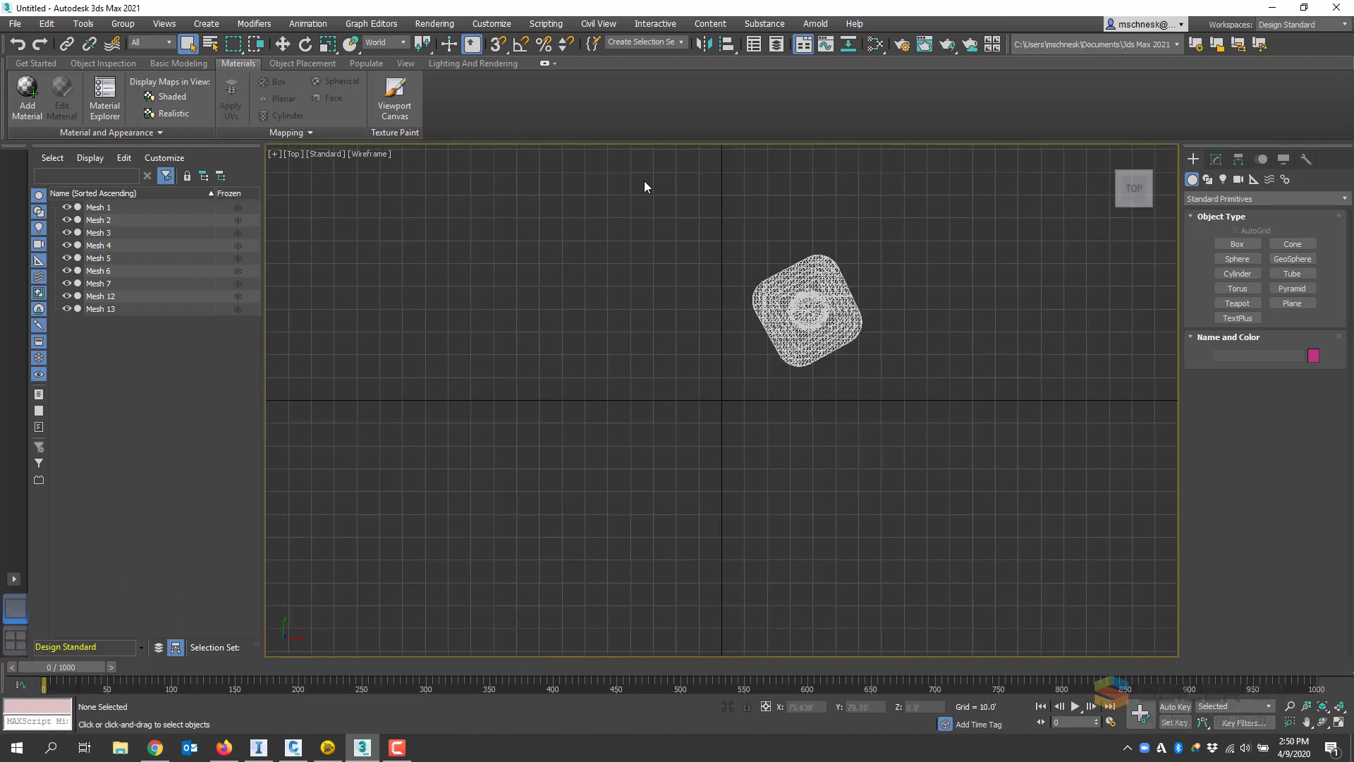
click(324, 153)
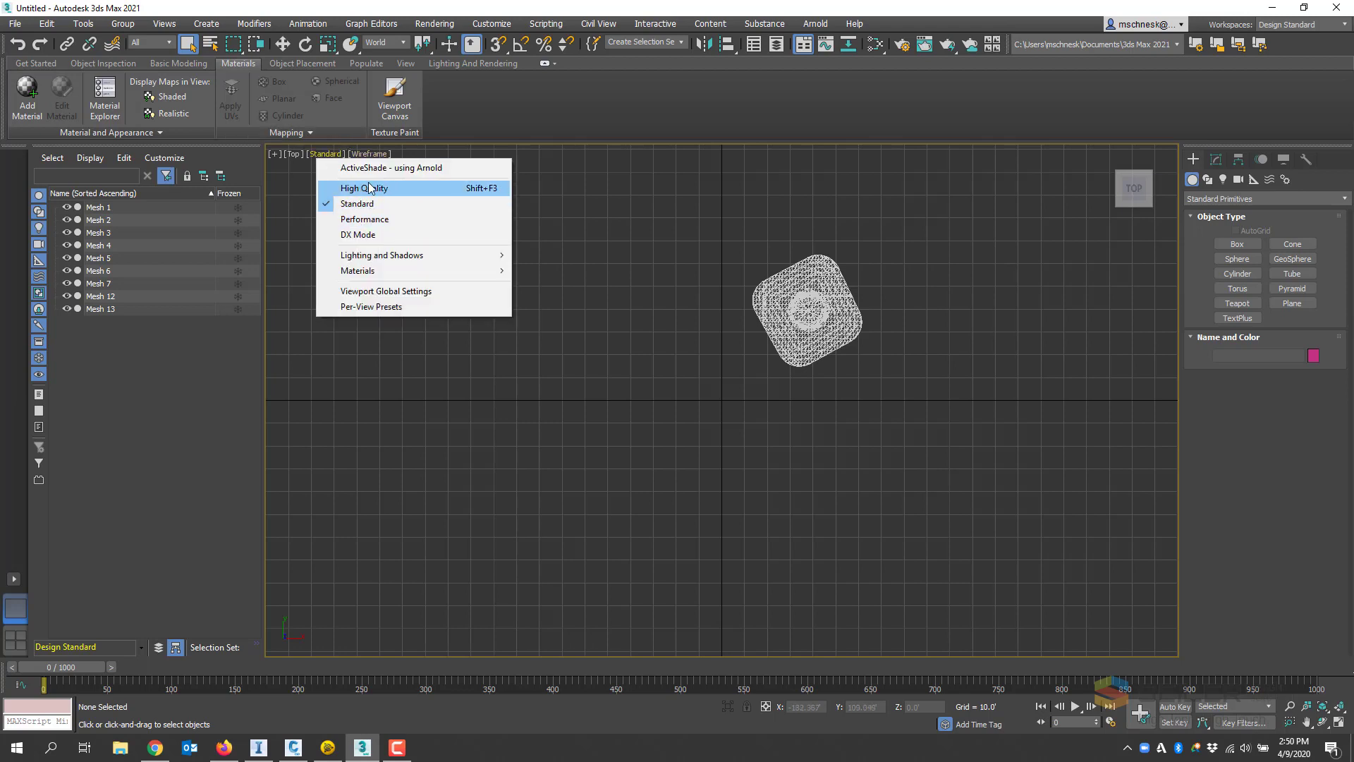
click(14, 639)
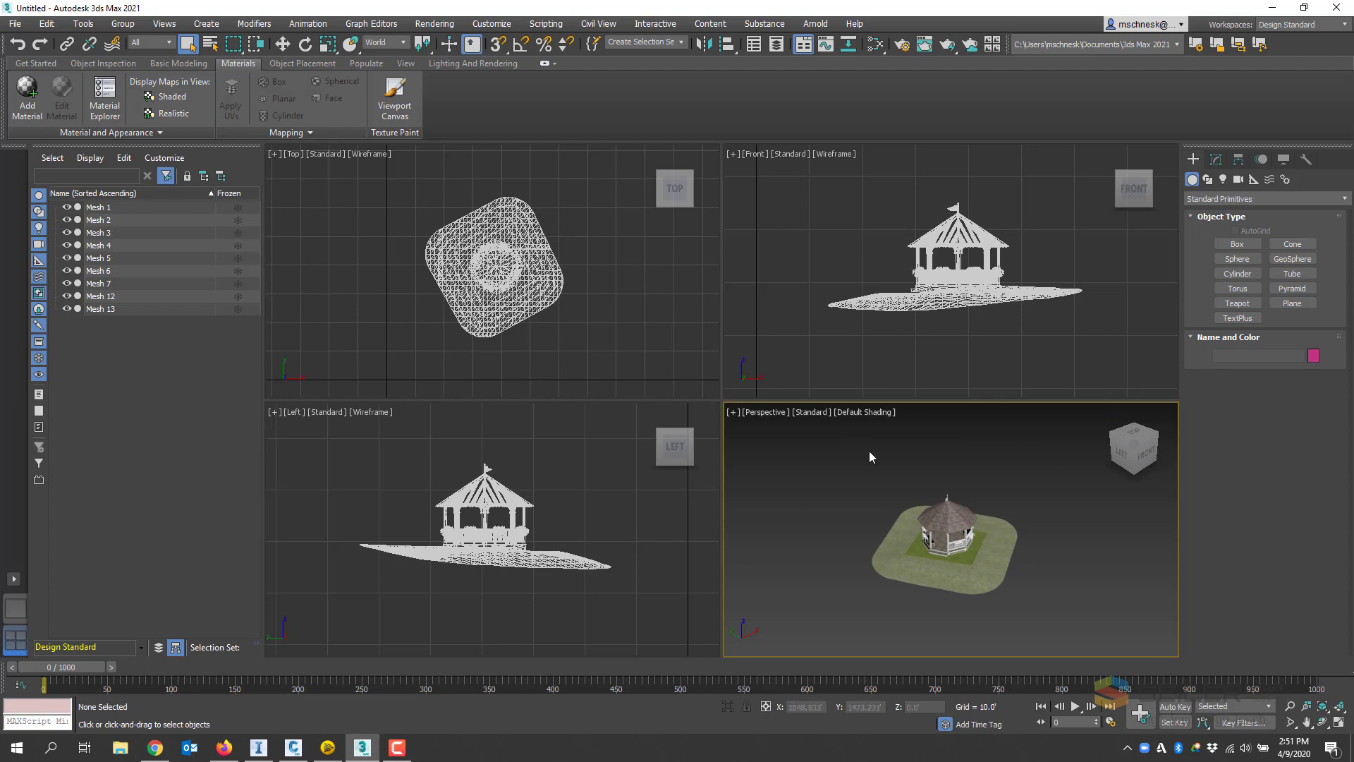
Step: Examine the trimmed gazebo and its graded grass pad up close in the perspective view
scroll(869, 466, up, 3)
scroll(843, 517, up, 4)
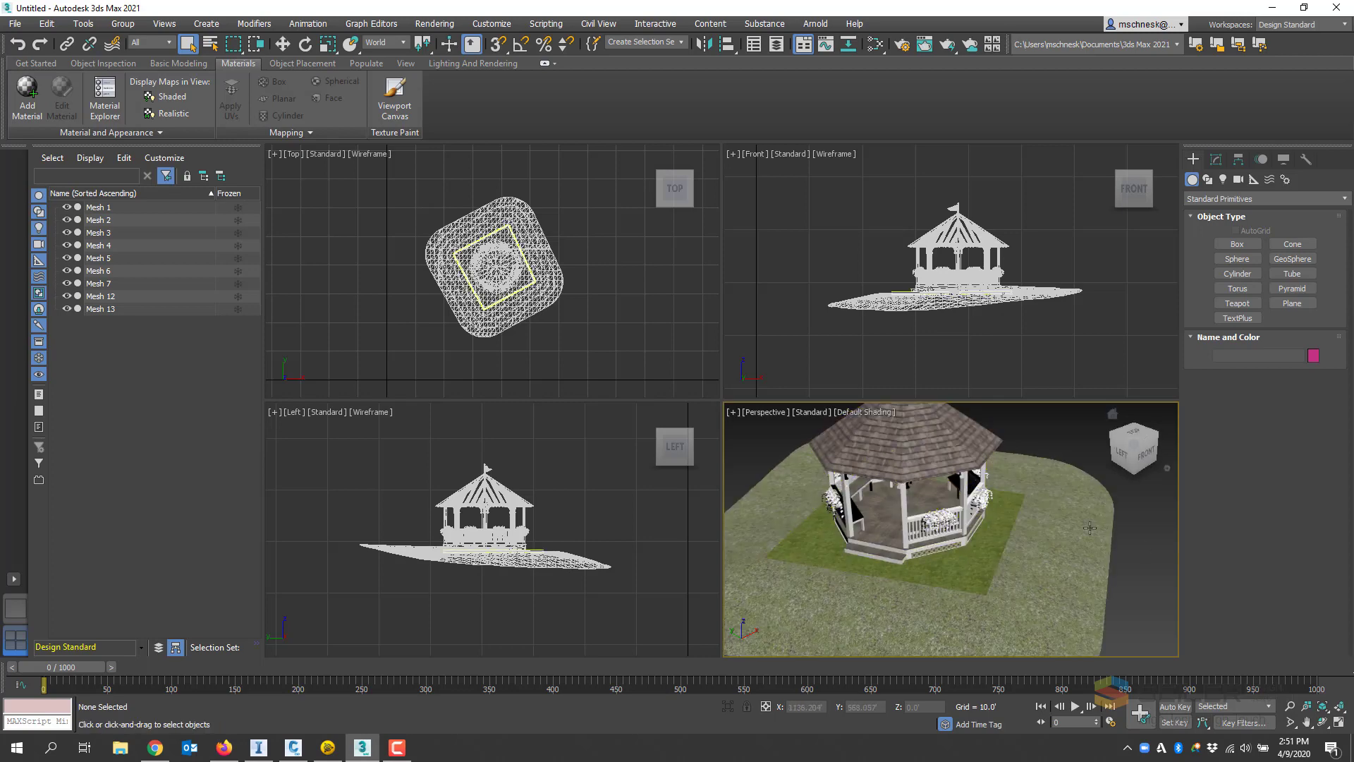
scroll(847, 522, down, 3)
scroll(872, 557, up, 6)
scroll(872, 557, down, 6)
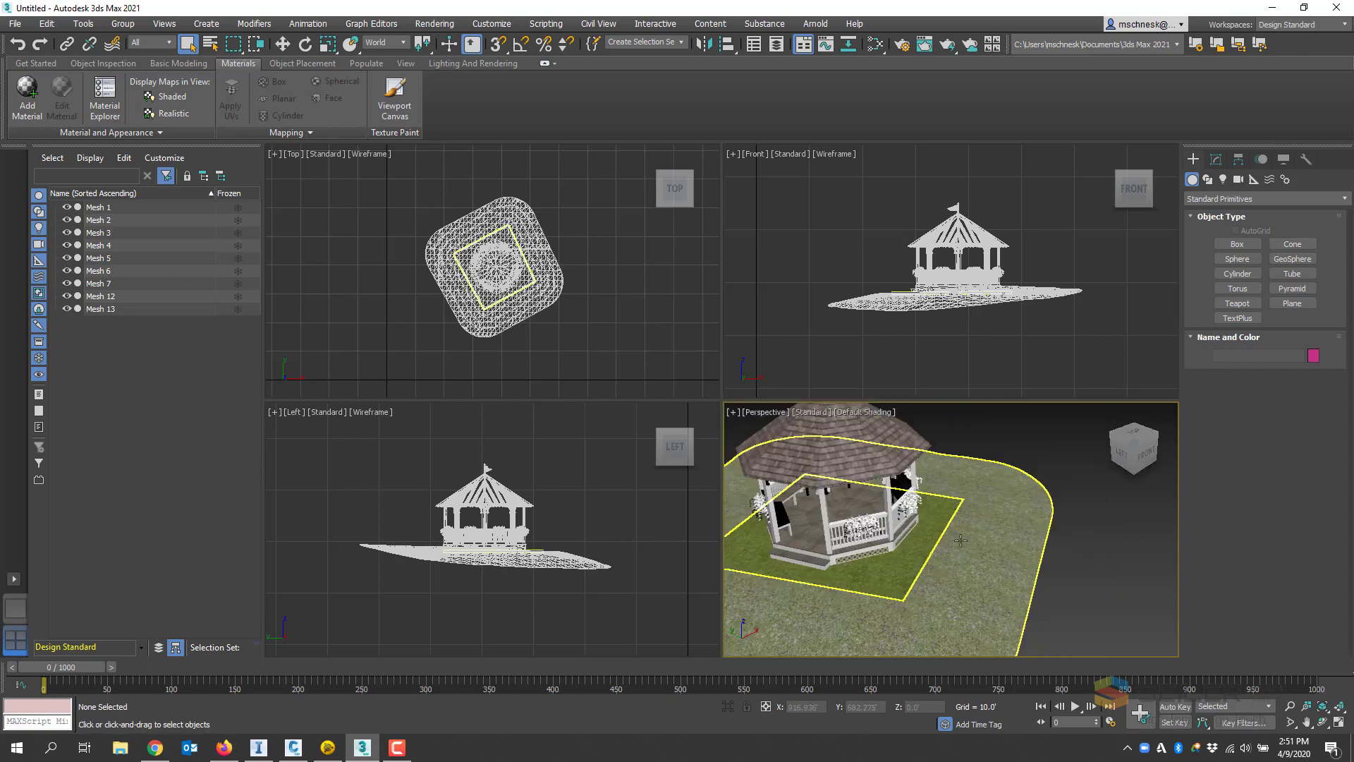
scroll(952, 499, down, 3)
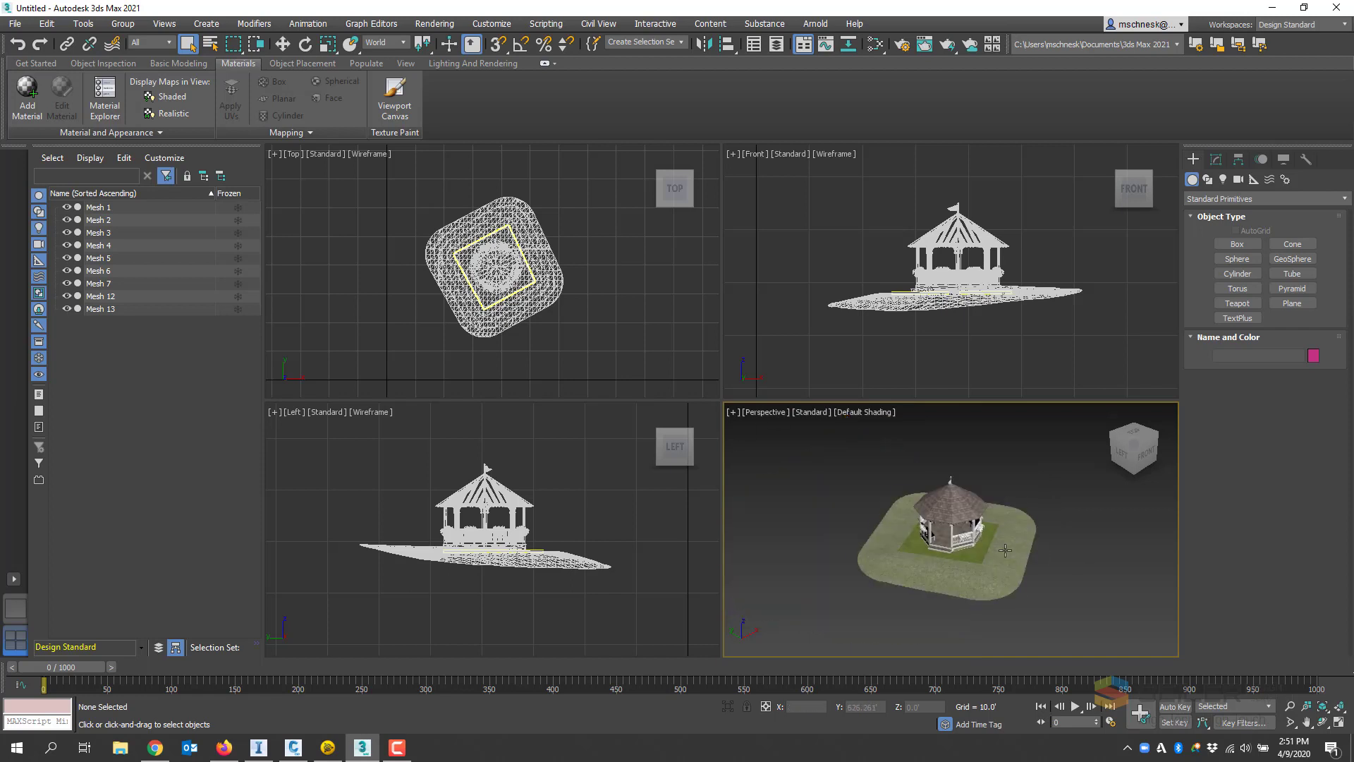
scroll(863, 584, up, 3)
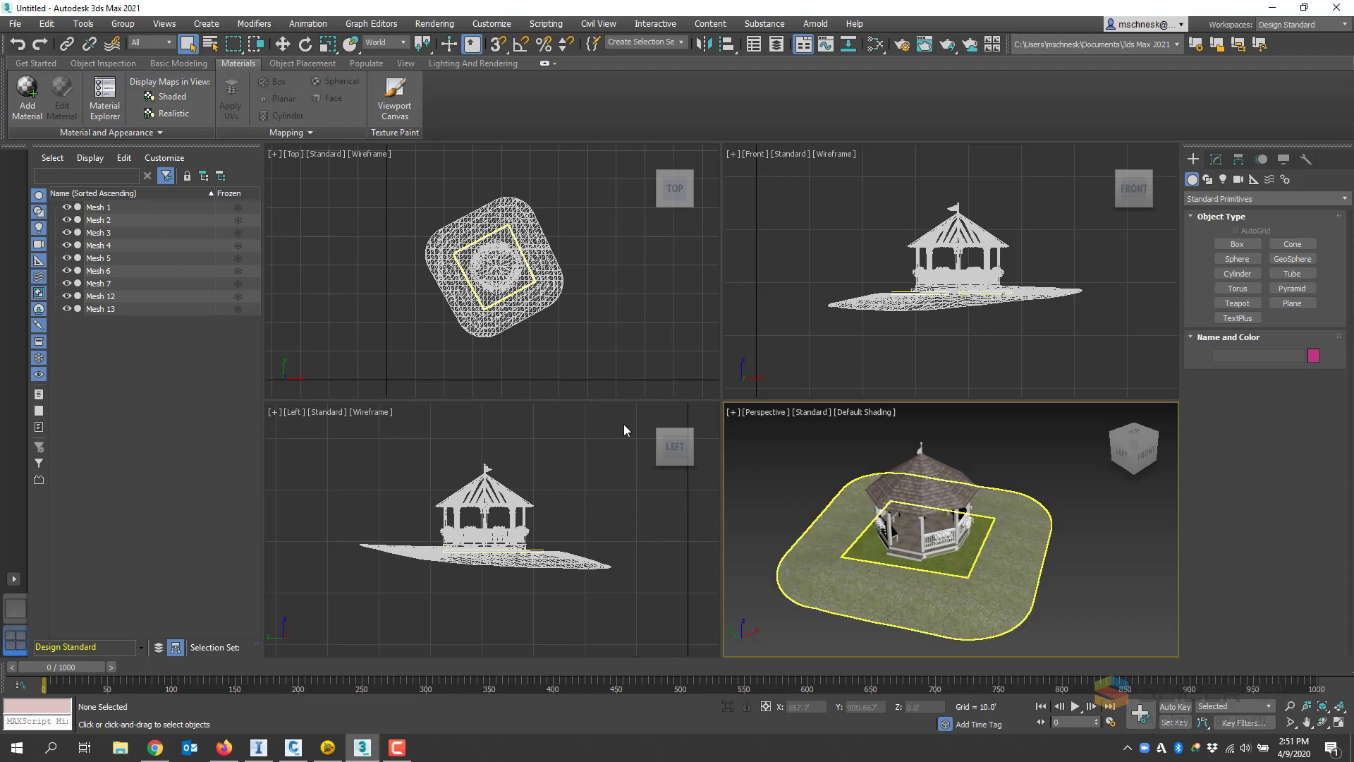
Step: Set up an export of the scene to the Desktop as an AutoCAD DWG file named GazeboSiteVideo
click(14, 25)
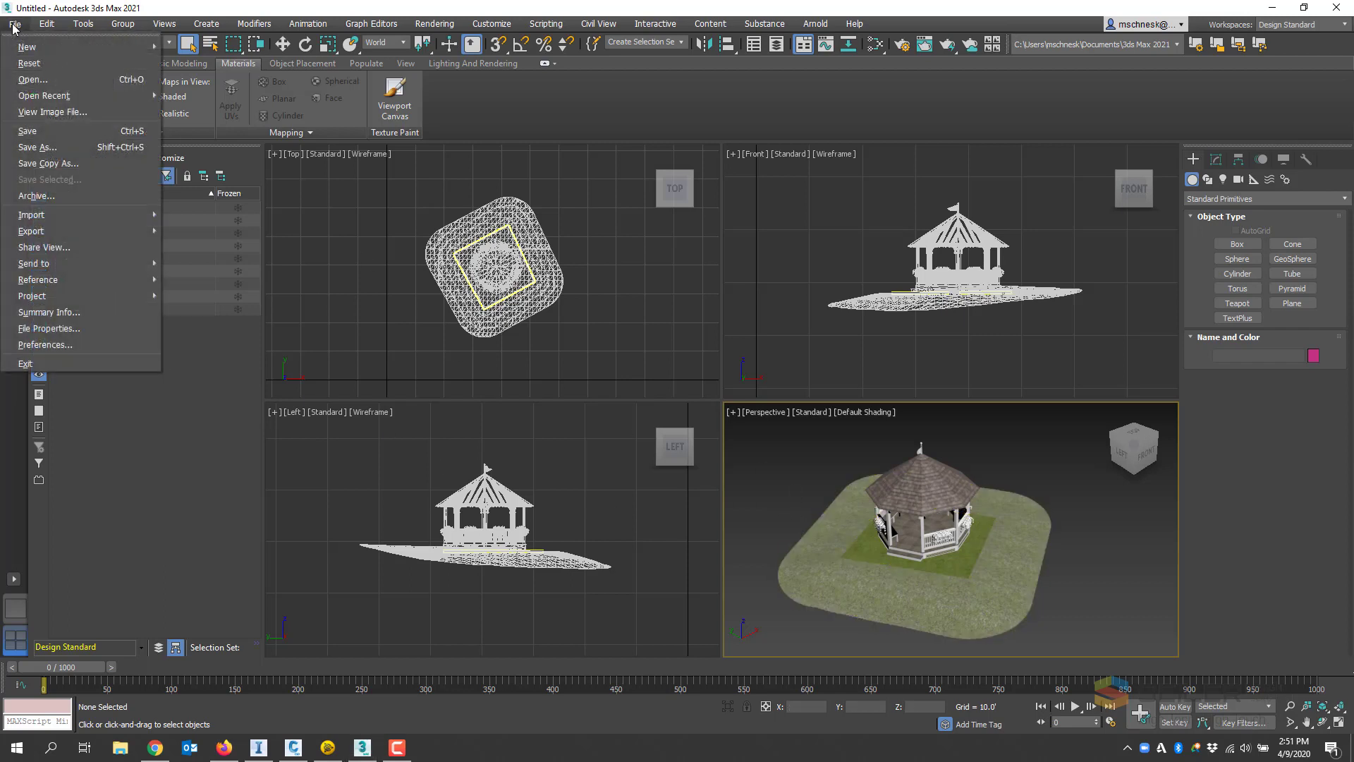
mouse_move(42, 231)
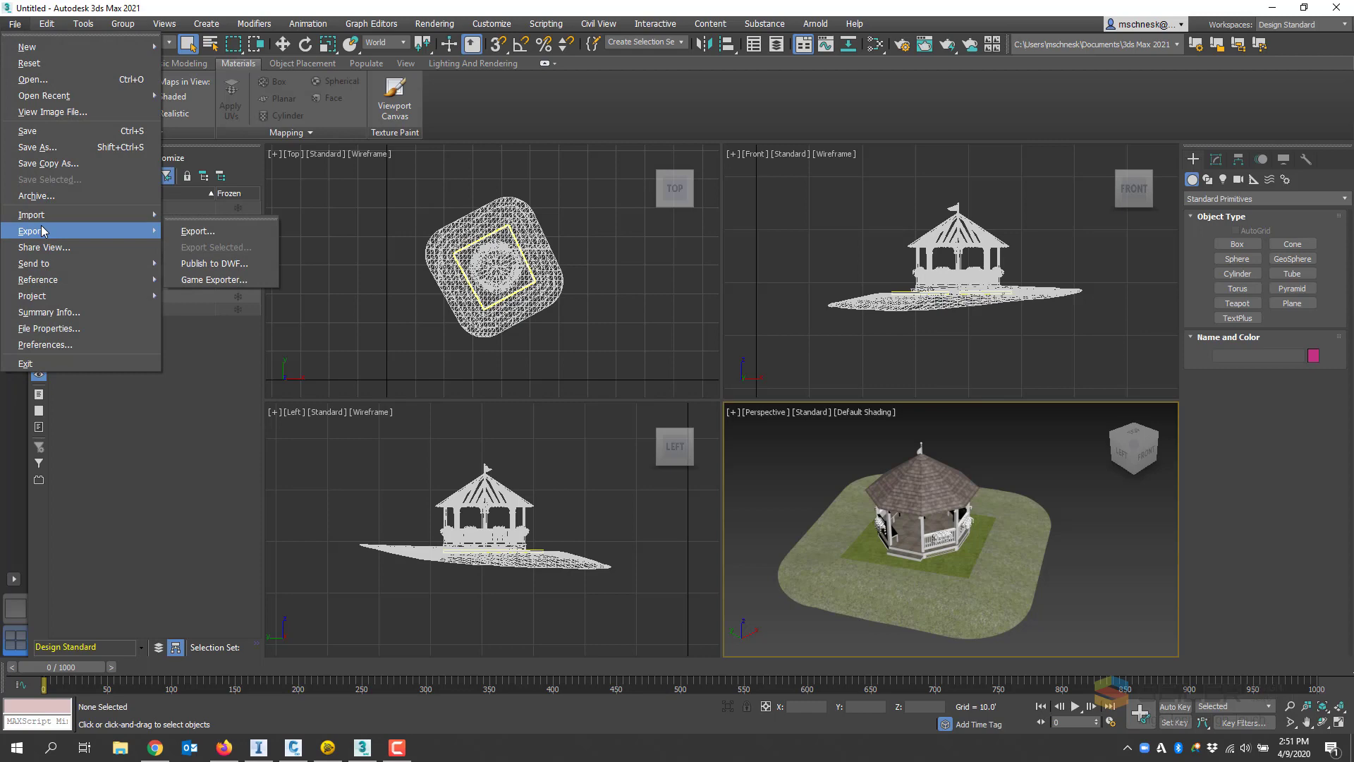
click(197, 231)
click(234, 528)
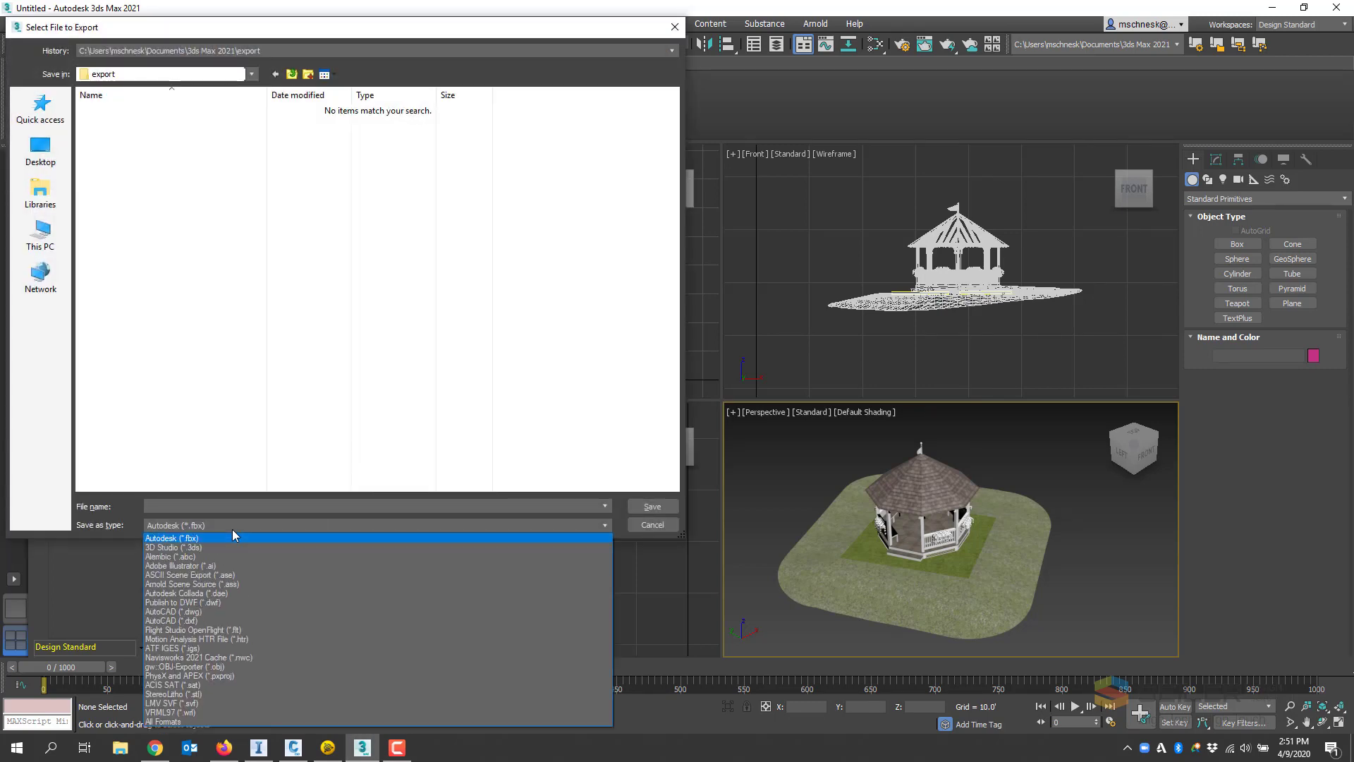
click(189, 612)
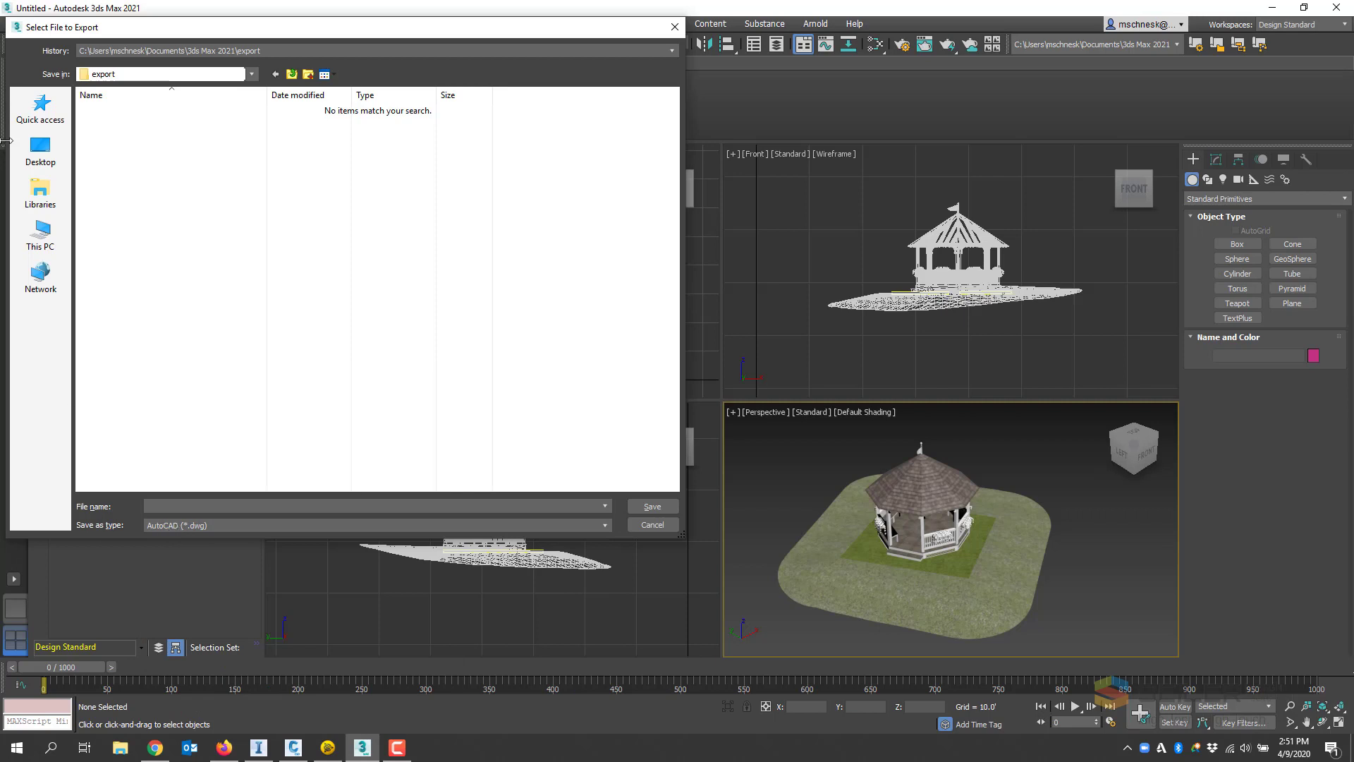
click(40, 149)
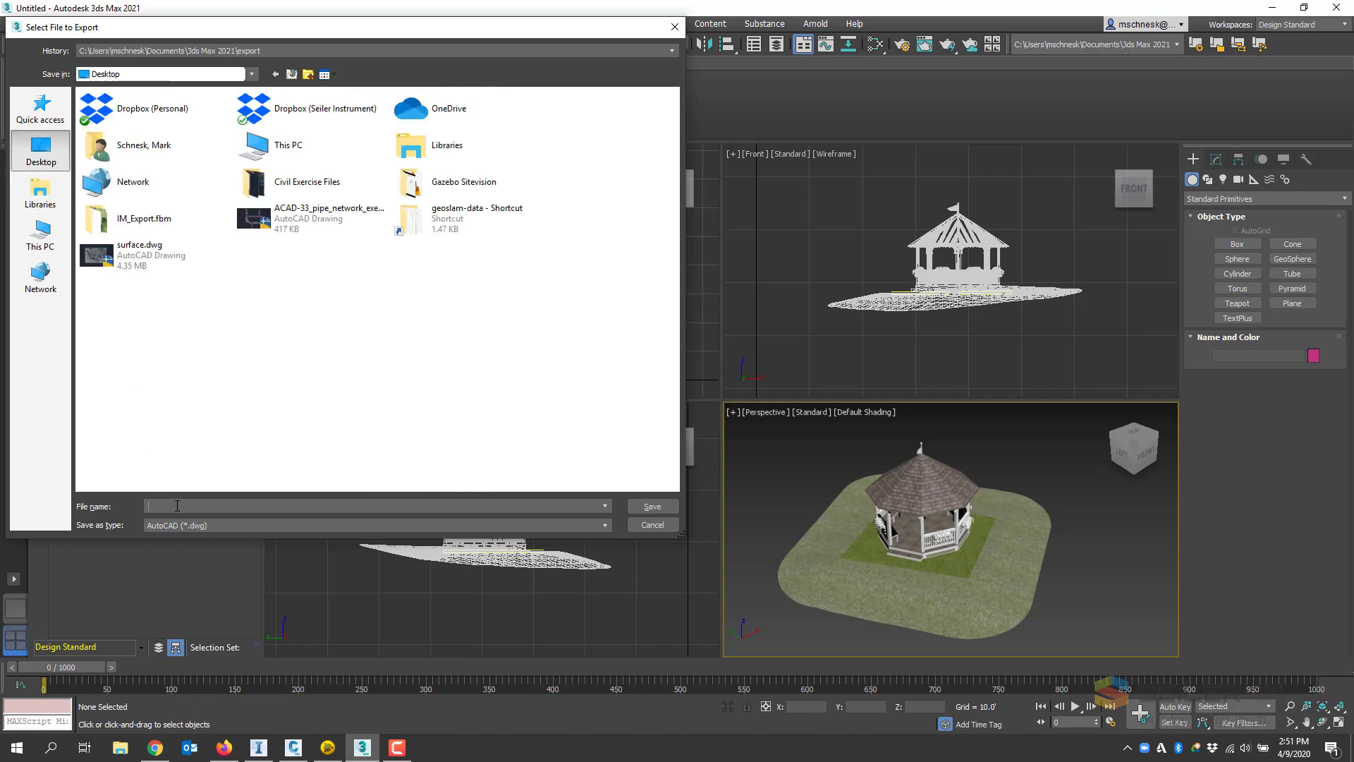
text(Gazeb)
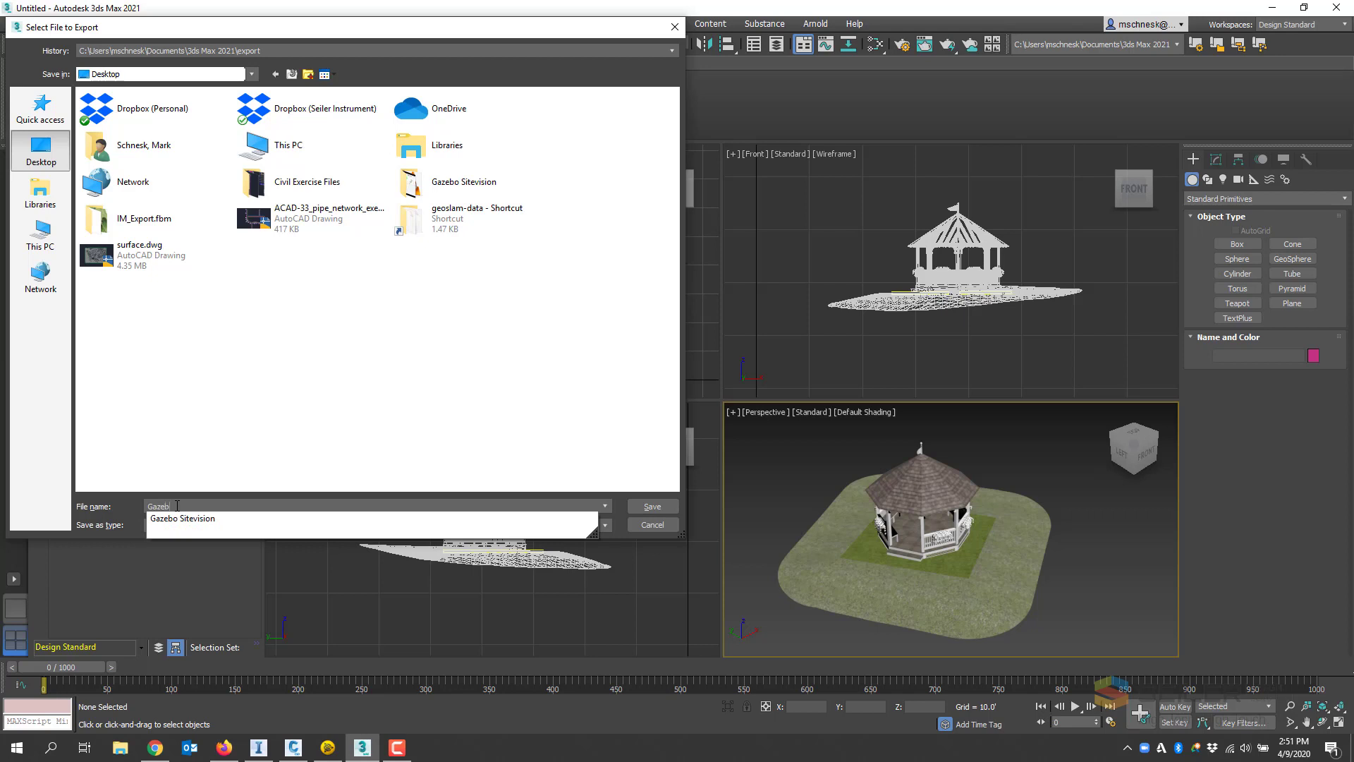
text(oSiteVideo)
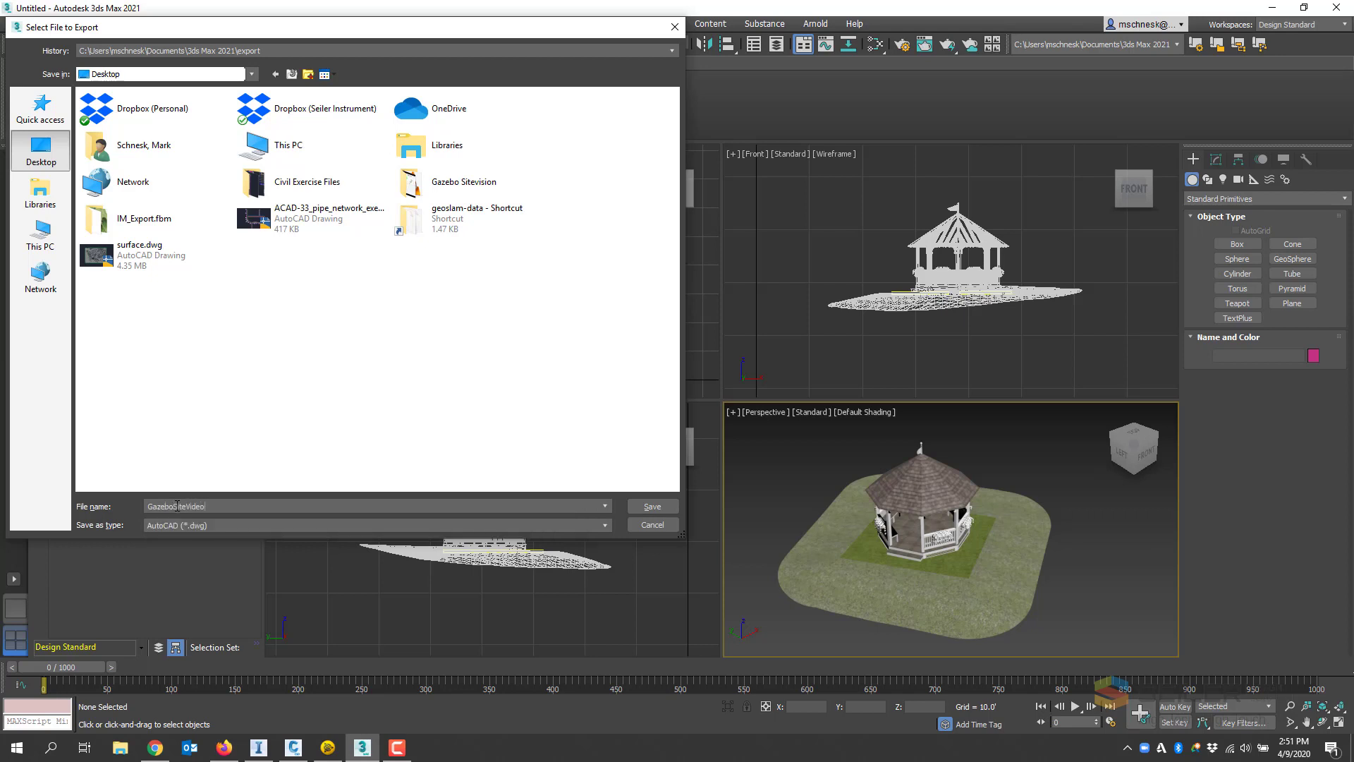
click(651, 506)
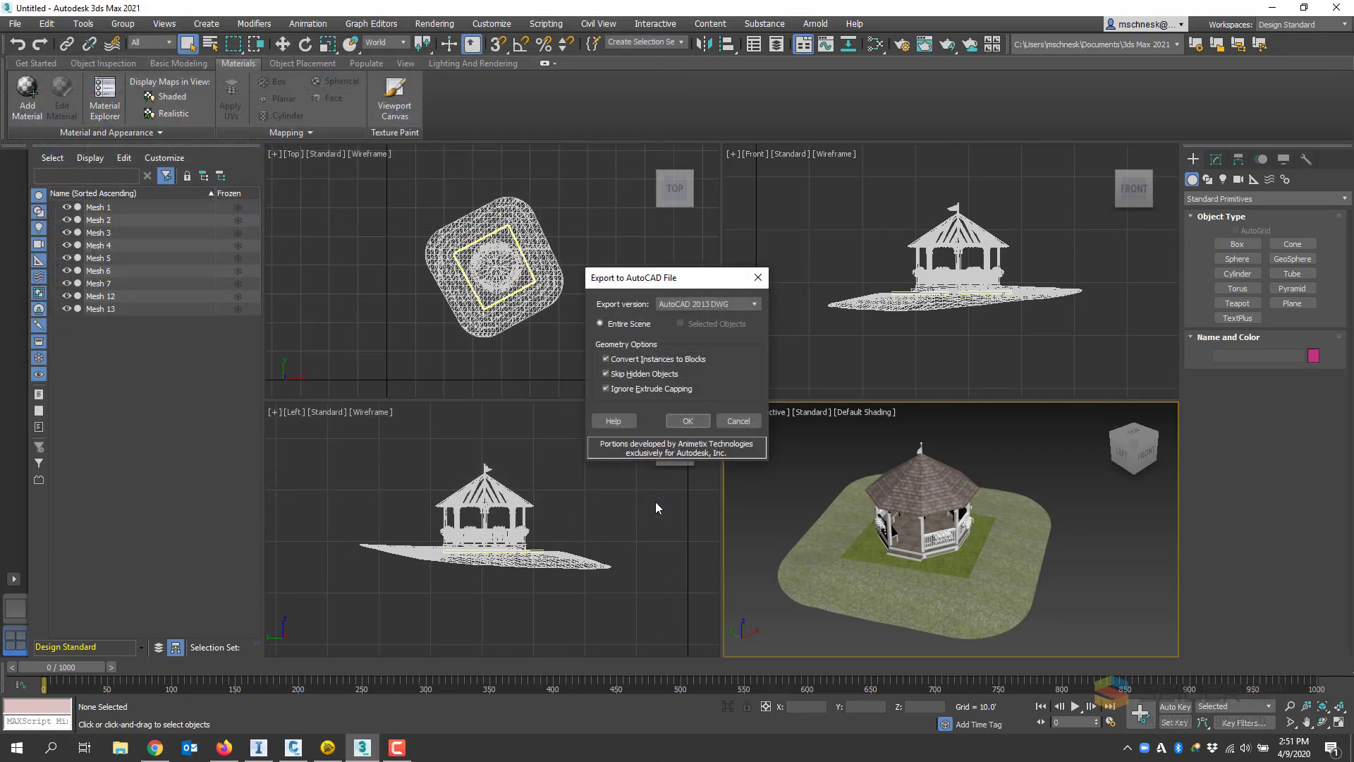
Step: Run the AutoCAD export for the entire scene in AutoCAD 2013 DWG version
click(704, 306)
click(720, 310)
click(688, 424)
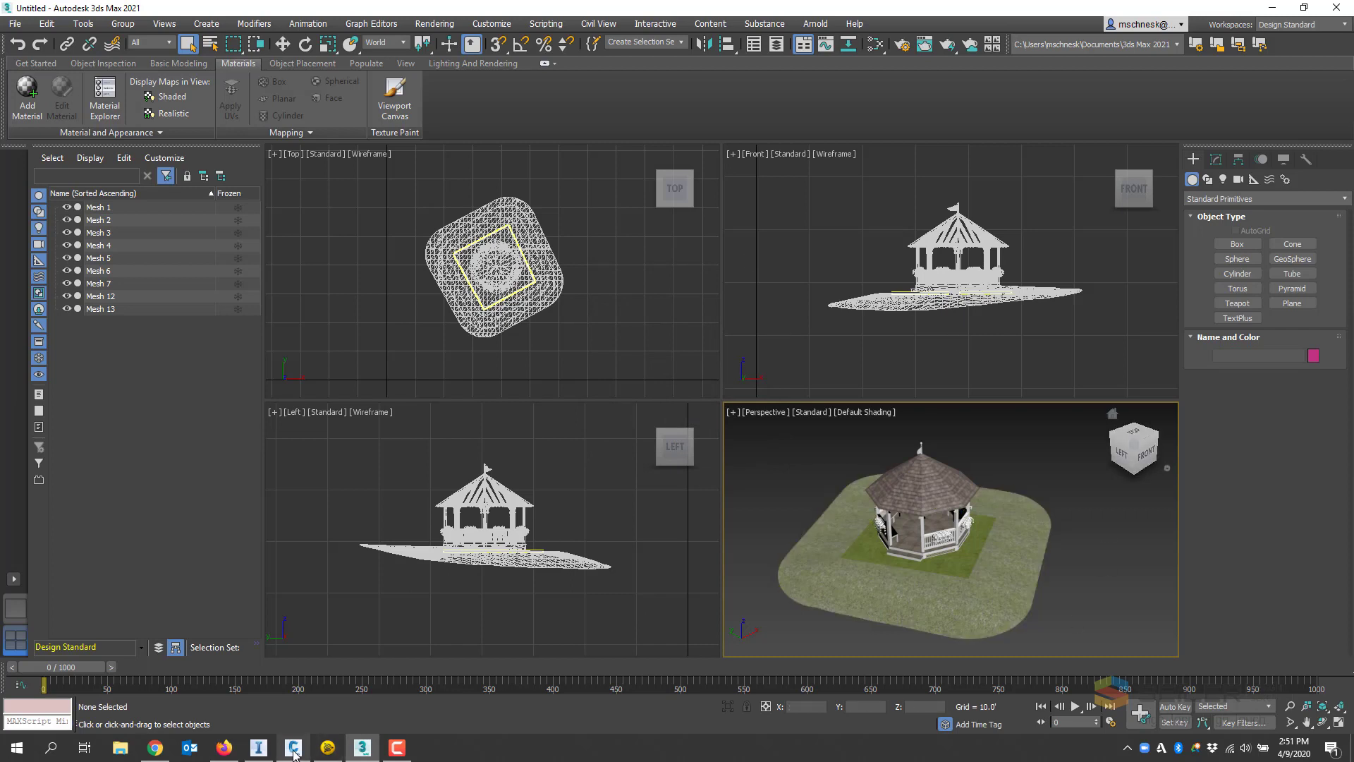
Step: Switch to InfraWorks and close the program
click(258, 748)
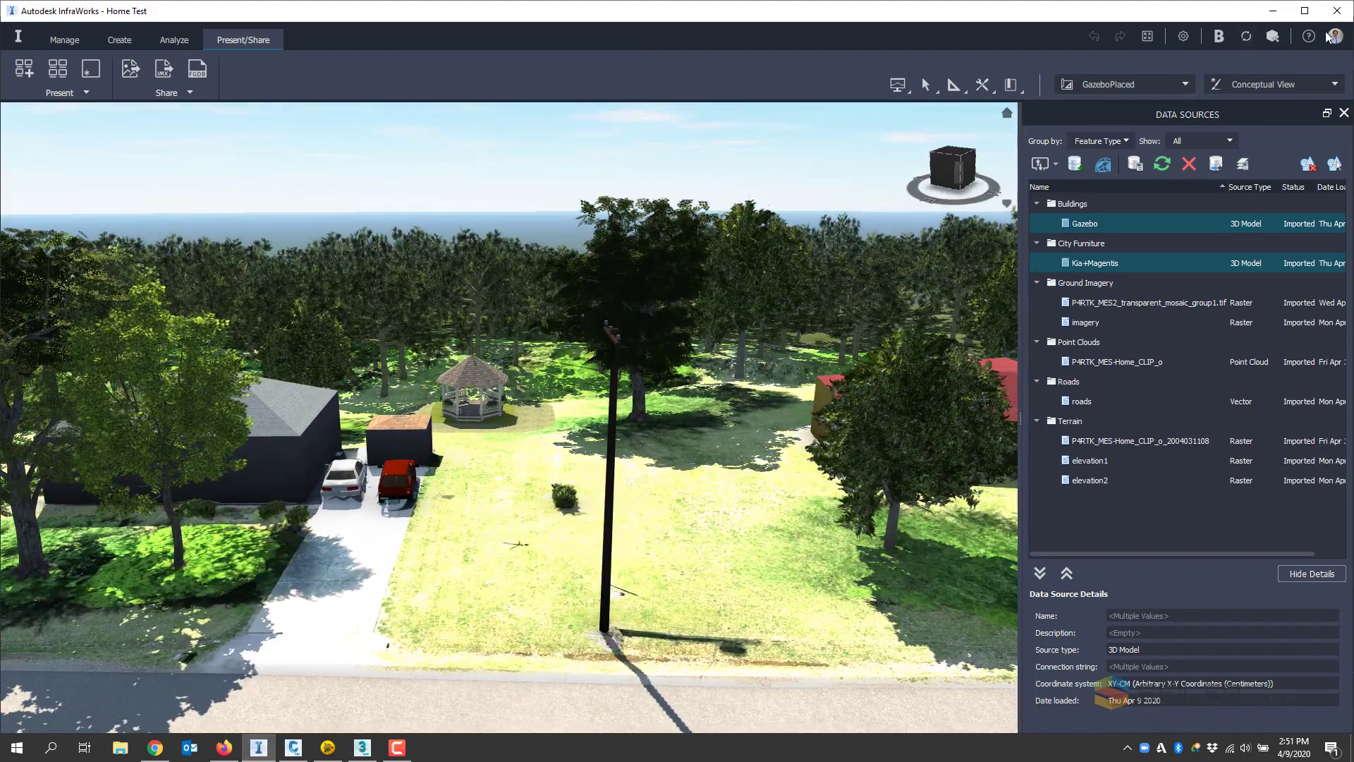
click(1338, 12)
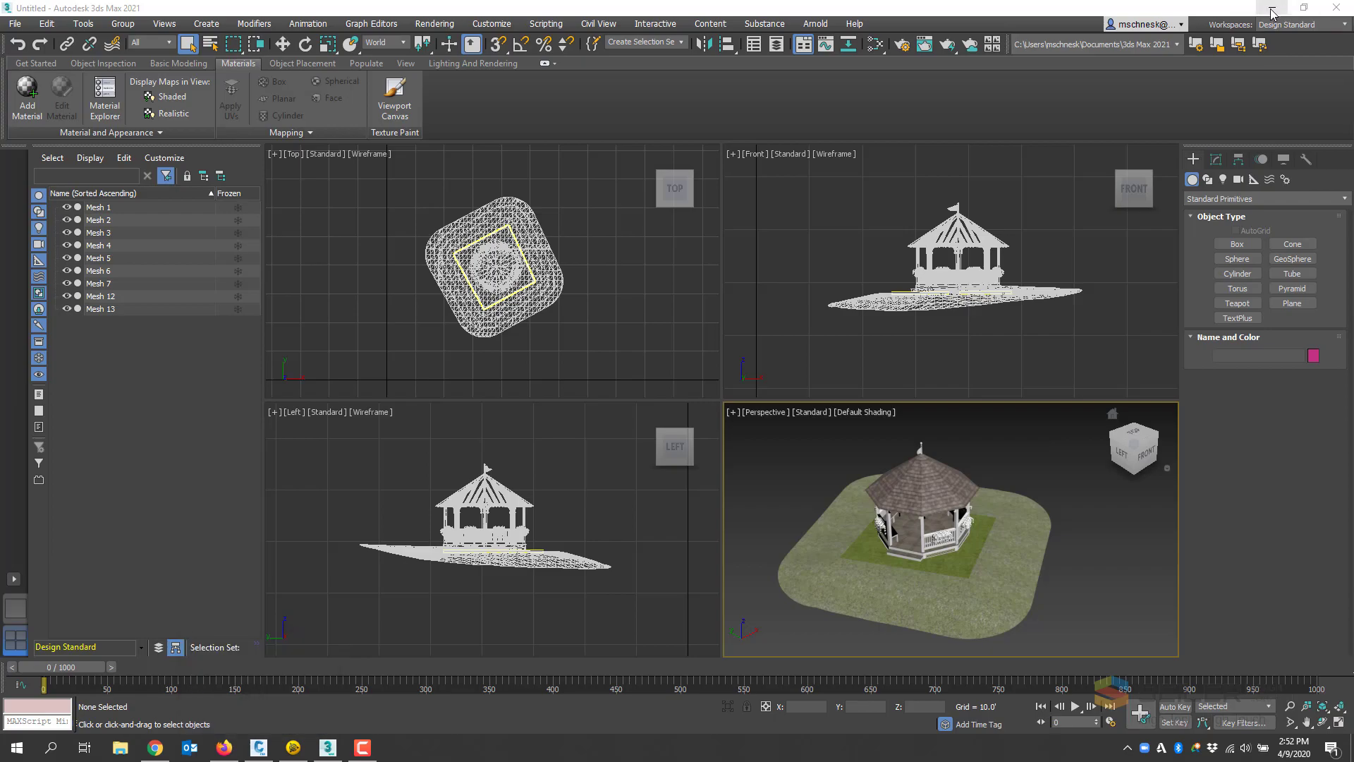
Step: Switch to Civil 3D and open the drawing GazeboSiteVideo.dwg from the Desktop
click(261, 746)
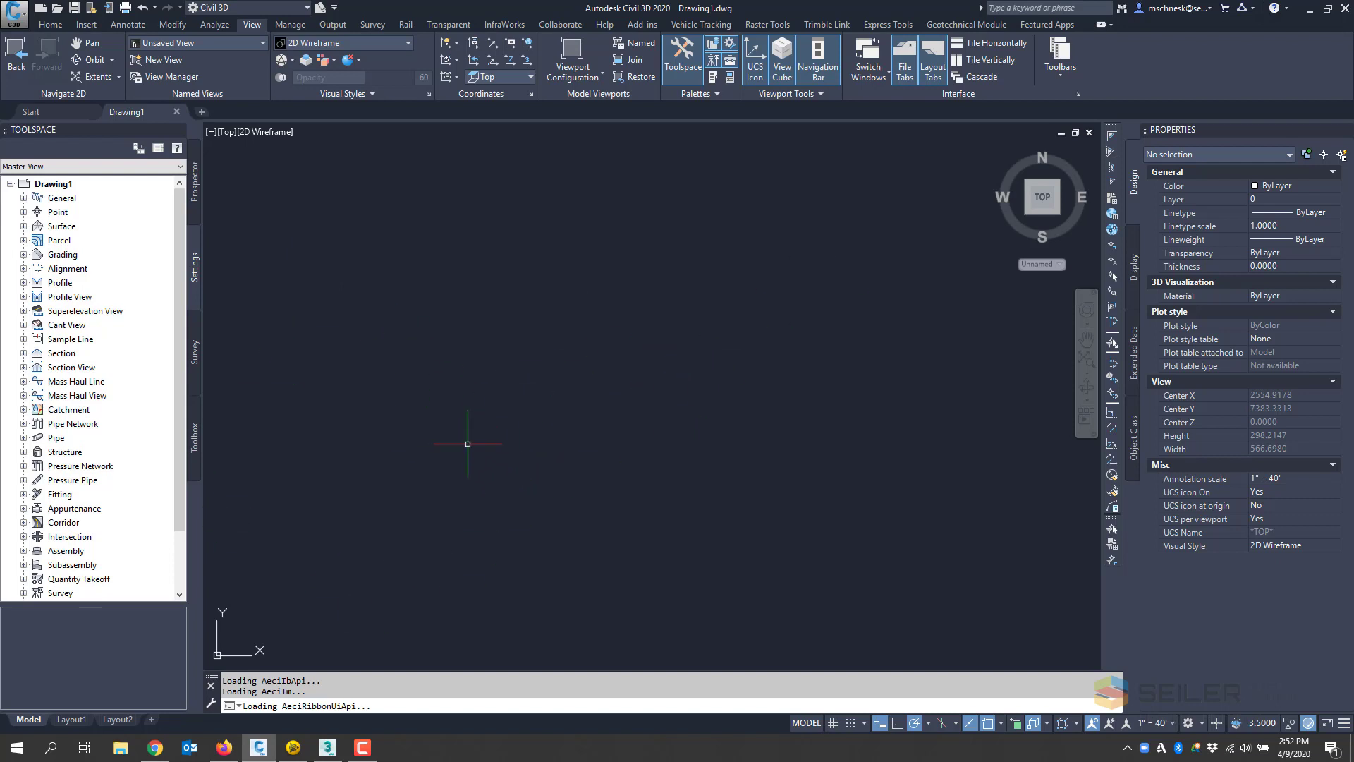
click(57, 7)
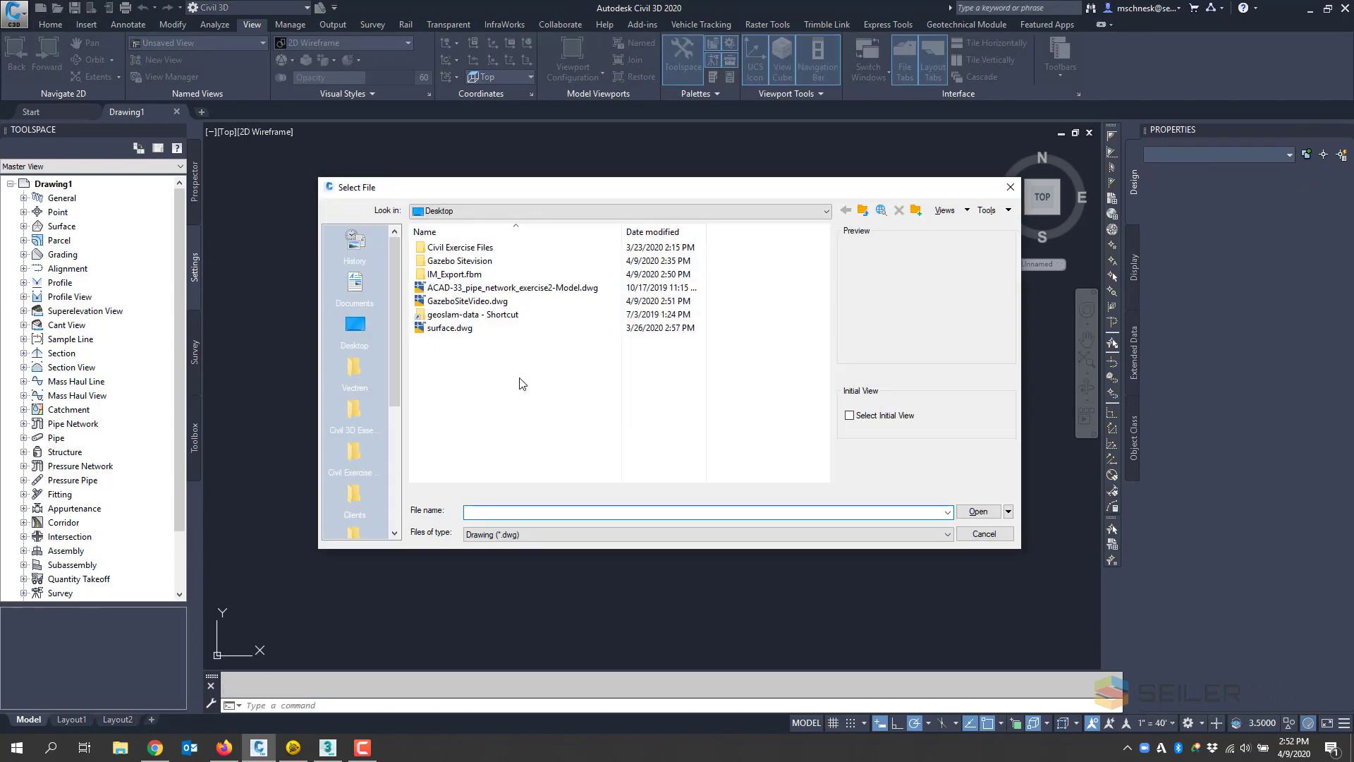
double_click(466, 302)
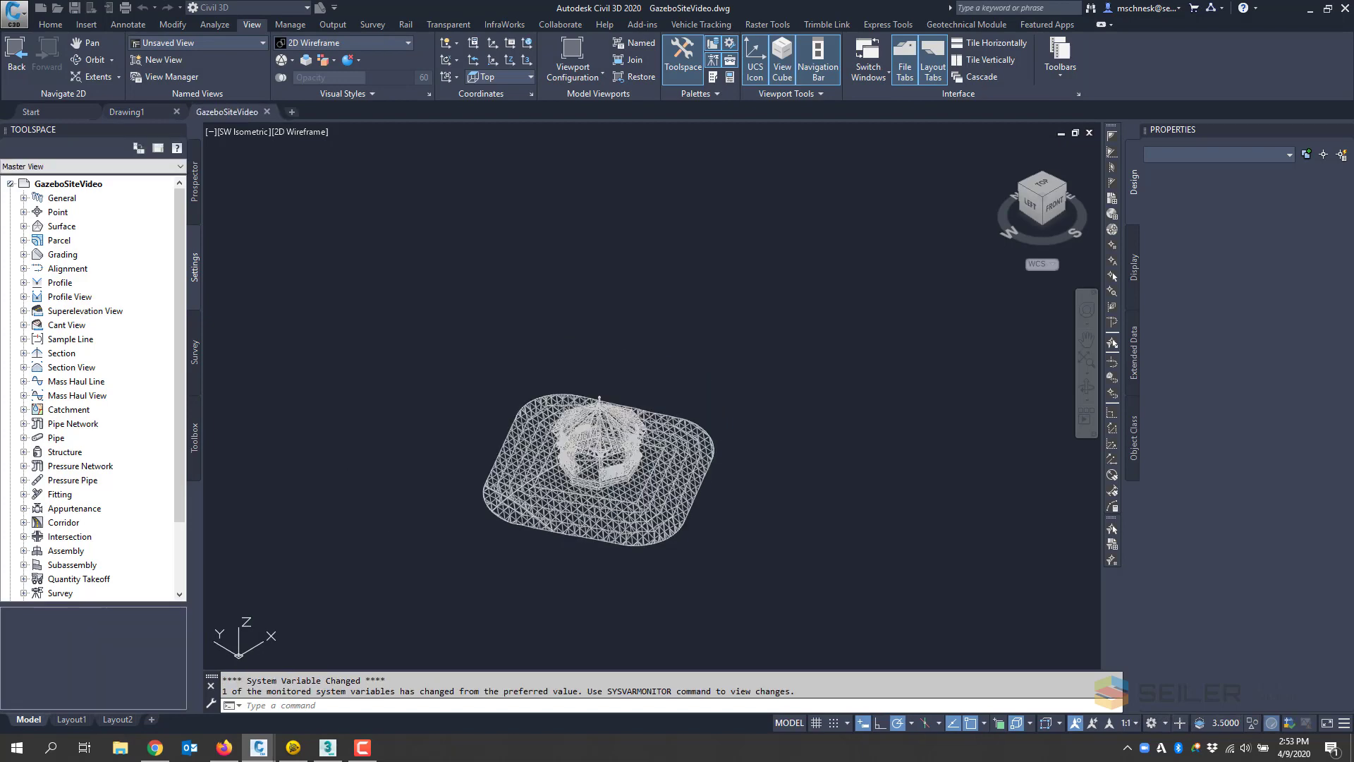
Step: Try the Shaded visual style on the gazebo model, and settle on the Realistic visual style
click(299, 134)
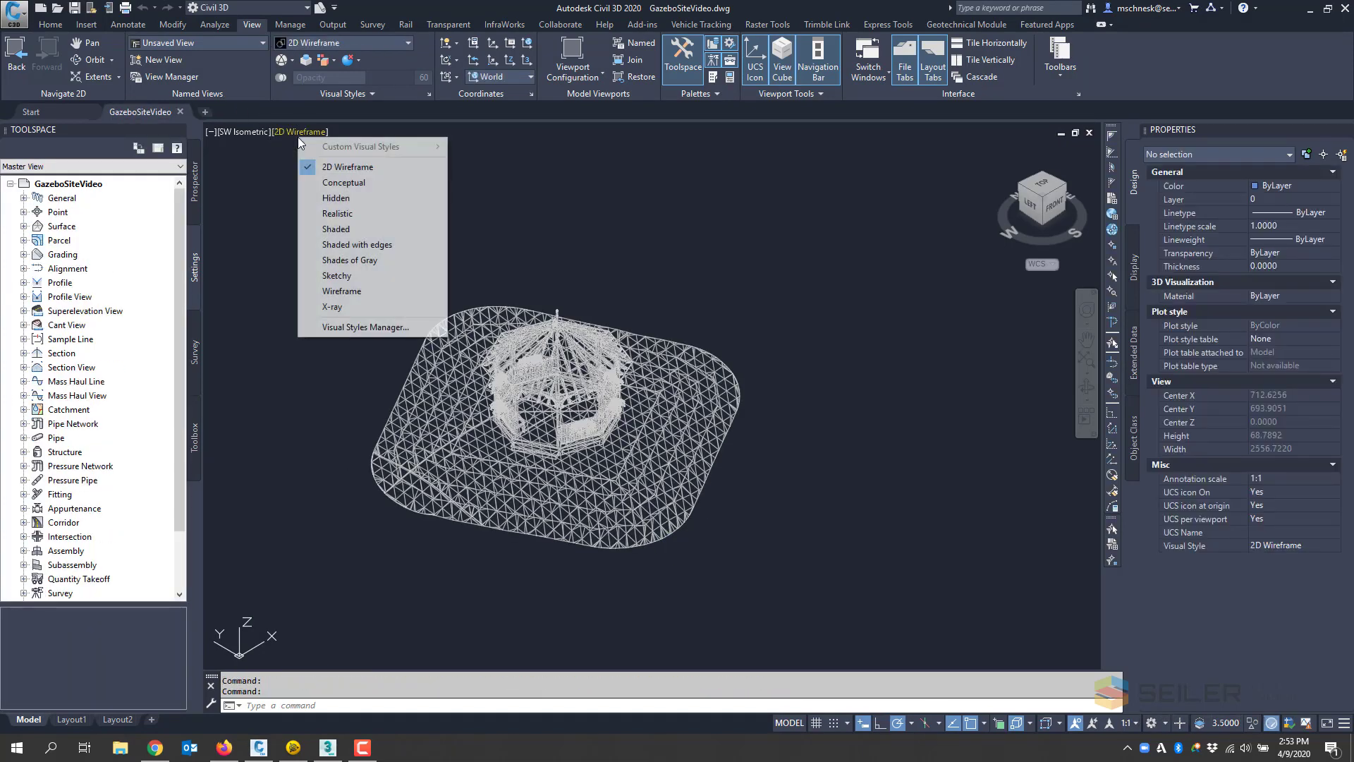
click(348, 228)
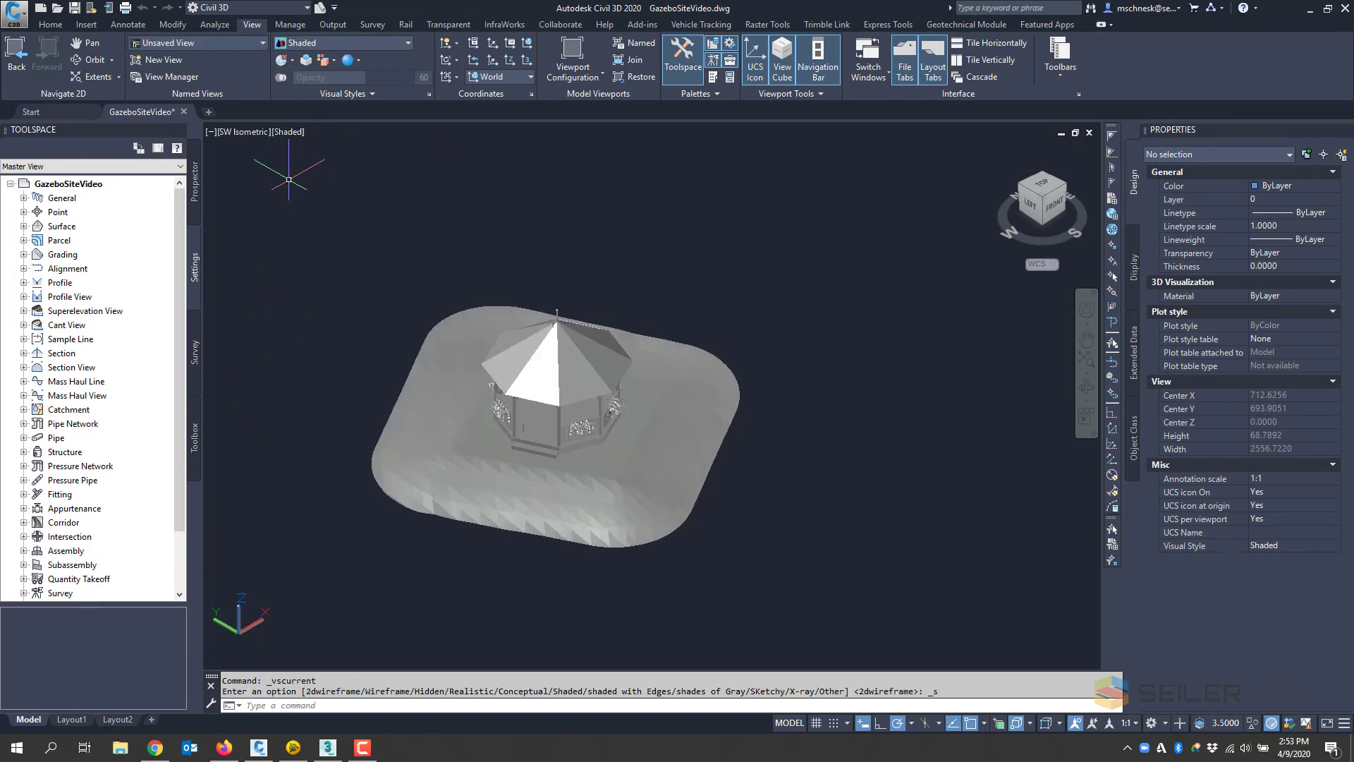
click(290, 137)
click(331, 213)
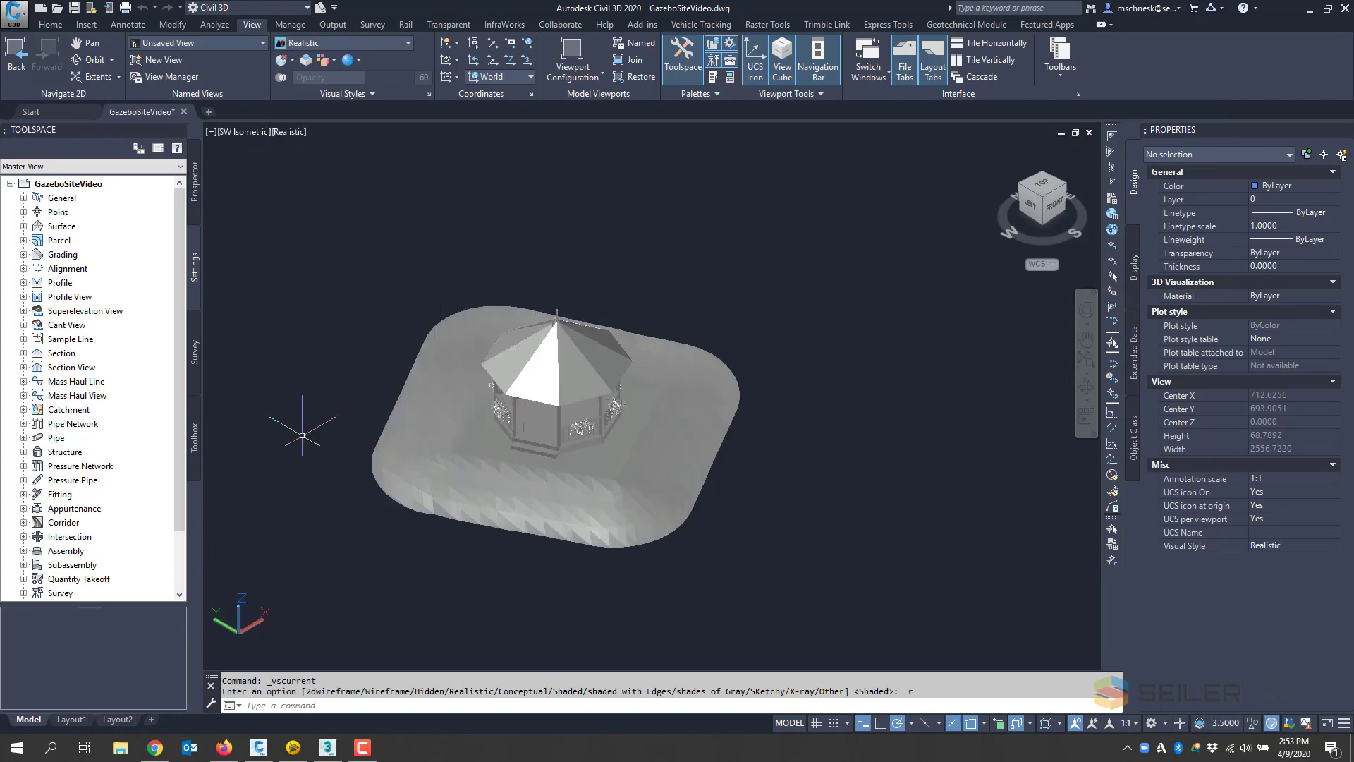
scroll(641, 593, up, 3)
scroll(574, 518, down, 4)
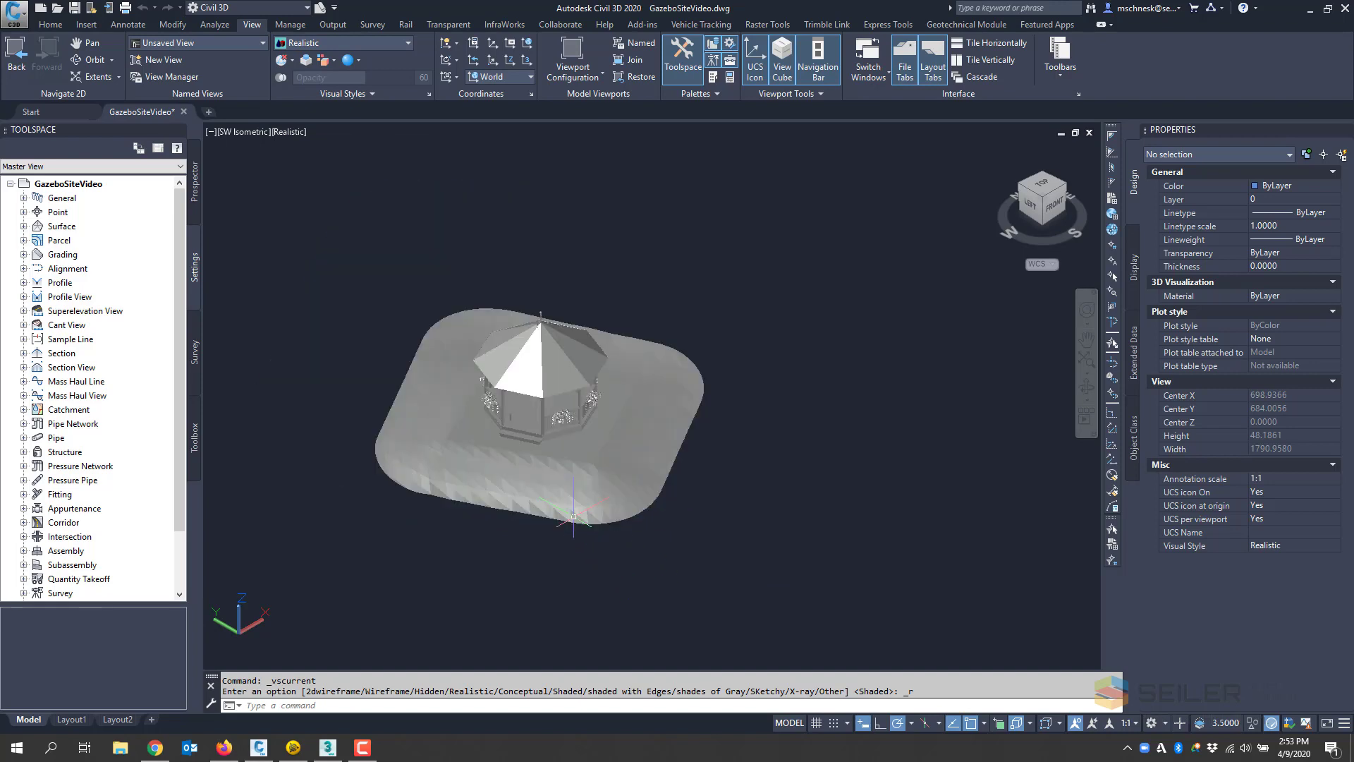
scroll(504, 483, up, 2)
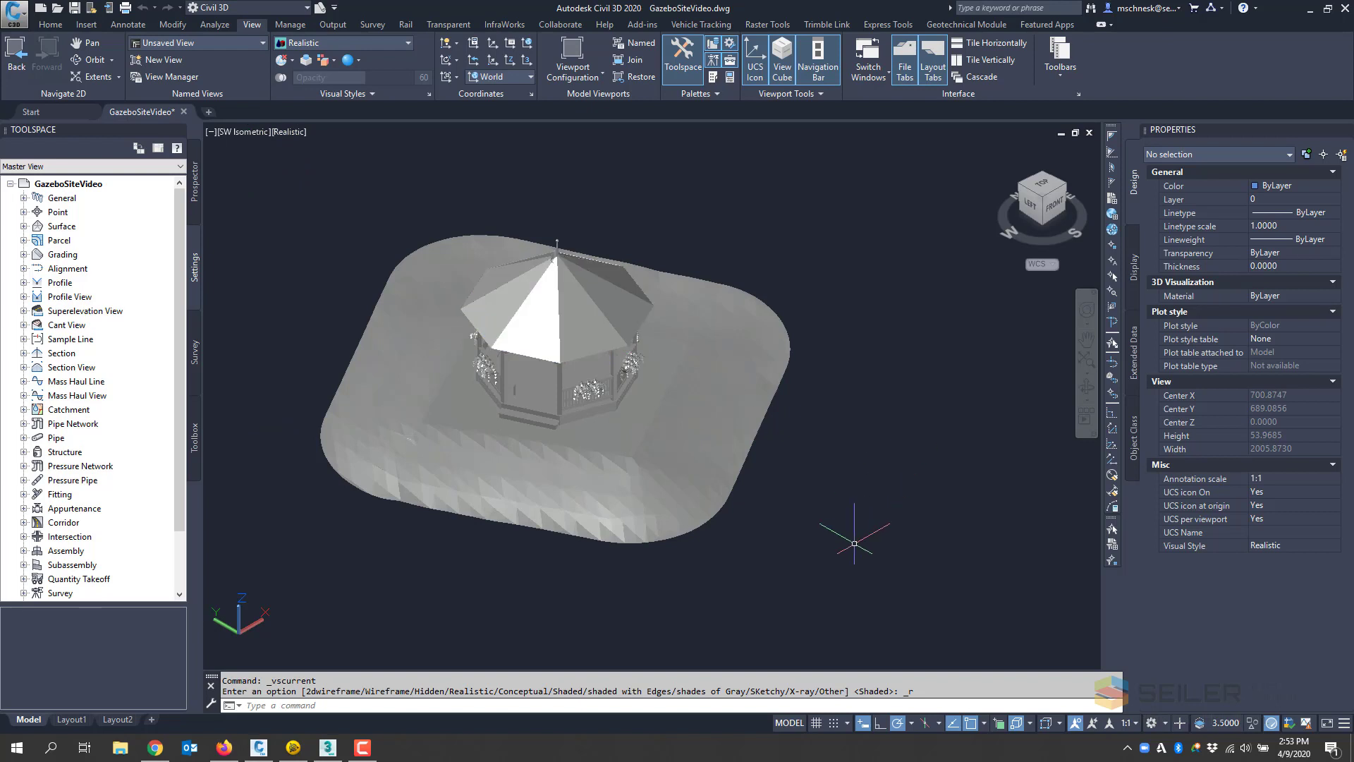
Step: Set the gazebo roof mesh's color to PANTONE 452 C from the PANTONE+ Solid Coated color book
click(574, 327)
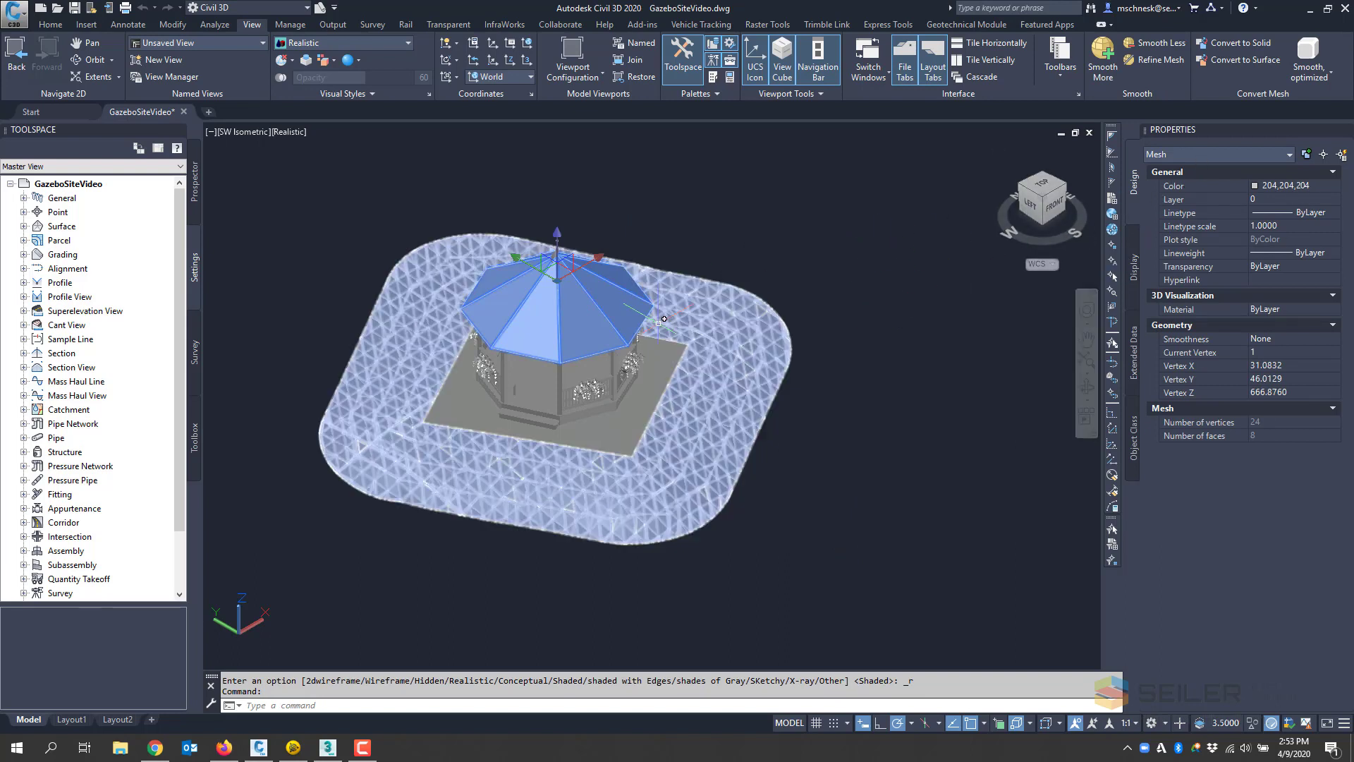
click(1309, 191)
click(1333, 187)
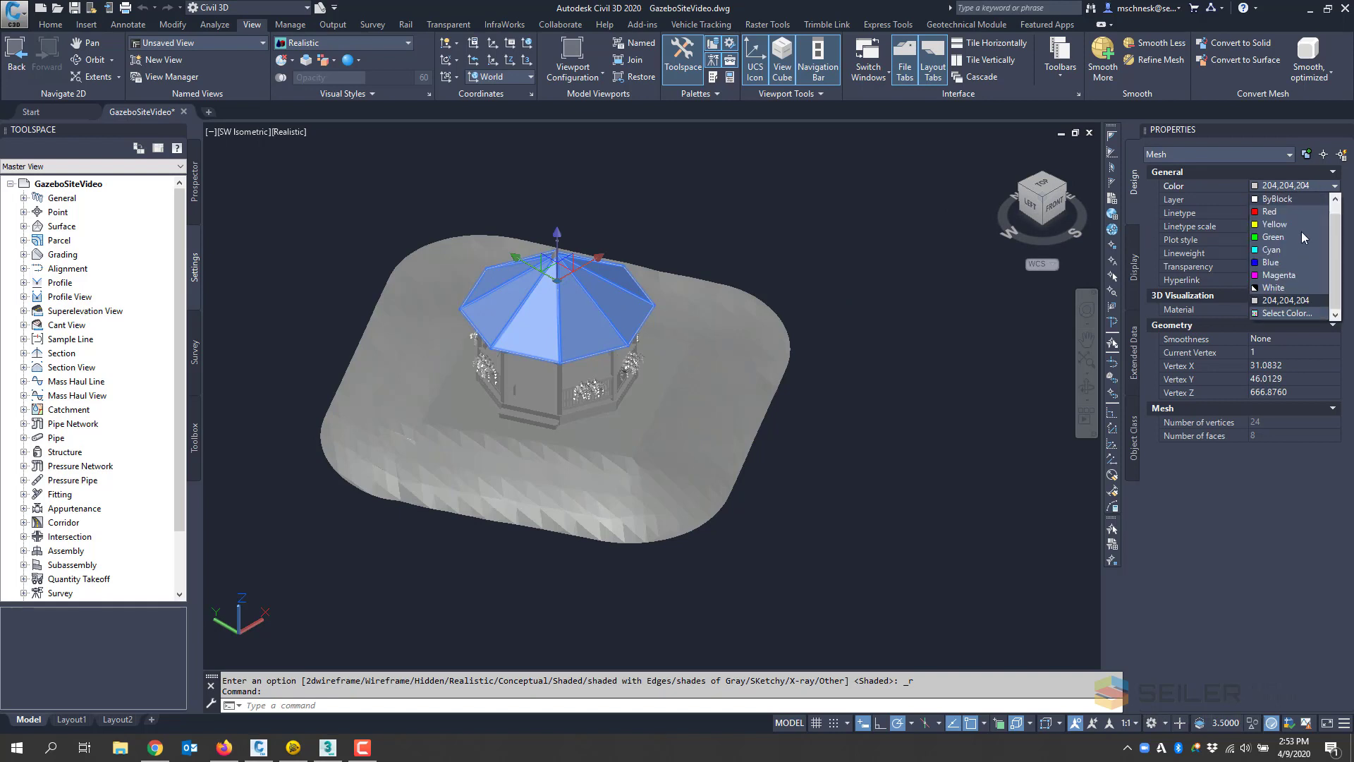
click(1285, 315)
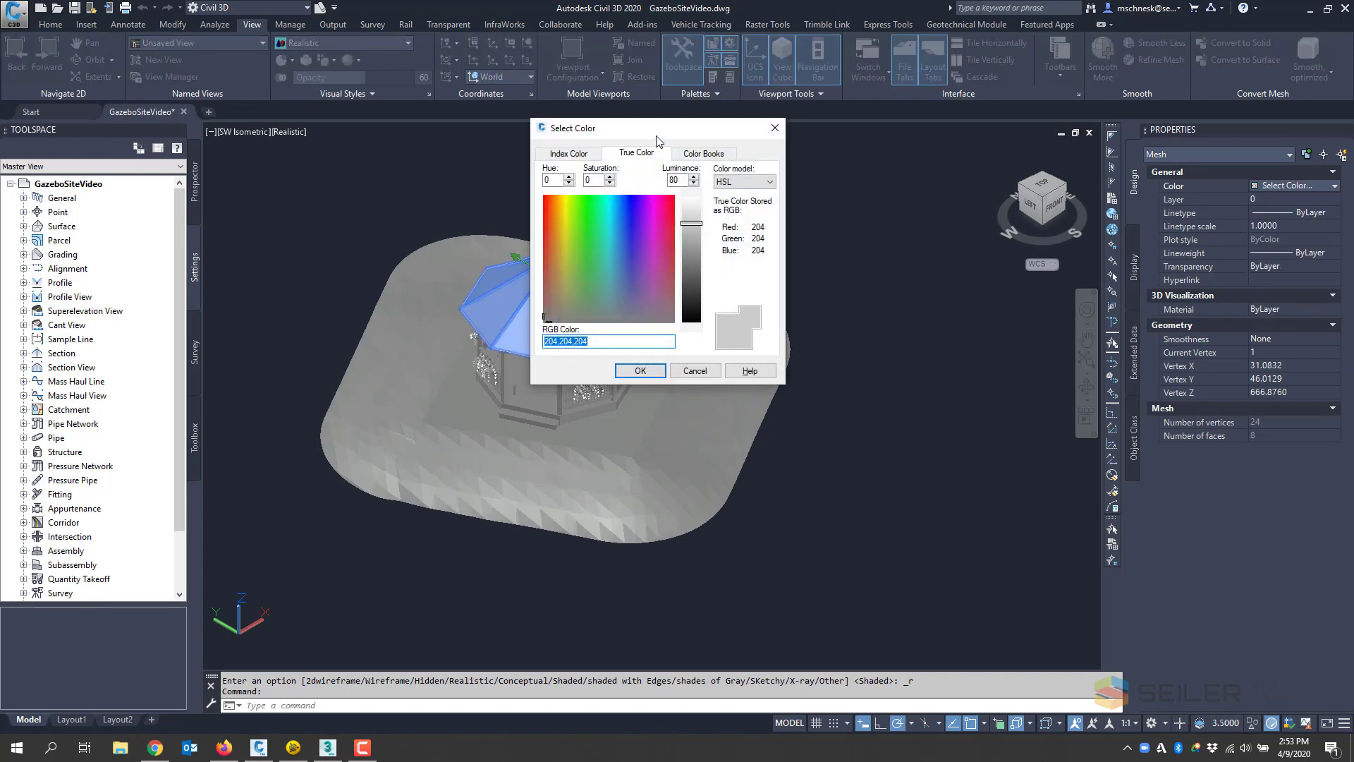
click(699, 154)
drag(695, 299, 695, 303)
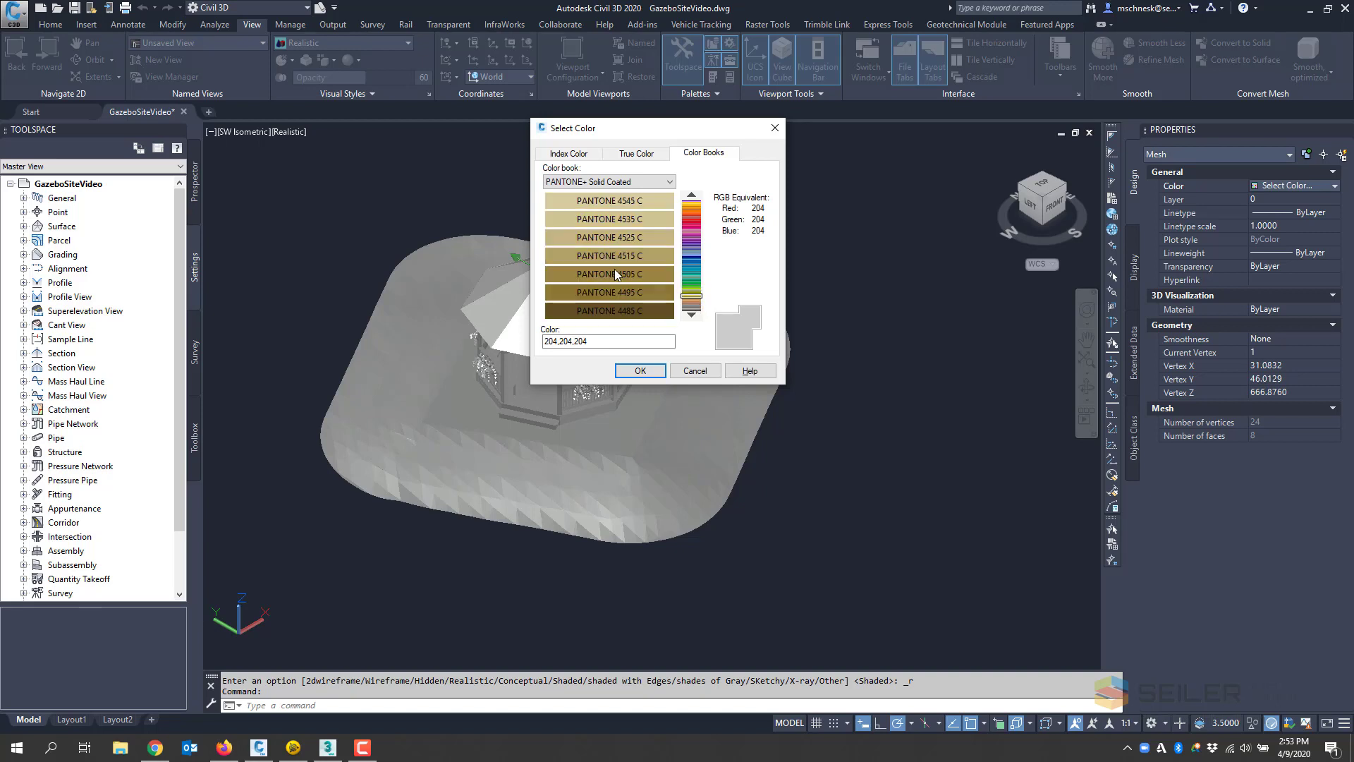
click(689, 301)
click(689, 299)
click(689, 299)
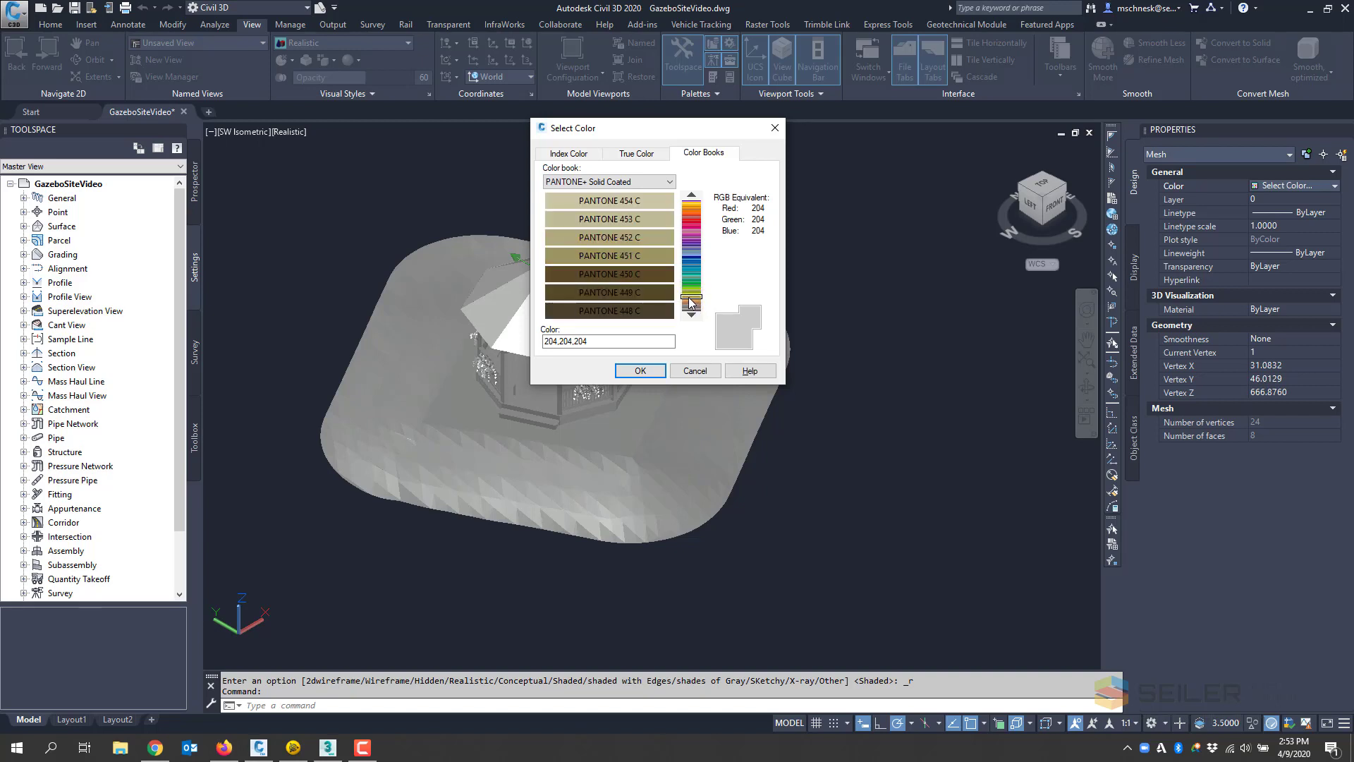
click(694, 297)
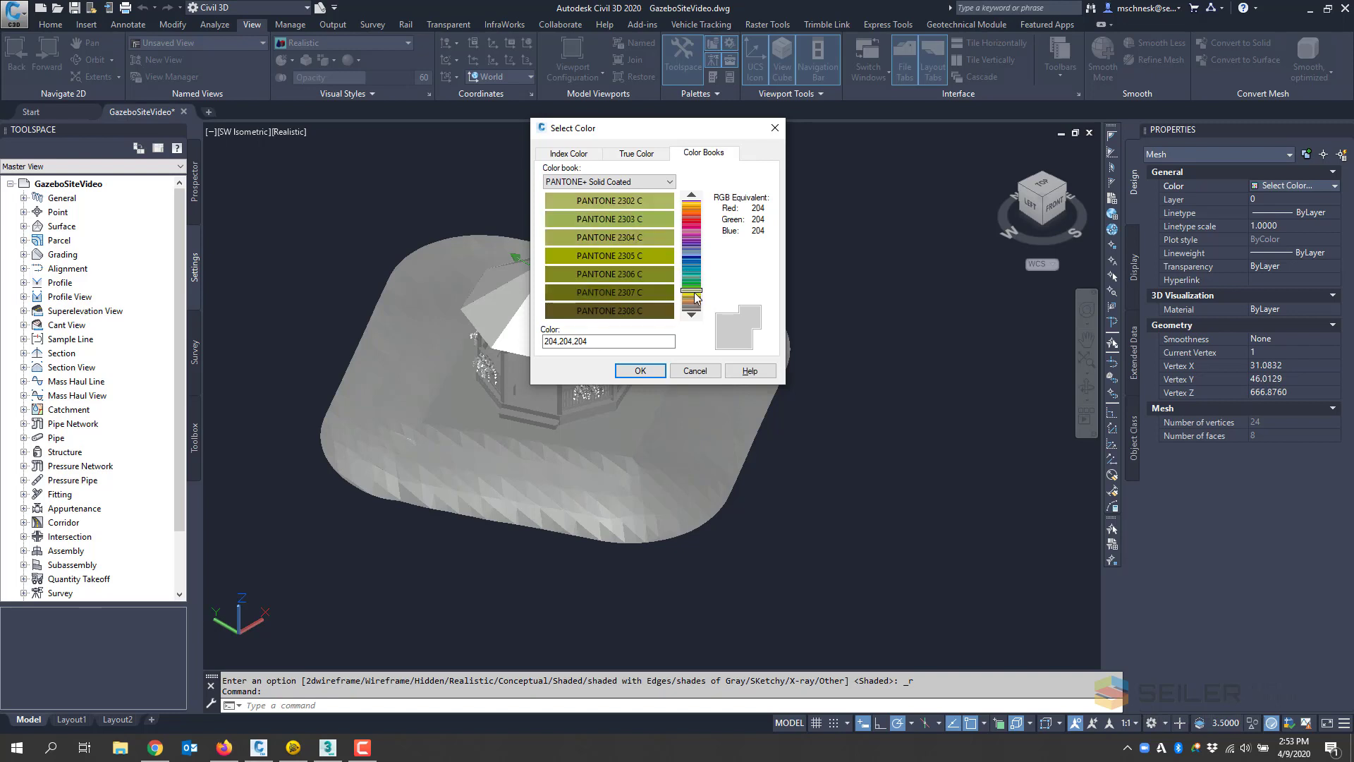
click(696, 304)
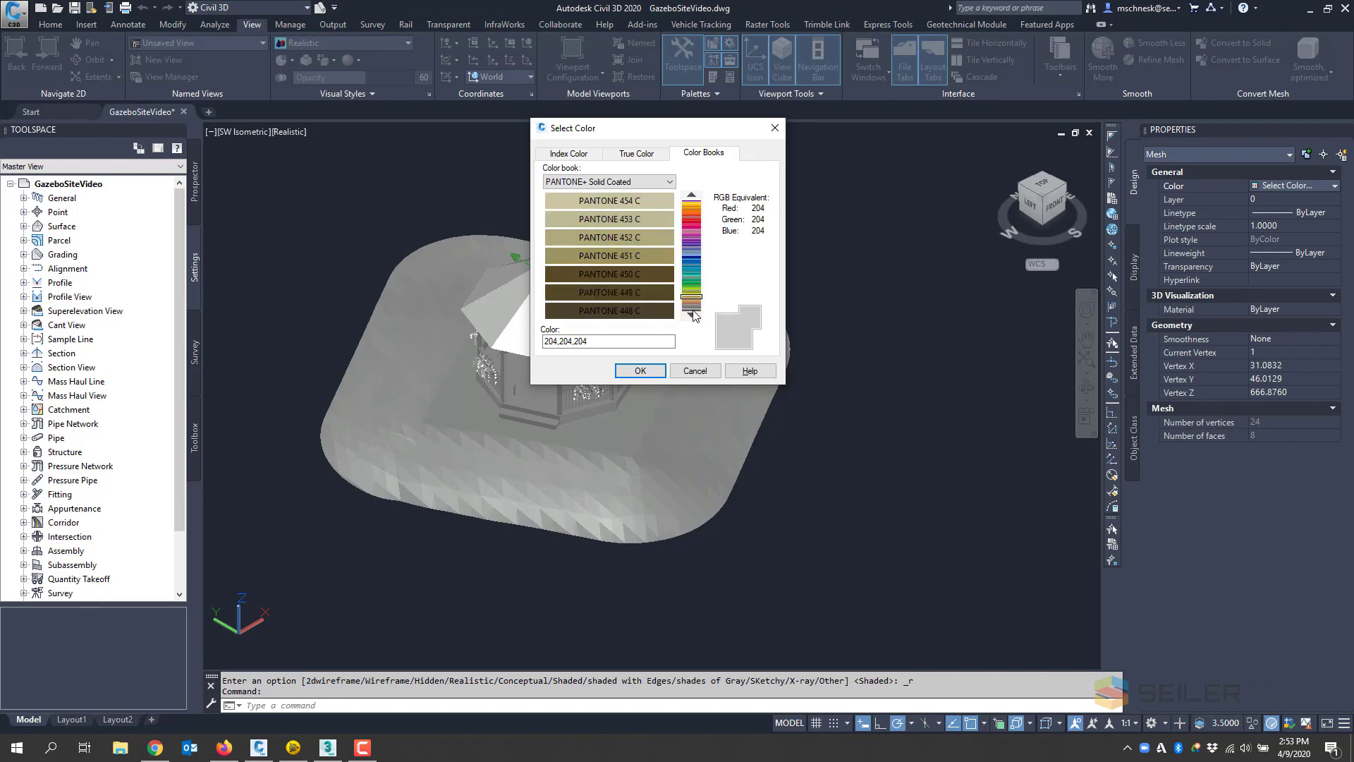
click(637, 239)
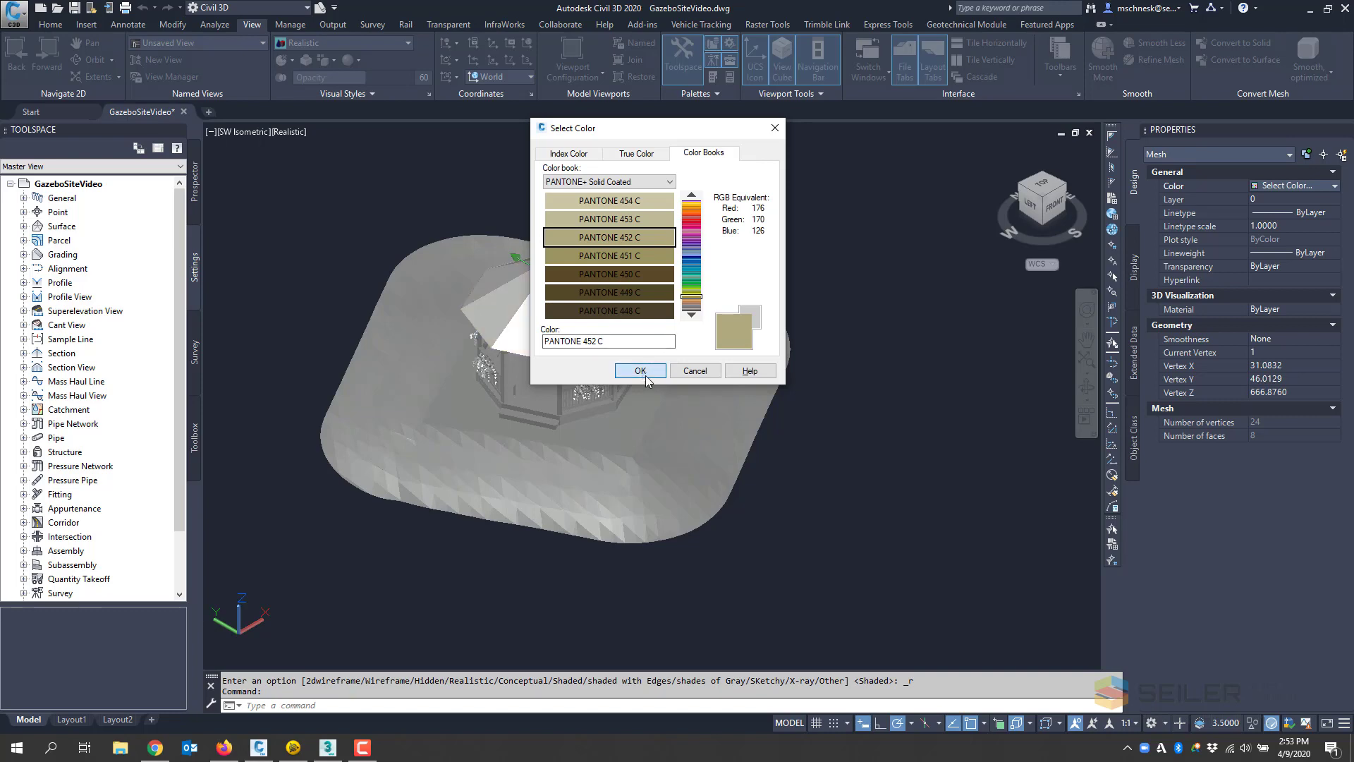
click(643, 372)
click(836, 496)
key(Escape)
key(Escape)
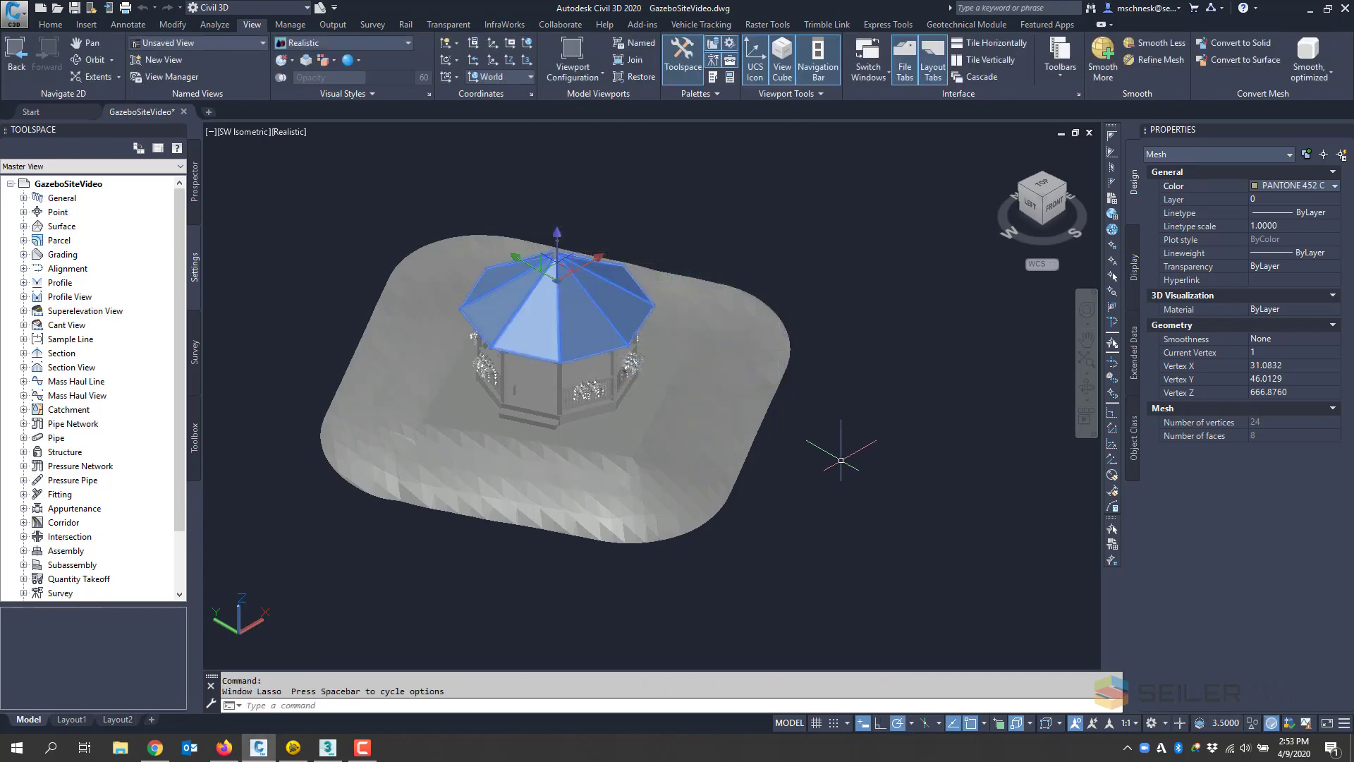
Step: Set the color of the gazebo's floor and steps mesh to PANTONE 2319 C from the PANTONE+ Solid Coated color book
scroll(562, 423, up, 3)
click(543, 370)
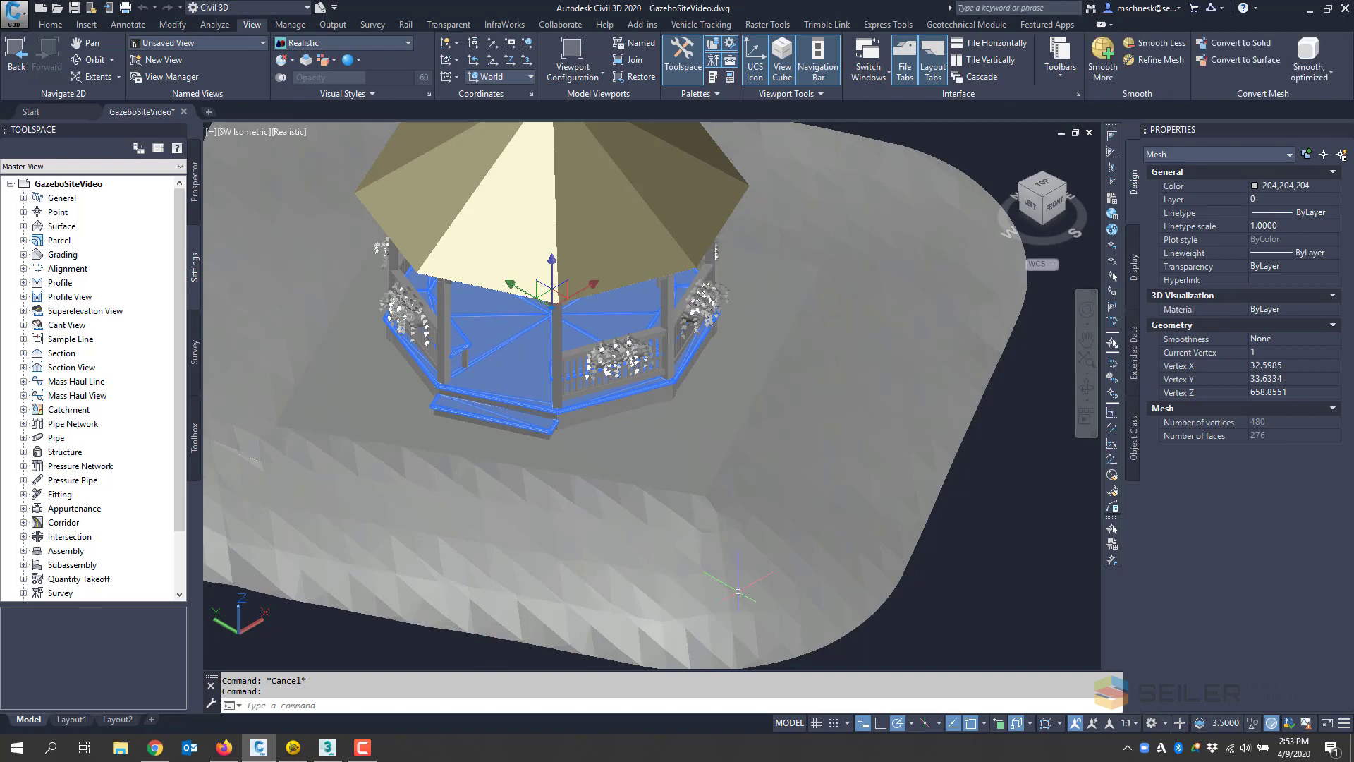
click(1307, 186)
click(1306, 186)
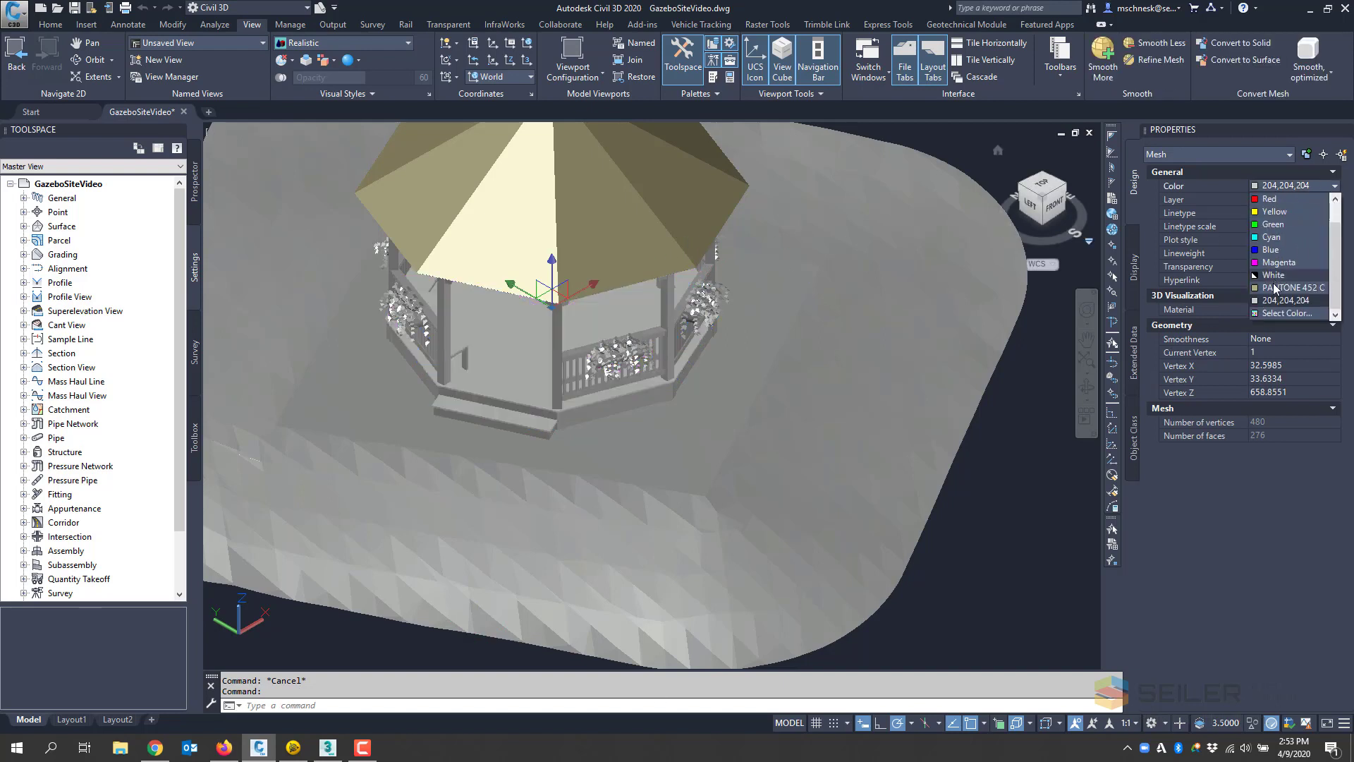
click(1280, 313)
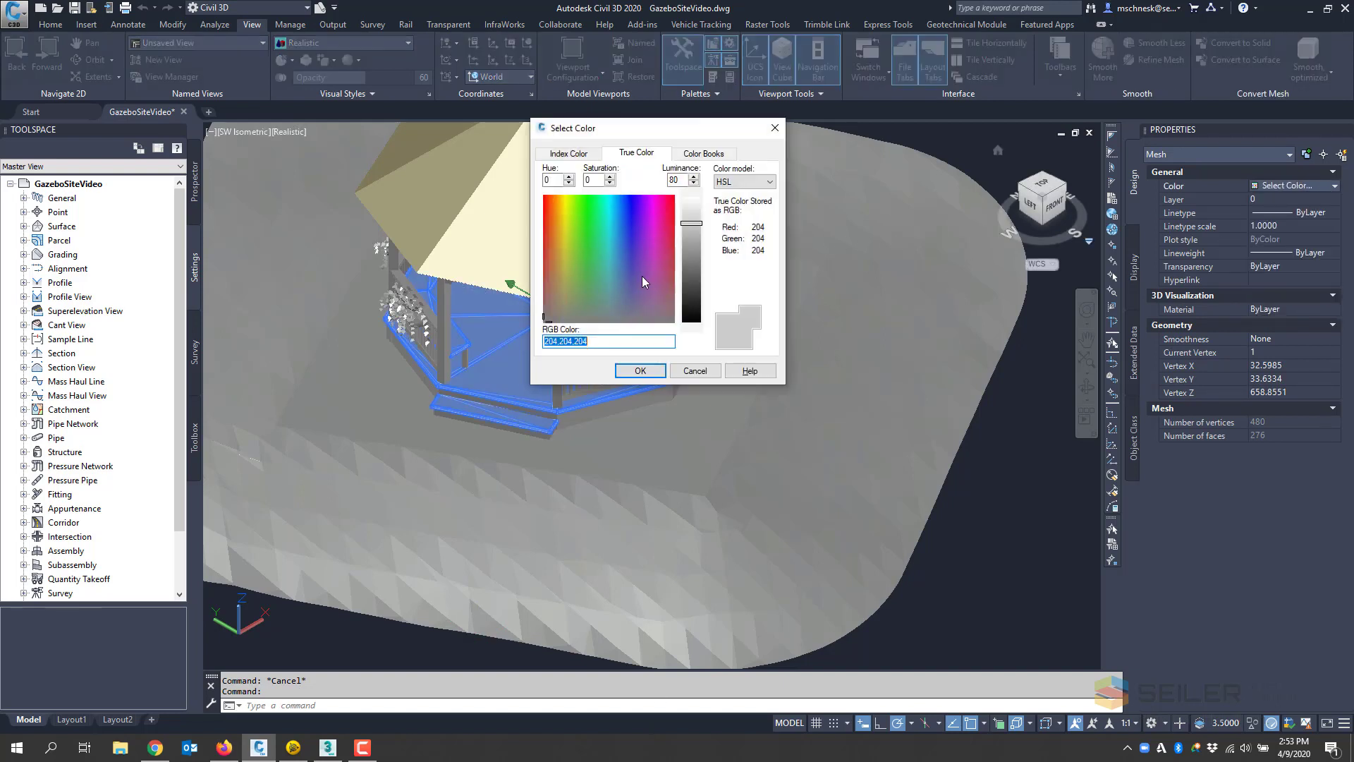
click(697, 154)
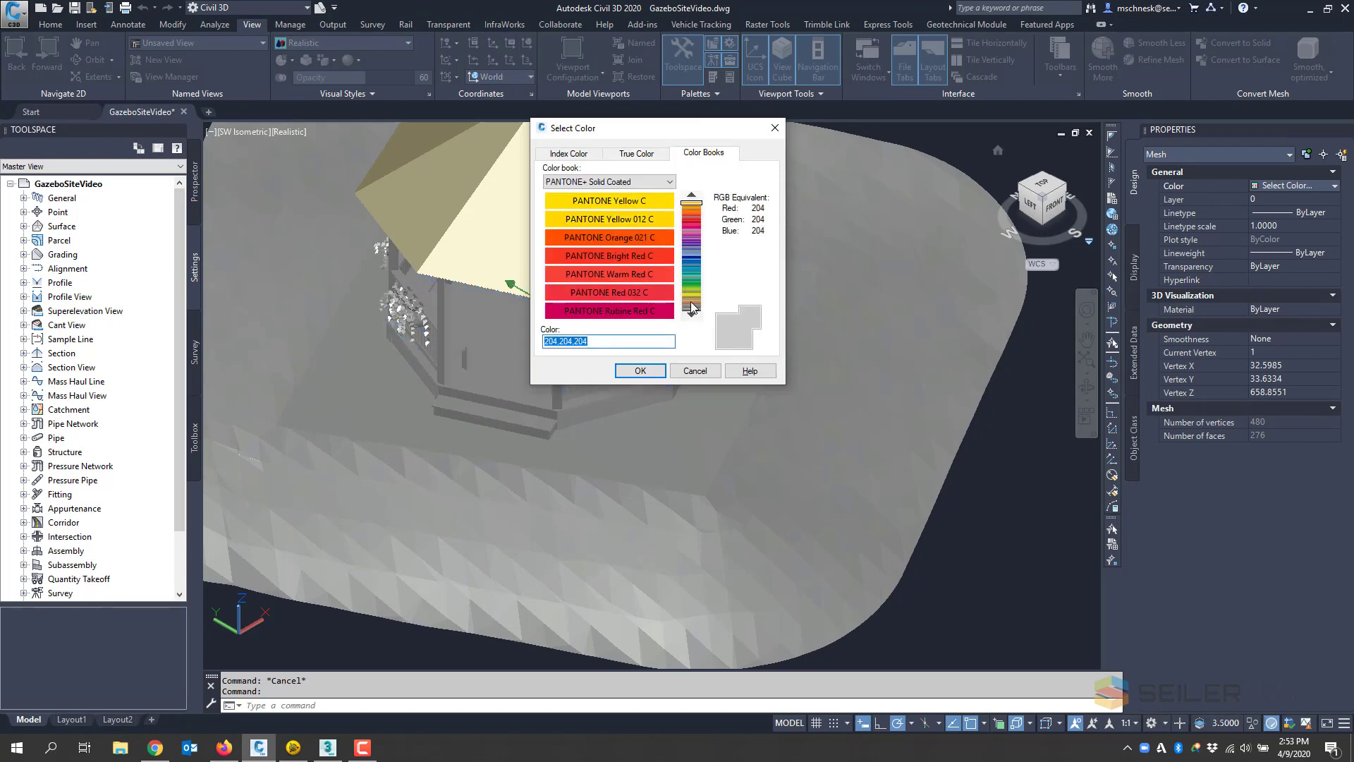
click(691, 301)
click(641, 298)
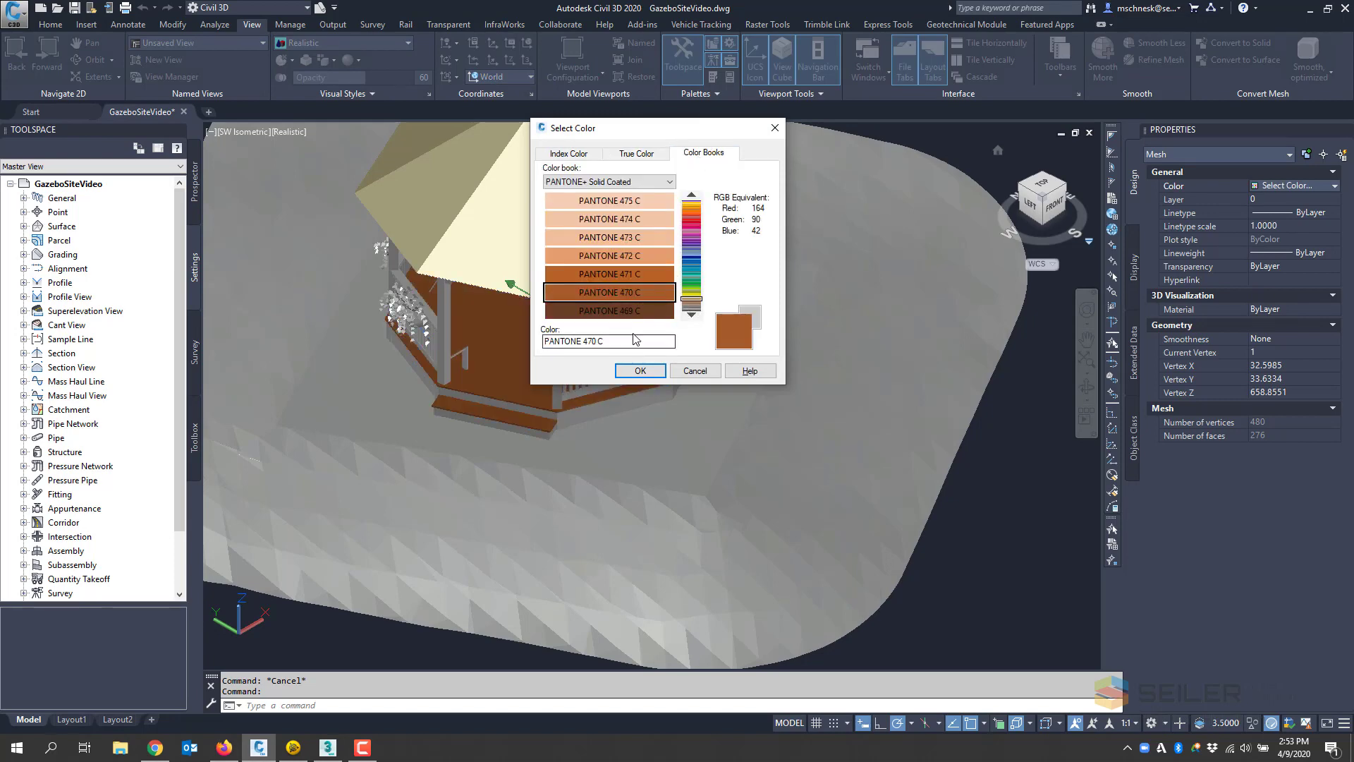
click(633, 312)
click(638, 280)
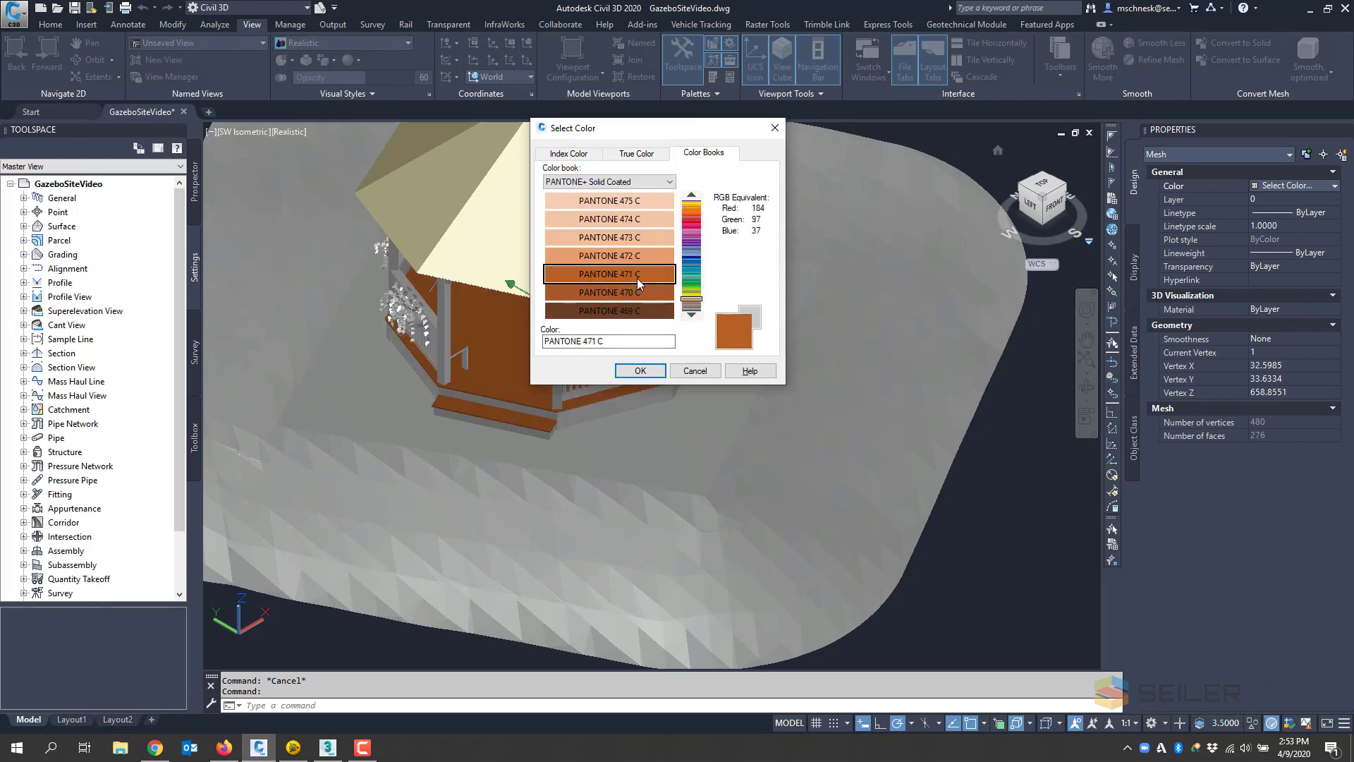
click(692, 315)
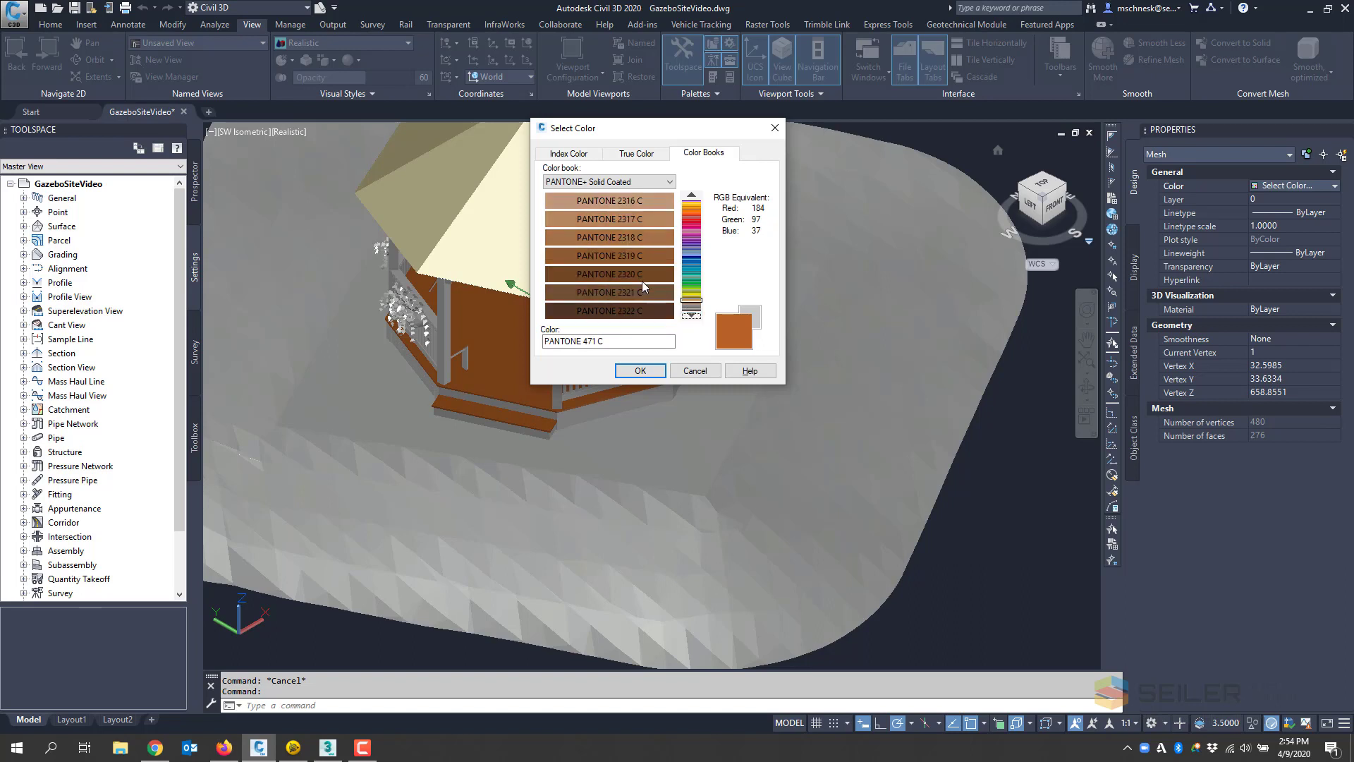
click(643, 291)
click(639, 260)
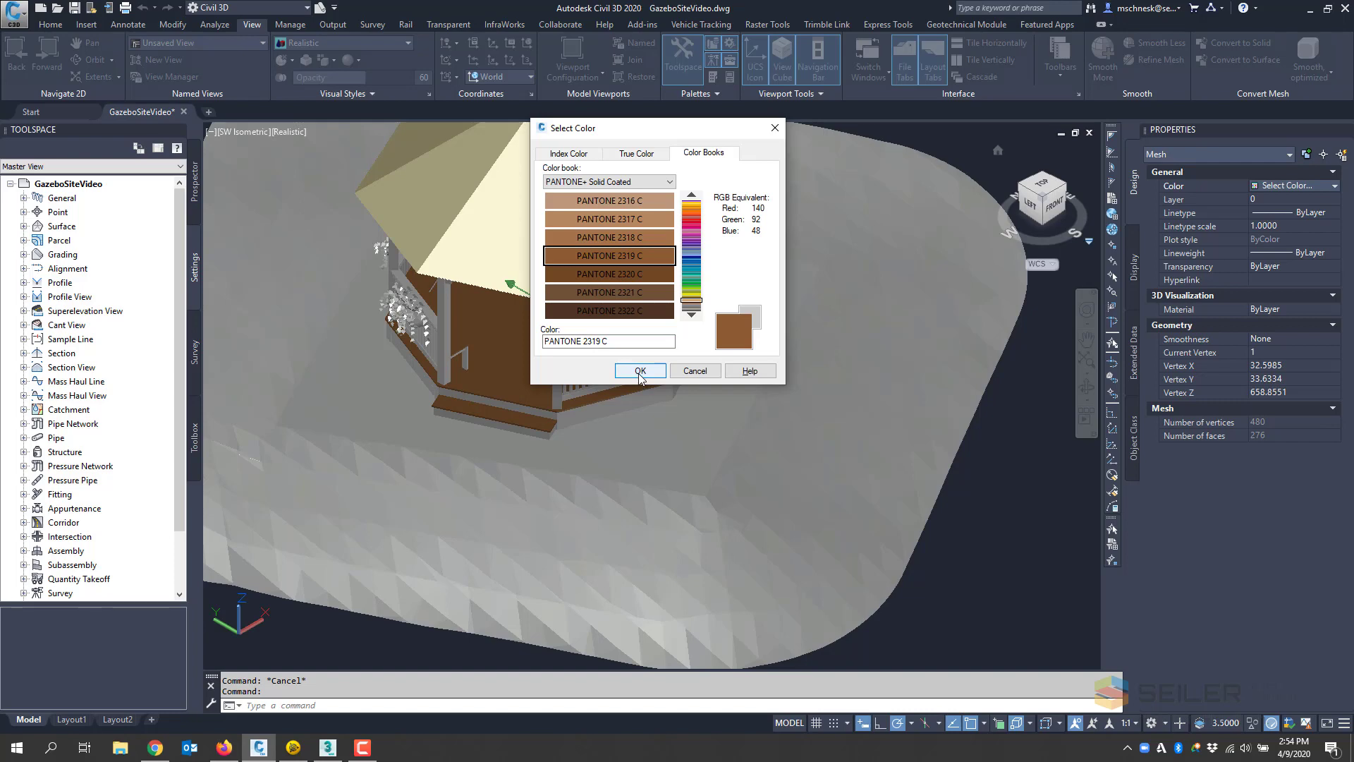
click(639, 371)
key(Escape)
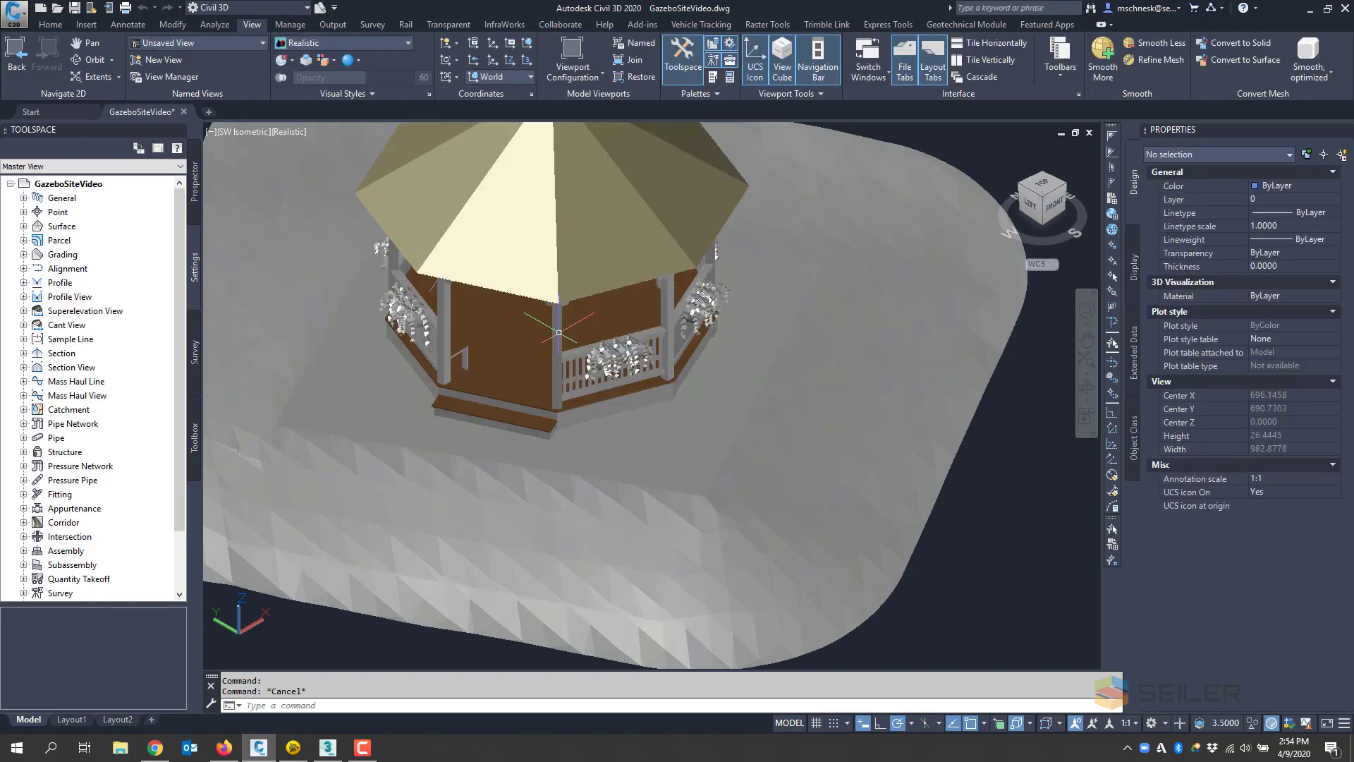
Step: Apply the existing PANTONE 2319 C color to the gazebo's frame mesh with the posts and railings
click(564, 329)
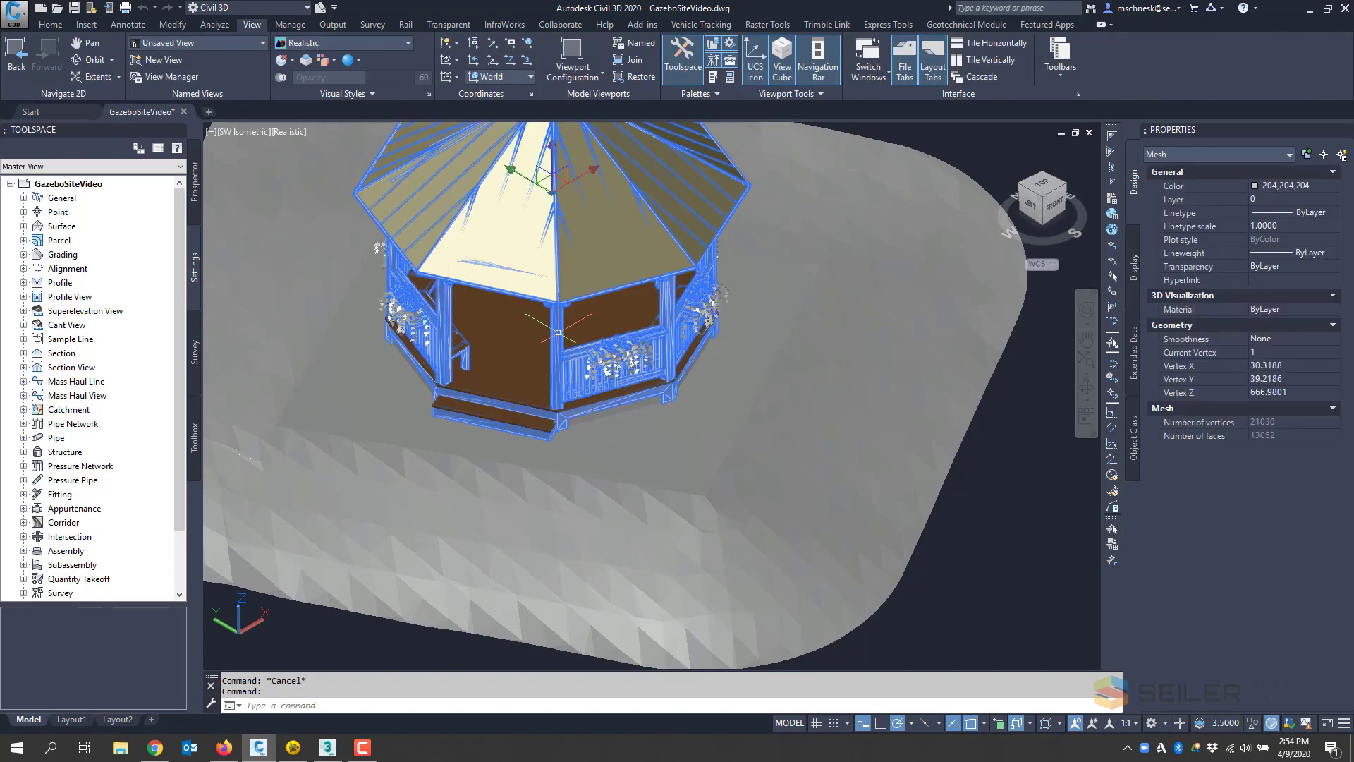
click(1312, 185)
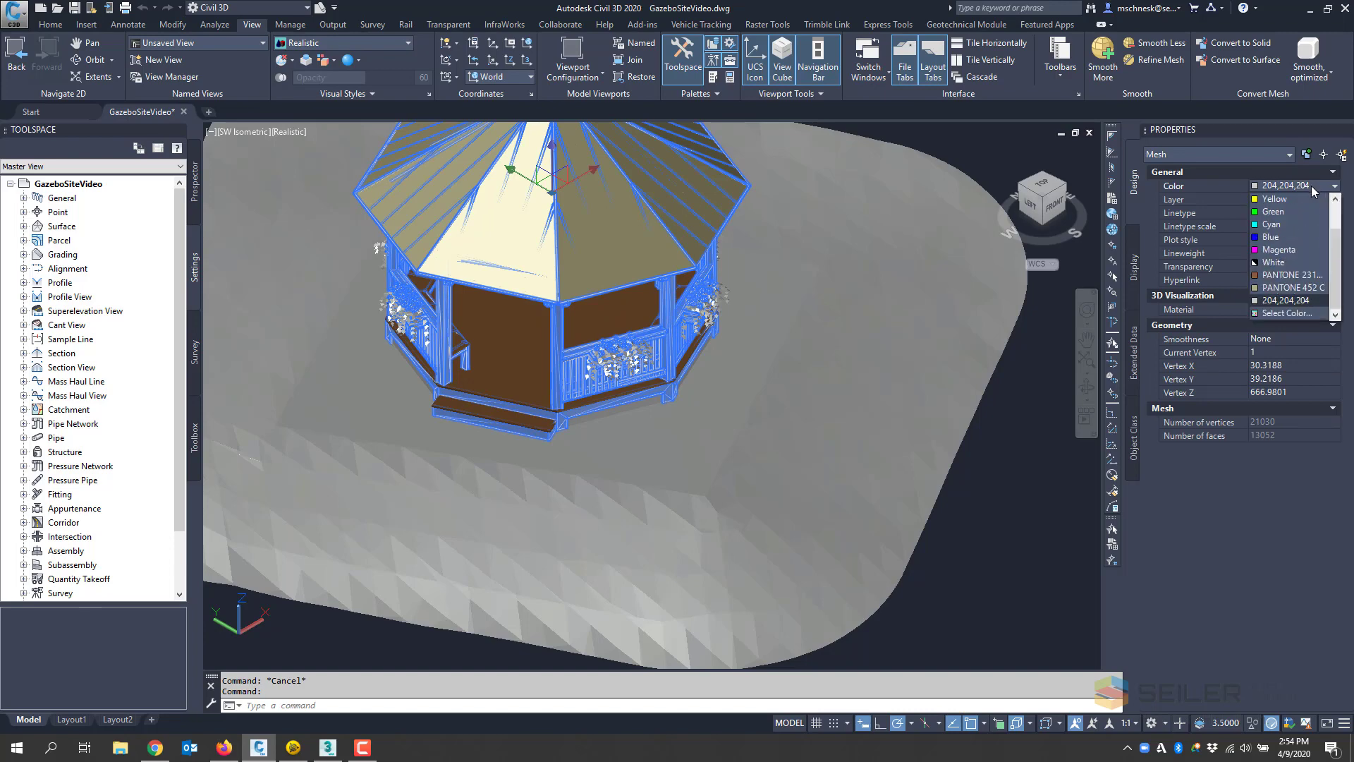
click(1276, 275)
key(Escape)
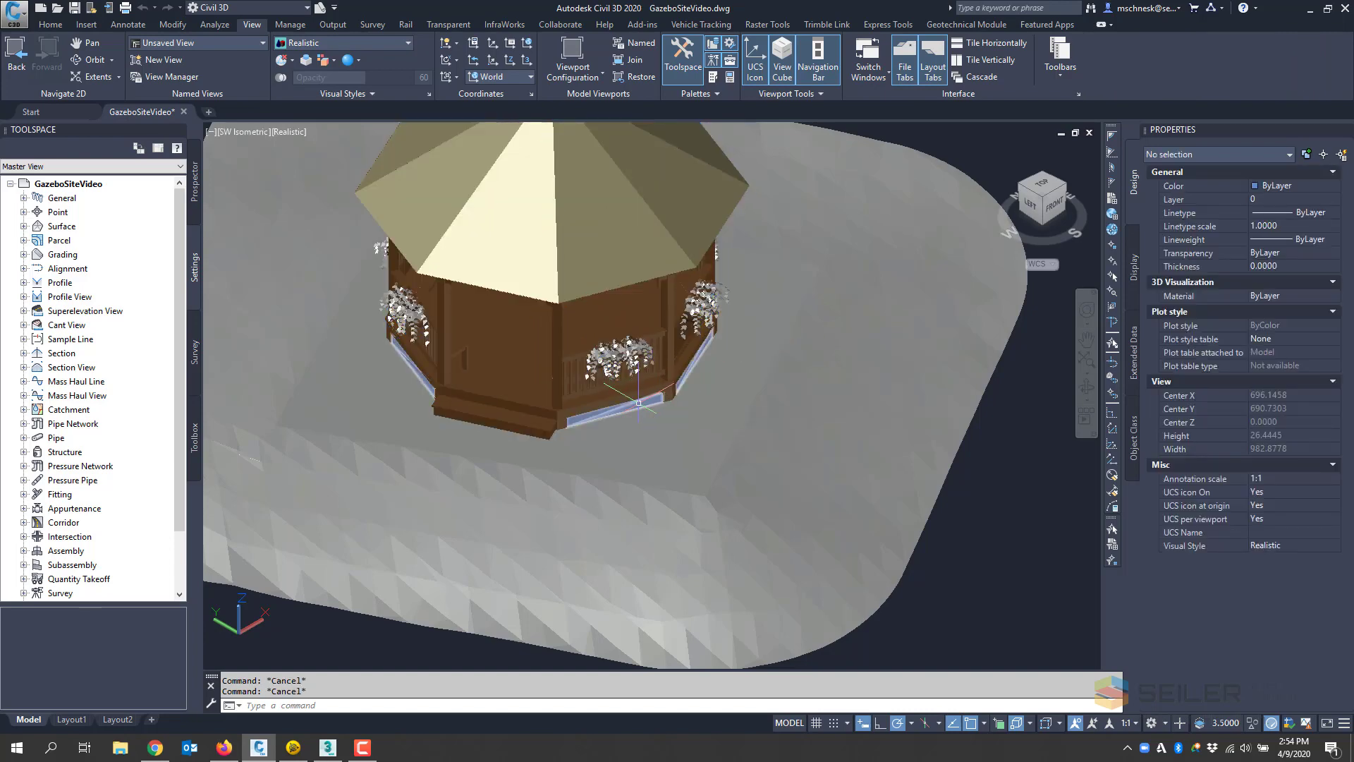
Step: Apply the roof's PANTONE 452 C color to the skirt panels around the gazebo's base
click(638, 403)
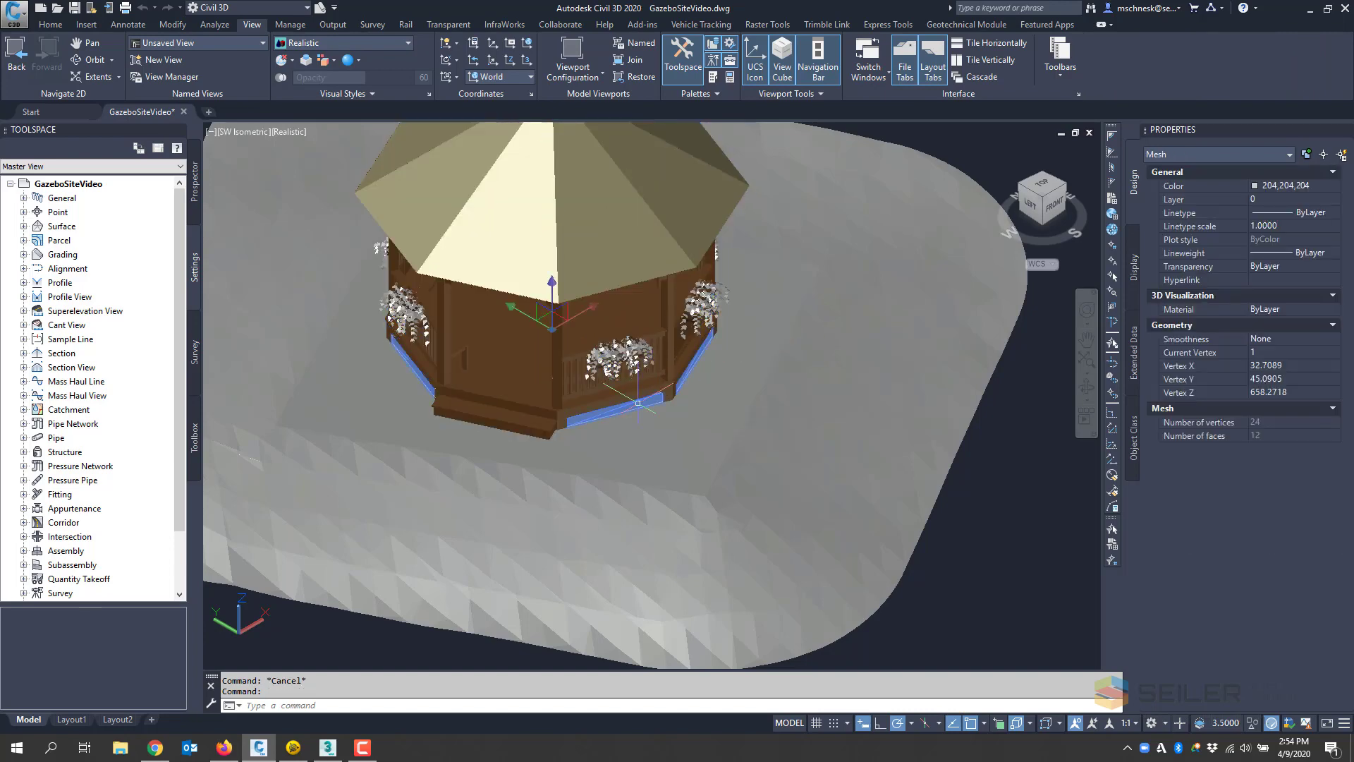
click(1324, 186)
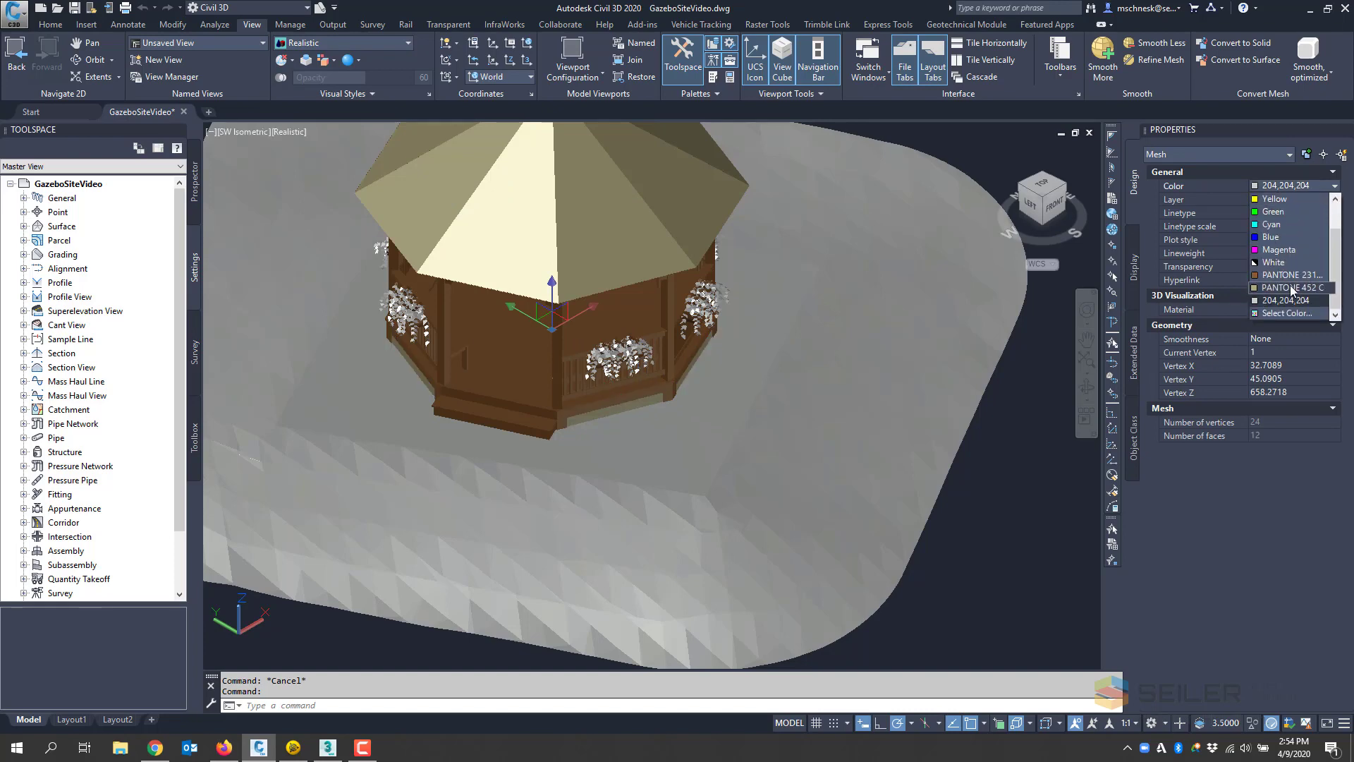
click(1293, 289)
key(Escape)
key(Escape)
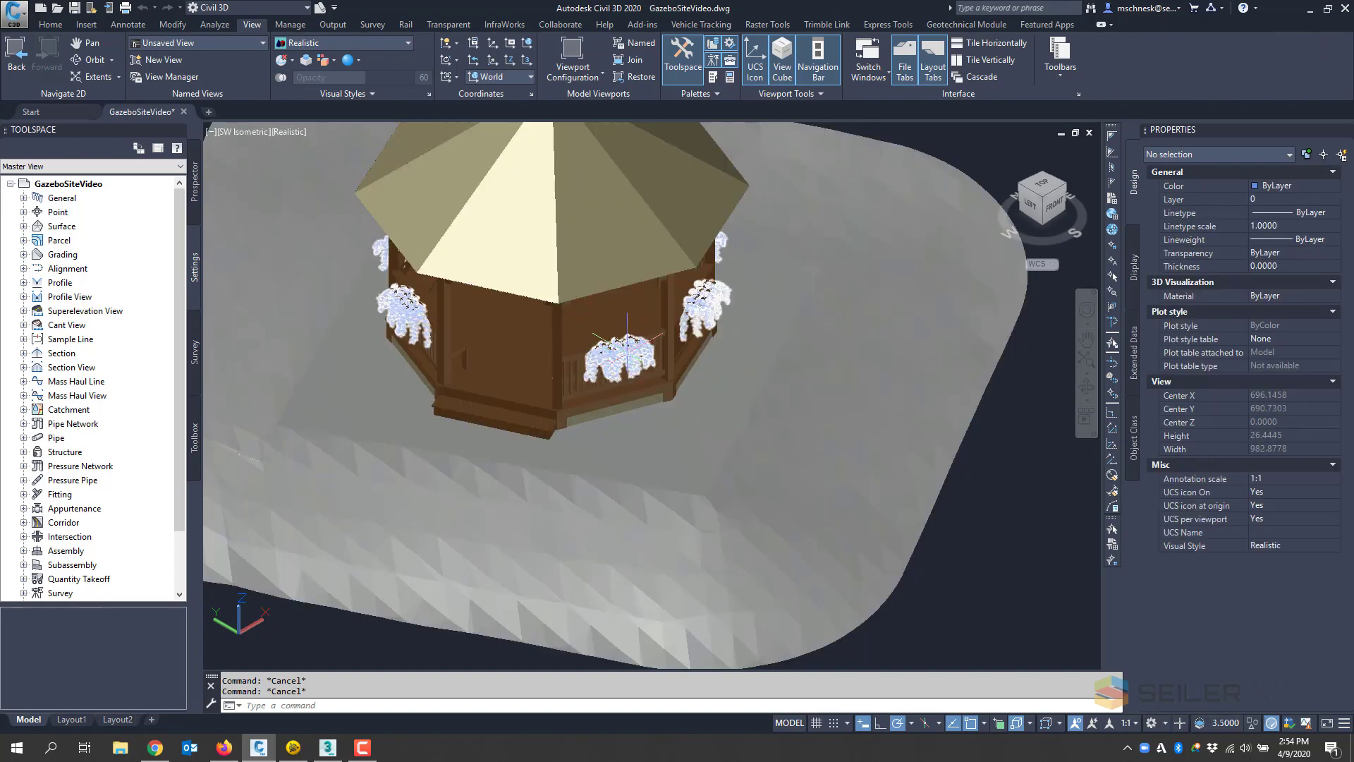
Step: Set the color of the plants hanging on the gazebo's railings to Green
click(626, 337)
click(1295, 189)
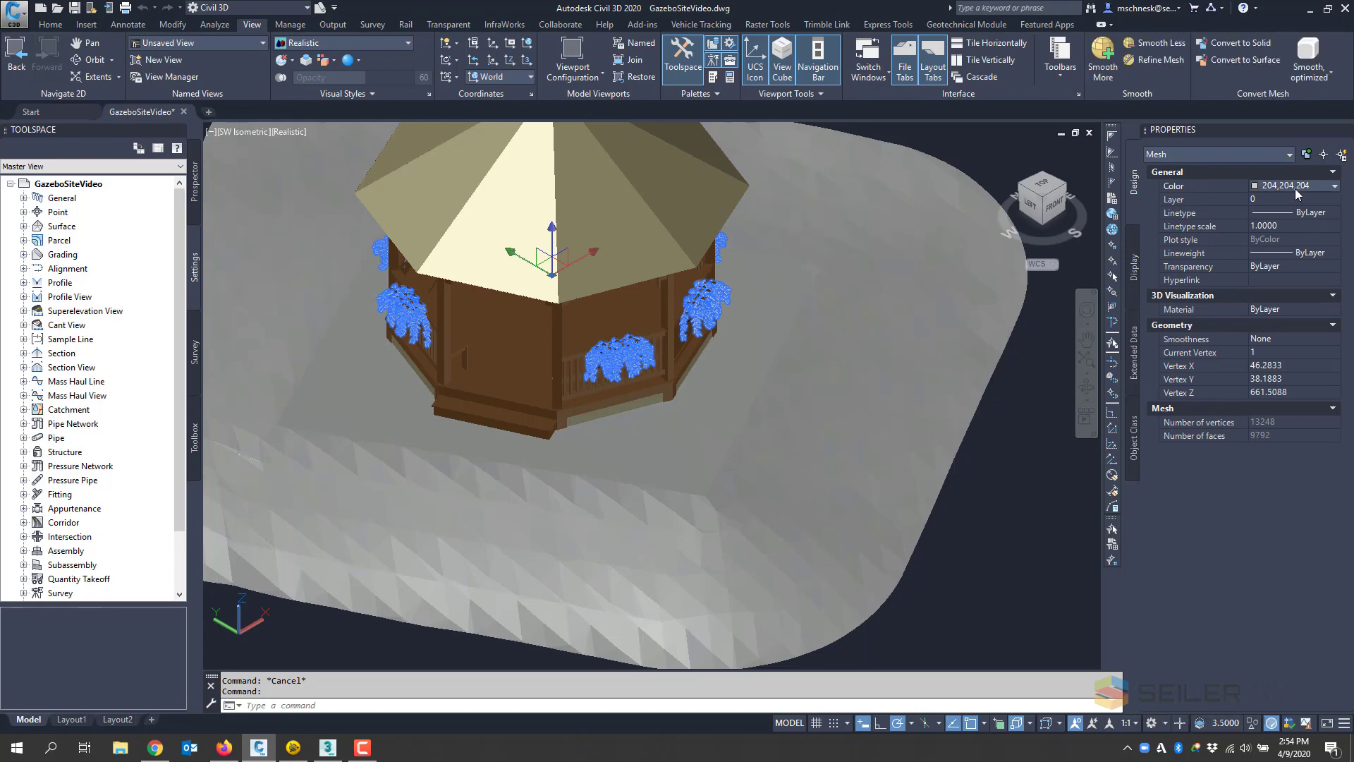
click(1298, 189)
click(1278, 213)
key(Escape)
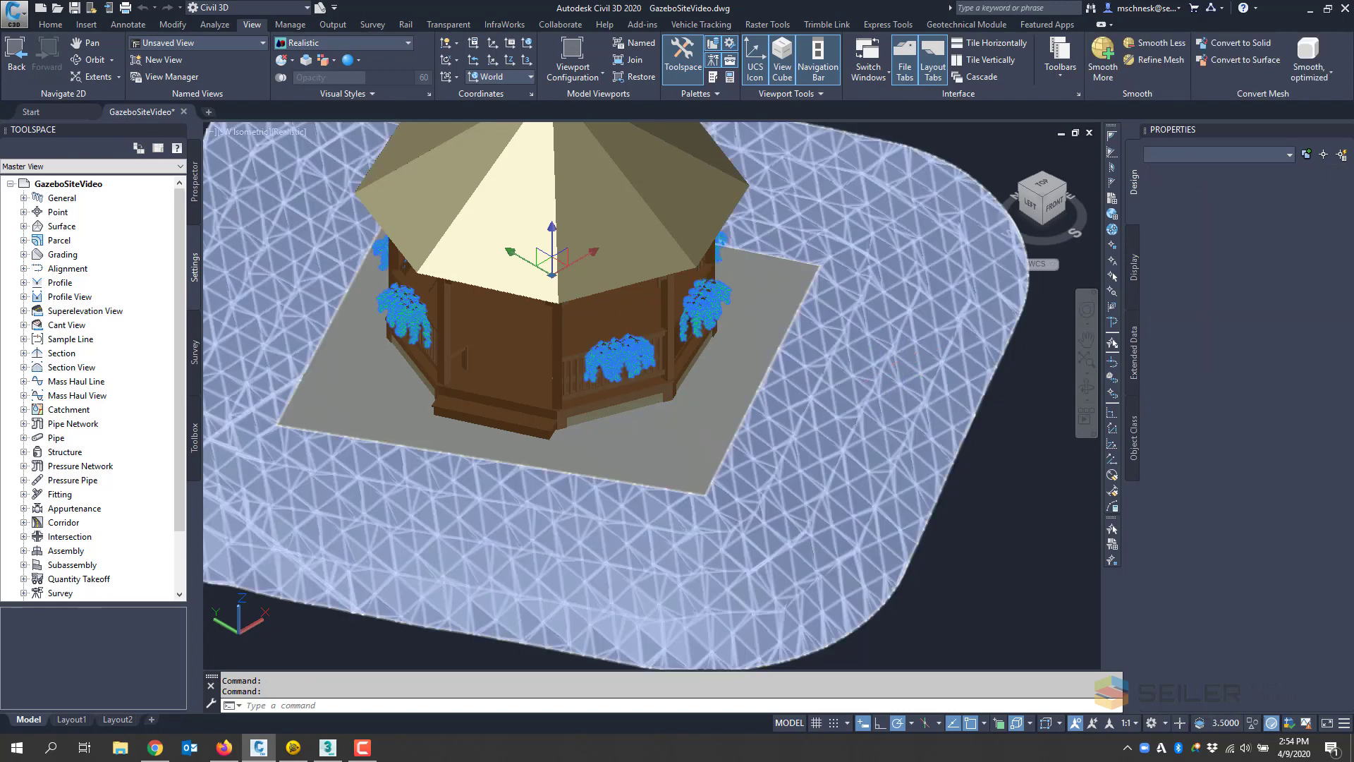
key(Escape)
key(Escape)
Step: Set the color of the graded grass mesh and the pad mesh under the gazebo to PANTONE 363 C from PANTONE+ Solid Coated
click(774, 398)
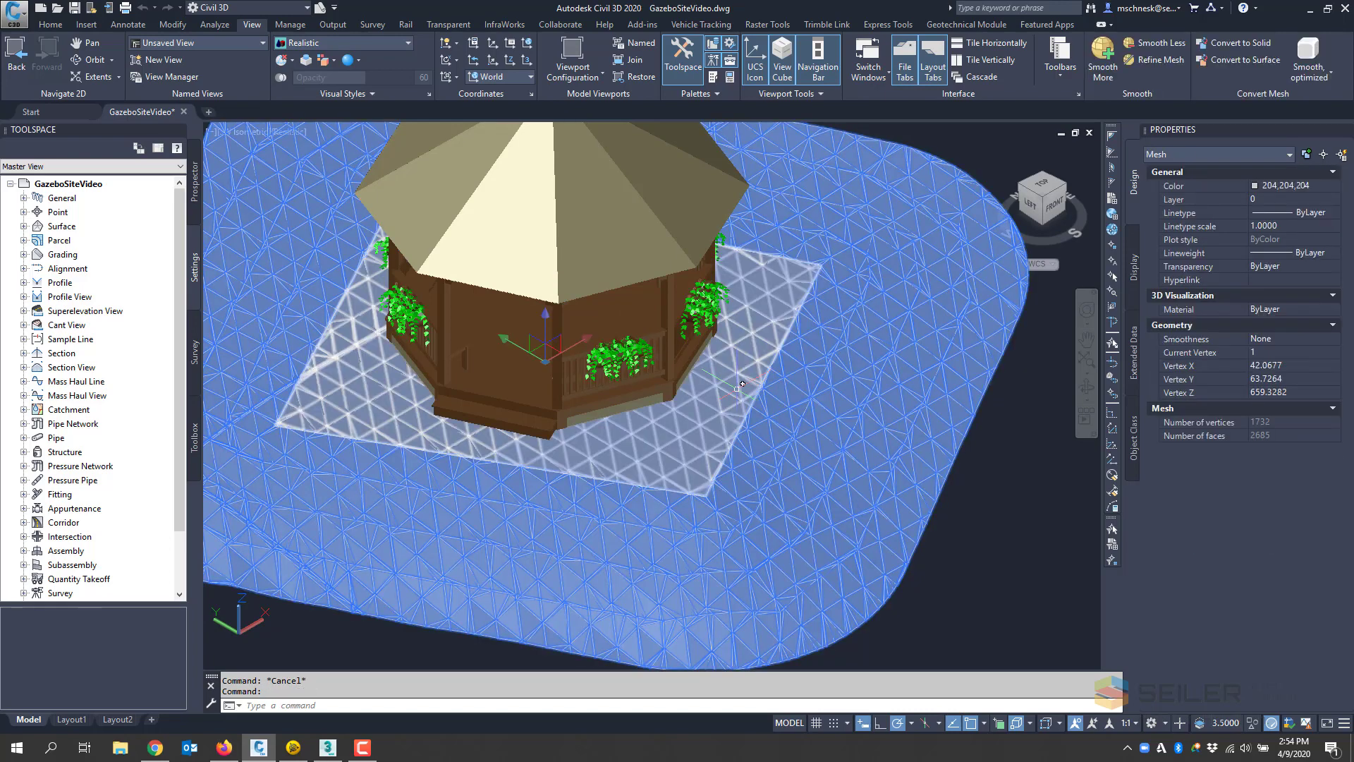
click(745, 387)
click(1333, 186)
click(1335, 186)
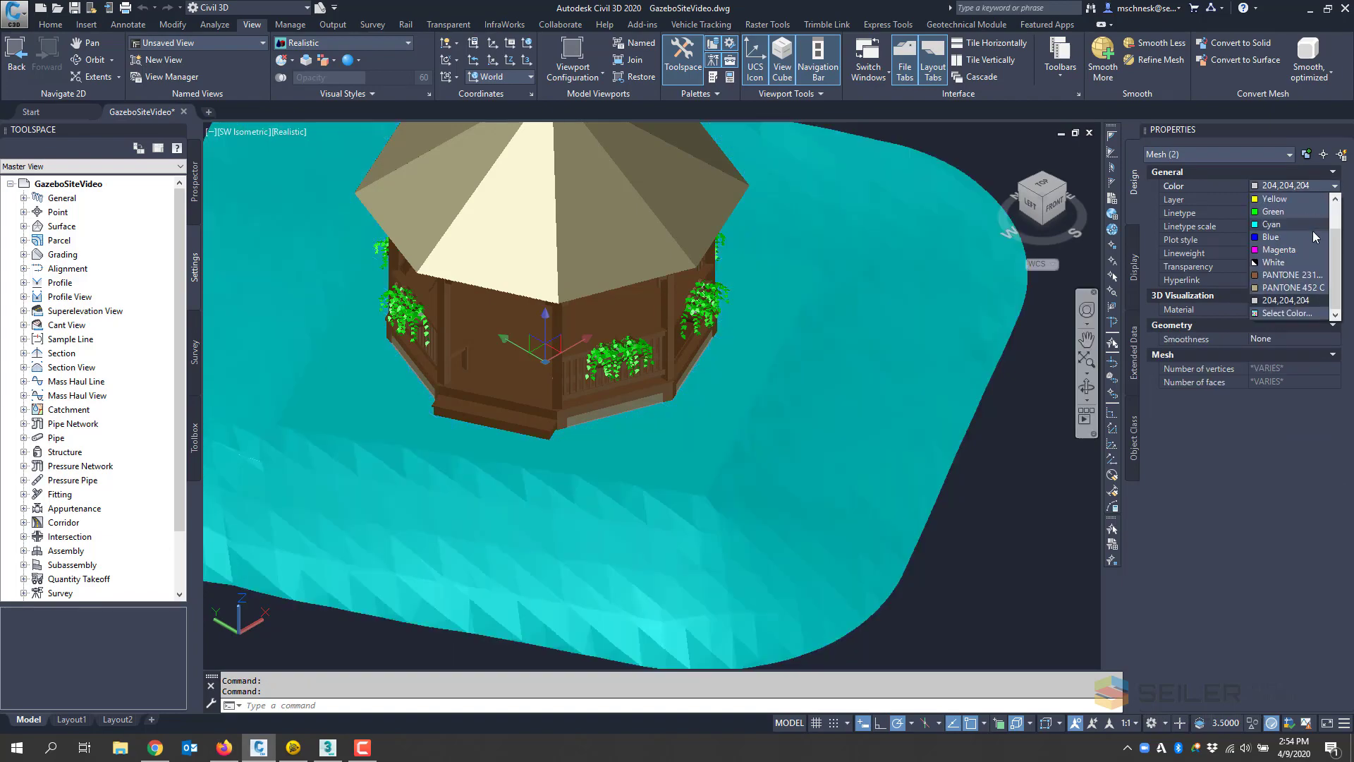
click(1290, 313)
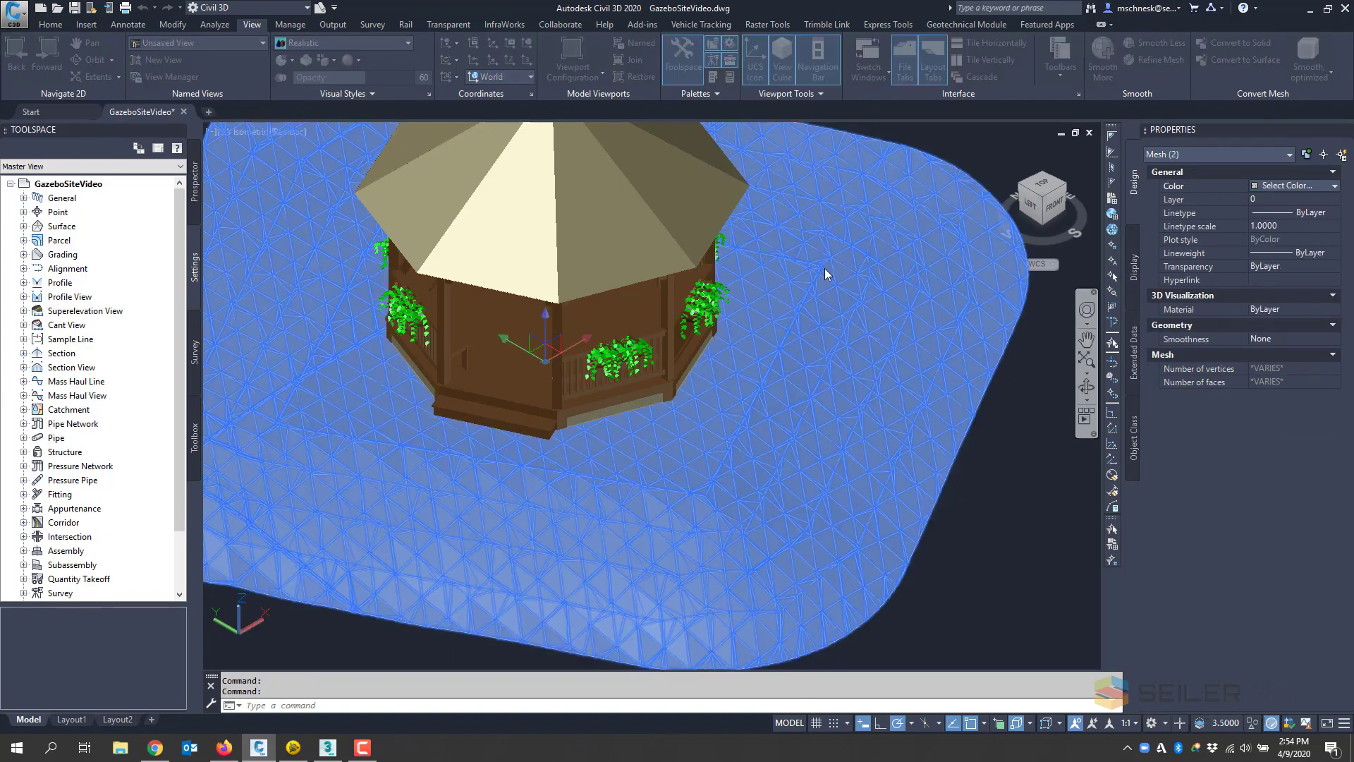
click(704, 157)
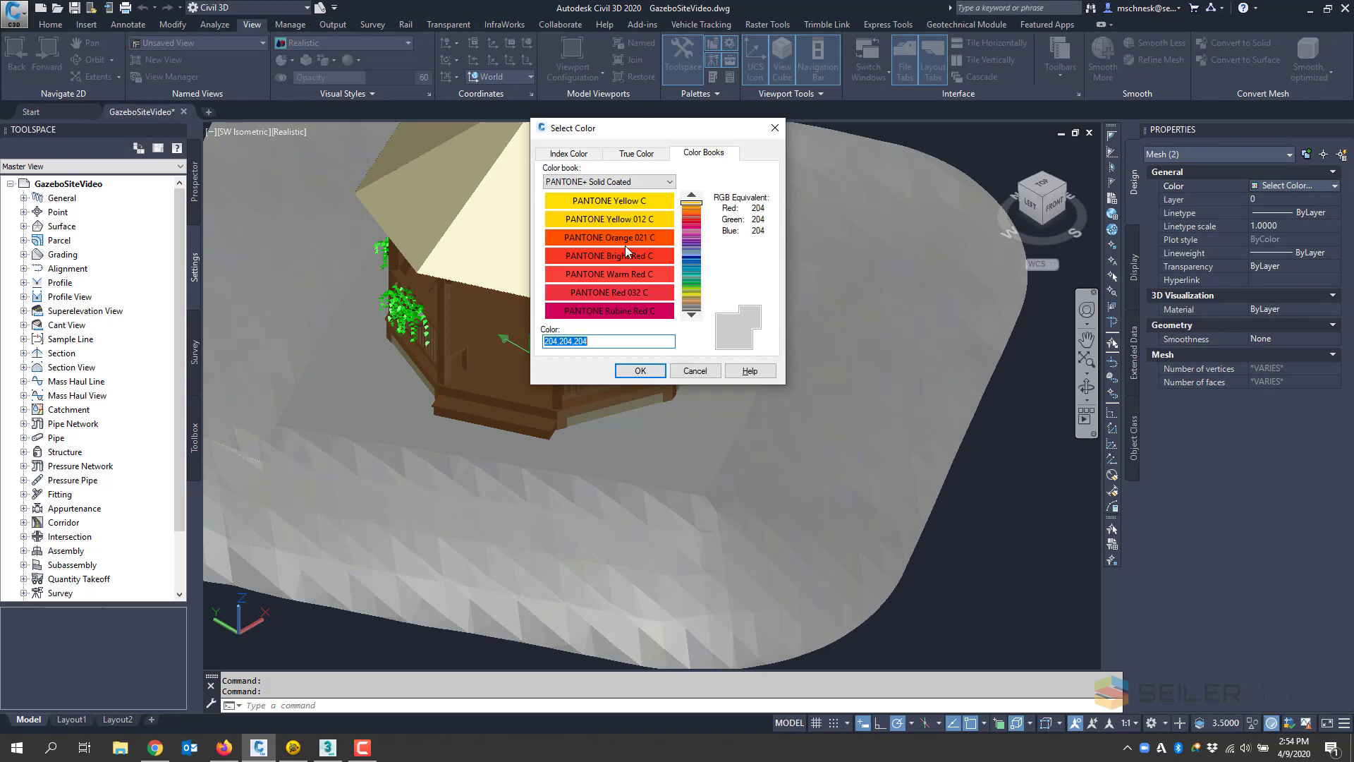
click(696, 276)
click(696, 285)
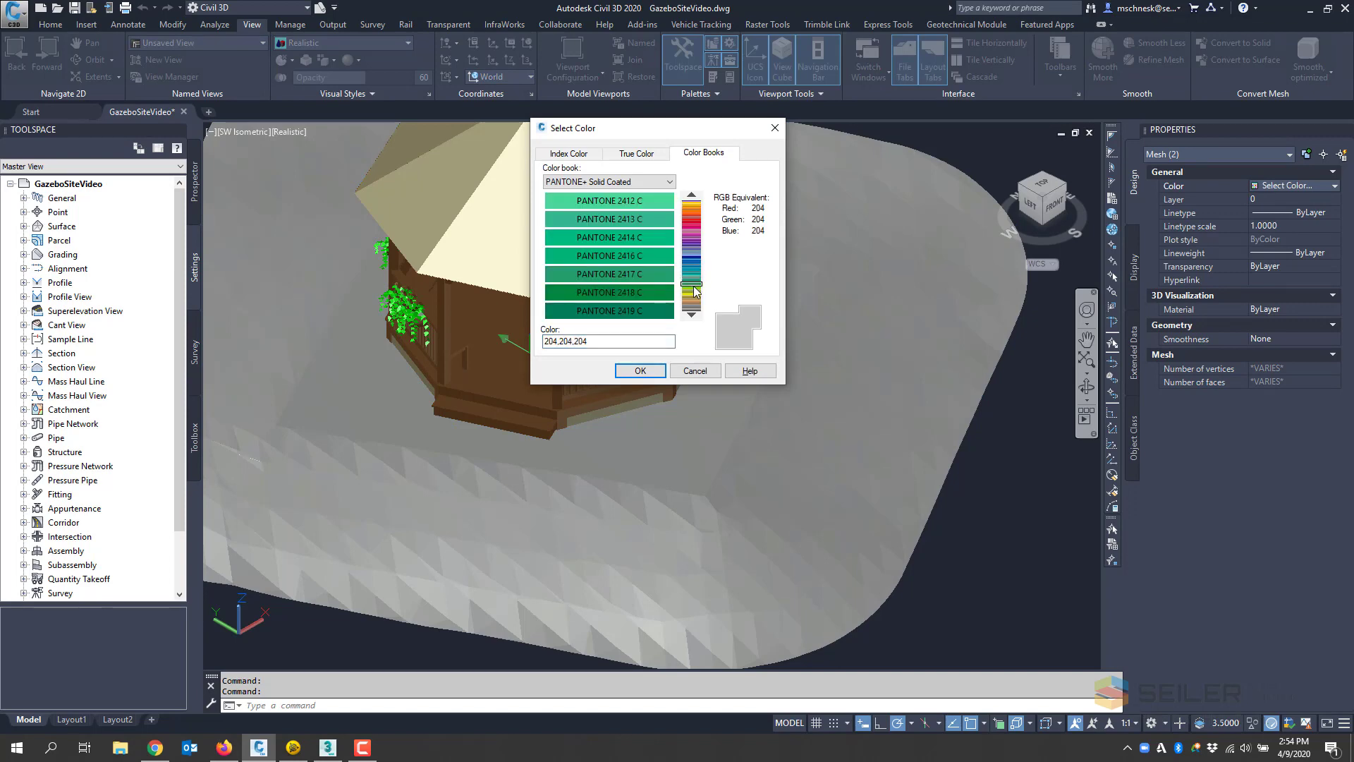
click(696, 292)
click(634, 273)
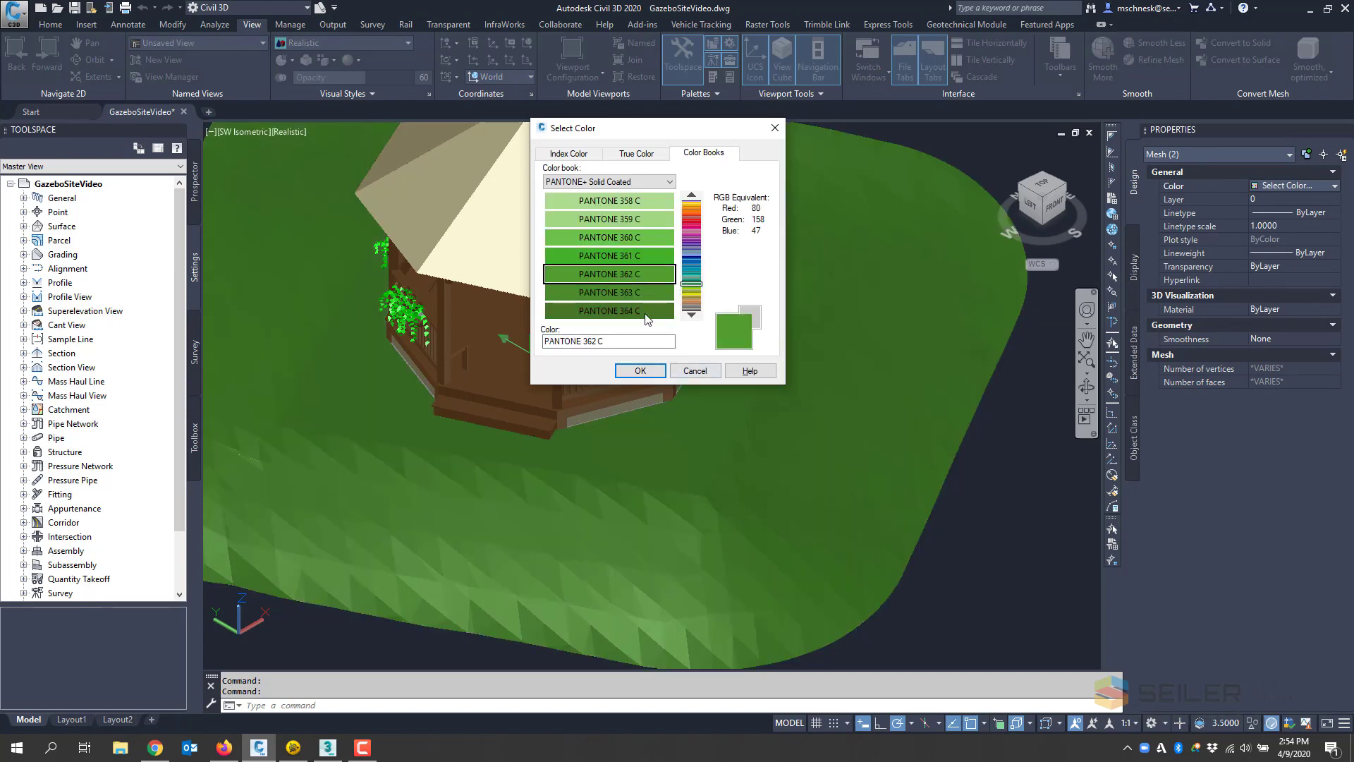
click(637, 292)
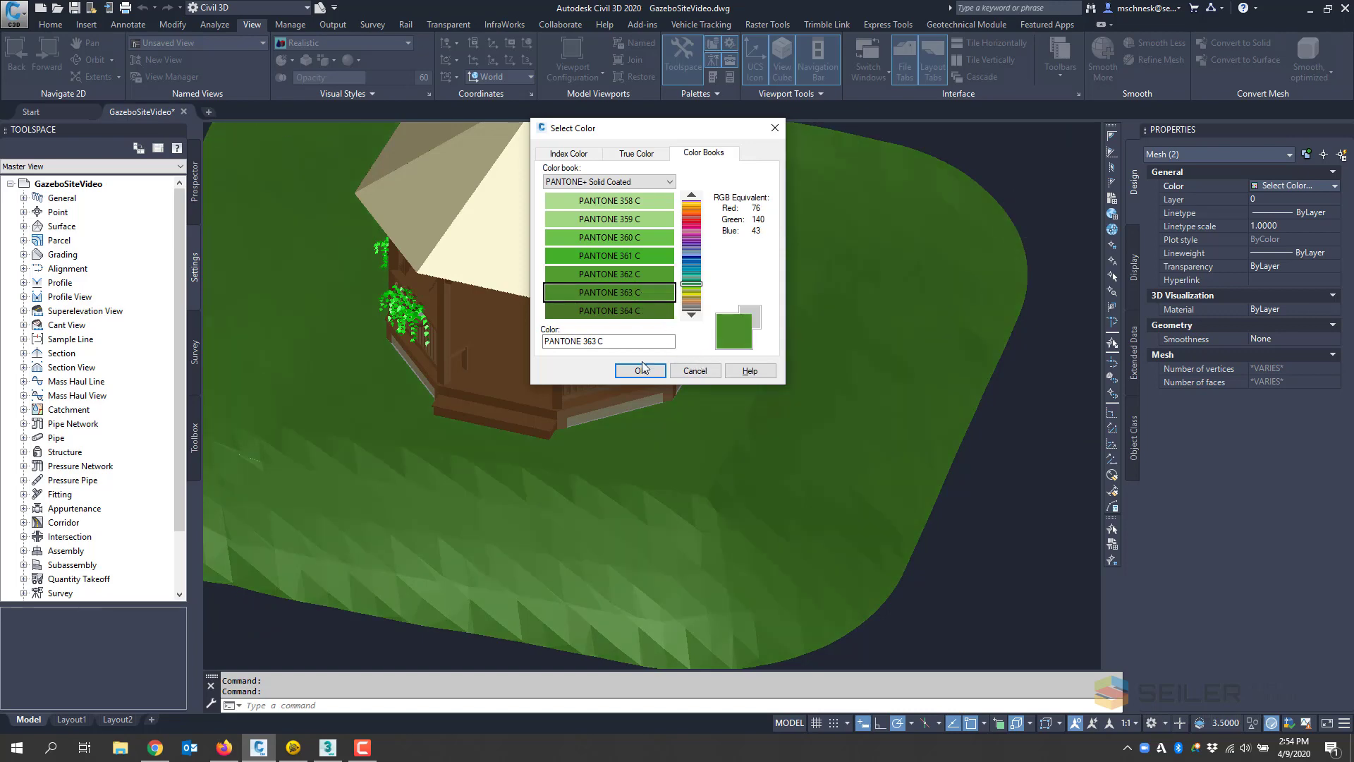
click(640, 370)
scroll(705, 367, down, 2)
key(Escape)
Step: Inspect the recolored gazebo and grass area up close and from several angles
scroll(845, 348, down, 5)
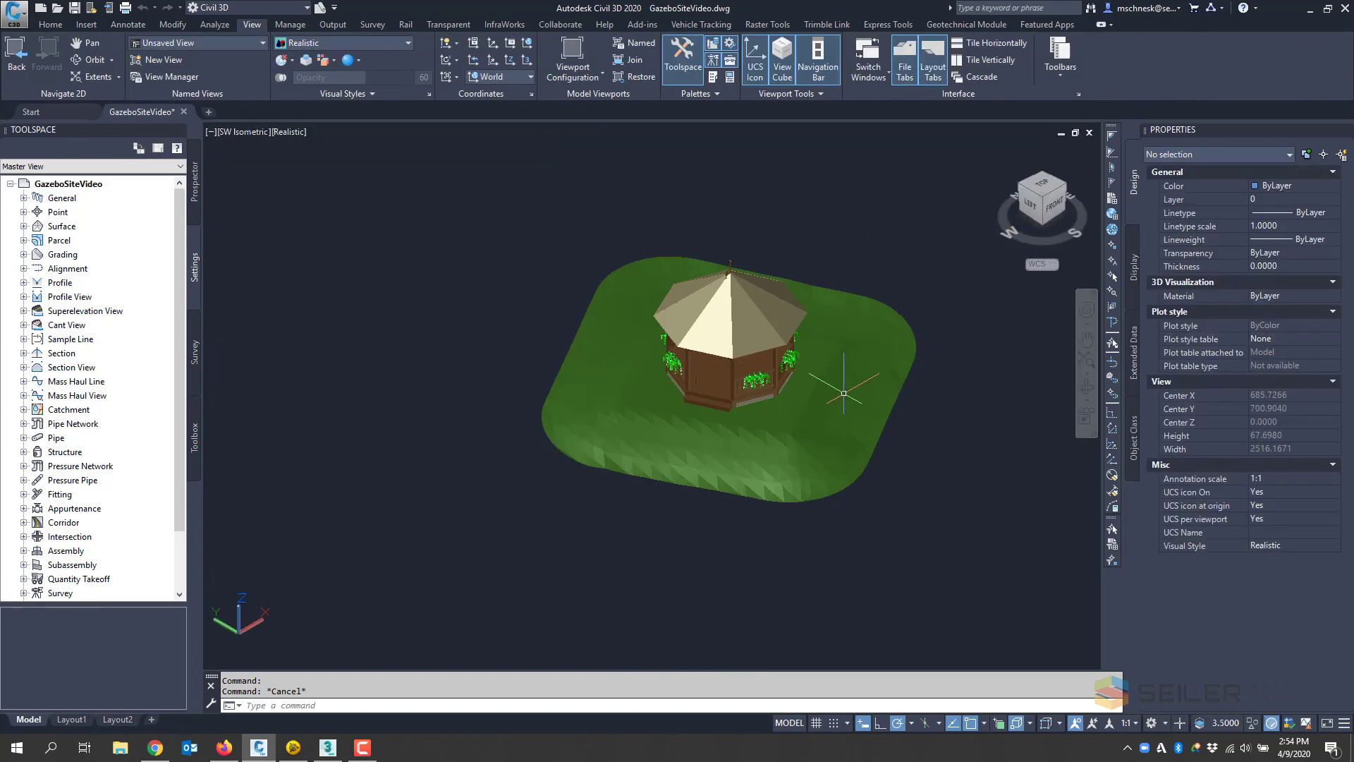
shift+middle_drag(845, 349, 775, 302)
scroll(765, 300, up, 8)
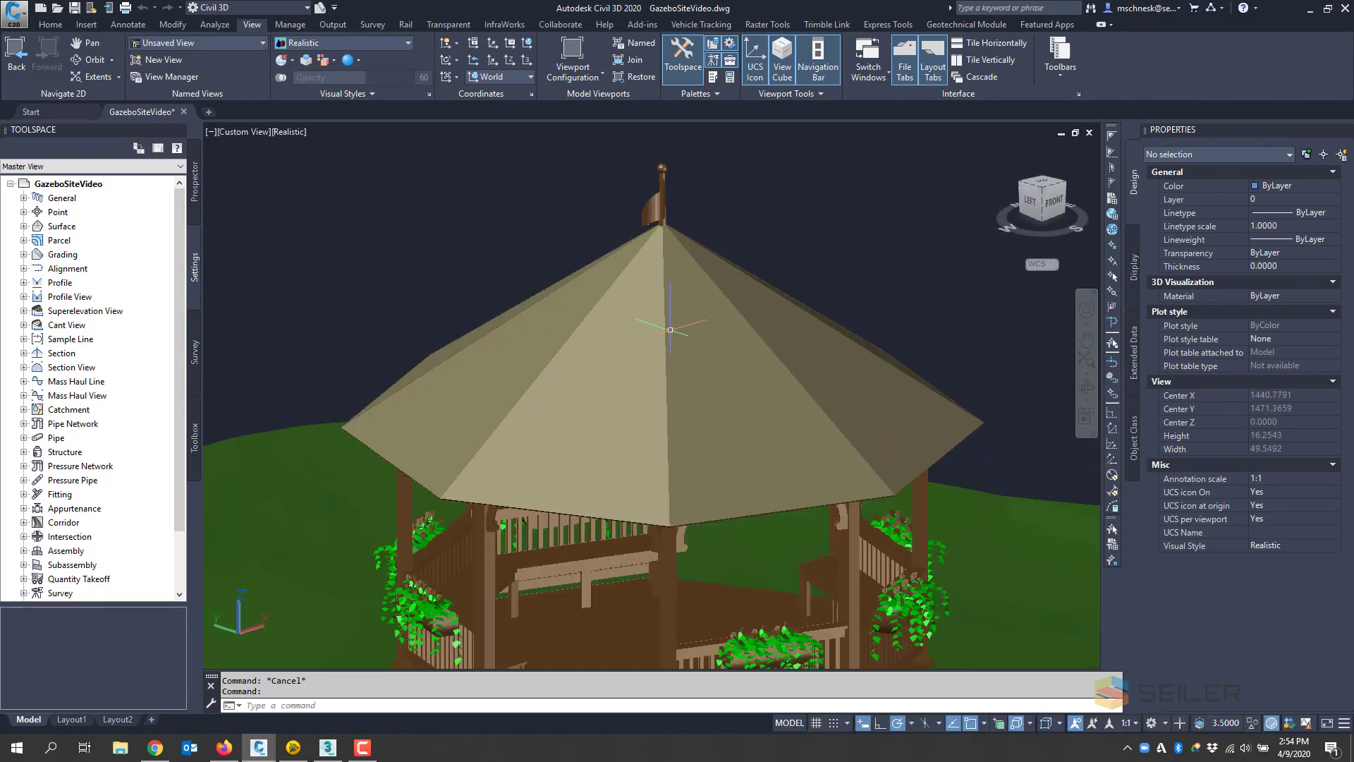
scroll(765, 300, down, 6)
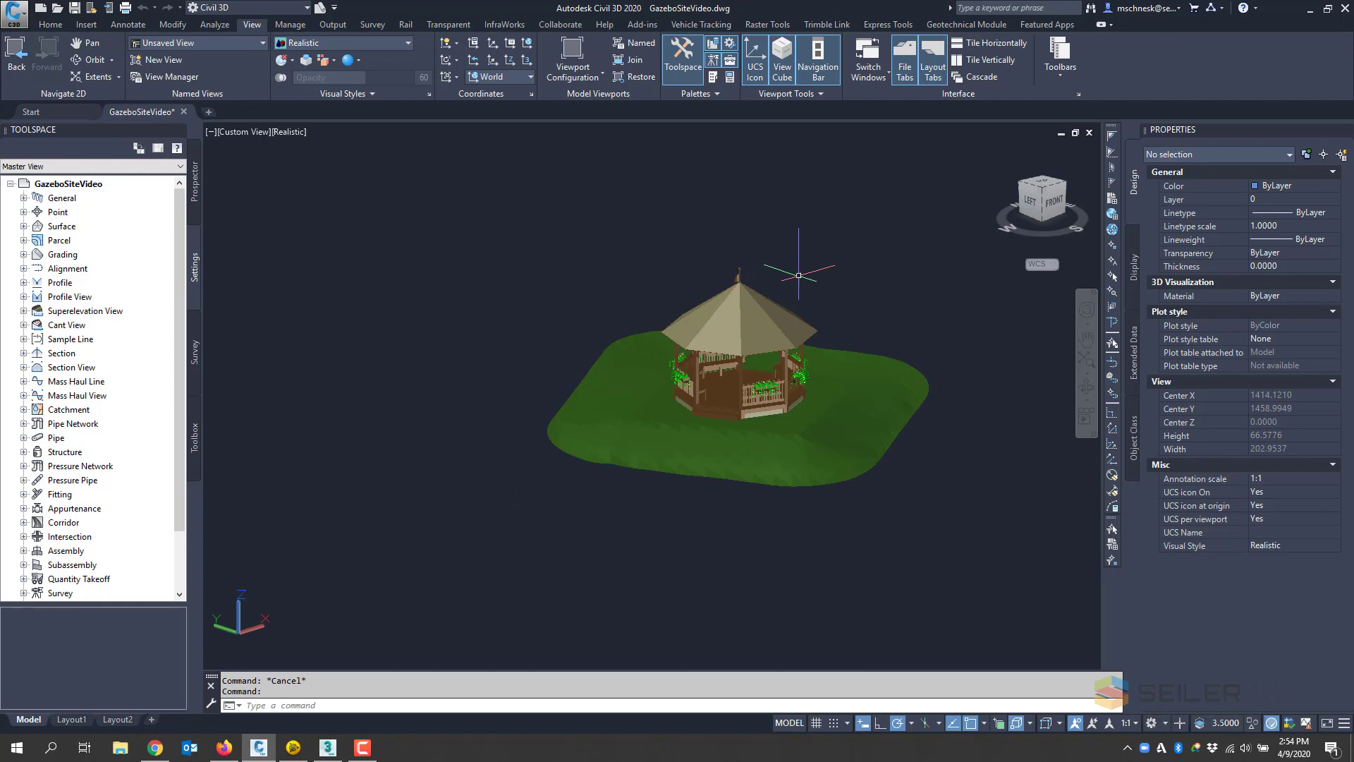
shift+middle_drag(799, 275, 730, 311)
scroll(772, 348, up, 5)
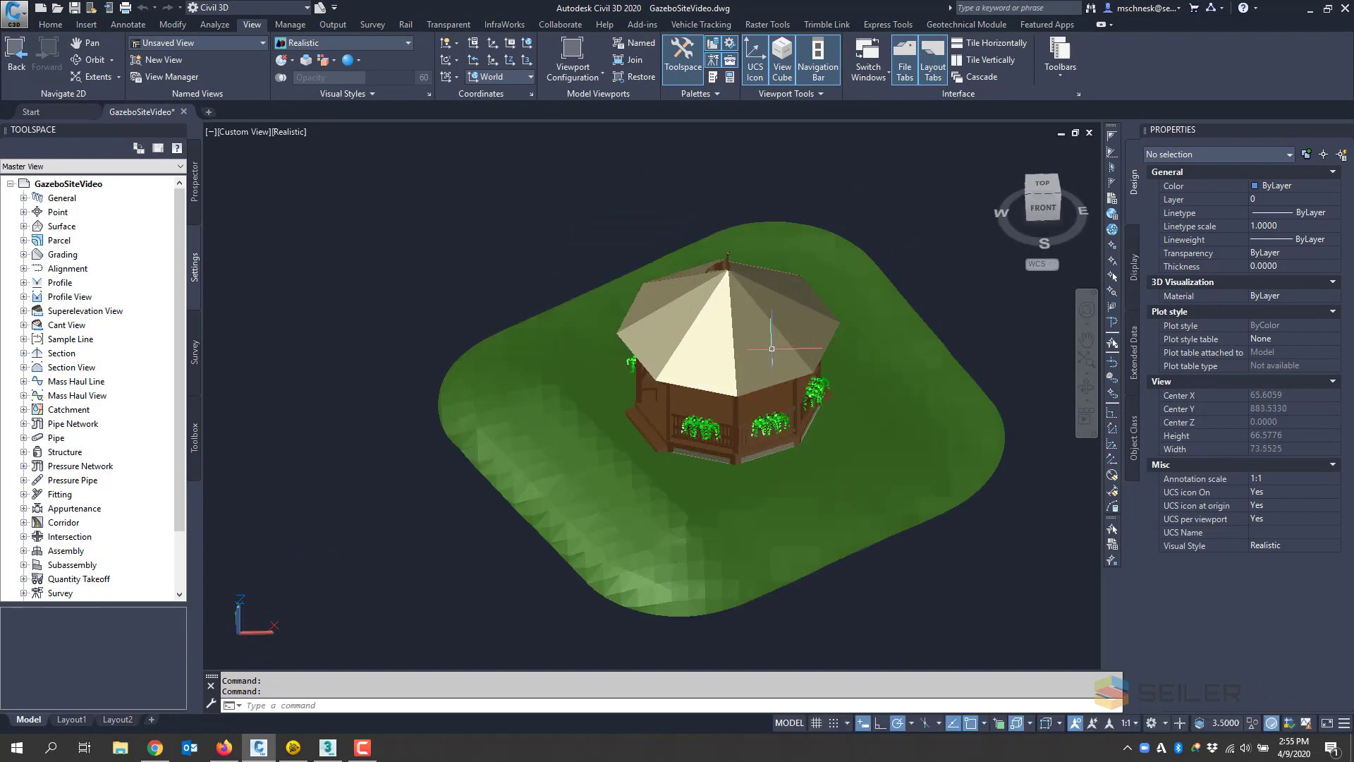
scroll(772, 348, down, 3)
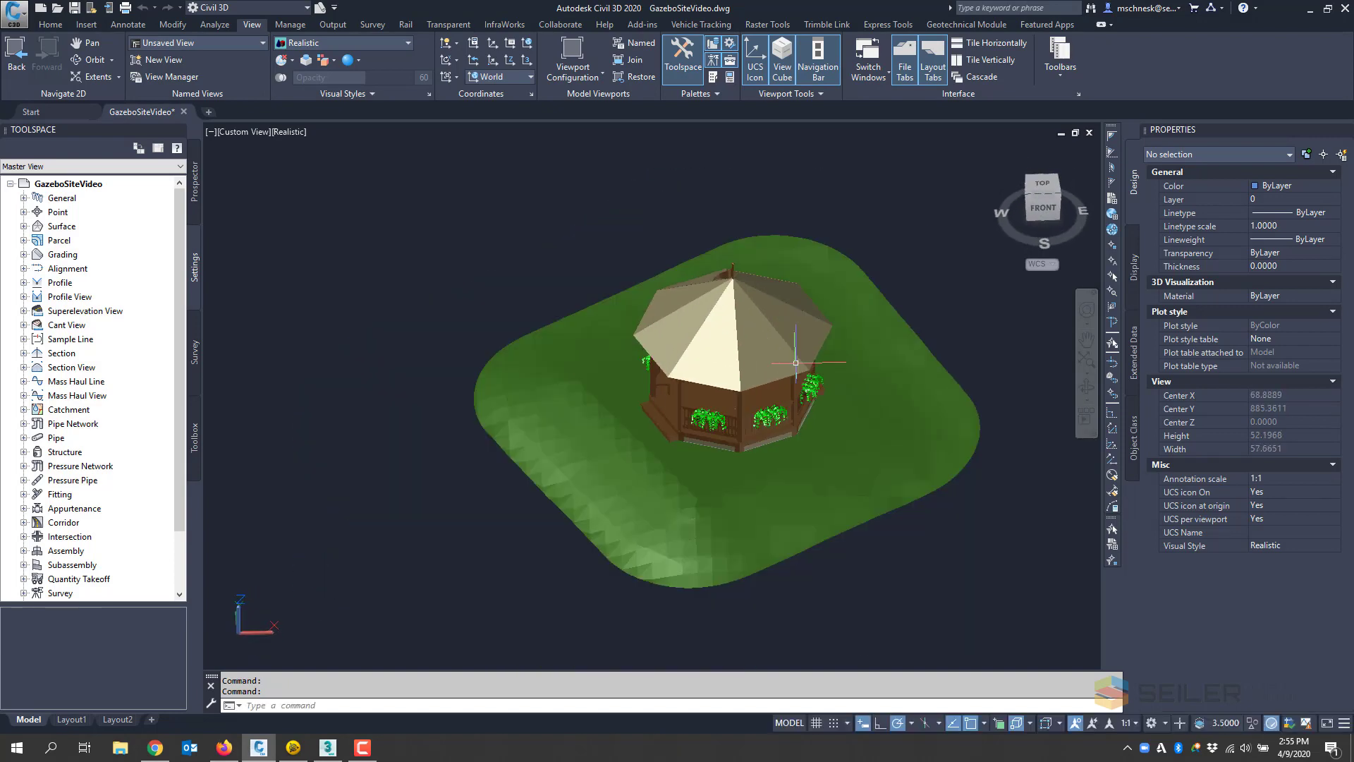
Step: Add the Dynamic UCS and Gizmo controls to the status bar
click(1345, 724)
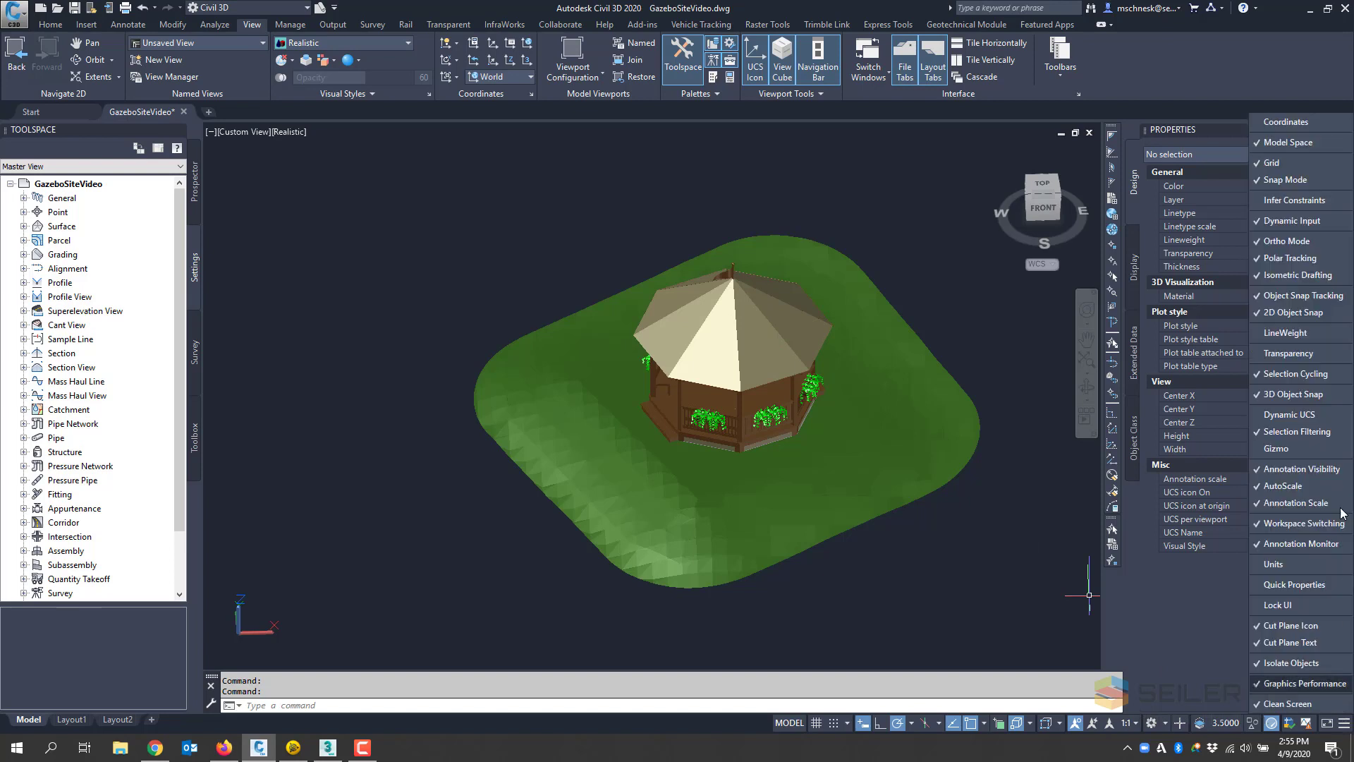
click(1291, 417)
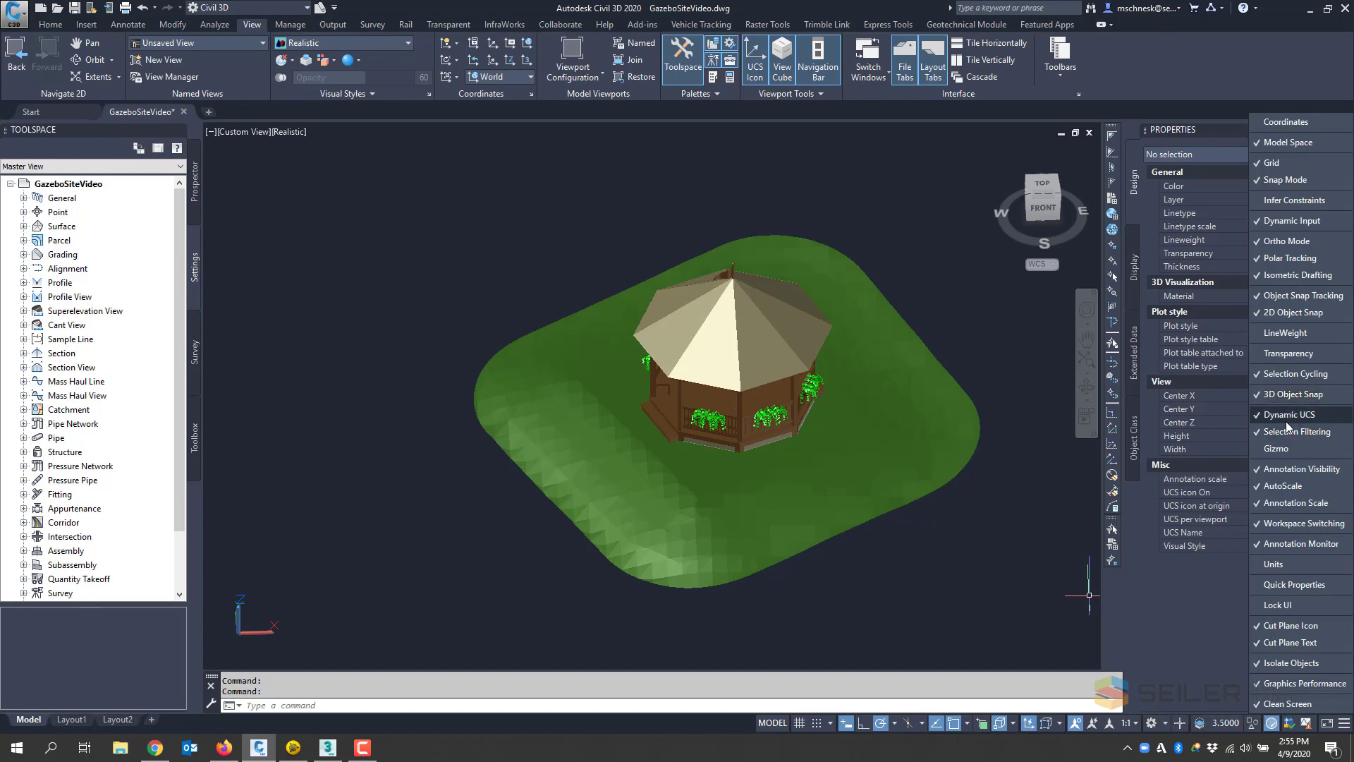
click(1280, 450)
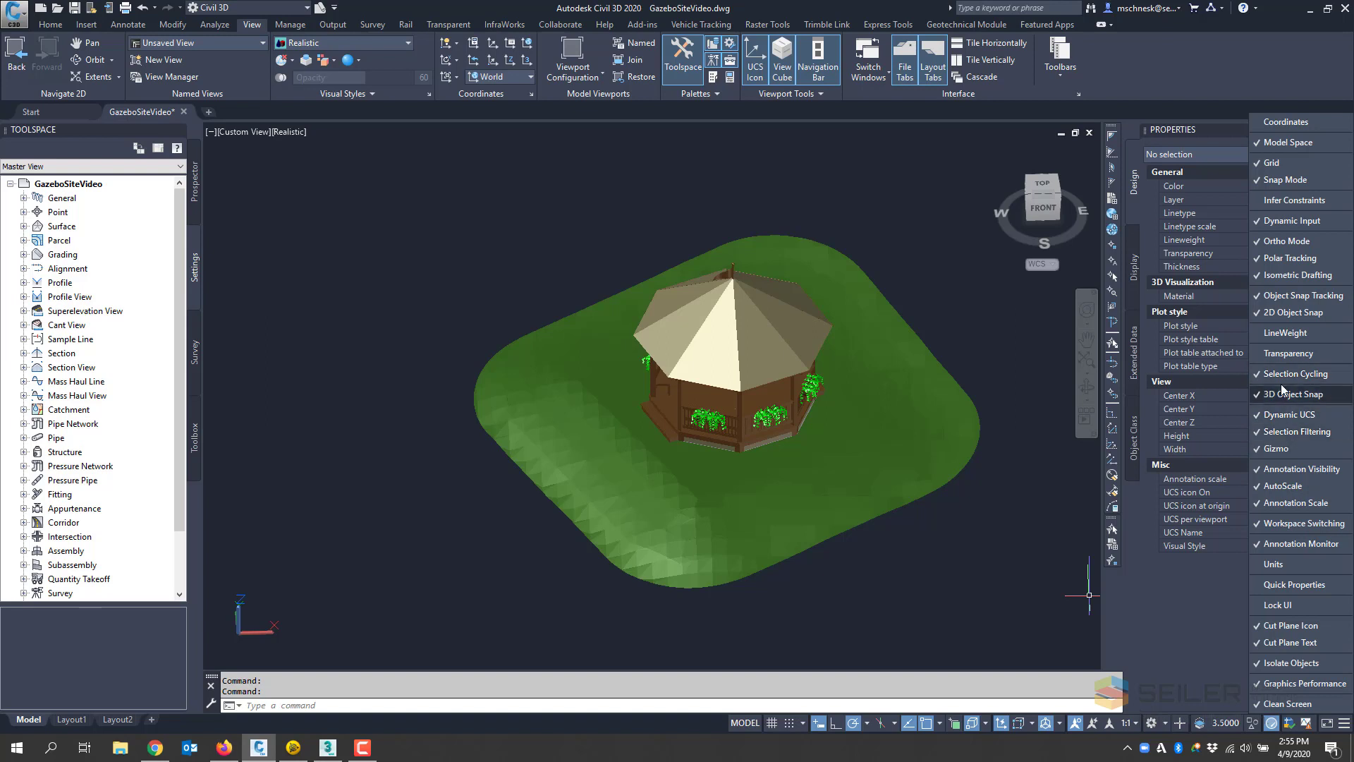
click(991, 598)
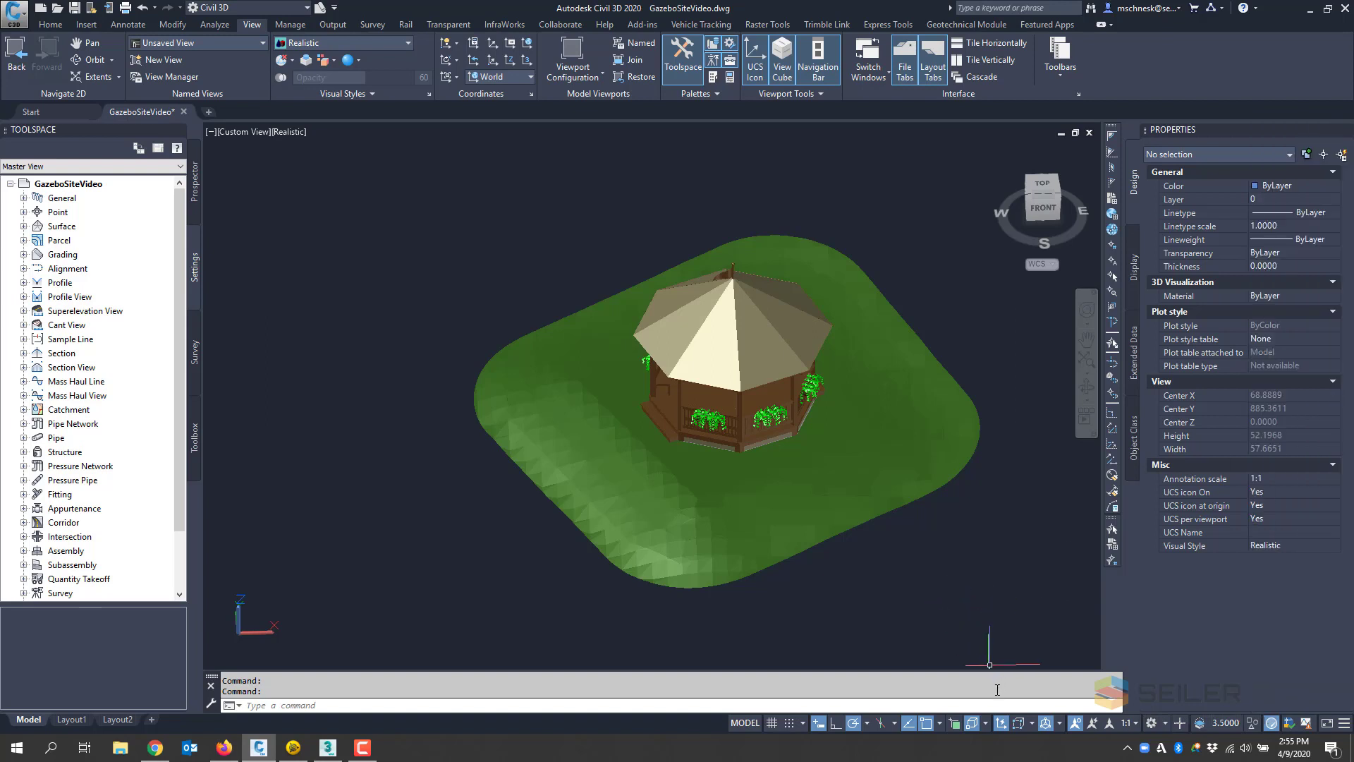
click(976, 724)
click(986, 724)
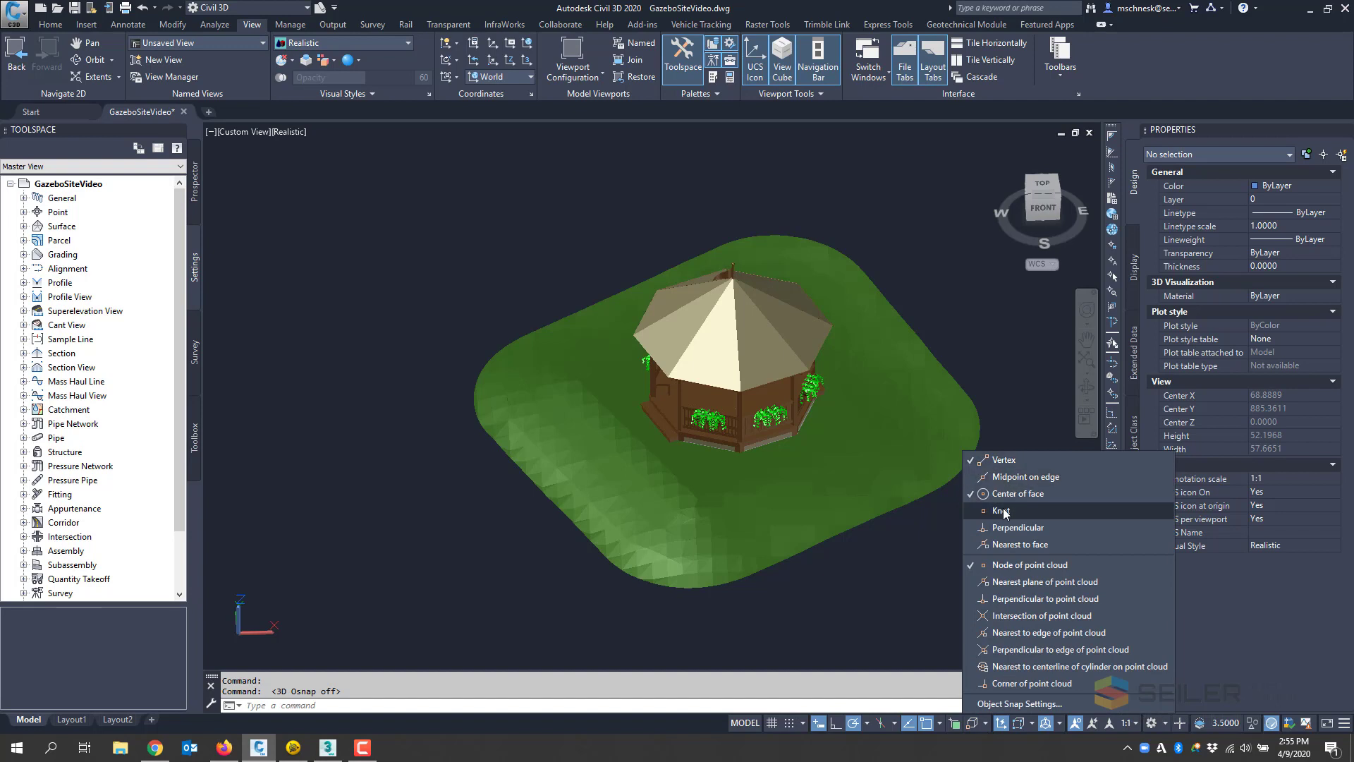
click(981, 725)
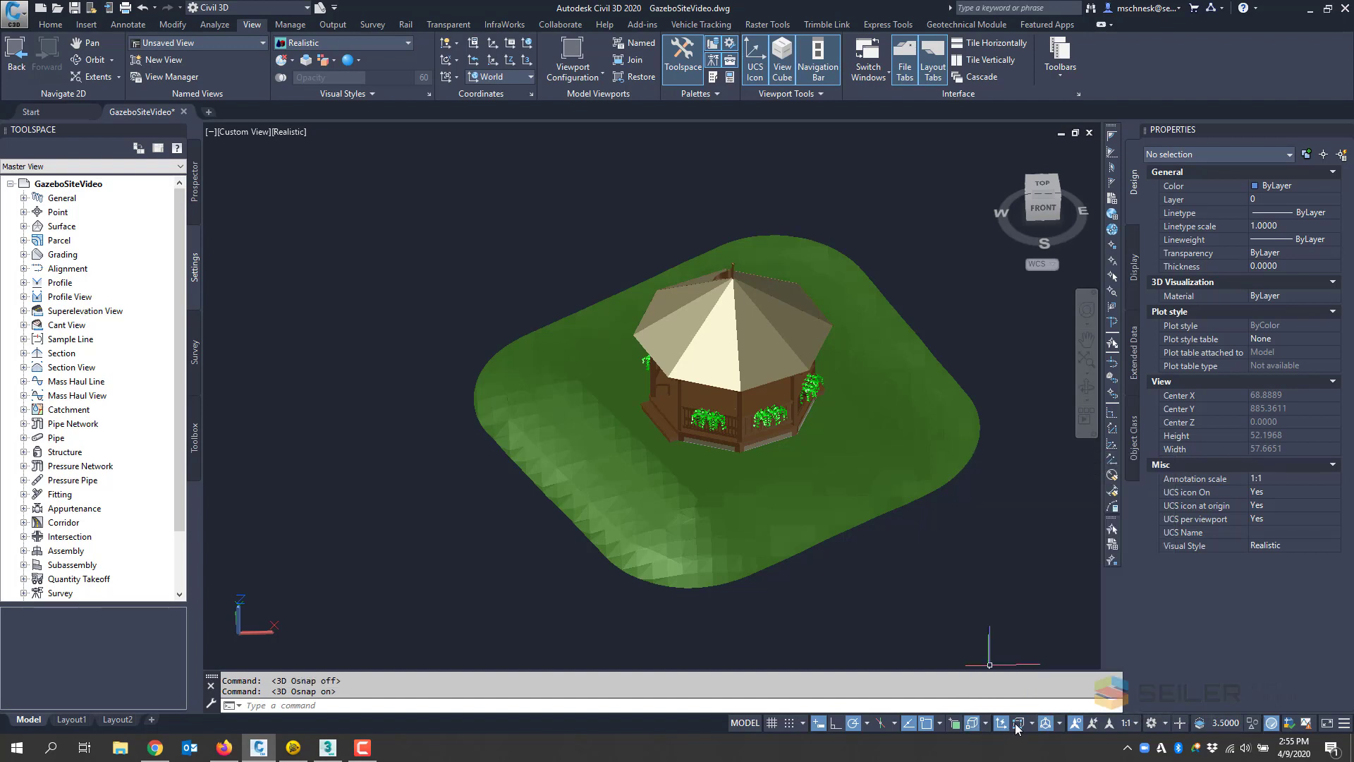
Step: Set the subobject selection filter to Face after trying a selection of the whole roof mesh
scroll(747, 338, up, 4)
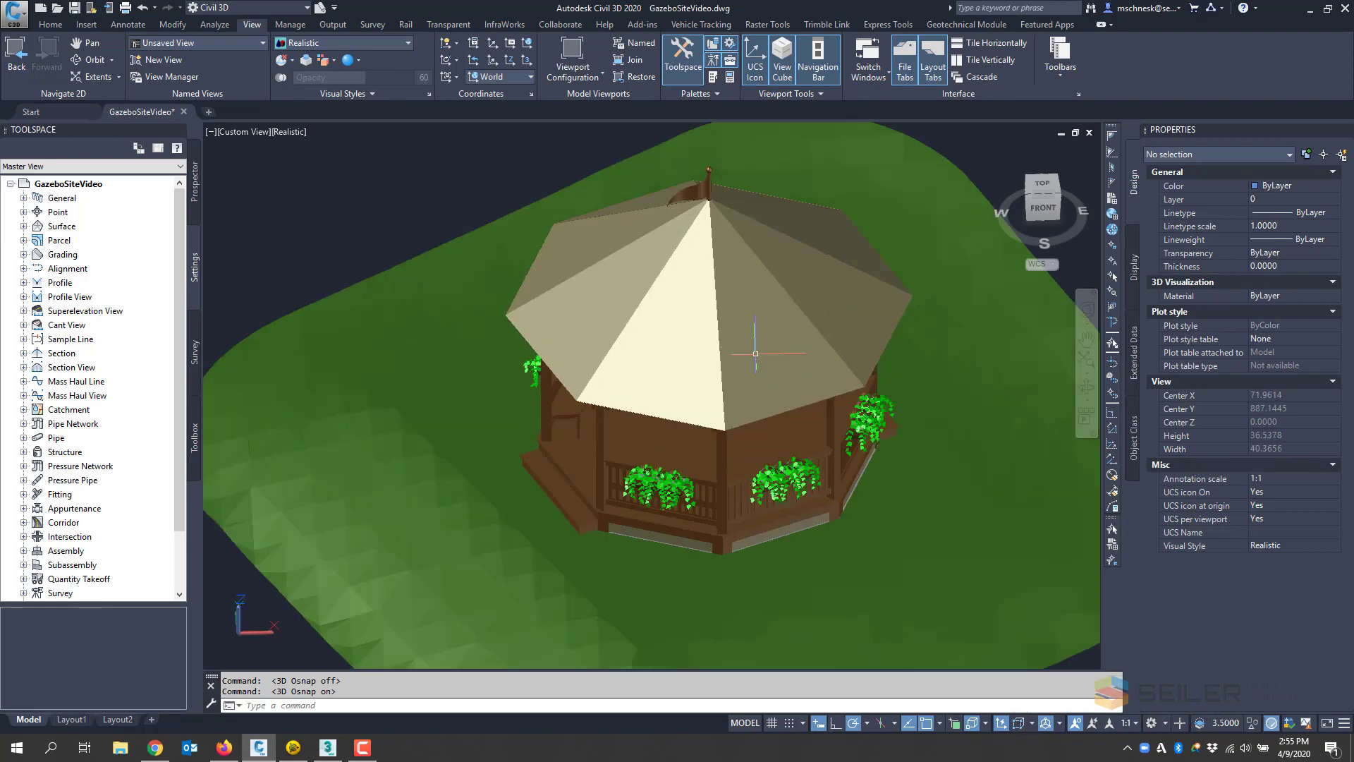
click(734, 327)
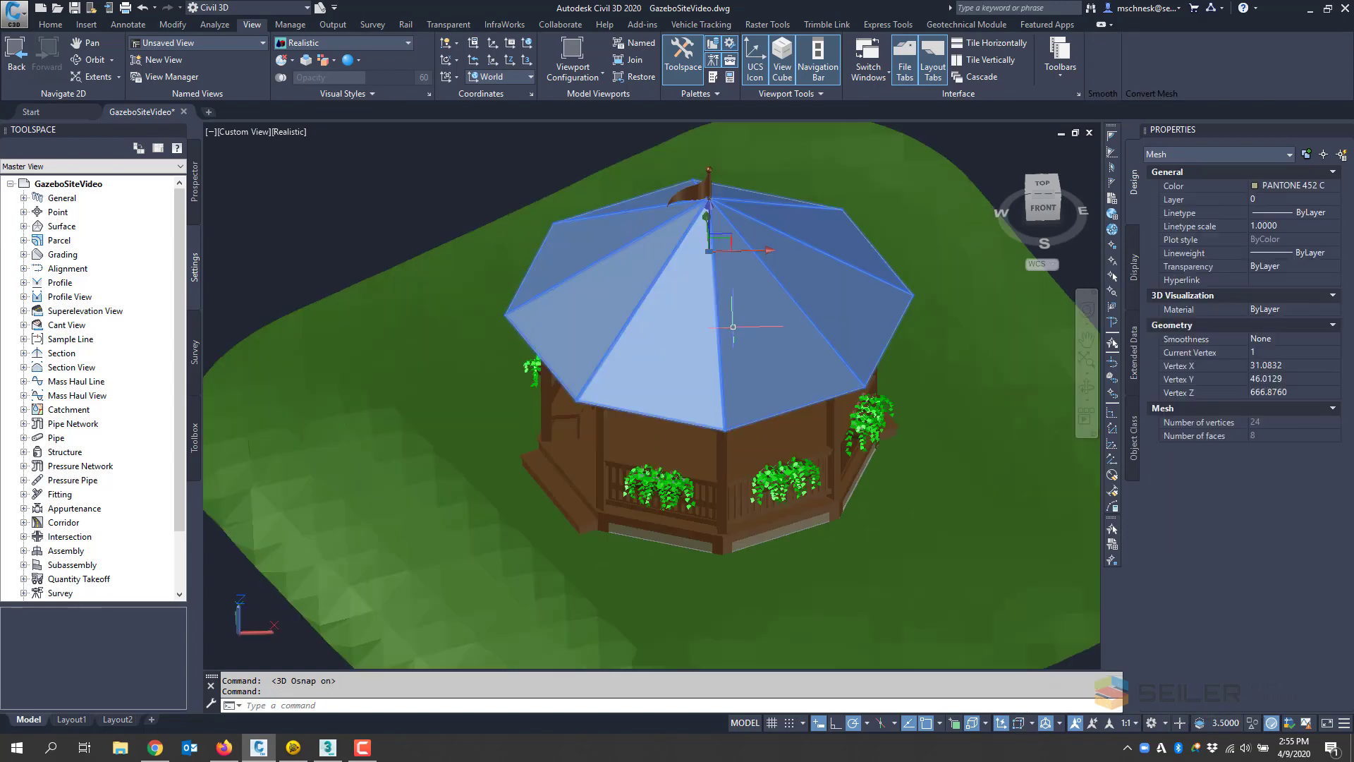
key(Escape)
click(1032, 724)
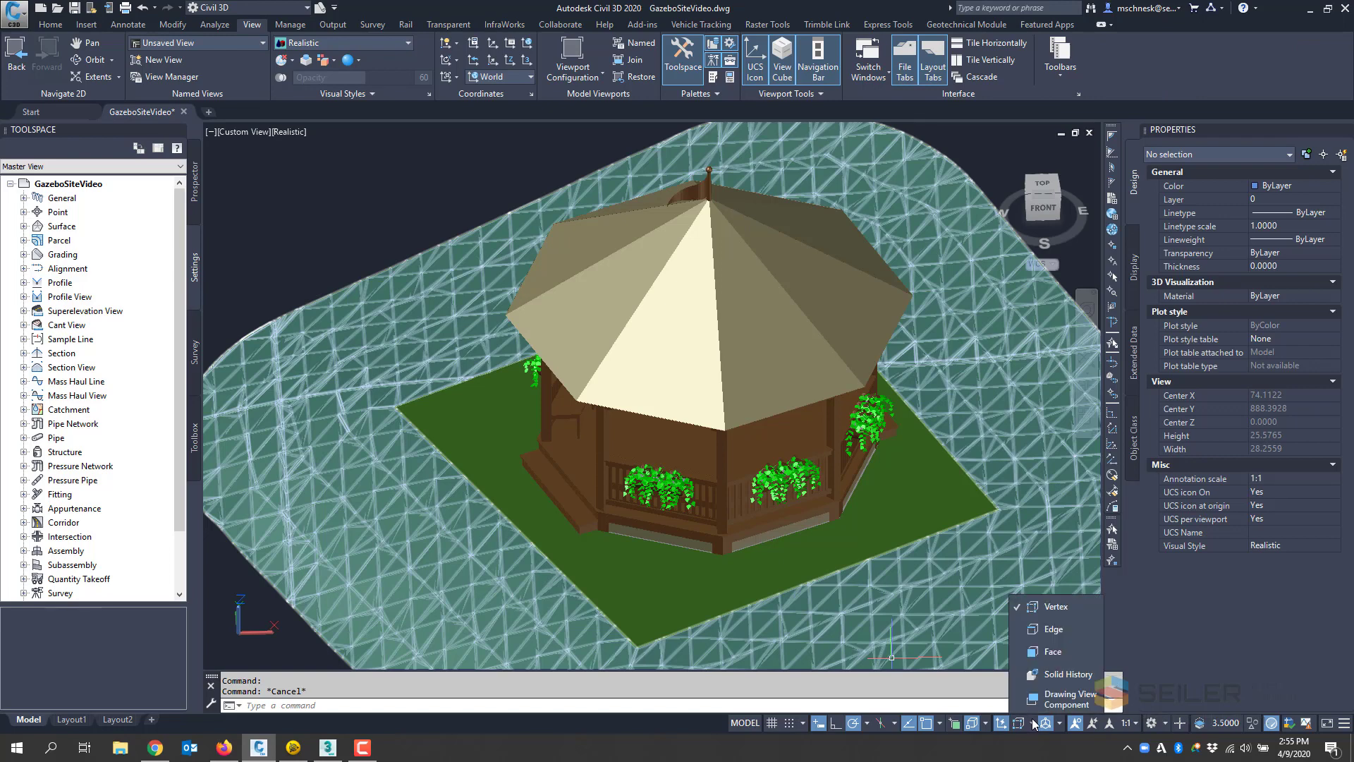
click(1043, 660)
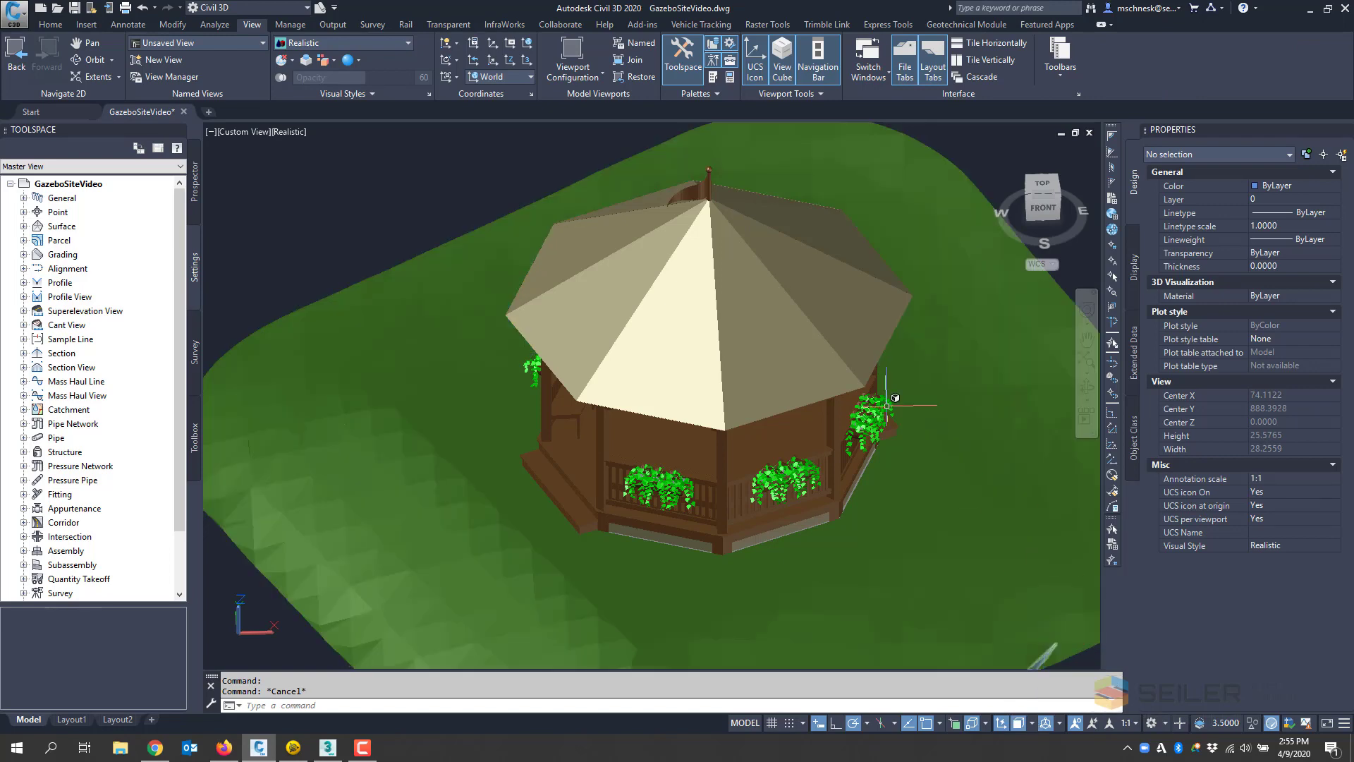
Step: Select a single face of the gazebo's roof to try out the face filter, and clear the selection
click(772, 330)
scroll(729, 497, down, 2)
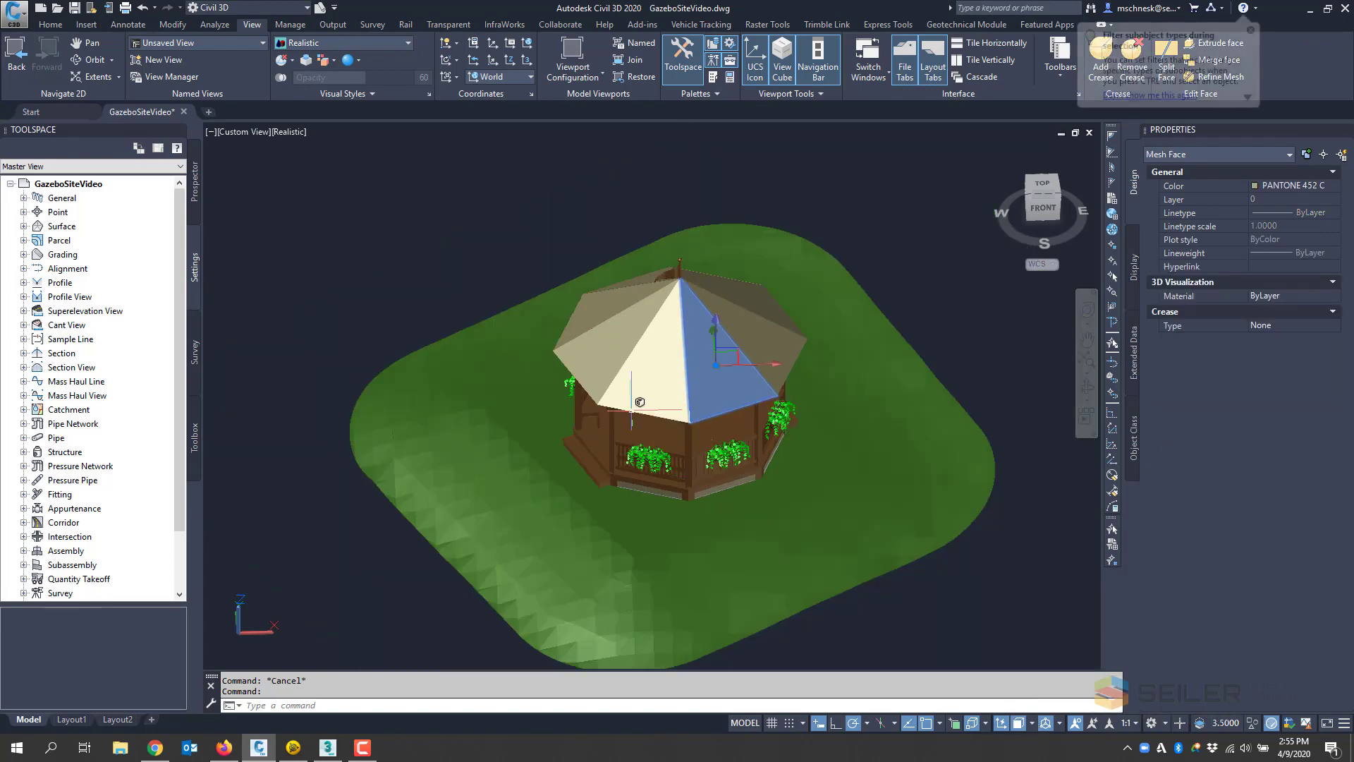
scroll(665, 276, up, 5)
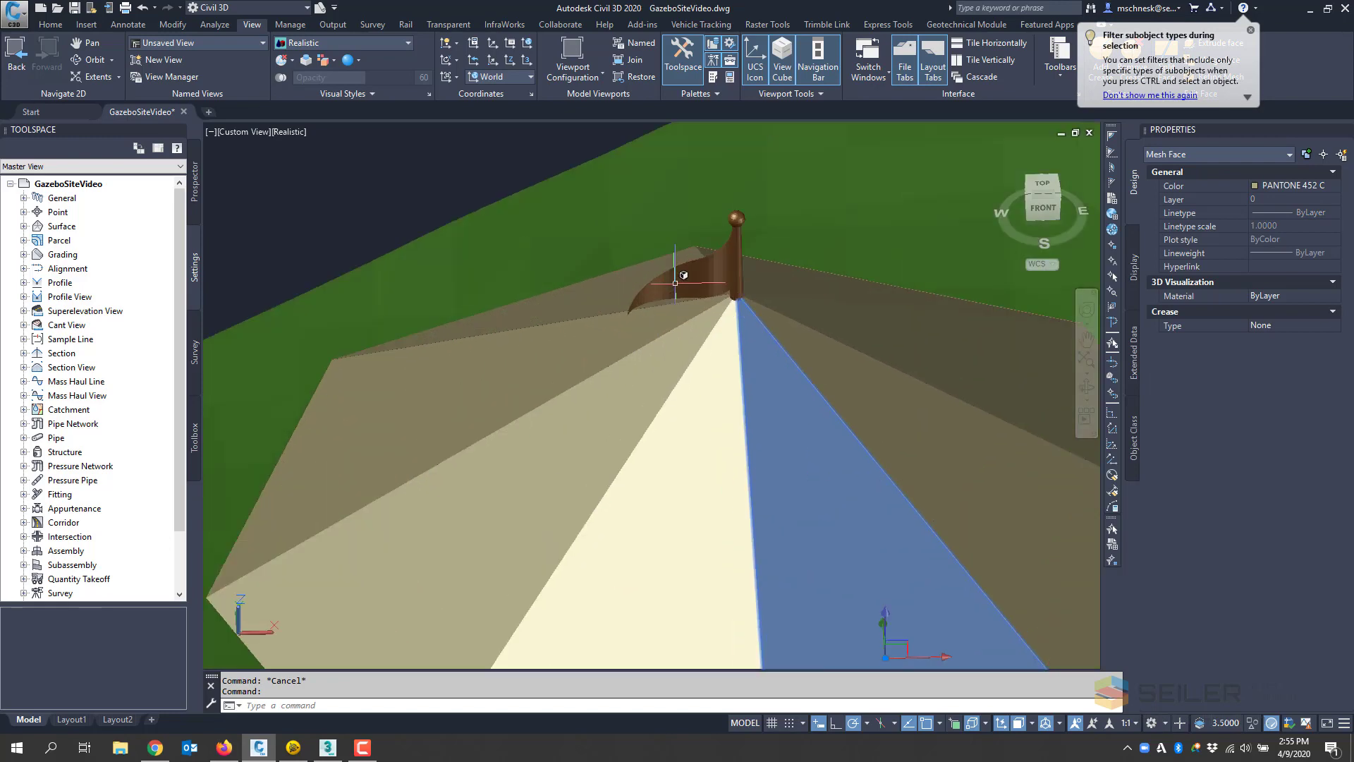
shift+middle_drag(663, 277, 734, 219)
key(Escape)
key(Escape)
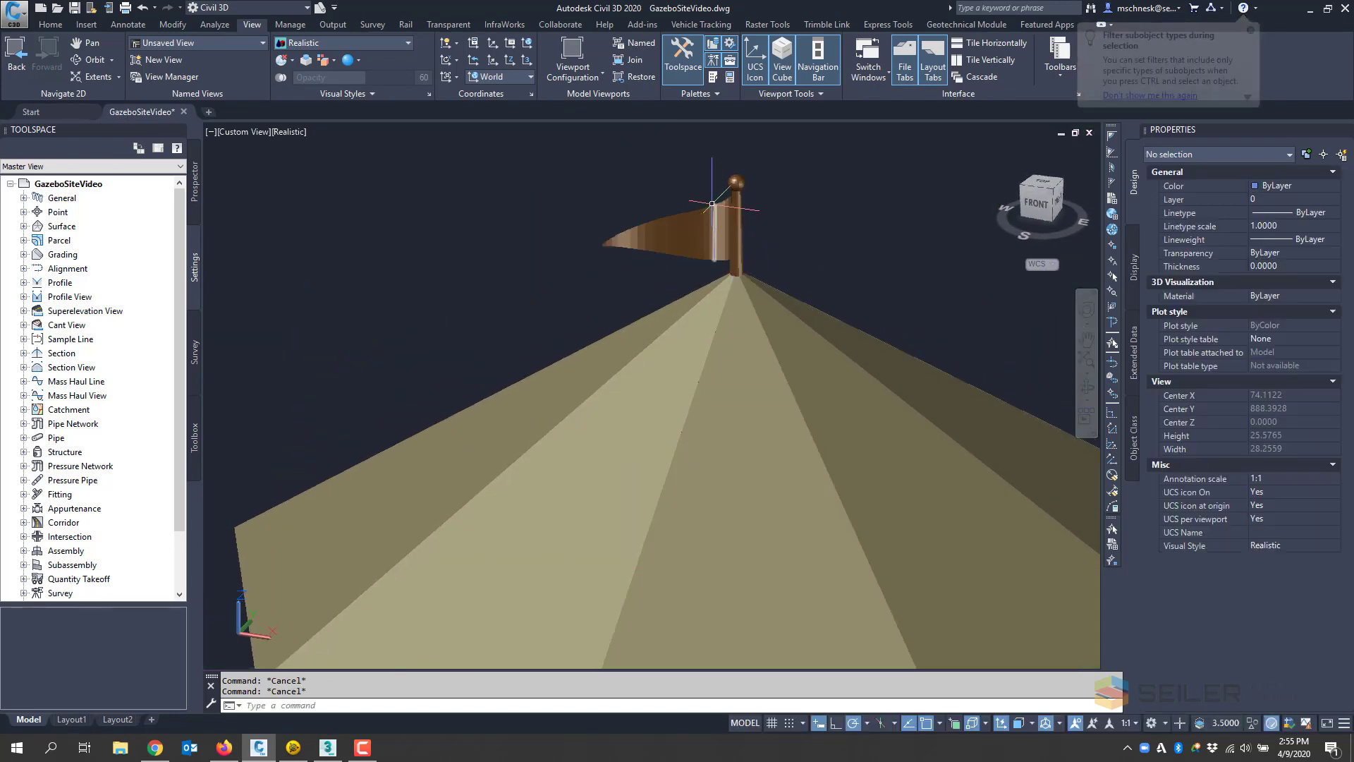
Step: Try to select the flag at the roof's peak with a crossing window
scroll(726, 205, up, 2)
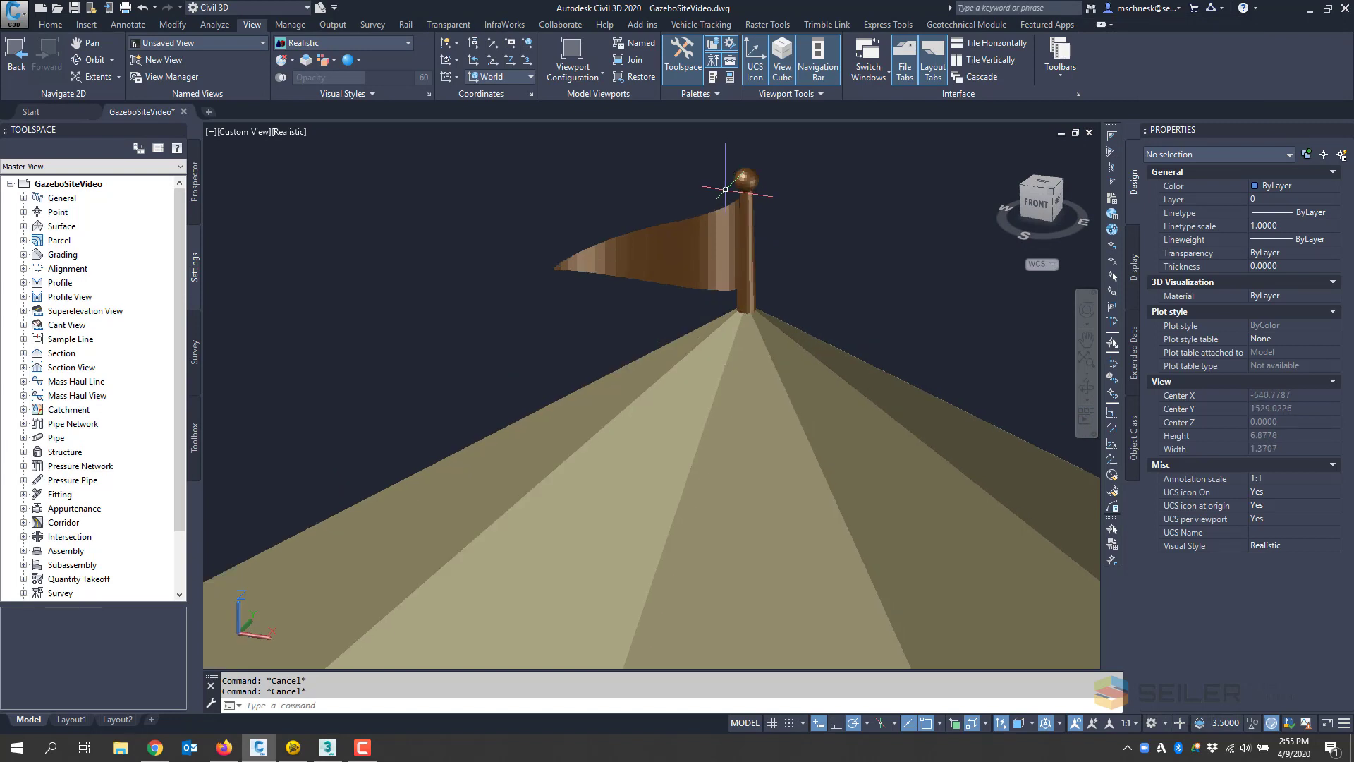
scroll(727, 191, up, 1)
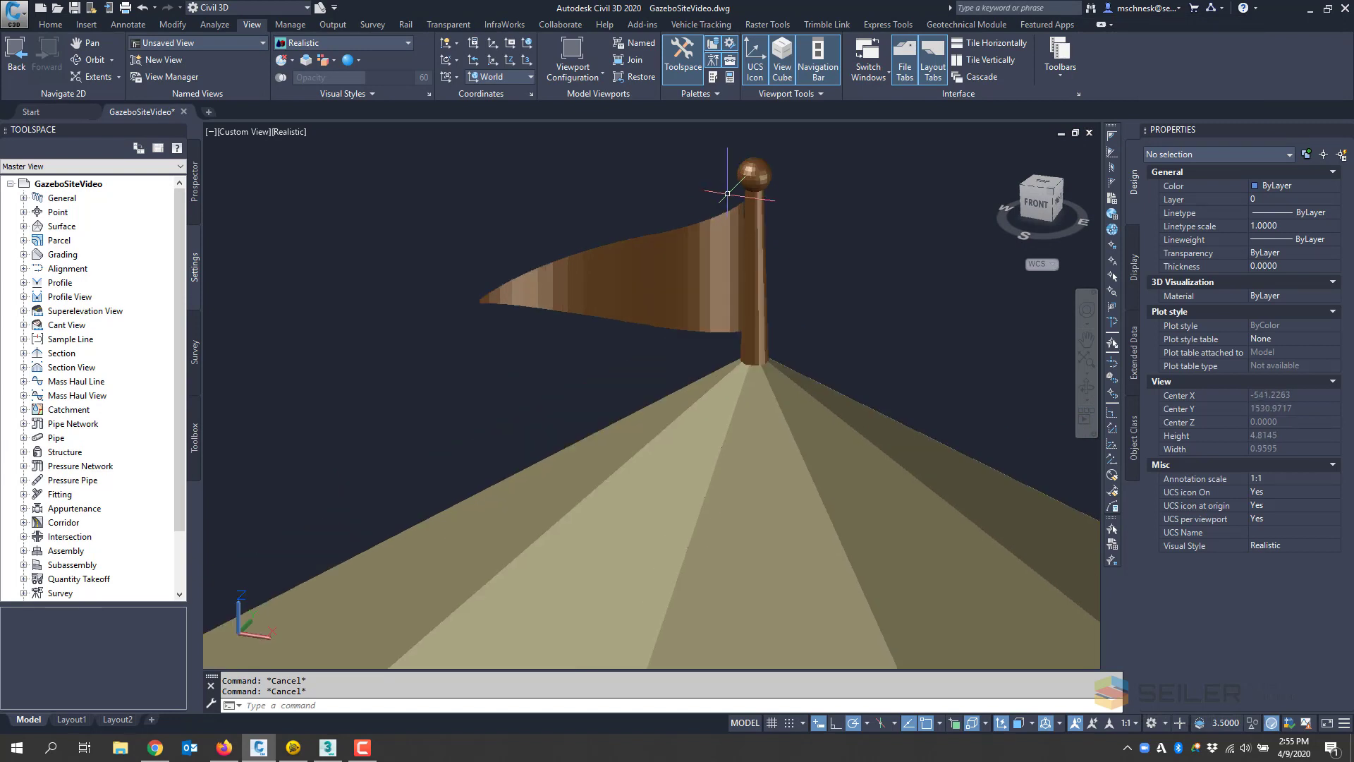
click(727, 195)
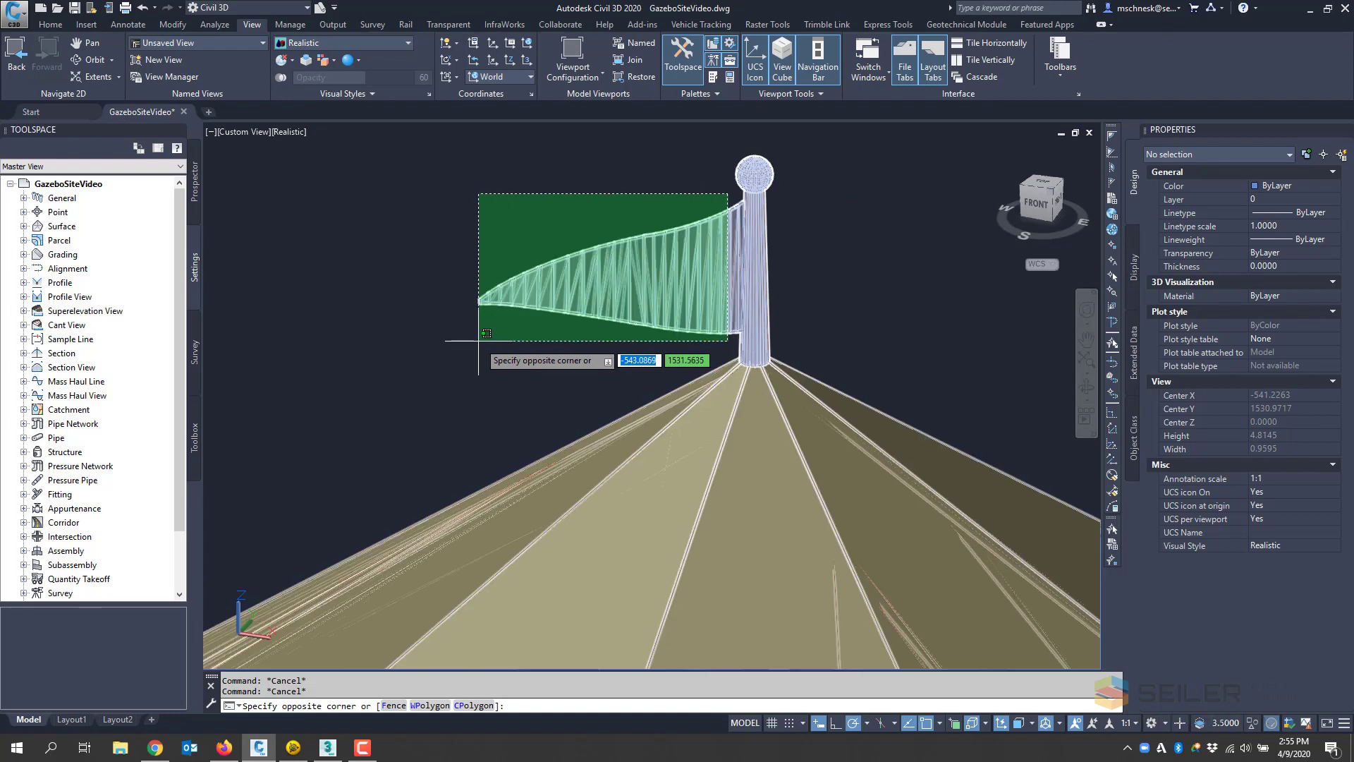
key(Escape)
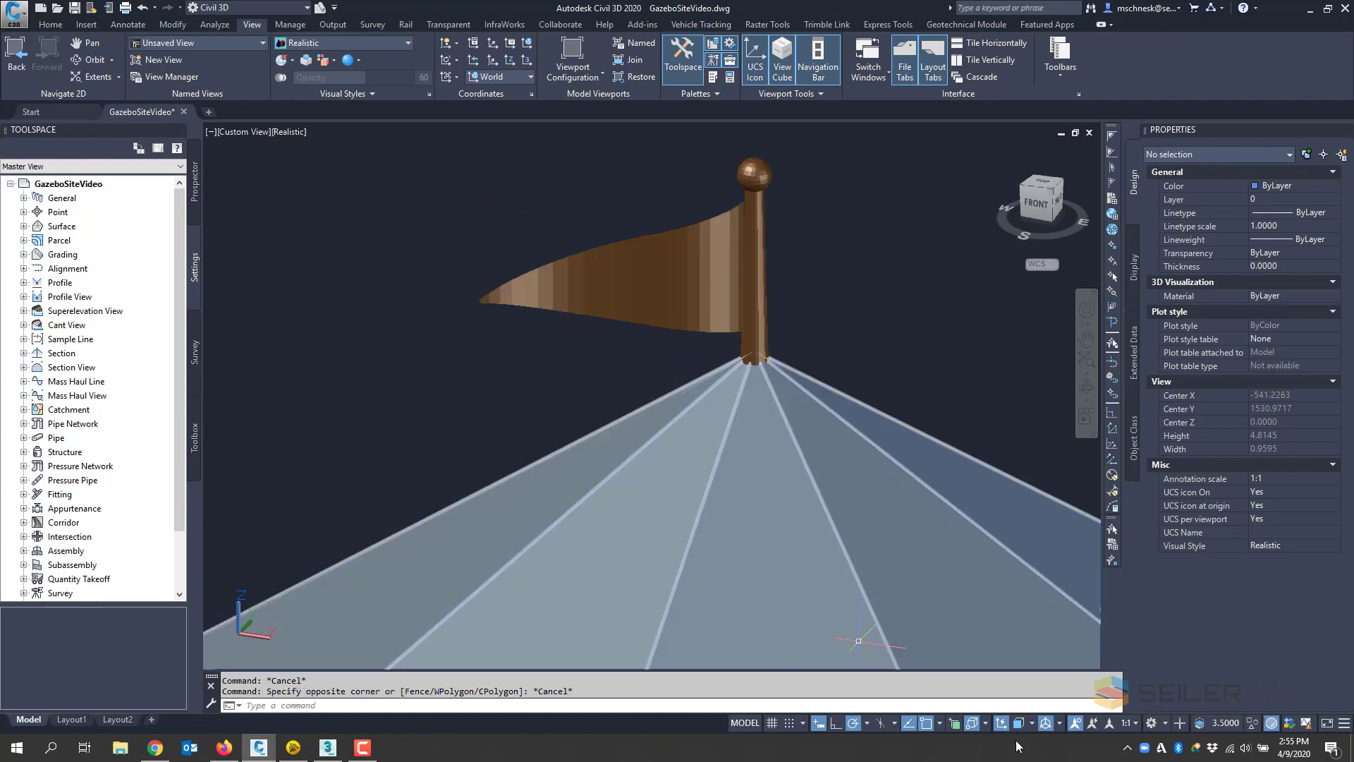
Step: Reactivate face filtering, select all mesh faces of the flag at the roof's peak without its pole, and set their color to Red
click(1019, 727)
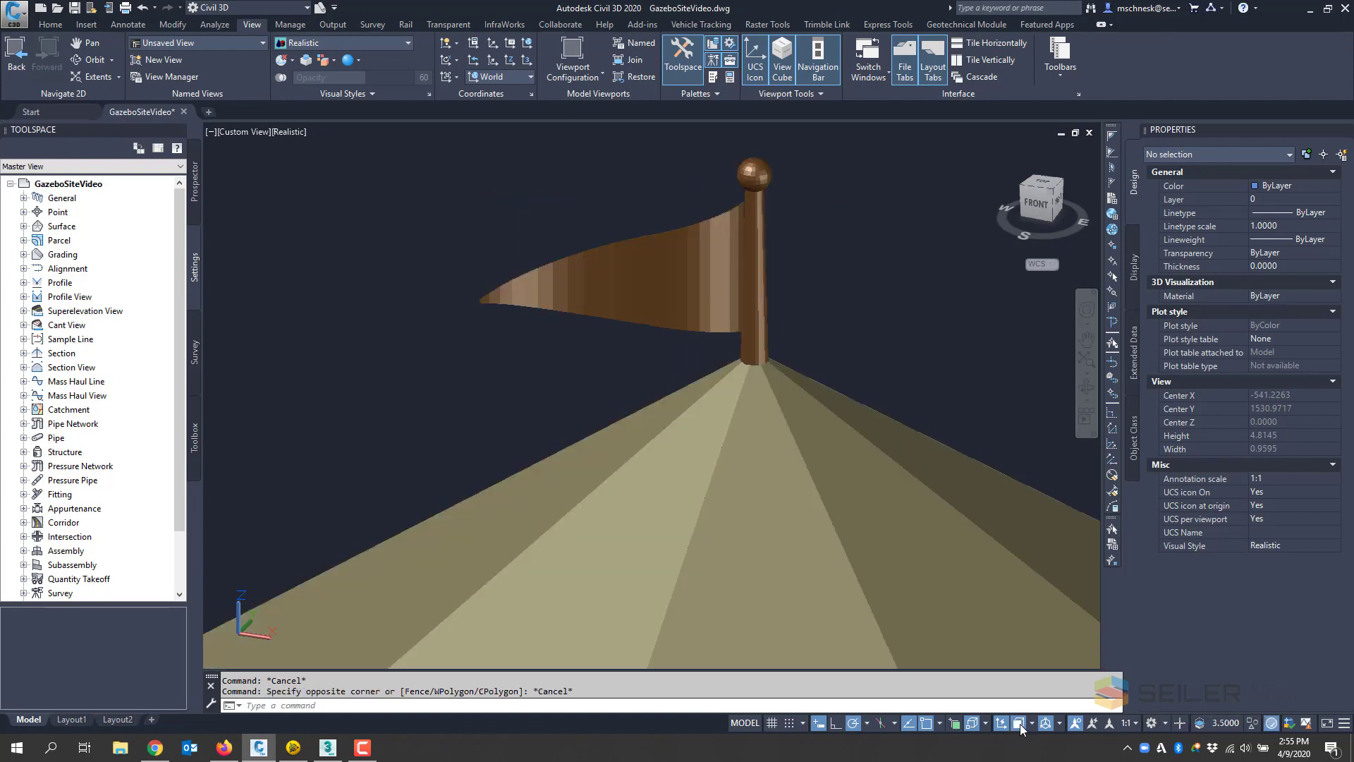
click(739, 196)
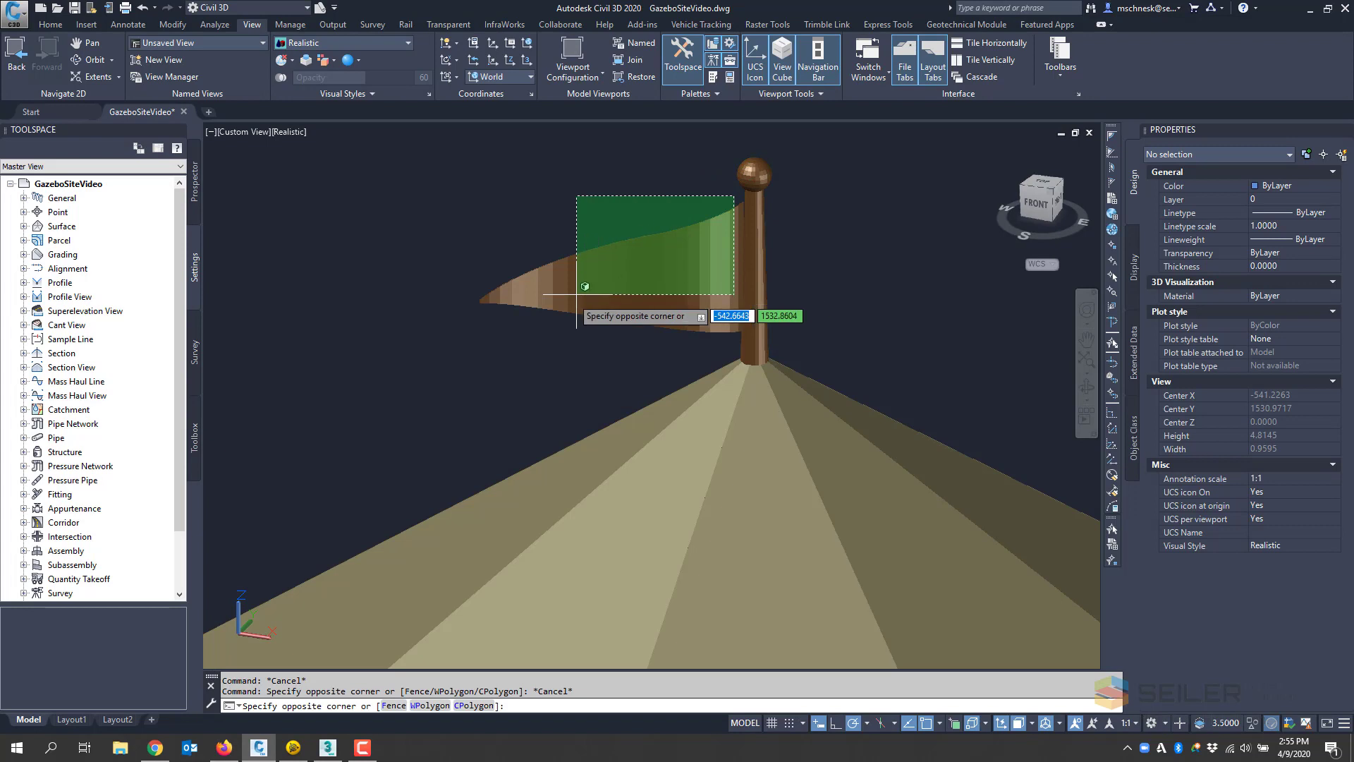
click(442, 344)
click(1291, 185)
click(1335, 185)
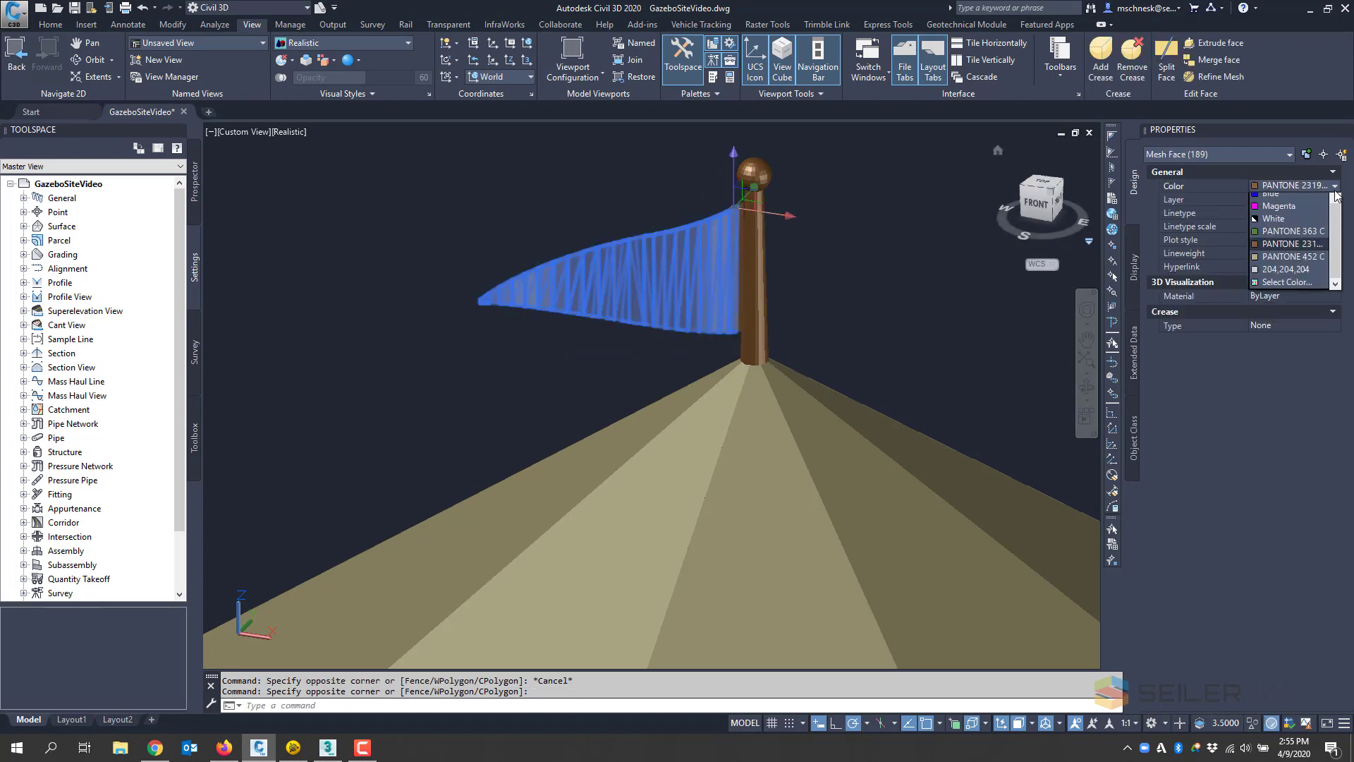
drag(1335, 244, 1335, 212)
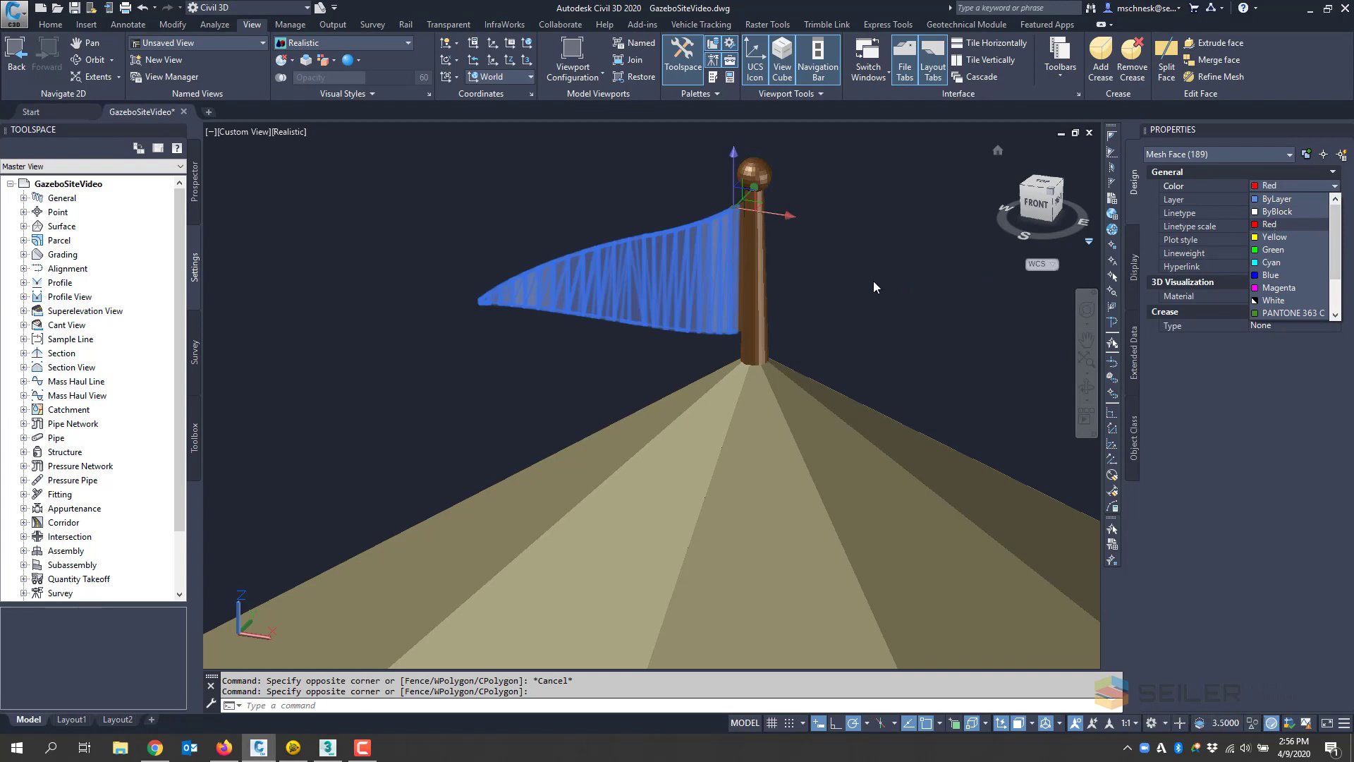
key(Escape)
key(Escape)
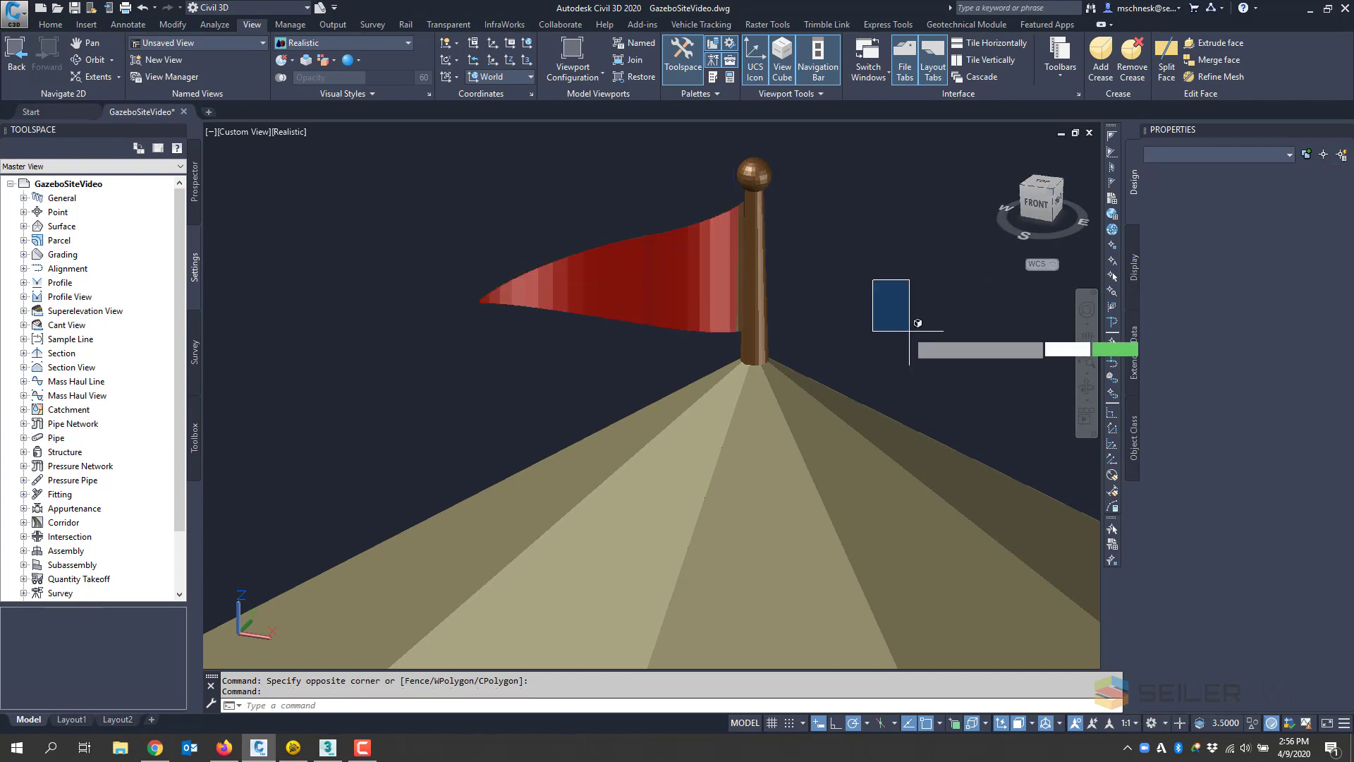
scroll(897, 318, down, 3)
scroll(776, 247, down, 5)
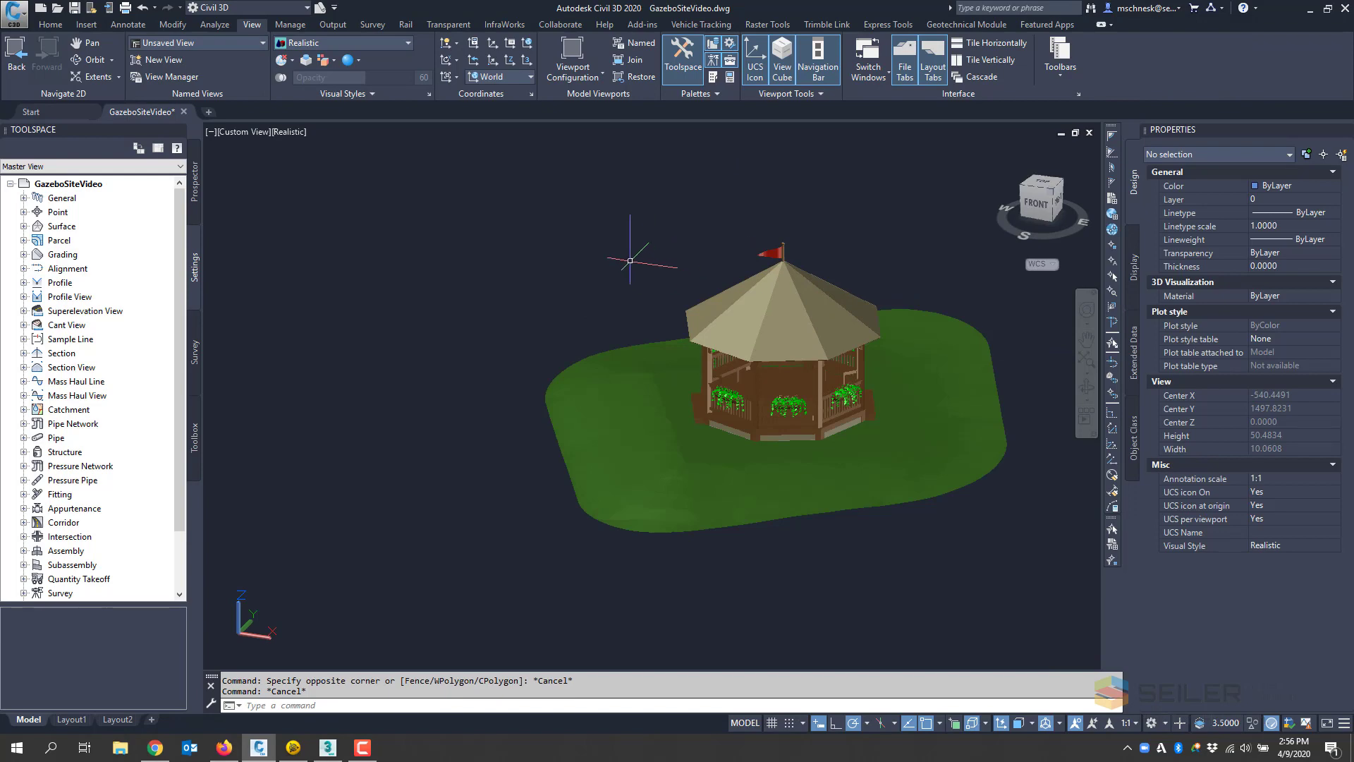
Step: Examine the recolored gazebo and graded grass area from the side, from below and from above
shift+middle_drag(648, 271, 522, 268)
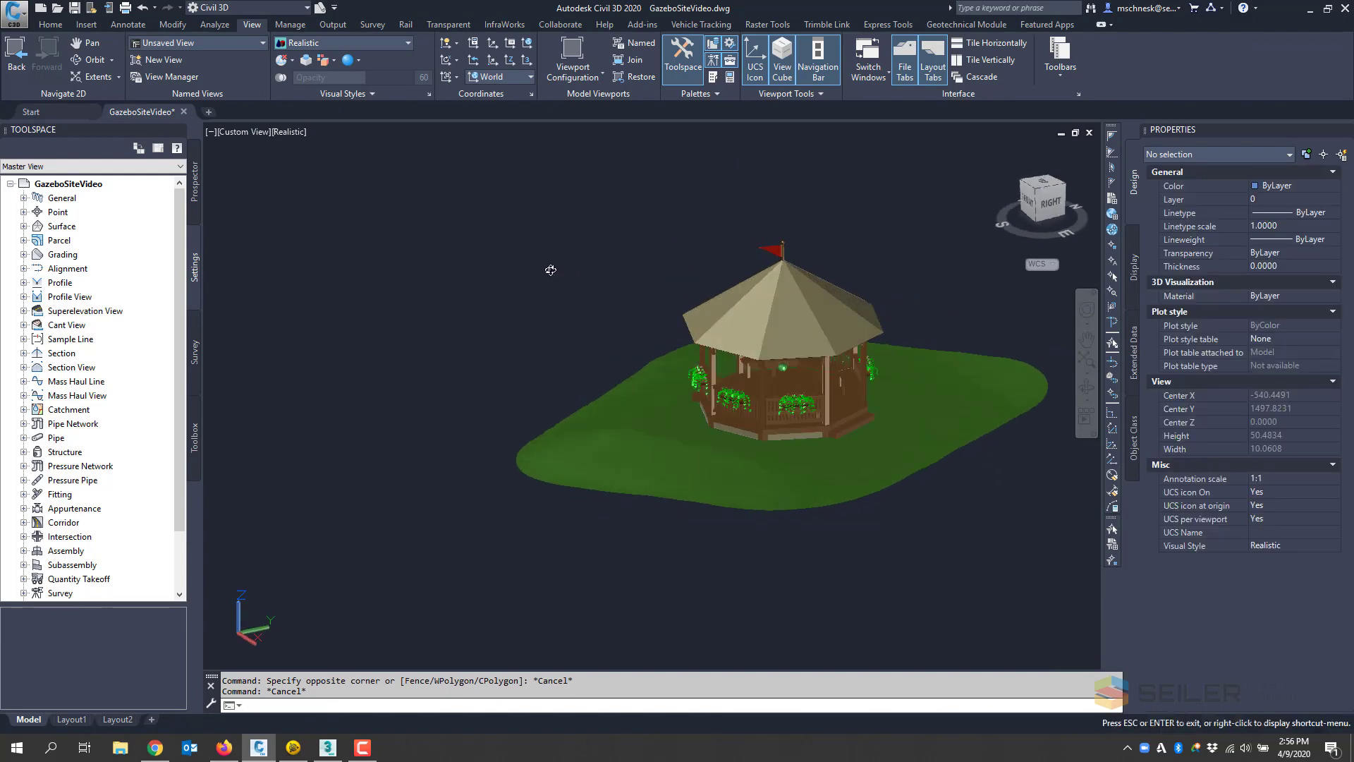
scroll(761, 409, up, 2)
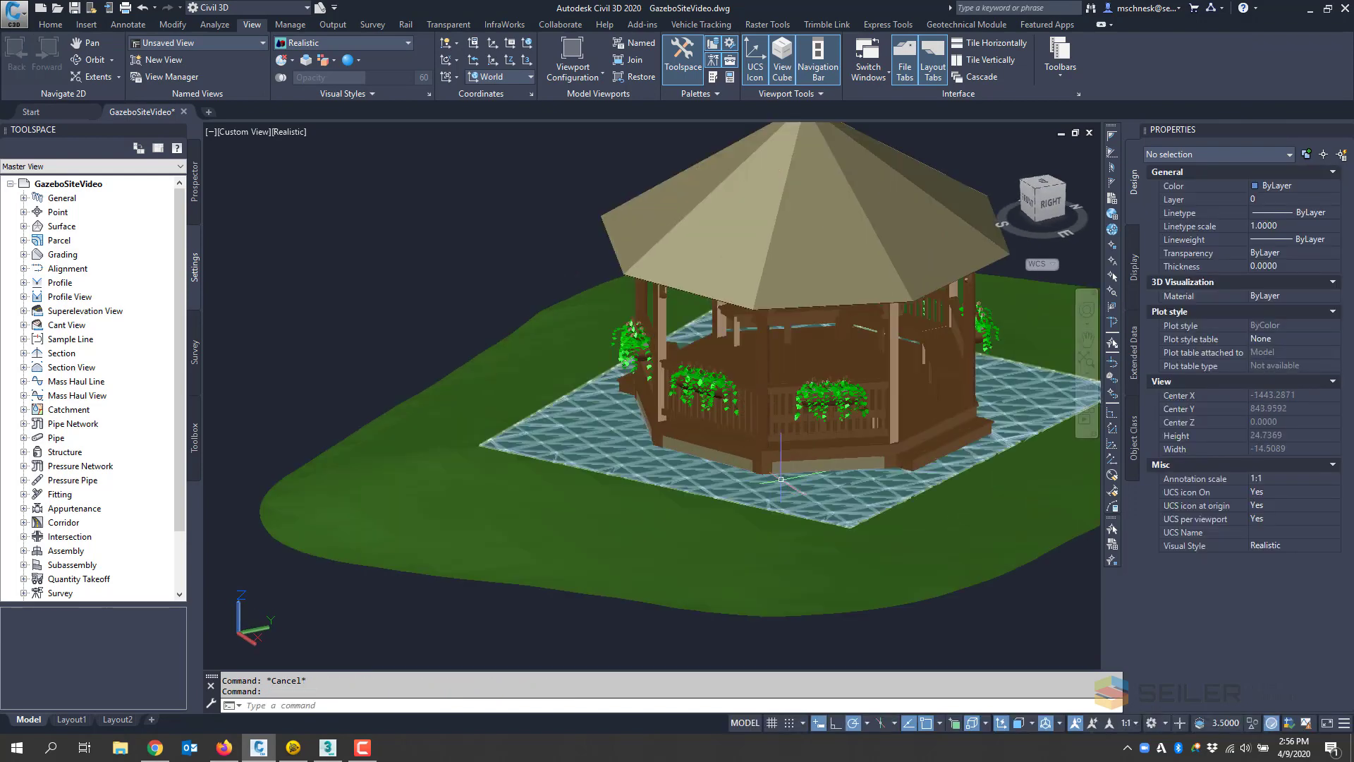
mouse_move(854, 513)
shift+middle_down()
mouse_move(866, 525)
mouse_move(832, 508)
shift+middle_up()
scroll(589, 444, down, 6)
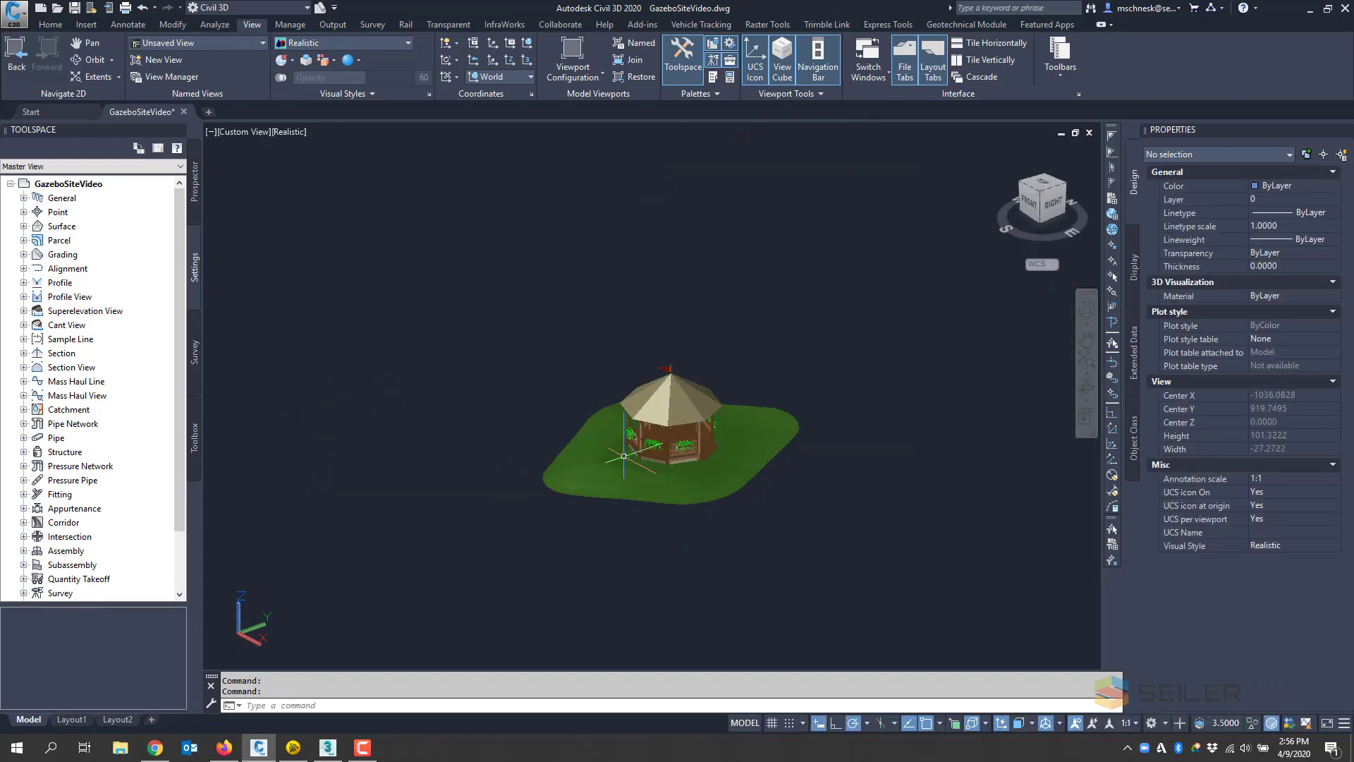
shift+middle_drag(589, 445, 629, 497)
scroll(667, 464, up, 3)
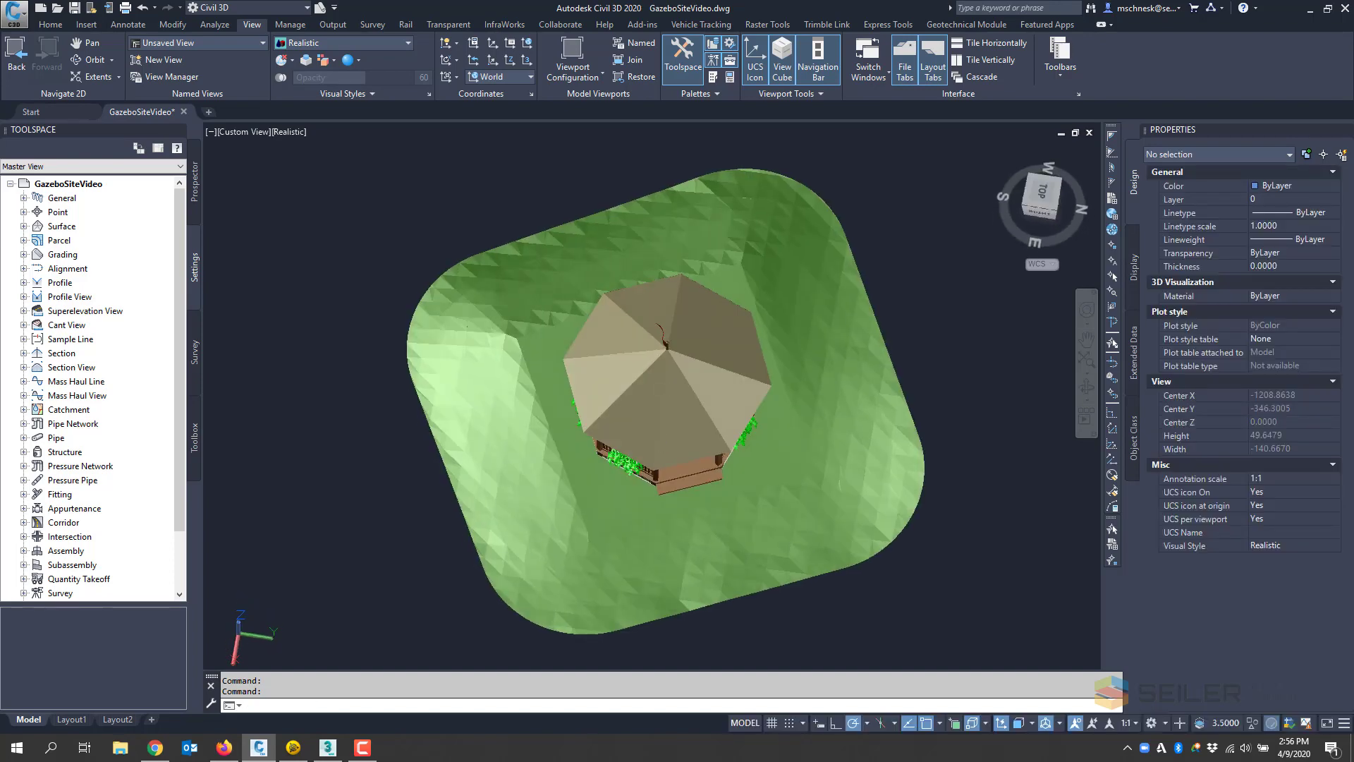
scroll(629, 496, up, 4)
scroll(783, 579, down, 2)
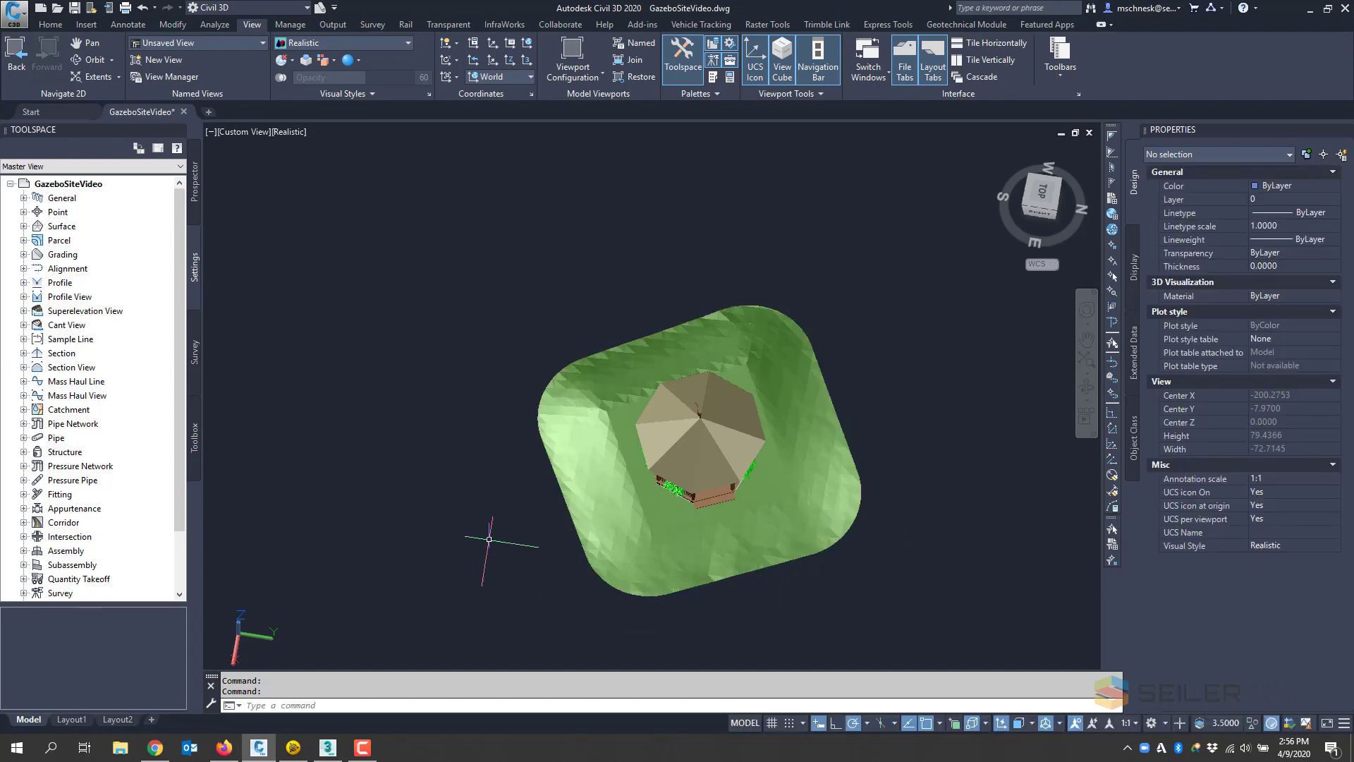
scroll(461, 367, down, 2)
scroll(696, 513, up, 2)
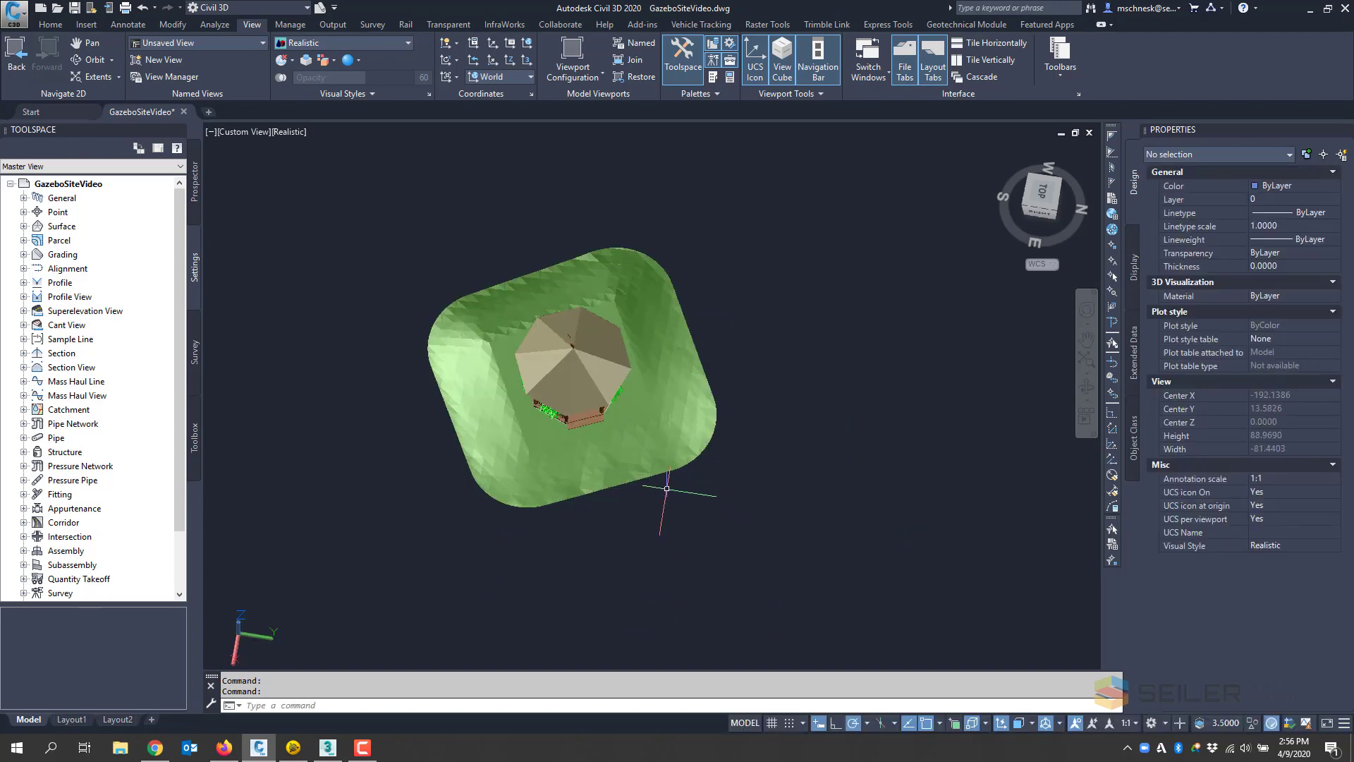
shift+middle_drag(666, 488, 789, 452)
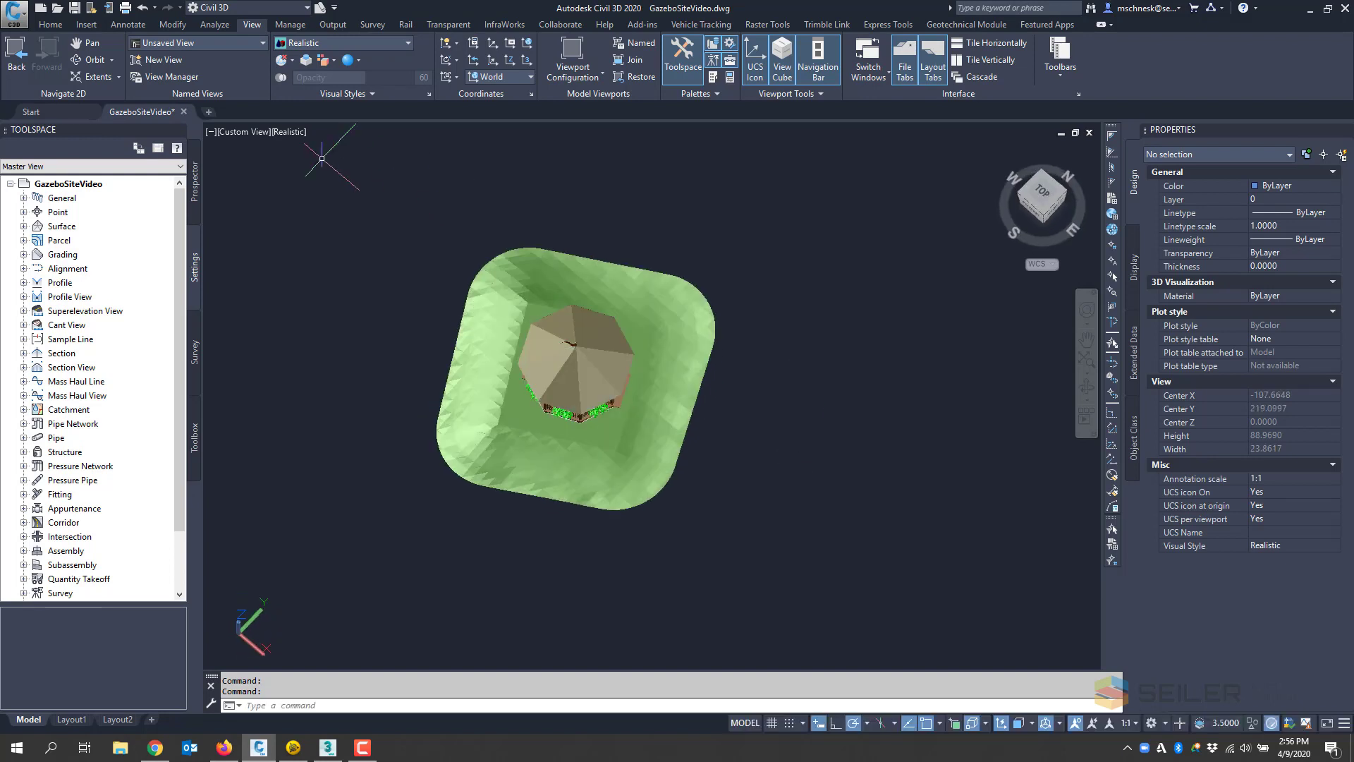
scroll(518, 225, up, 2)
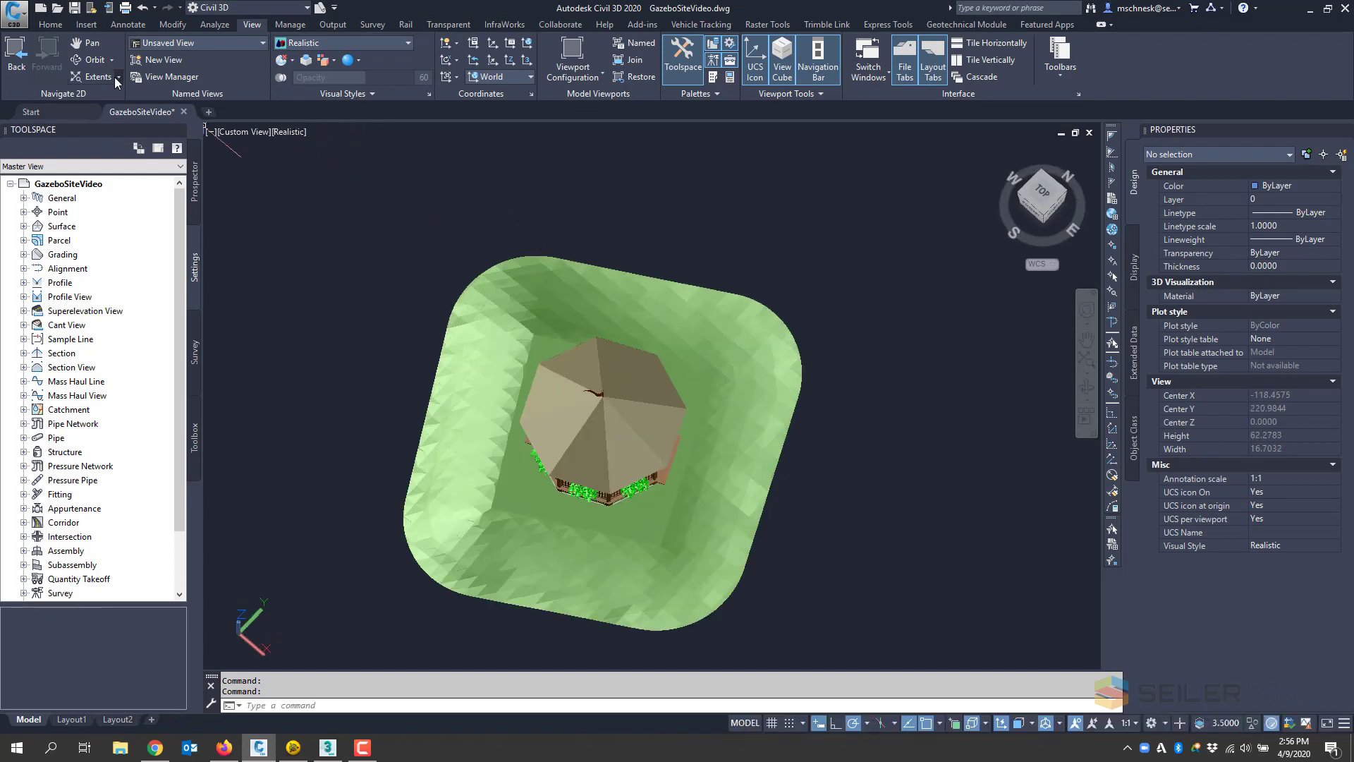
Step: Start a new drawing and assign it the coordinate system MO83-EF (NAD83 Missouri State Planes, East Zone, US Foot)
click(208, 113)
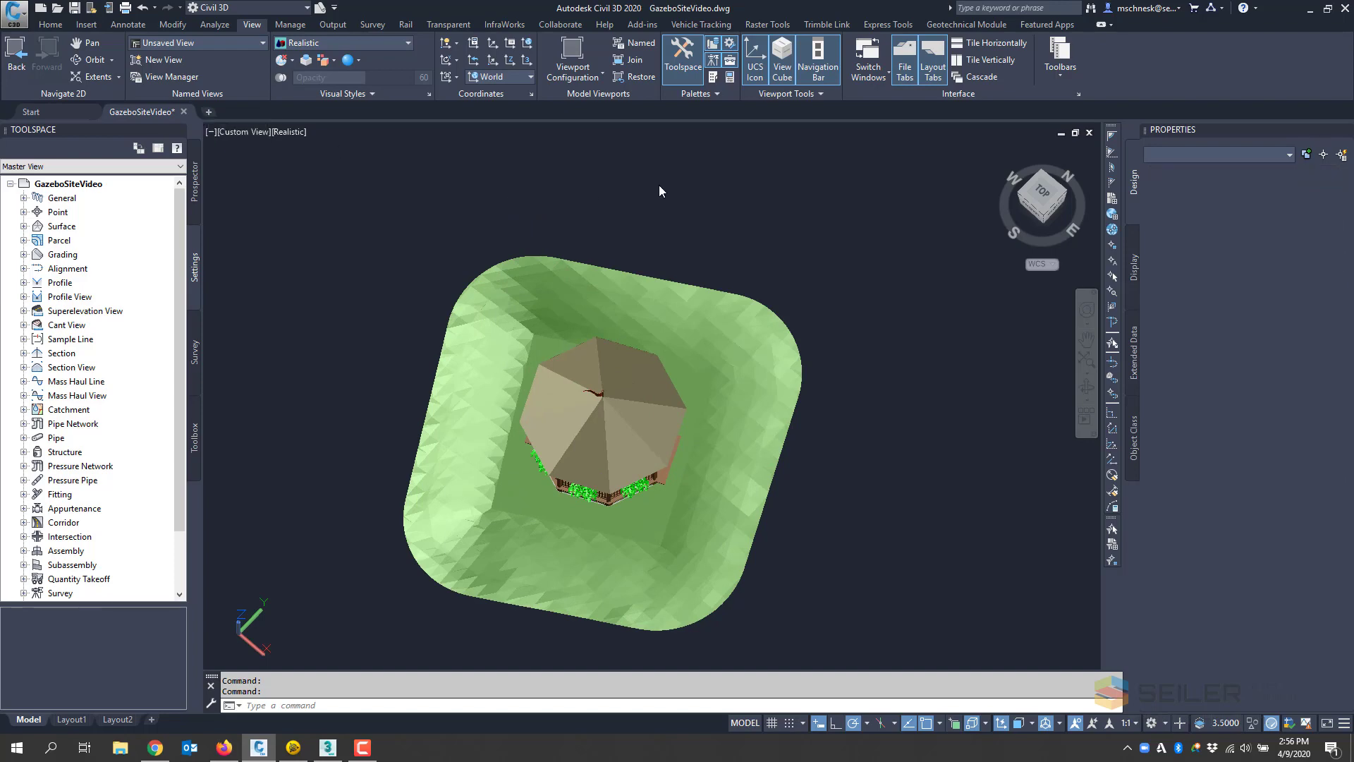
click(195, 268)
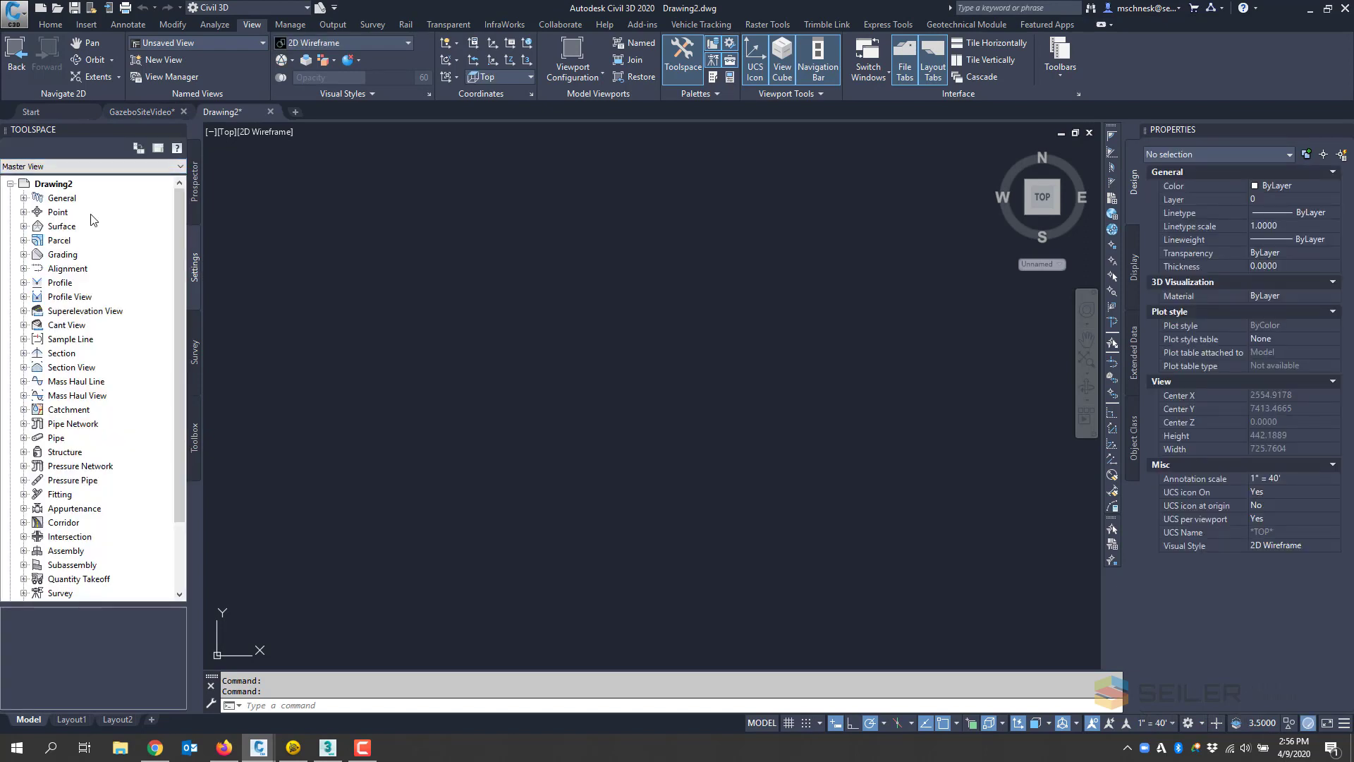
right_click(63, 187)
click(106, 192)
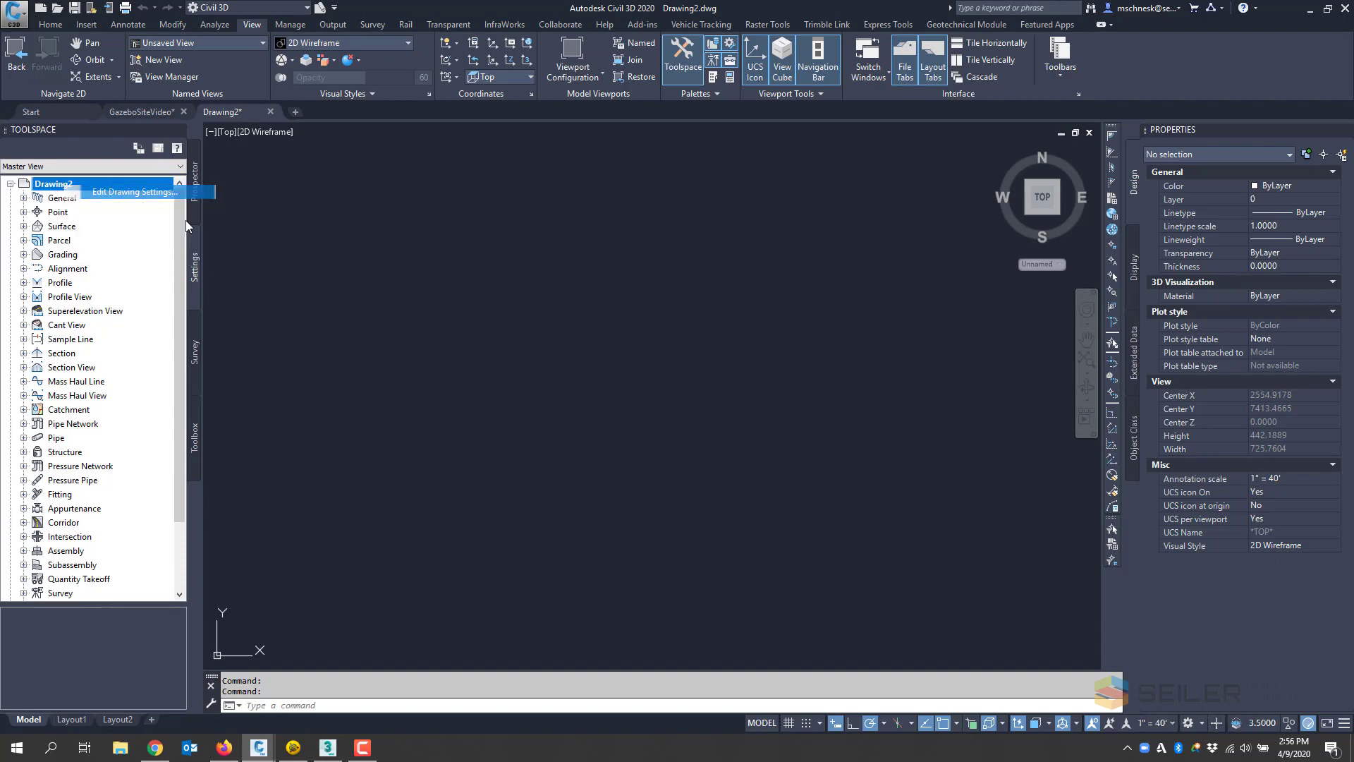
click(502, 388)
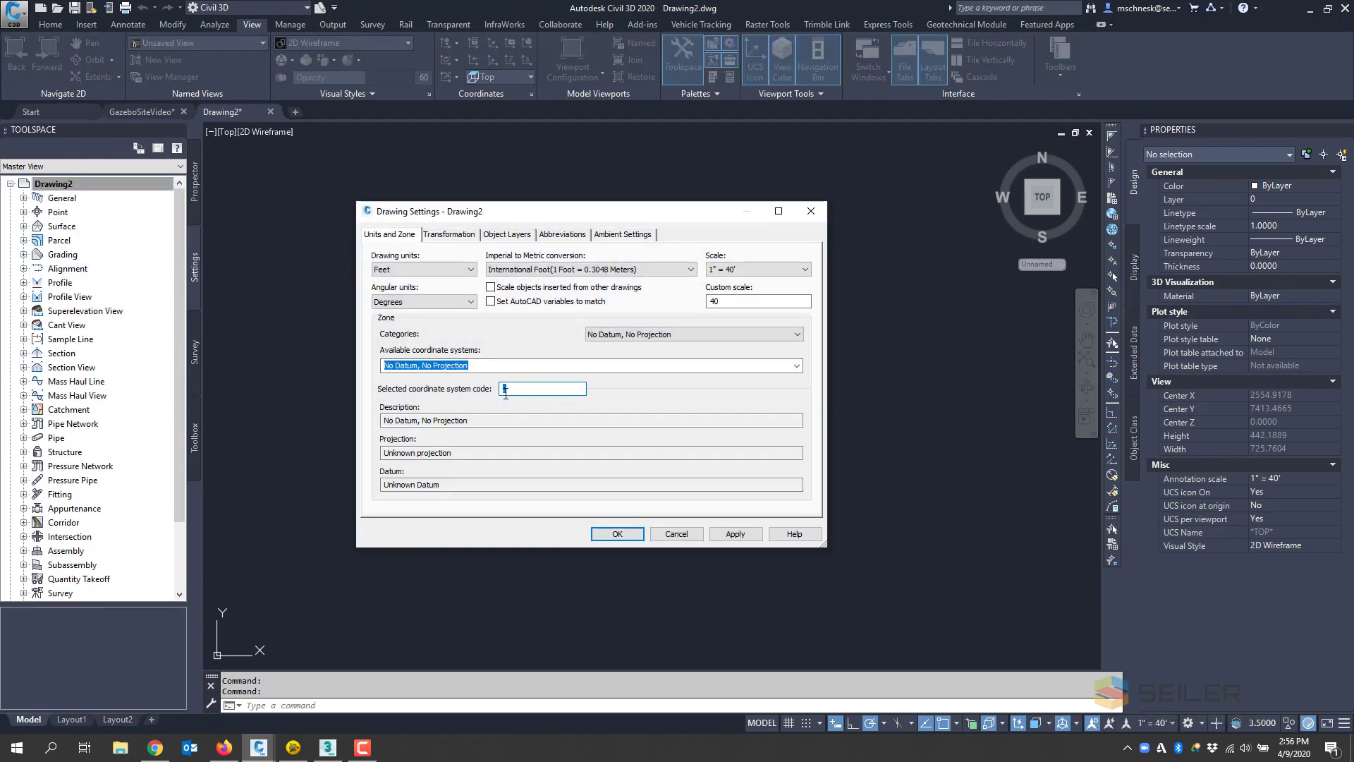
text(MO83-)
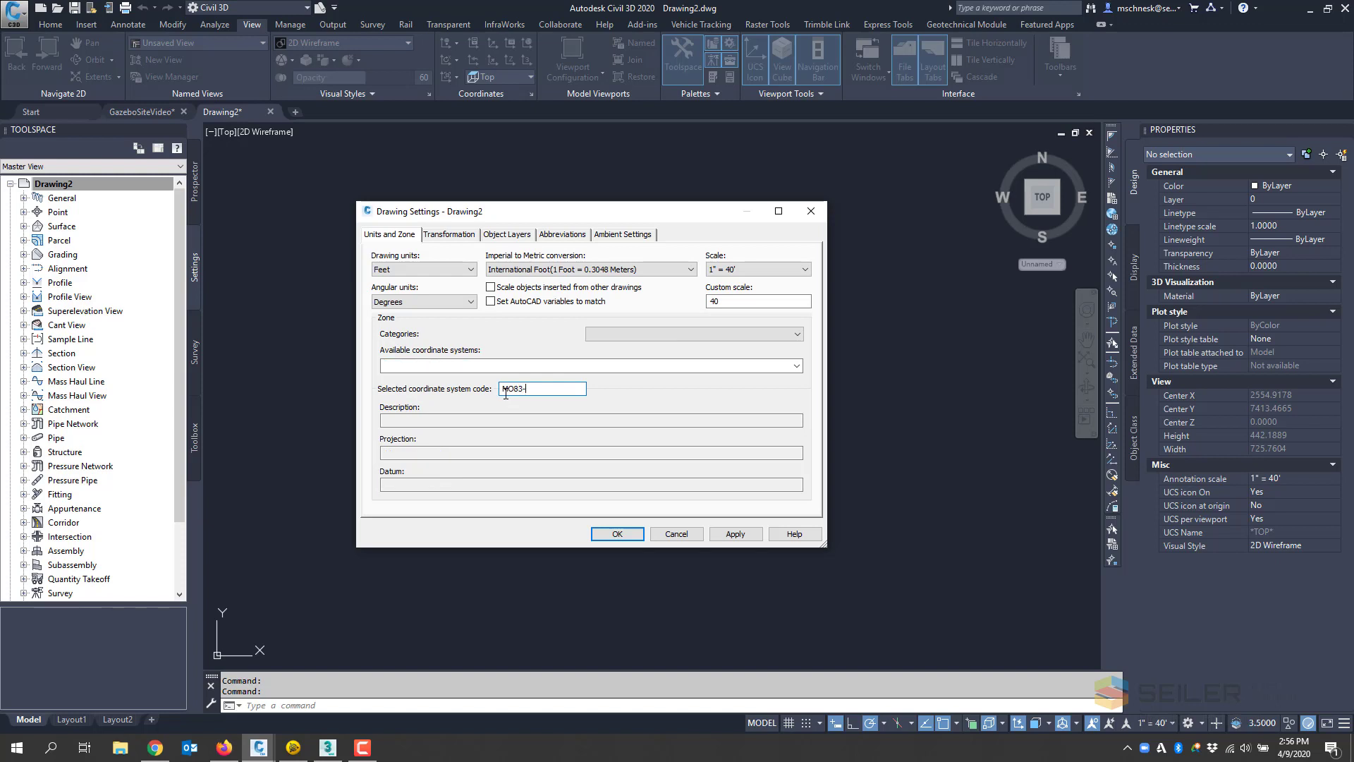
text(Ef)
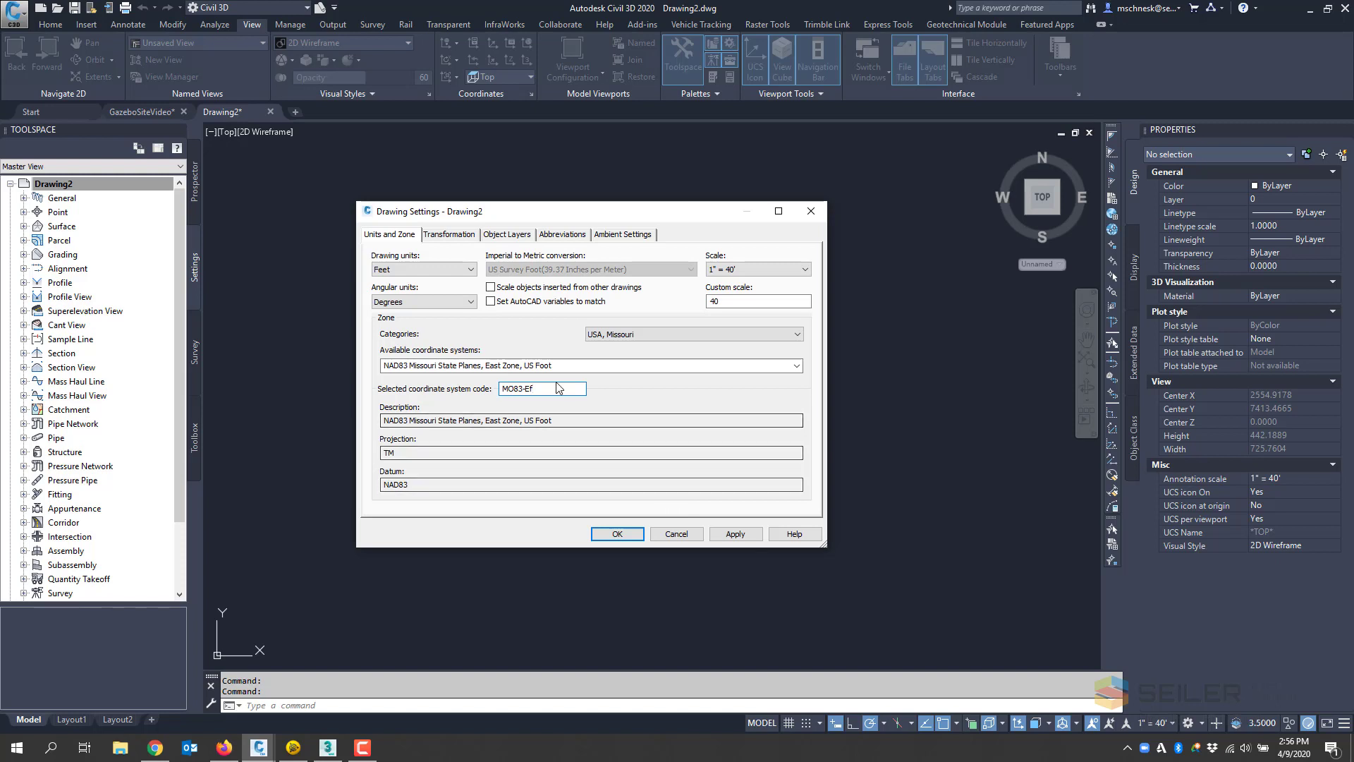
click(732, 534)
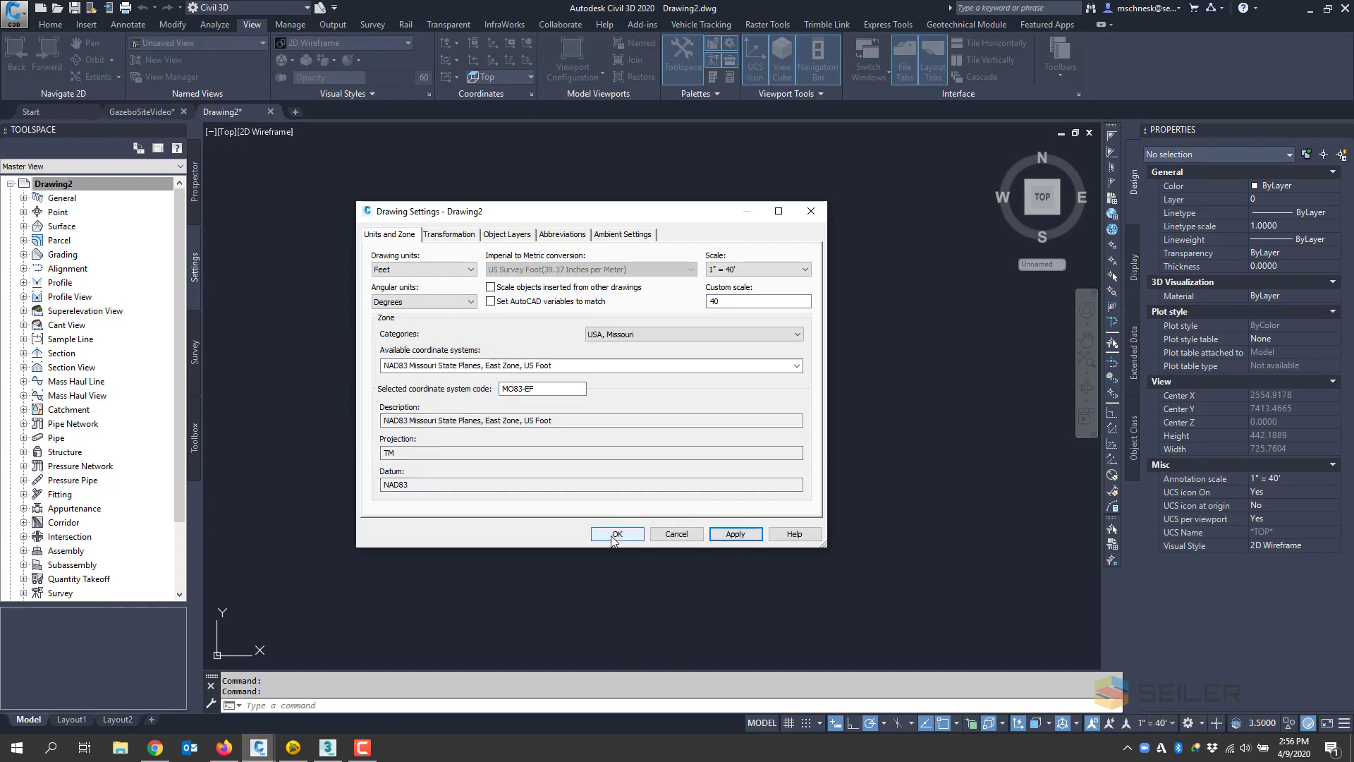
click(615, 534)
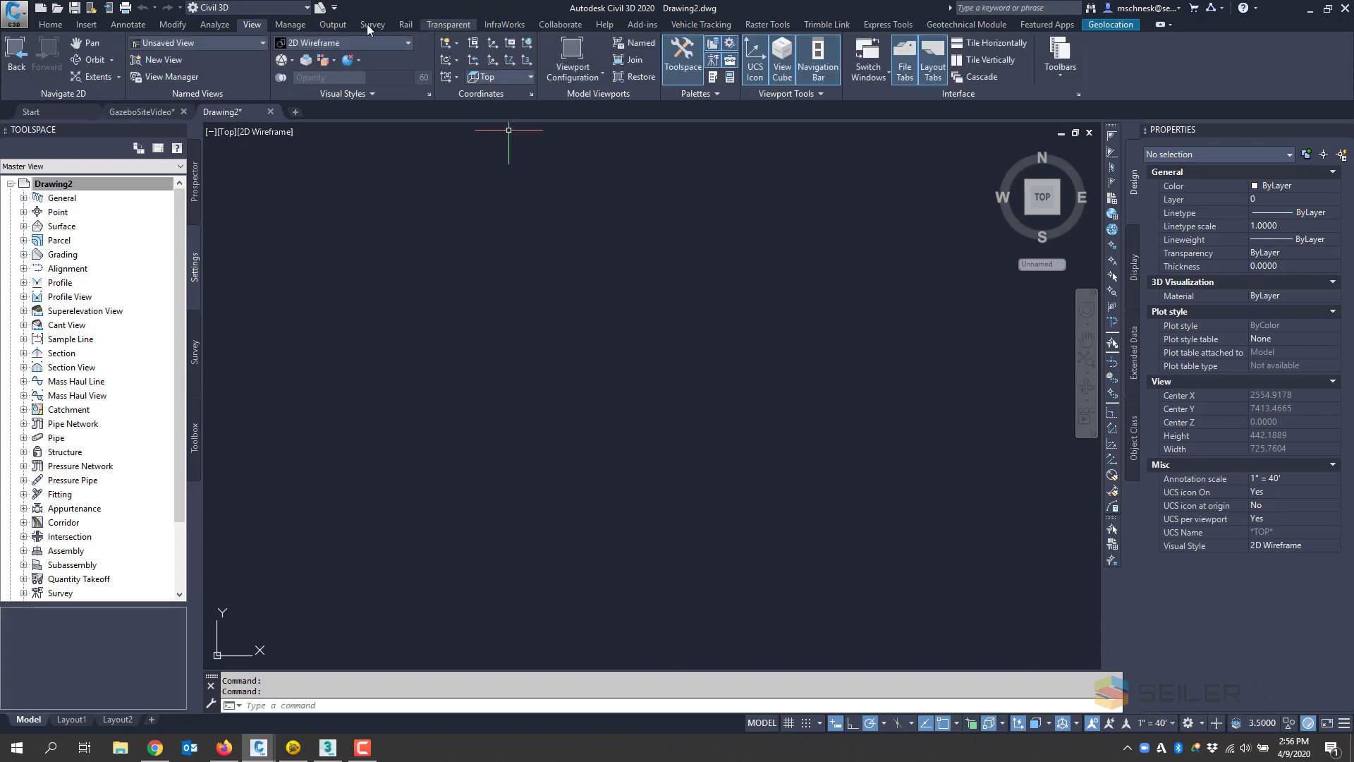
Step: Open the InfraWorks model Home Test.sqlite in the drawing at its full extents with all objects, and dismiss the event list
click(508, 26)
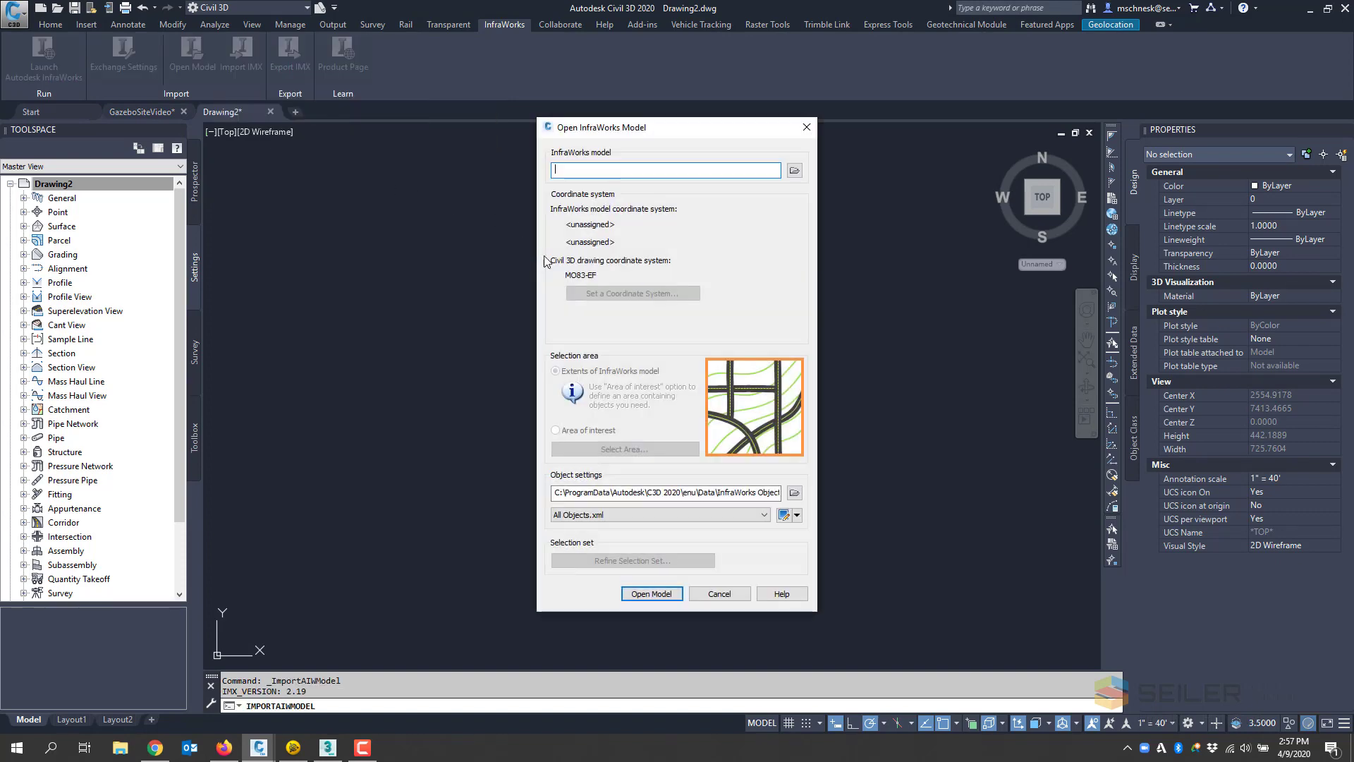
click(799, 171)
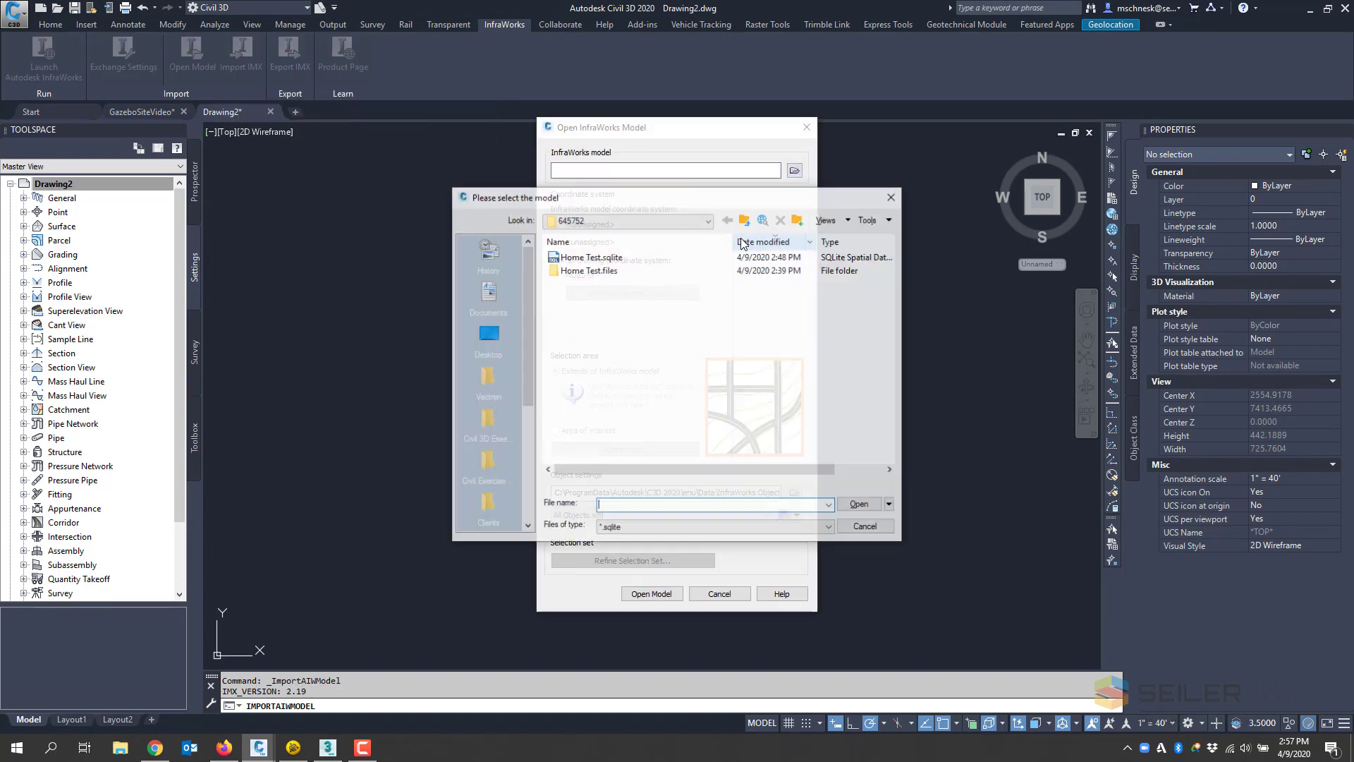
double_click(583, 259)
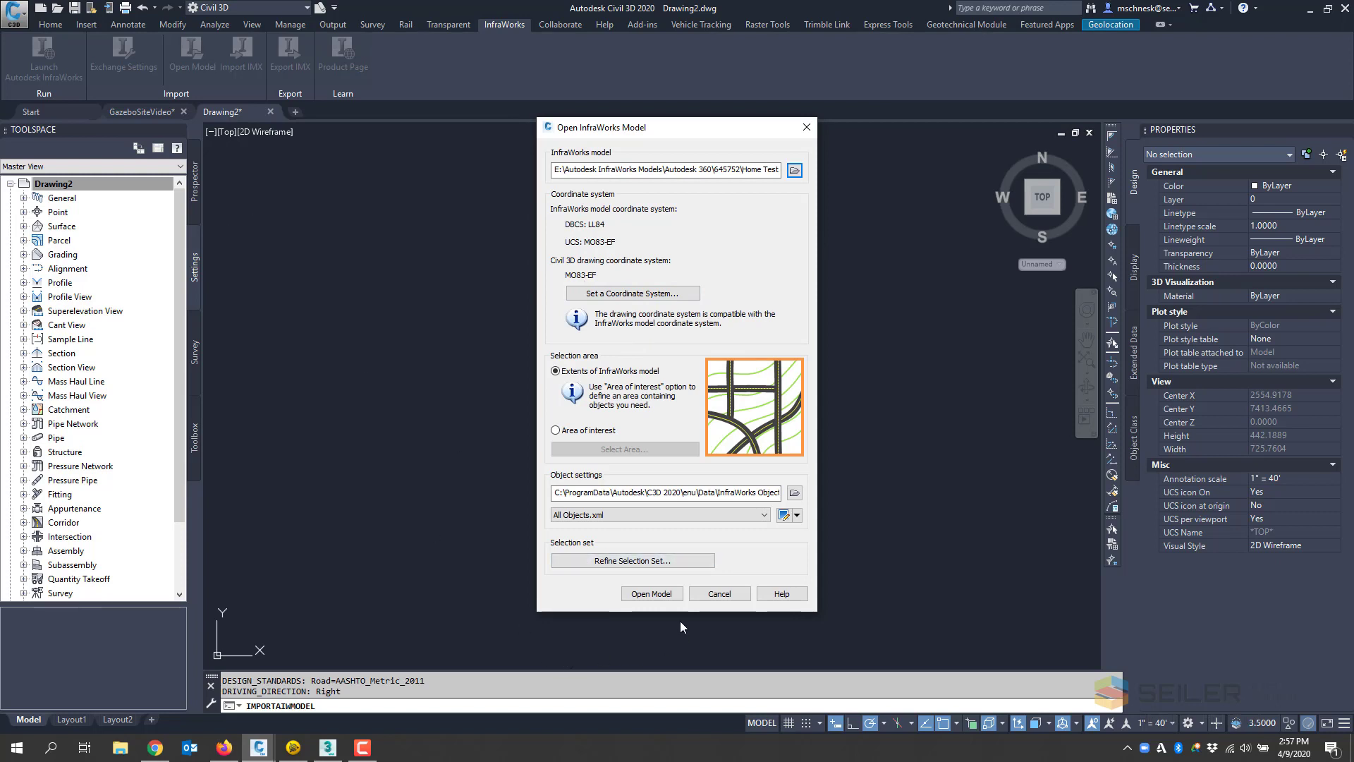
click(650, 594)
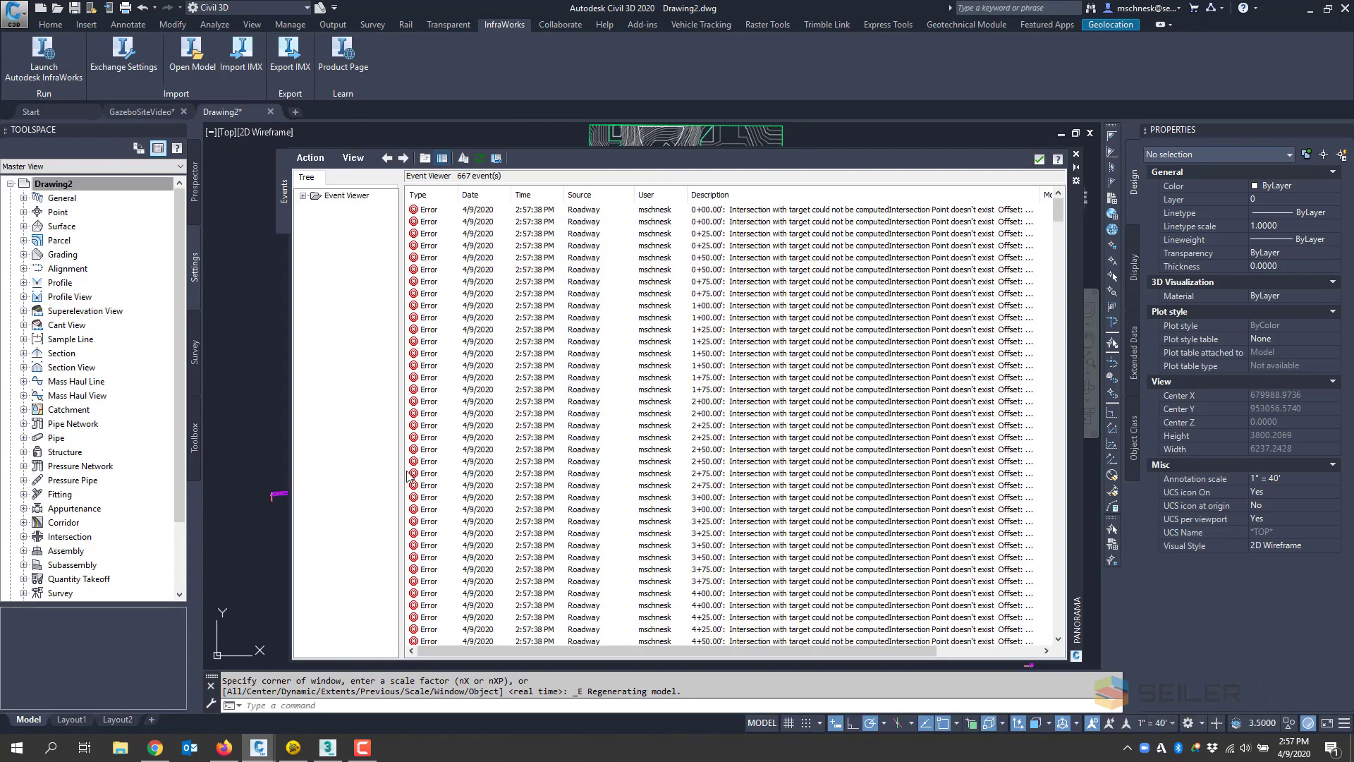
click(1039, 159)
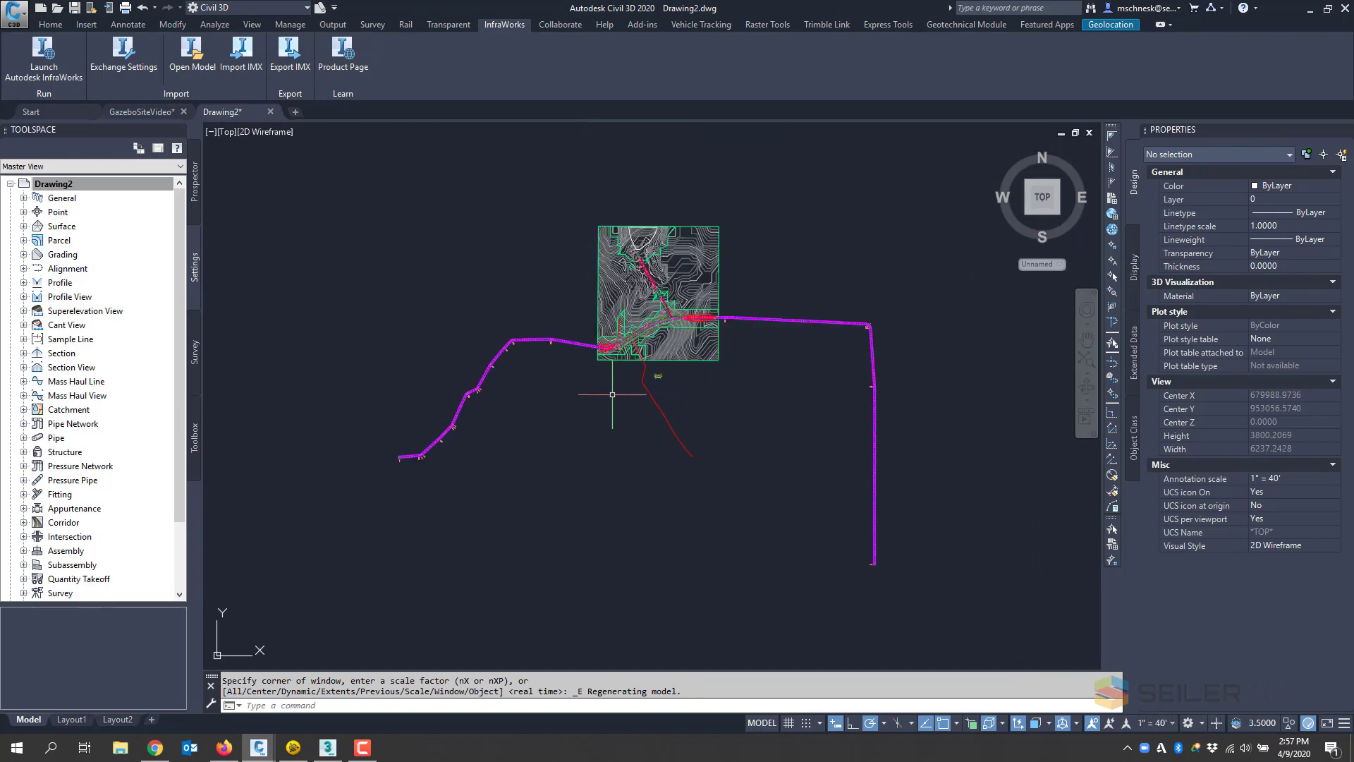
Step: Set the style of the AIW_Proposed_Ground surface around the gazebo pad to Contours 1' and 5' (Design)
scroll(527, 258, up, 10)
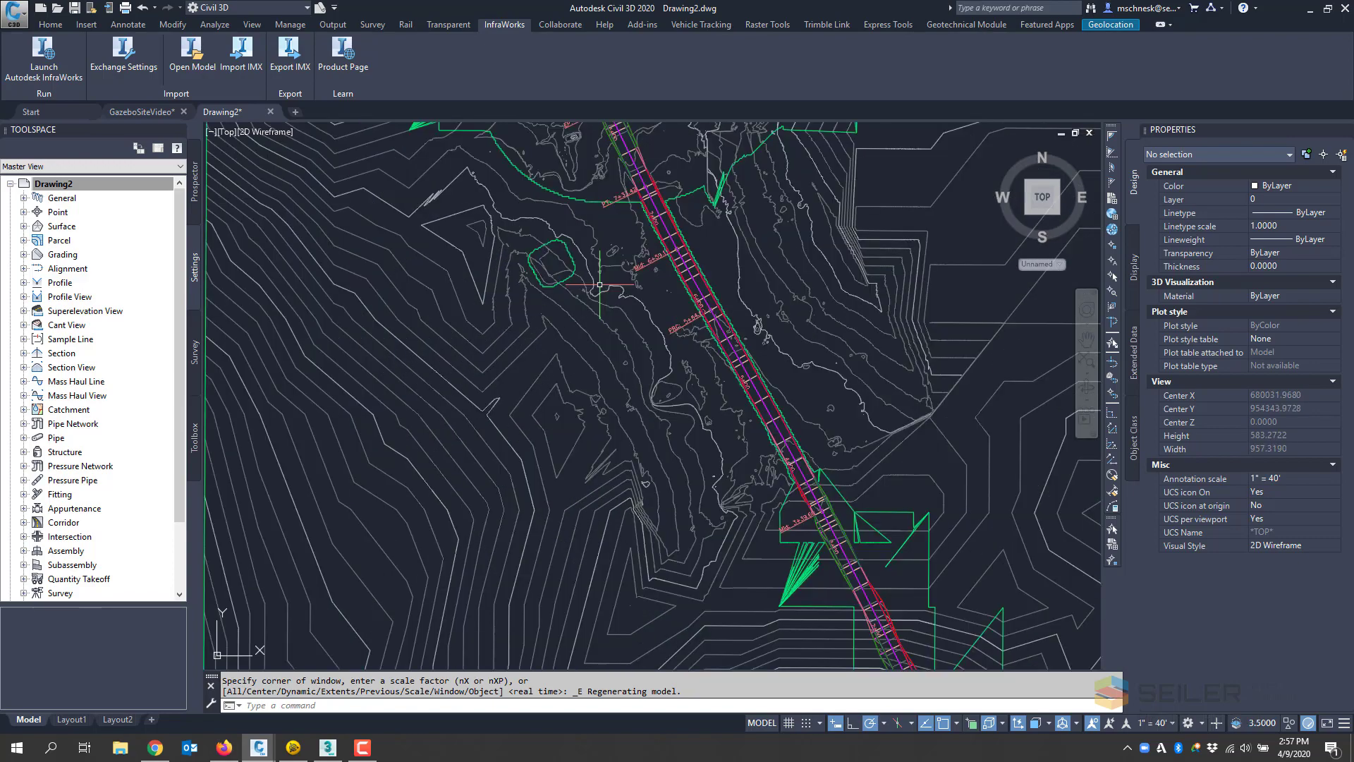
scroll(536, 260, up, 6)
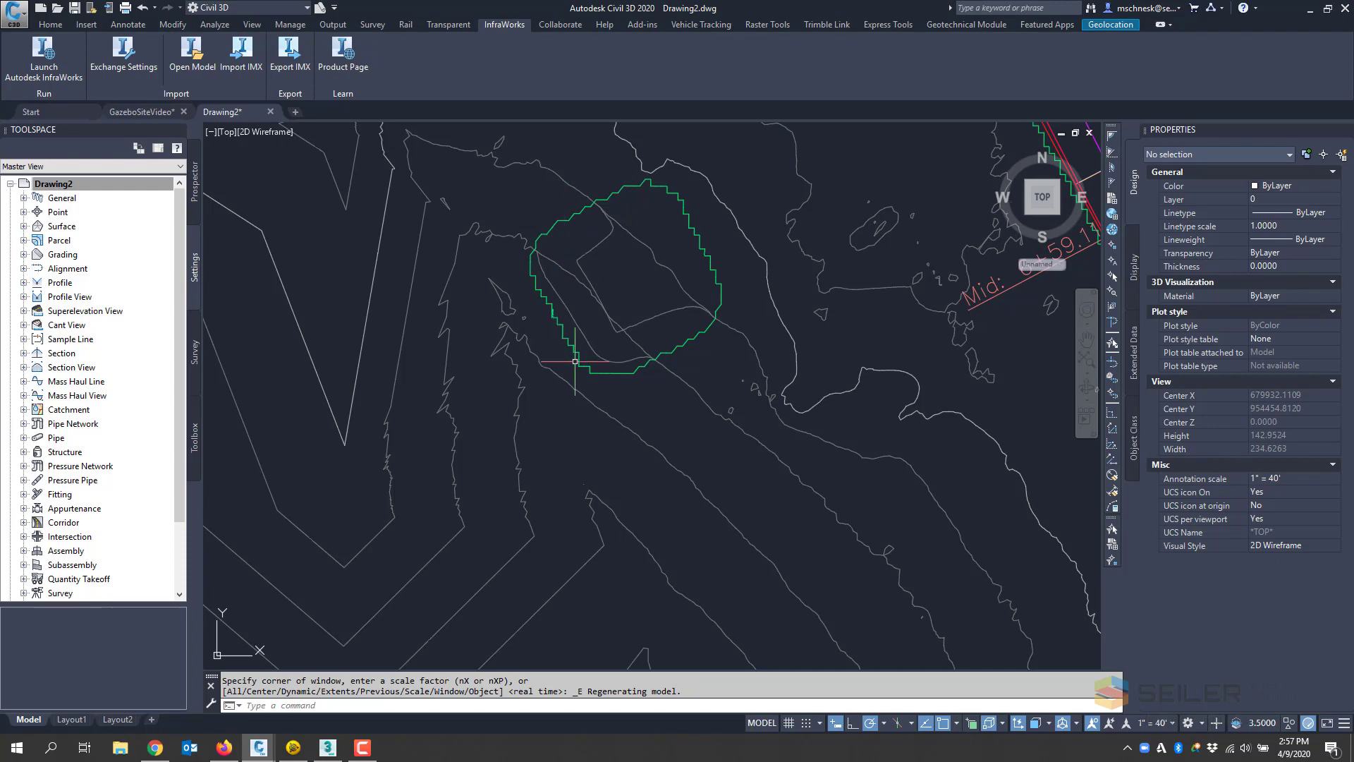
click(598, 347)
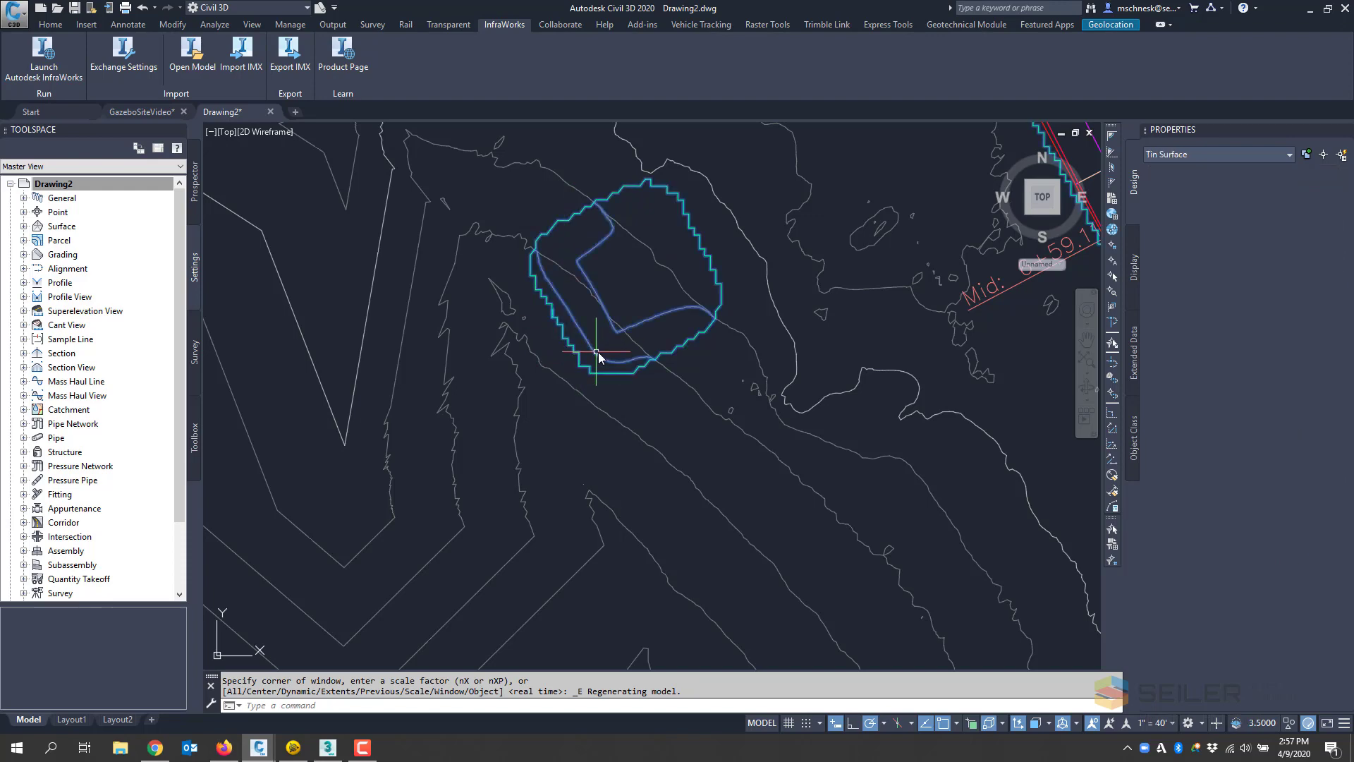
click(1330, 203)
click(1330, 203)
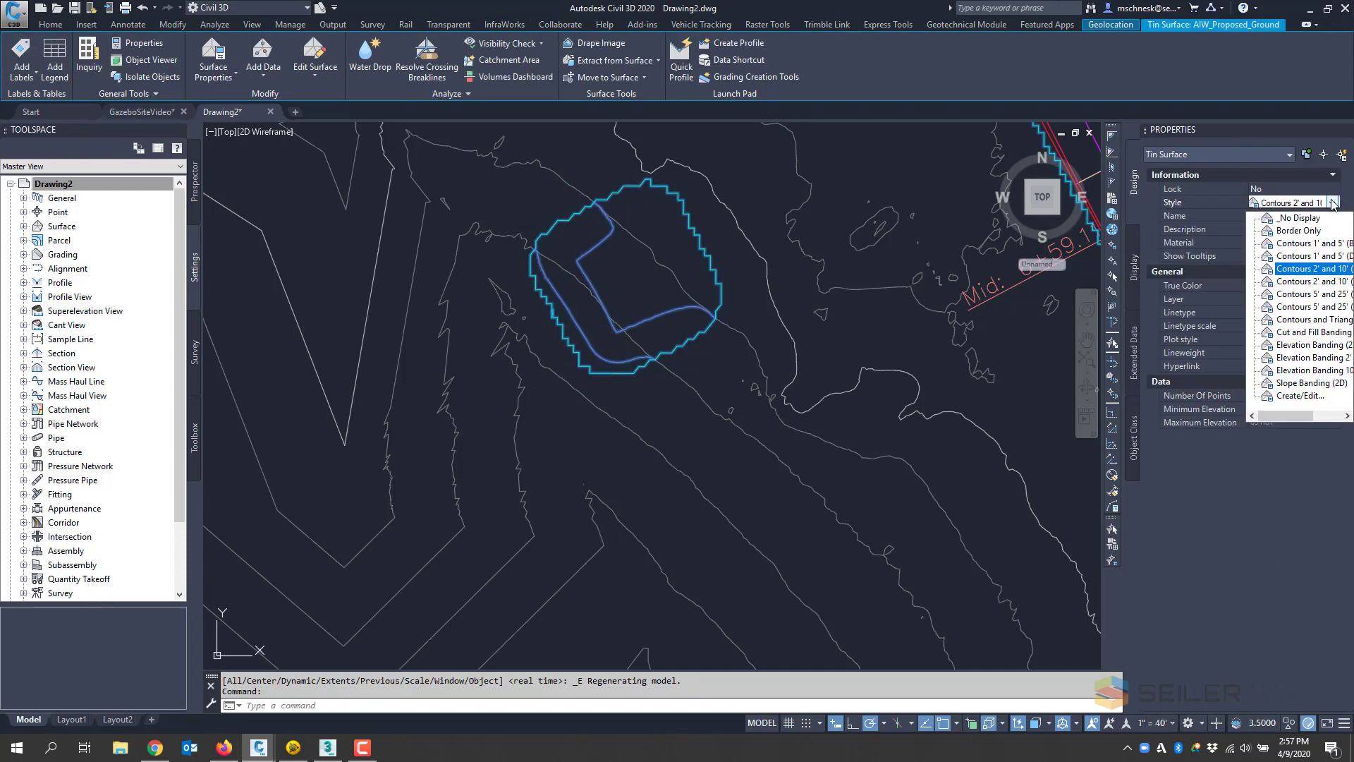
click(1321, 257)
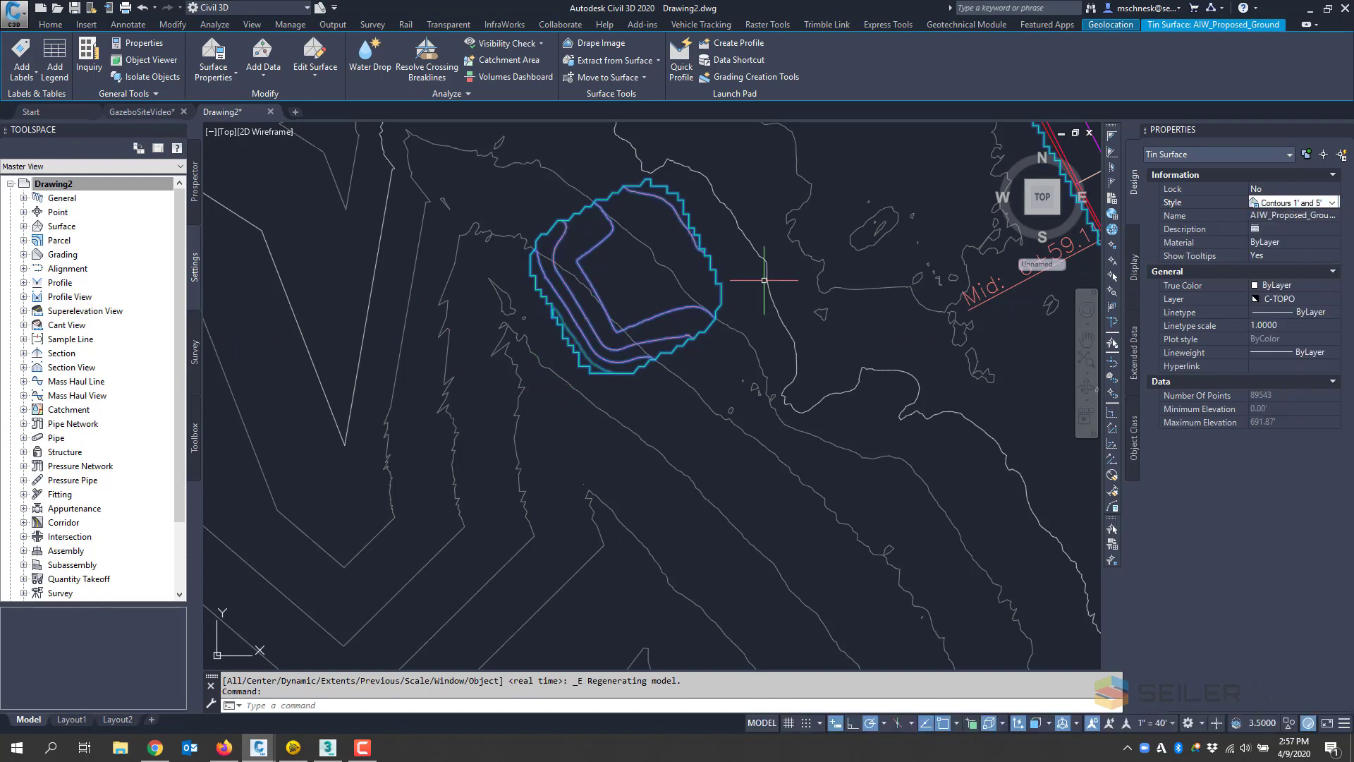
Step: Edit the proposed ground's surface style so that its triangles display in yellow in the Model view direction
right_click(571, 287)
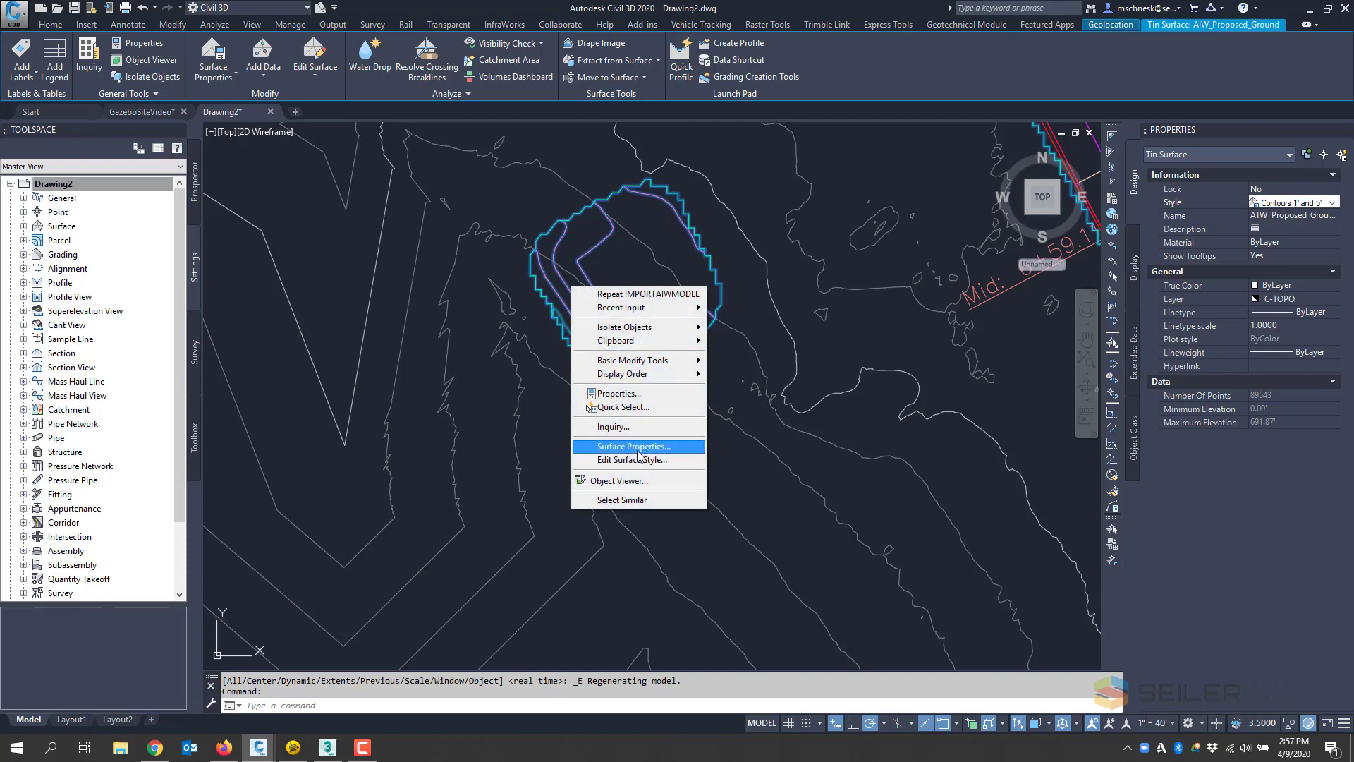
click(638, 459)
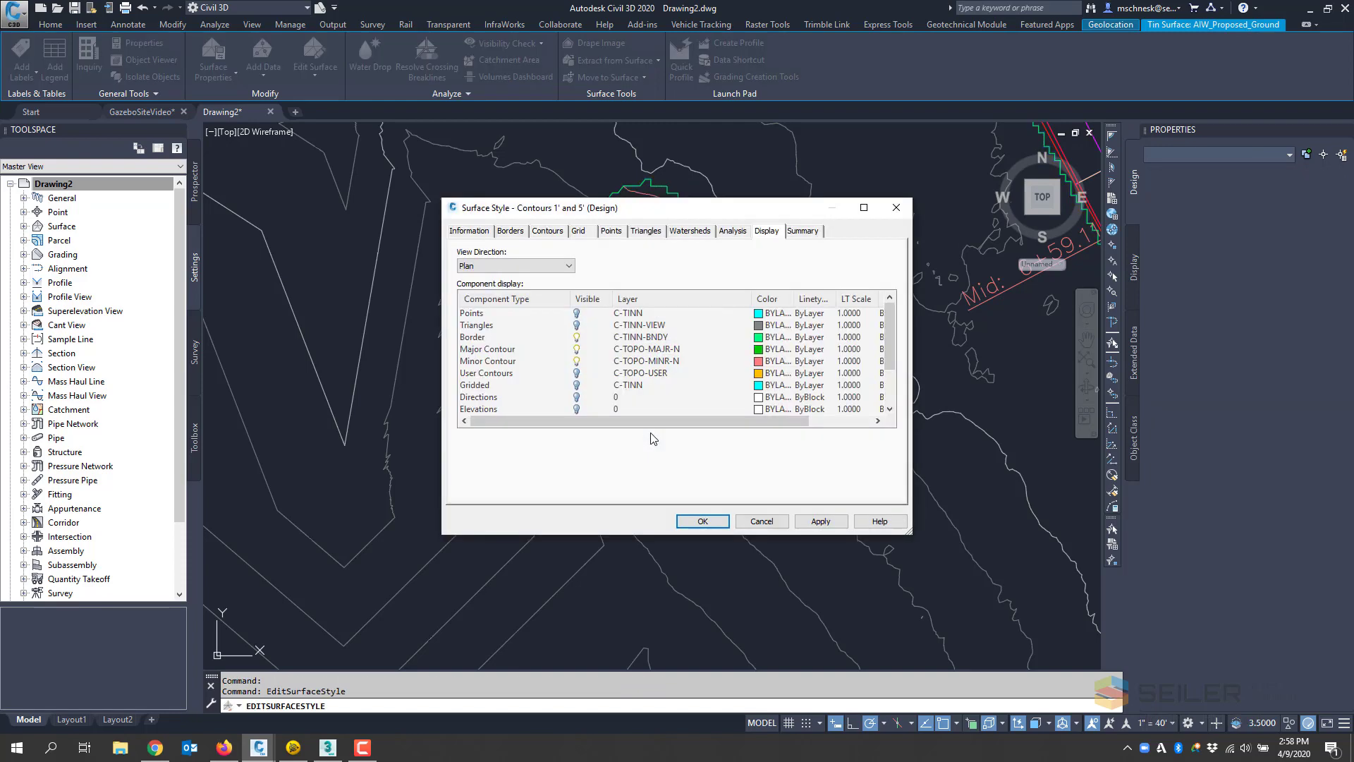
click(519, 265)
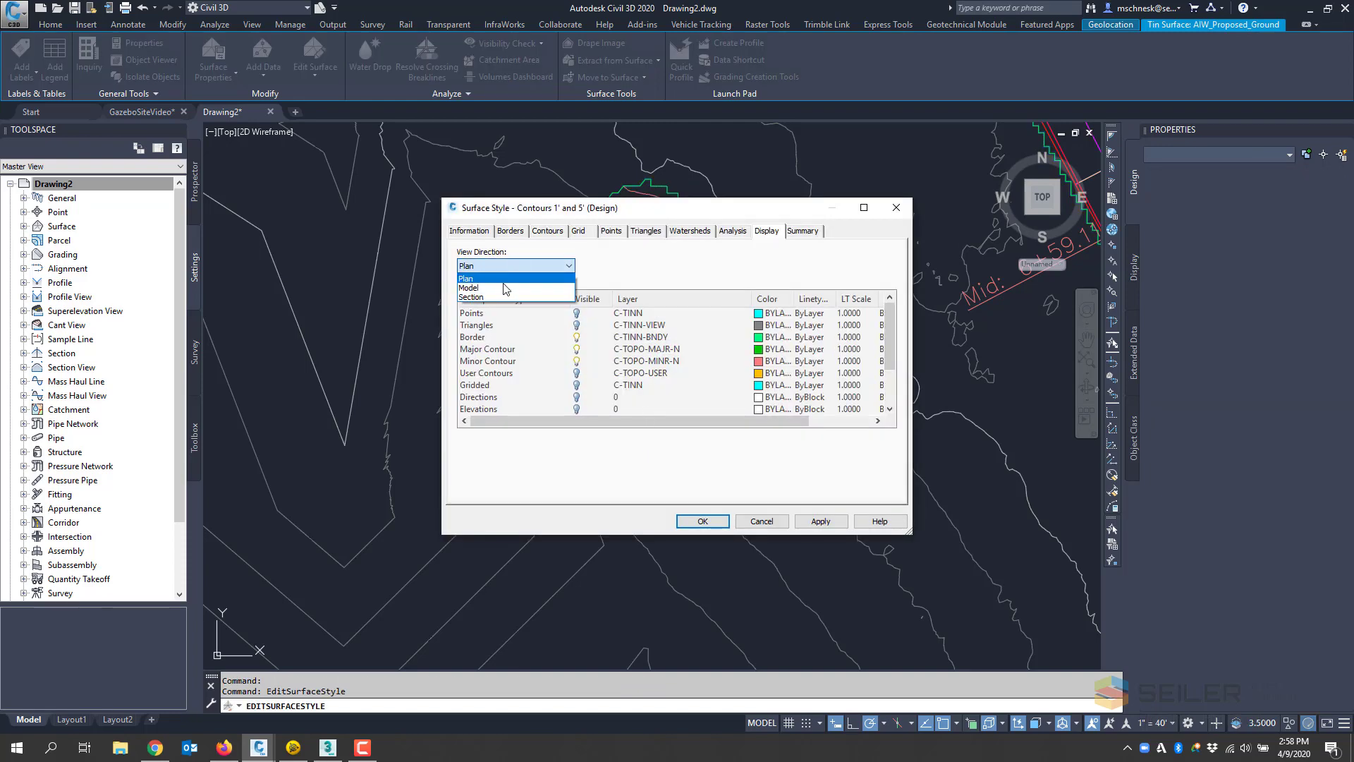
click(504, 289)
click(770, 326)
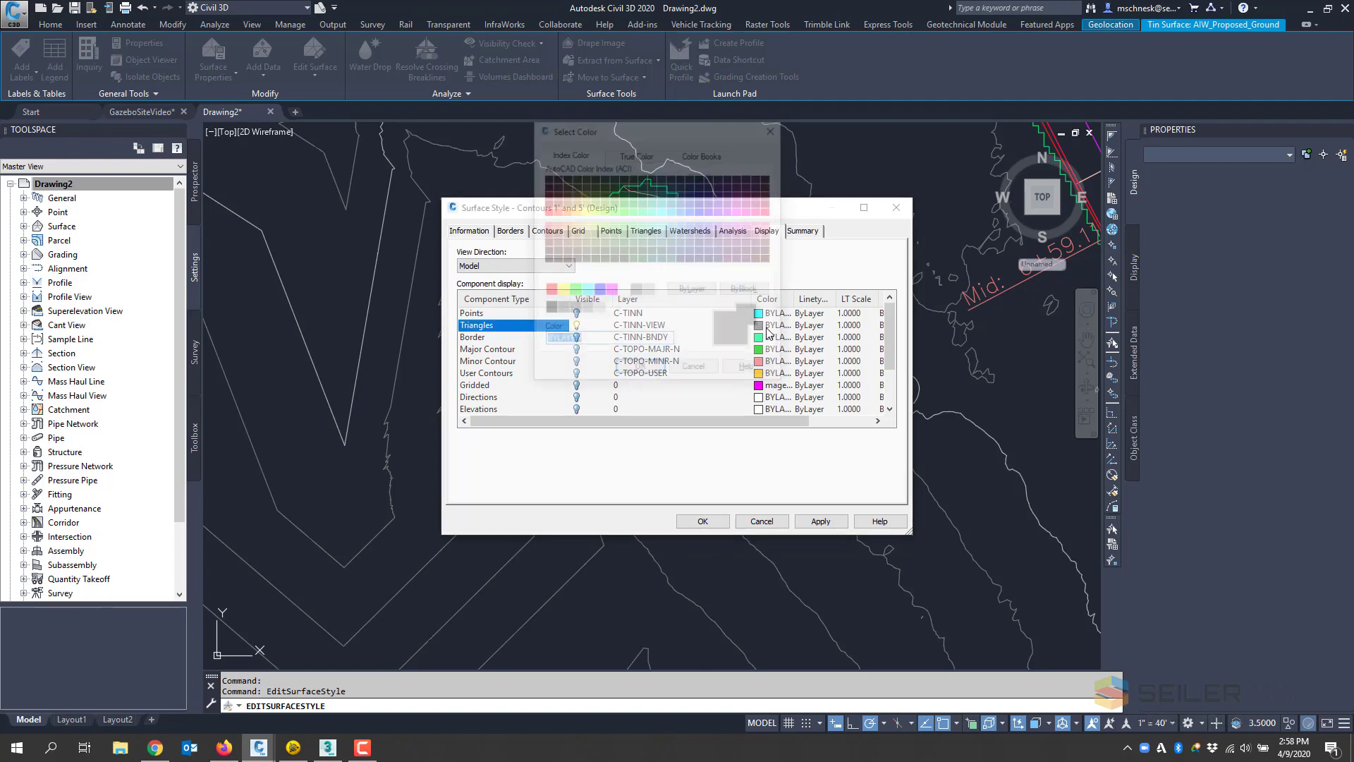
click(560, 290)
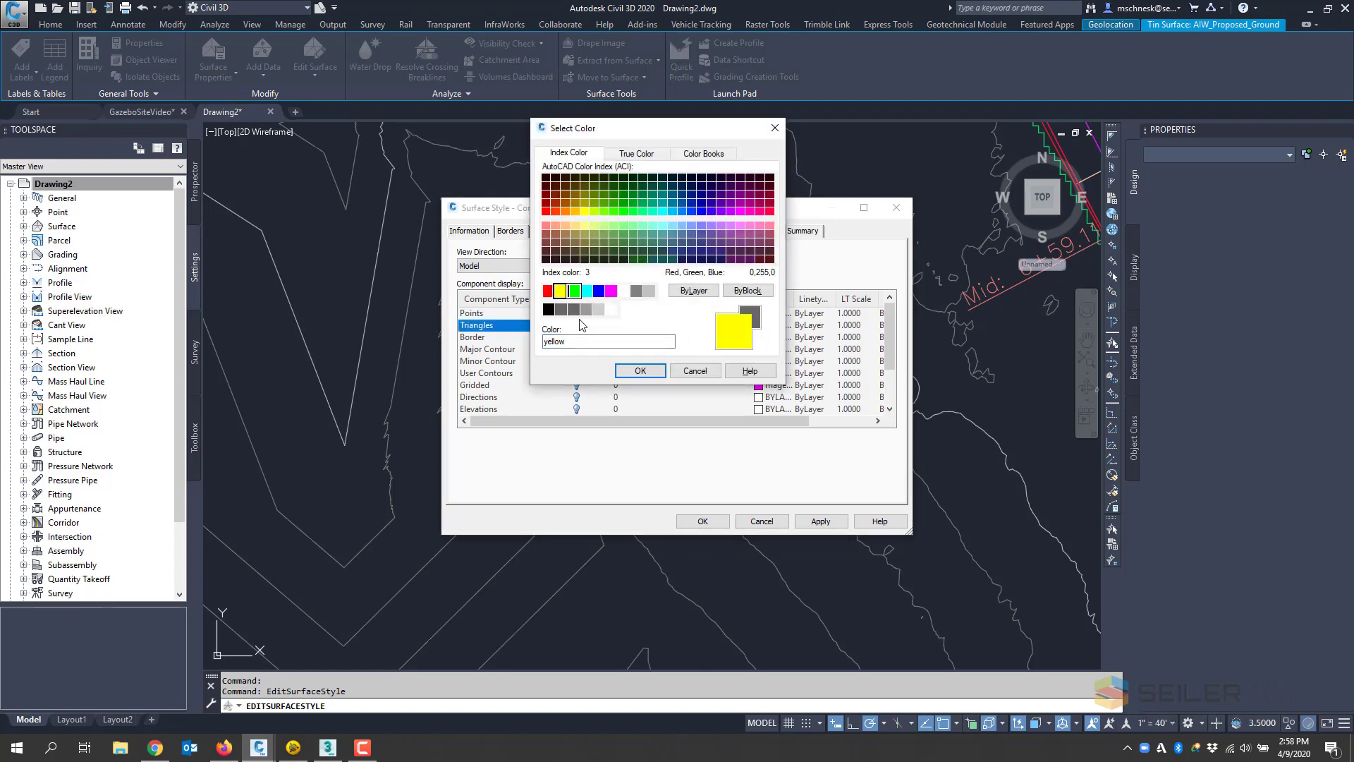
click(640, 370)
click(818, 522)
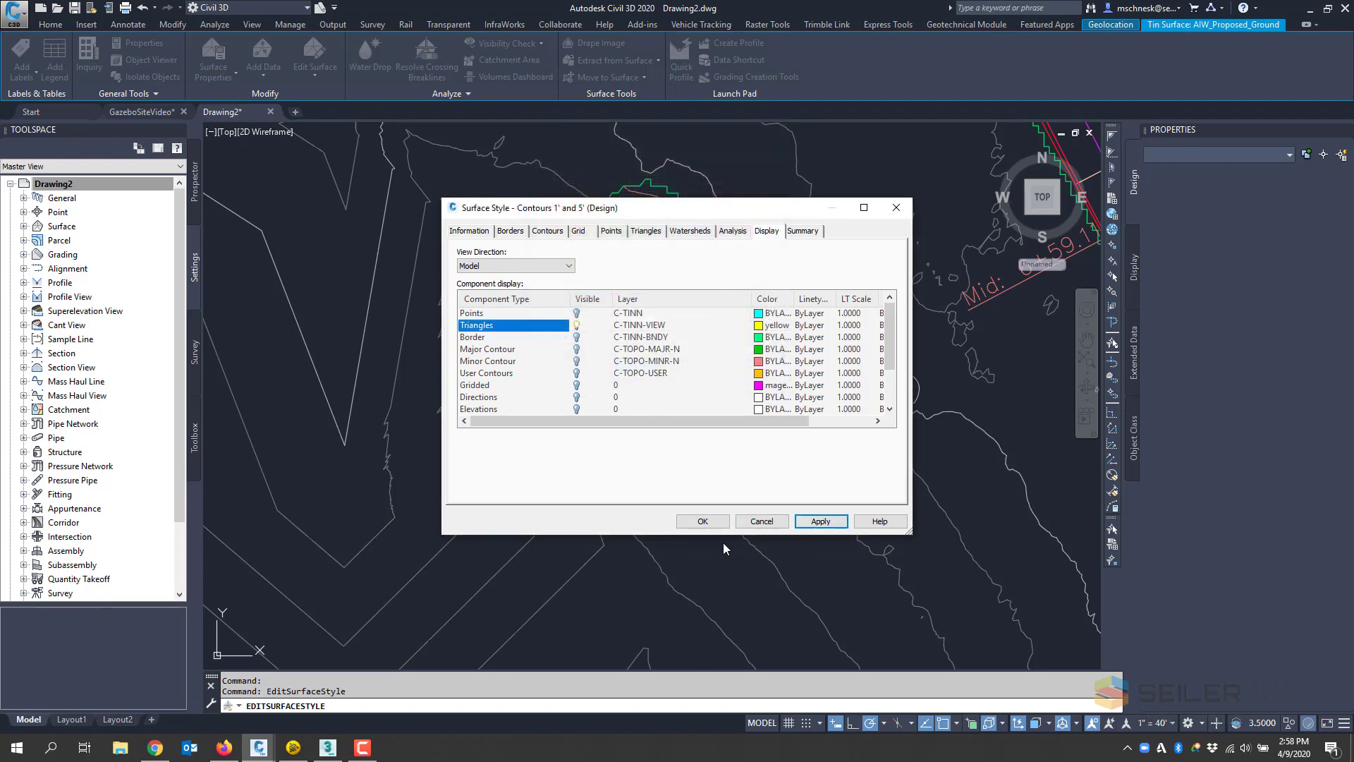
click(702, 521)
Step: Inspect the proposed ground's triangles at the gazebo pad in the SE Isometric view
scroll(538, 468, down, 2)
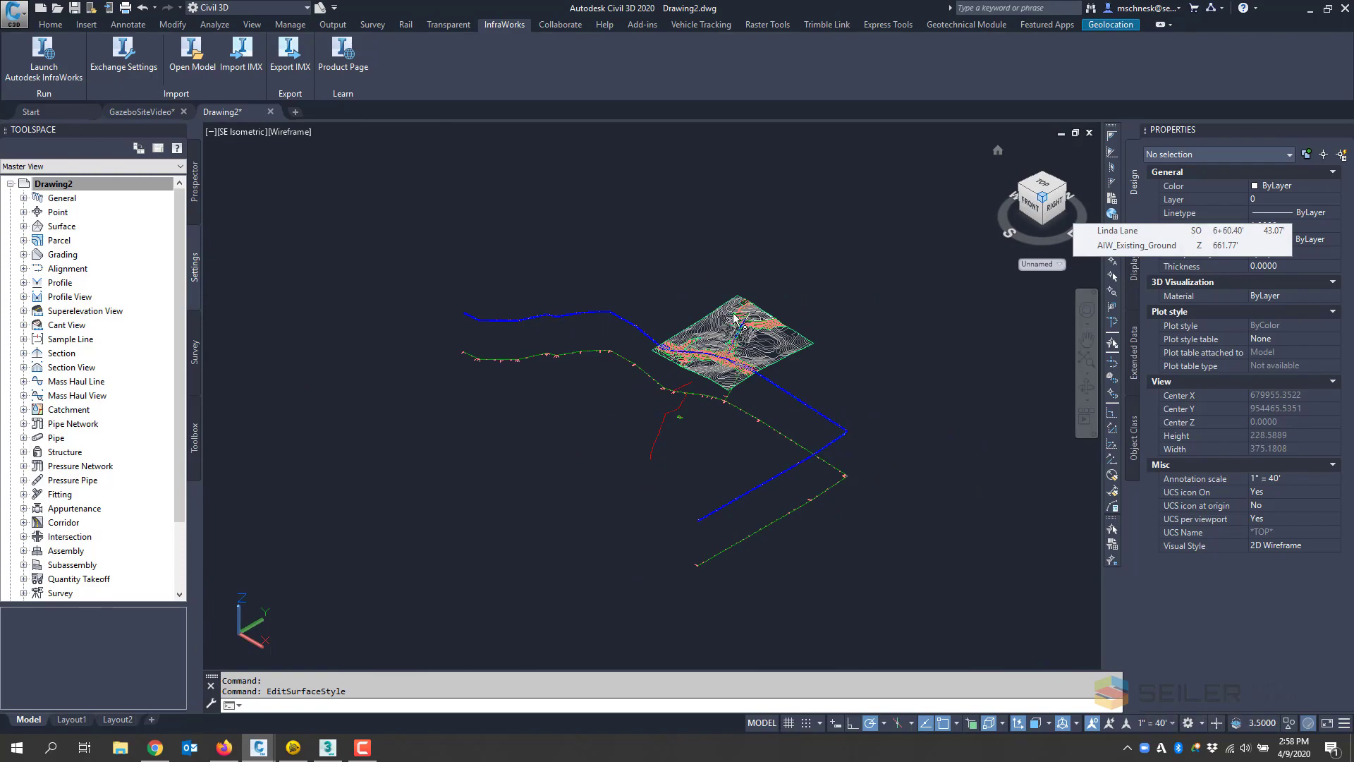
scroll(749, 312, up, 4)
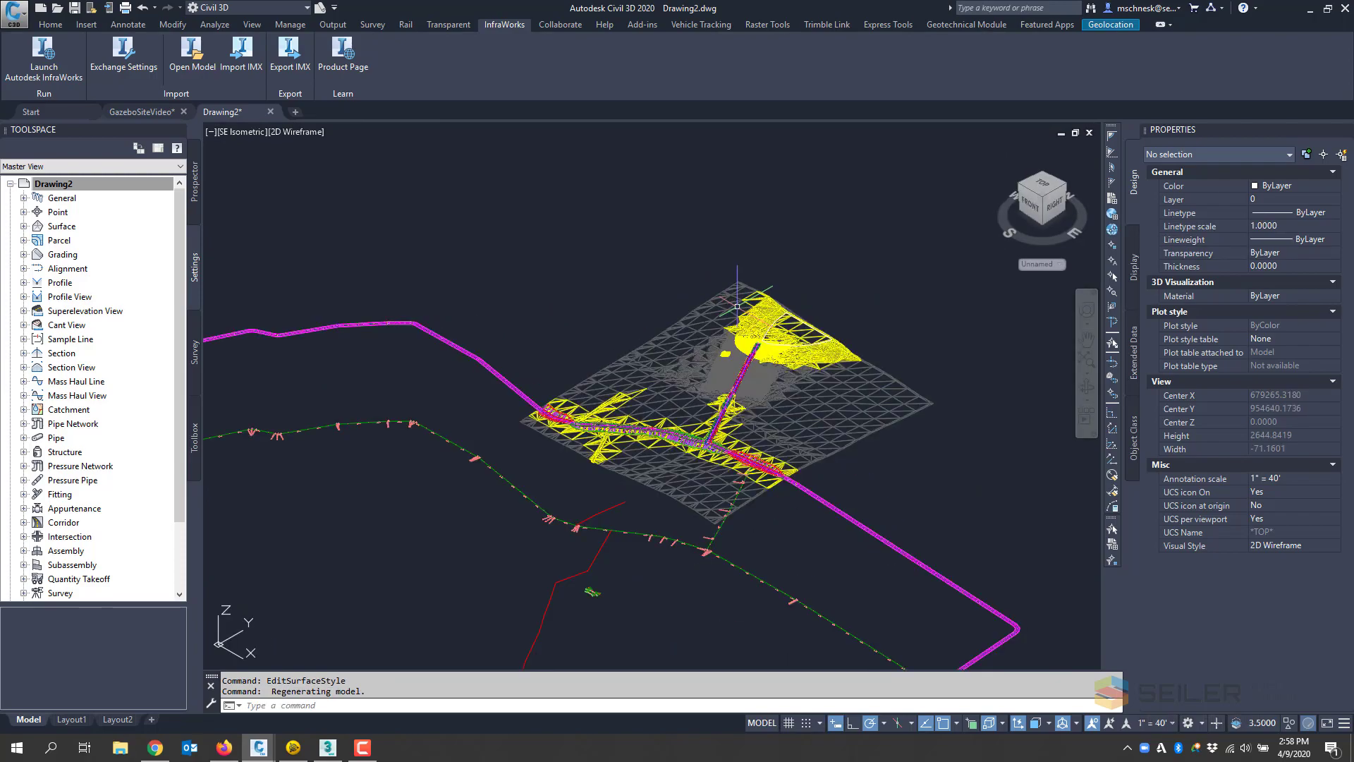
scroll(705, 377, up, 12)
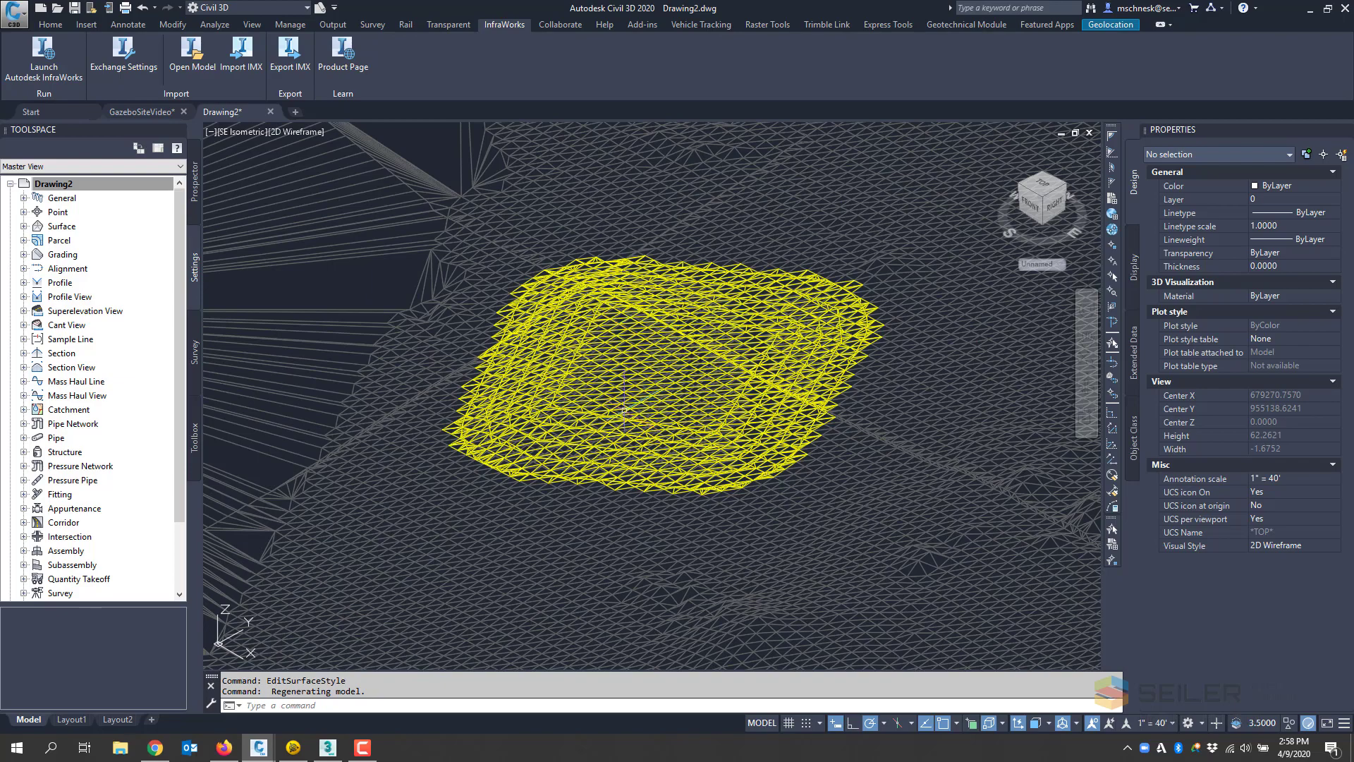
Step: Set the surface style of the AIW_Existing_Ground surface to _No Display
scroll(674, 447, down, 8)
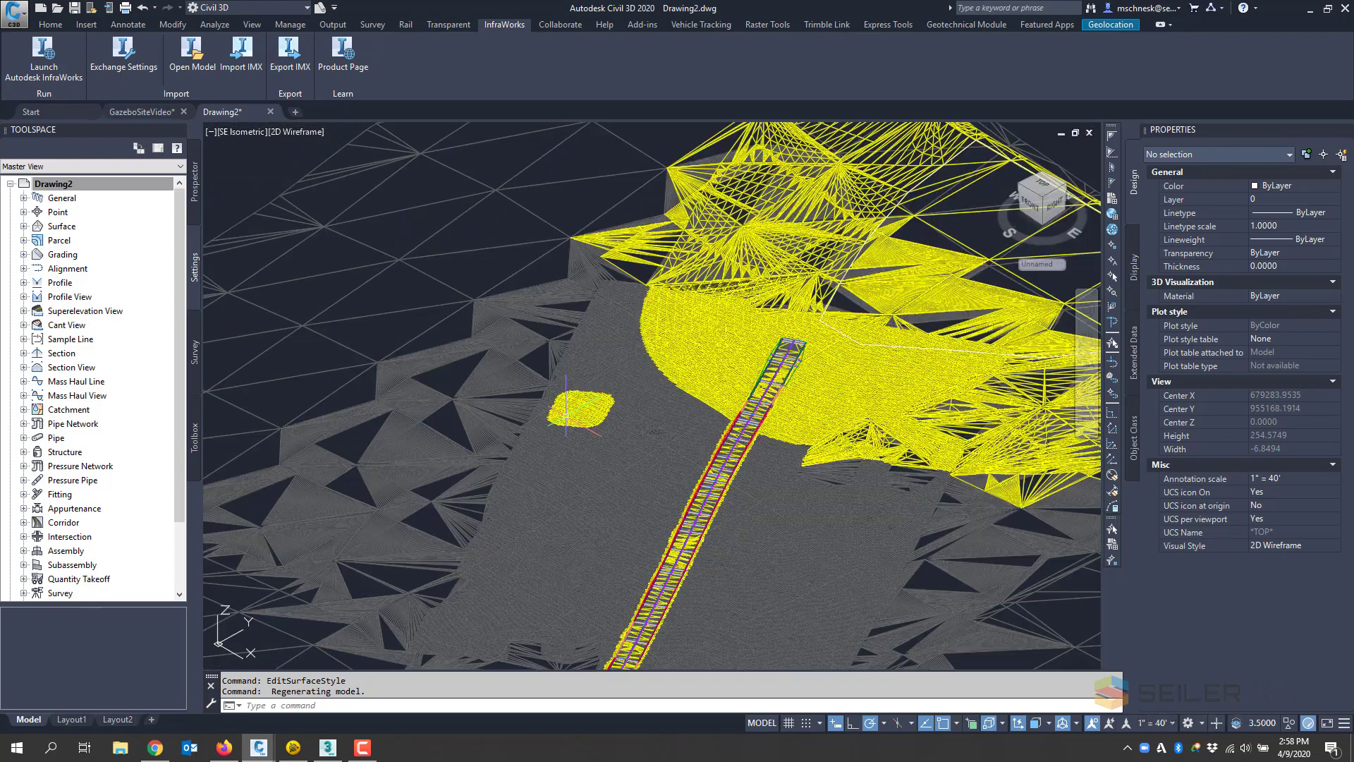
click(24, 226)
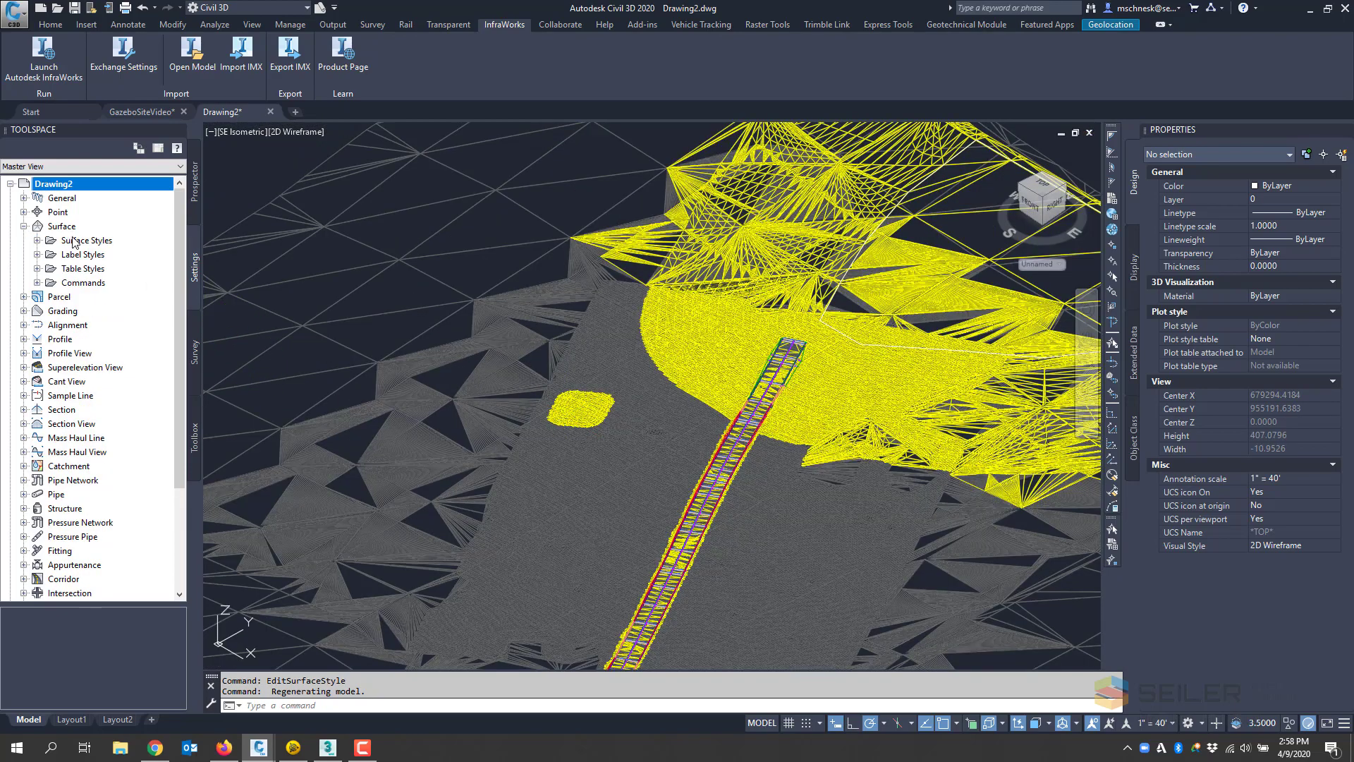
click(196, 205)
click(24, 226)
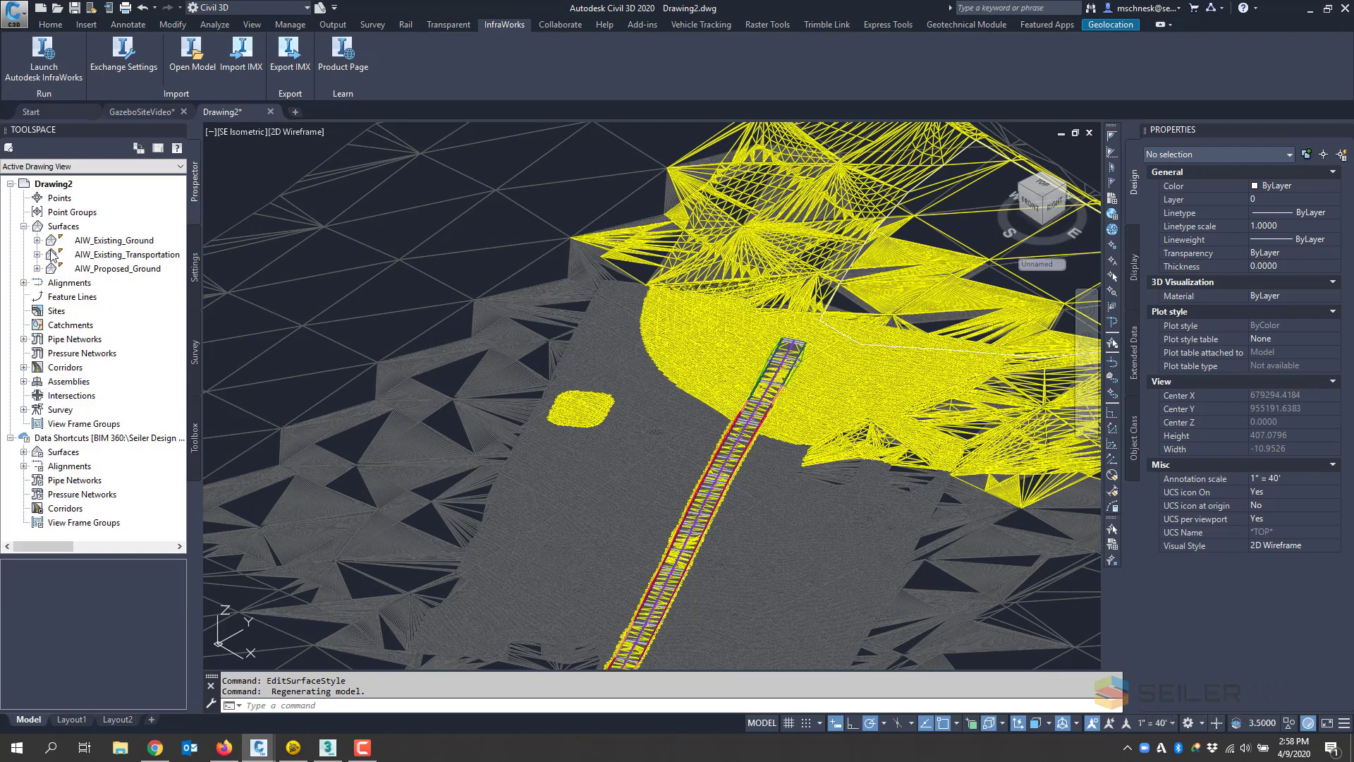
click(36, 239)
right_click(100, 242)
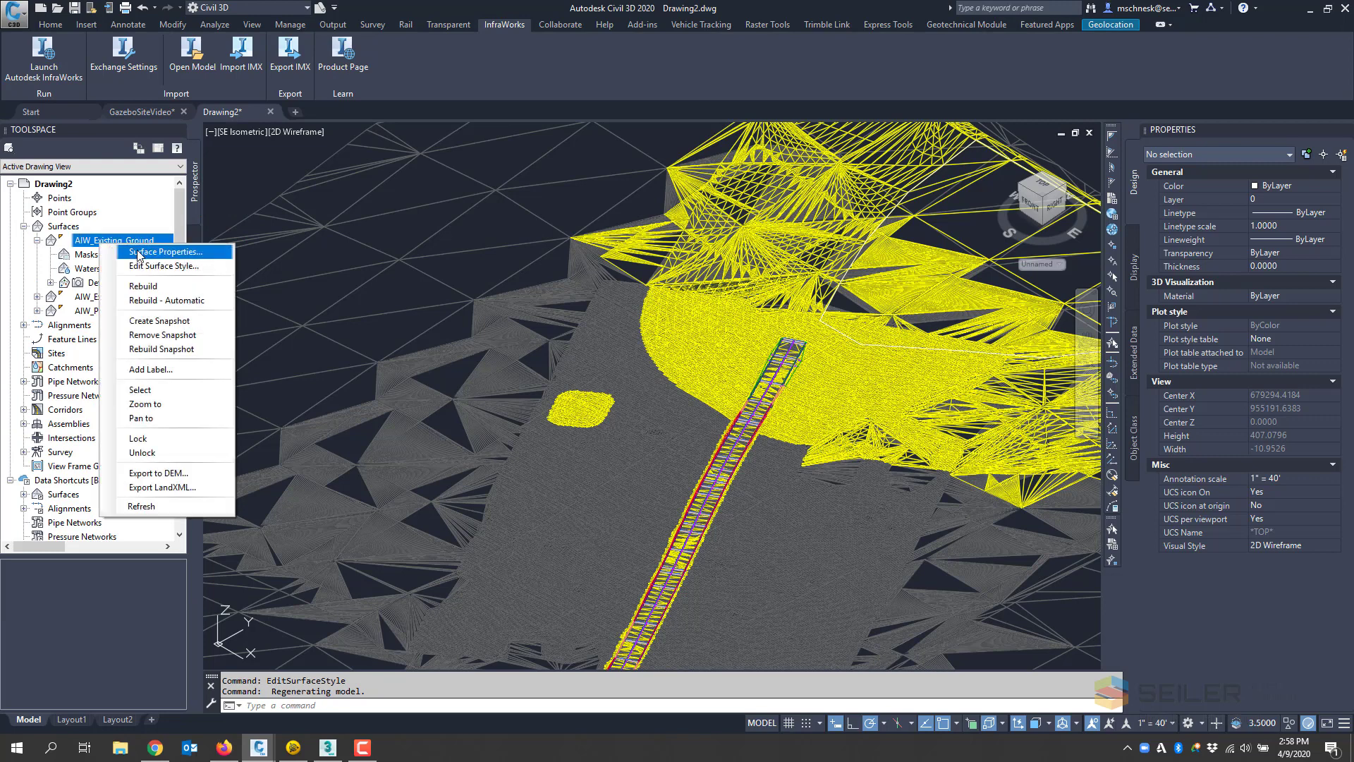
click(139, 253)
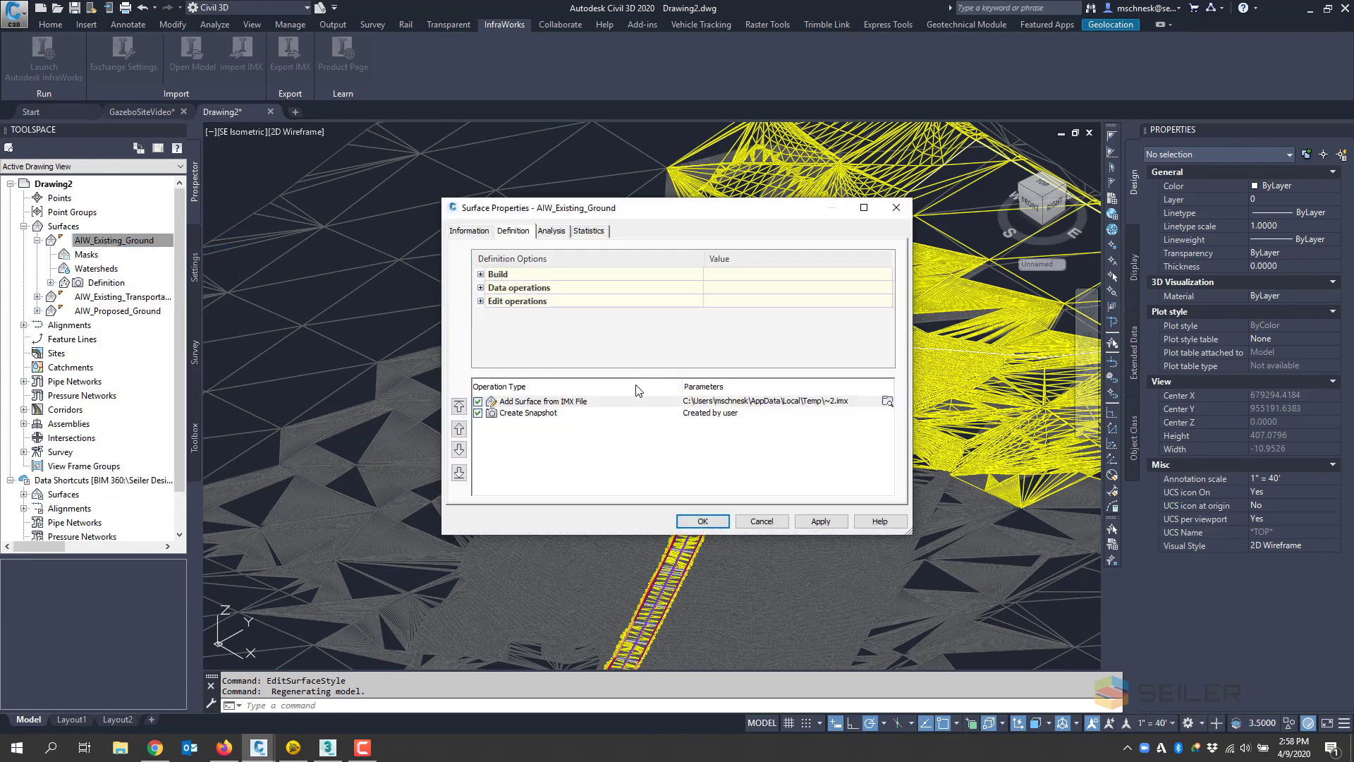
click(480, 233)
click(543, 374)
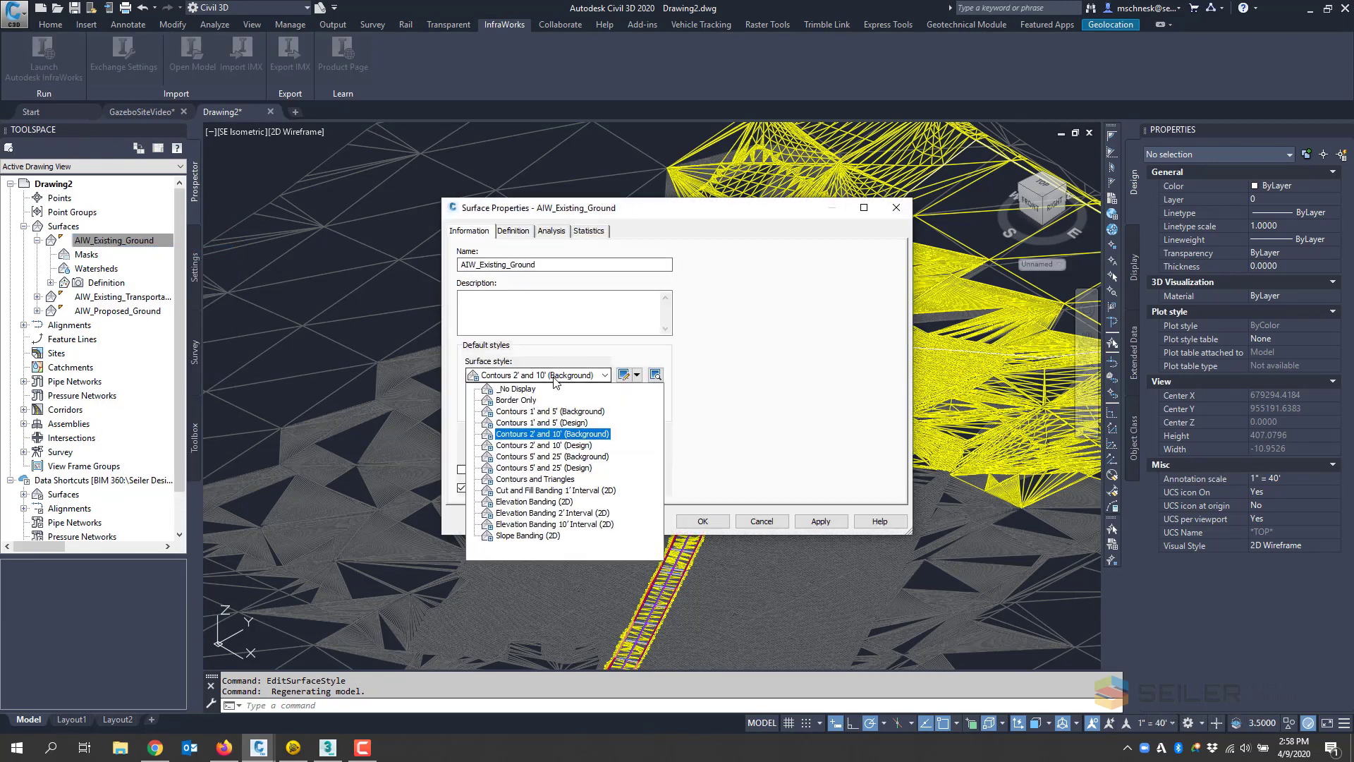
click(515, 393)
click(696, 521)
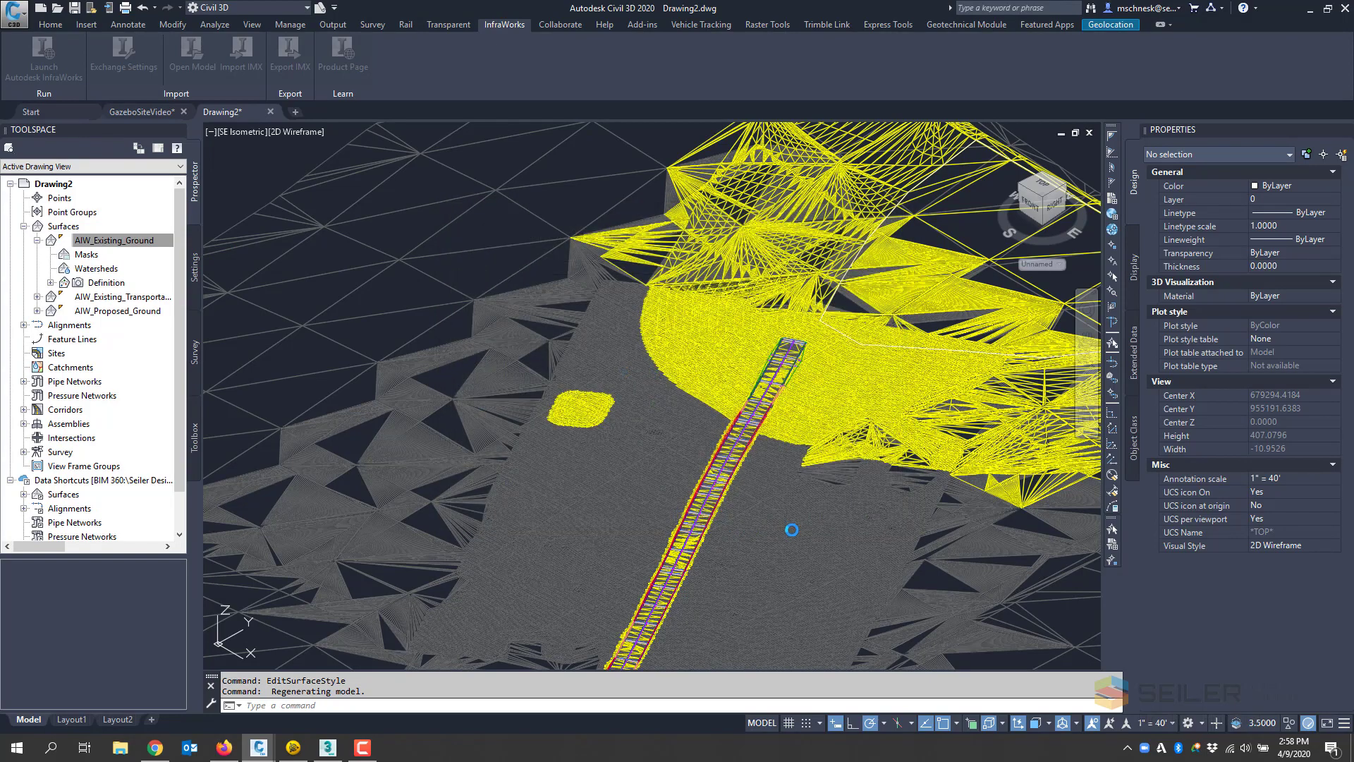
Step: Examine the proposed ground's yellow triangles at the gazebo pad and beside the road with the existing ground hidden
scroll(562, 418, up, 5)
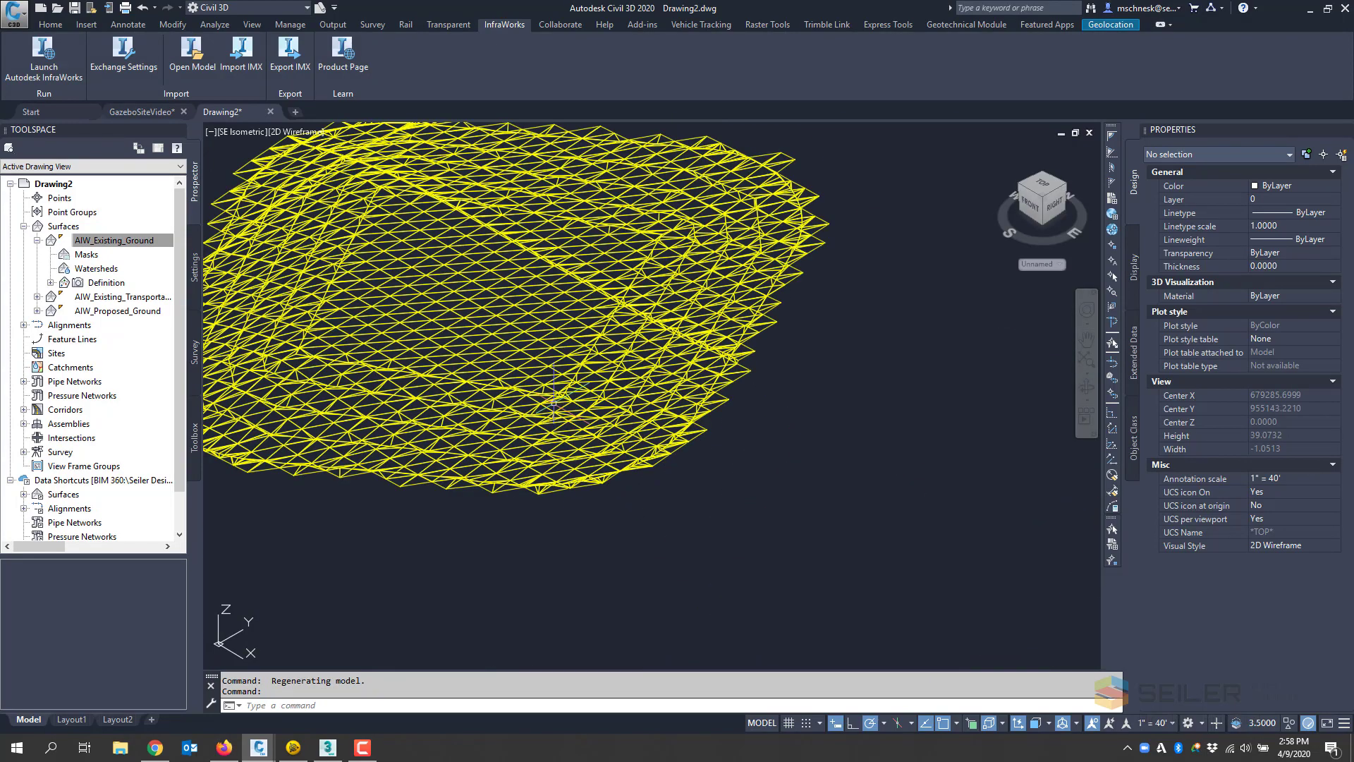
scroll(553, 404, down, 4)
scroll(553, 402, down, 4)
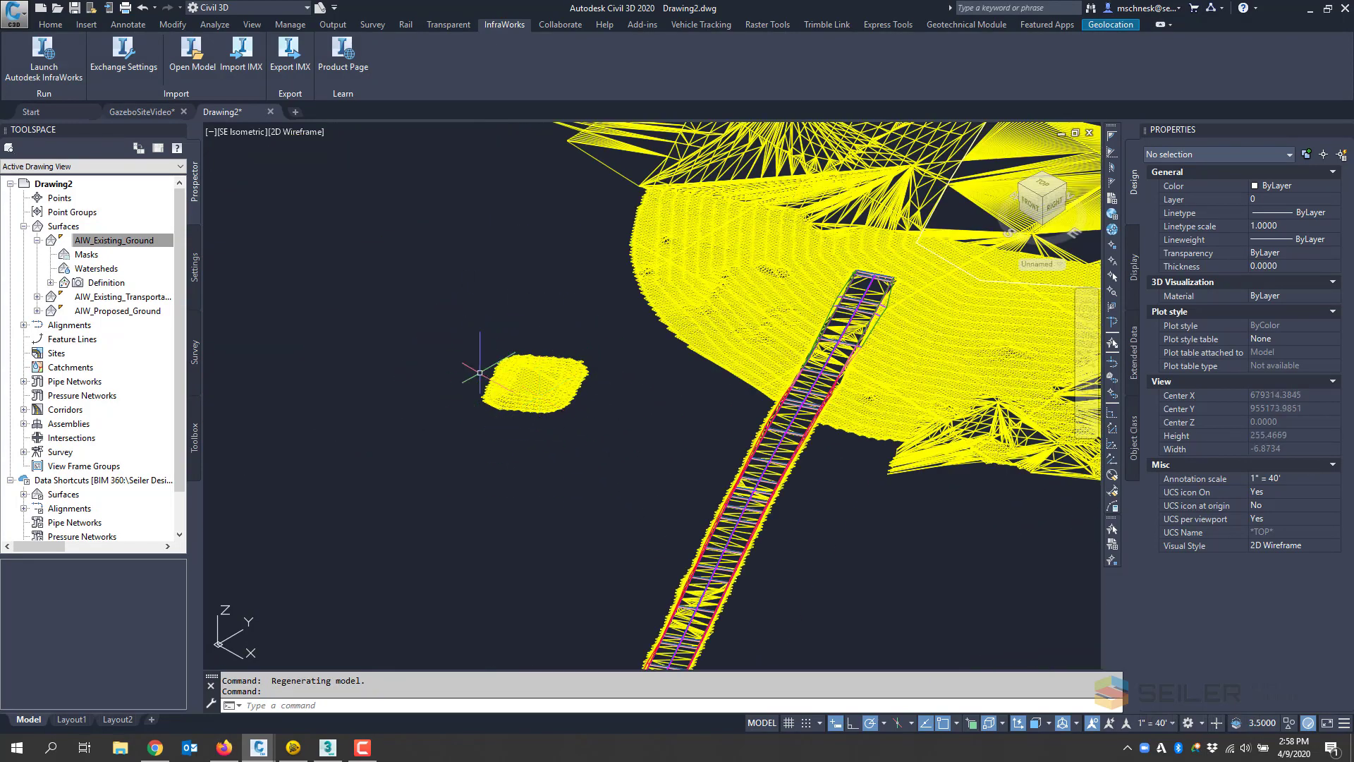
scroll(533, 423, up, 5)
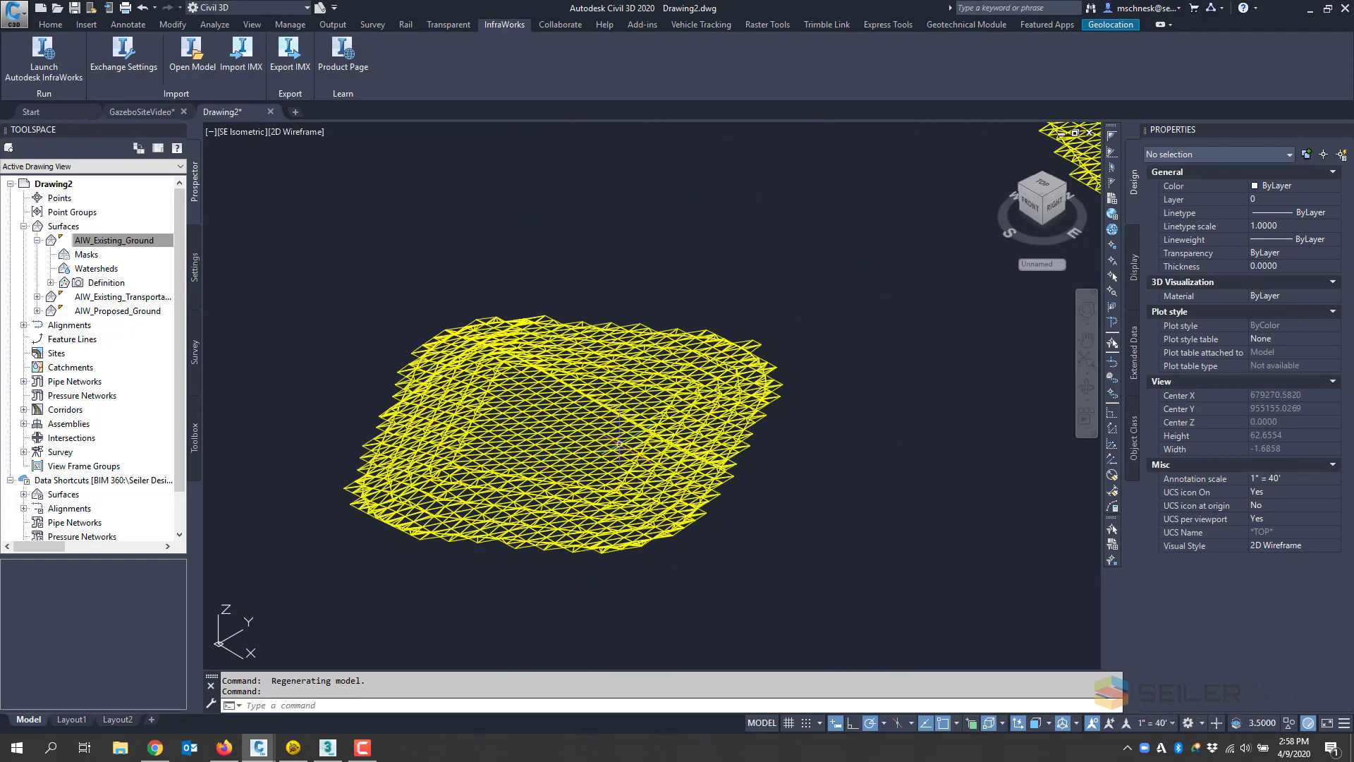
scroll(647, 448, up, 2)
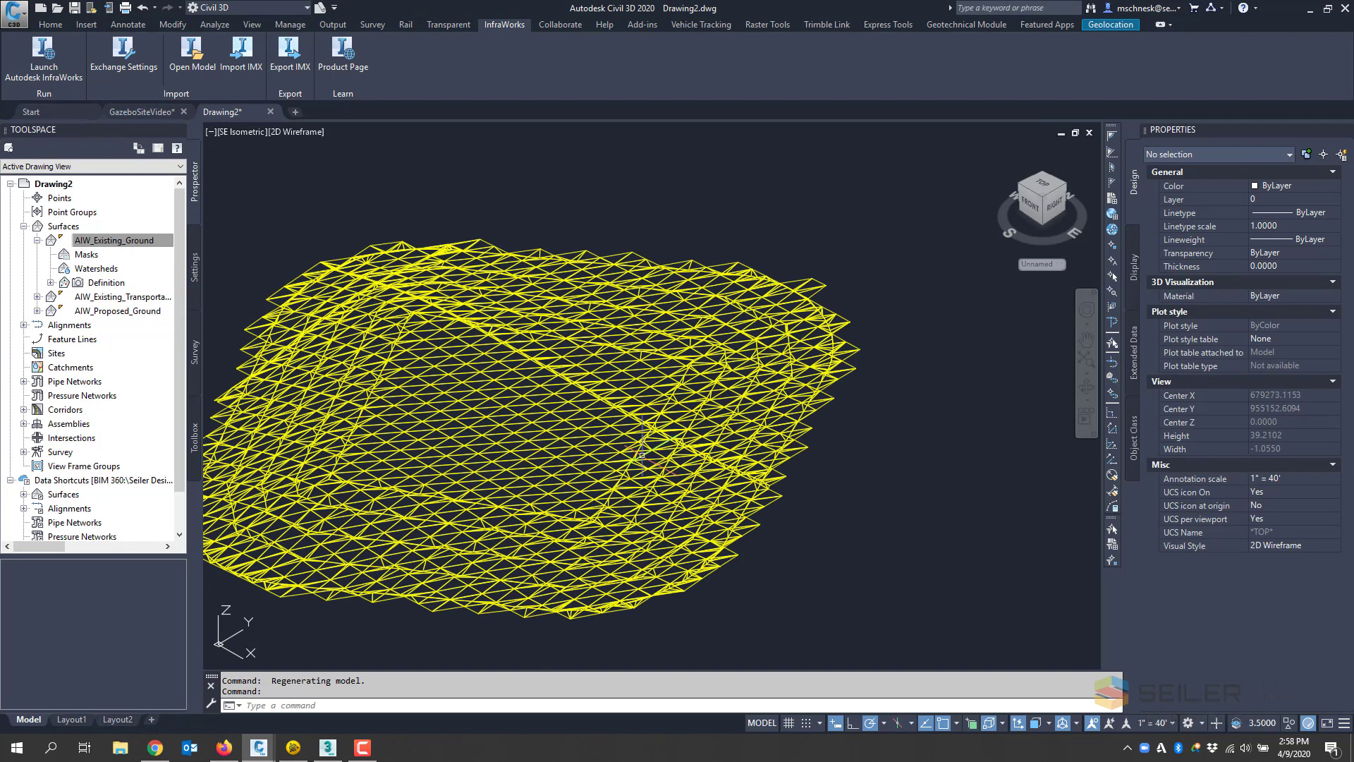
scroll(641, 453, down, 2)
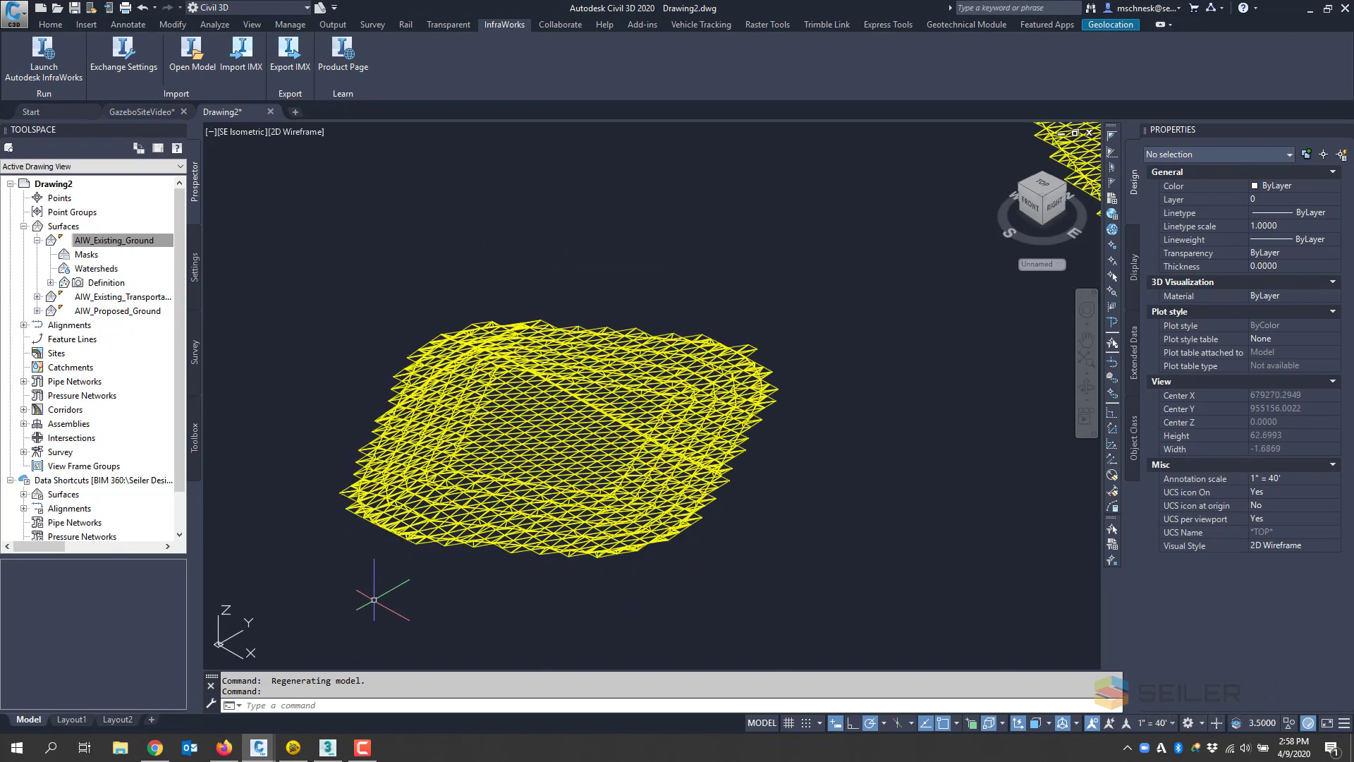
Step: Save the drawing to the Desktop as HomeTestAIWModel in AutoCAD 2018 Drawing format
click(14, 12)
click(29, 172)
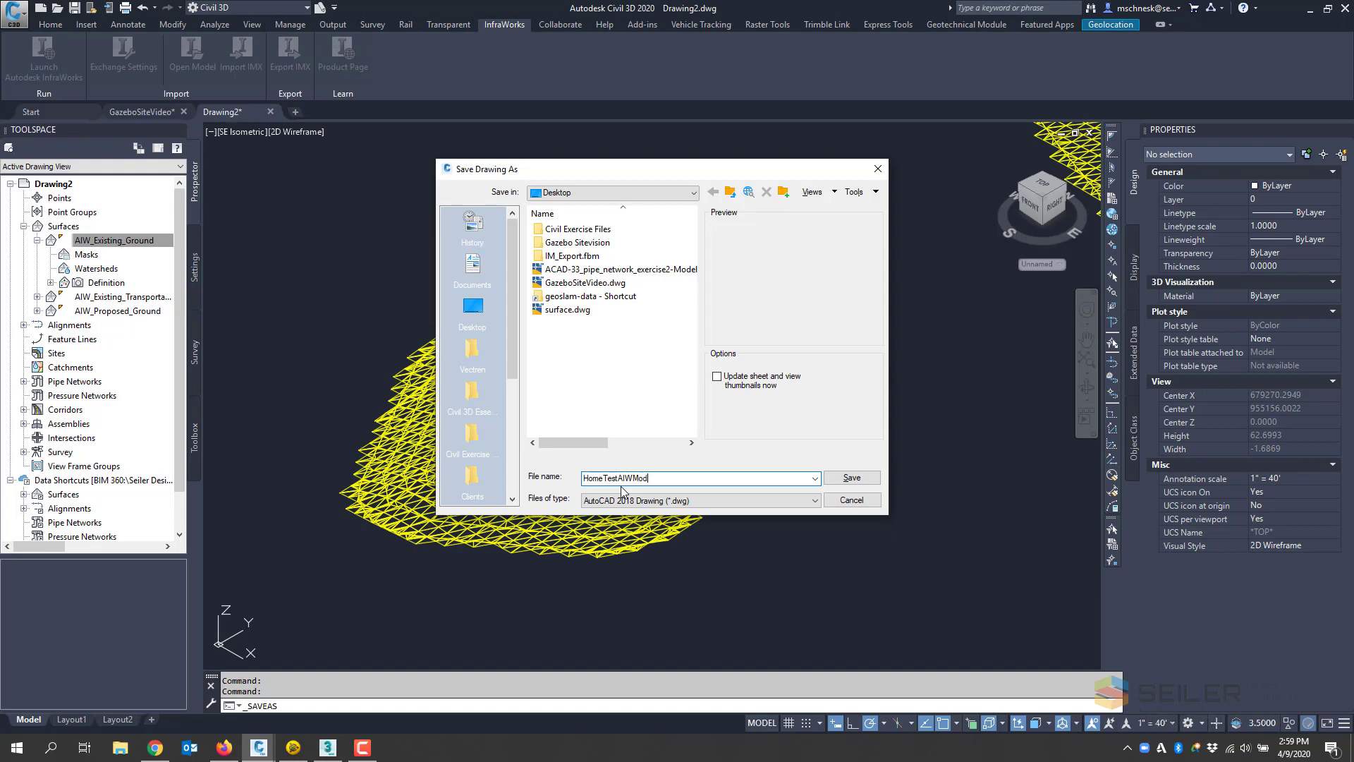
key(Return)
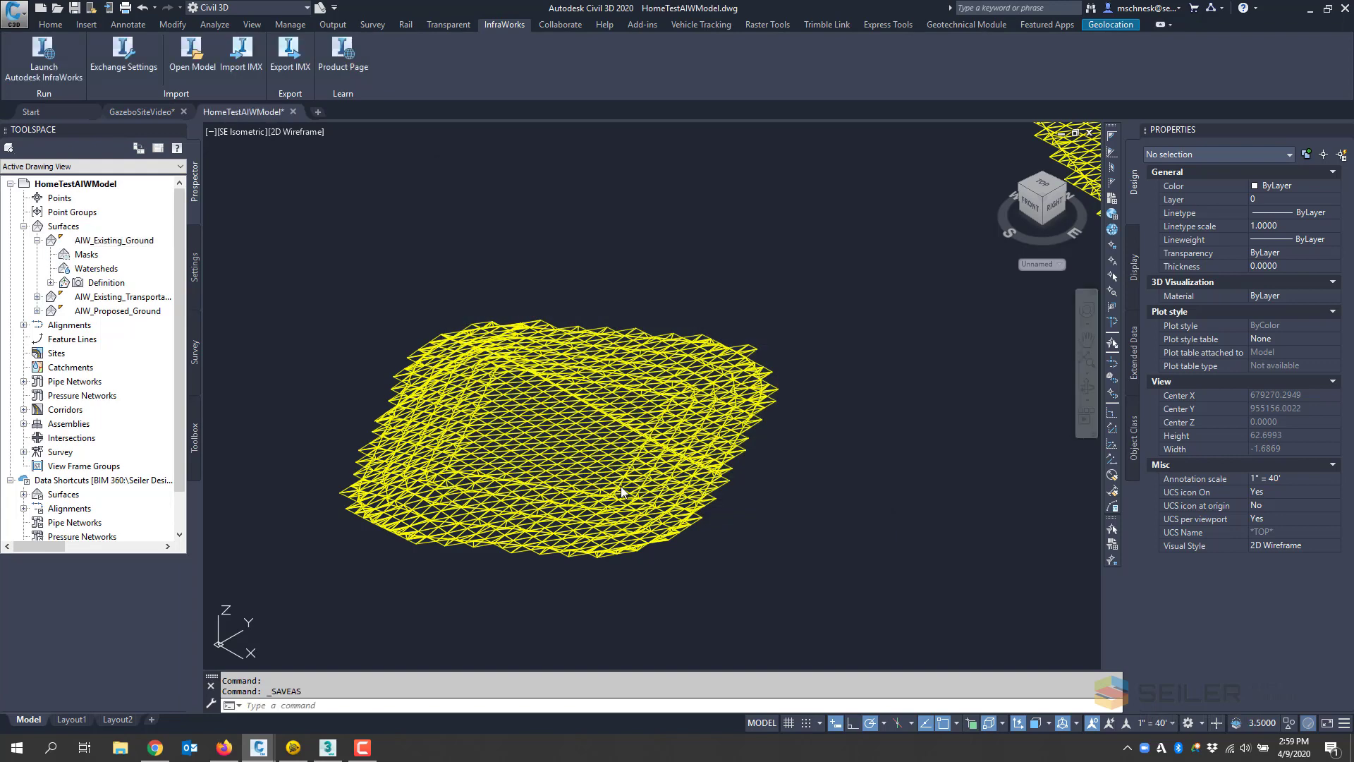
Step: In the GazeboSiteVideo drawing's settings, assign the coordinate system code MO83-EF
click(143, 113)
scroll(368, 331, down, 5)
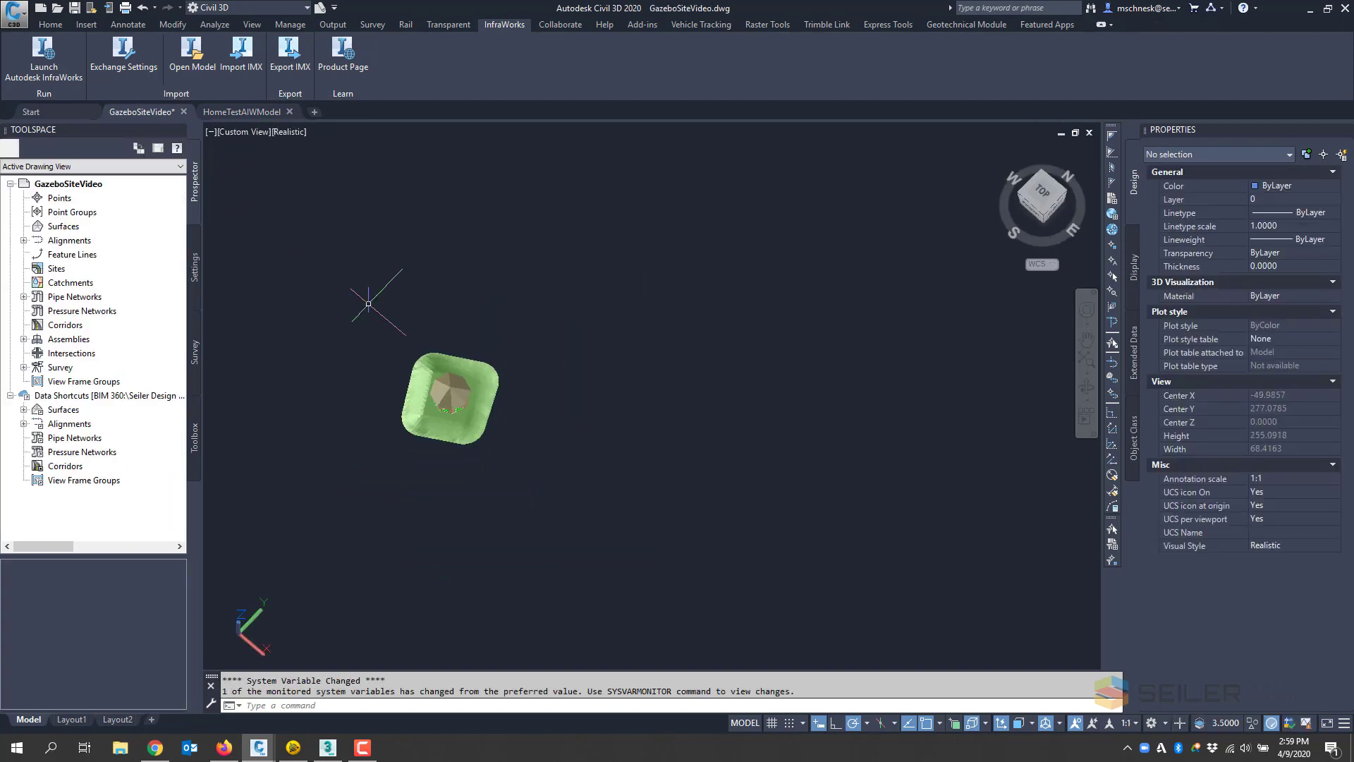
click(194, 268)
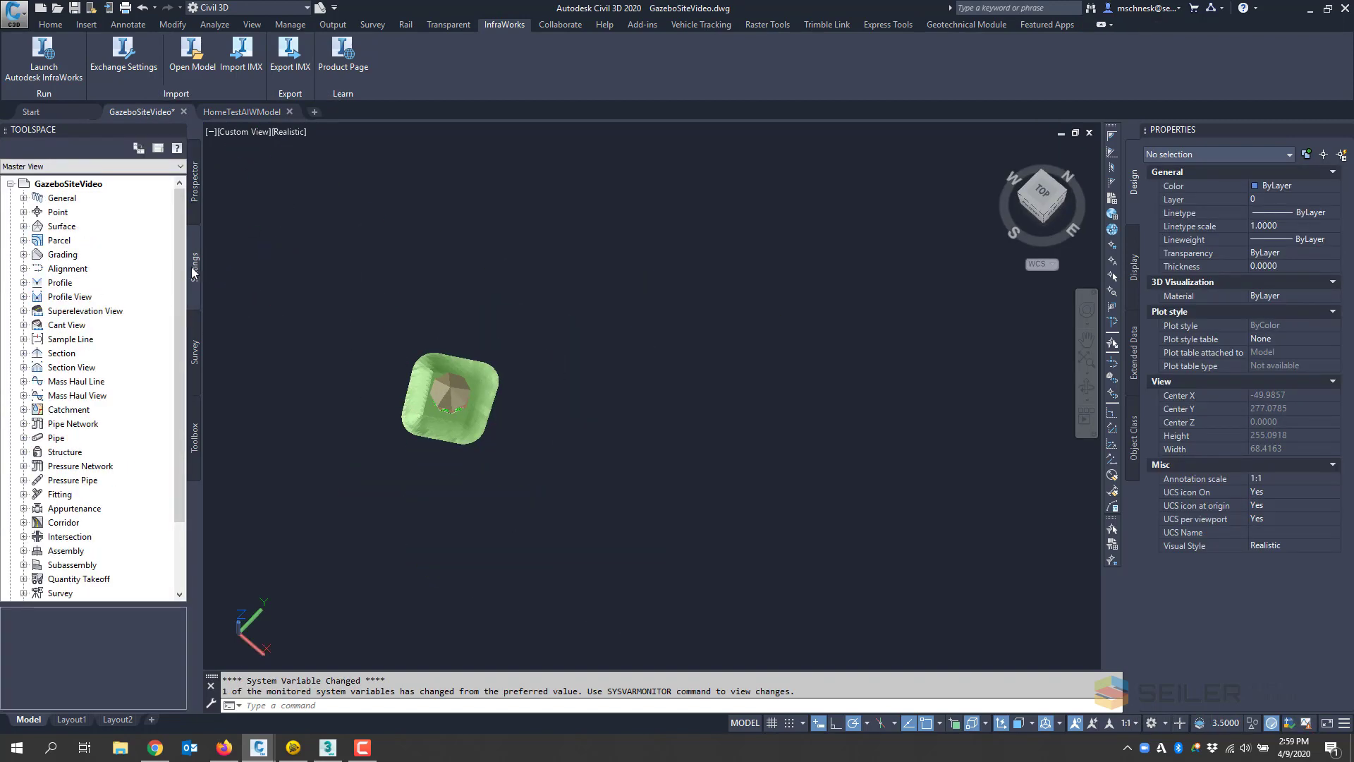
right_click(56, 187)
click(103, 190)
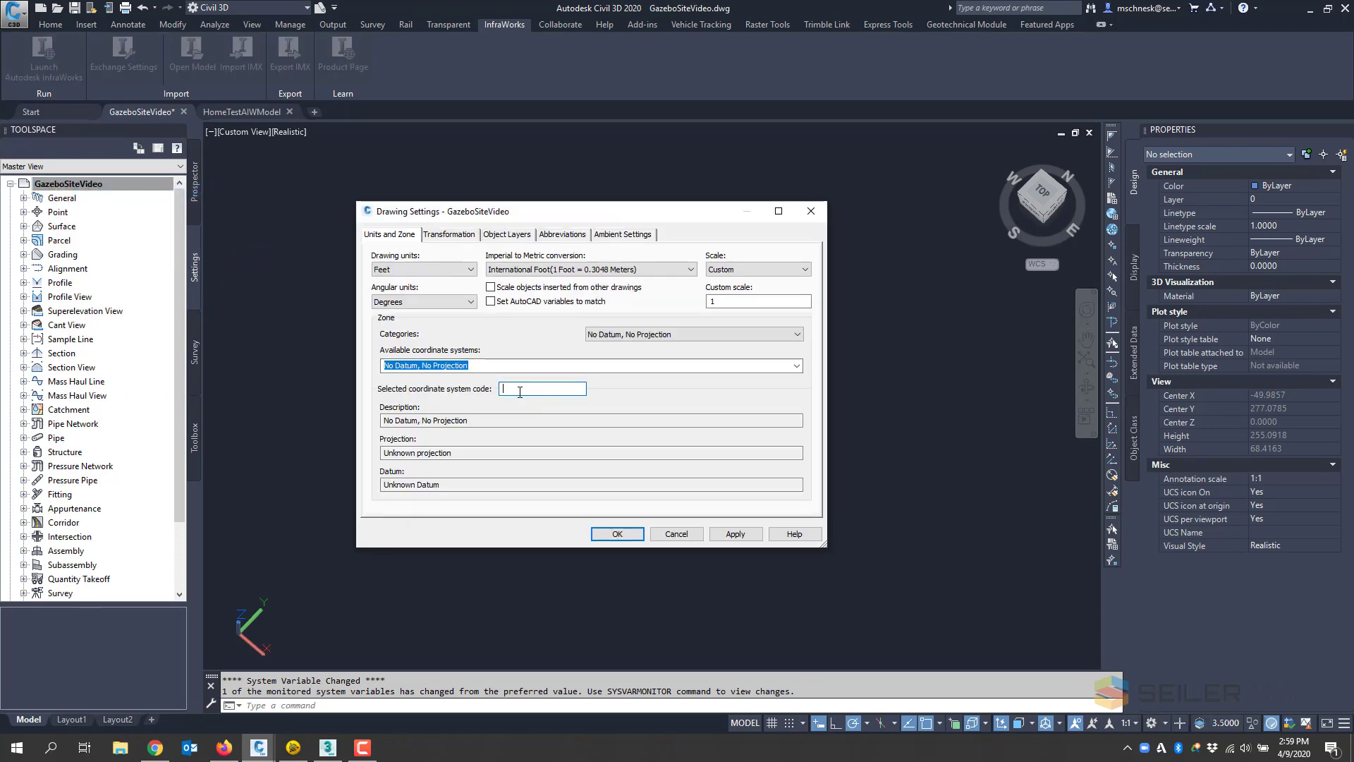
text(MO83)
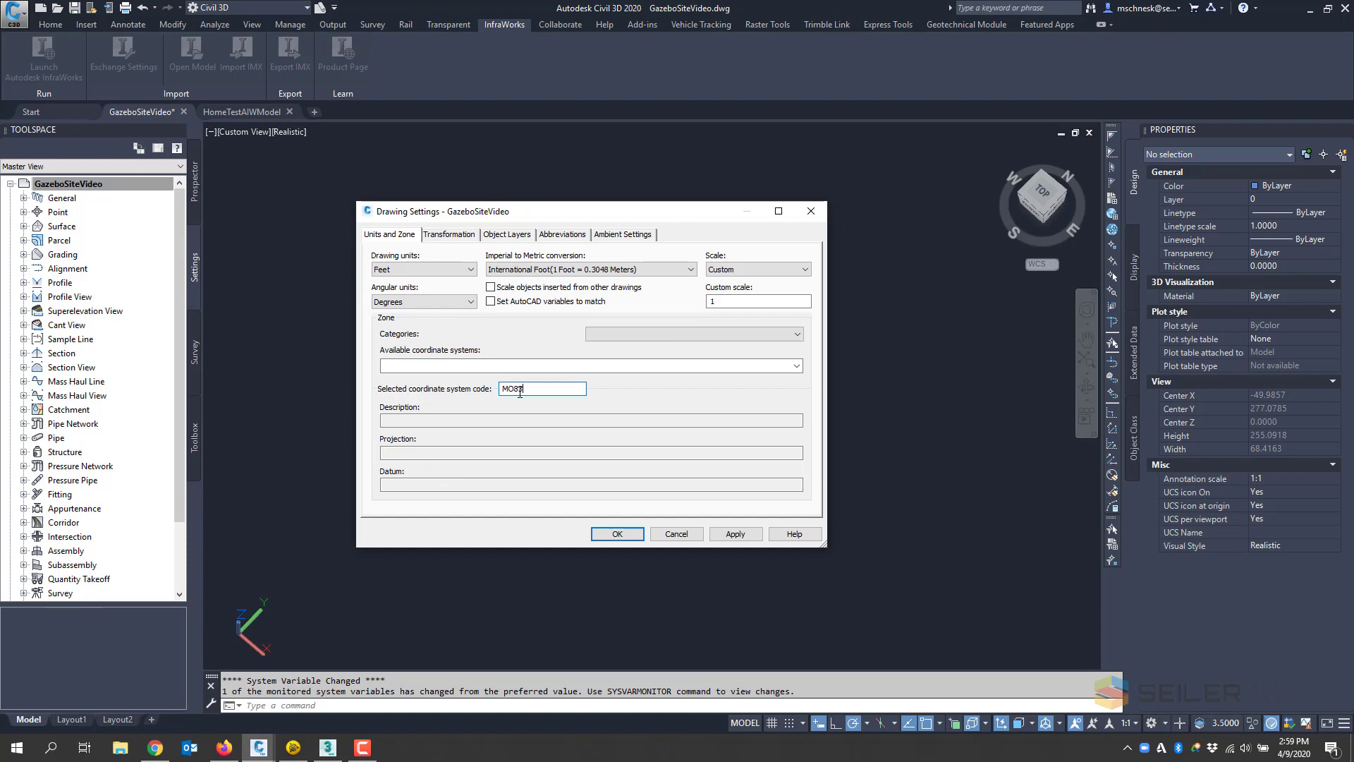
text(-EF)
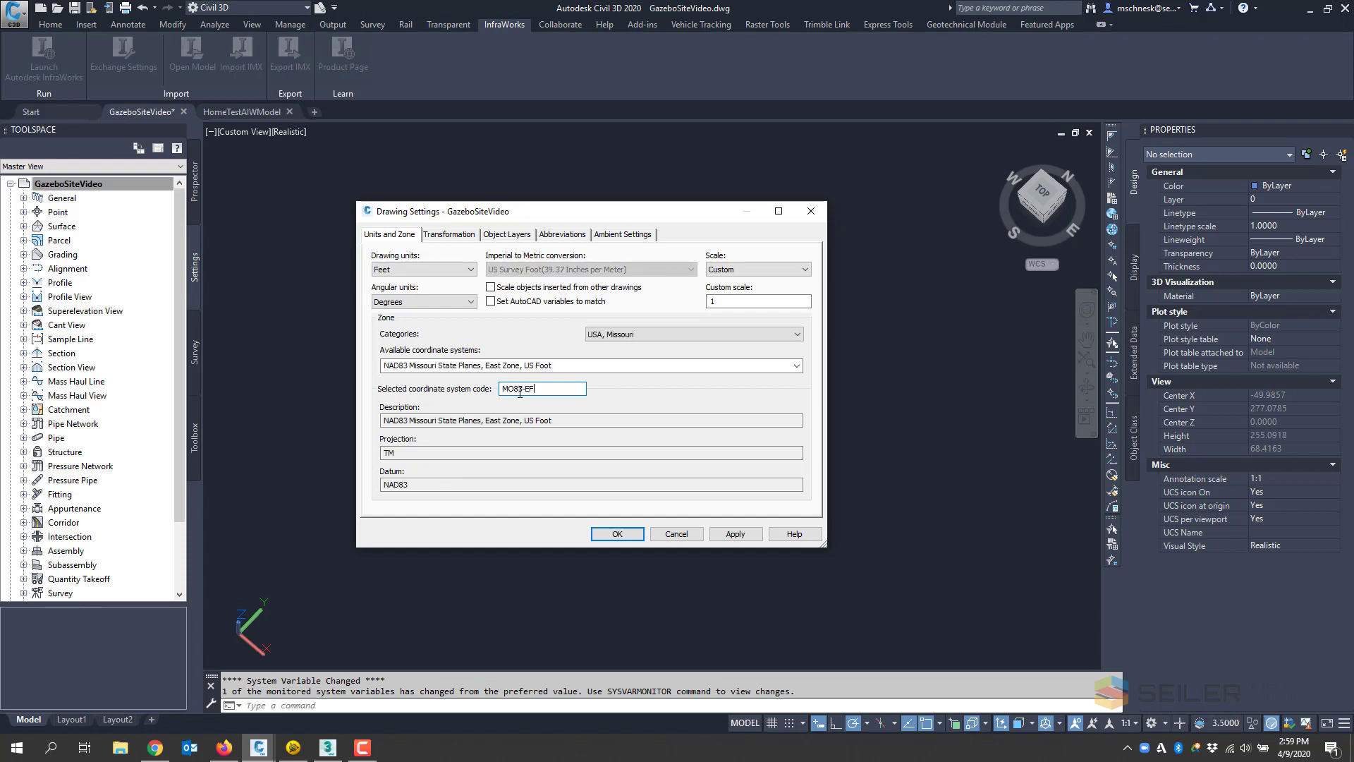
Step: Apply the MO83-EF coordinate system, and attach HomeTestAIWModel.dwg as an overlay reference at 0,0,0 with scale 1 and a relative path
click(617, 534)
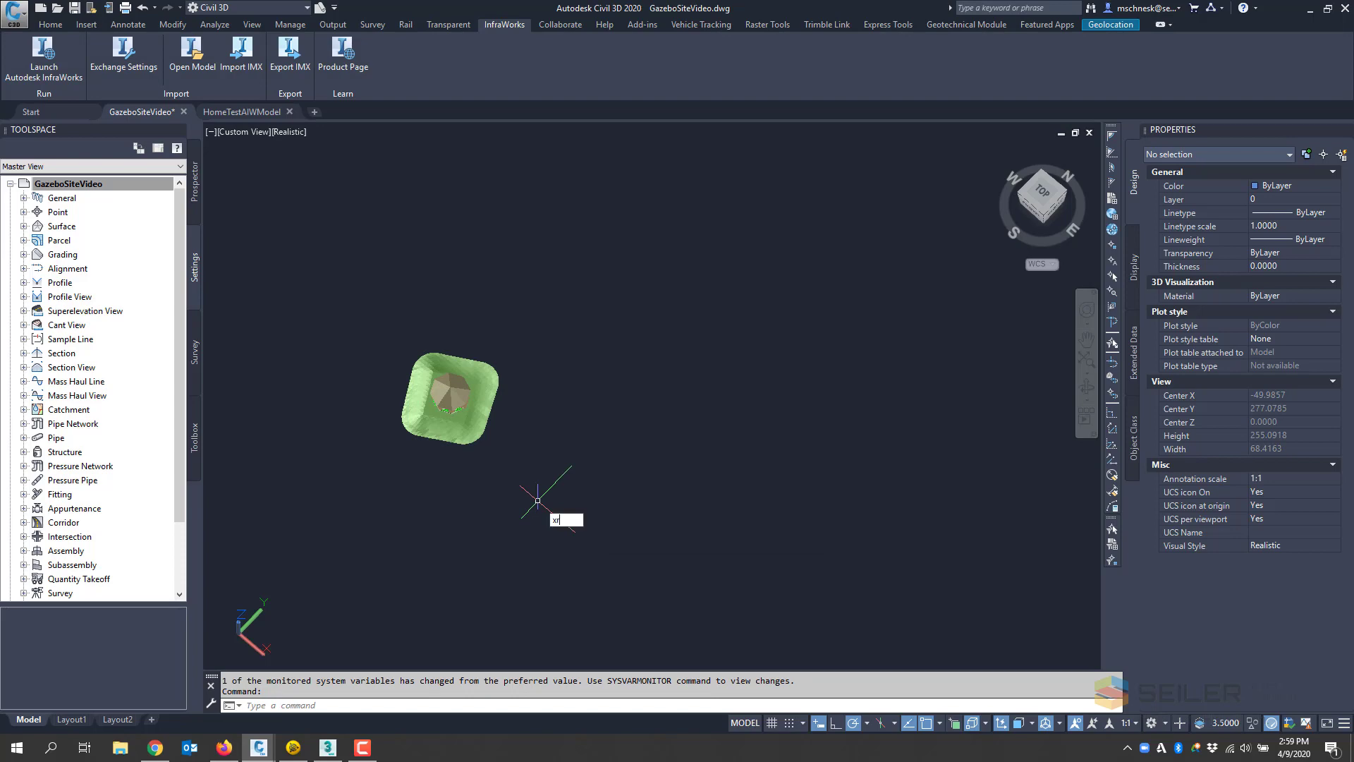
key(Return)
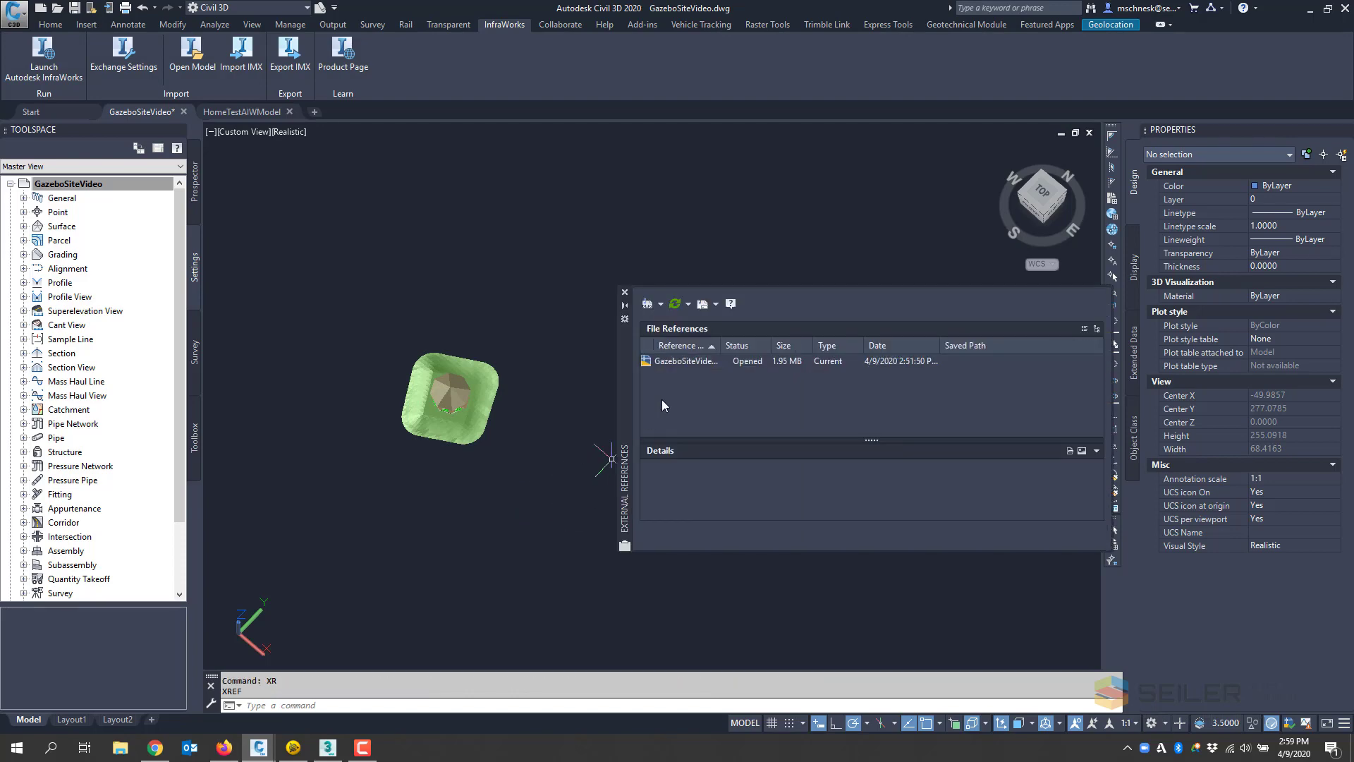
click(648, 306)
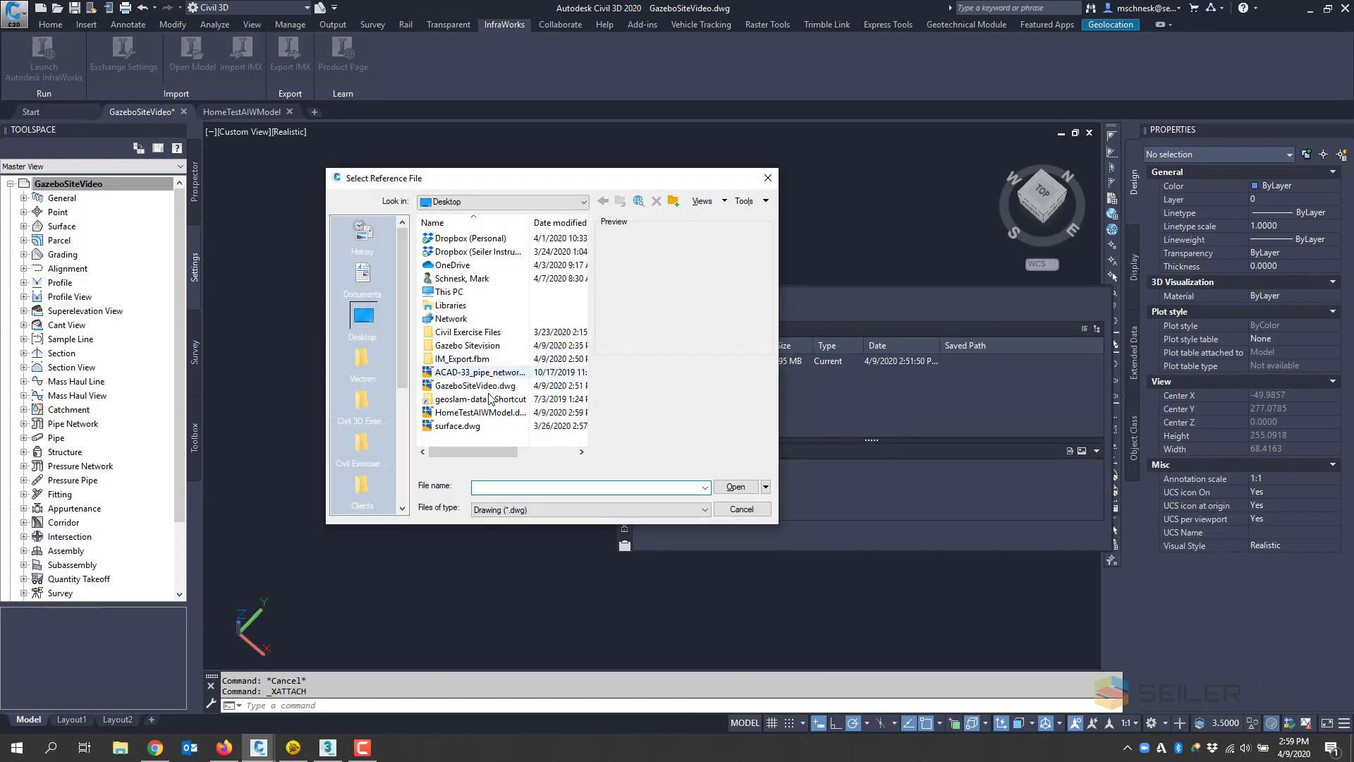
key(Escape)
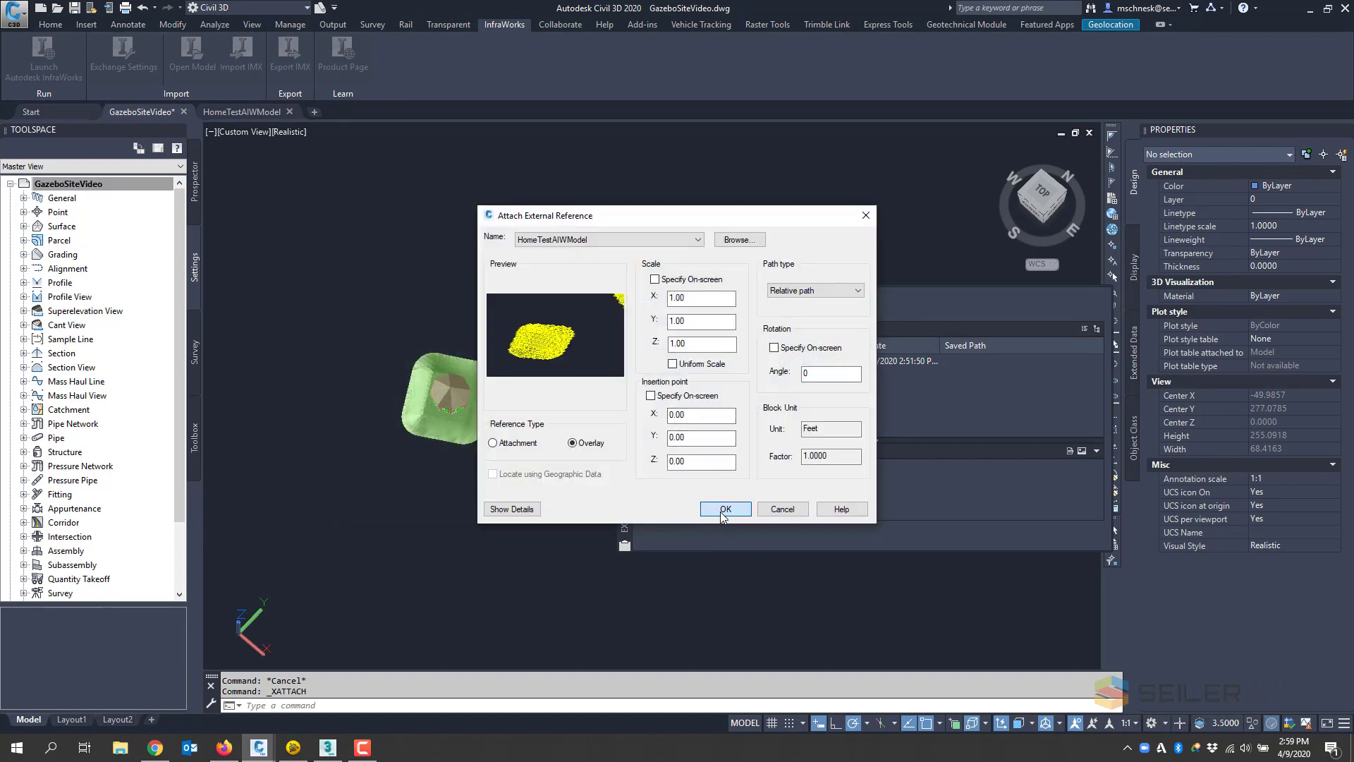
click(725, 509)
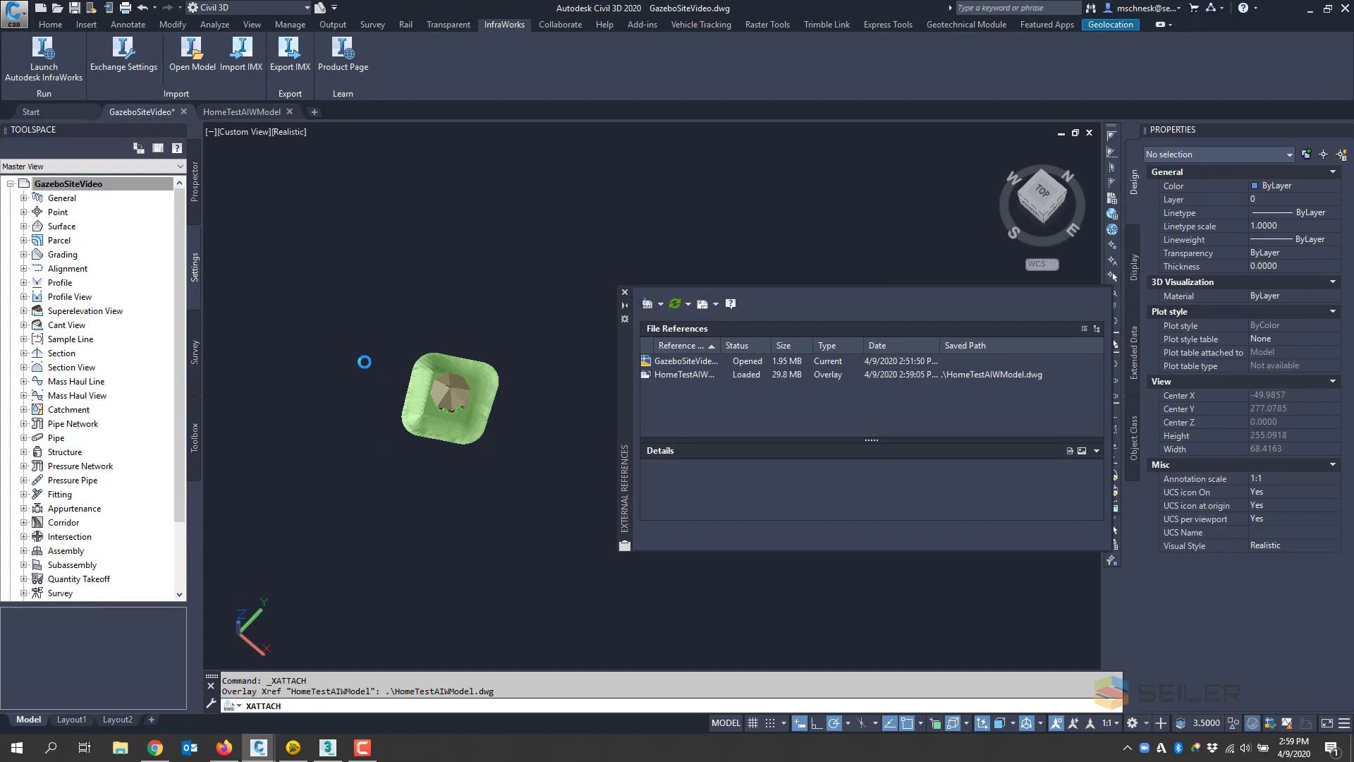
click(625, 292)
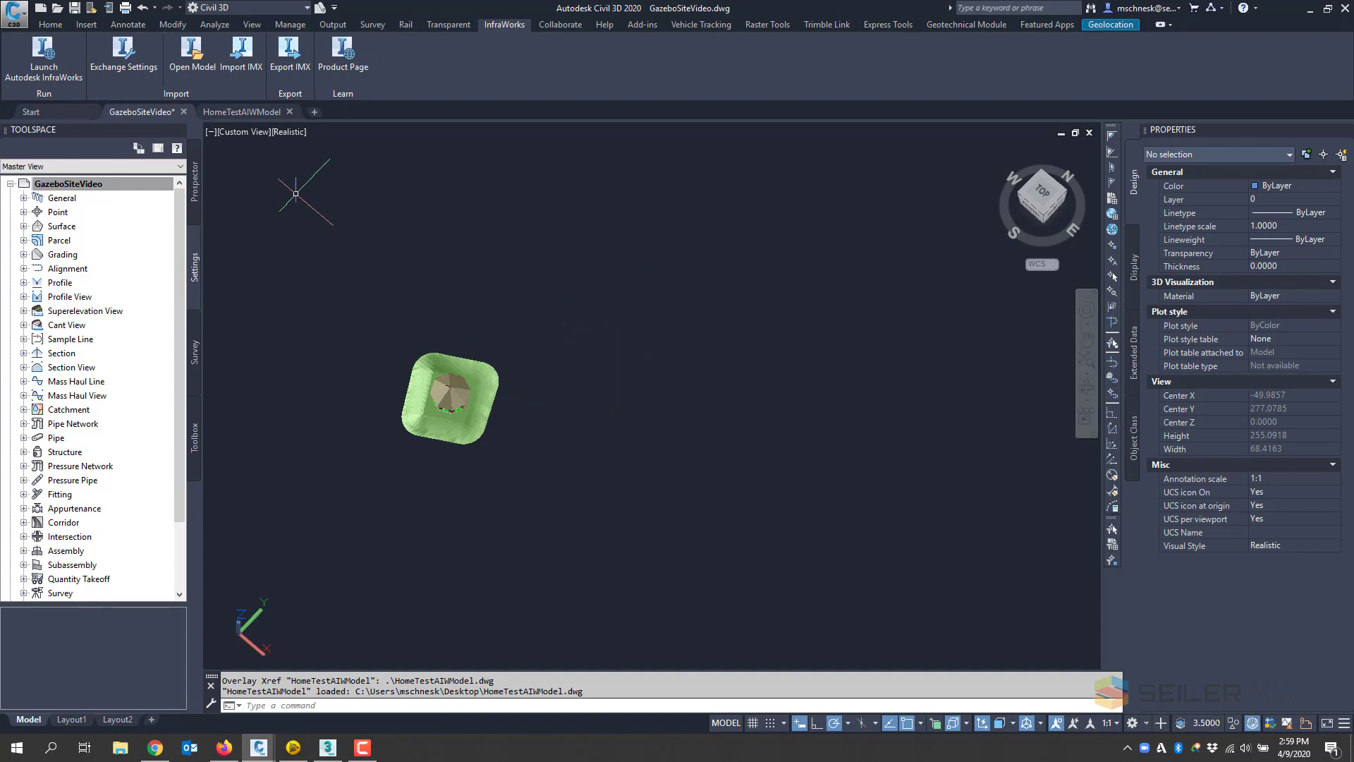
Step: Set the visual style of the gazebo drawing's model view to 2D Wireframe
click(291, 133)
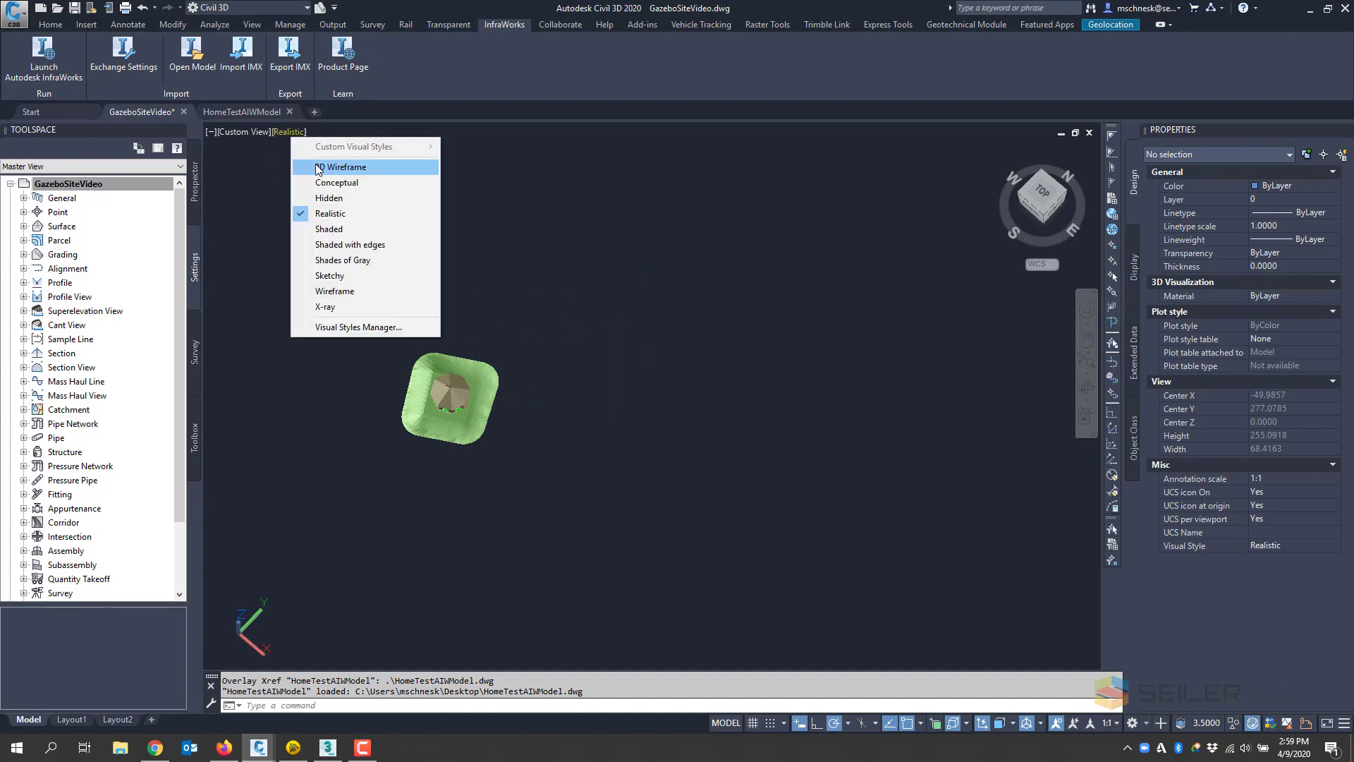
click(318, 167)
scroll(494, 436, up, 6)
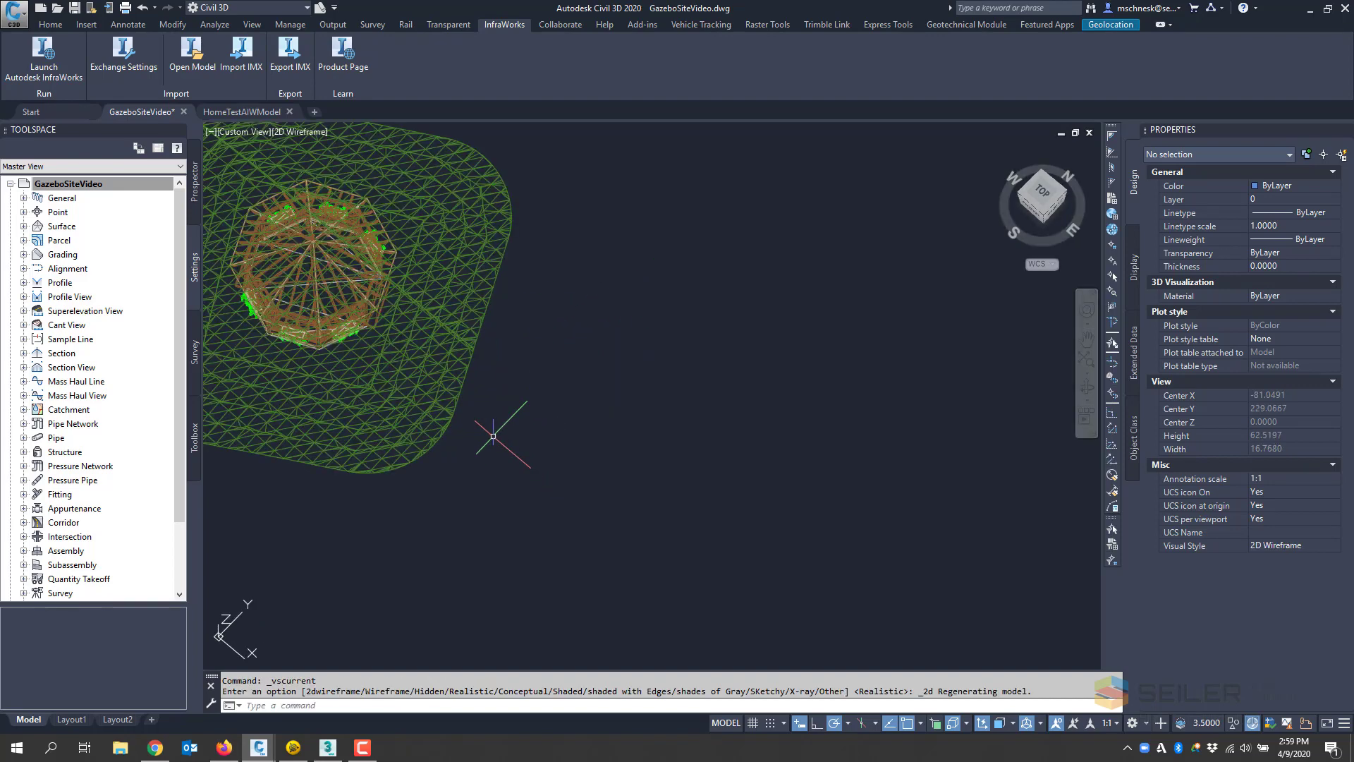
scroll(493, 436, down, 5)
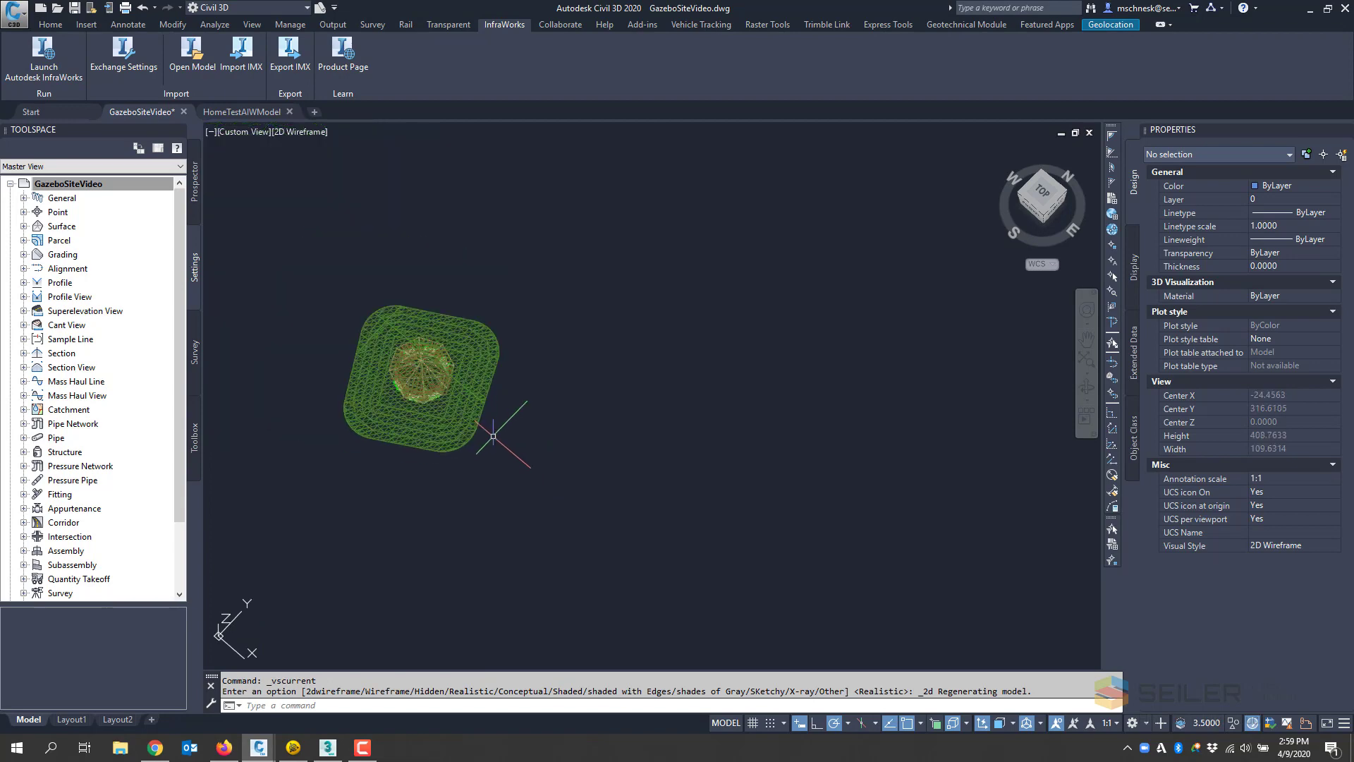
Step: Split model space into two vertical viewports, one showing the gazebo site and the other the referenced model's yellow pad surface
click(253, 24)
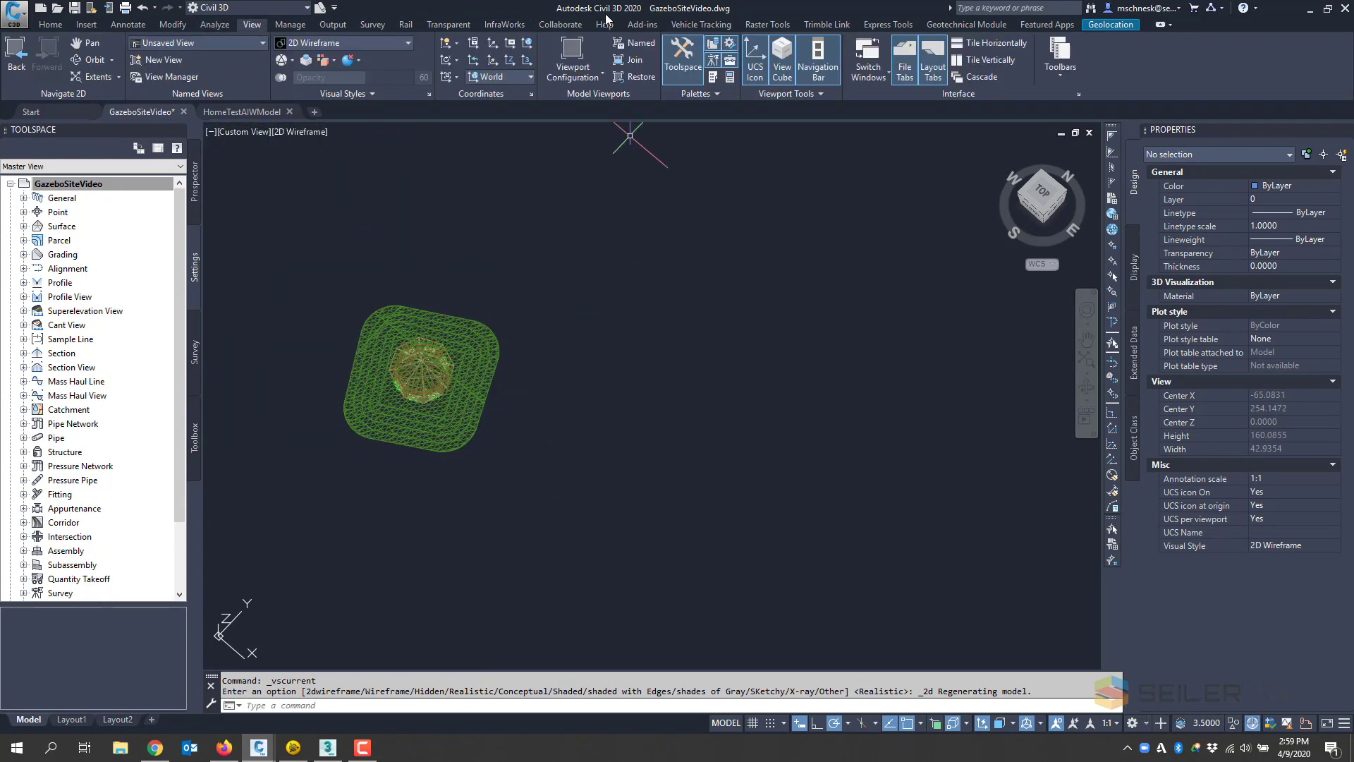
click(602, 78)
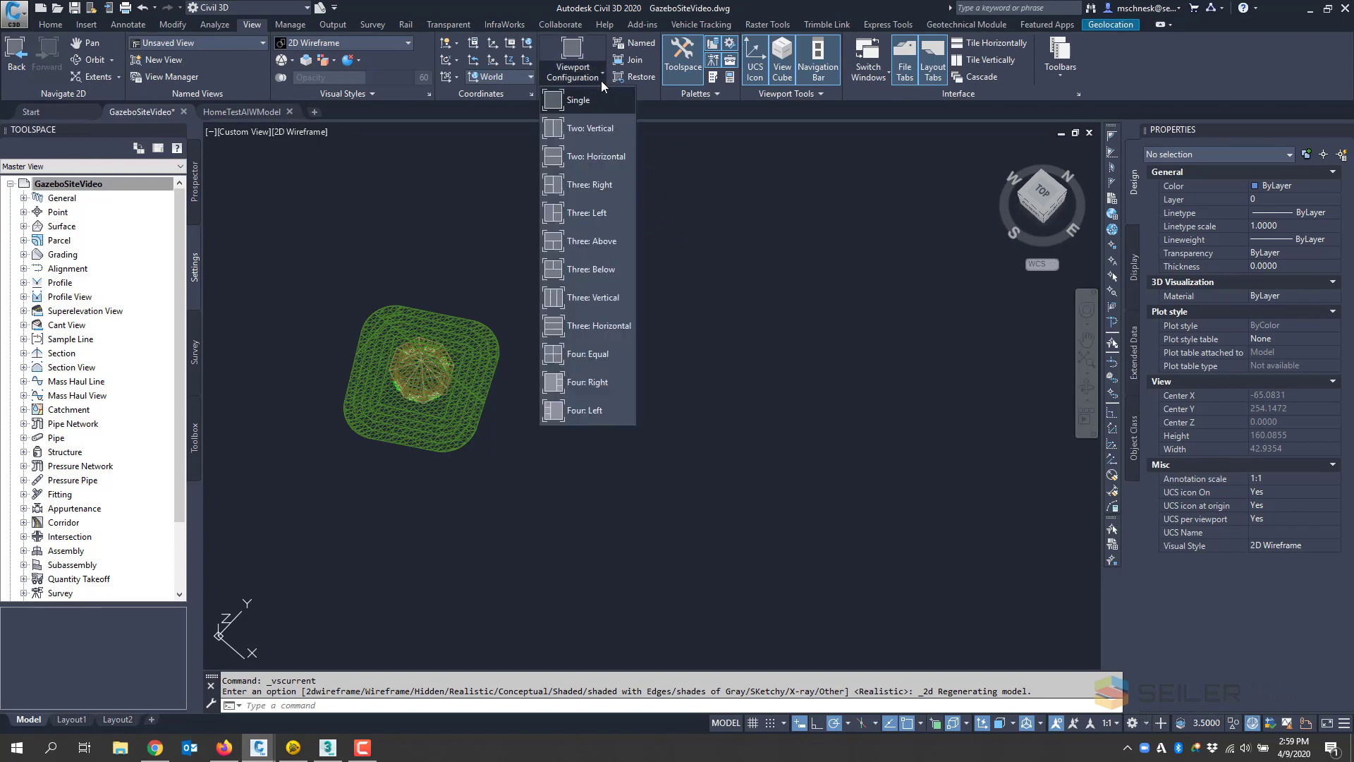
click(575, 127)
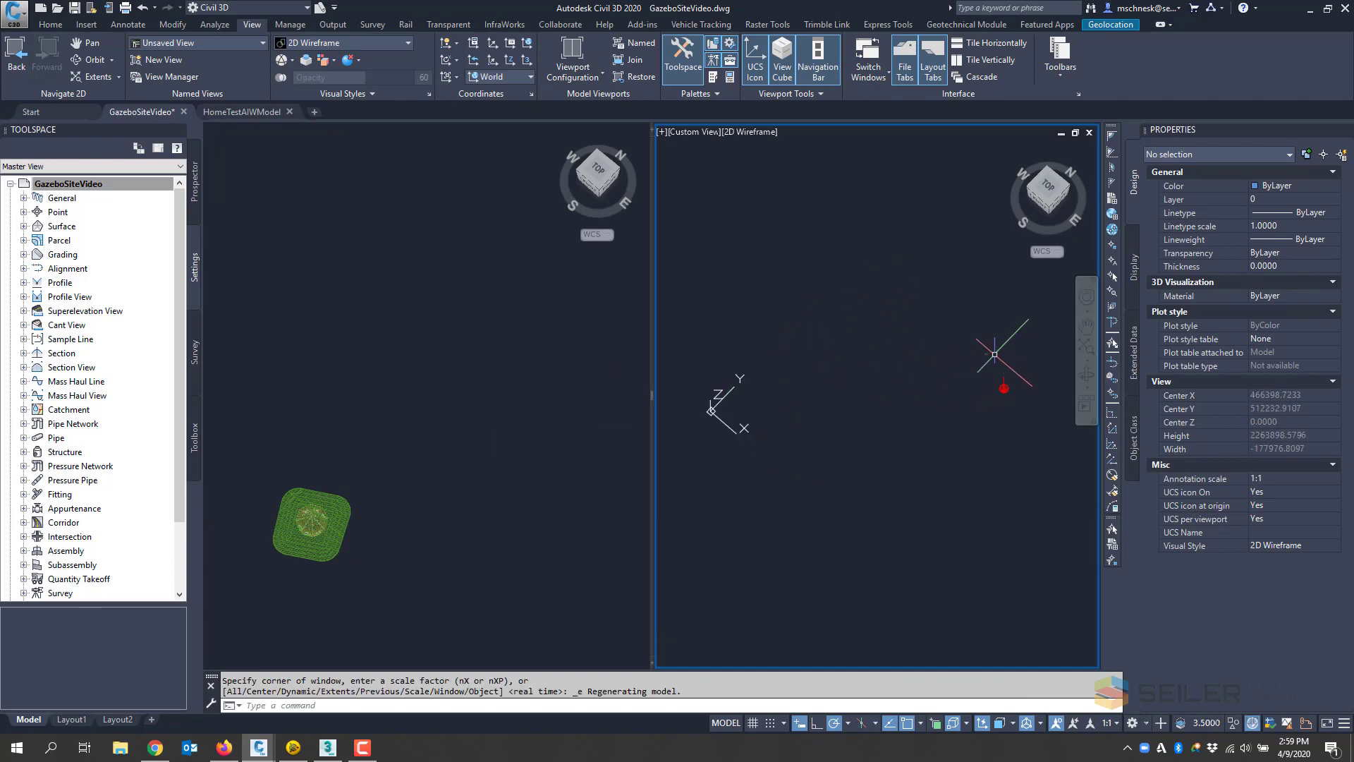
scroll(994, 354, up, 15)
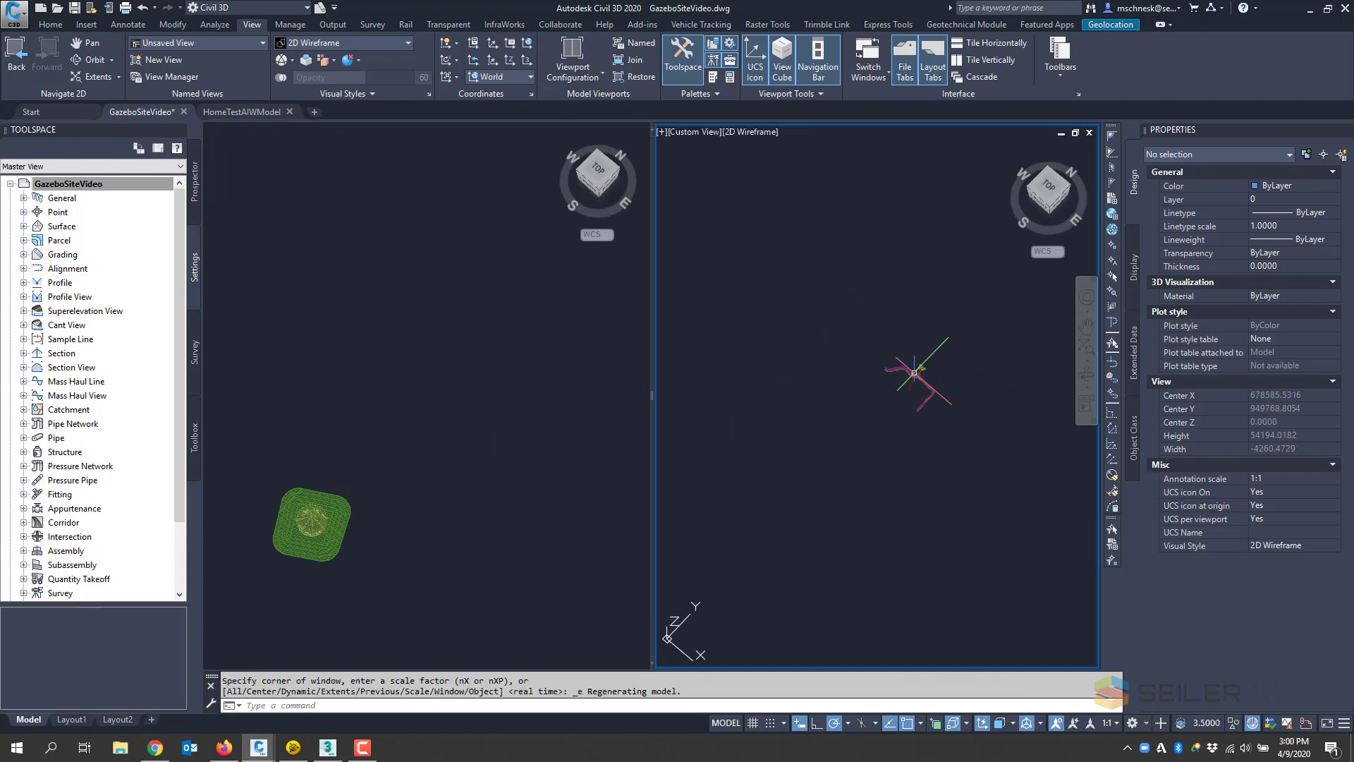
scroll(915, 371, up, 15)
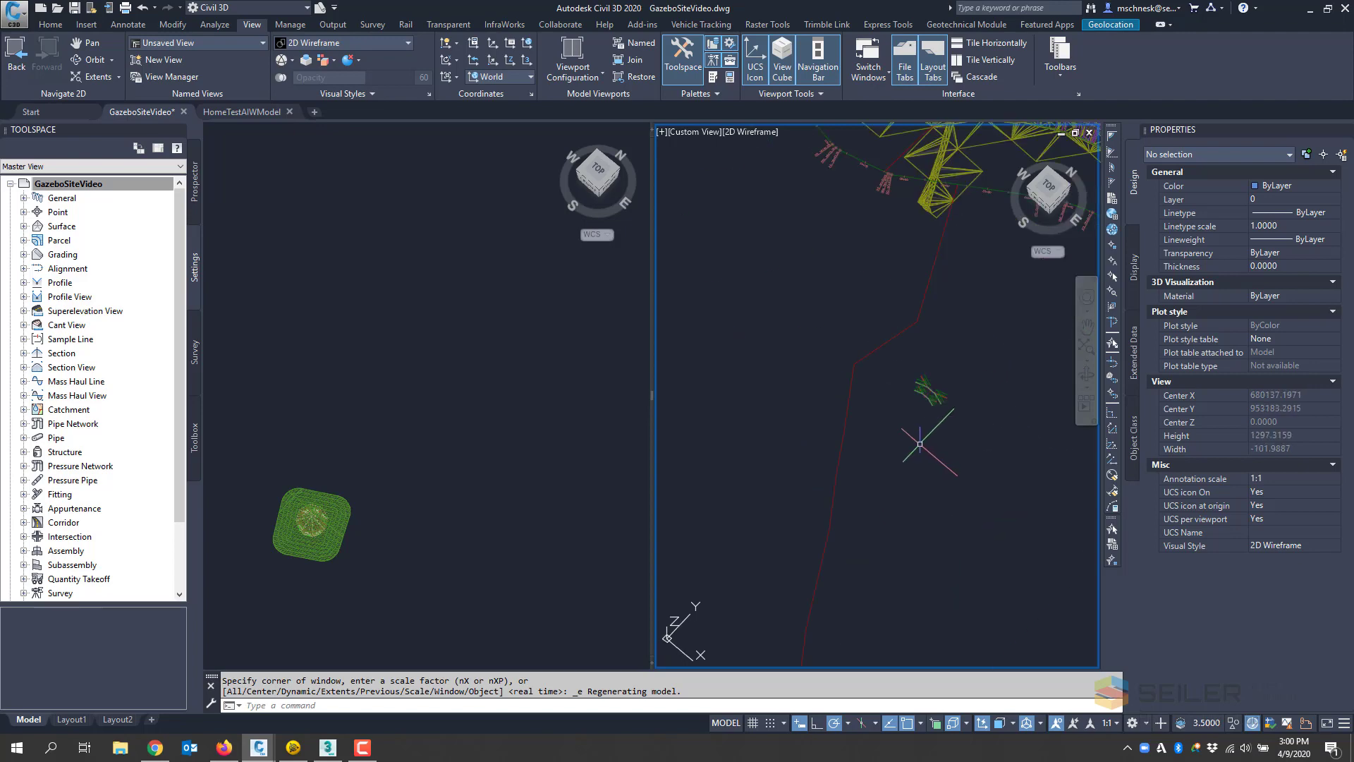
scroll(767, 331, down, 8)
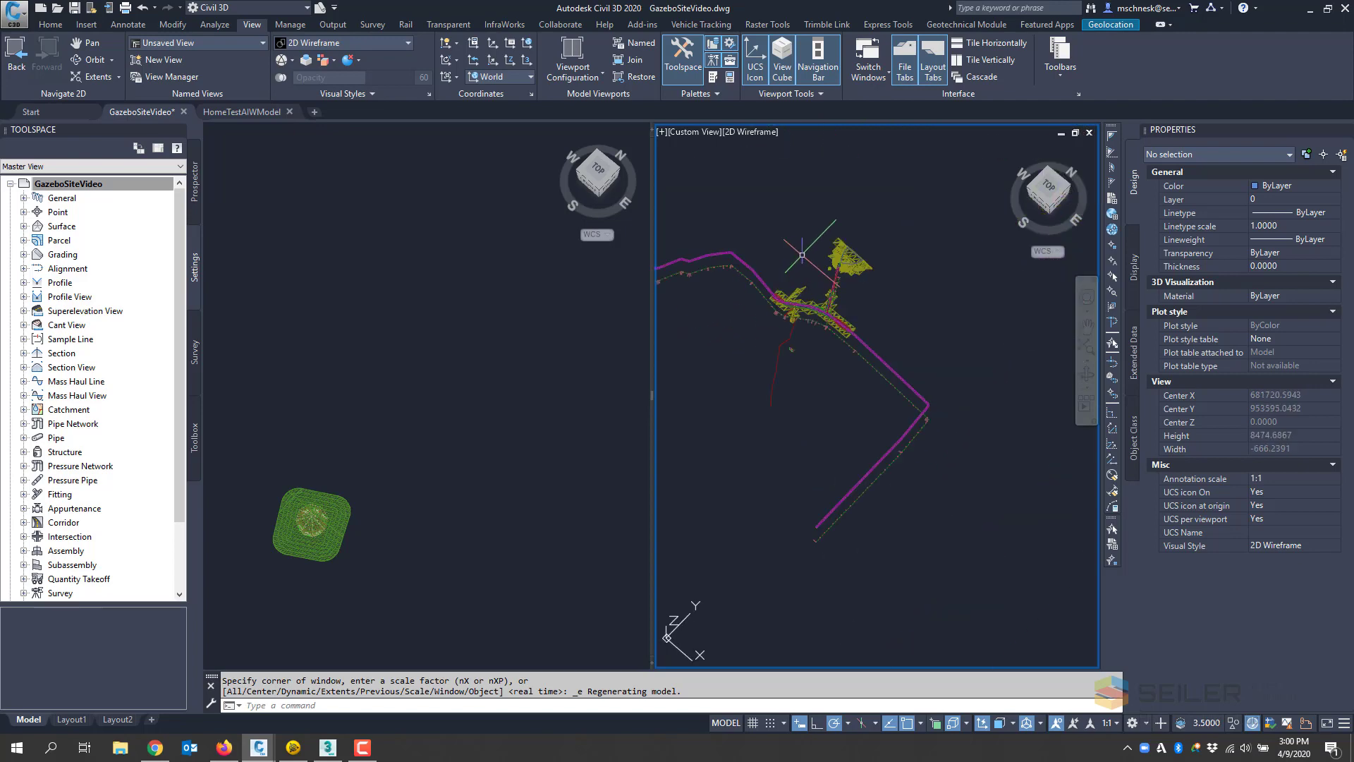
scroll(808, 275, up, 18)
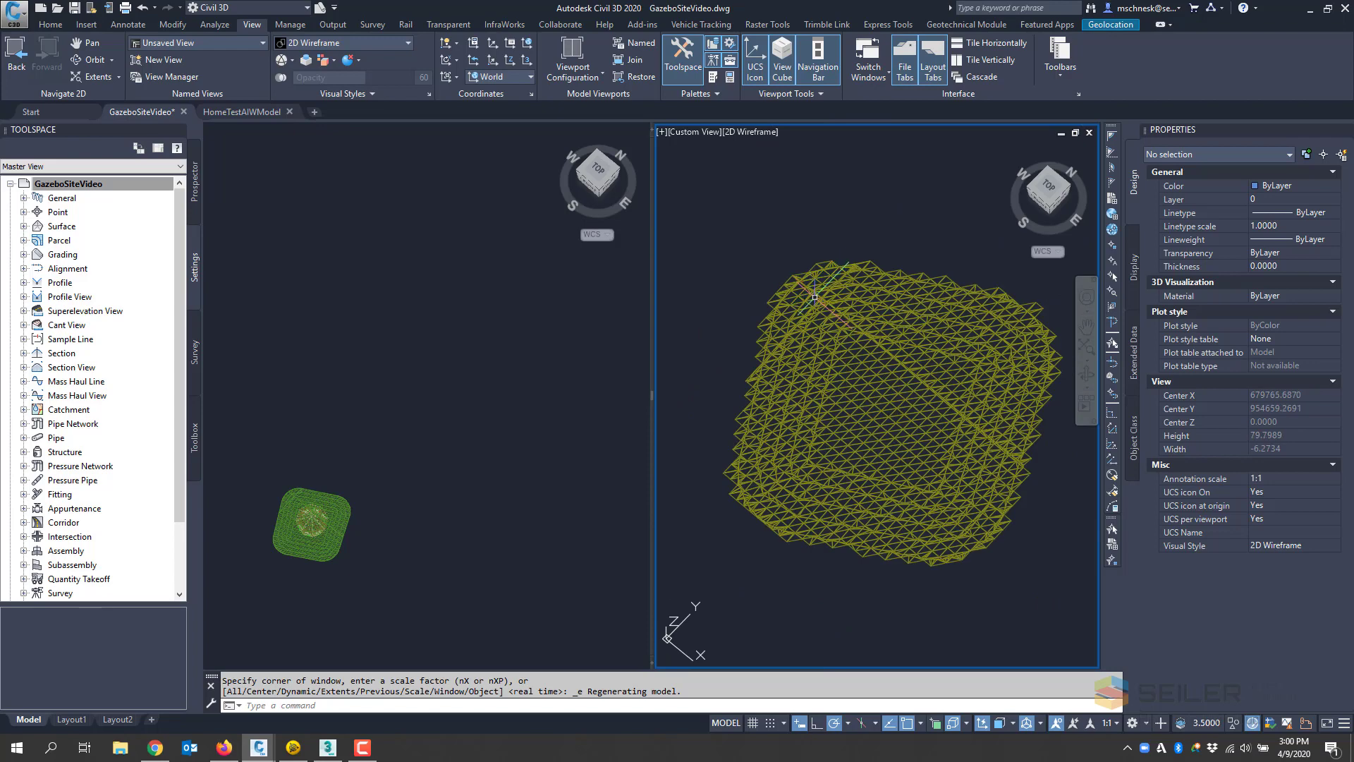
Step: Move the whole gazebo site from a vertex of its green surface mesh to the matching vertex on the referenced yellow surface
click(370, 526)
scroll(367, 557, down, 6)
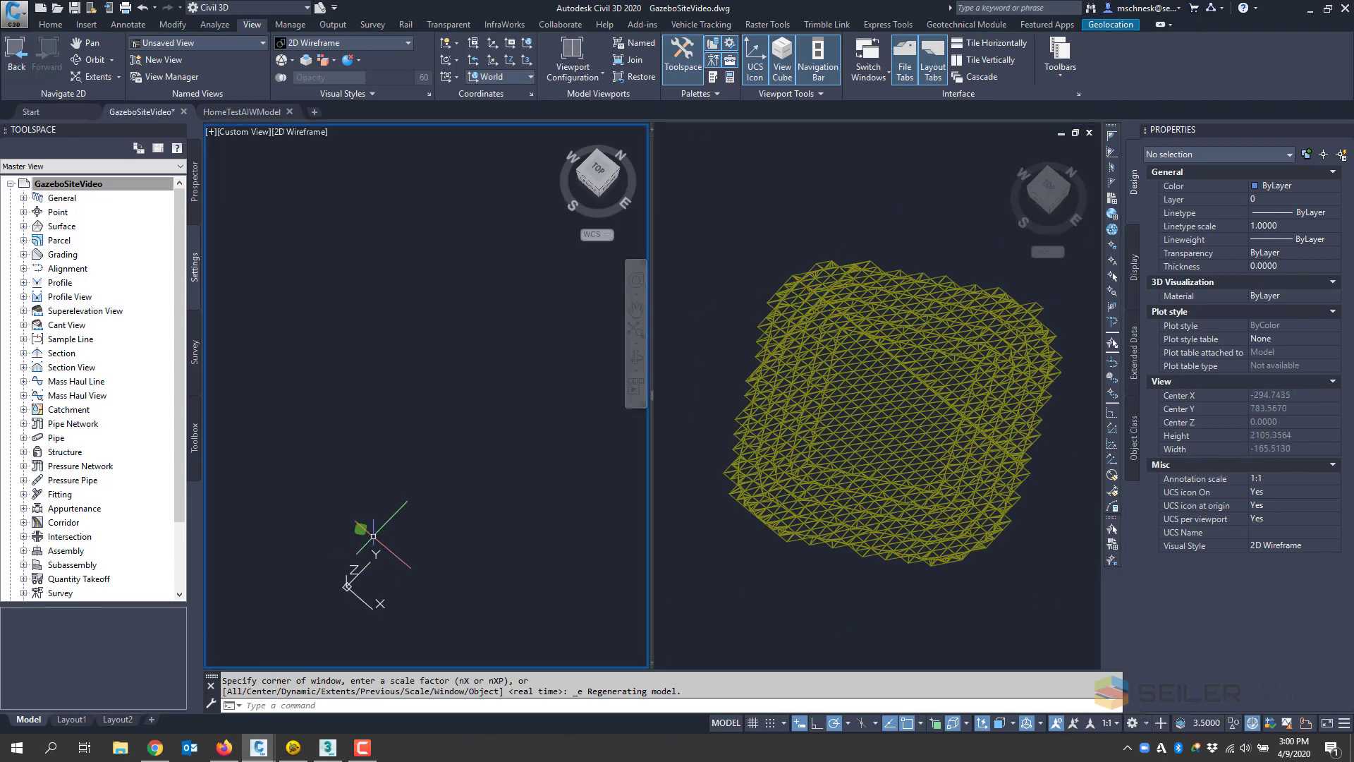
scroll(362, 549, up, 12)
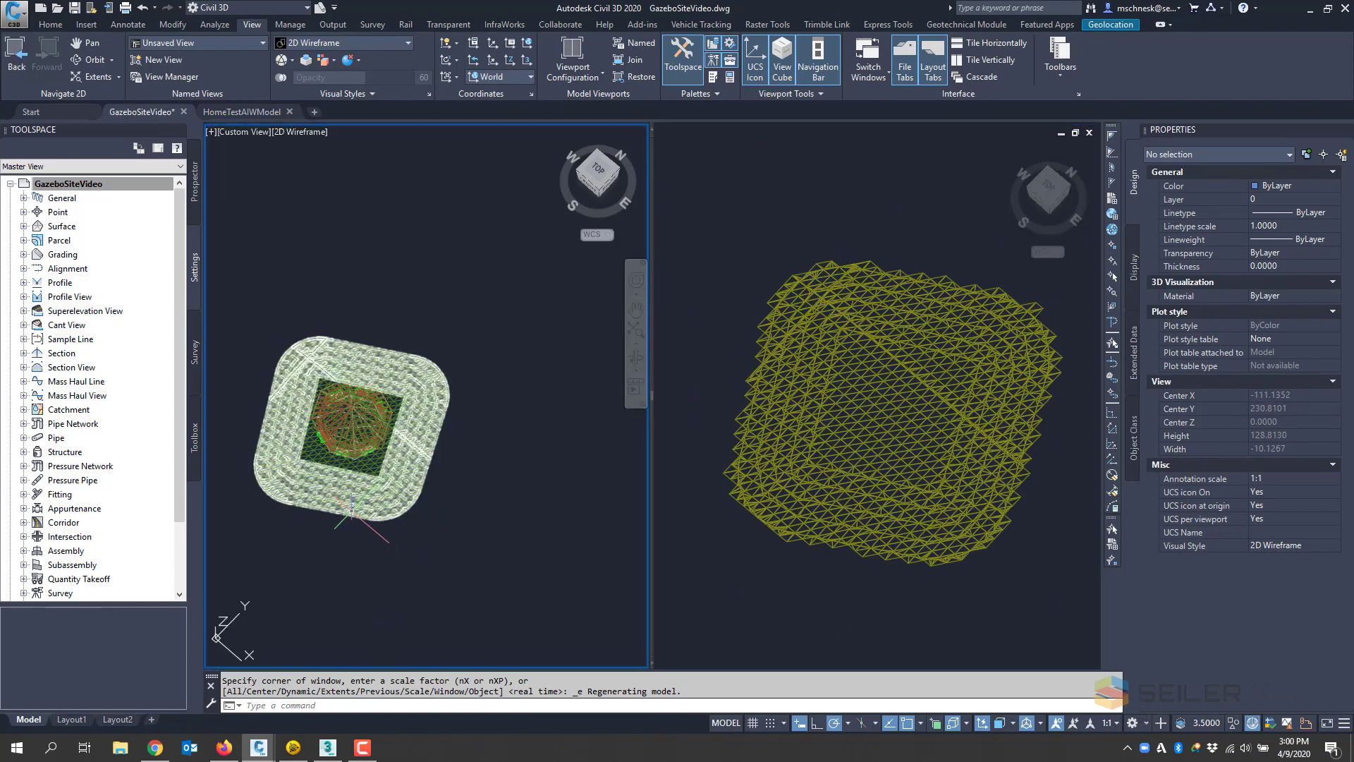
scroll(386, 506, down, 2)
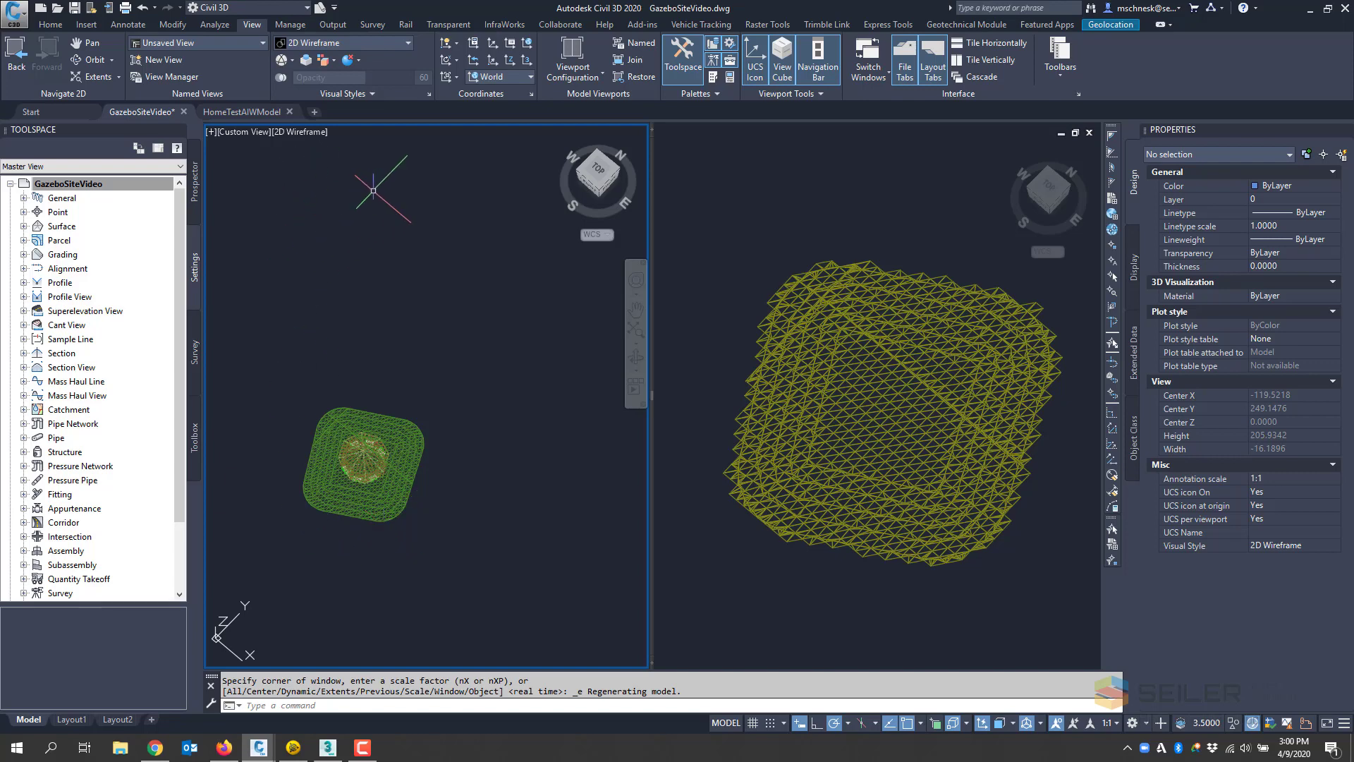
key(Return)
click(260, 279)
click(538, 614)
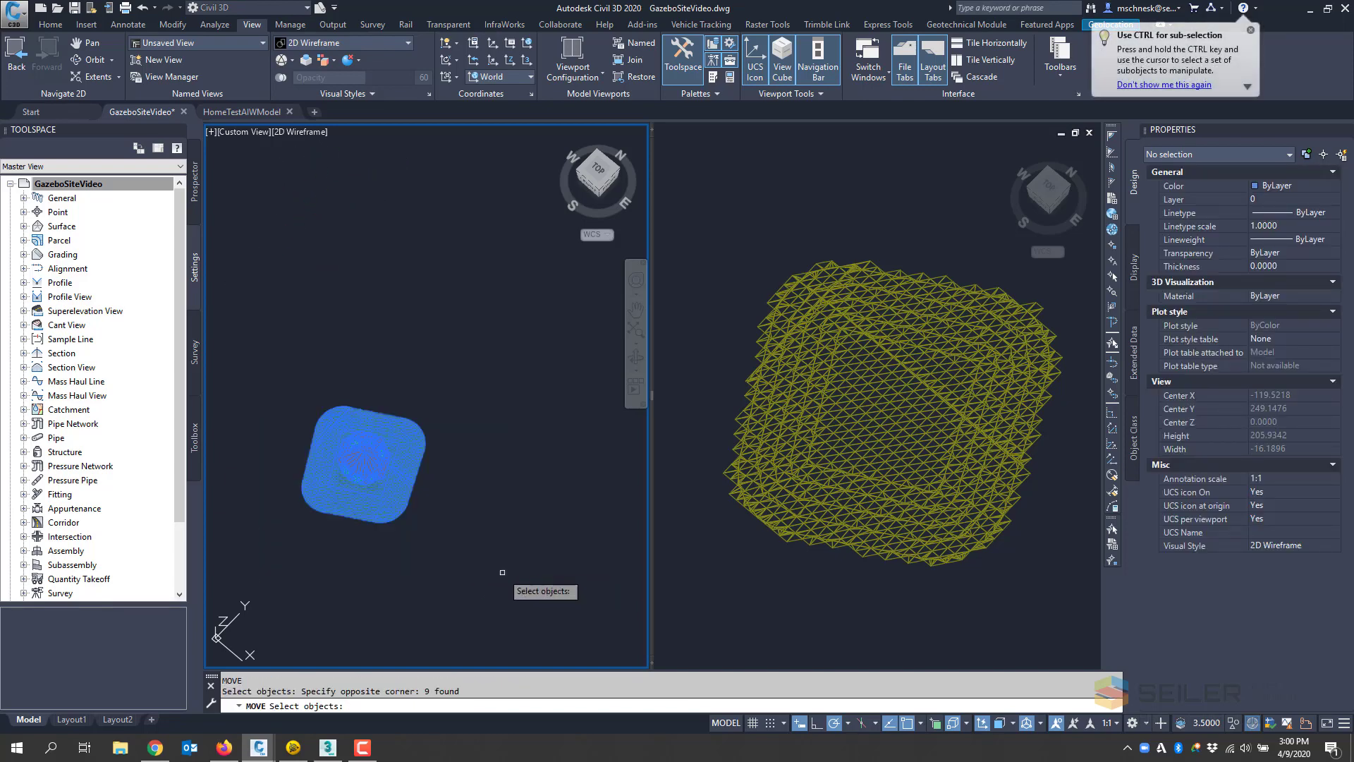
key(Return)
scroll(352, 536, up, 10)
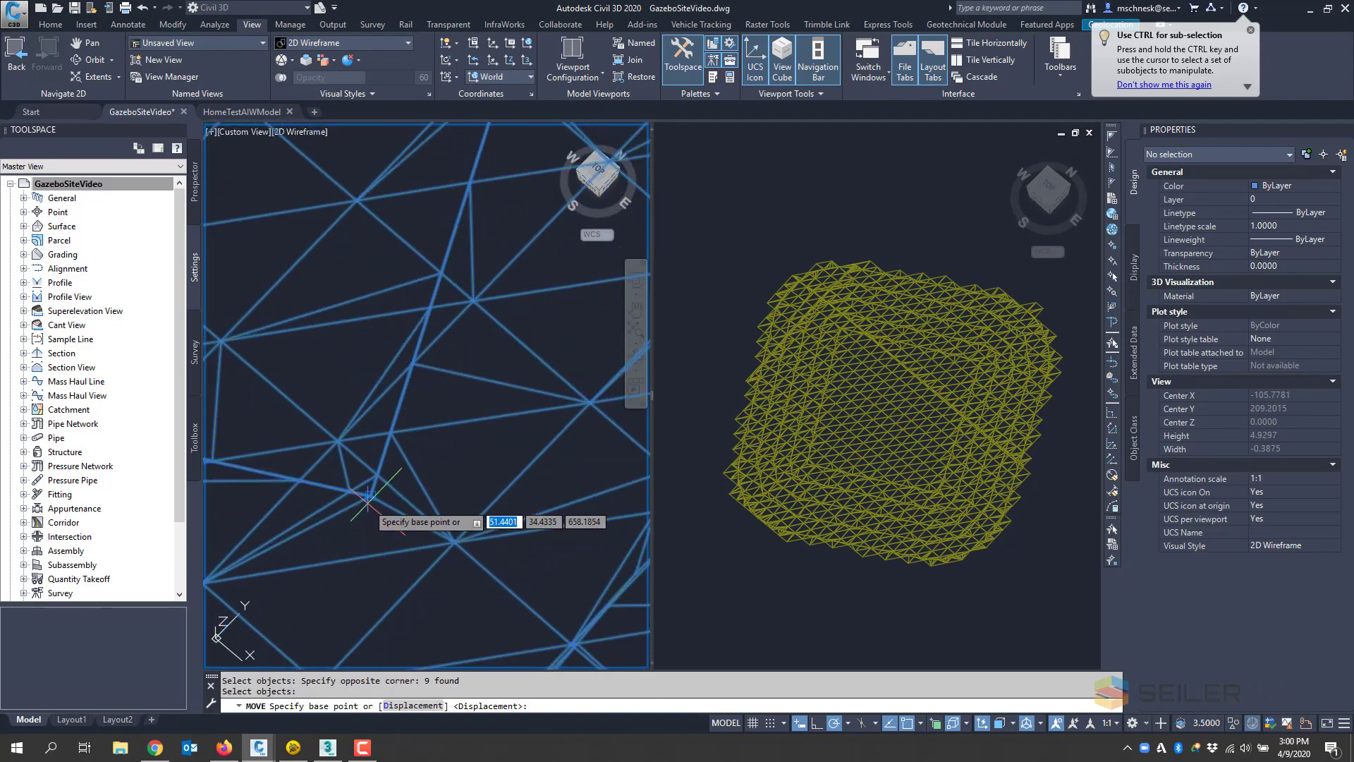
click(369, 526)
scroll(374, 517, down, 4)
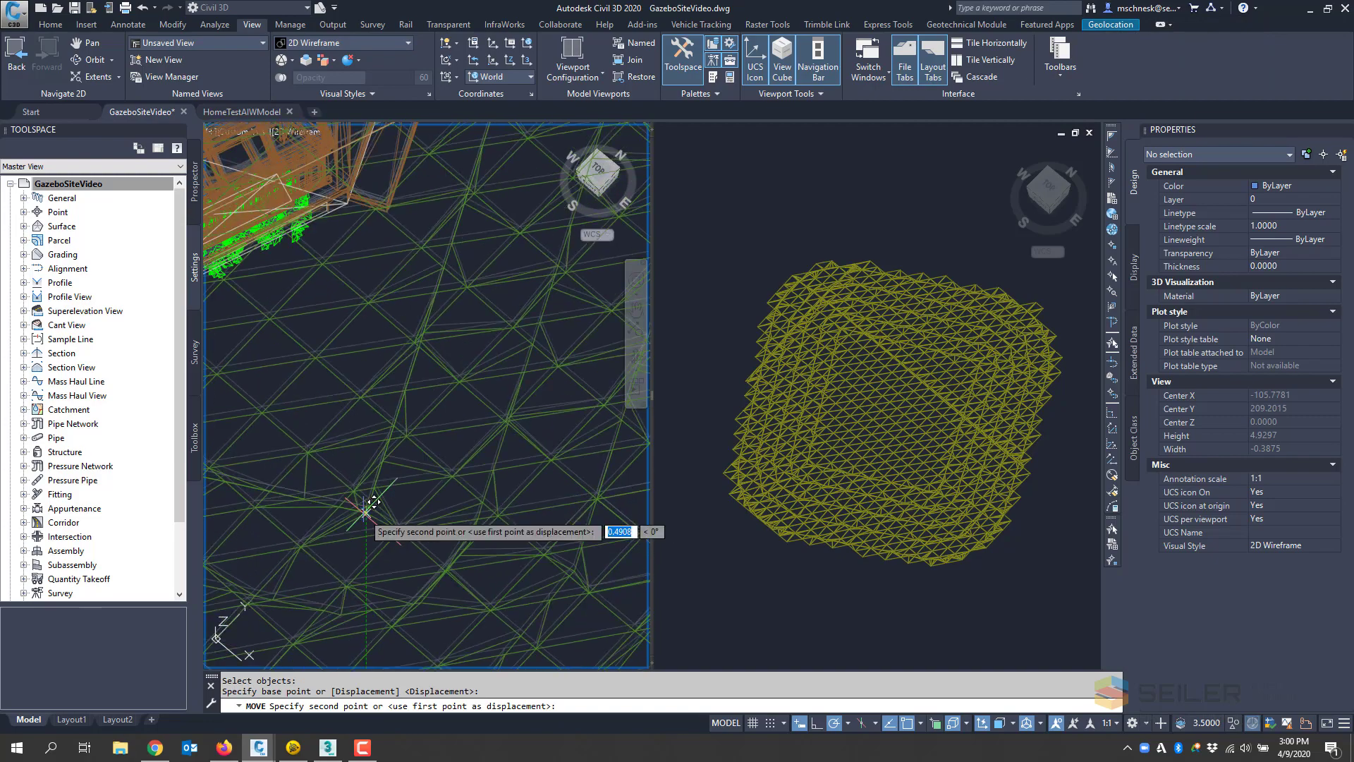
click(924, 617)
scroll(952, 497, up, 5)
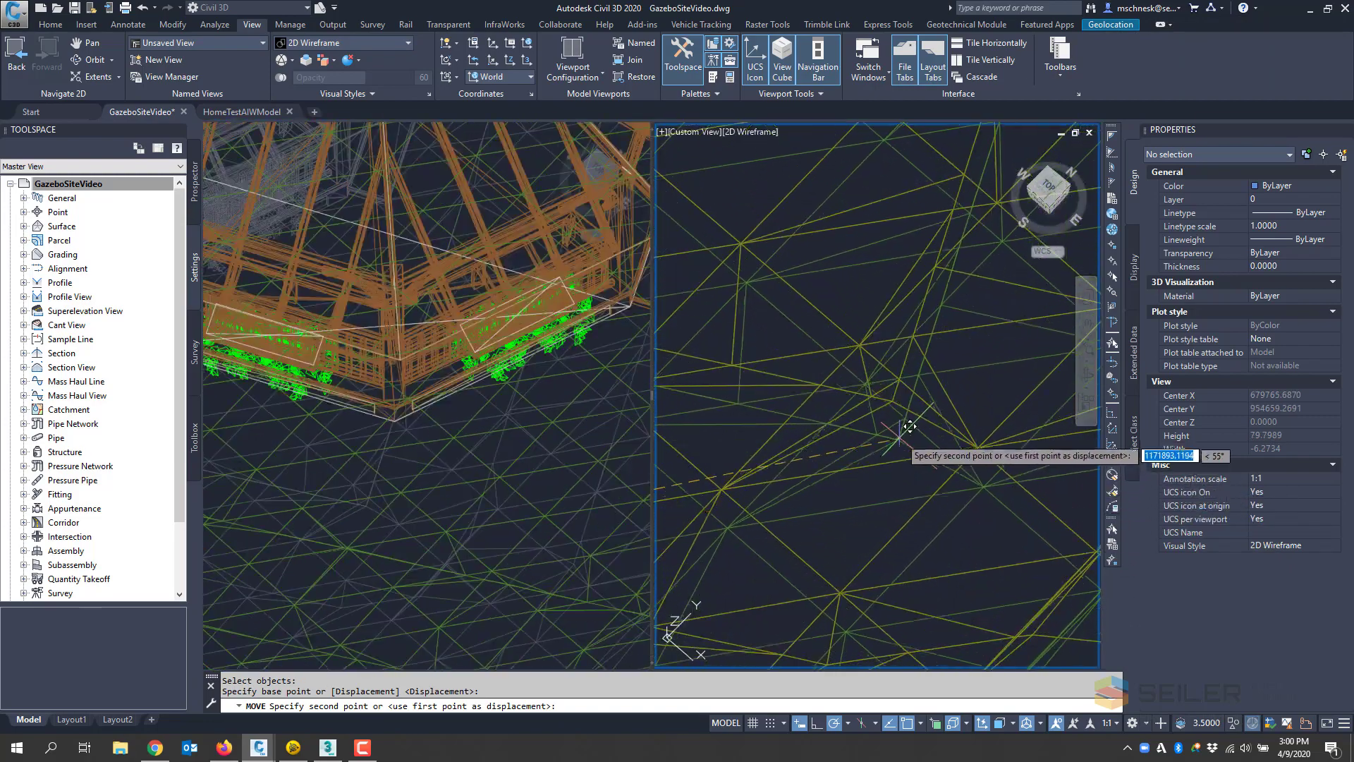
click(897, 384)
scroll(786, 426, down, 6)
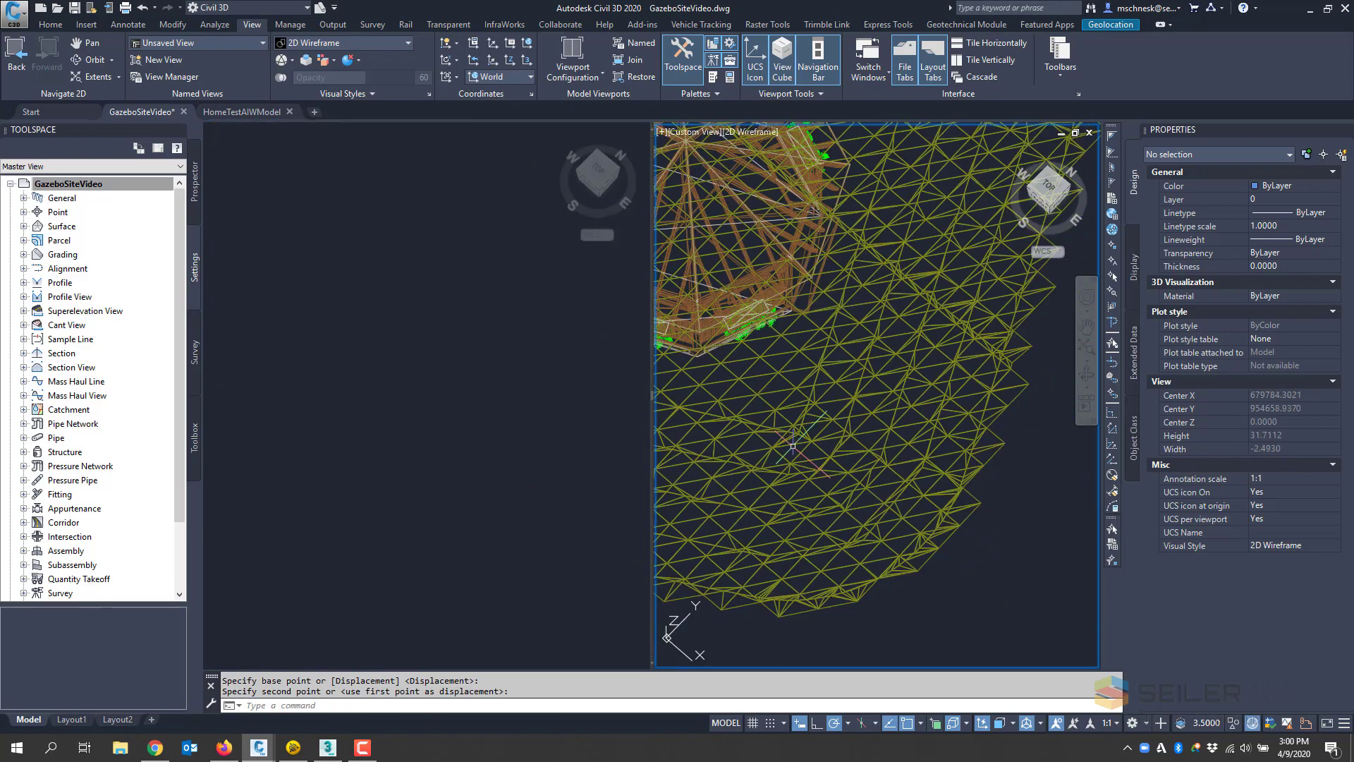
scroll(887, 466, up, 3)
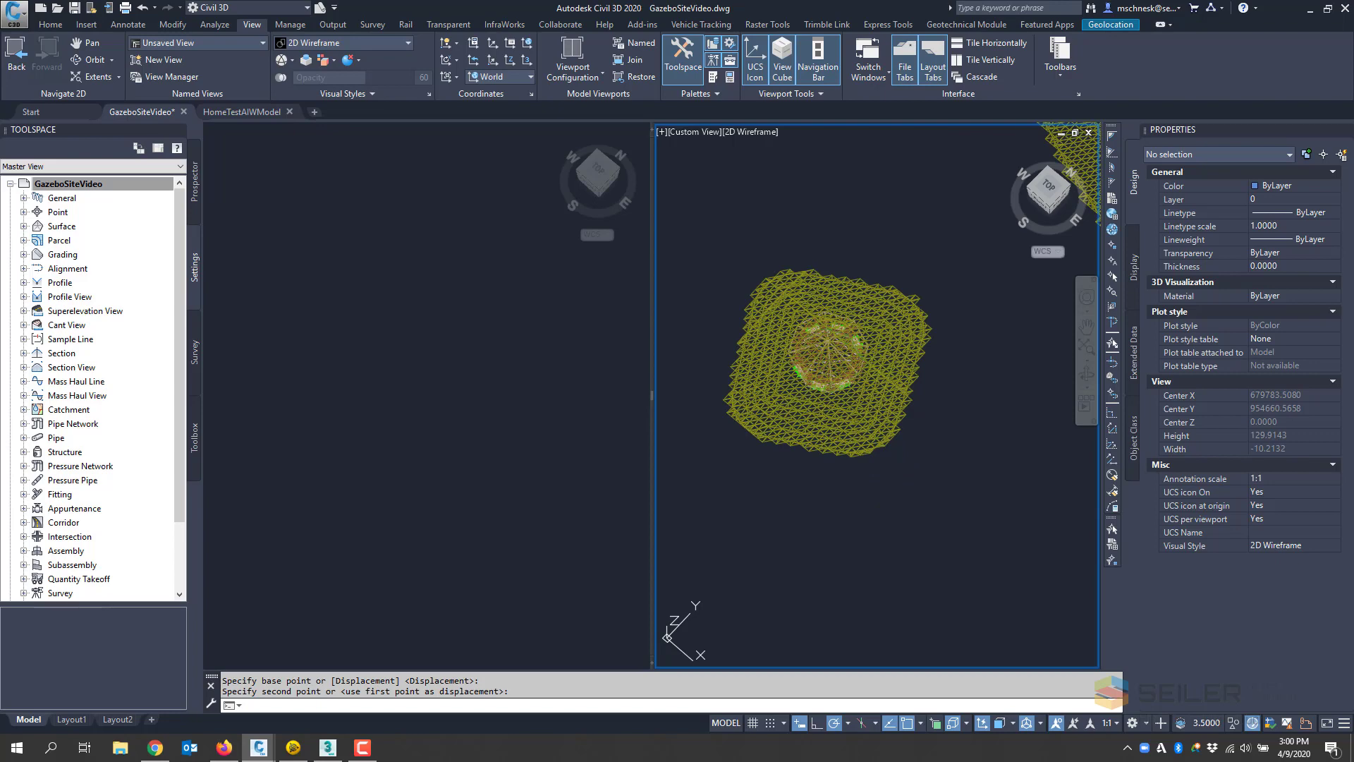
shift+middle_drag(886, 465, 836, 384)
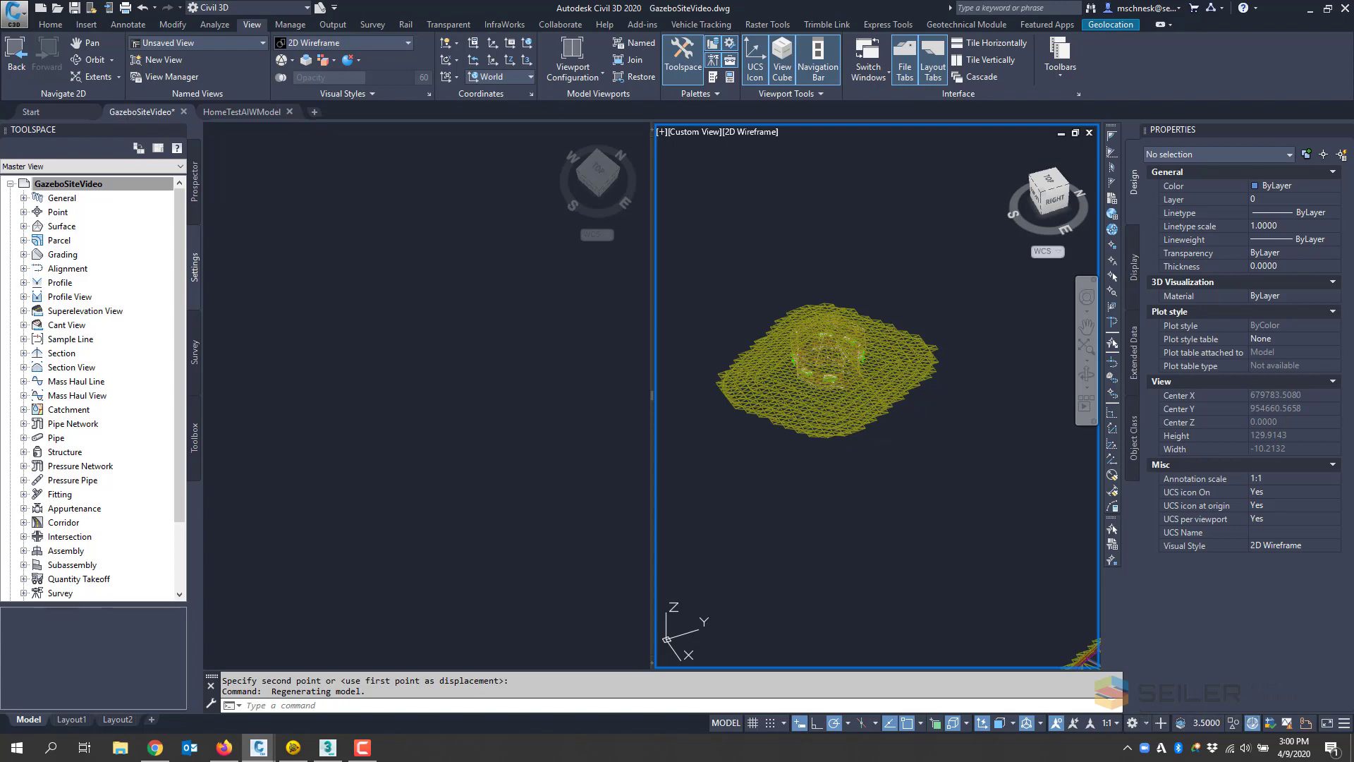
shift+middle_drag(780, 418, 840, 440)
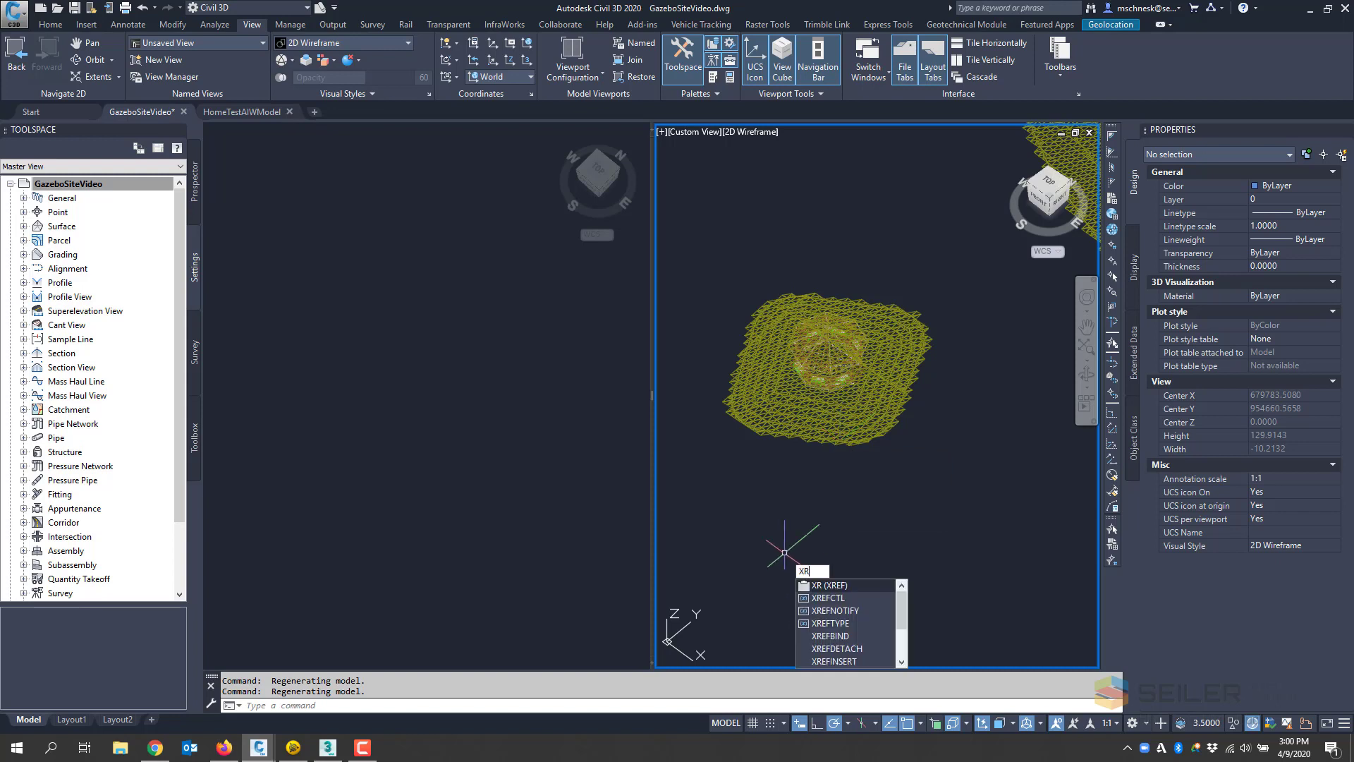
Step: Detach the HomeTestAIWModel external reference from the drawing and close the reference manager
key(Return)
click(708, 376)
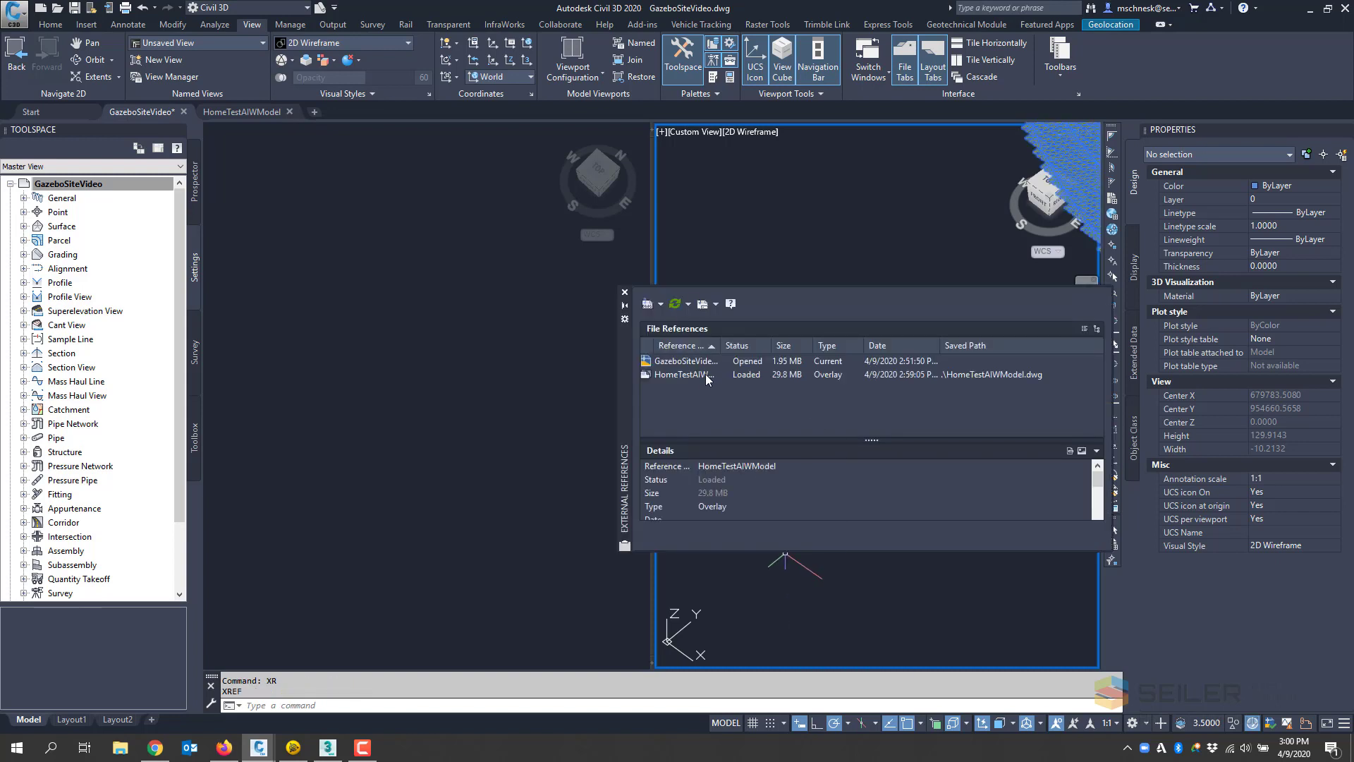
right_click(709, 376)
click(741, 450)
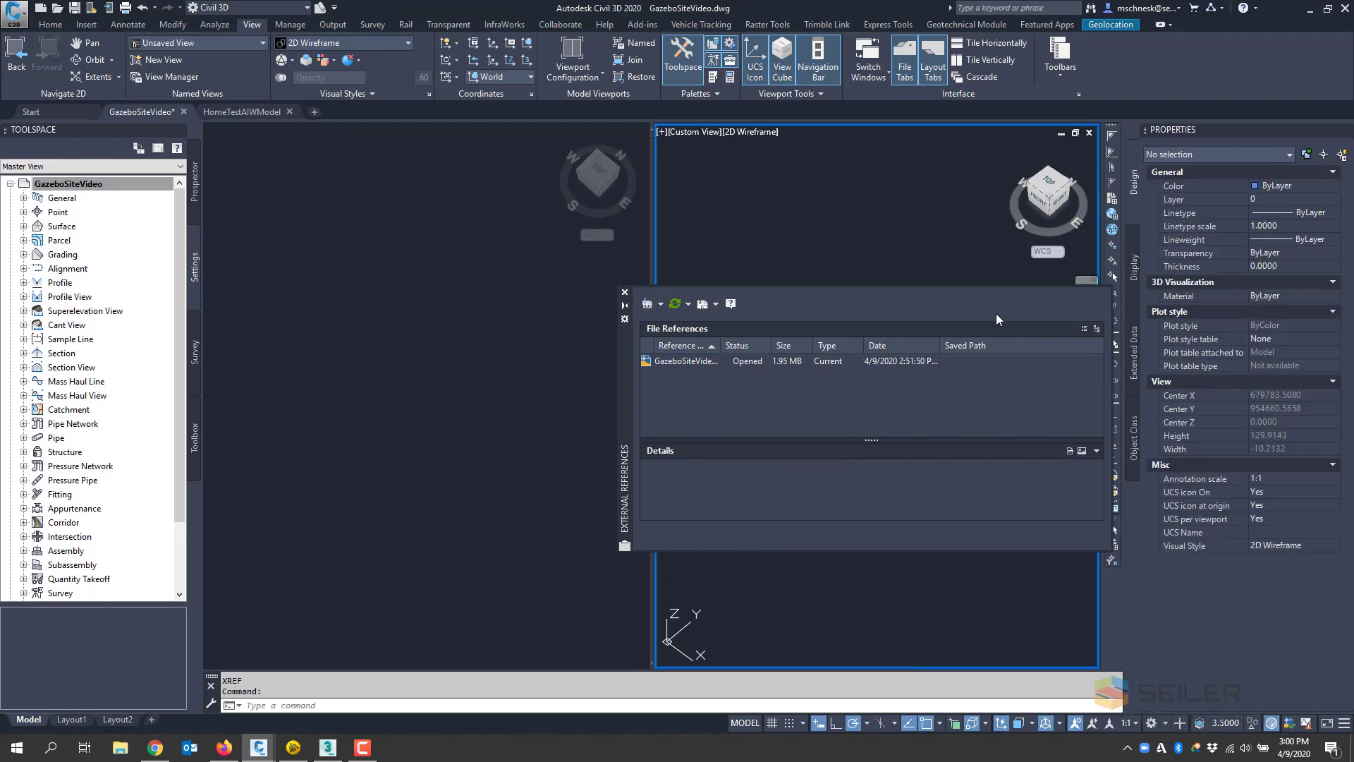
click(624, 292)
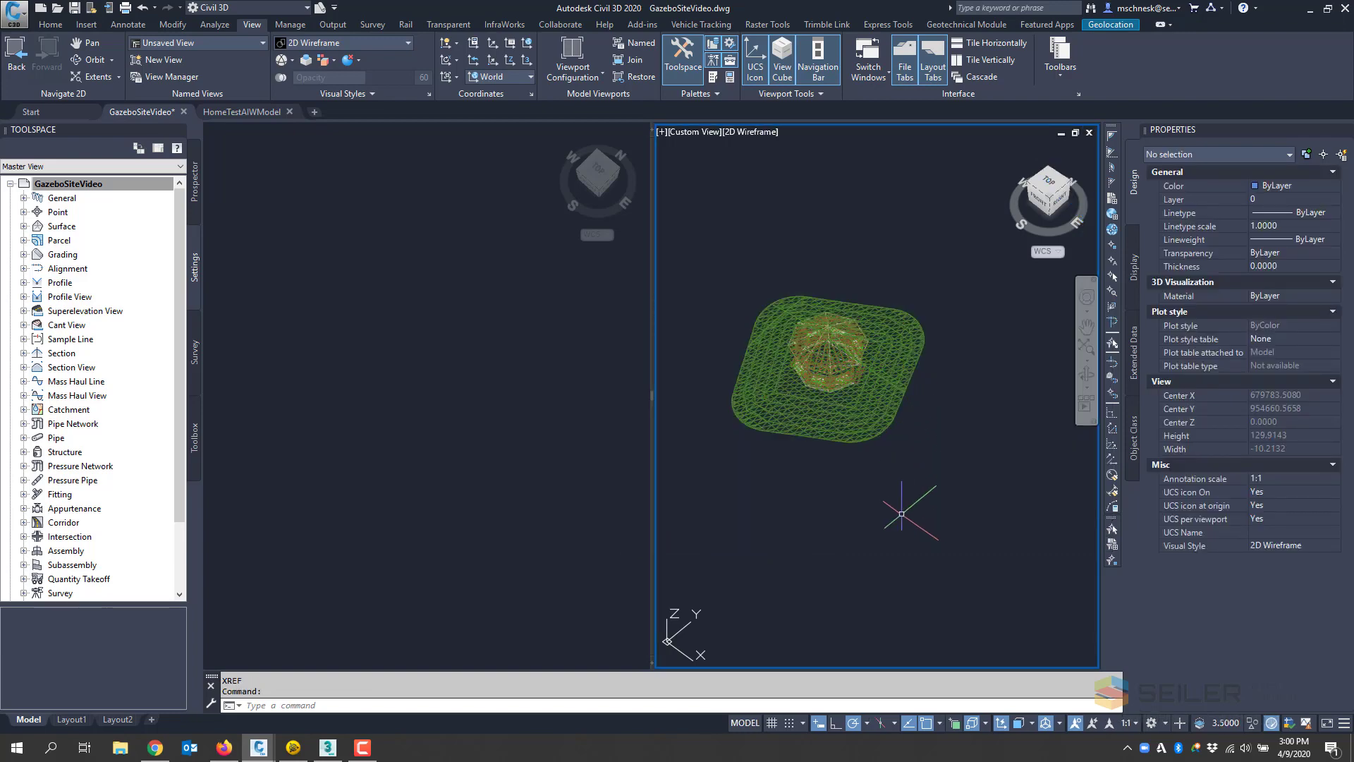
Step: Switch the gazebo viewport to the Top view and turn on the aerial online map
scroll(662, 390, down, 5)
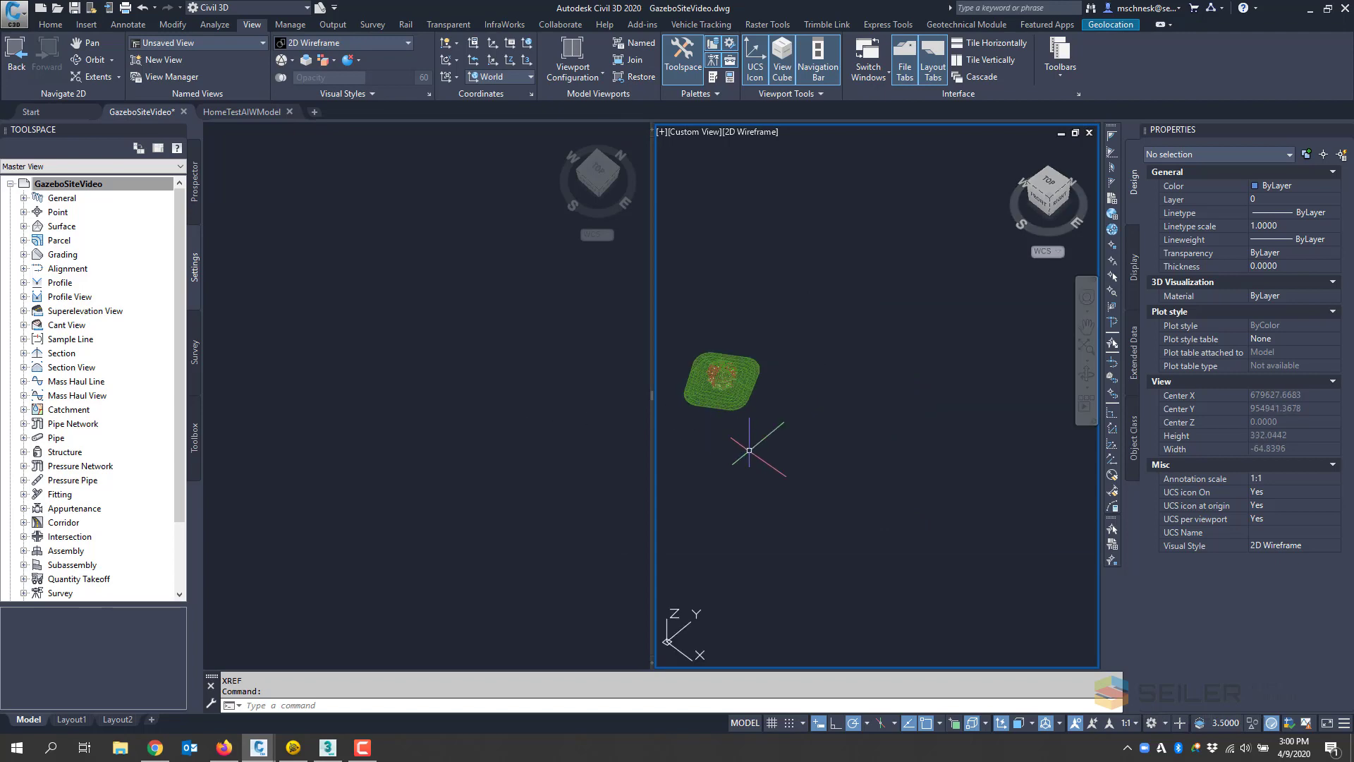
click(1049, 182)
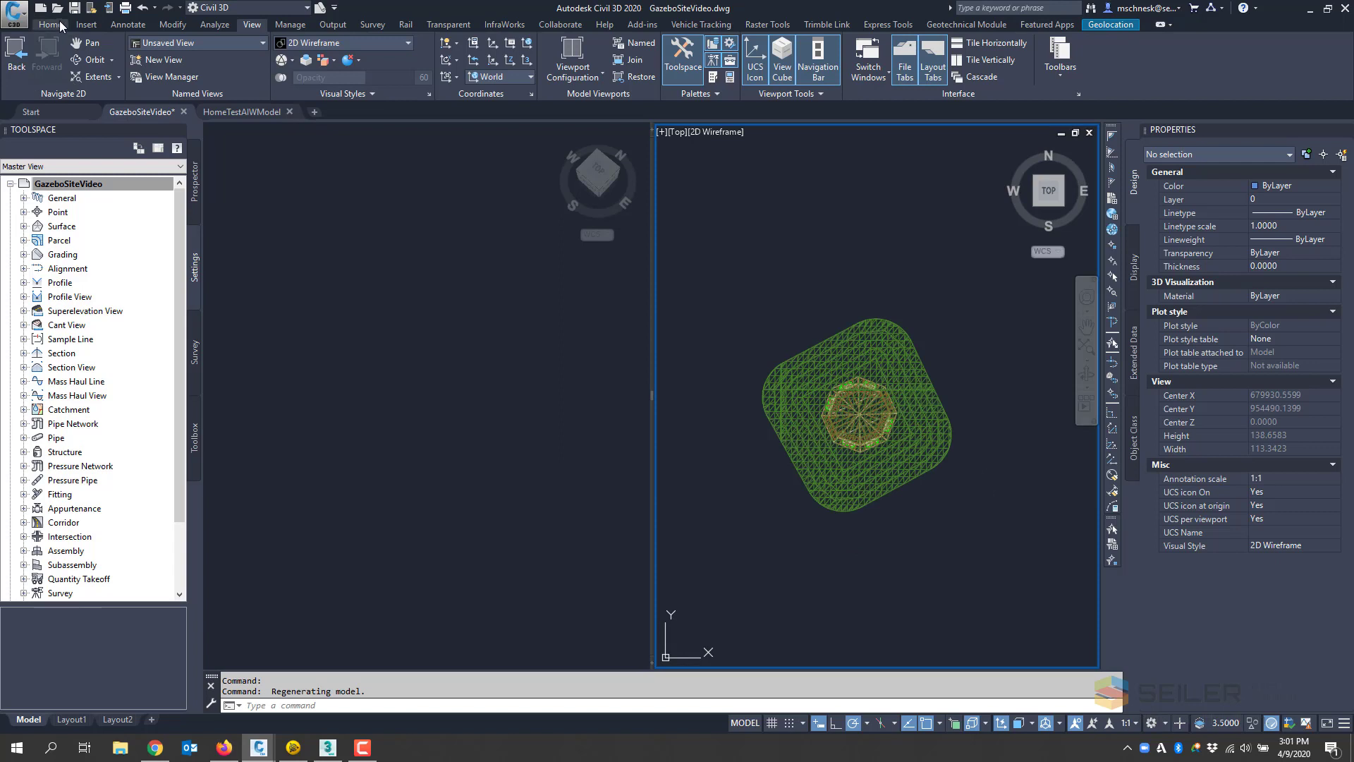
click(1114, 26)
click(243, 72)
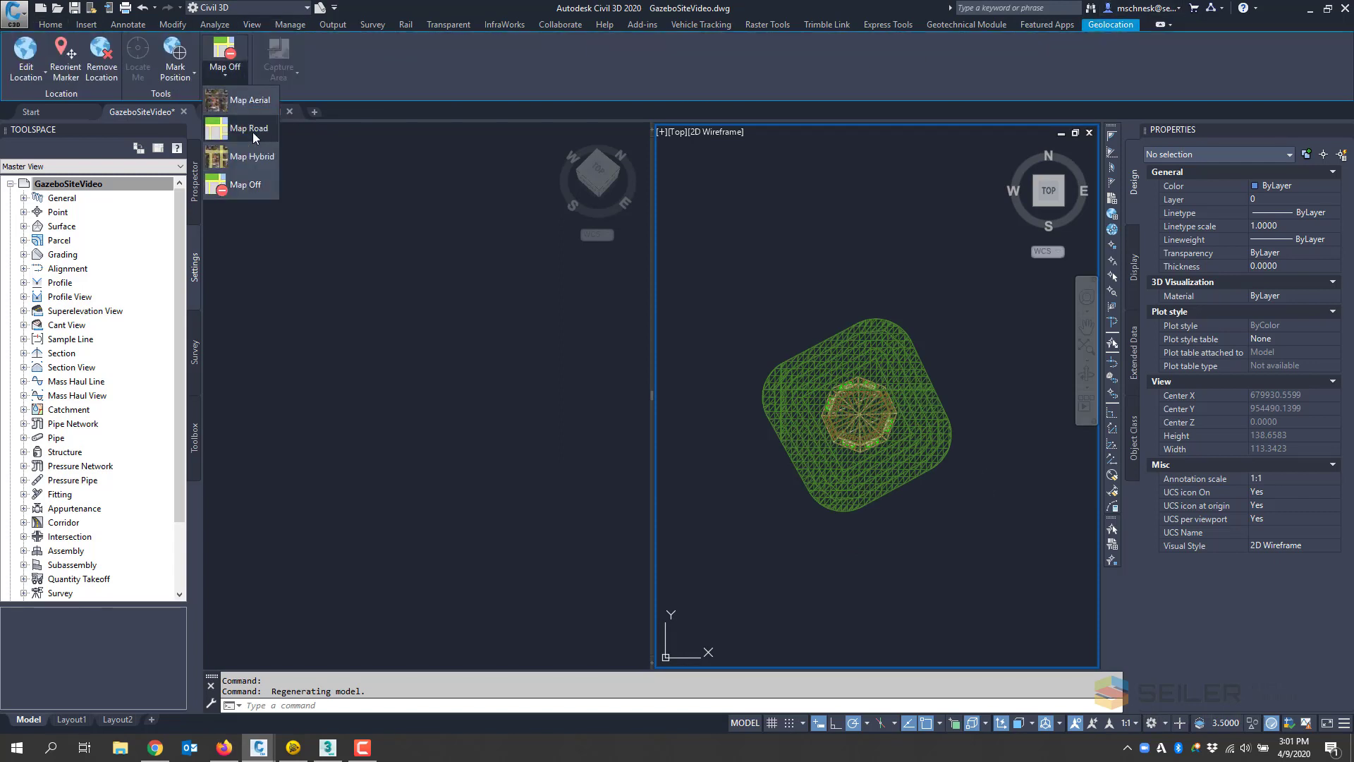
click(249, 102)
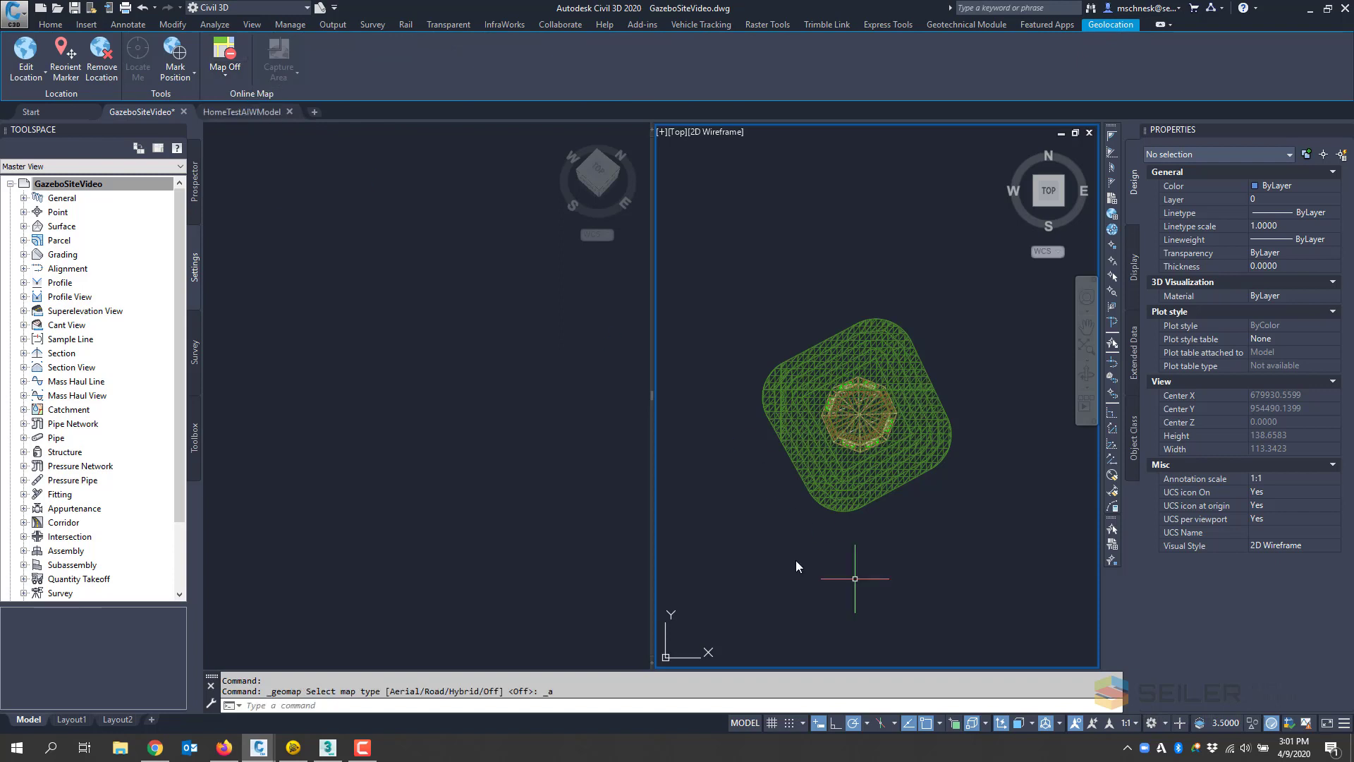
scroll(795, 557, down, 2)
scroll(786, 532, down, 2)
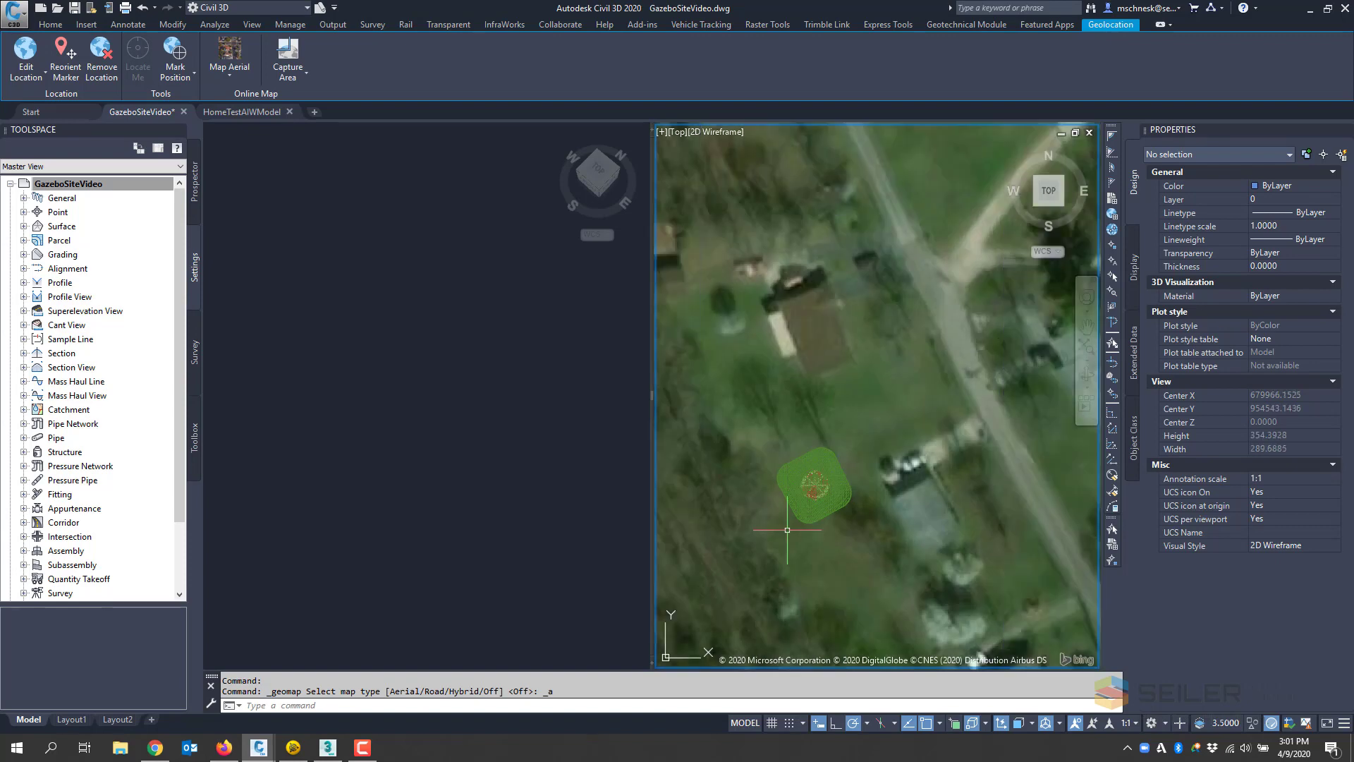
Step: Examine the gazebo site's position relative to the house, driveway and road on the aerial map
scroll(770, 517, up, 2)
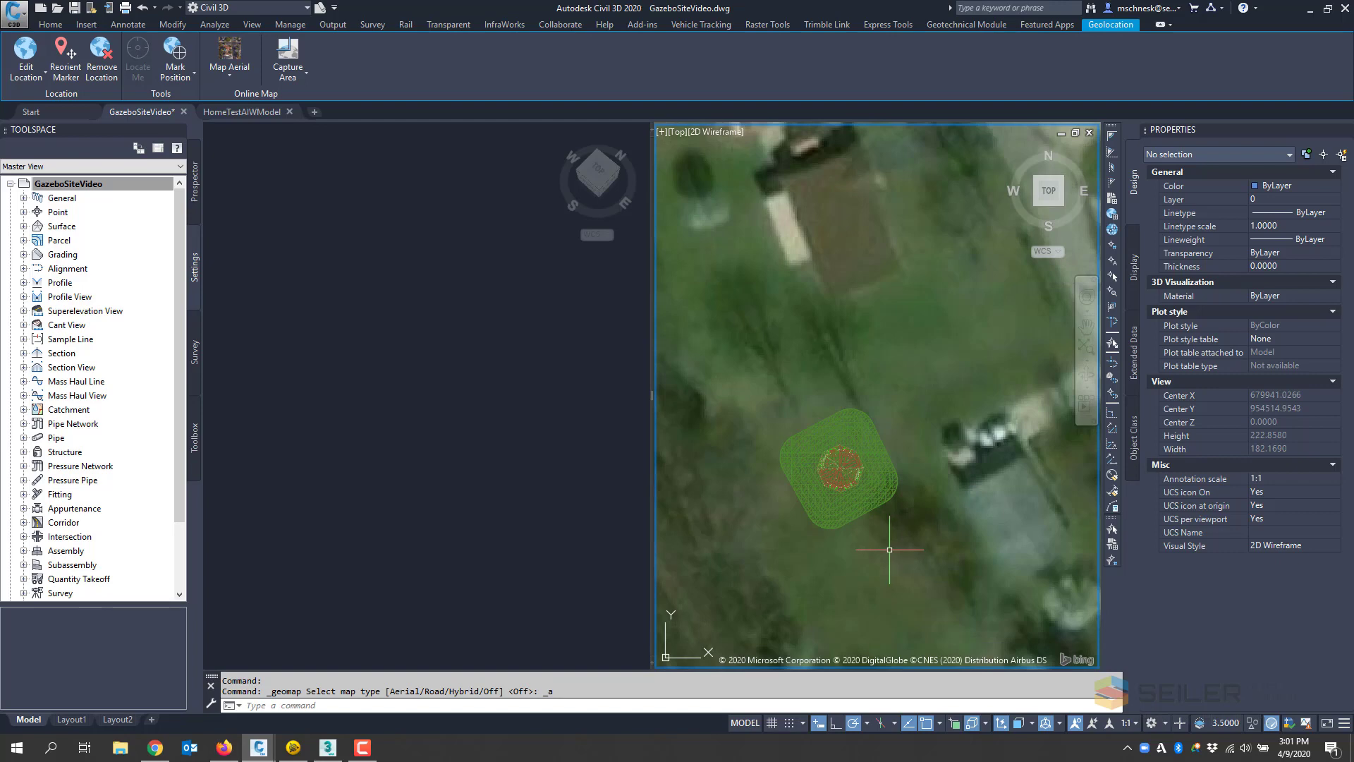
scroll(888, 548, up, 2)
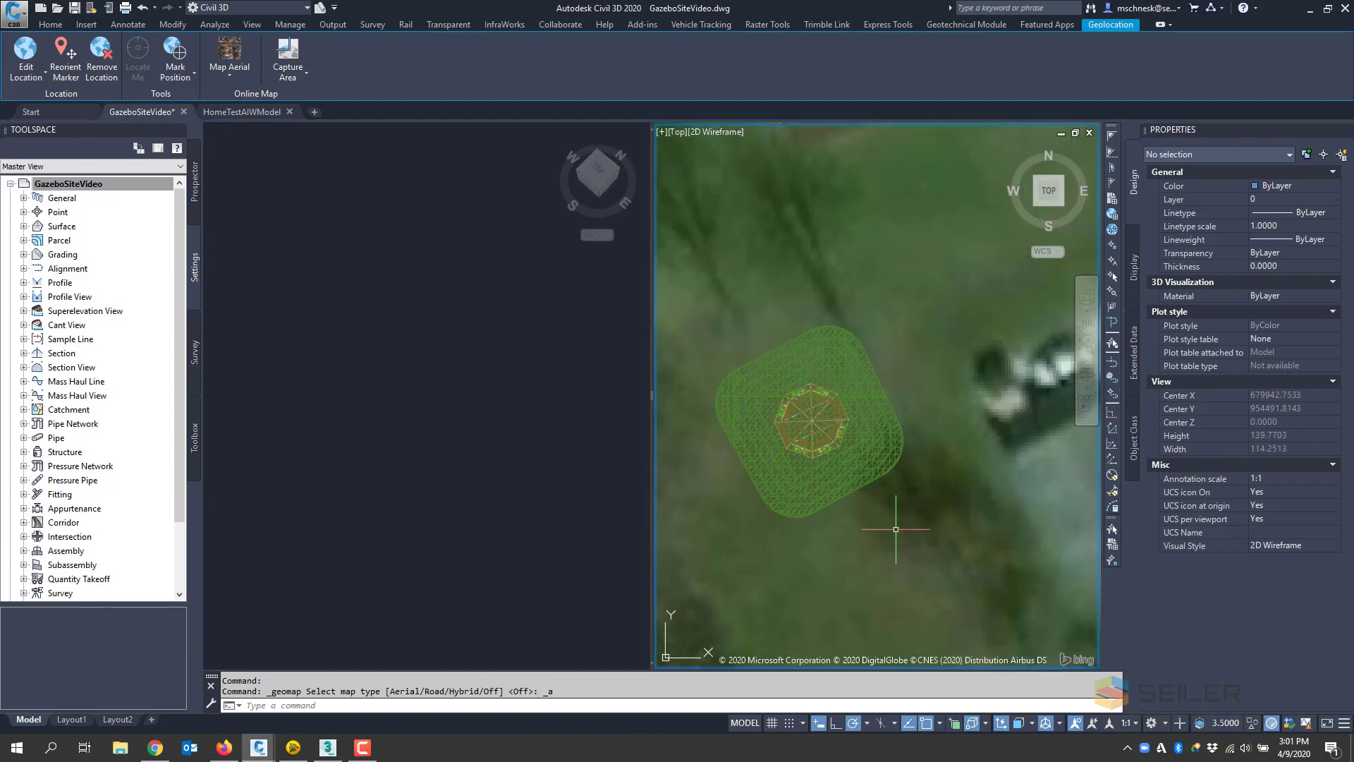
scroll(741, 492, down, 2)
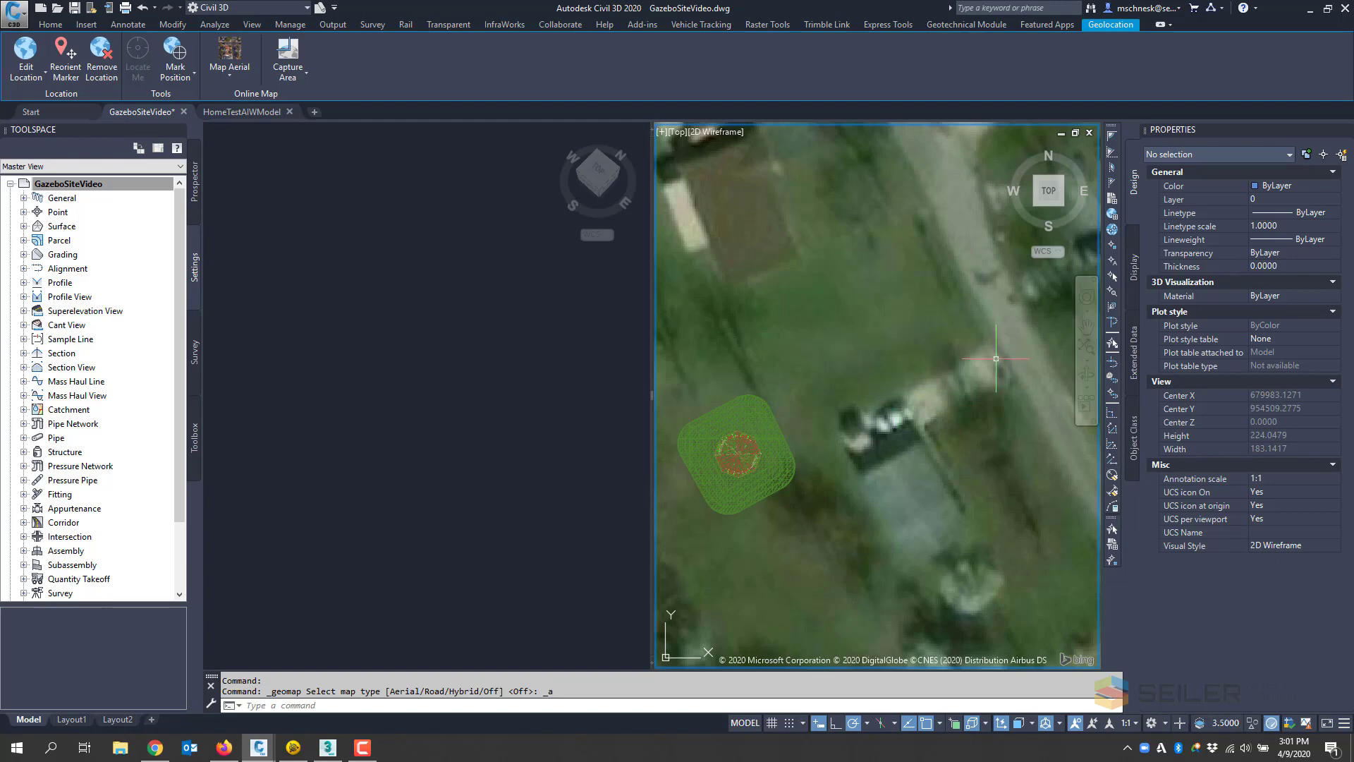
scroll(898, 397, down, 4)
scroll(940, 351, up, 2)
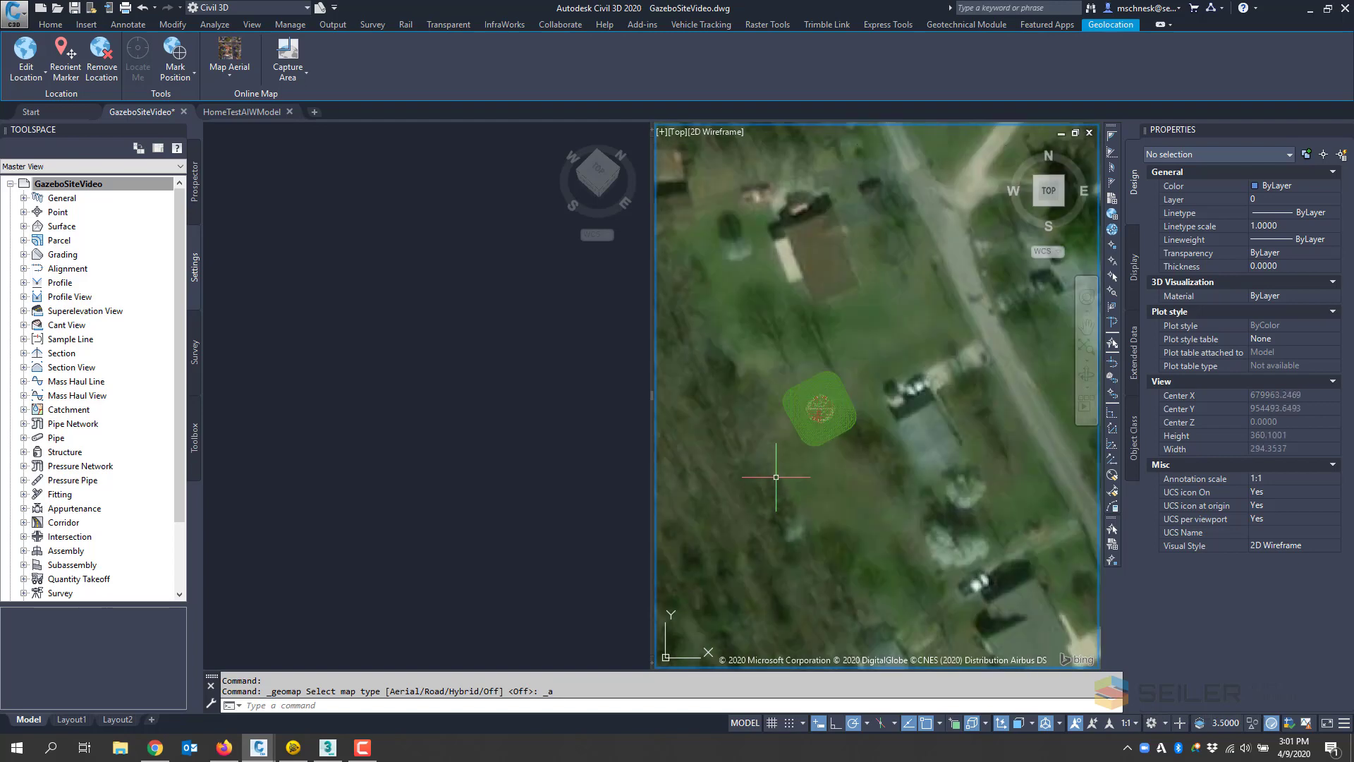
scroll(962, 346, up, 2)
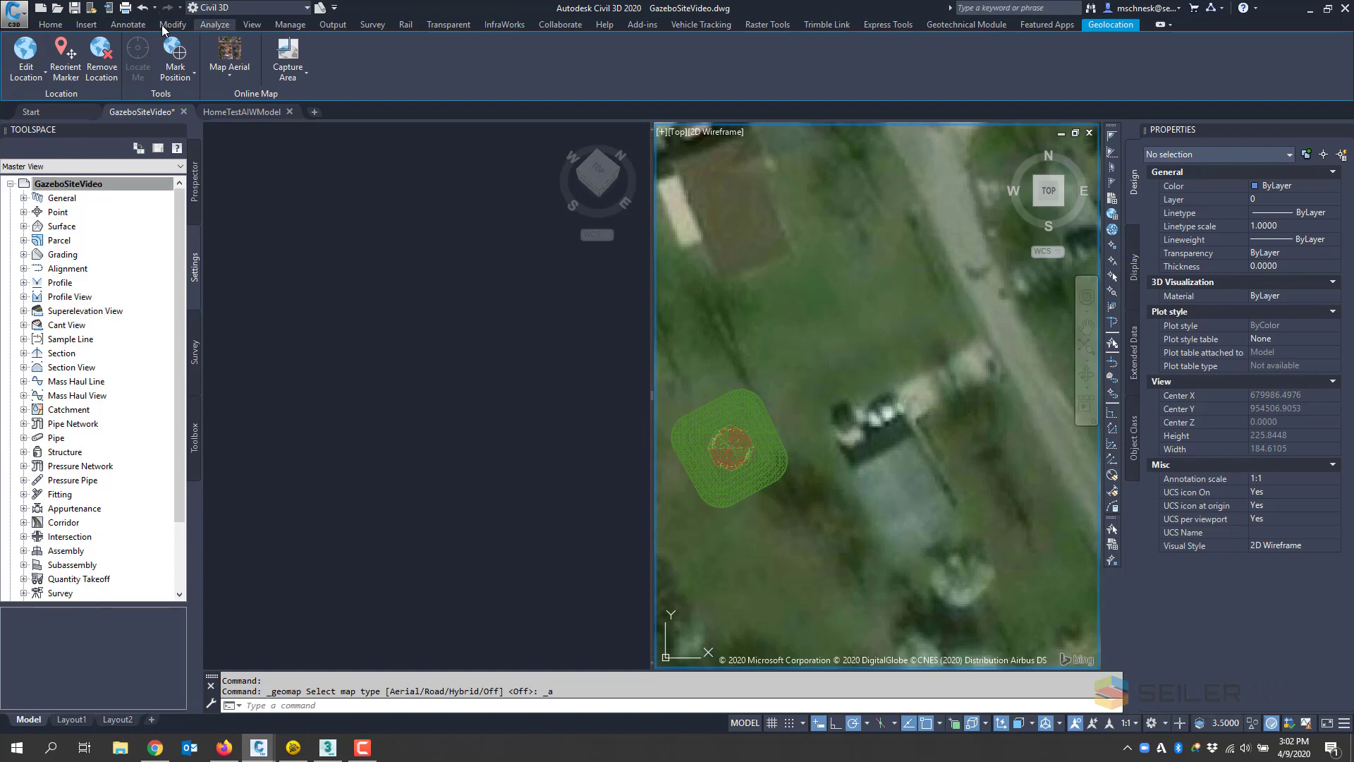
Step: Create a manual COGO point with the description driveway at the driveway corner beside the parked cars, leaving its elevation unset
click(50, 24)
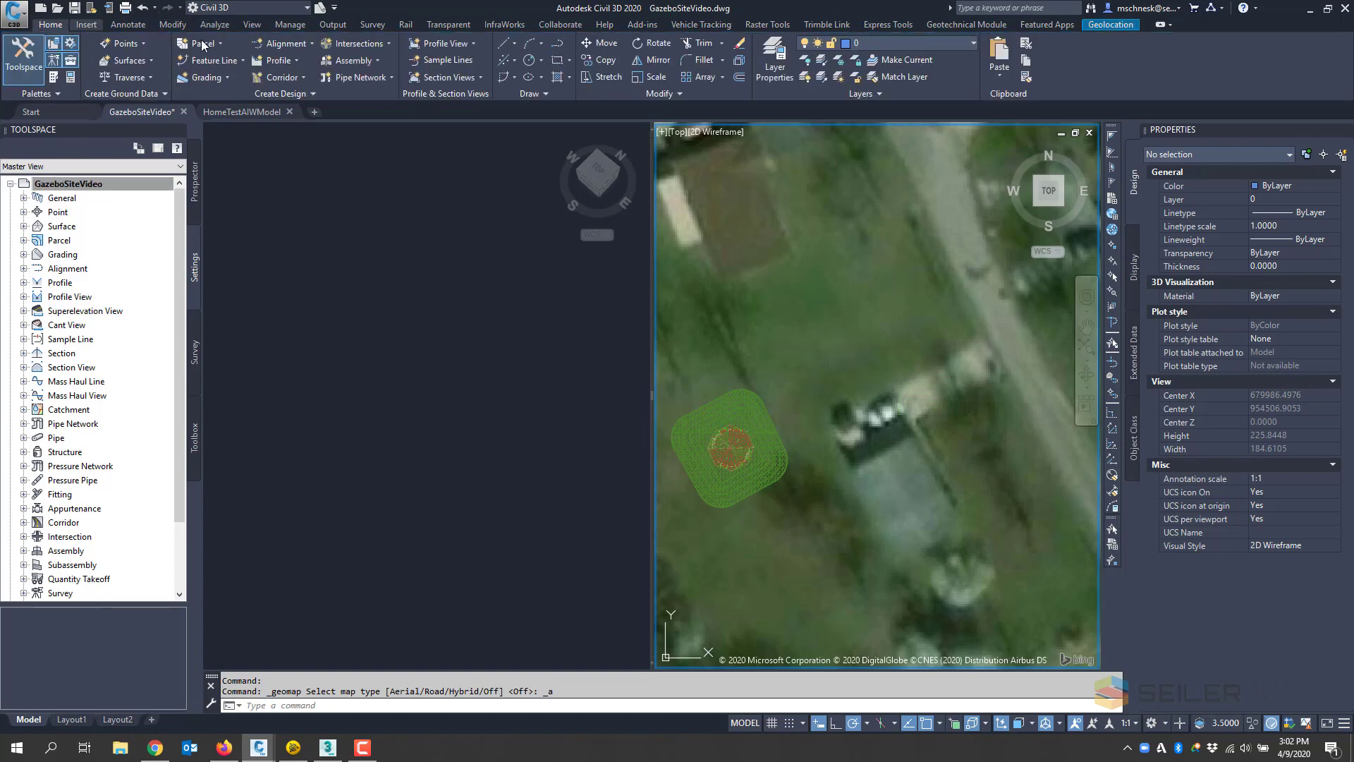
click(137, 44)
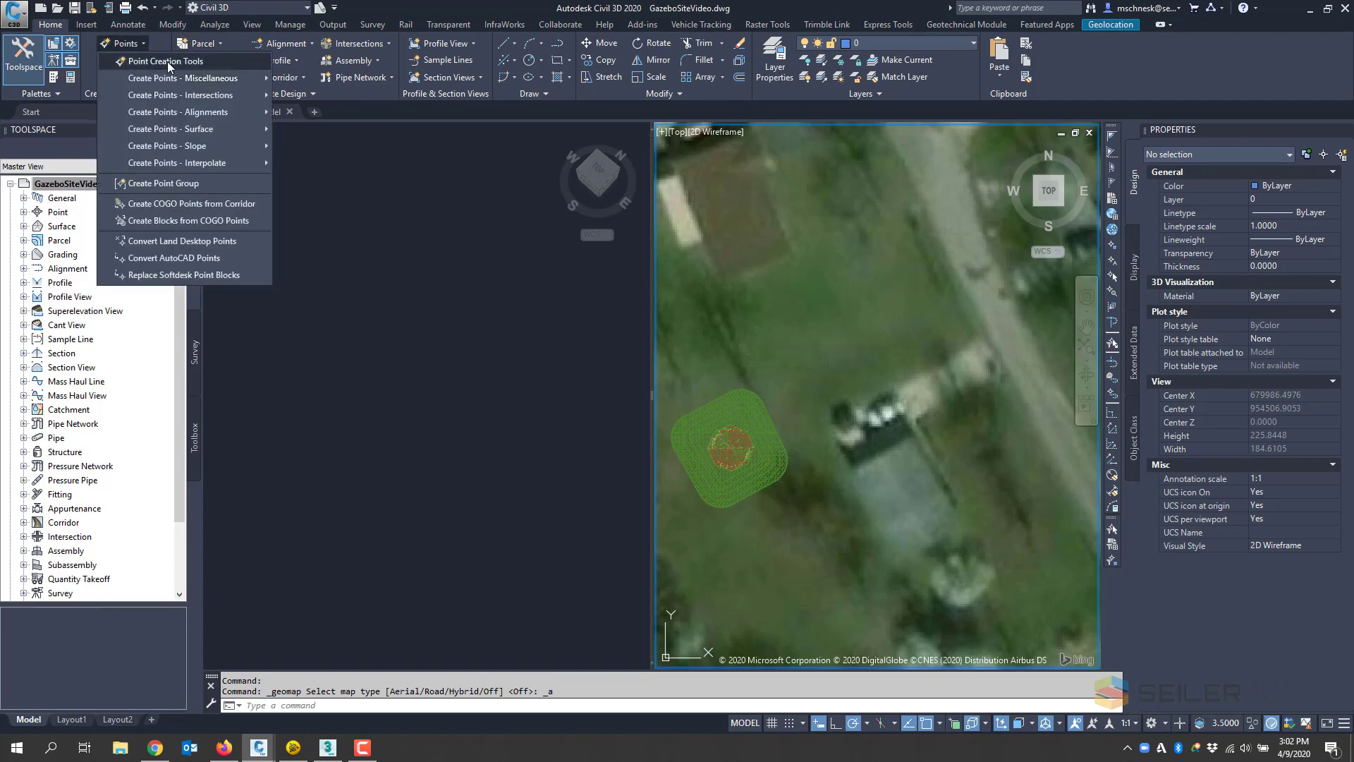
click(167, 62)
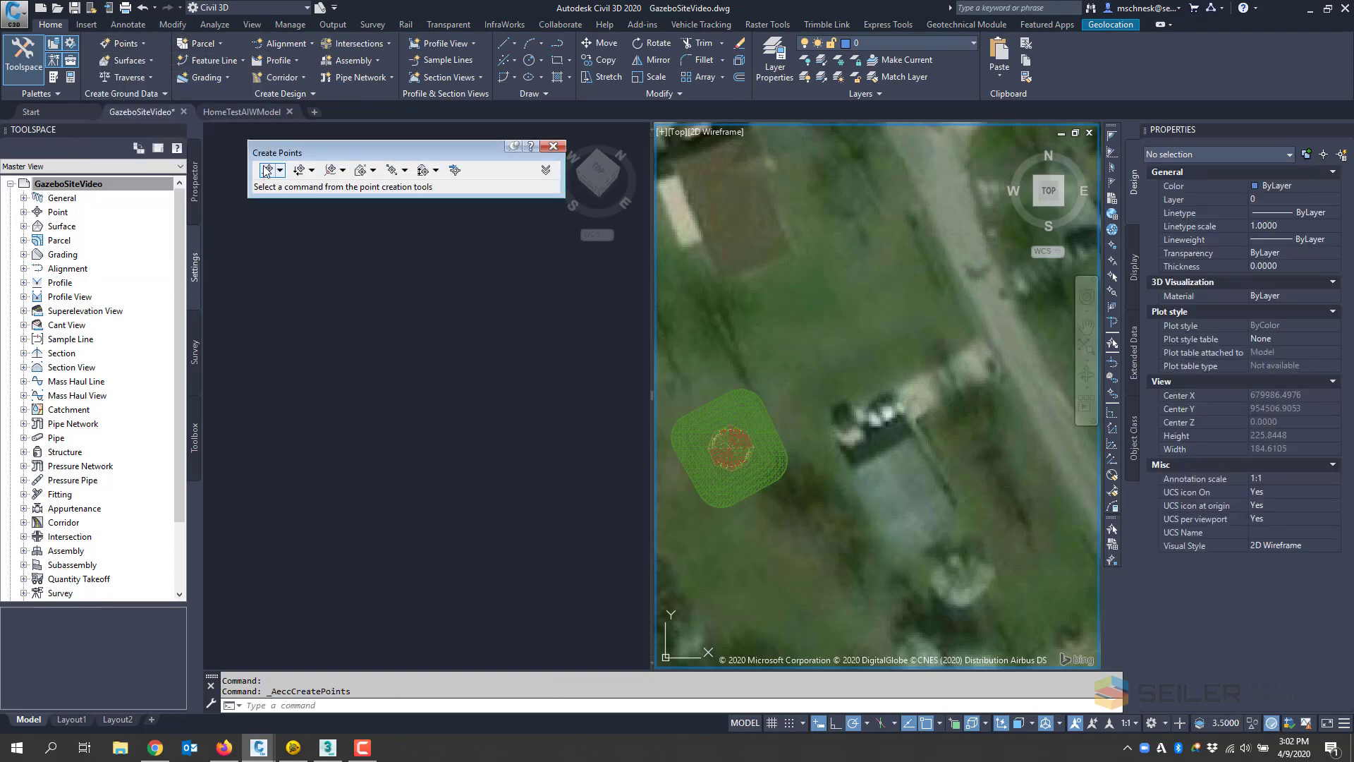
click(900, 388)
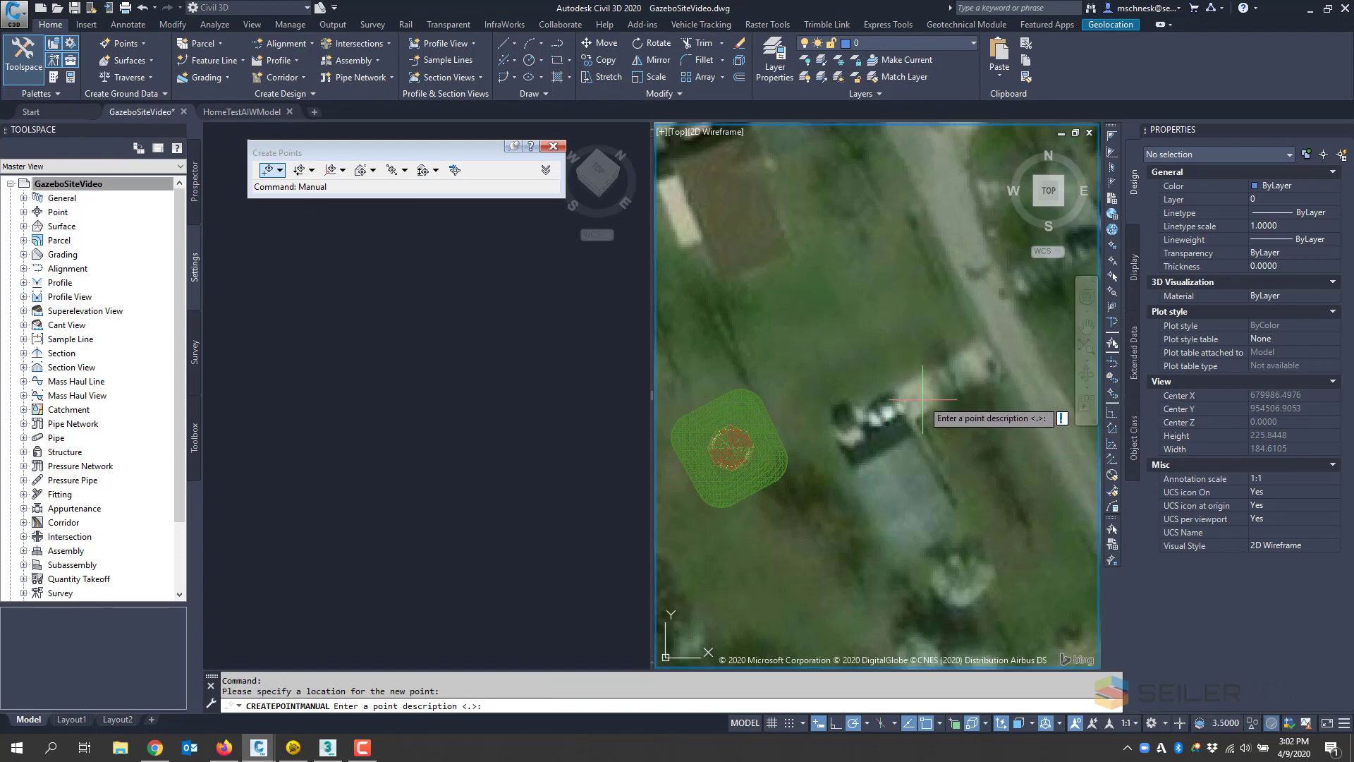
text(driveway)
key(Return)
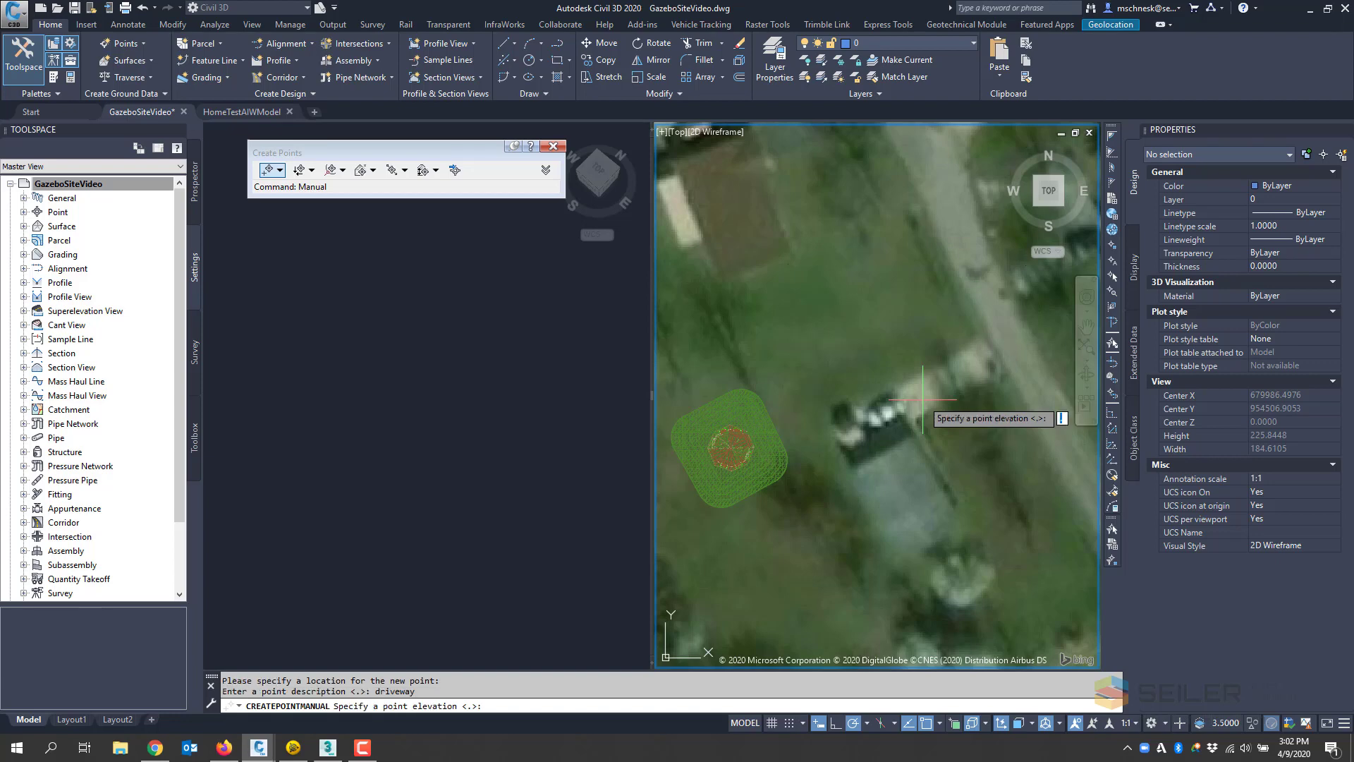
key(Return)
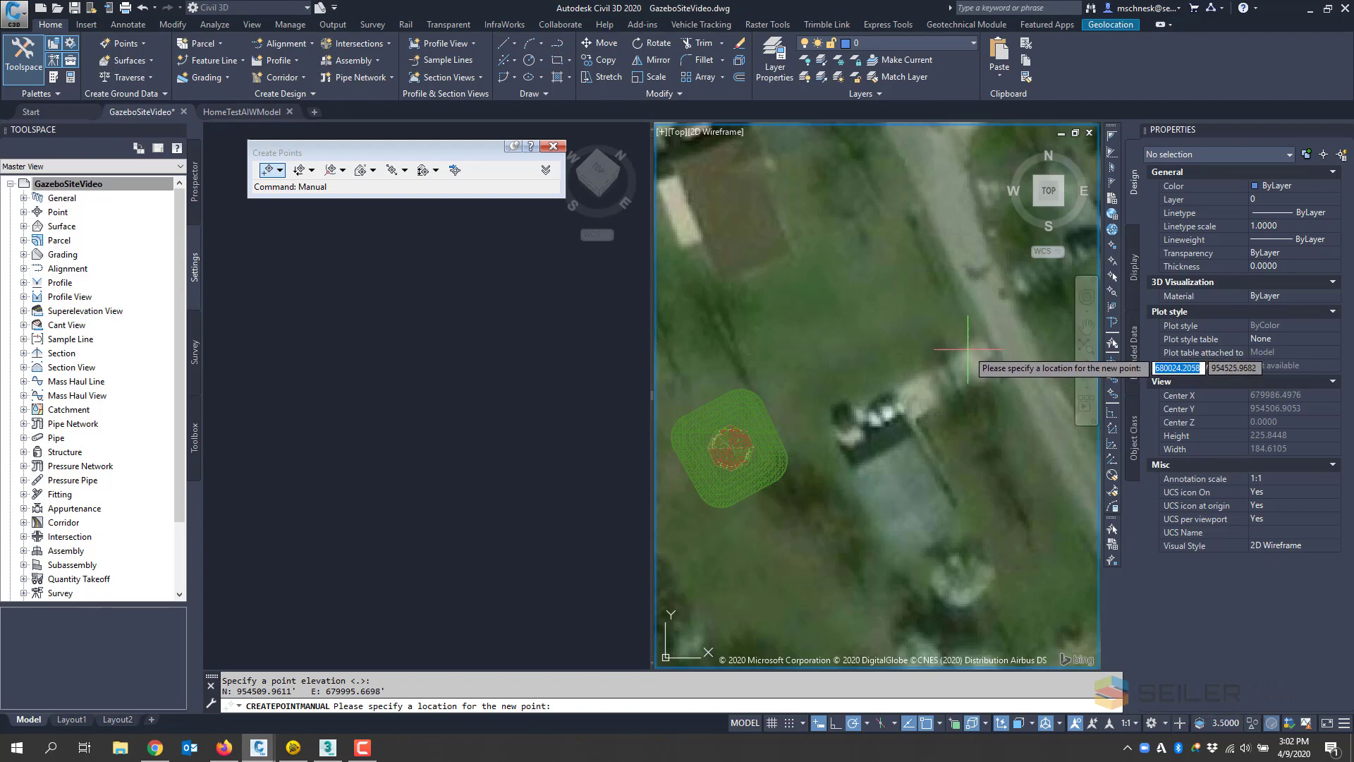
Step: Place a second driveway point without an elevation along the driveway edge near the road and end point creation
click(957, 354)
key(Return)
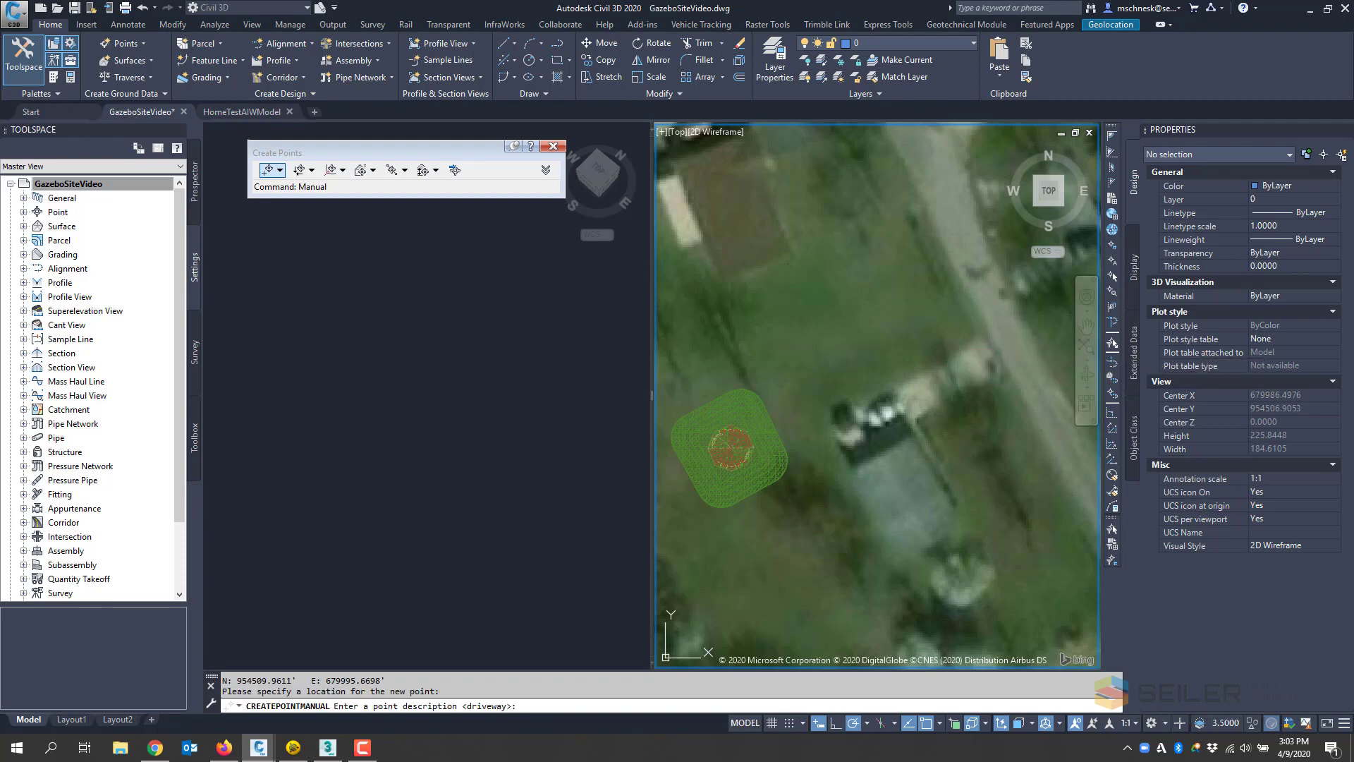
key(Return)
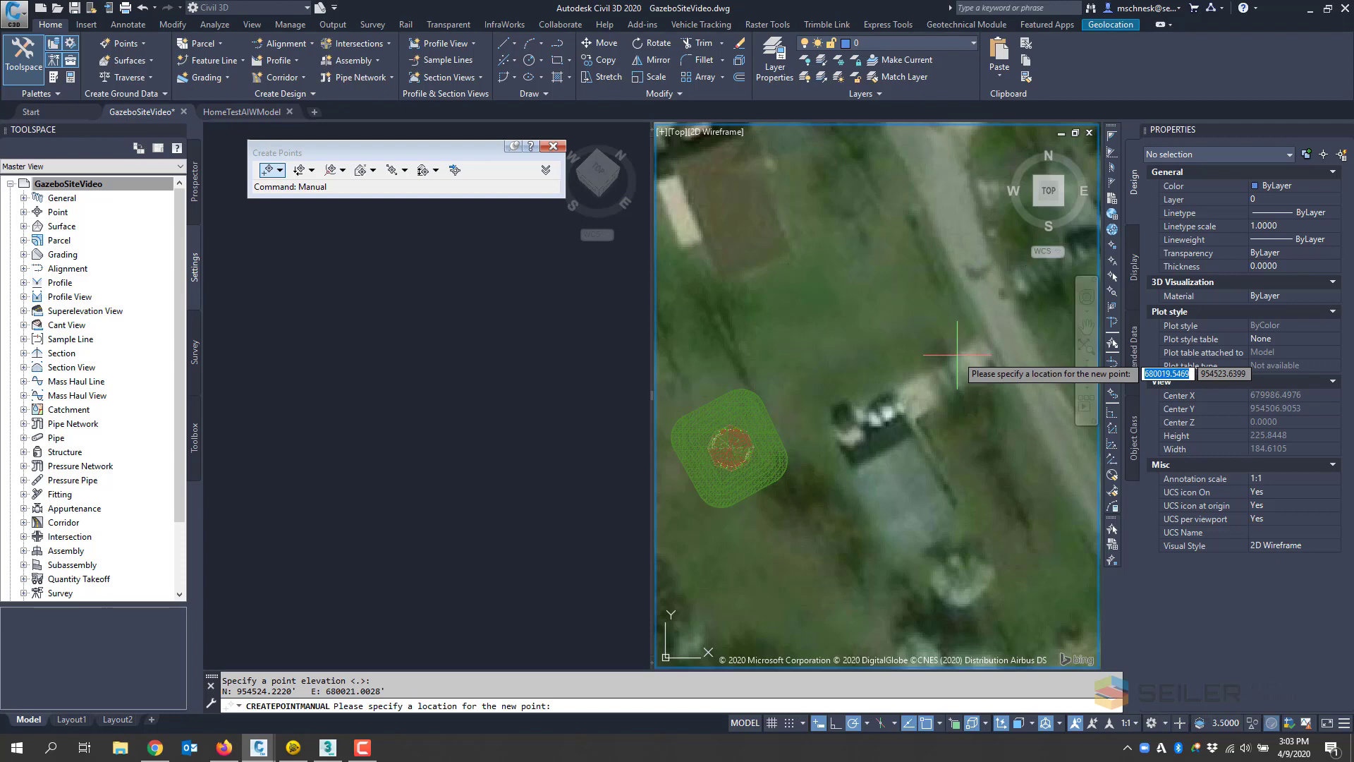
key(Escape)
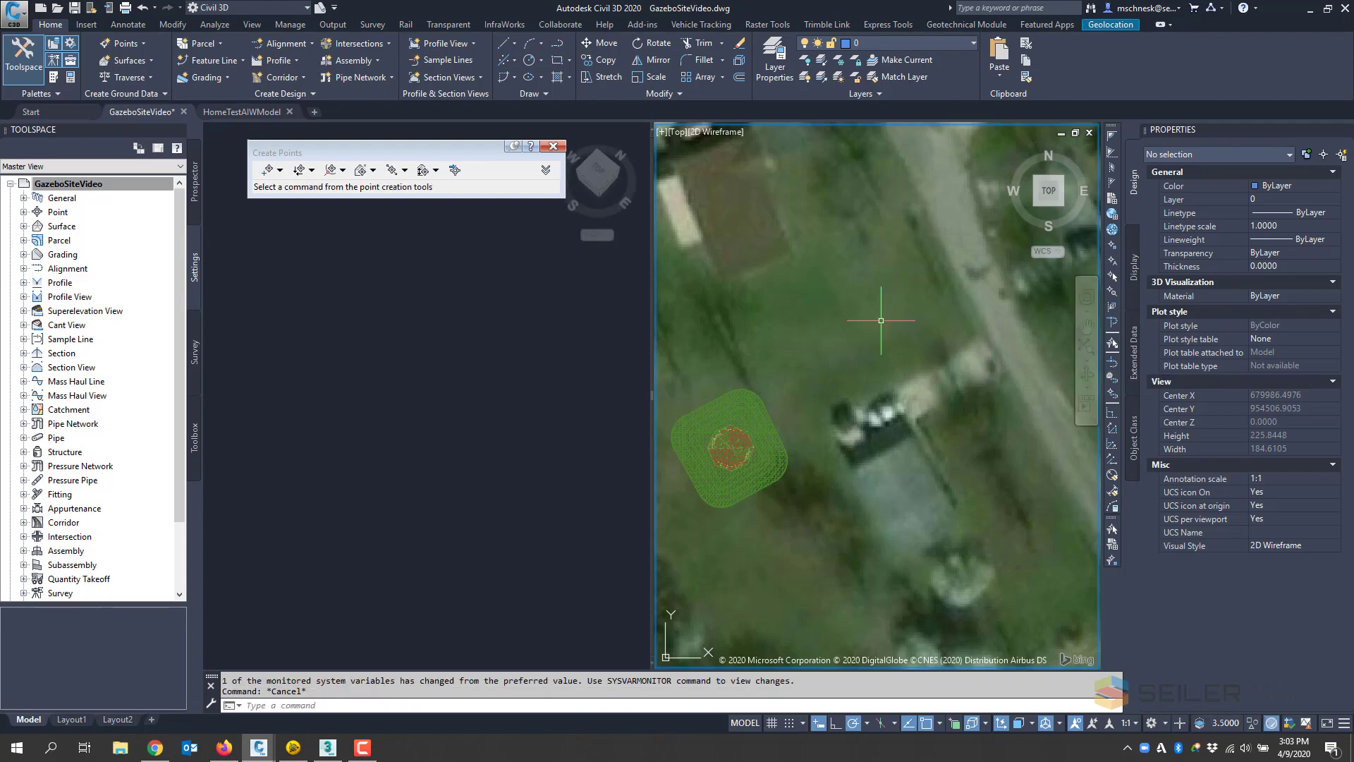
Step: Select both driveway points and set their point style to Standard
click(793, 277)
click(1017, 479)
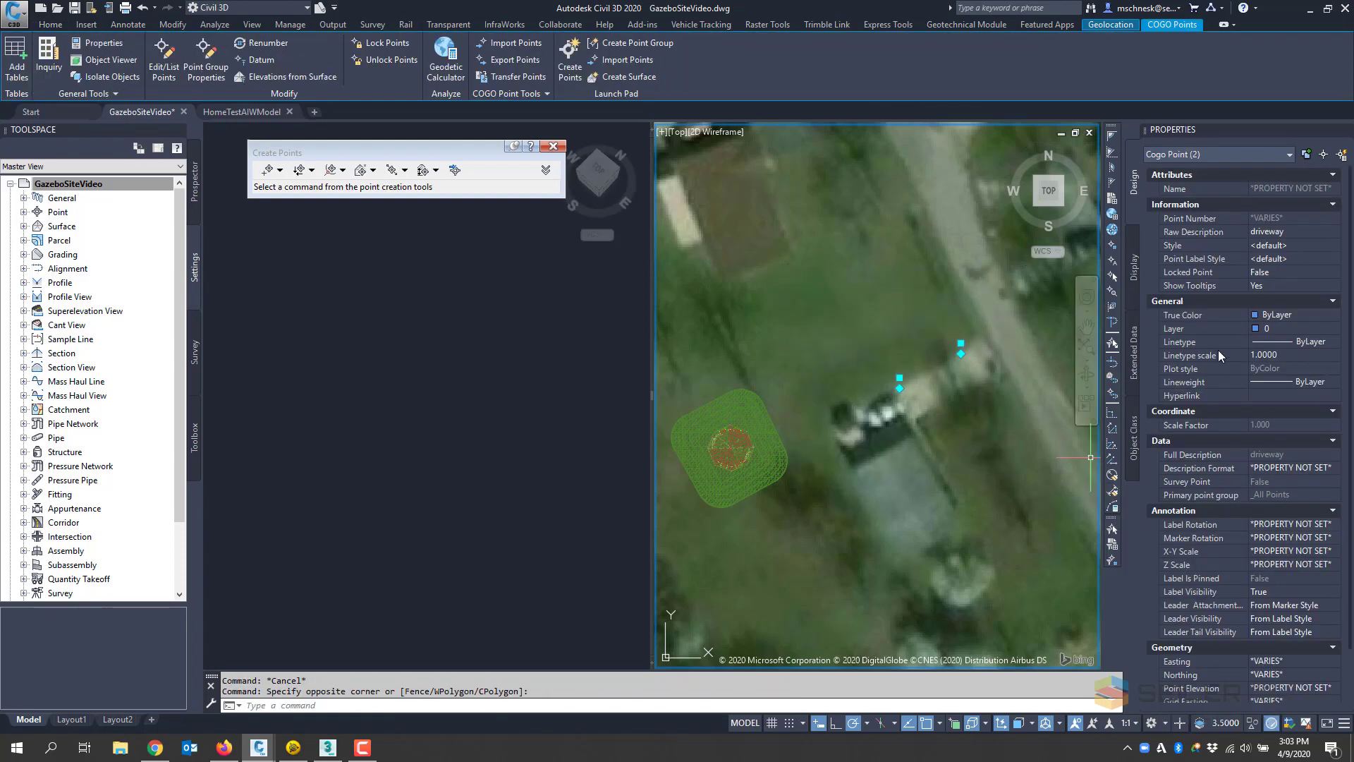
click(1323, 247)
click(1326, 247)
click(1303, 262)
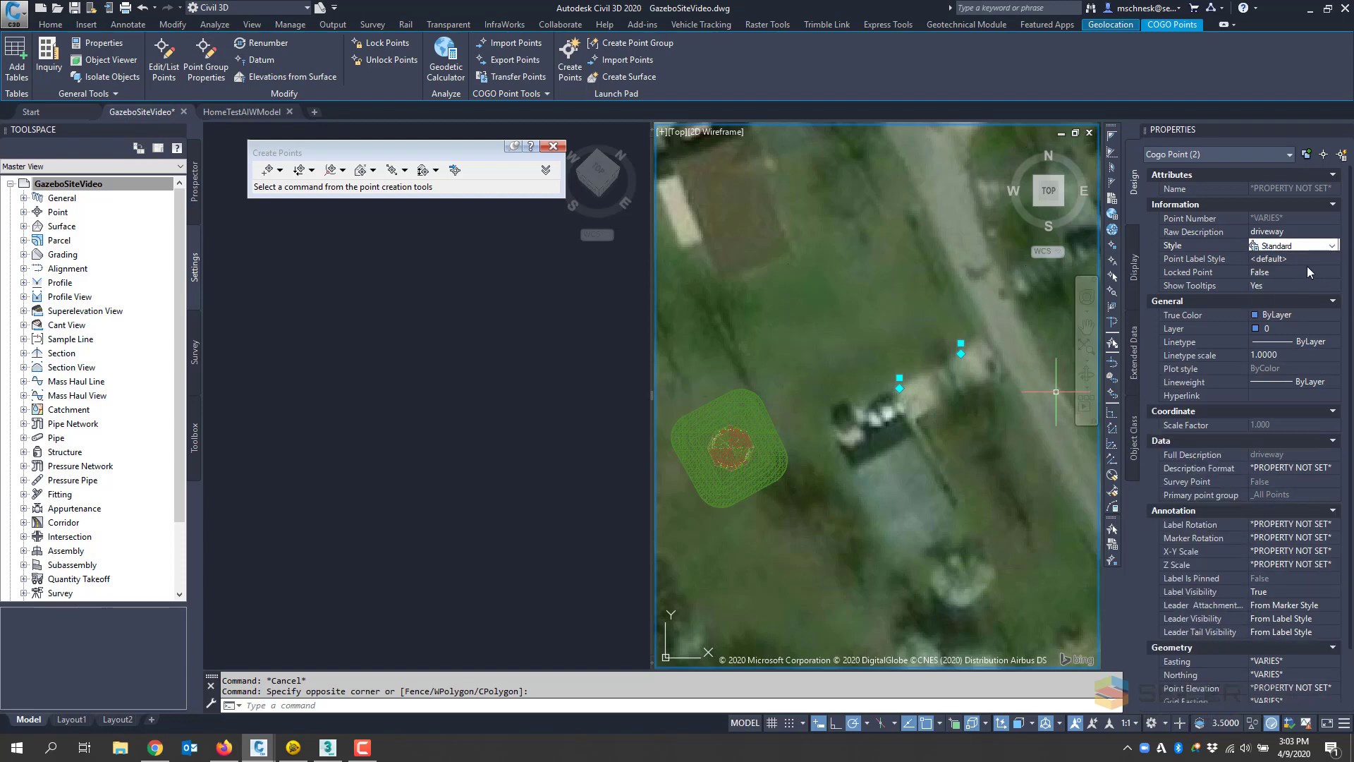
Step: Try to assign elevations from a surface to the two driveway points
click(283, 79)
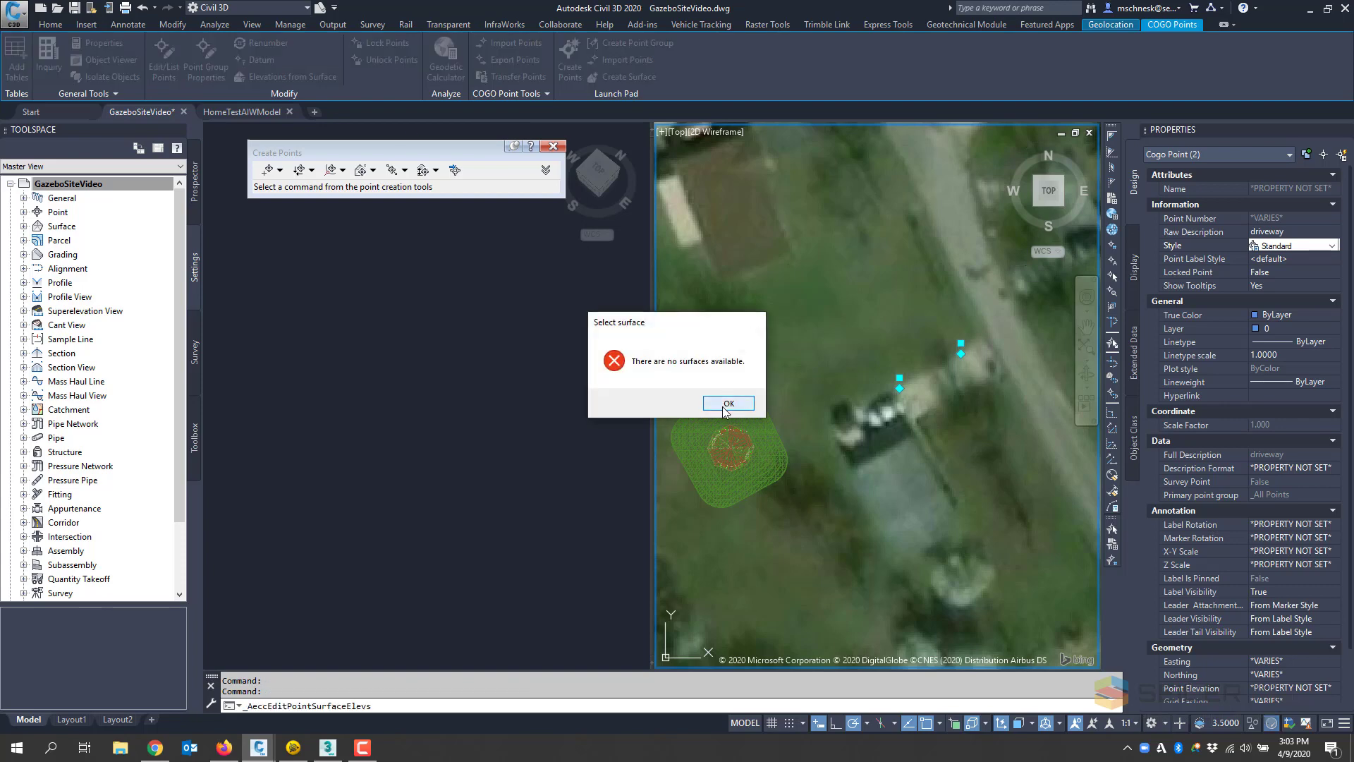
click(724, 408)
scroll(839, 392, down, 2)
key(Escape)
Step: Reselect the two driveway points to check their placement on the aerial map, and switch to the HomeTestAIWModel drawing
scroll(876, 397, up, 4)
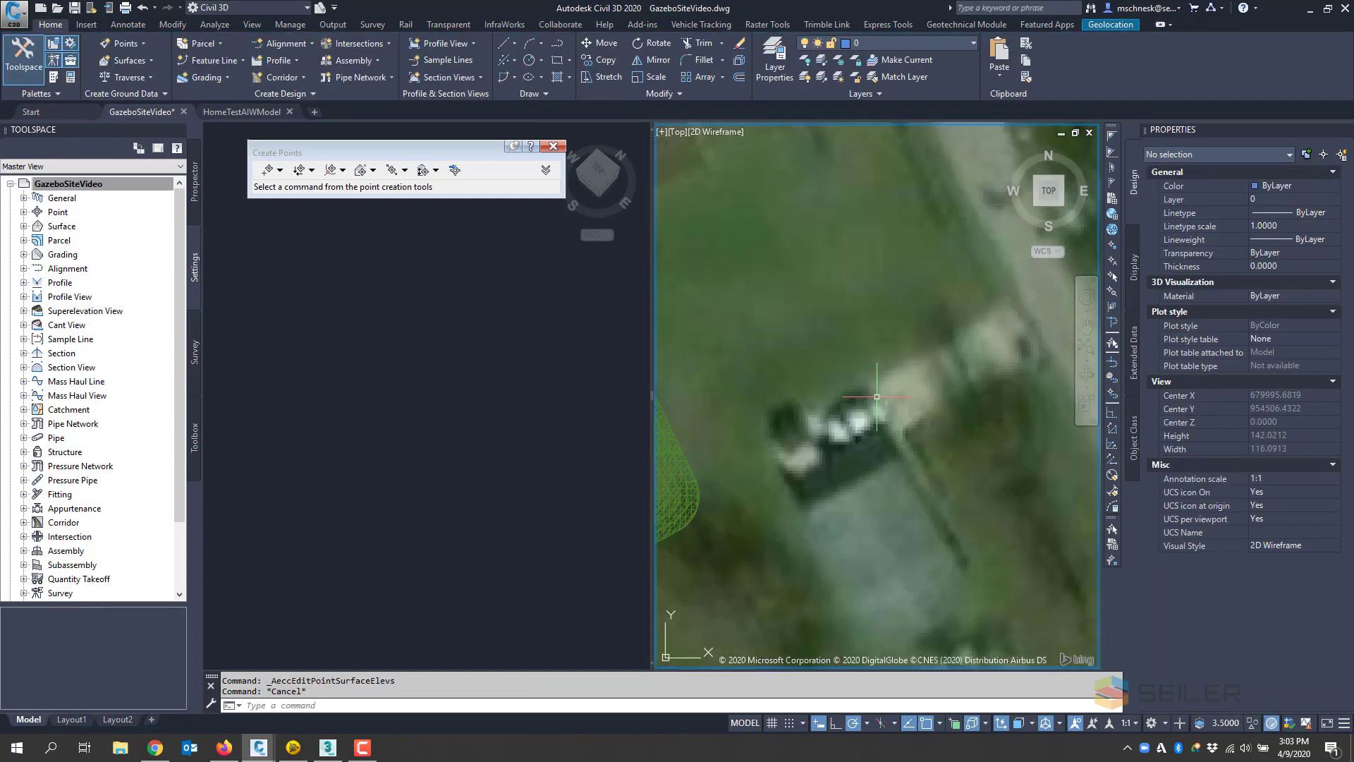
click(824, 325)
key(Escape)
click(1011, 274)
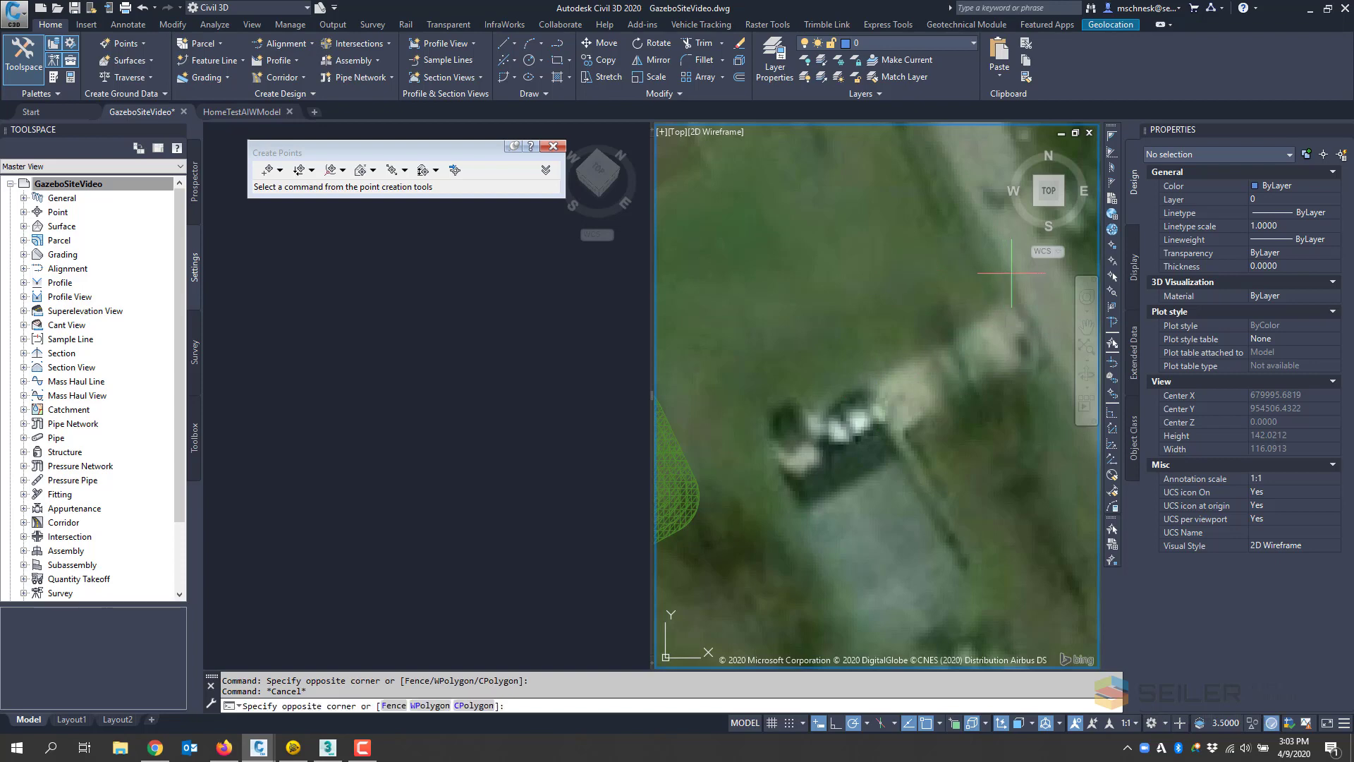
click(793, 452)
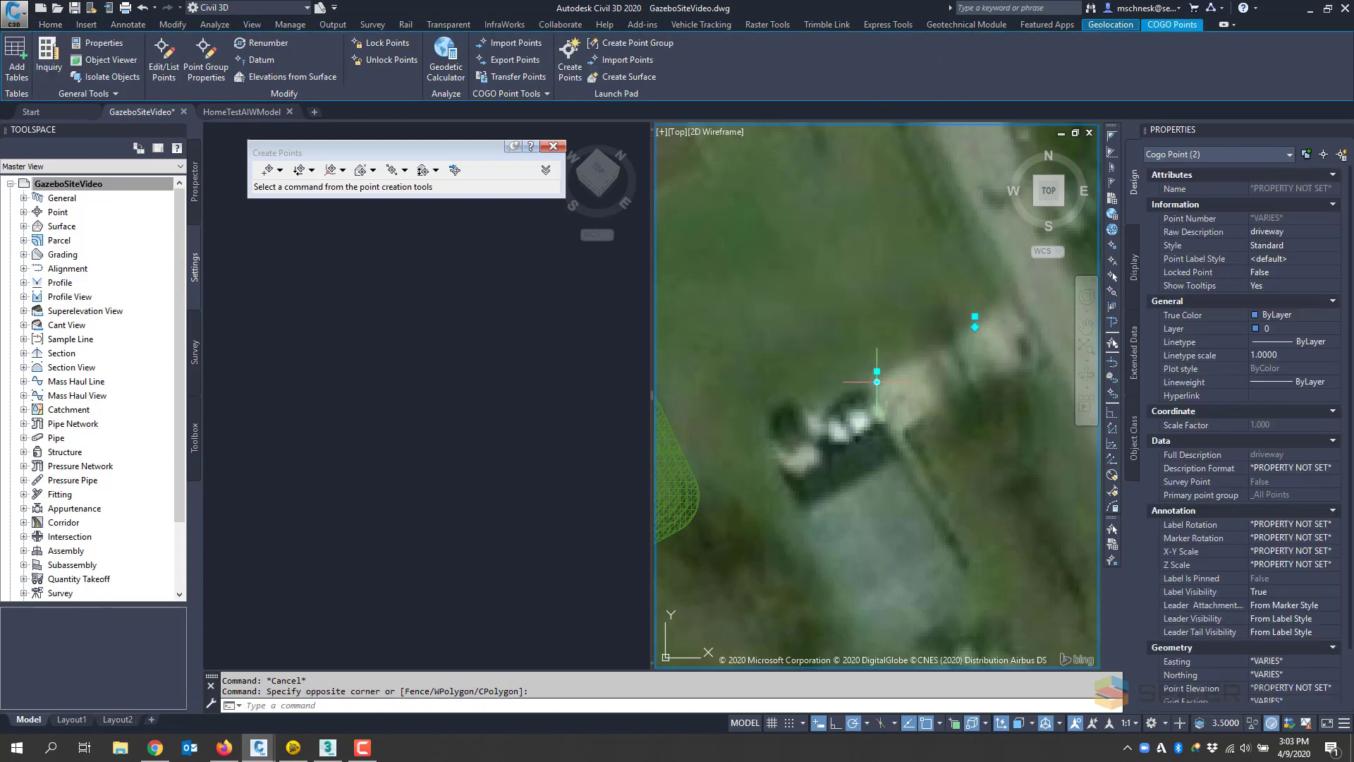
mouse_move(877, 382)
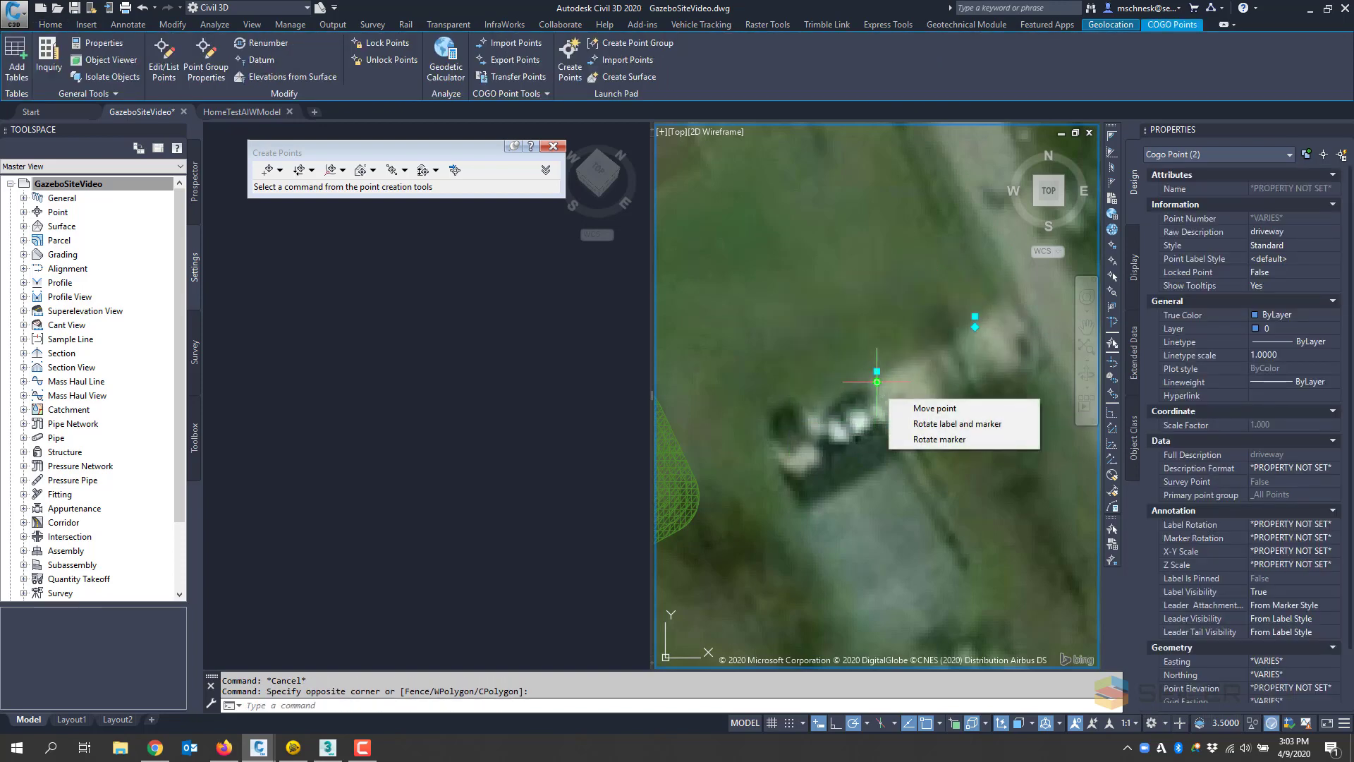
scroll(901, 353, down, 3)
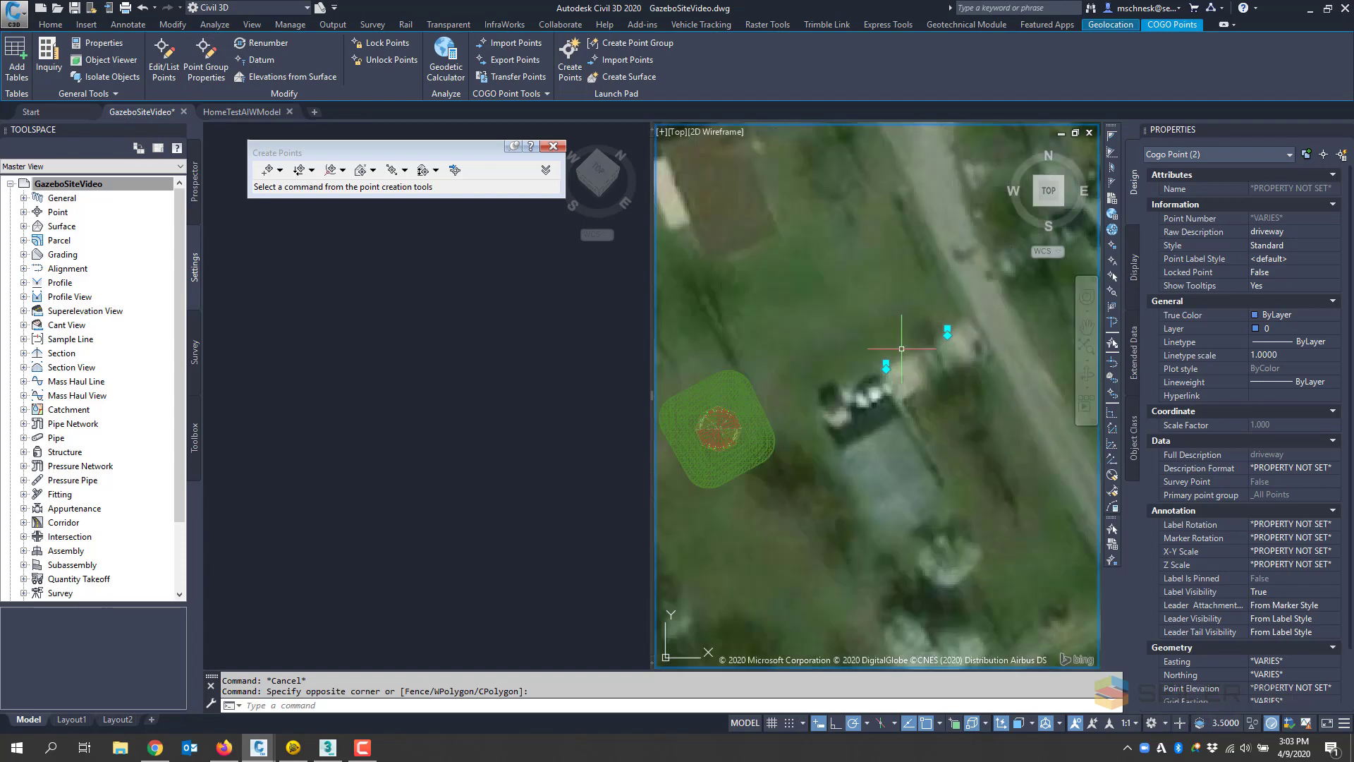
click(243, 113)
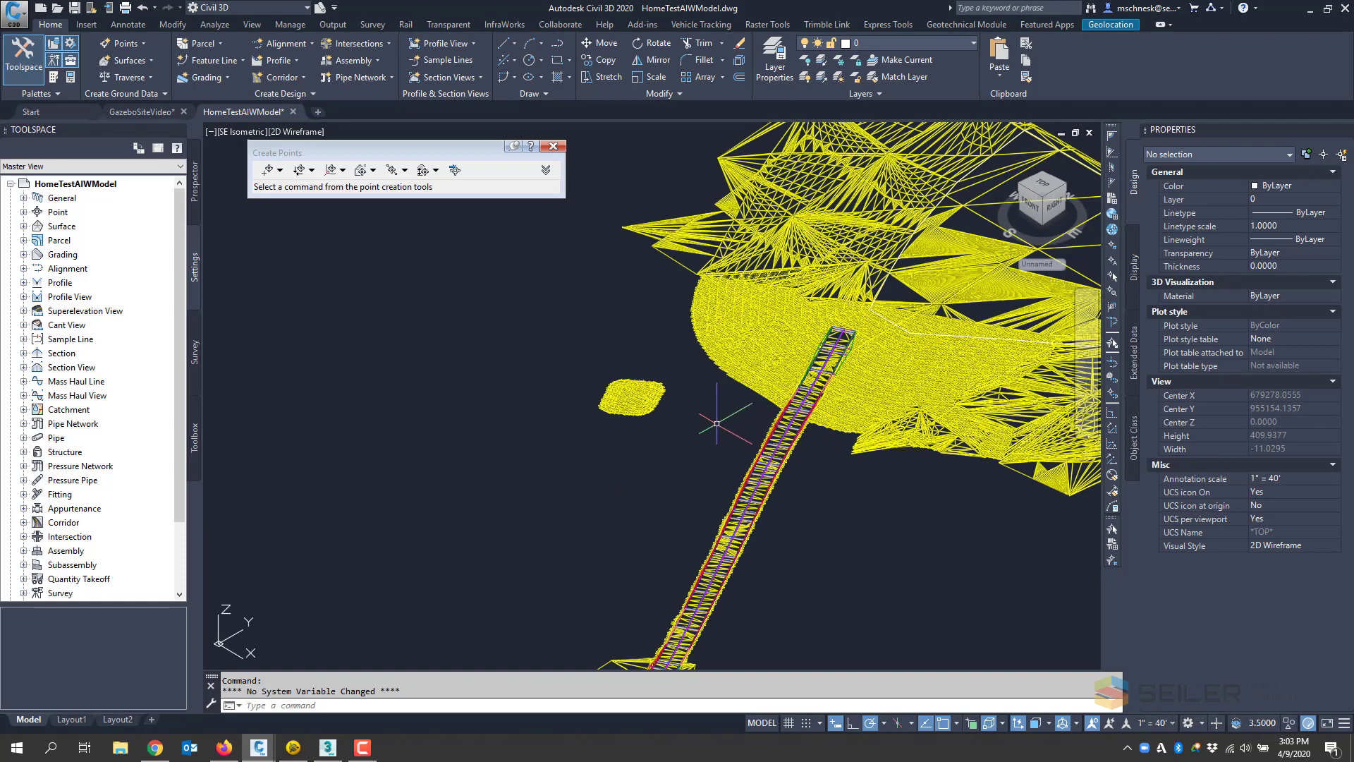
Step: Switch to Trimble Business Center and create a new project from the US Survey Foot template
click(294, 747)
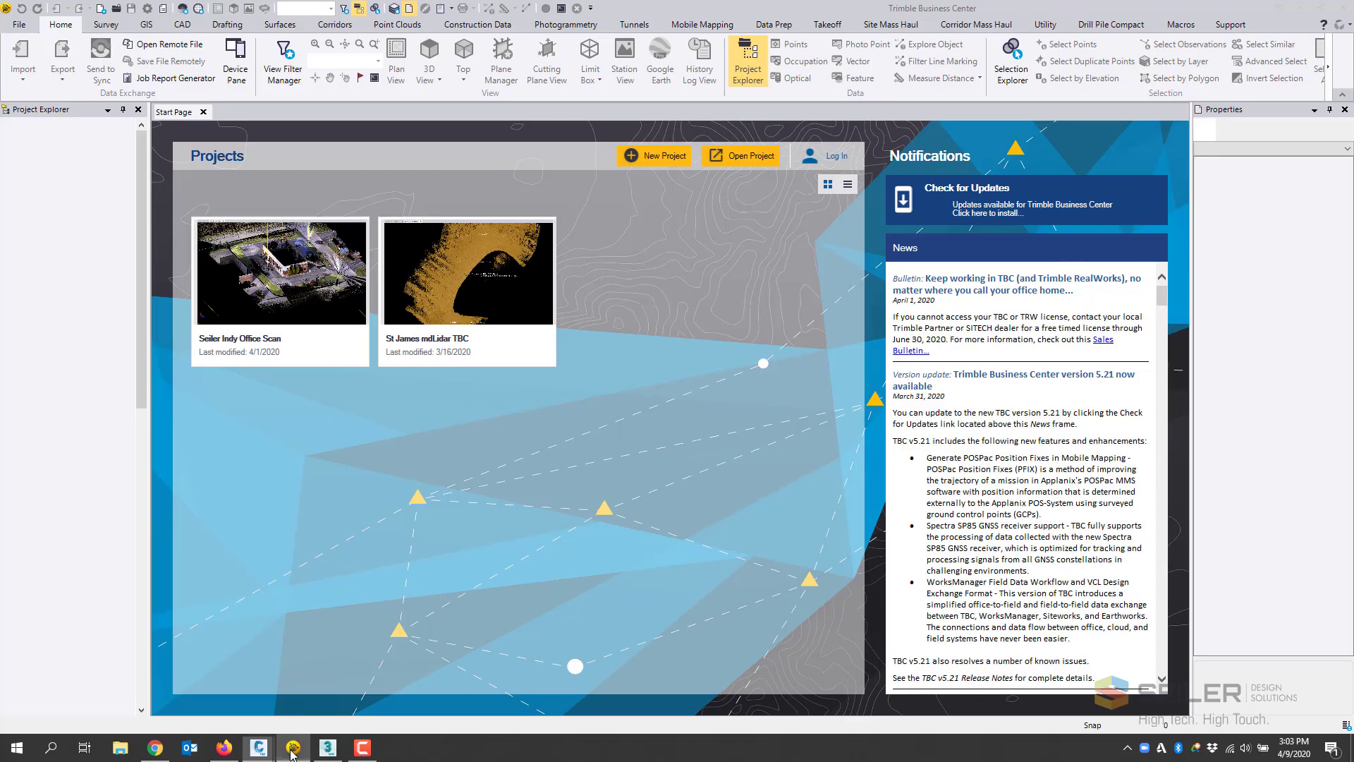
click(21, 25)
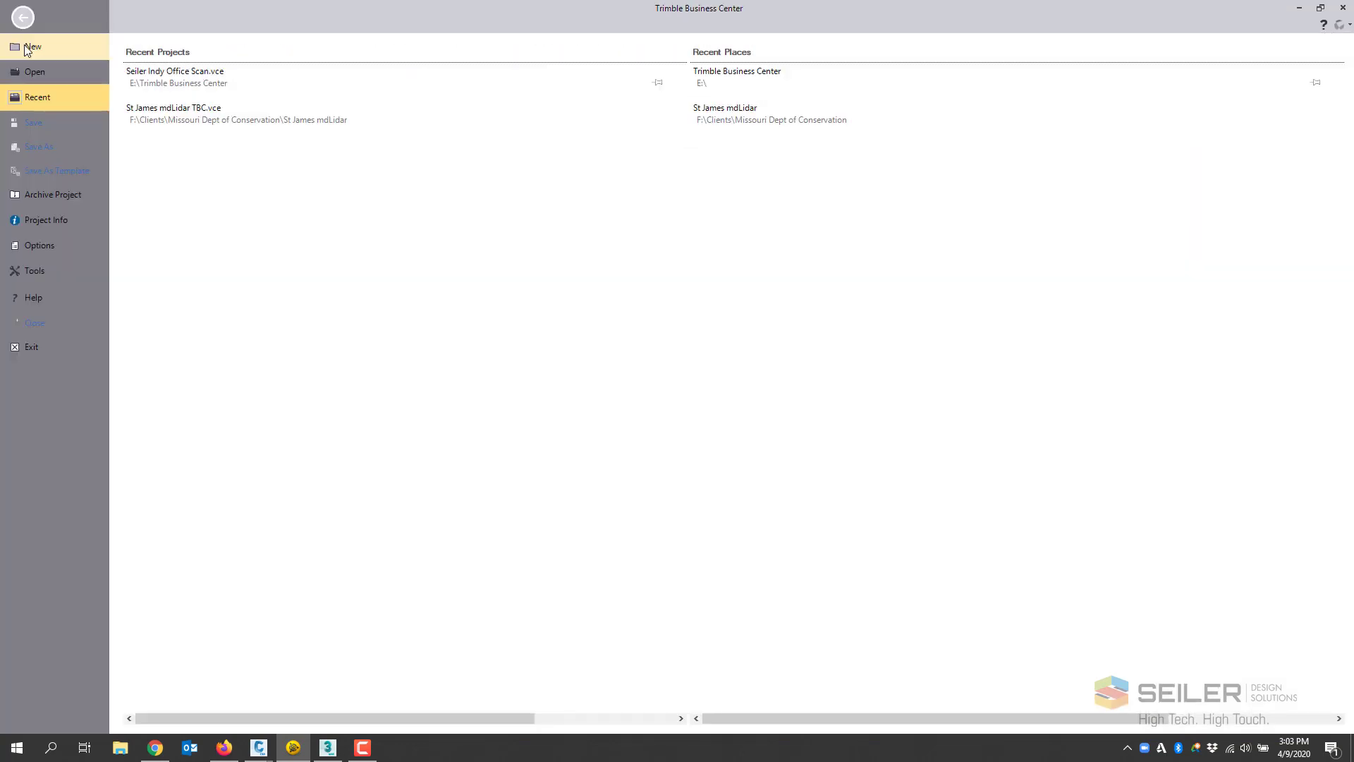
click(28, 48)
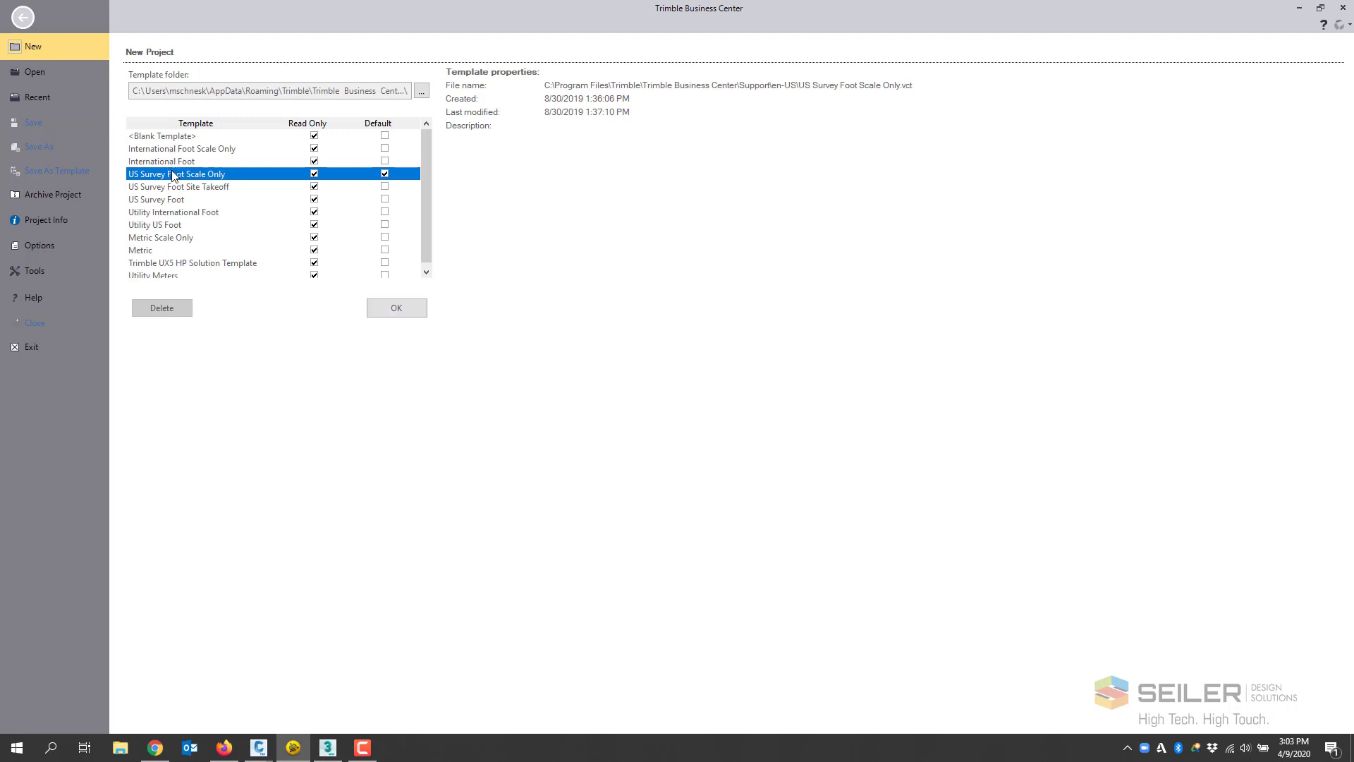
click(175, 200)
click(408, 310)
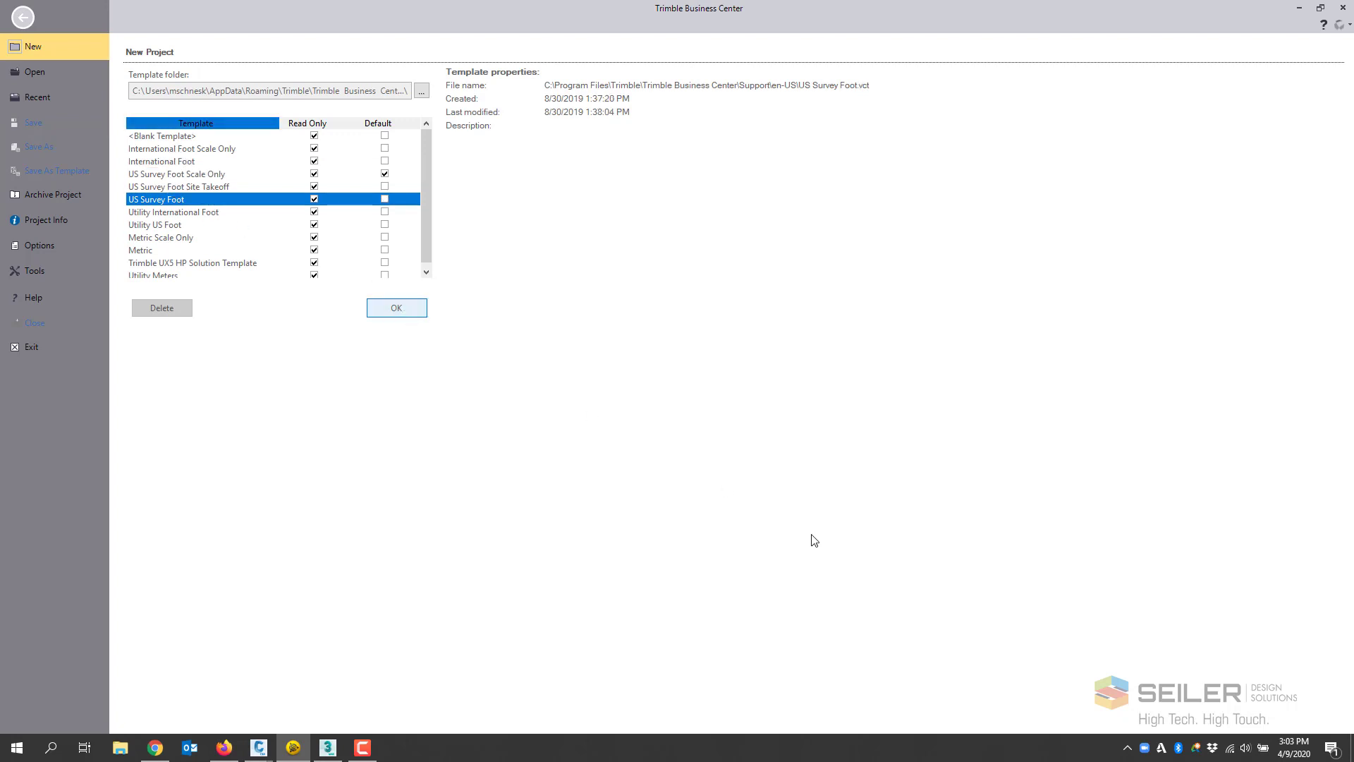
click(390, 309)
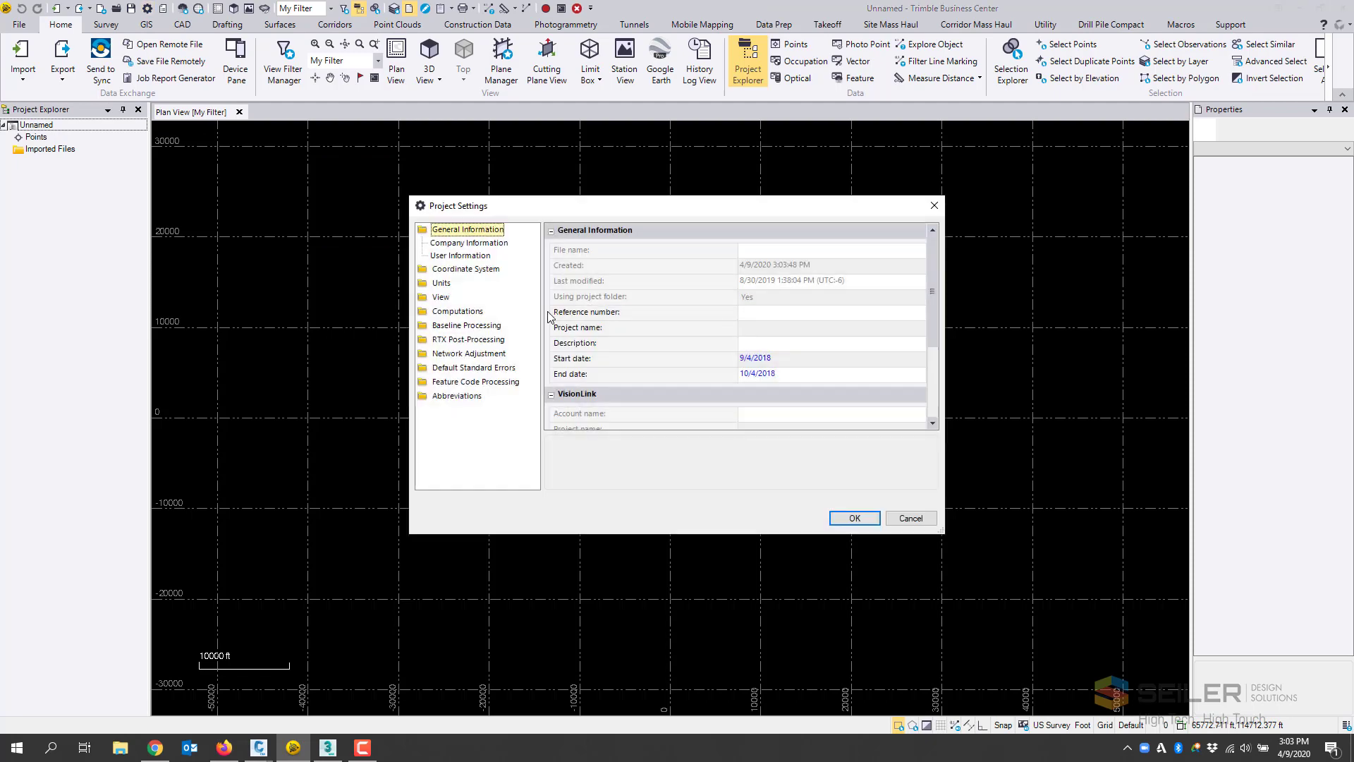
Step: Set the project's coordinate system to the recently used Missouri East 2401 zone with NAD 1983 (Conus) and GEOID12B (Conus)
click(461, 271)
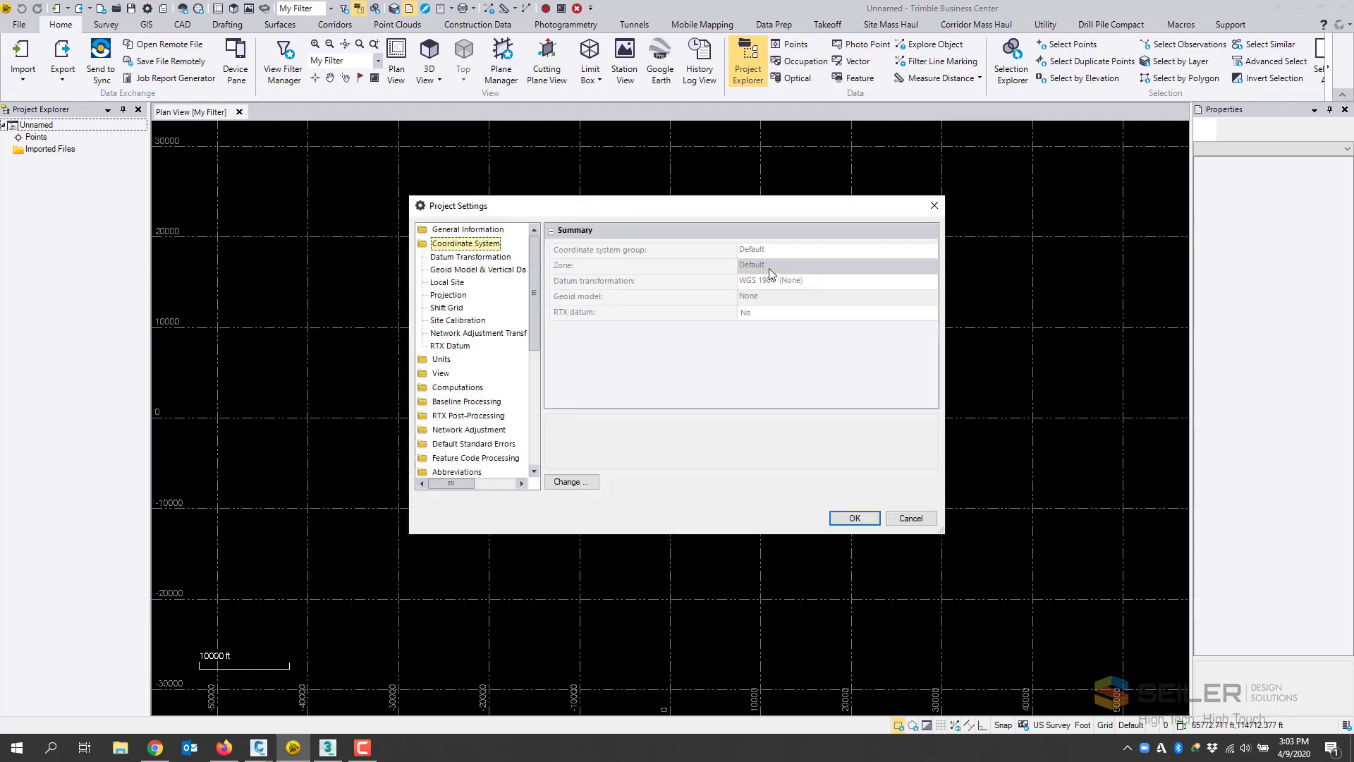
click(569, 482)
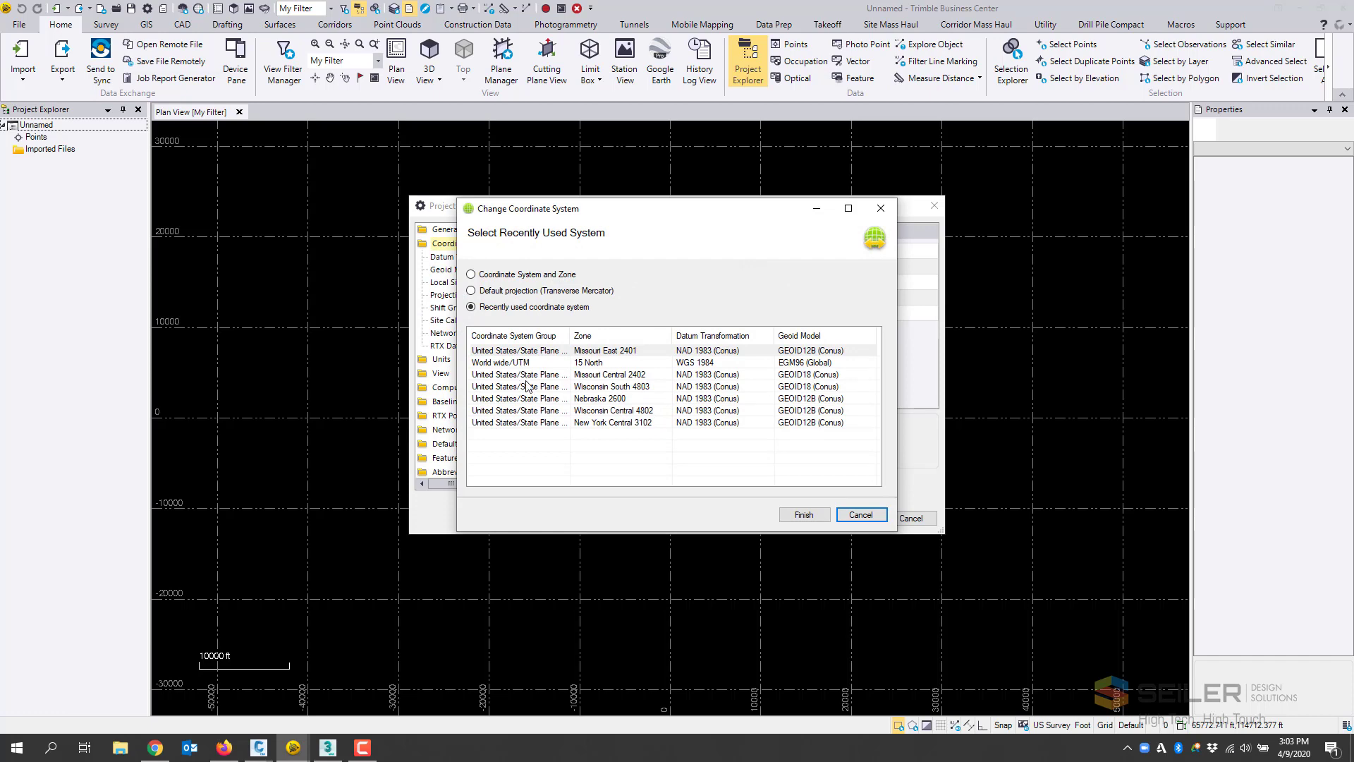
click(530, 352)
click(804, 514)
click(854, 518)
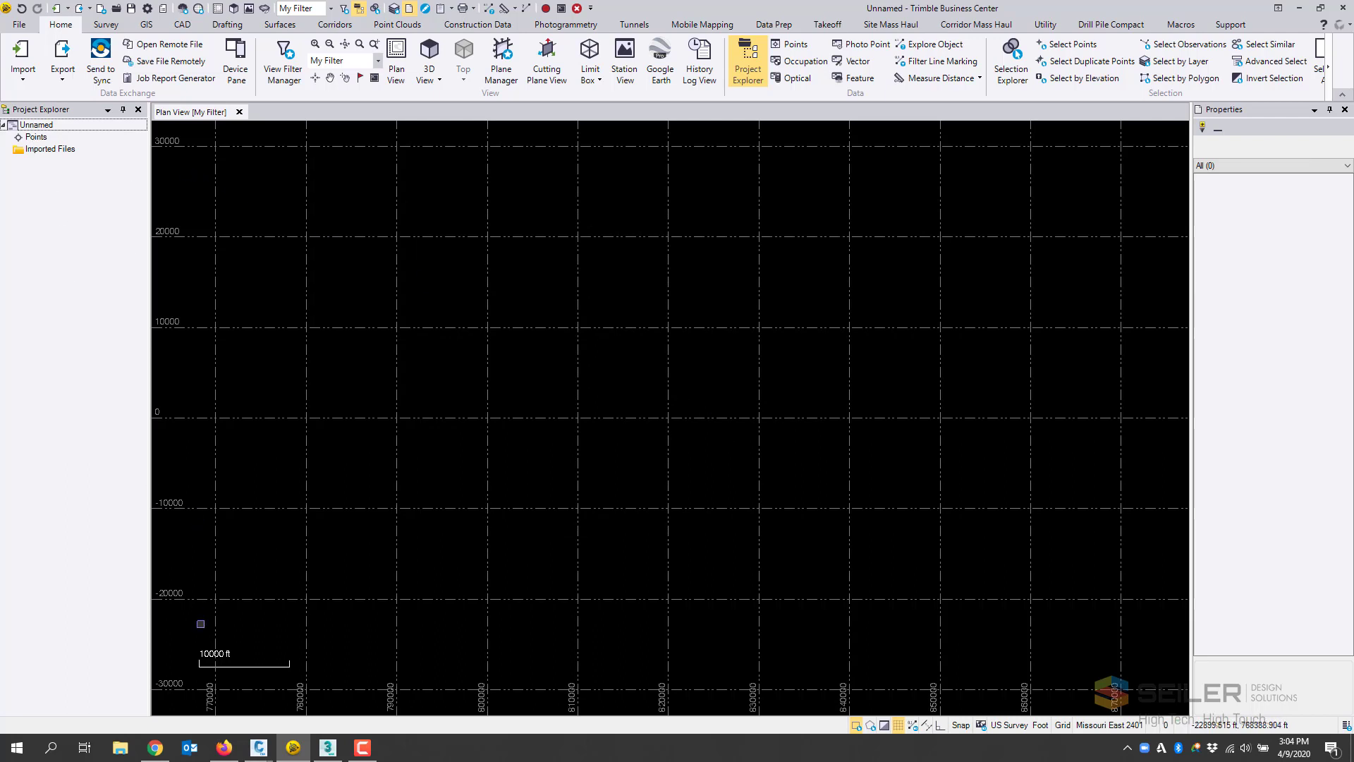
Step: Switch to File Explorer and open the Gazebo Sitevision folder on the Desktop
click(127, 754)
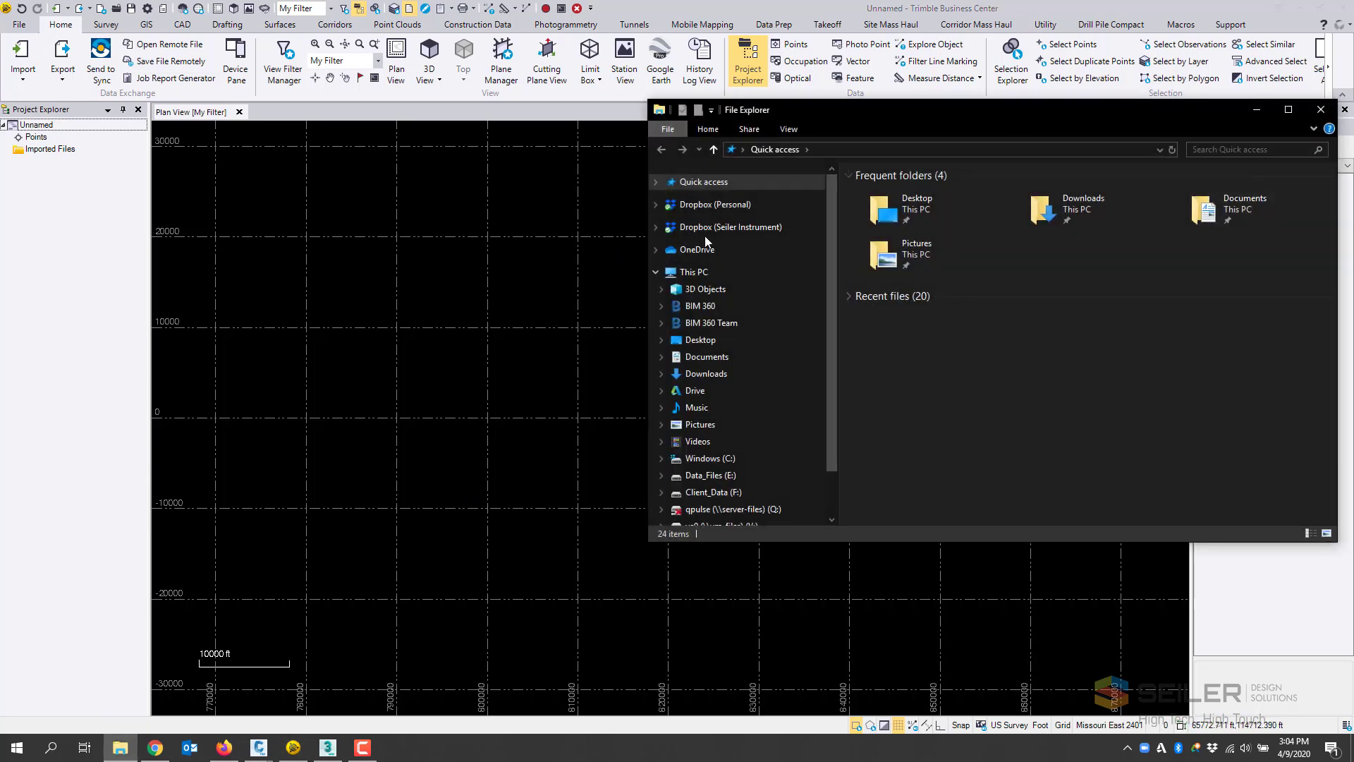
click(700, 340)
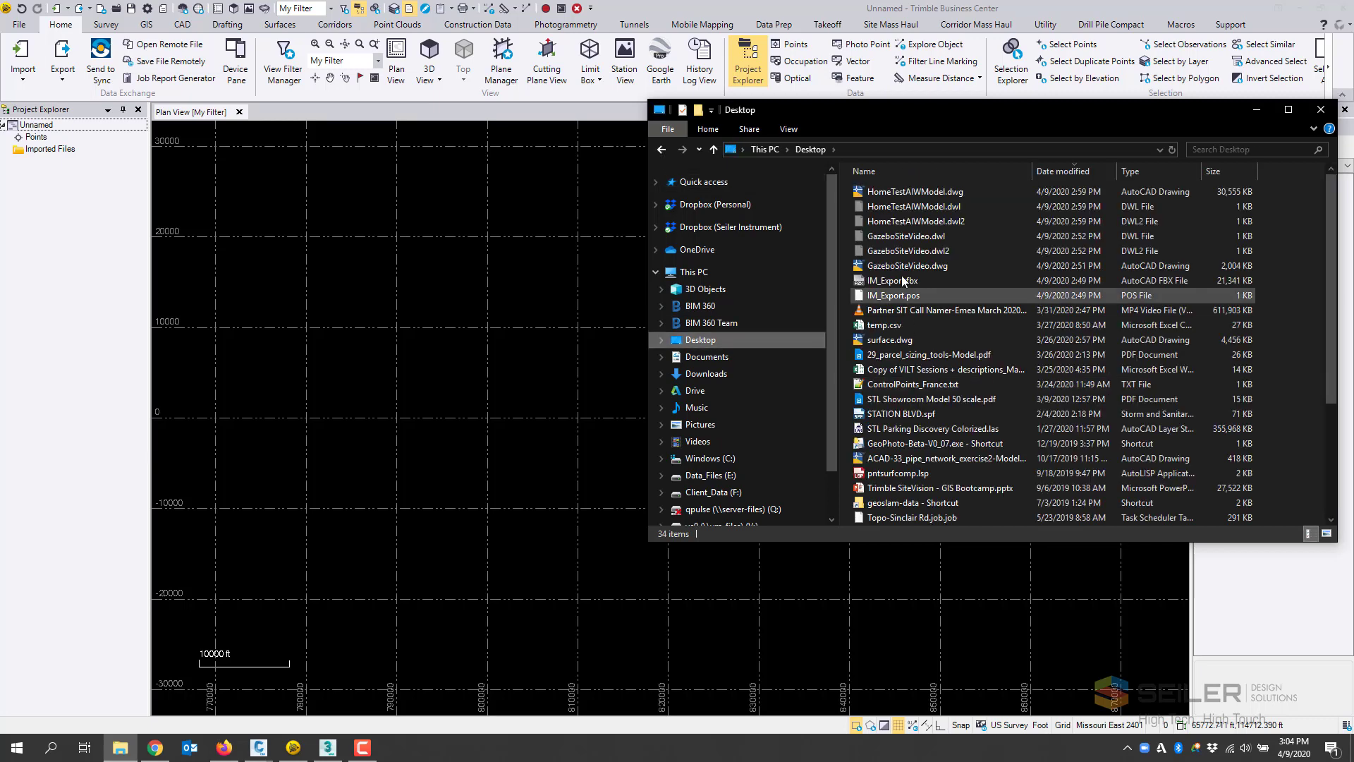
scroll(938, 419, down, 4)
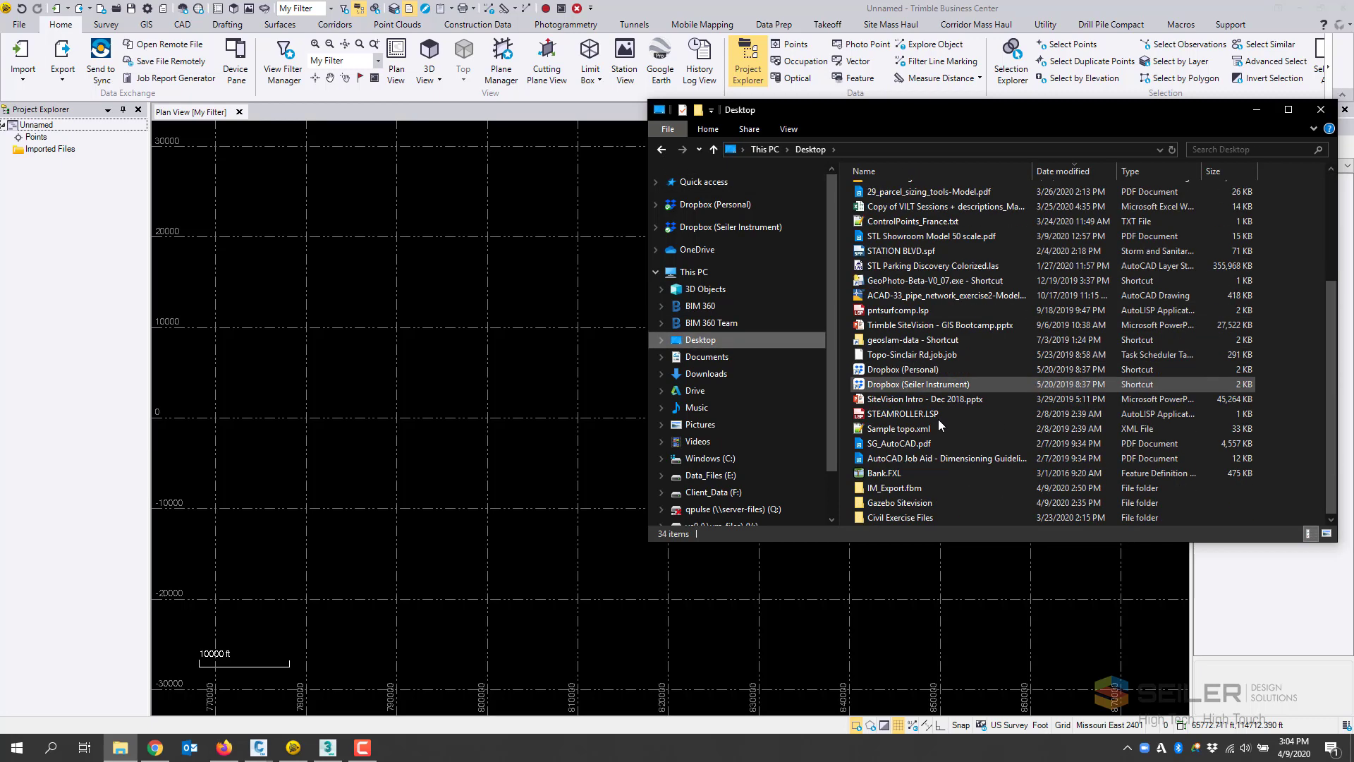
double_click(907, 501)
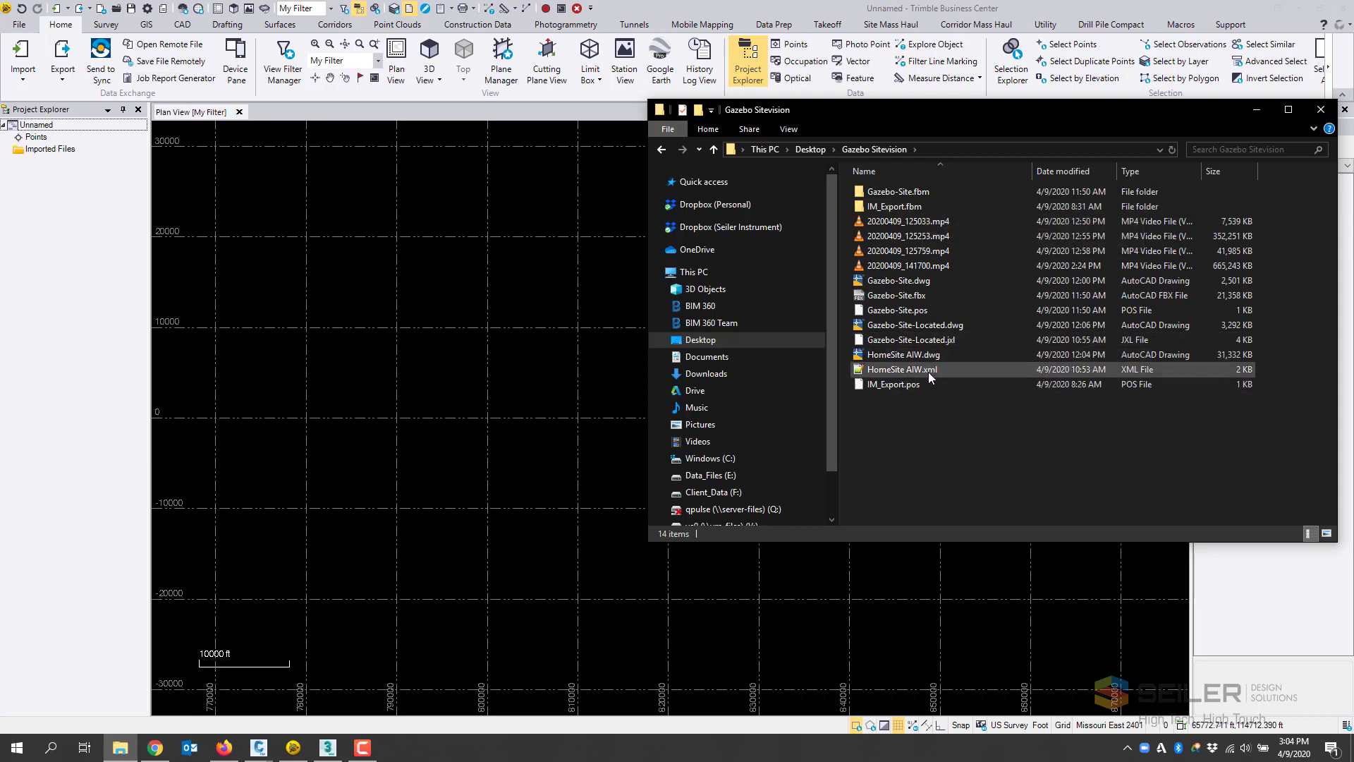
Step: Import HomeSite AIW.xml into the Trimble Business Center project and view the two imported points in plan
drag(928, 371, 578, 475)
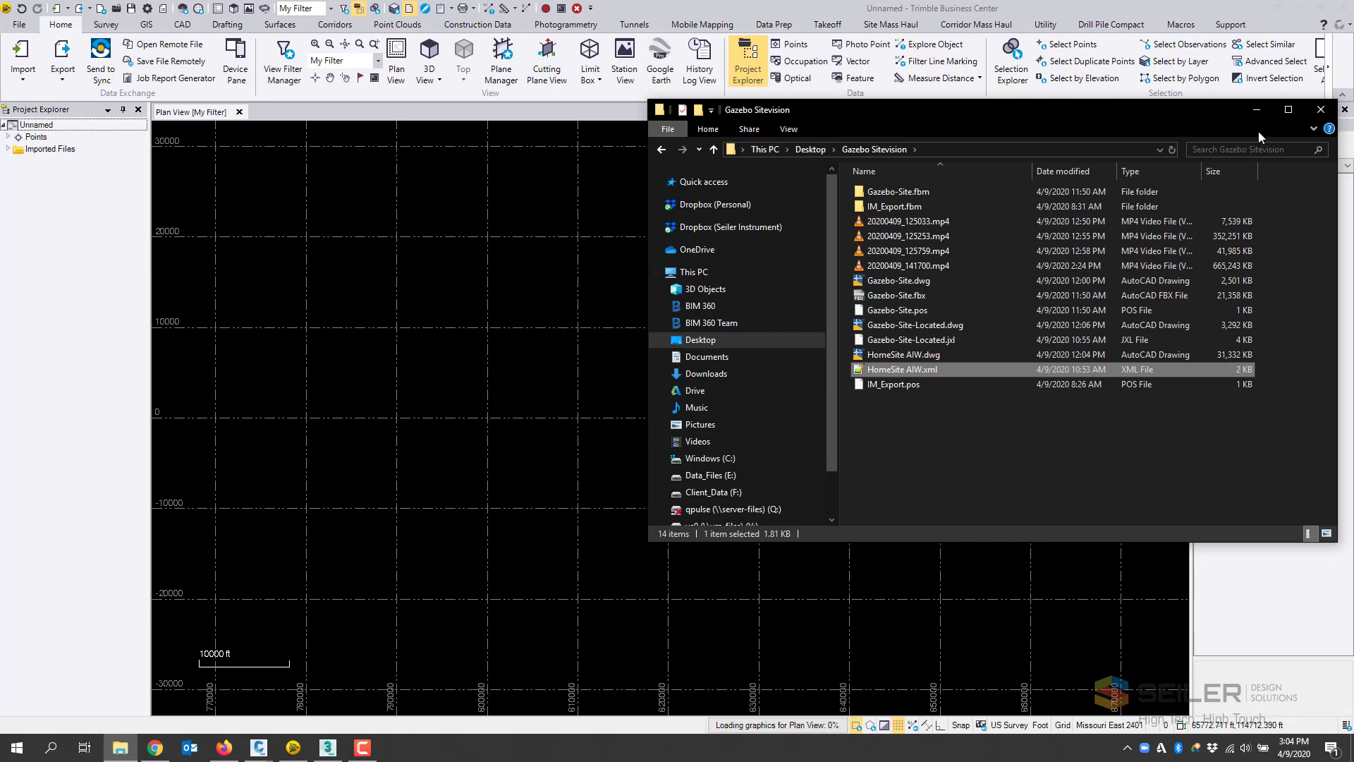
click(1256, 110)
scroll(714, 409, down, 2)
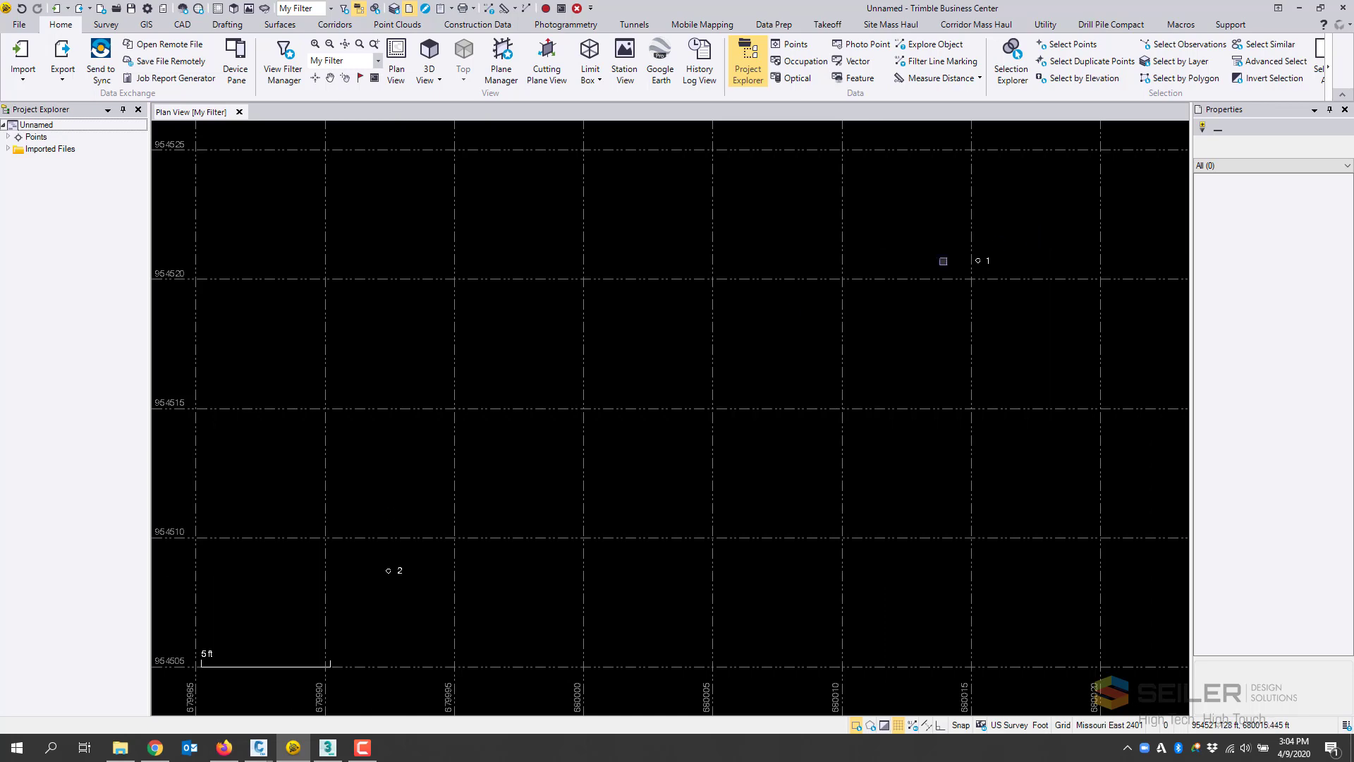
scroll(620, 425, down, 1)
scroll(498, 477, down, 1)
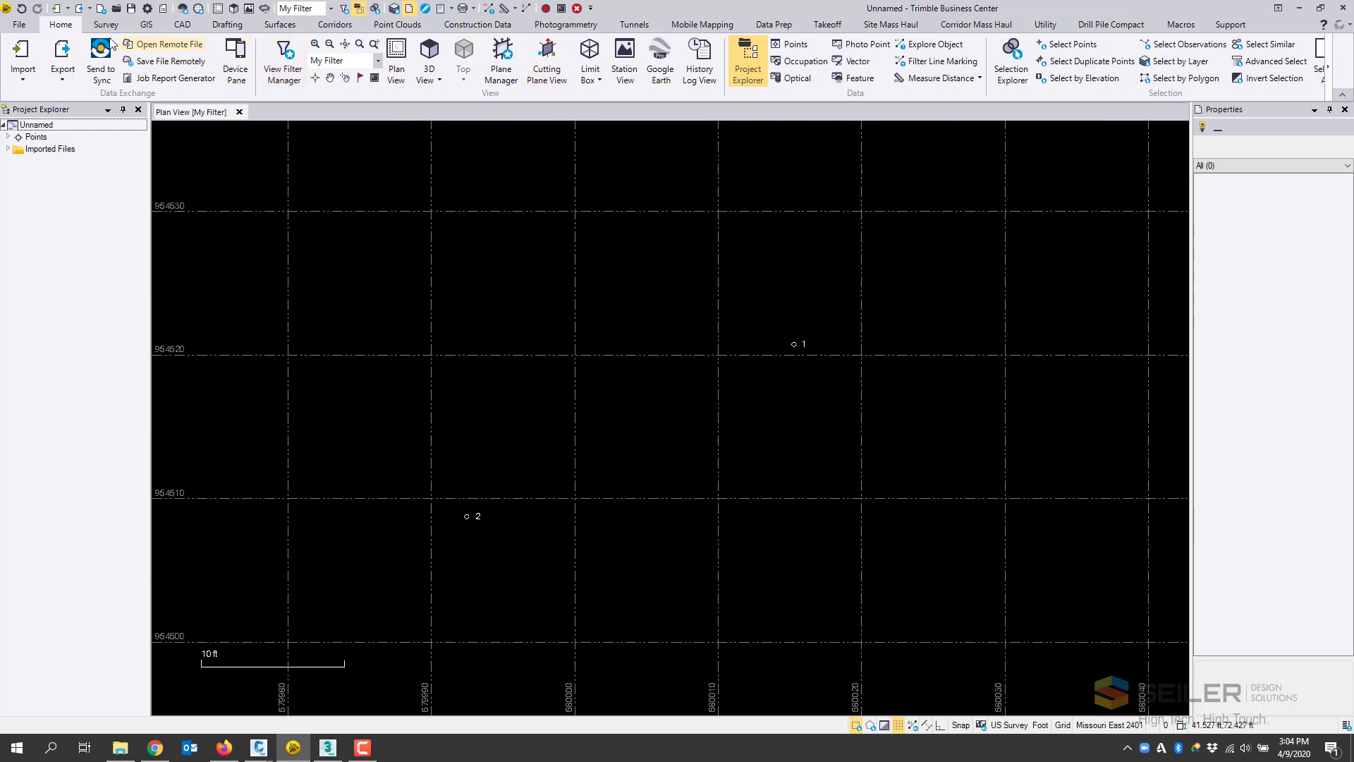
Step: Set up a Trimble Field Software (JobXML) export in US Survey Foot with all project points selected
click(63, 55)
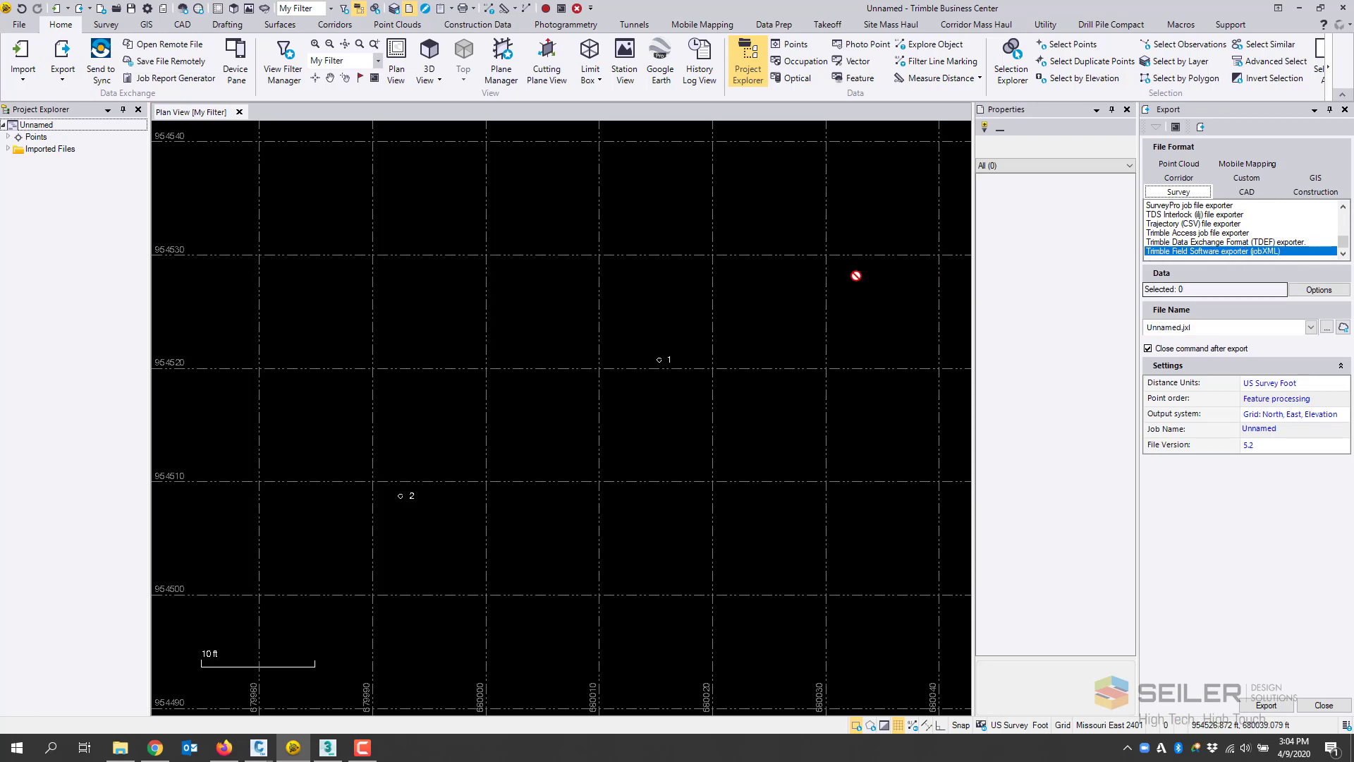
click(1343, 295)
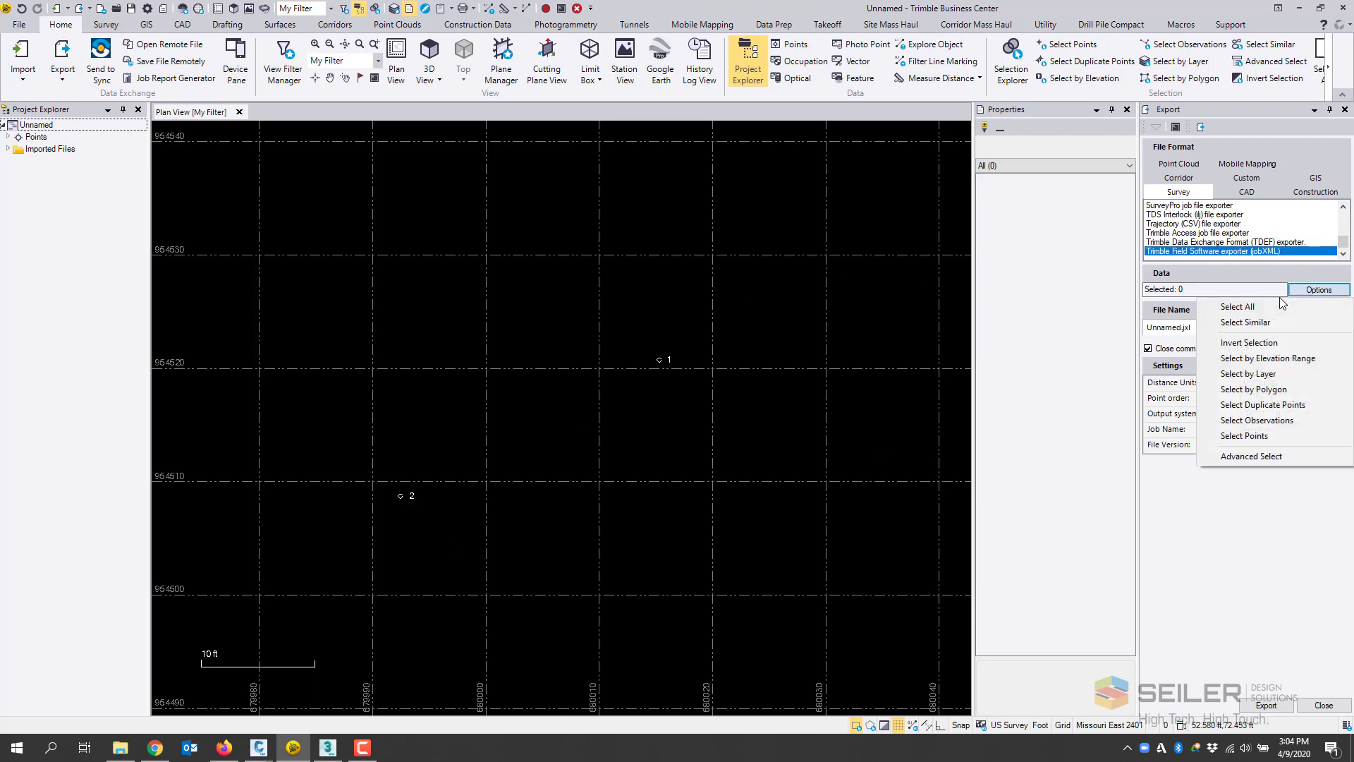
click(1234, 307)
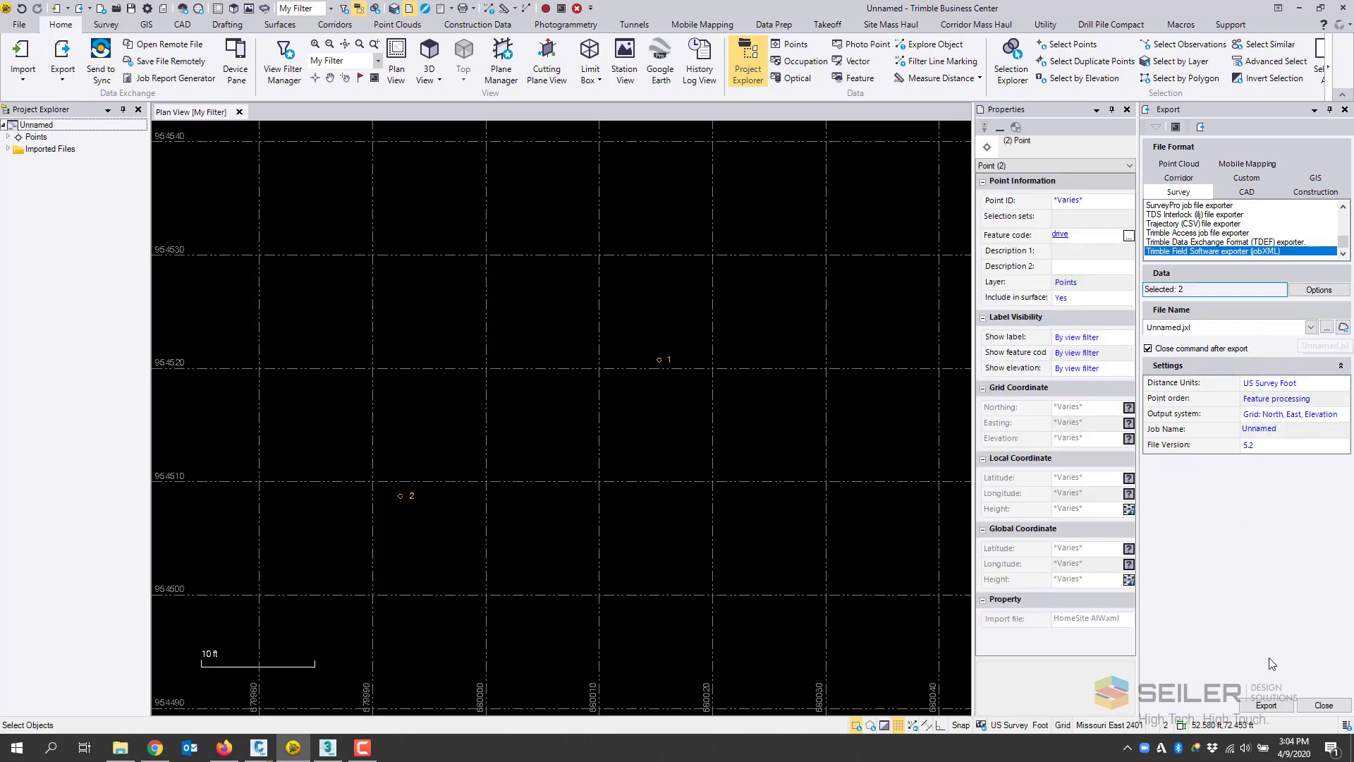
click(1265, 705)
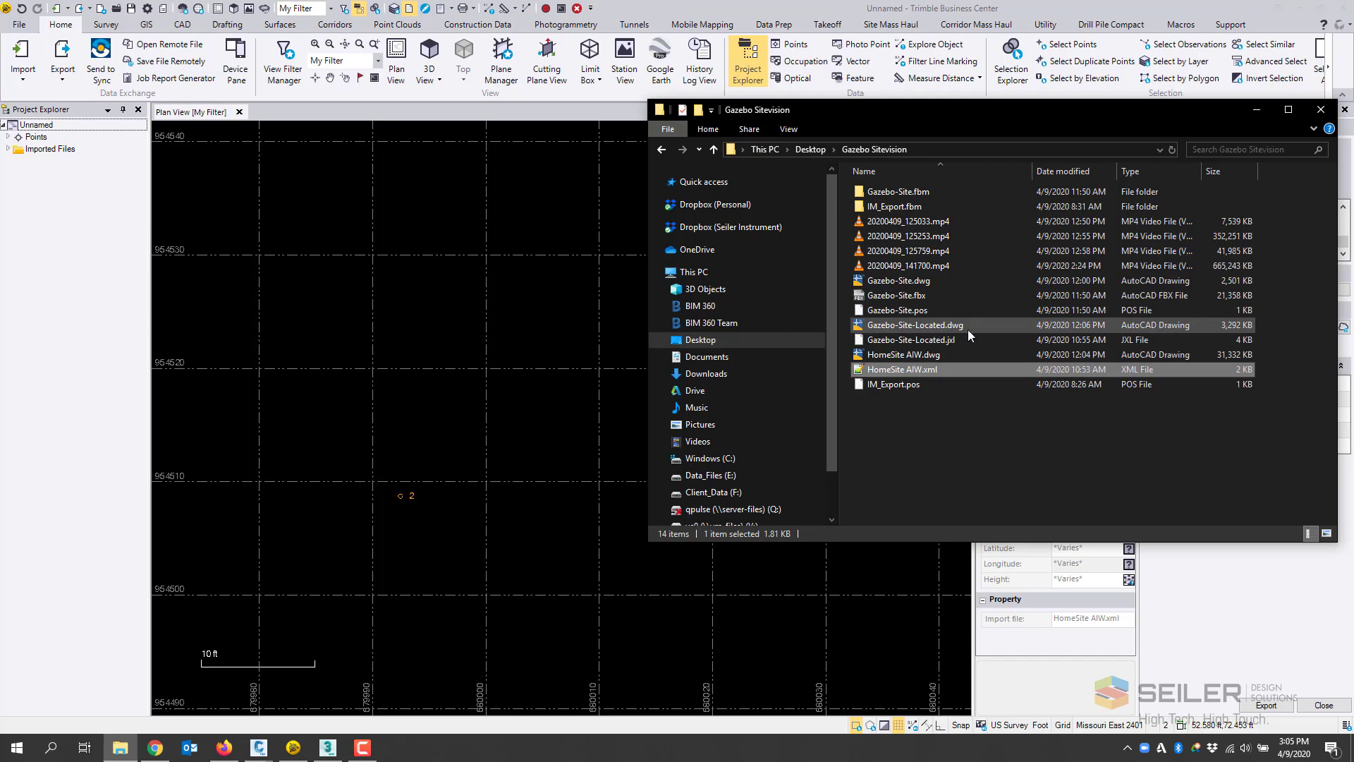
Step: Switch to the GazeboSiteVideo drawing in Civil 3D, and open the Gazebo-Site folder of Trimble Connect in Firefox
click(259, 747)
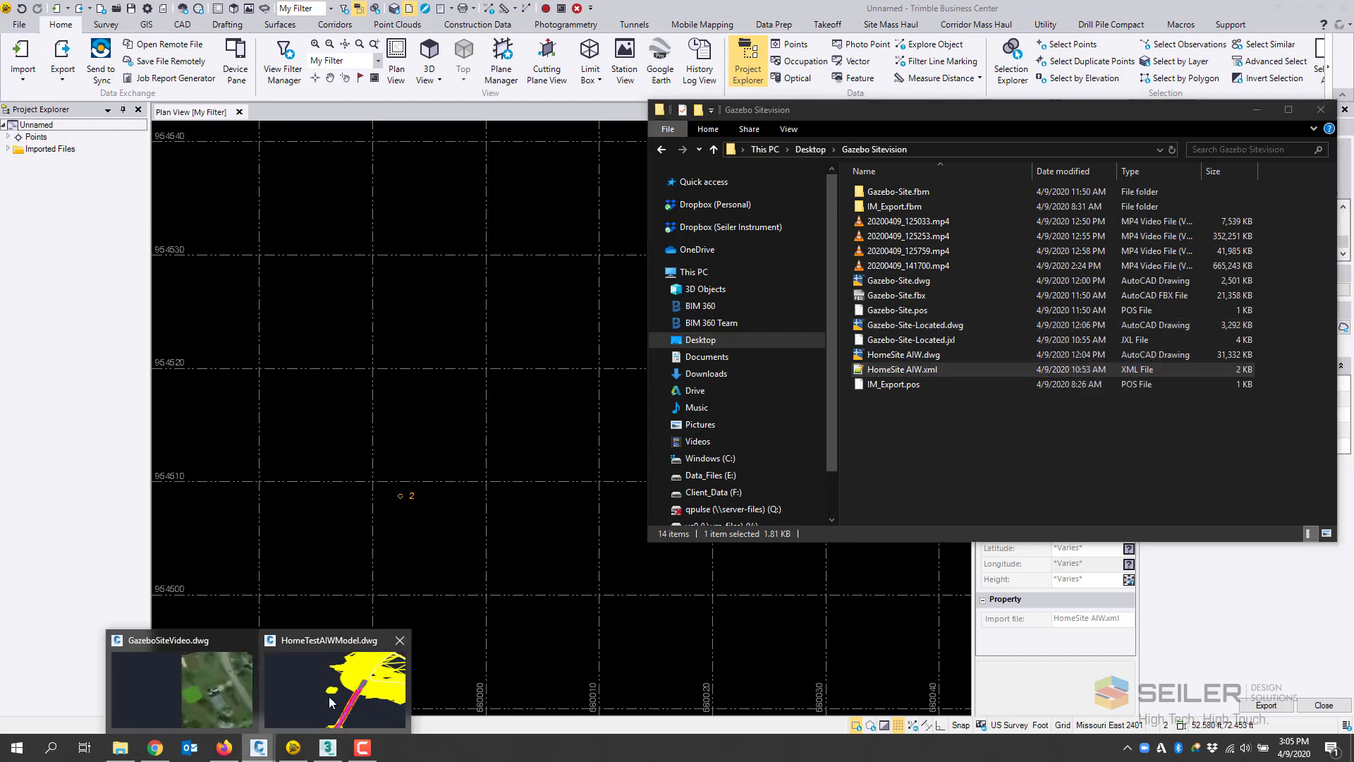
click(183, 687)
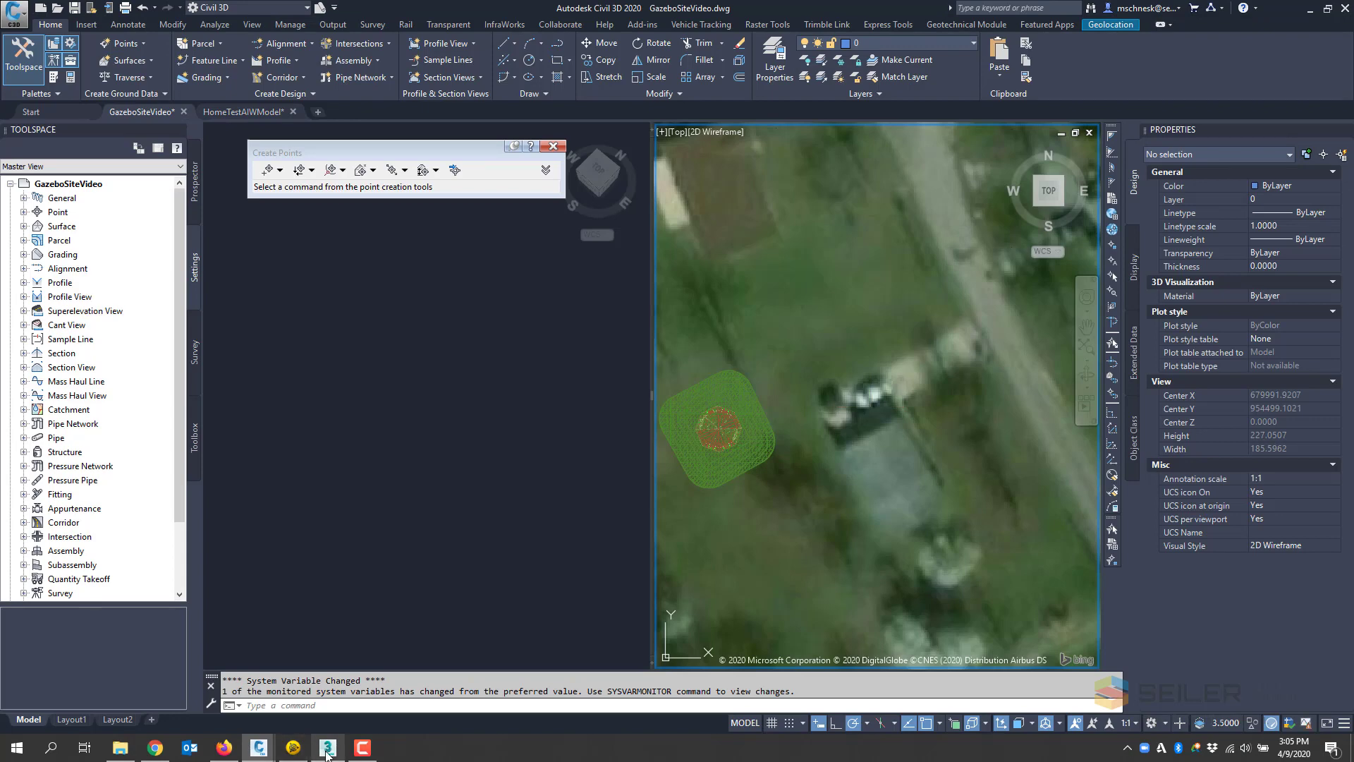
mouse_move(326, 753)
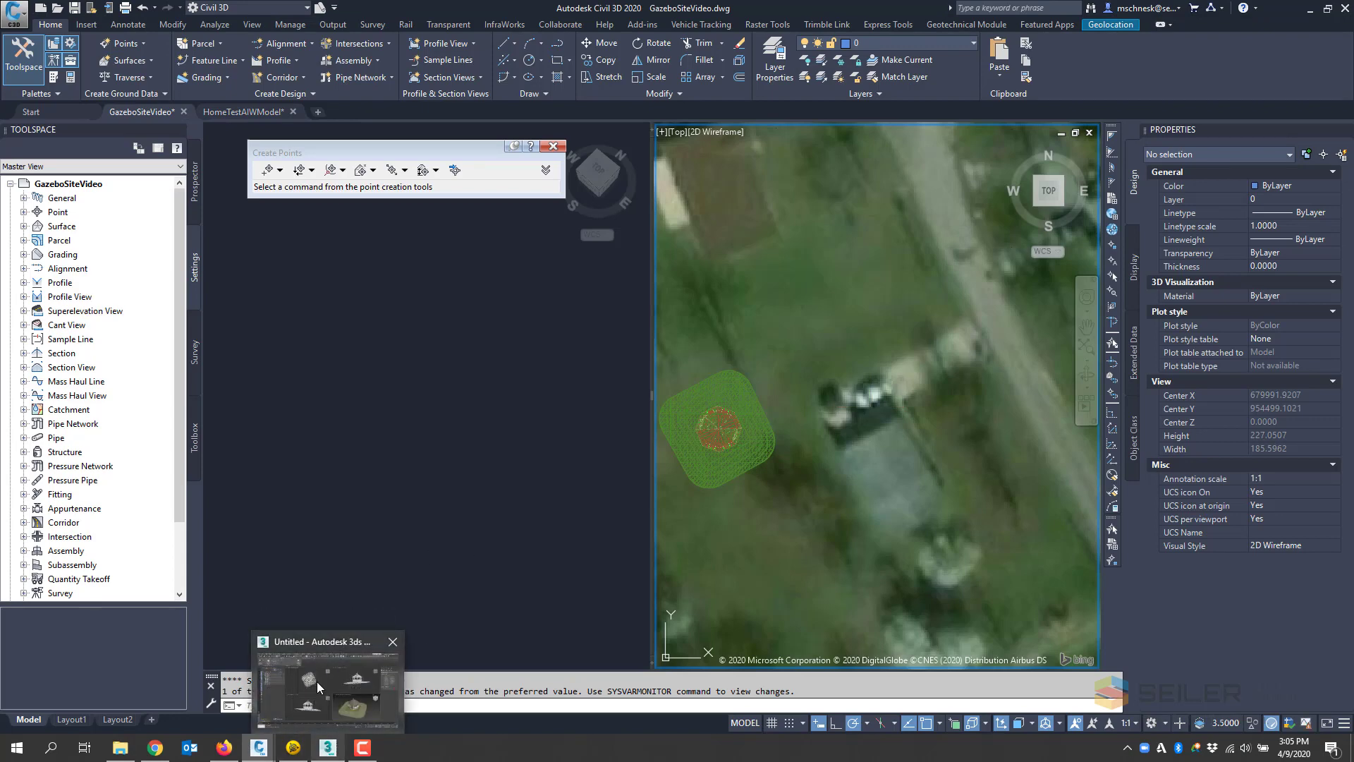
click(223, 755)
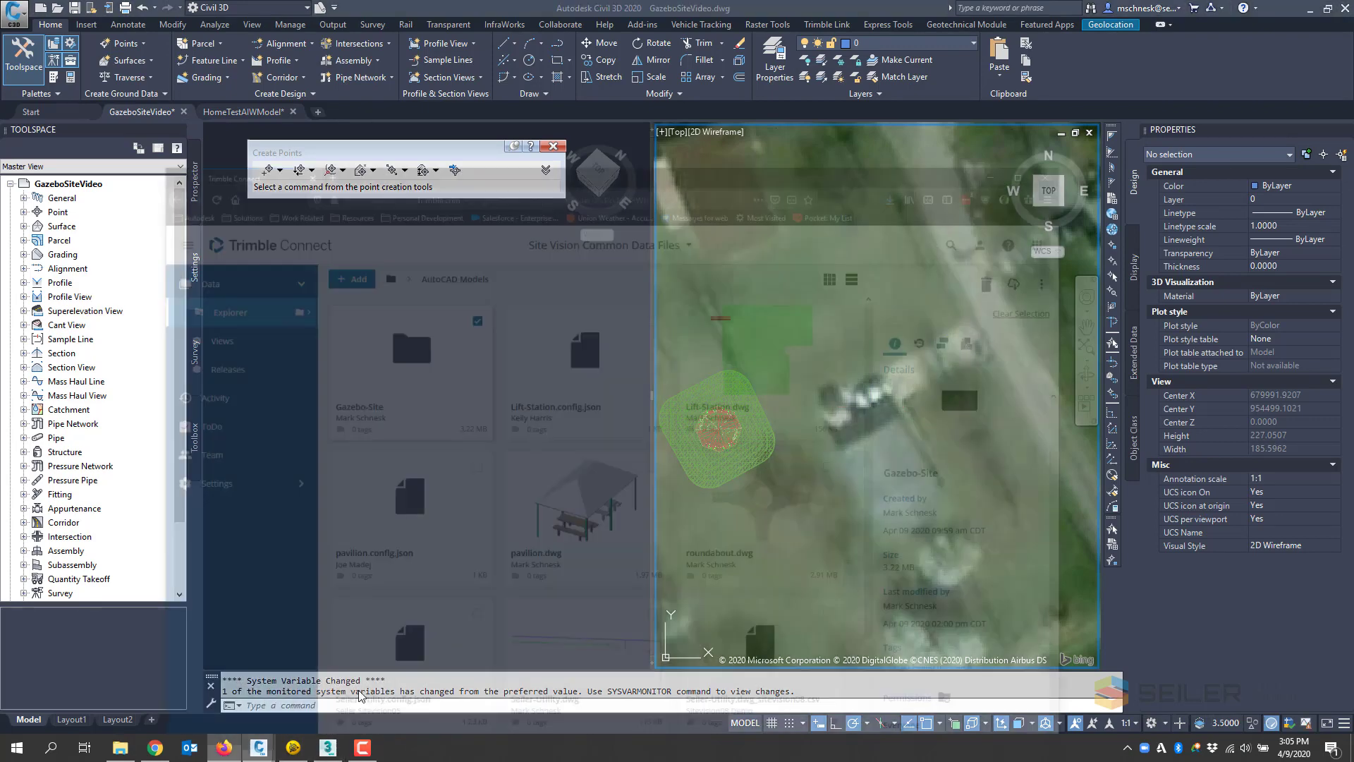
click(483, 254)
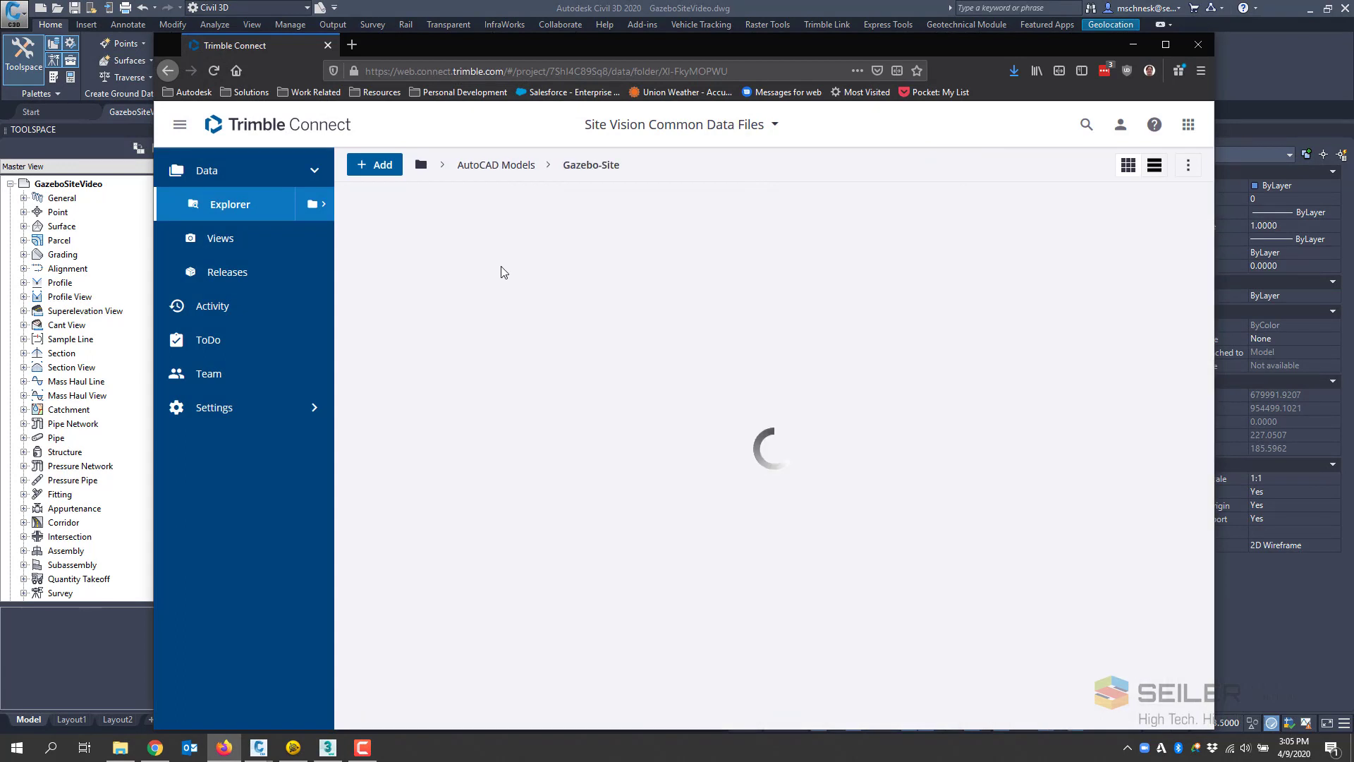
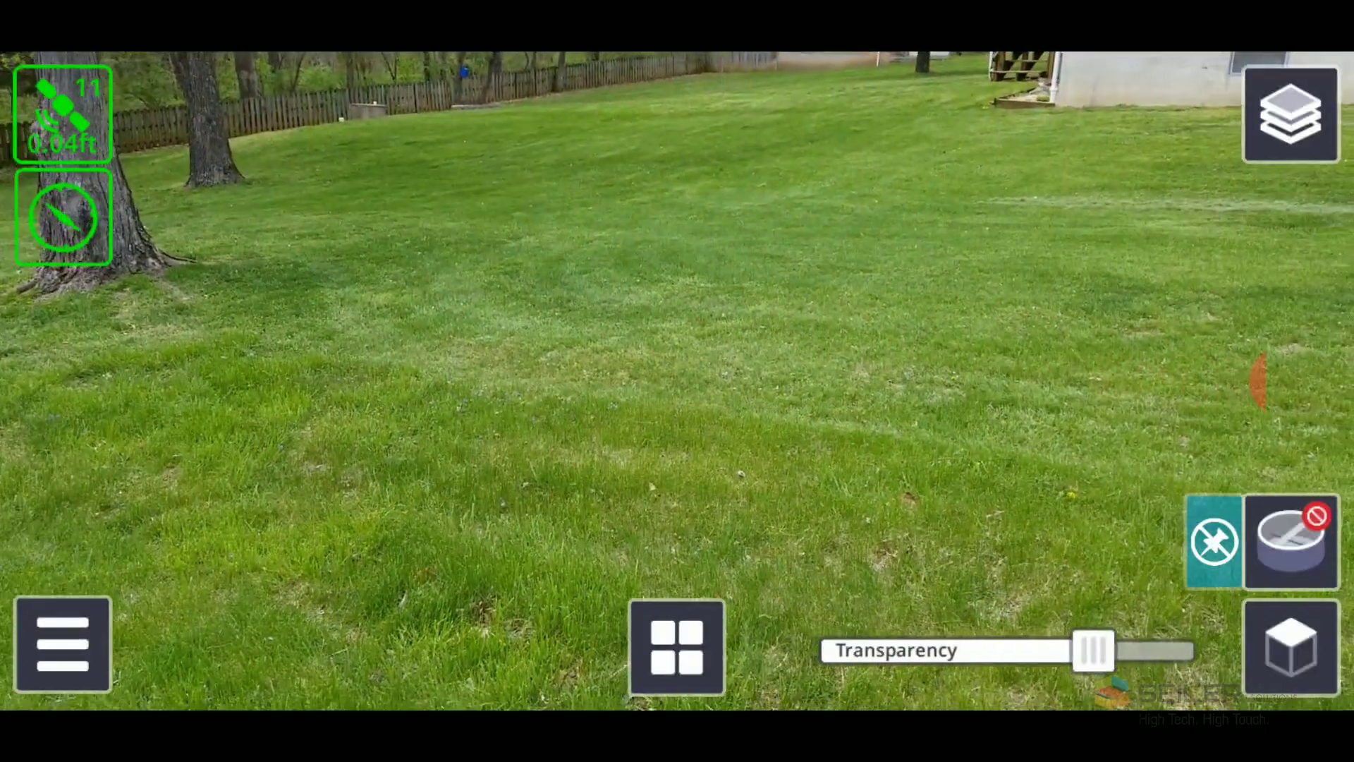
Step: Load the Gazebo-Site-Located.dwg model from Trimble Connect into SiteVision
click(63, 644)
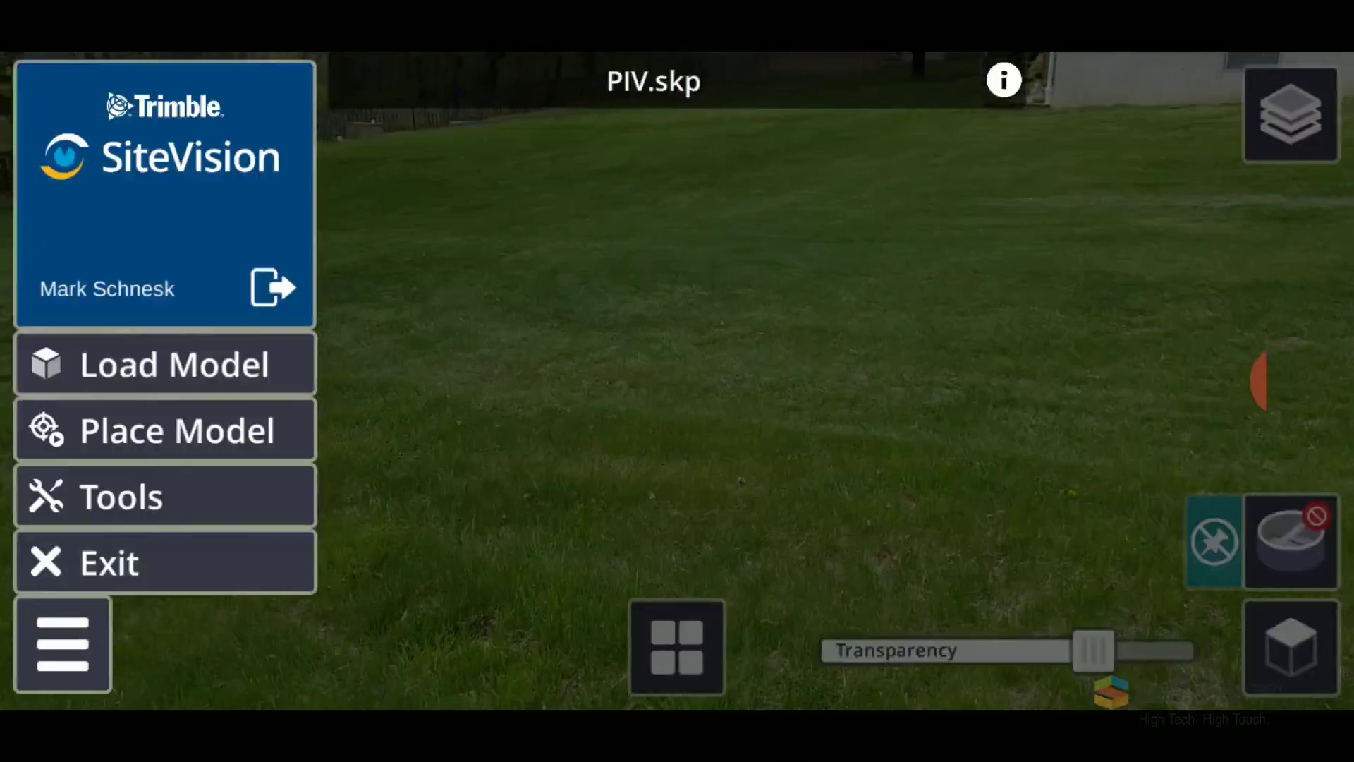
click(174, 365)
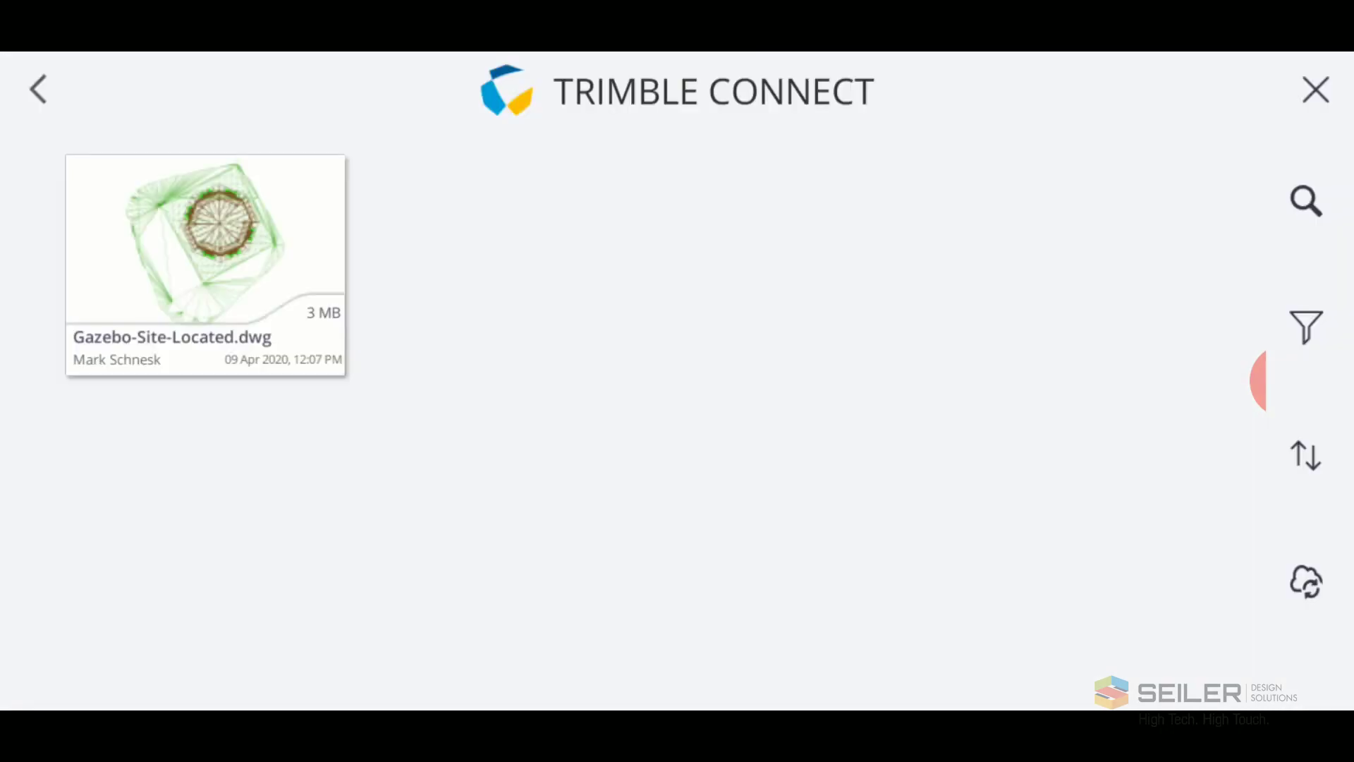
click(205, 265)
click(1167, 672)
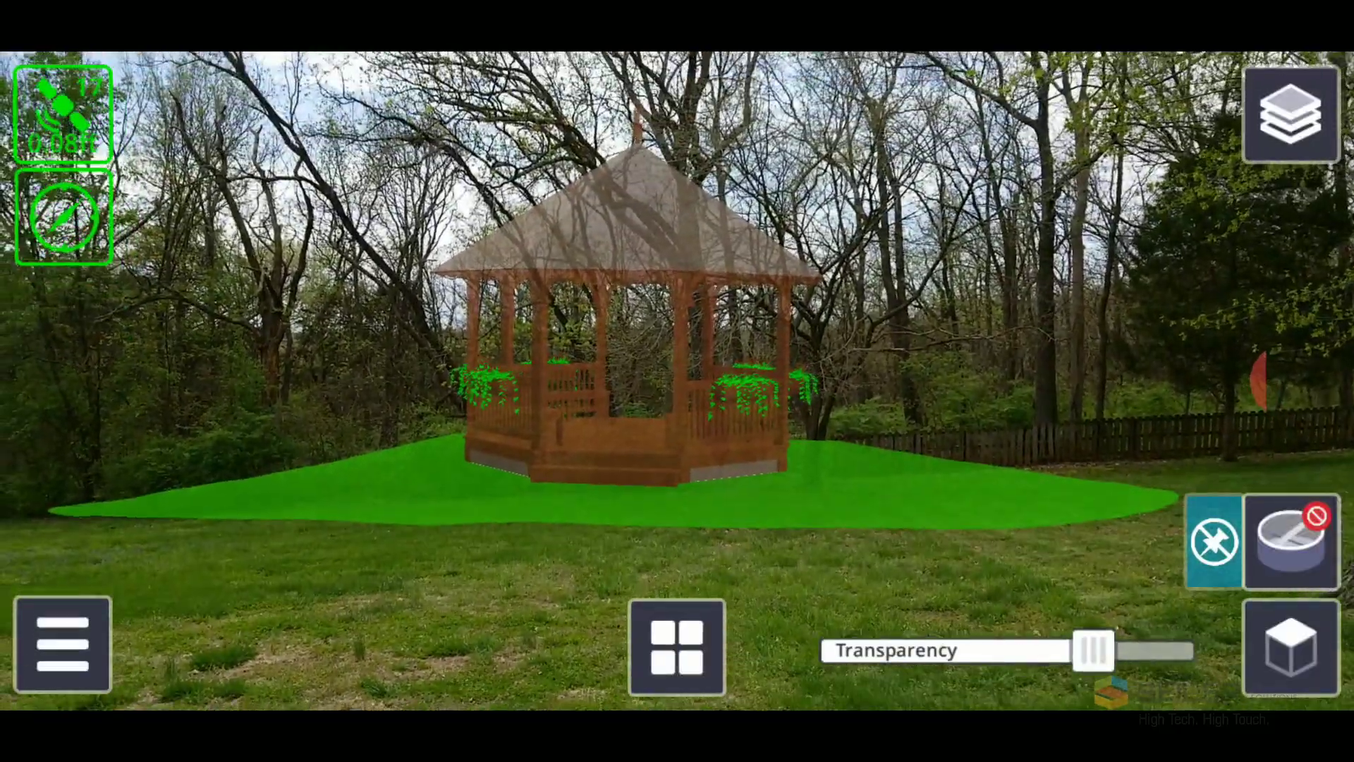
Step: Make the gazebo model fully opaque and review the layers of Gazebo-Site-Located.dwg
drag(1094, 649, 1179, 649)
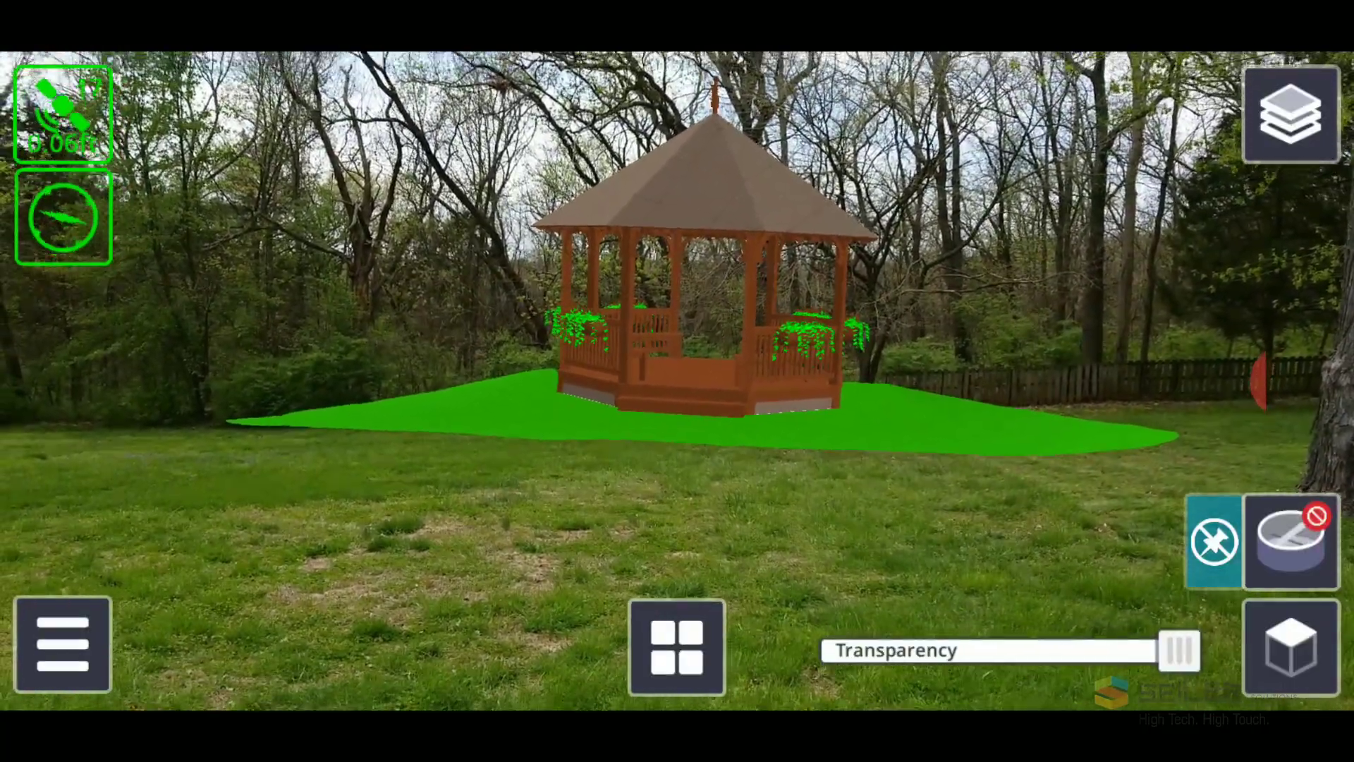
click(1290, 114)
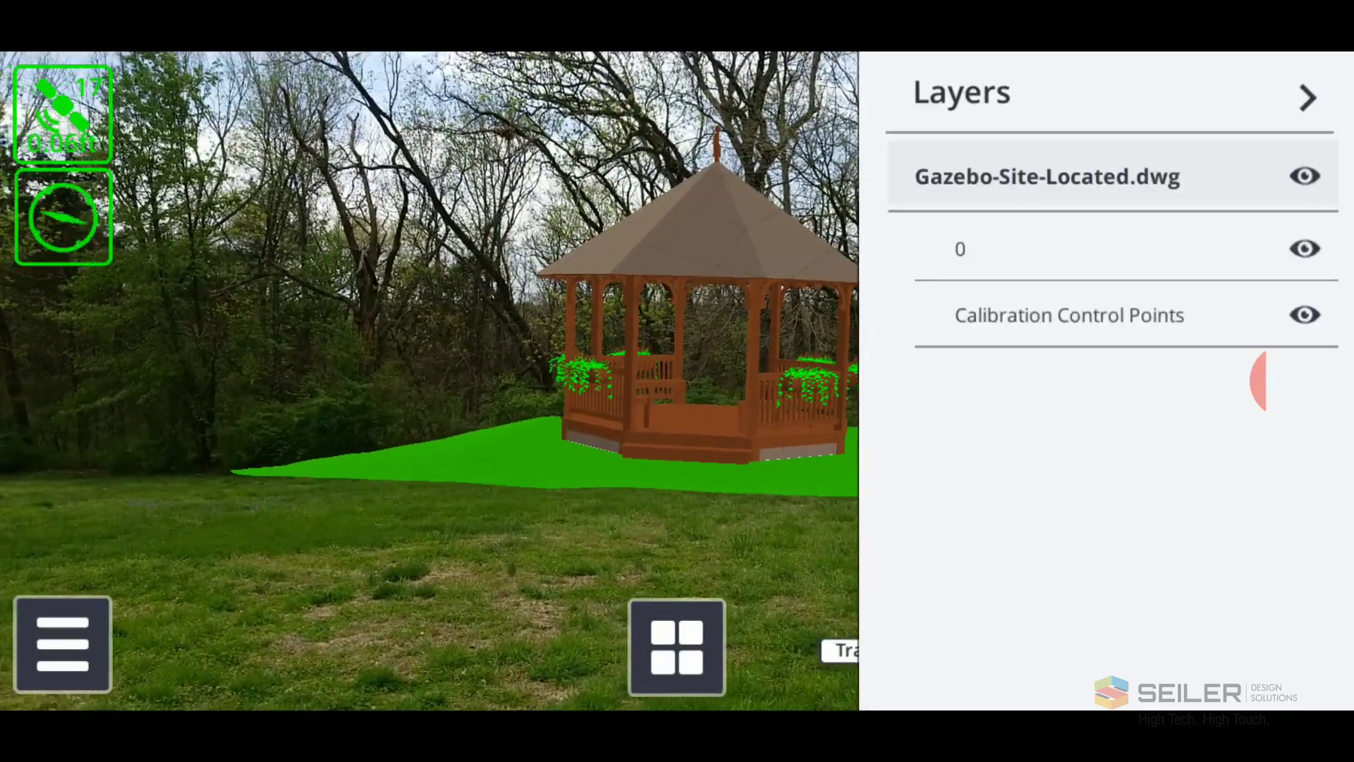
click(1309, 97)
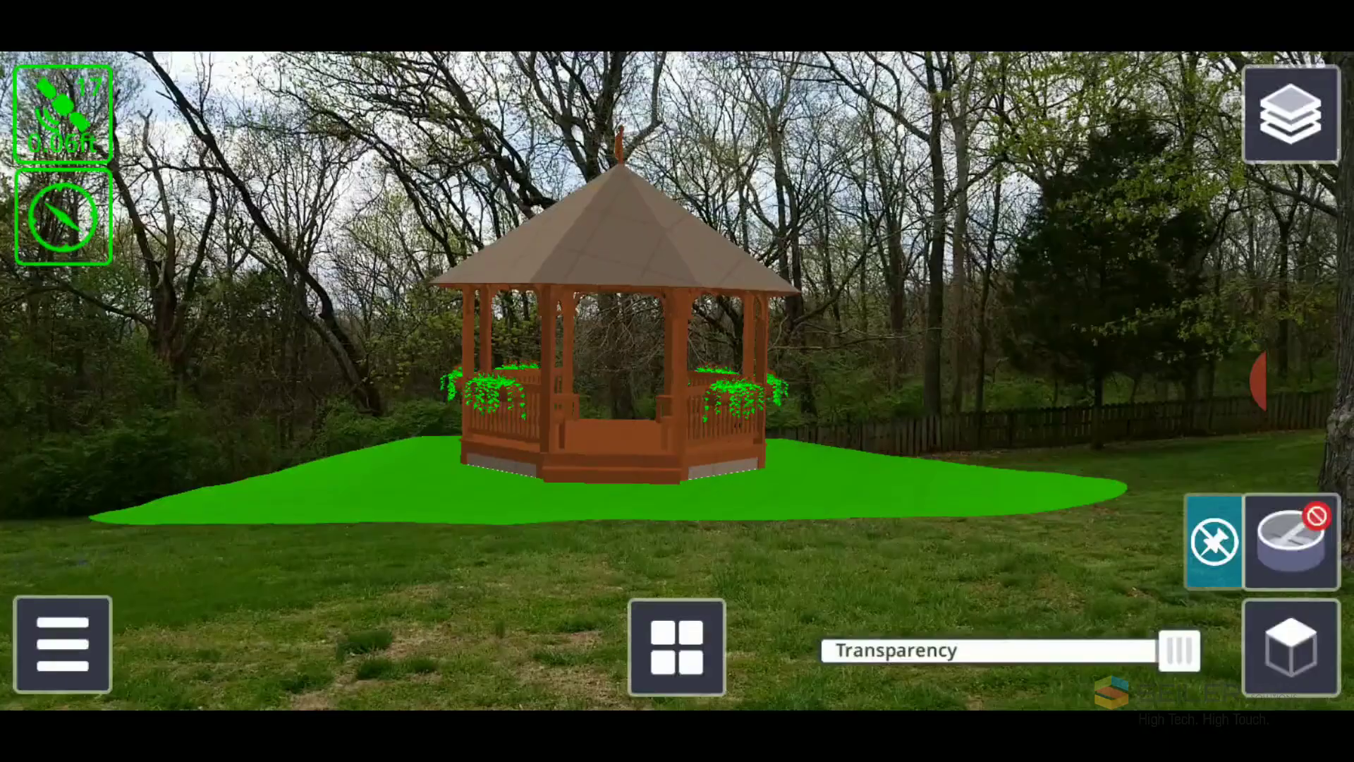
Step: Capture the gazebo view as a photo for a new ToDo and set its type to Comment
click(677, 647)
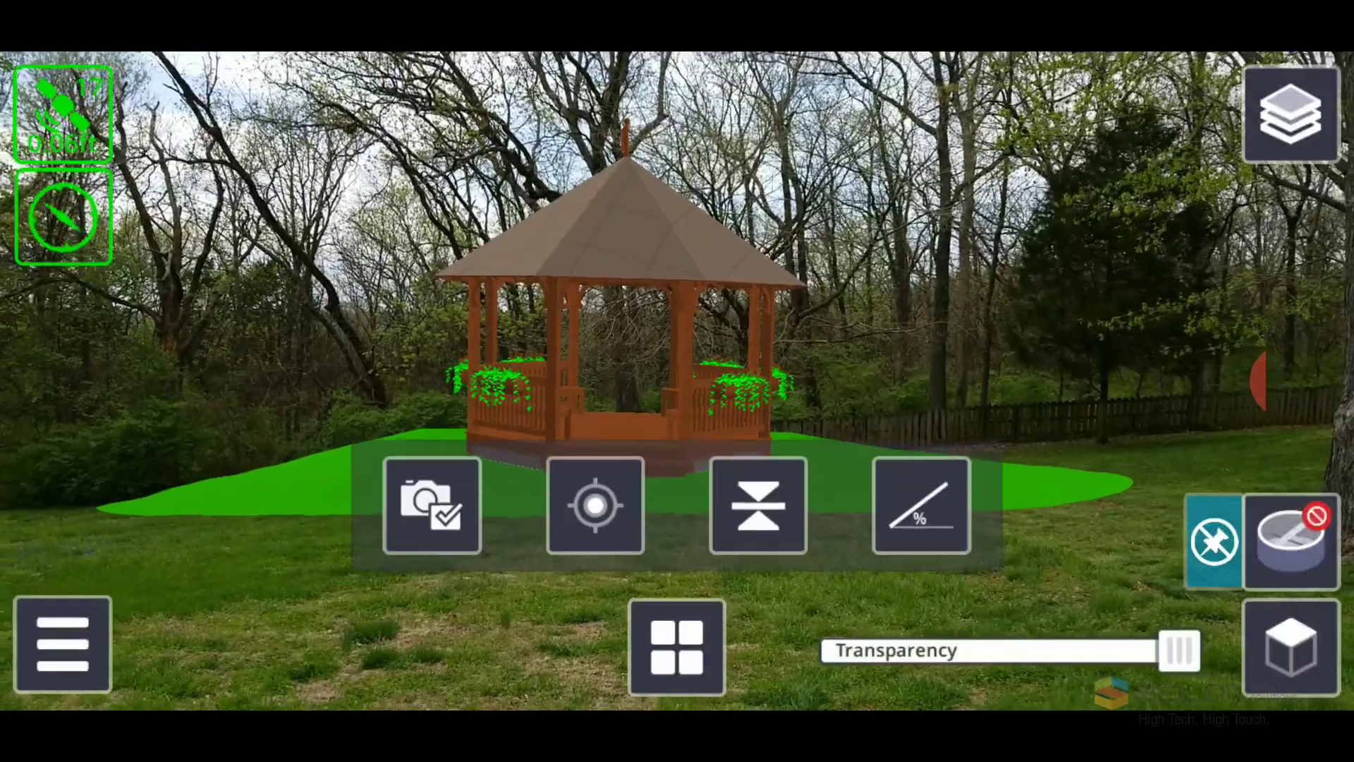
click(431, 505)
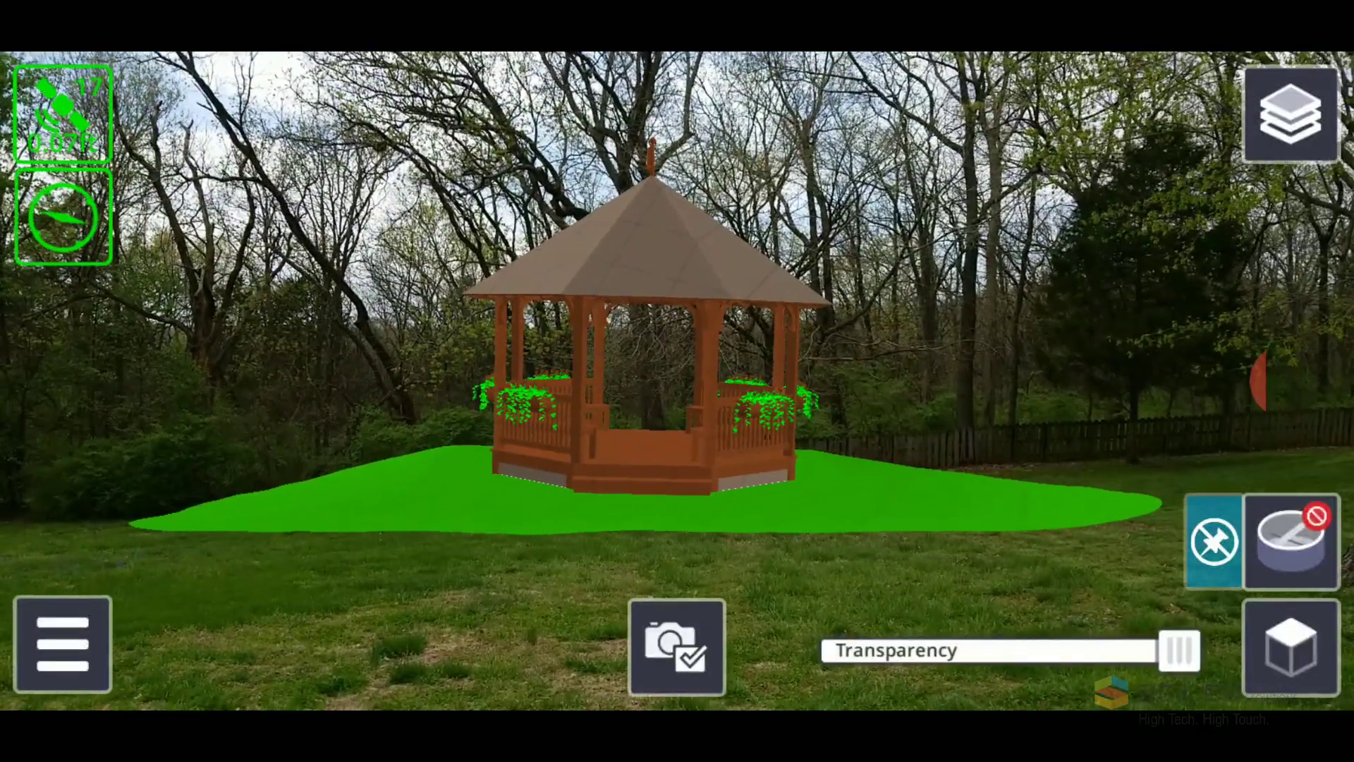
click(677, 646)
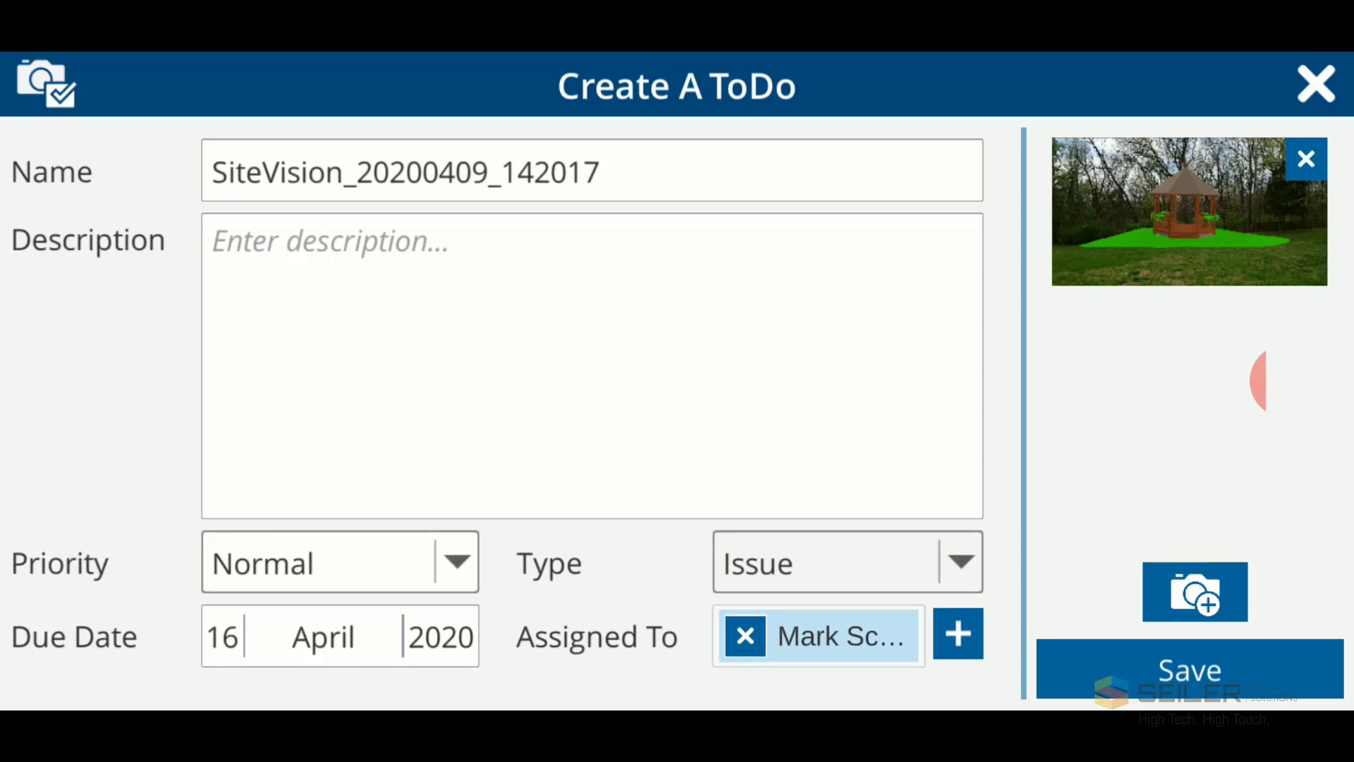
click(846, 562)
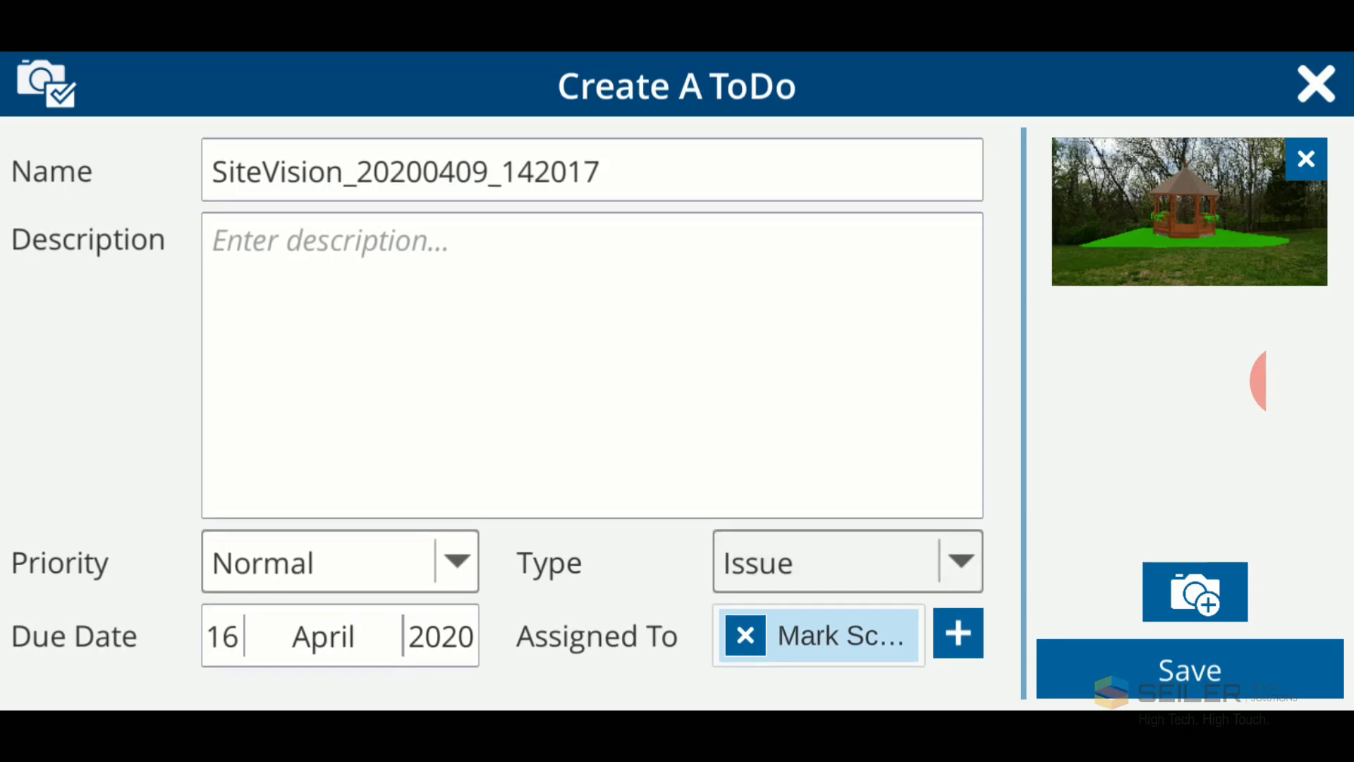
click(802, 506)
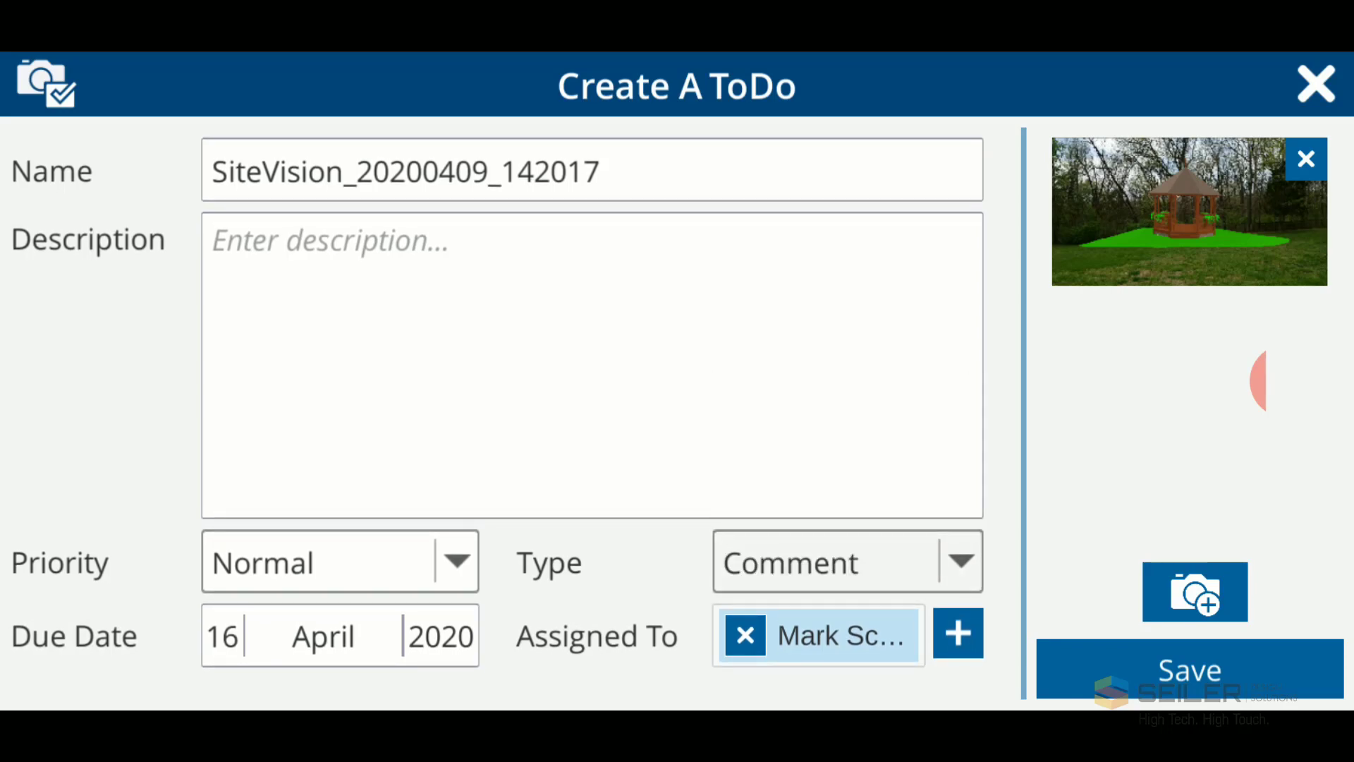
Step: Enter "gazebo site location" as the ToDo's description and save the ToDo
click(592, 366)
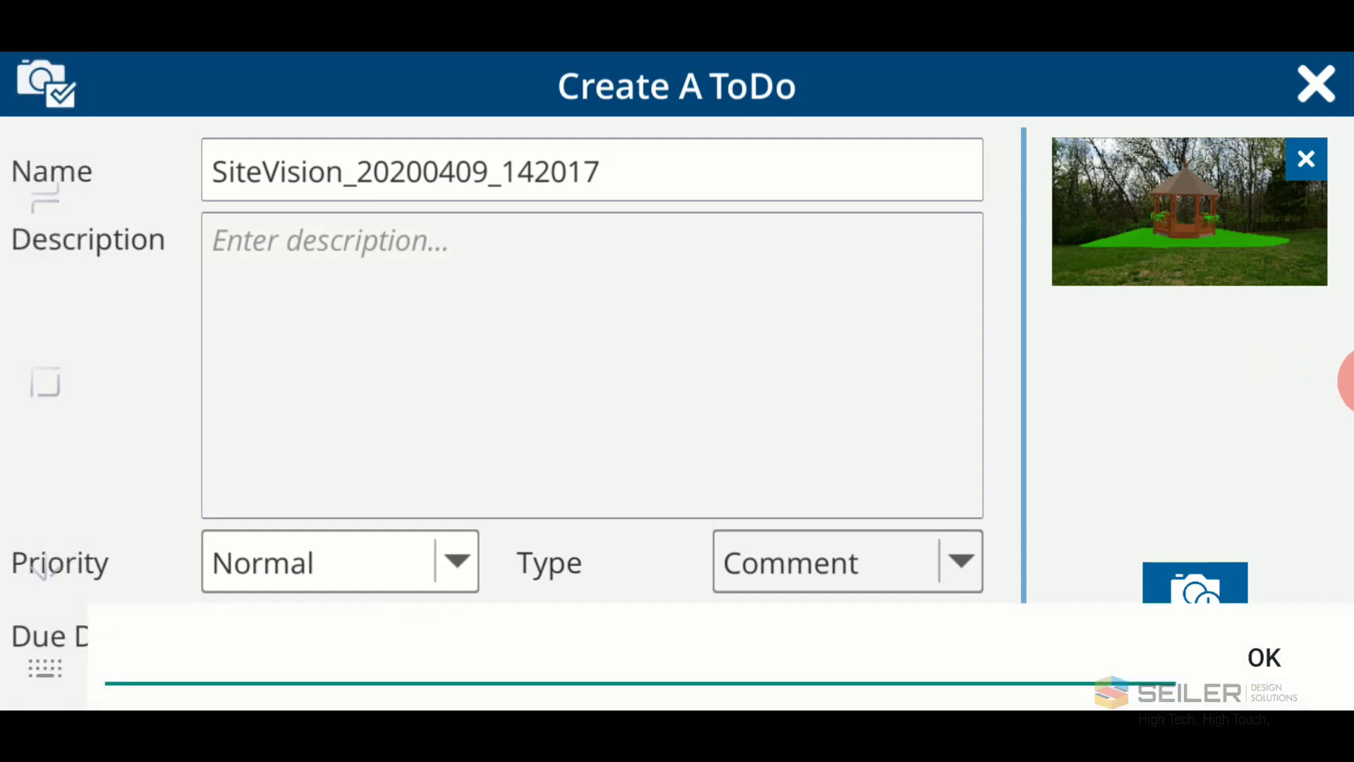
click(1263, 657)
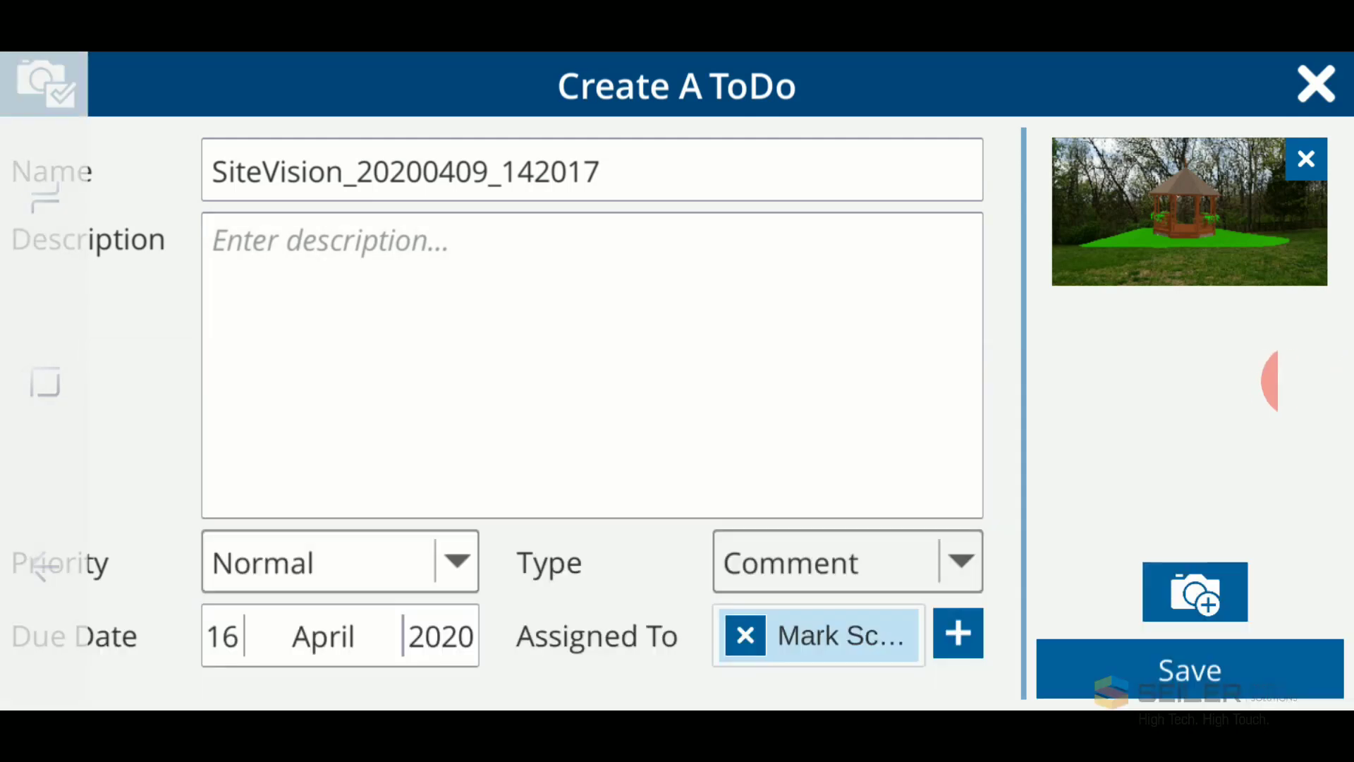
click(593, 365)
text(g)
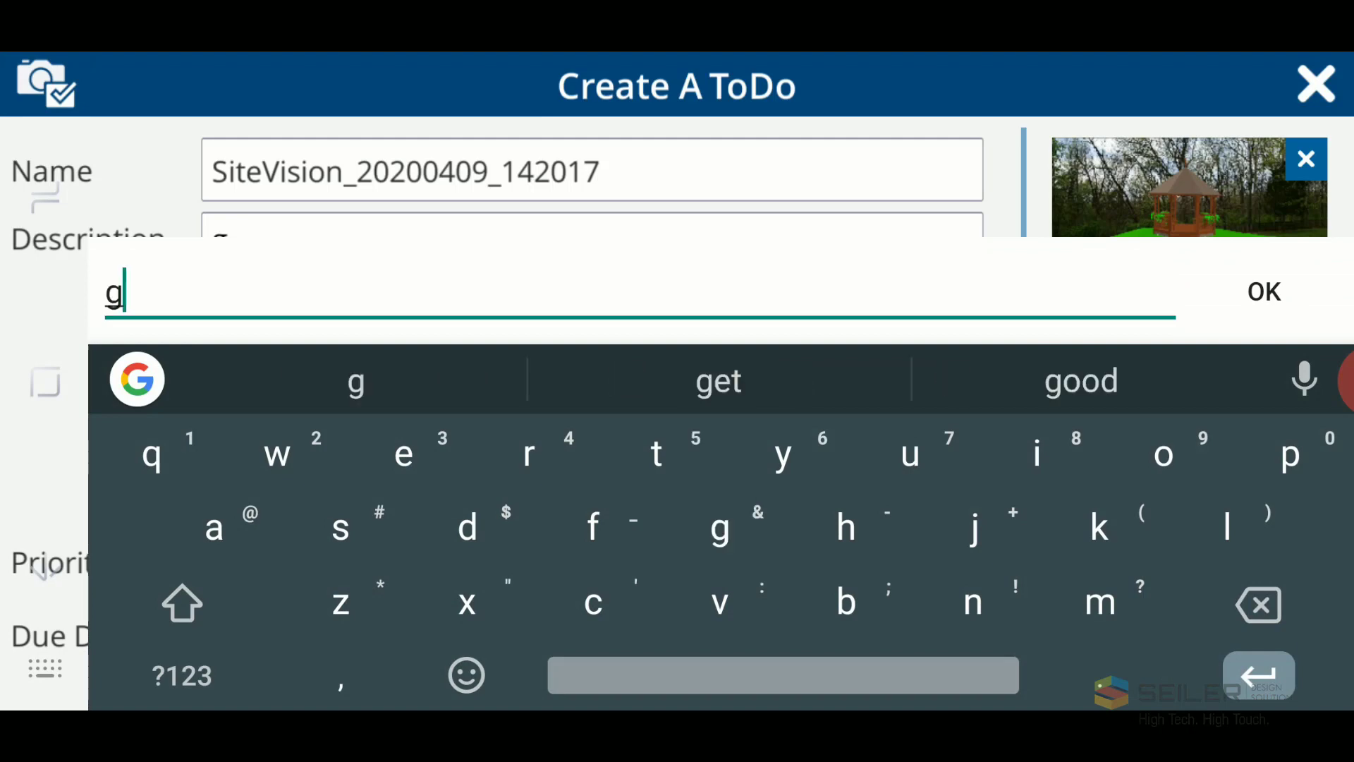
text(azeb)
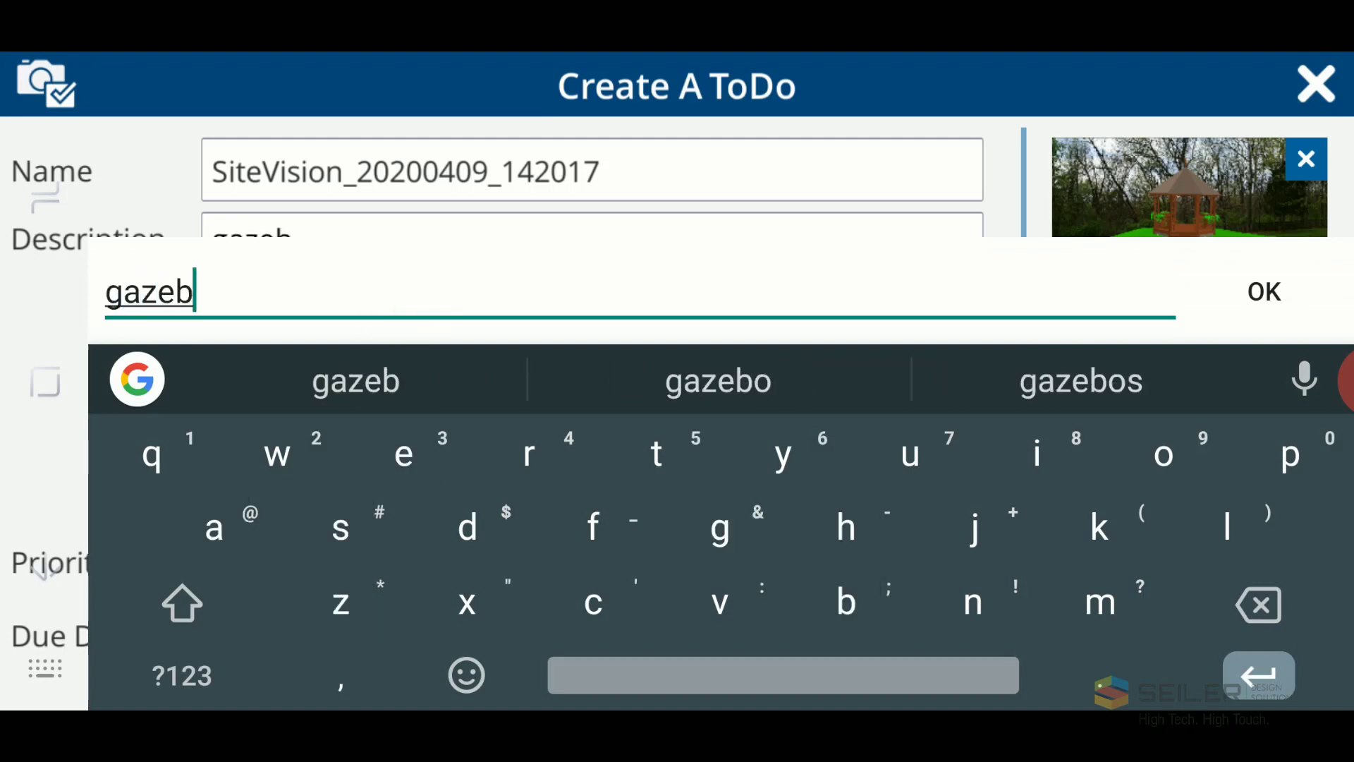
text(o s)
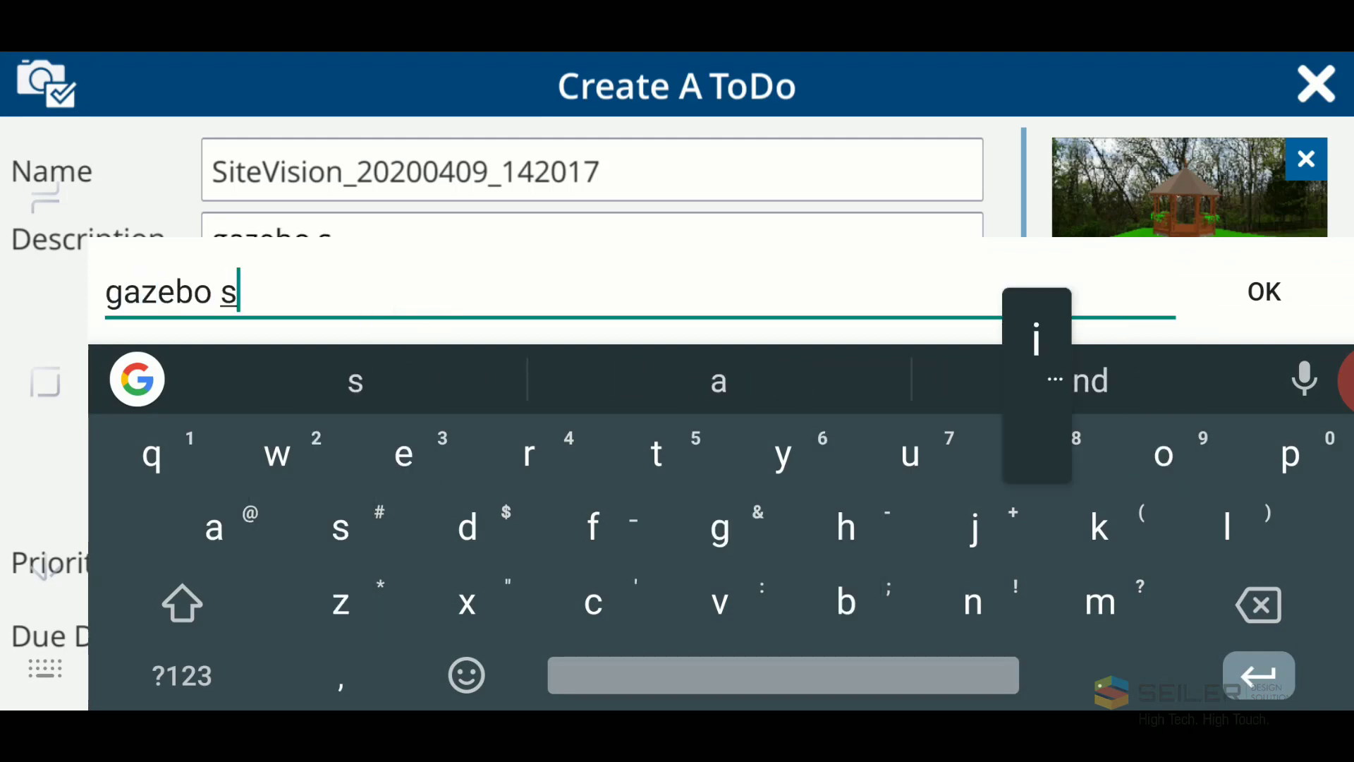
text(ite)
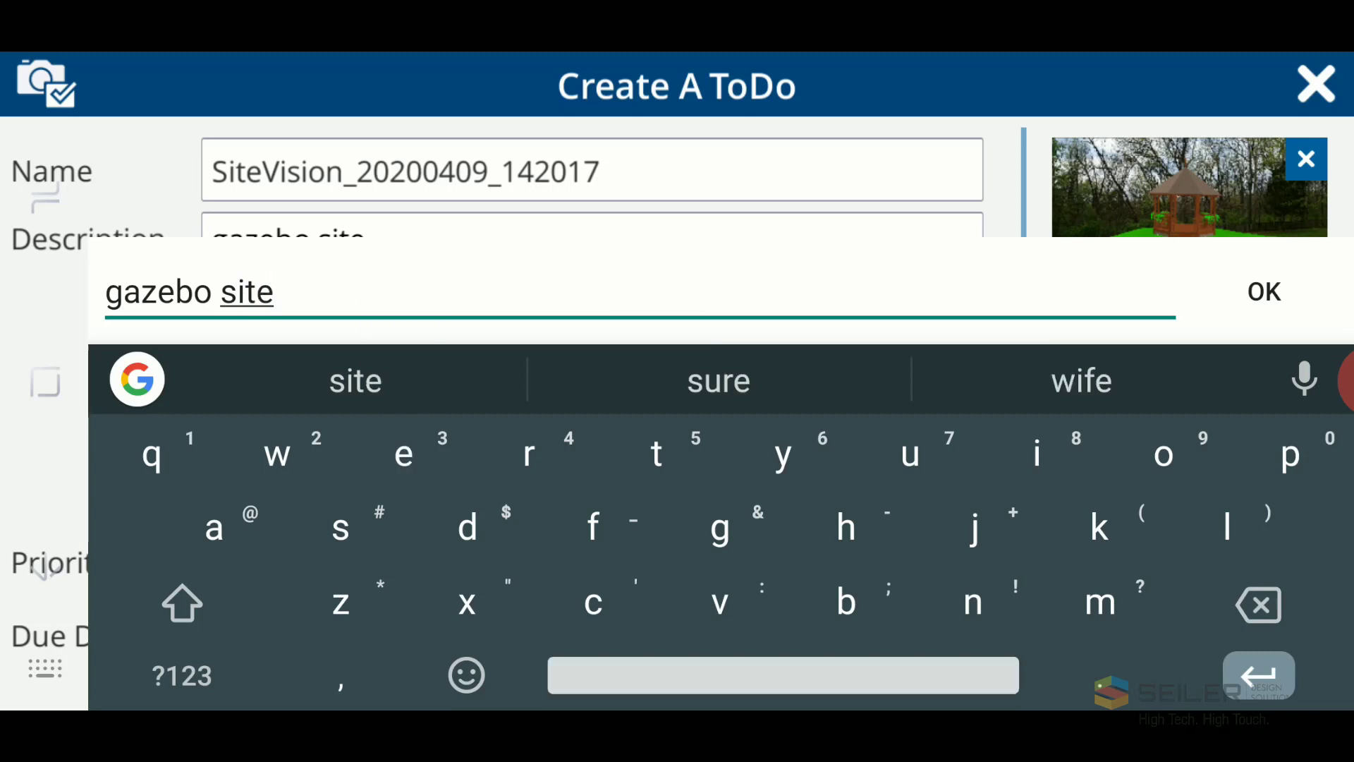
text( loca)
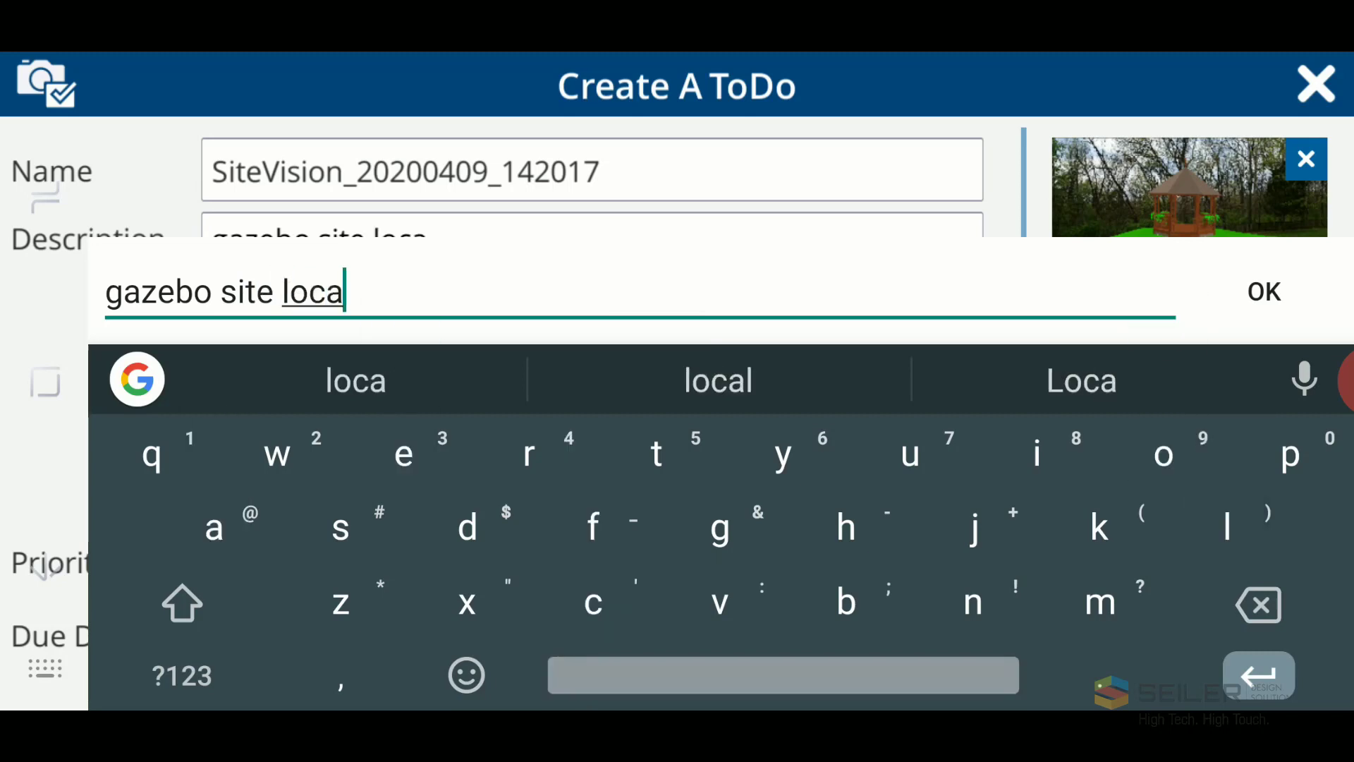
text(tion)
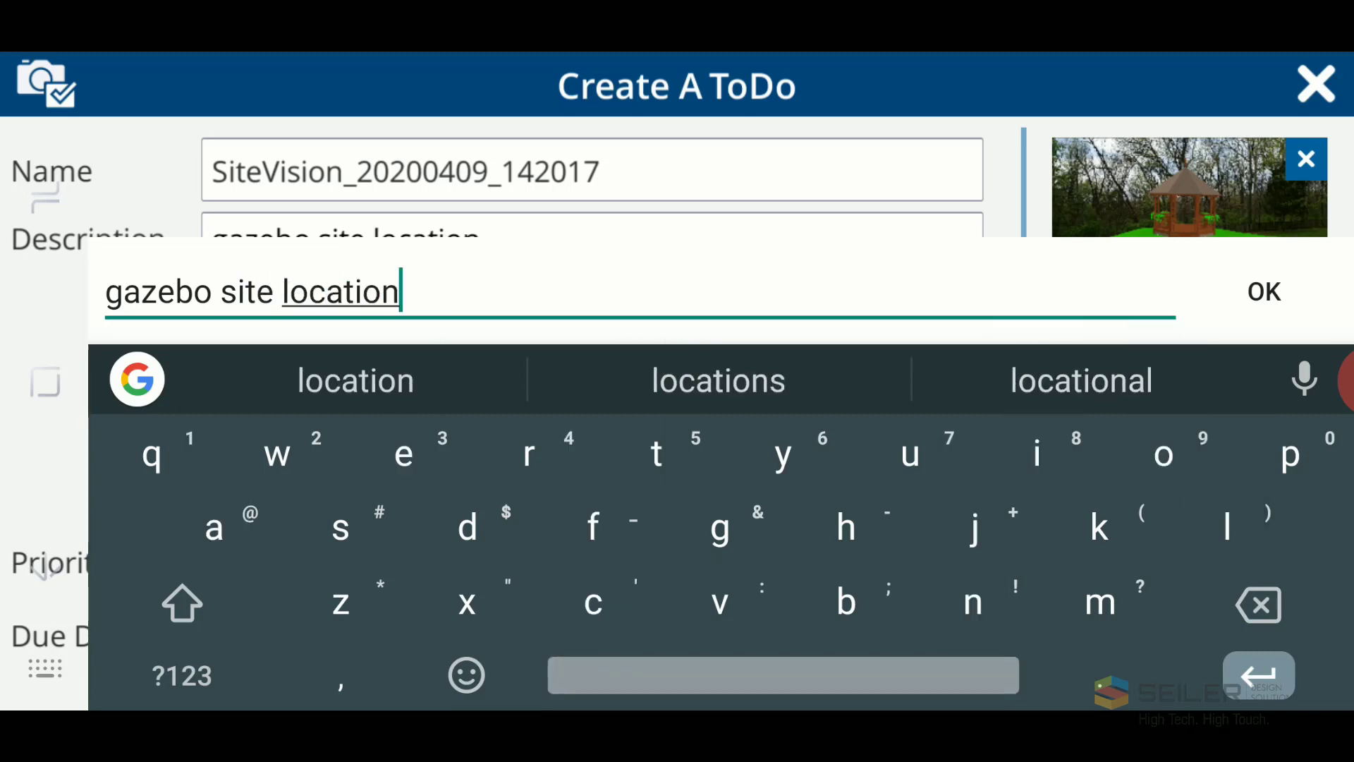
key(Return)
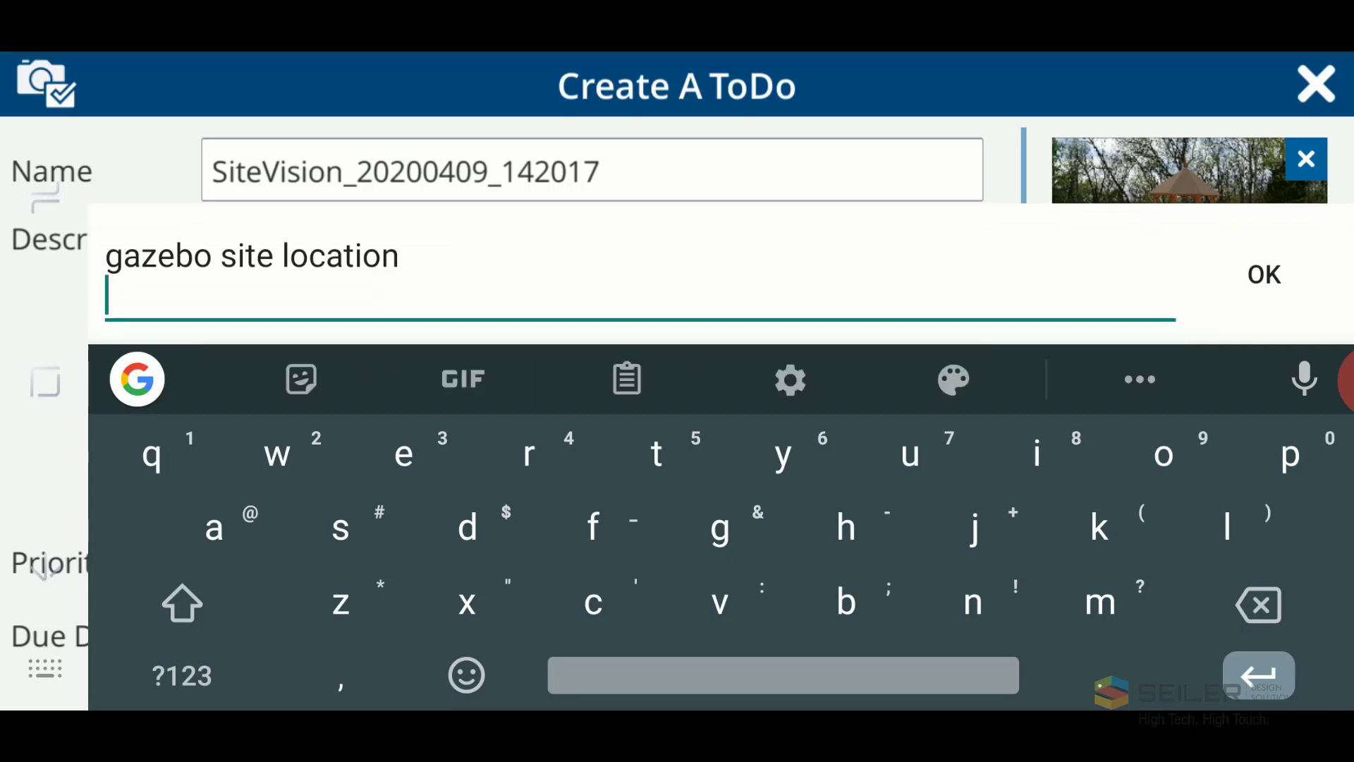
click(1264, 275)
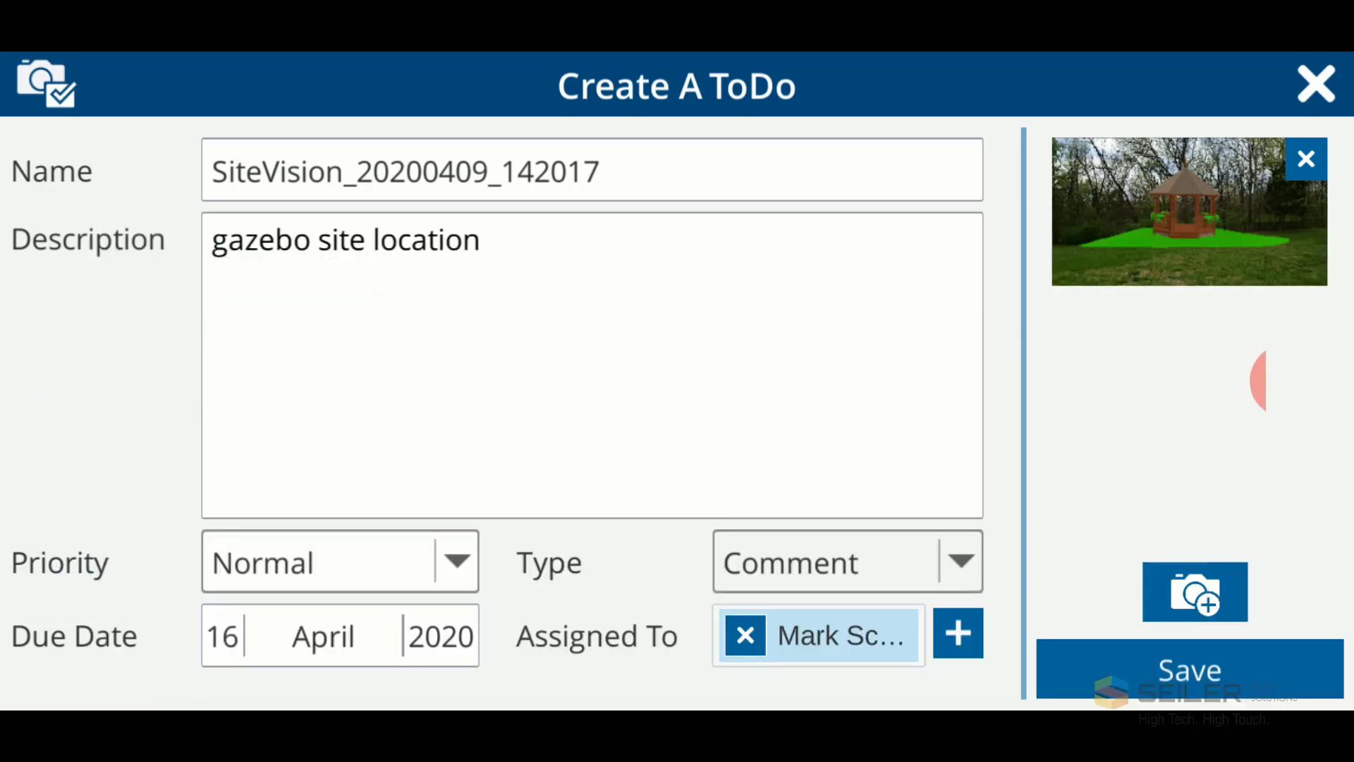
click(1189, 669)
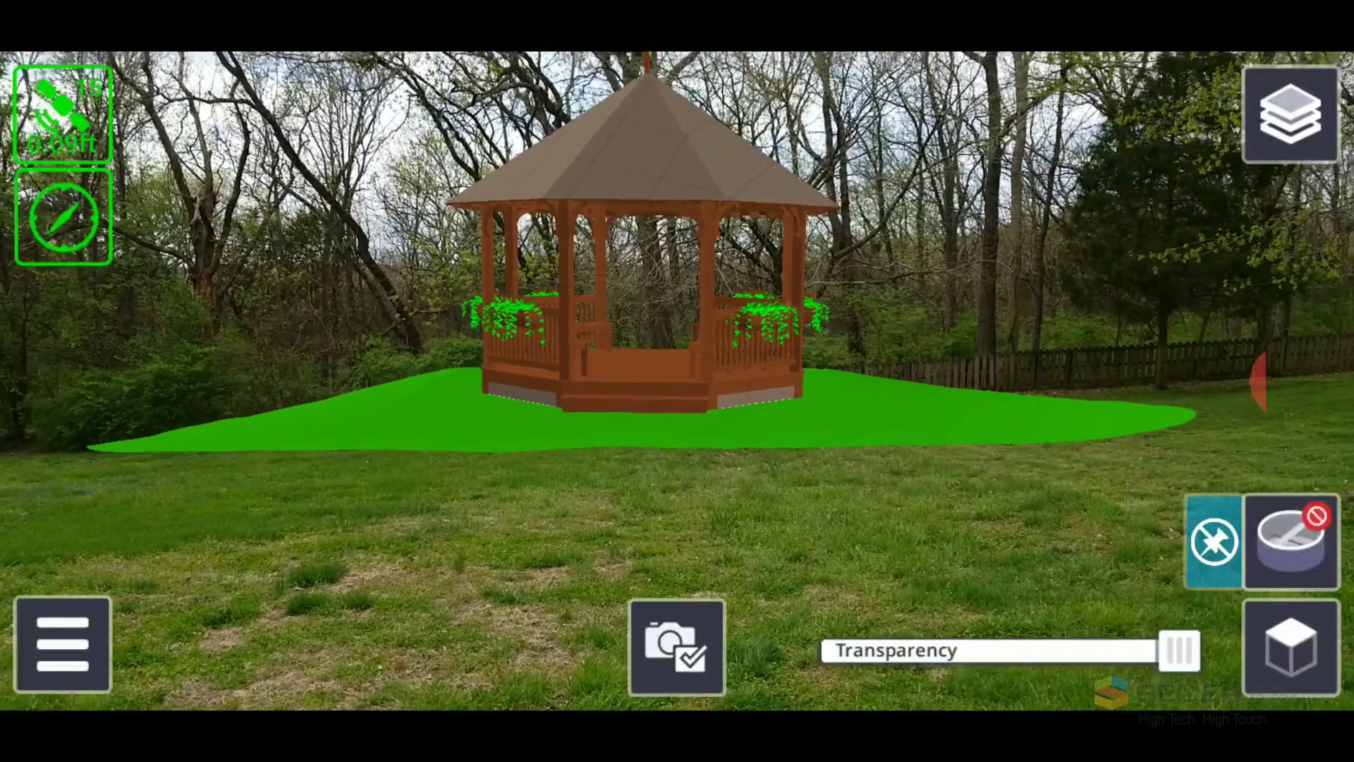
Step: Start a point measurement on the gazebo site and set the measurement method to AR
click(677, 647)
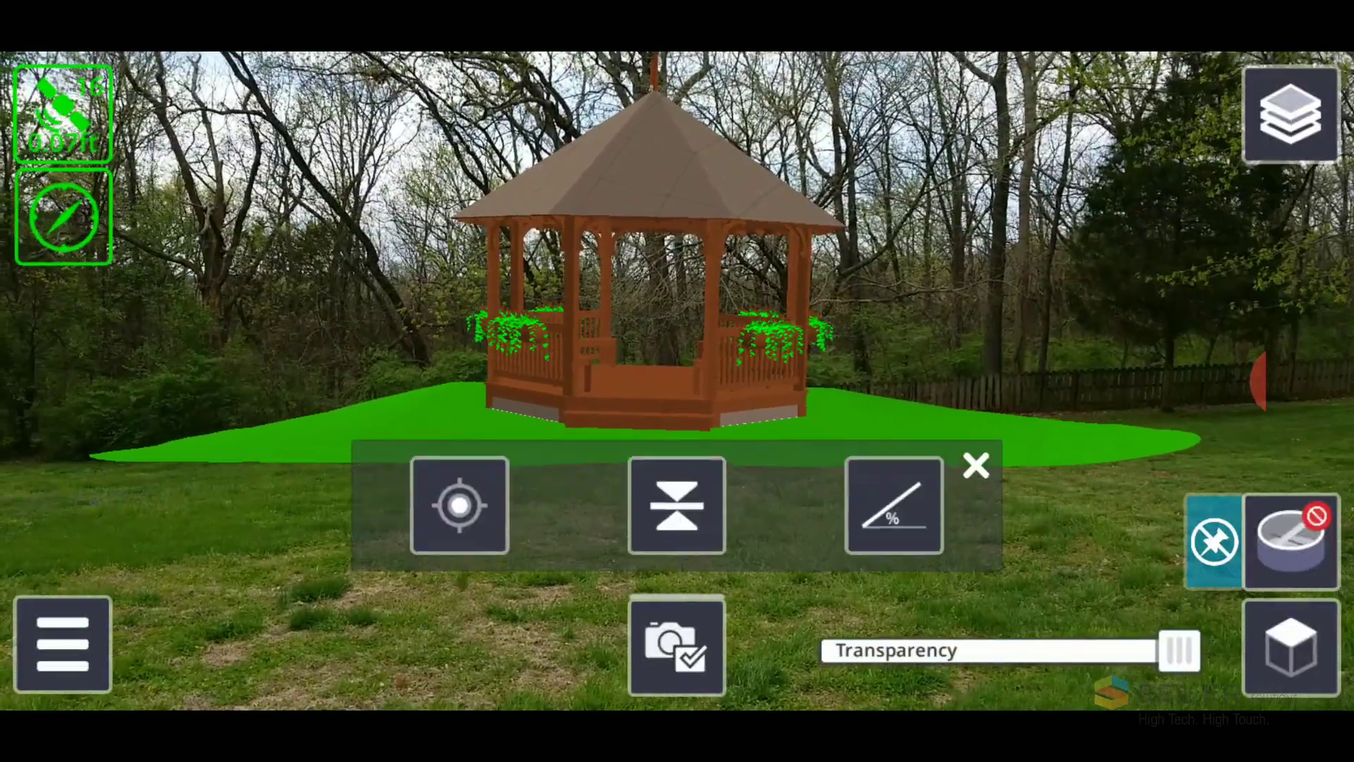
click(459, 505)
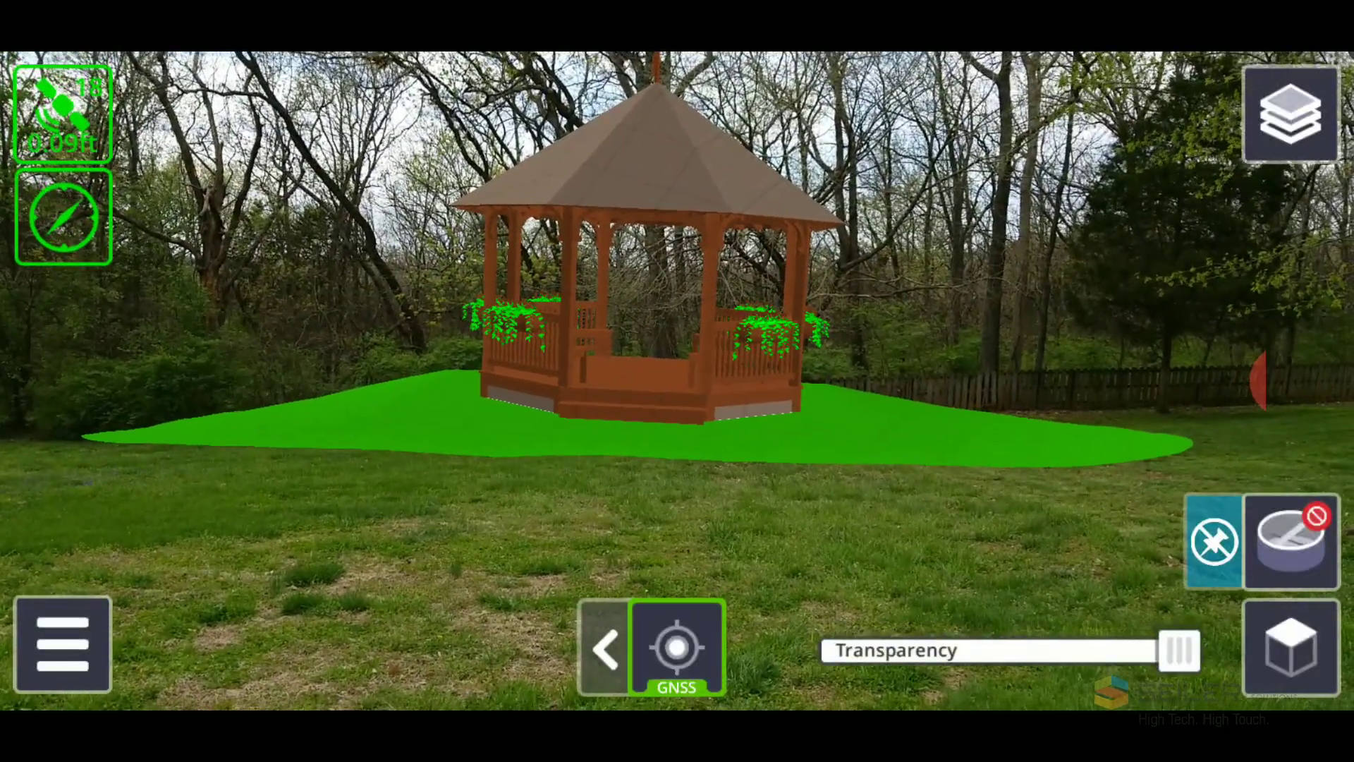
click(604, 646)
click(554, 646)
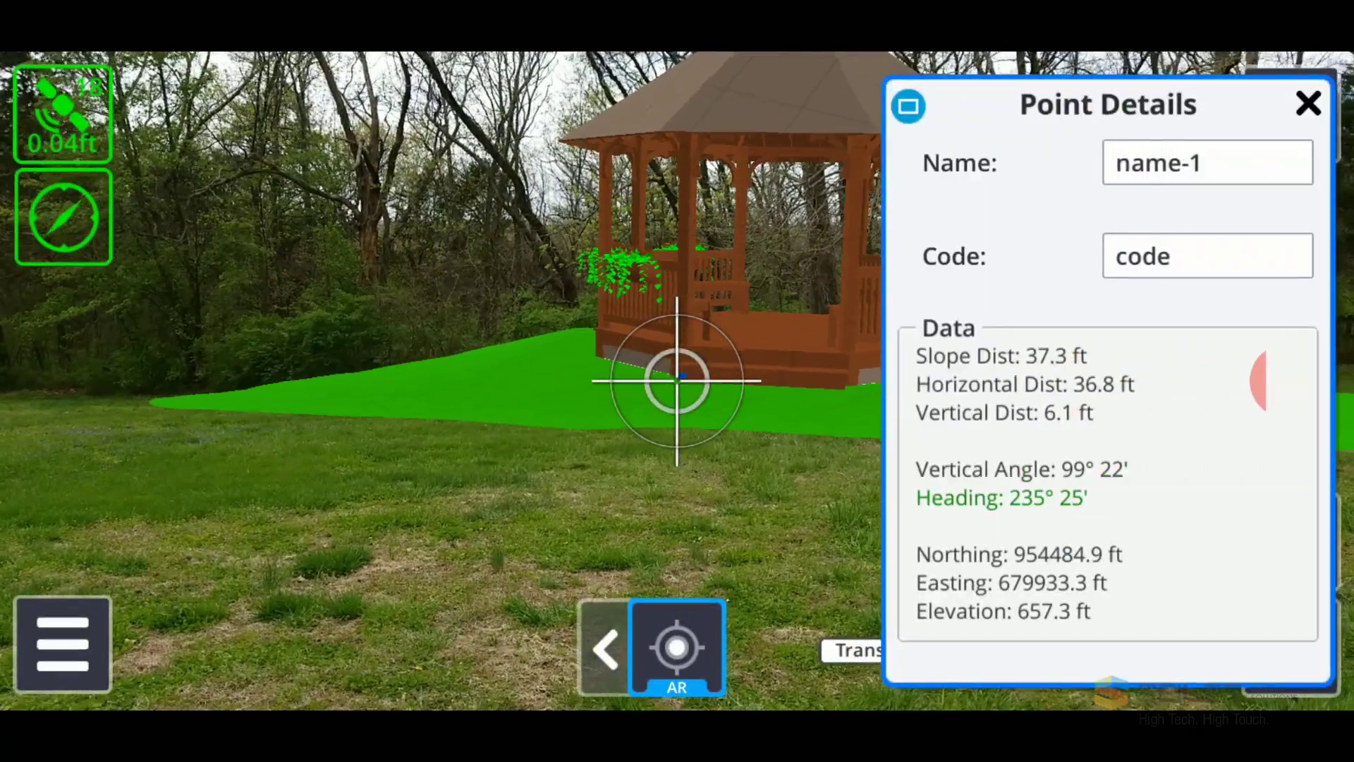
Step: Measure the first corner at the foot of the gazebo steps in AR and set the point's code to "stair"
click(1207, 256)
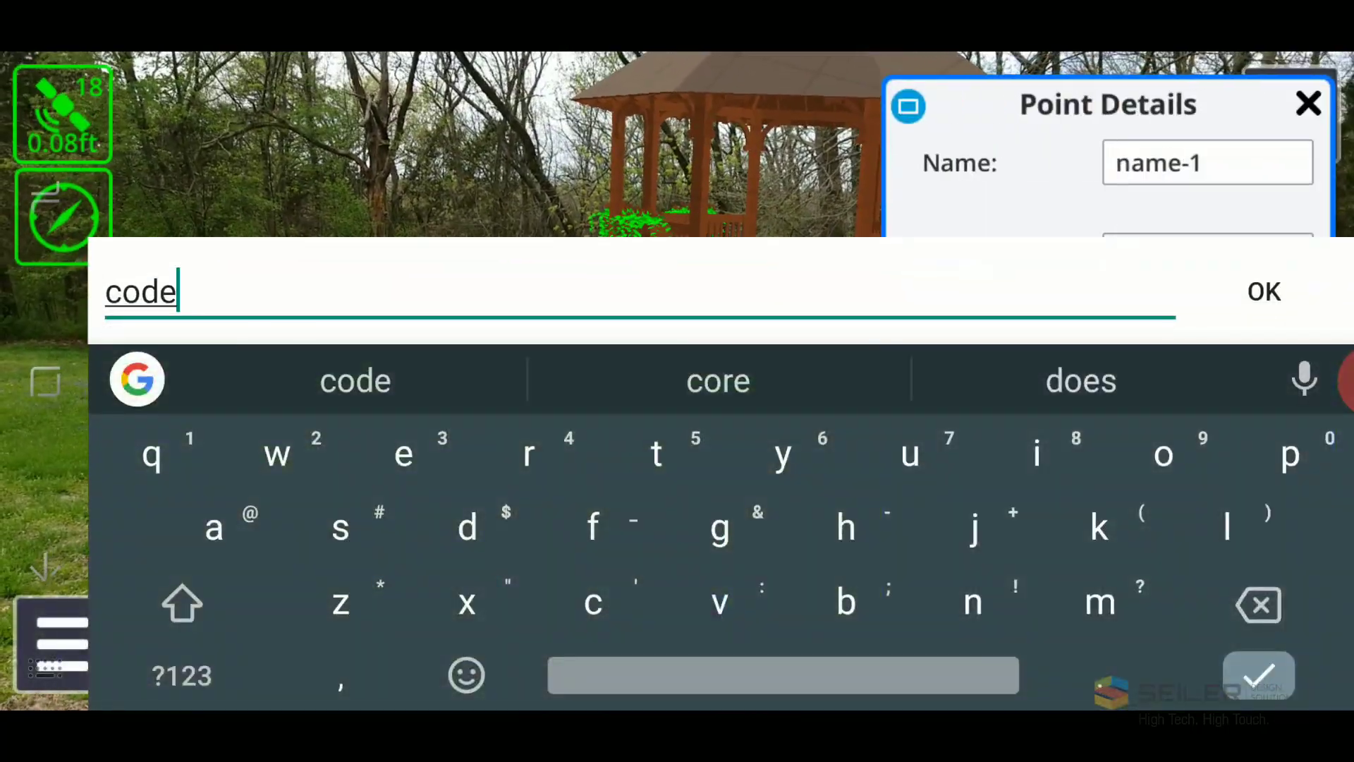
key(BackSpace)
key(BackSpace)
key(BackSpace)
key(BackSpace)
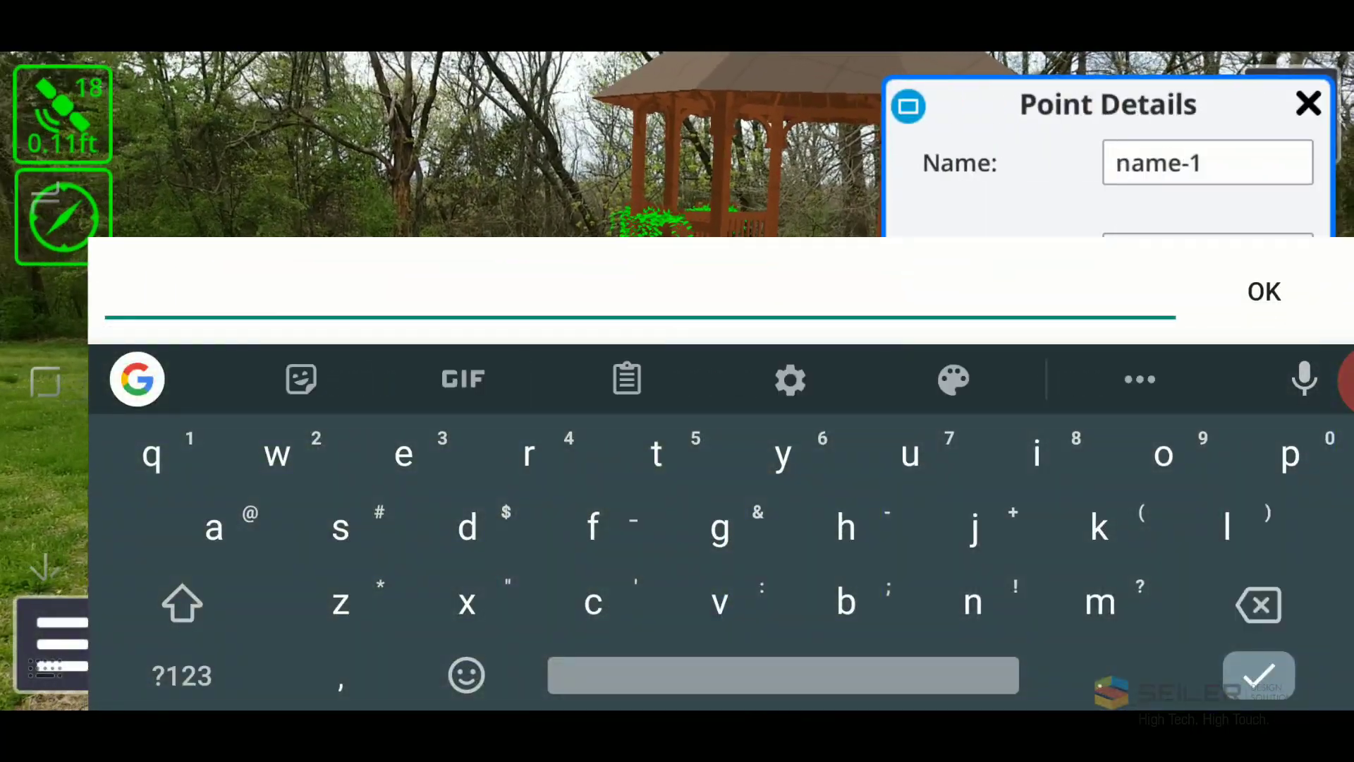
text(sta)
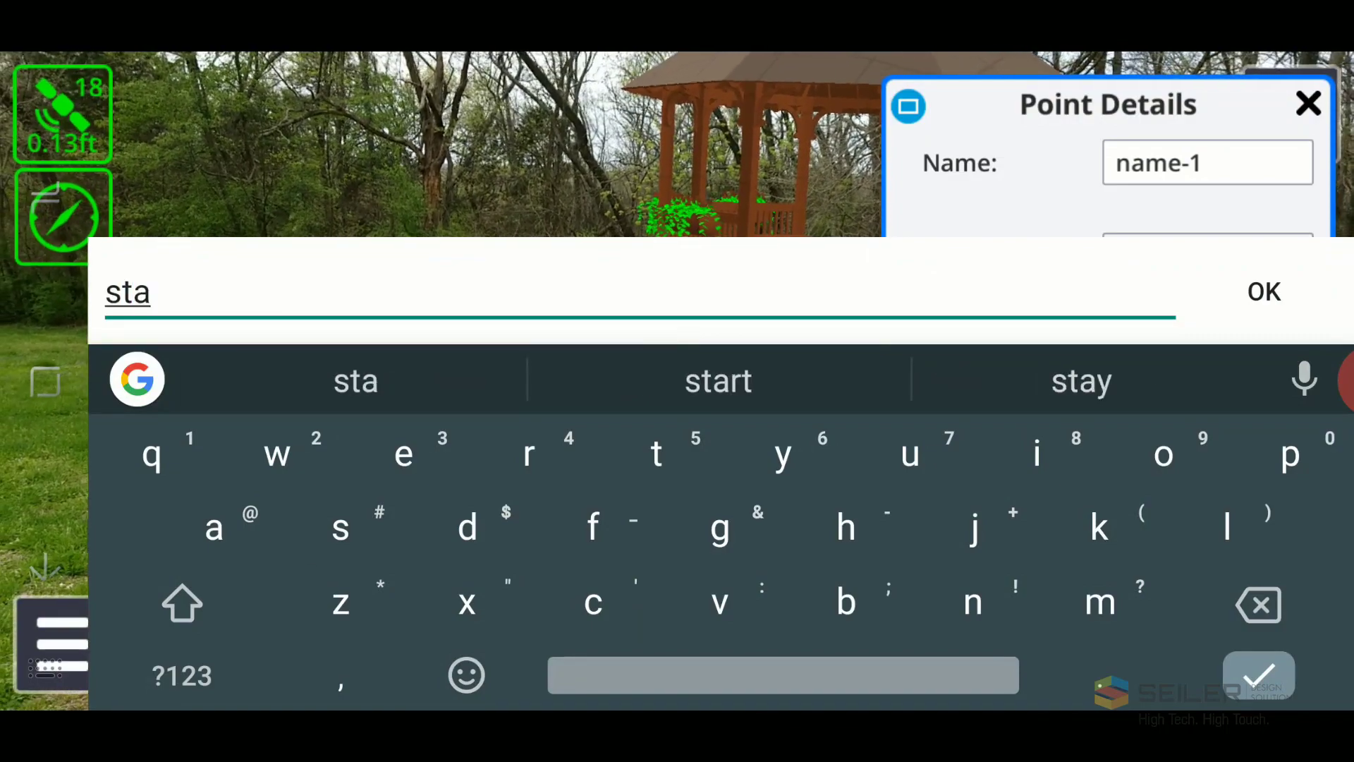
text(ir)
key(Return)
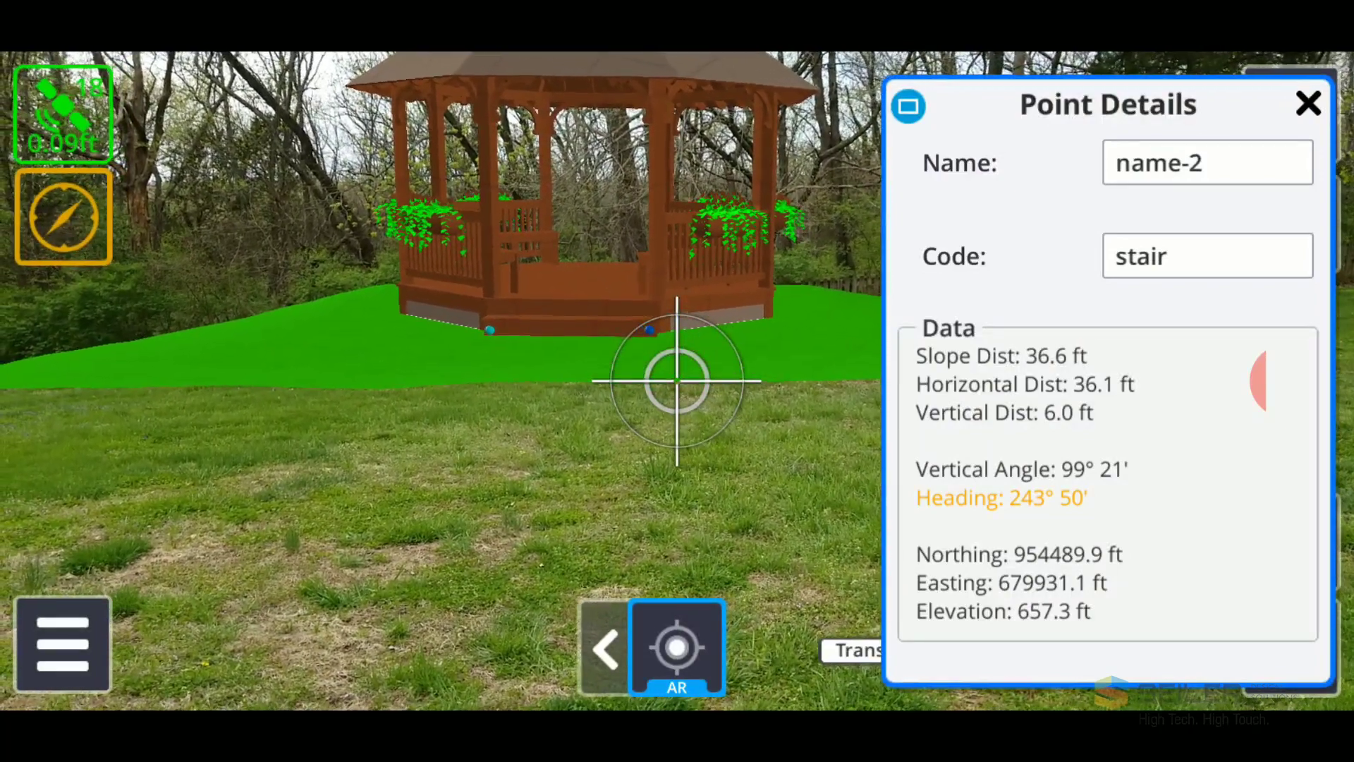
Step: Measure the other corner of the gazebo steps in AR, keep the code "stair", and close the point details
click(1208, 256)
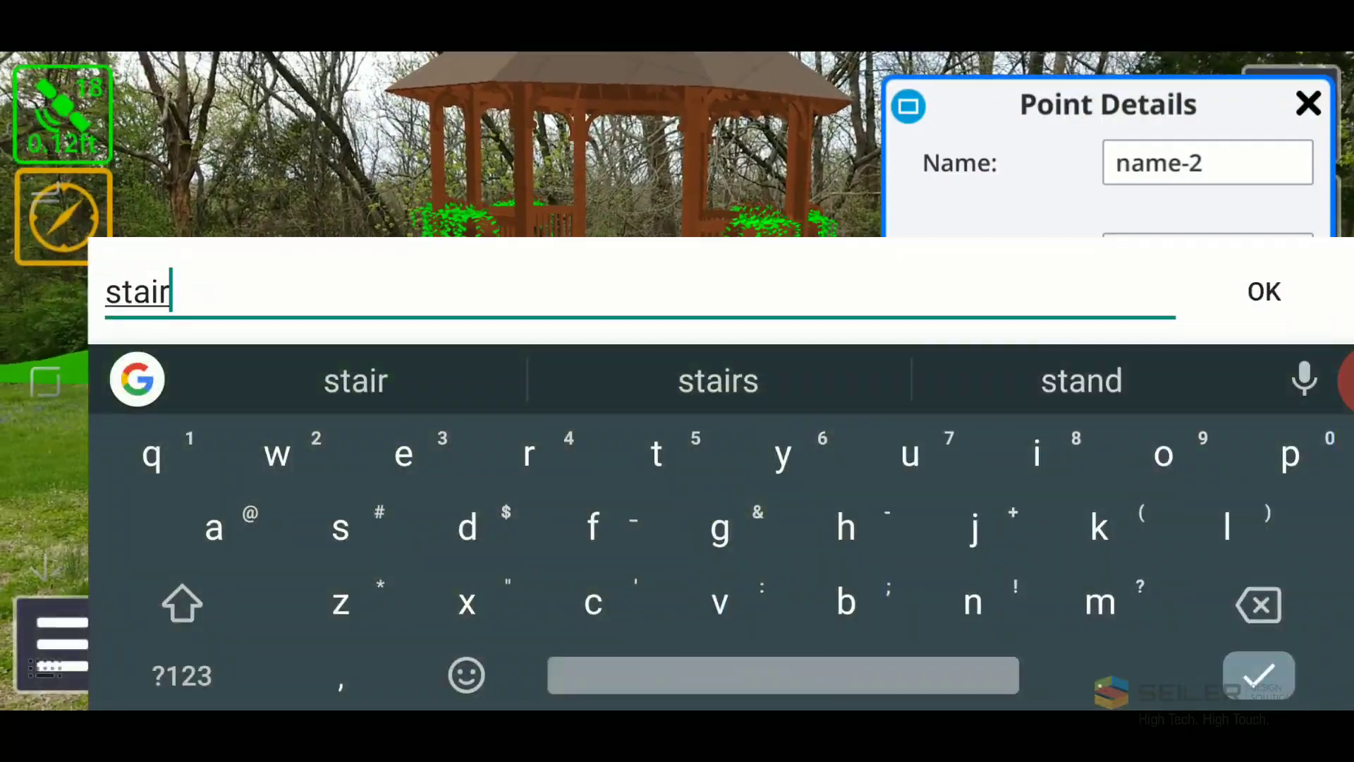
click(1265, 293)
click(1308, 104)
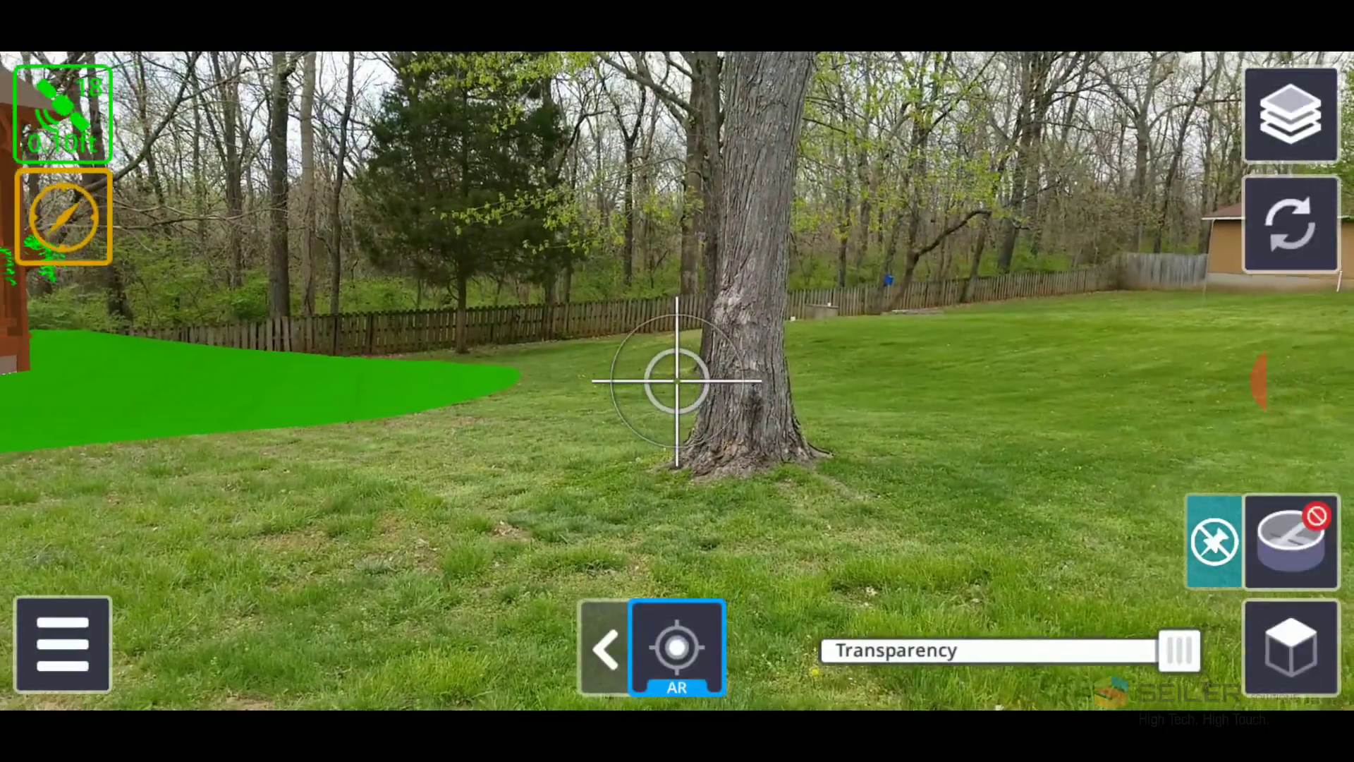
Step: Switch the measurement method to GNSS, measure point name-3, and set its code to "tree"
click(605, 648)
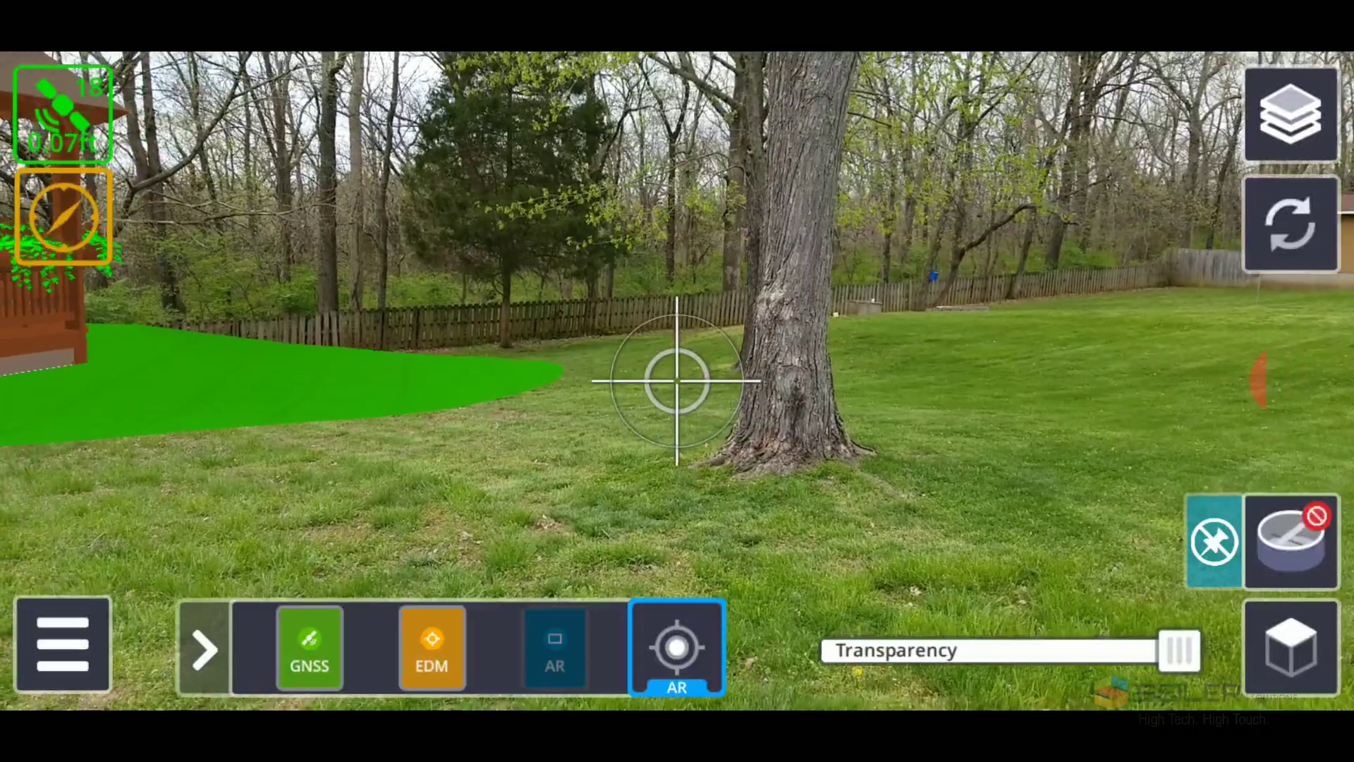
click(309, 646)
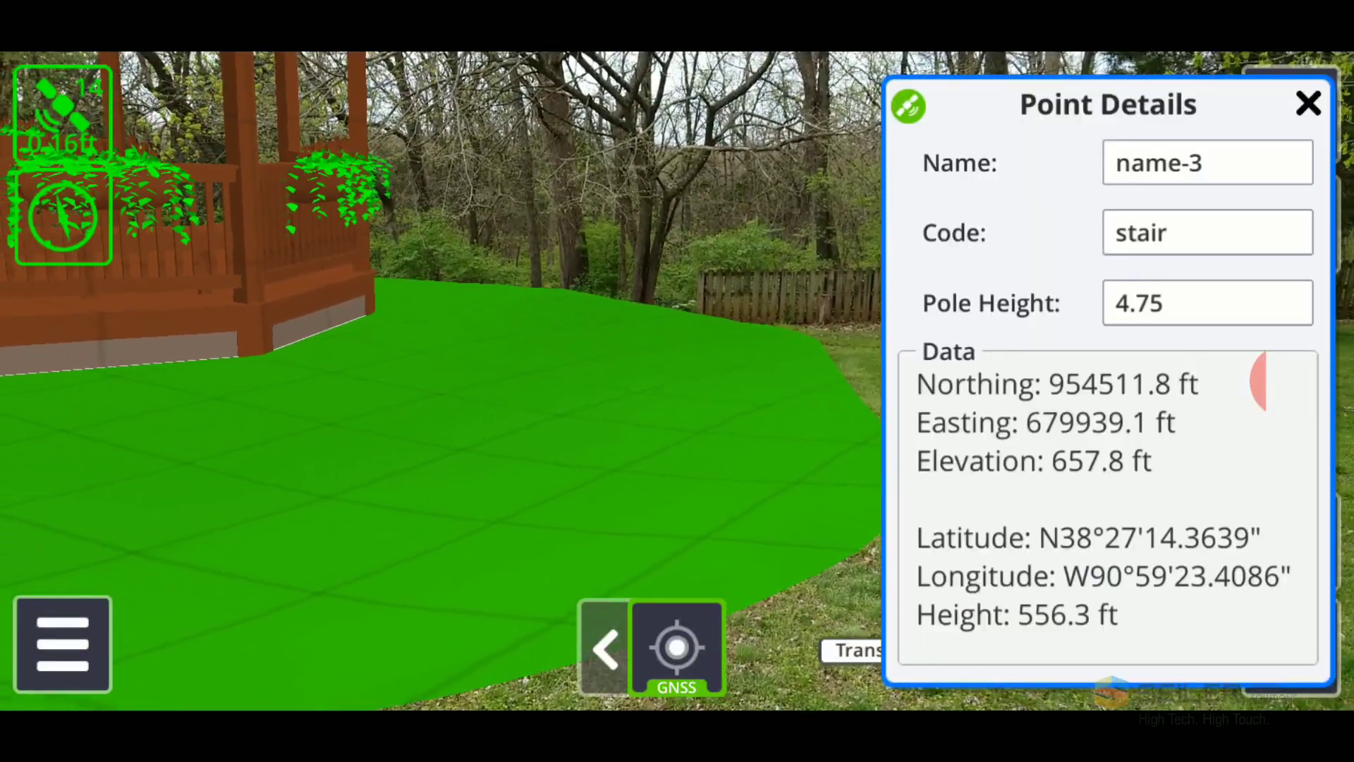
click(1207, 232)
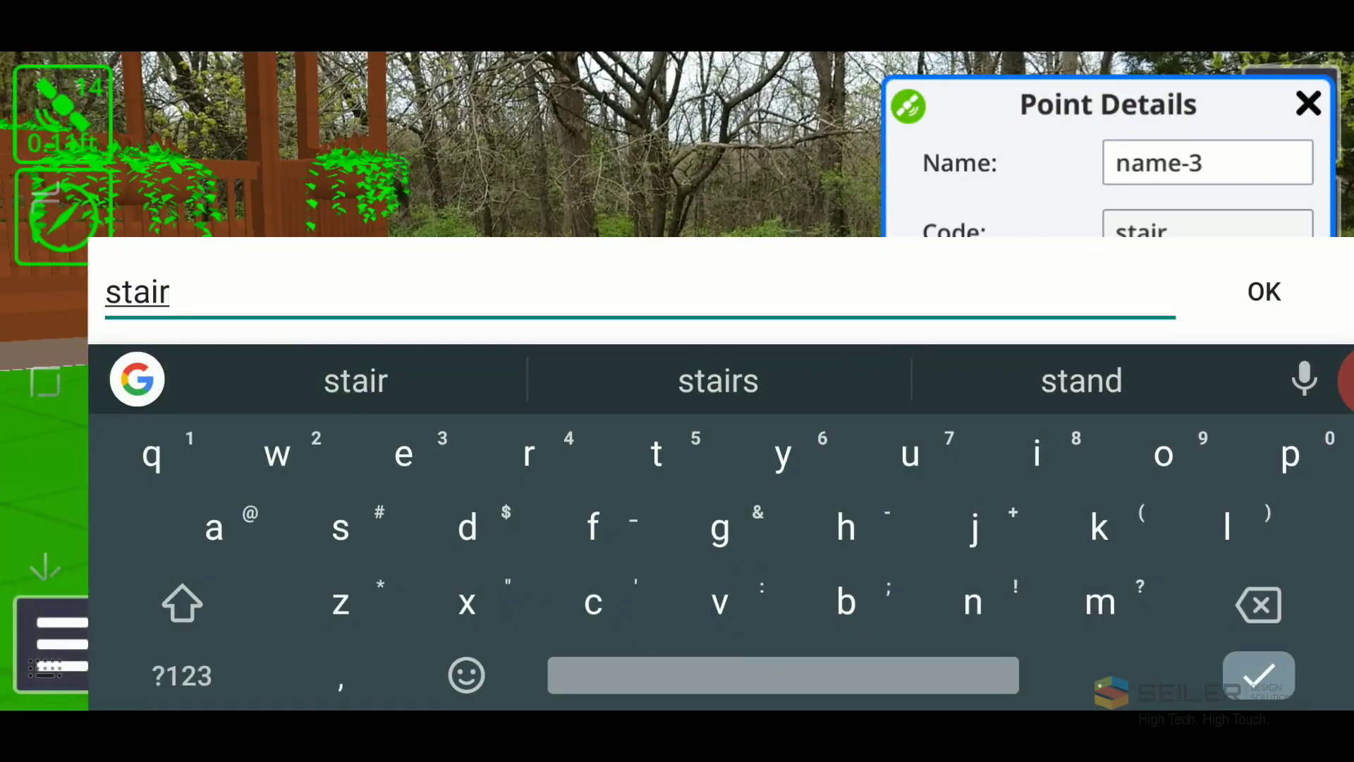
key(BackSpace)
key(BackSpace)
key(BackSpace)
key(BackSpace)
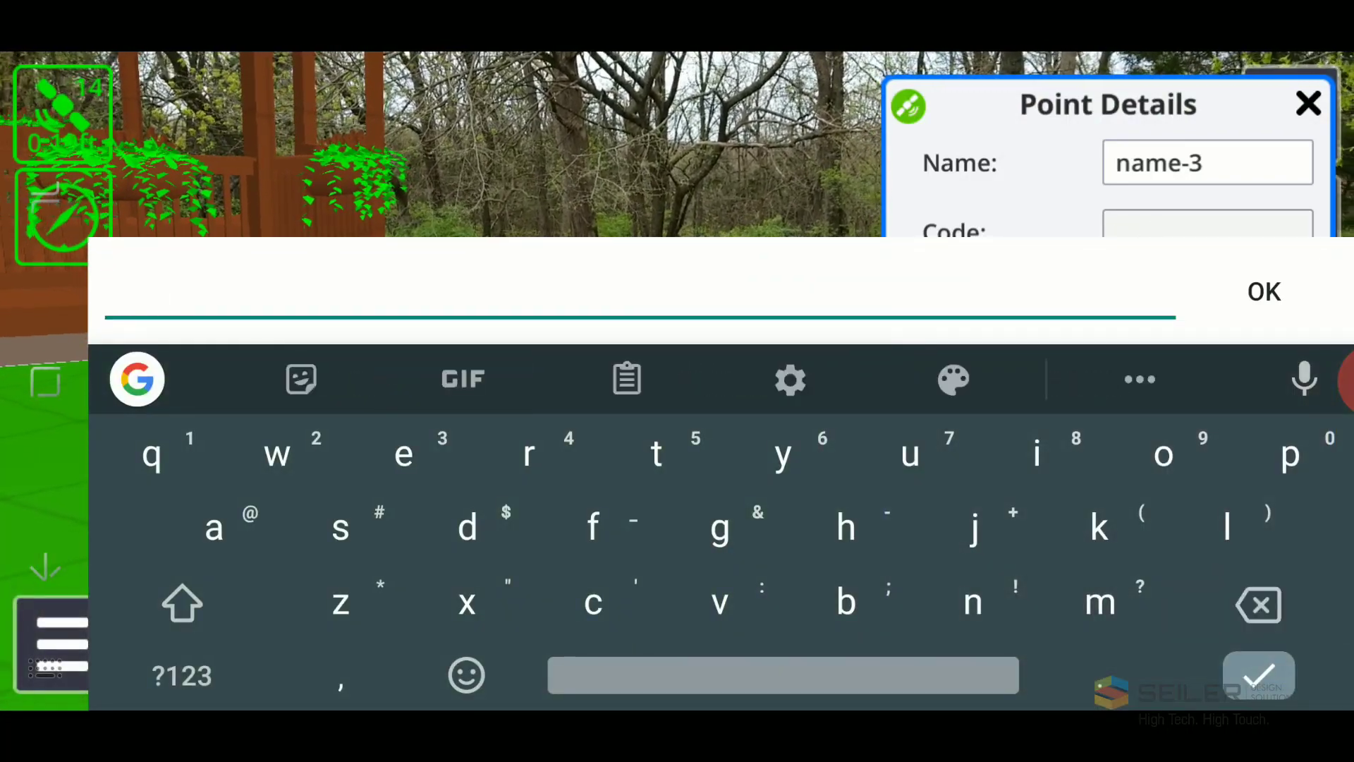
text(tree)
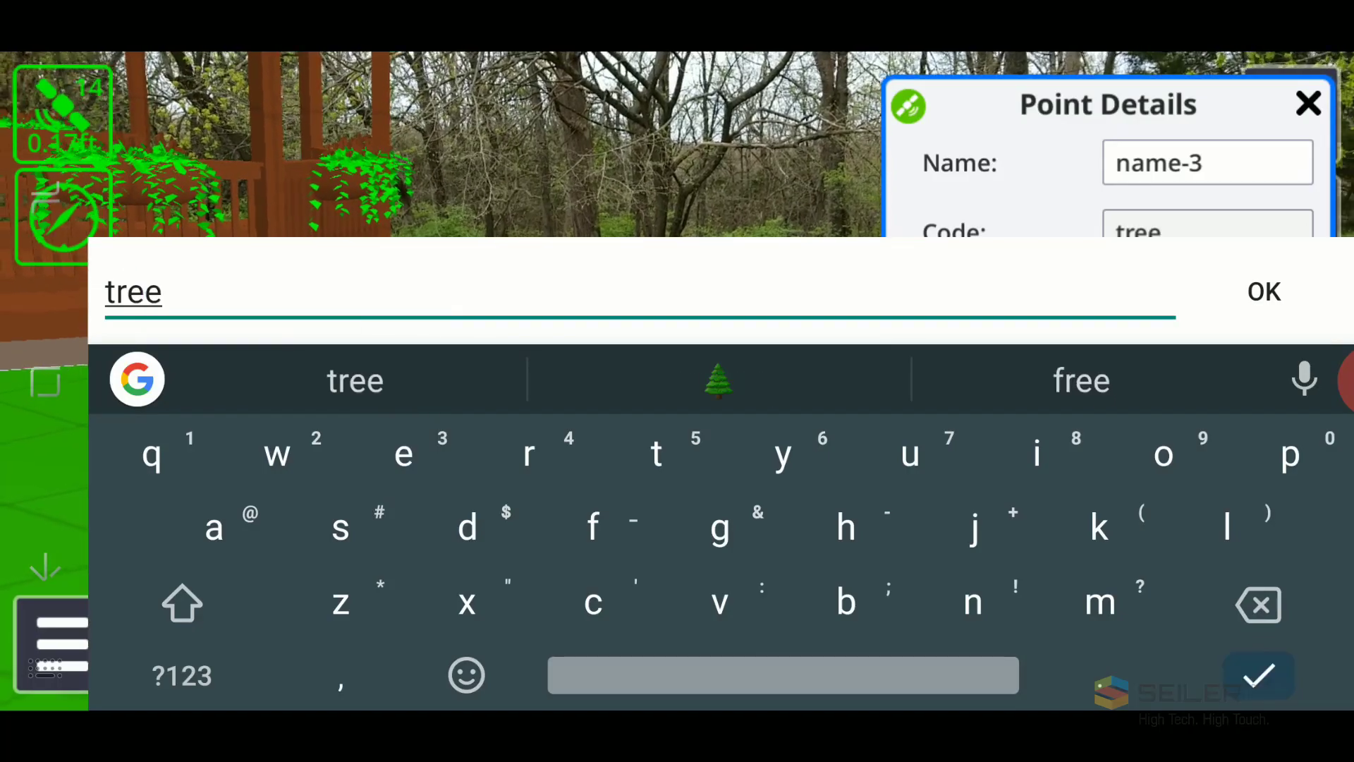
key(Return)
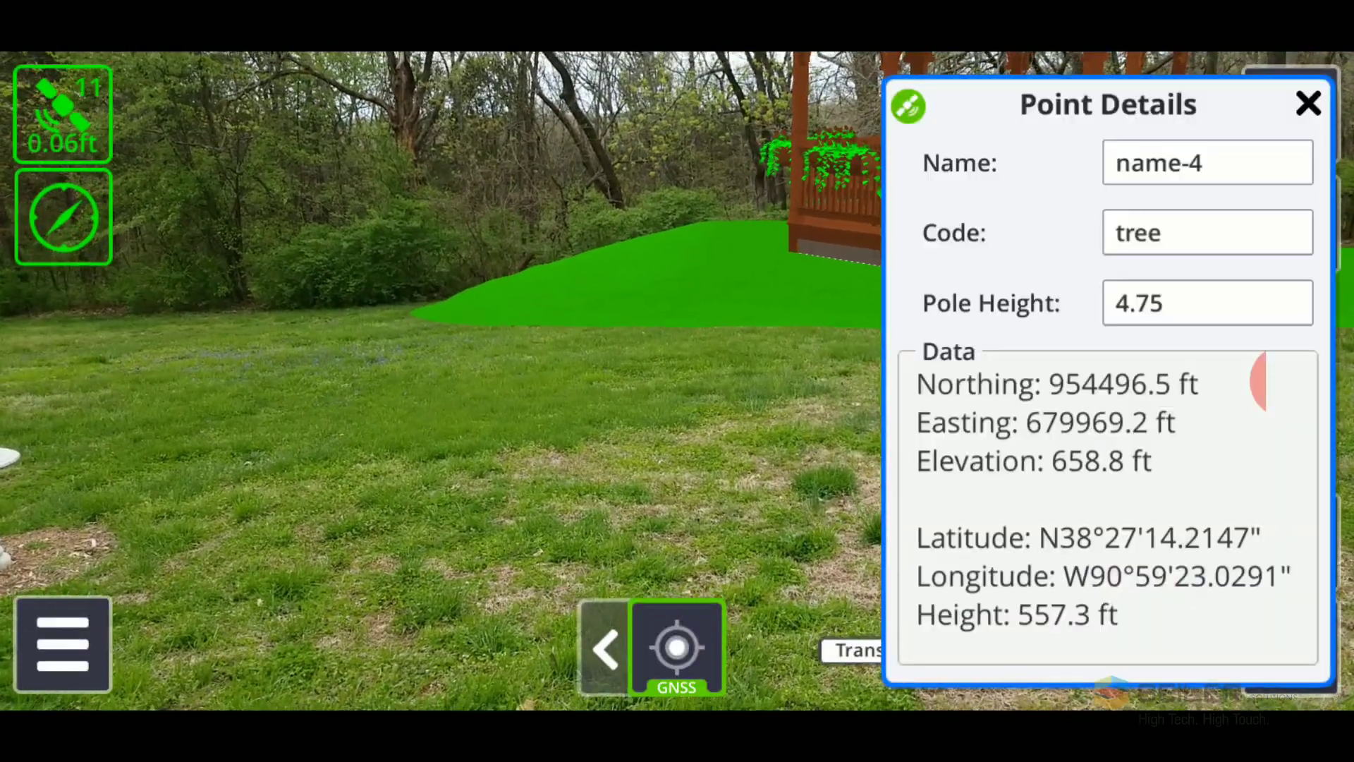
Step: Measure point name-4 with GNSS and set its code to "planter"
click(1207, 233)
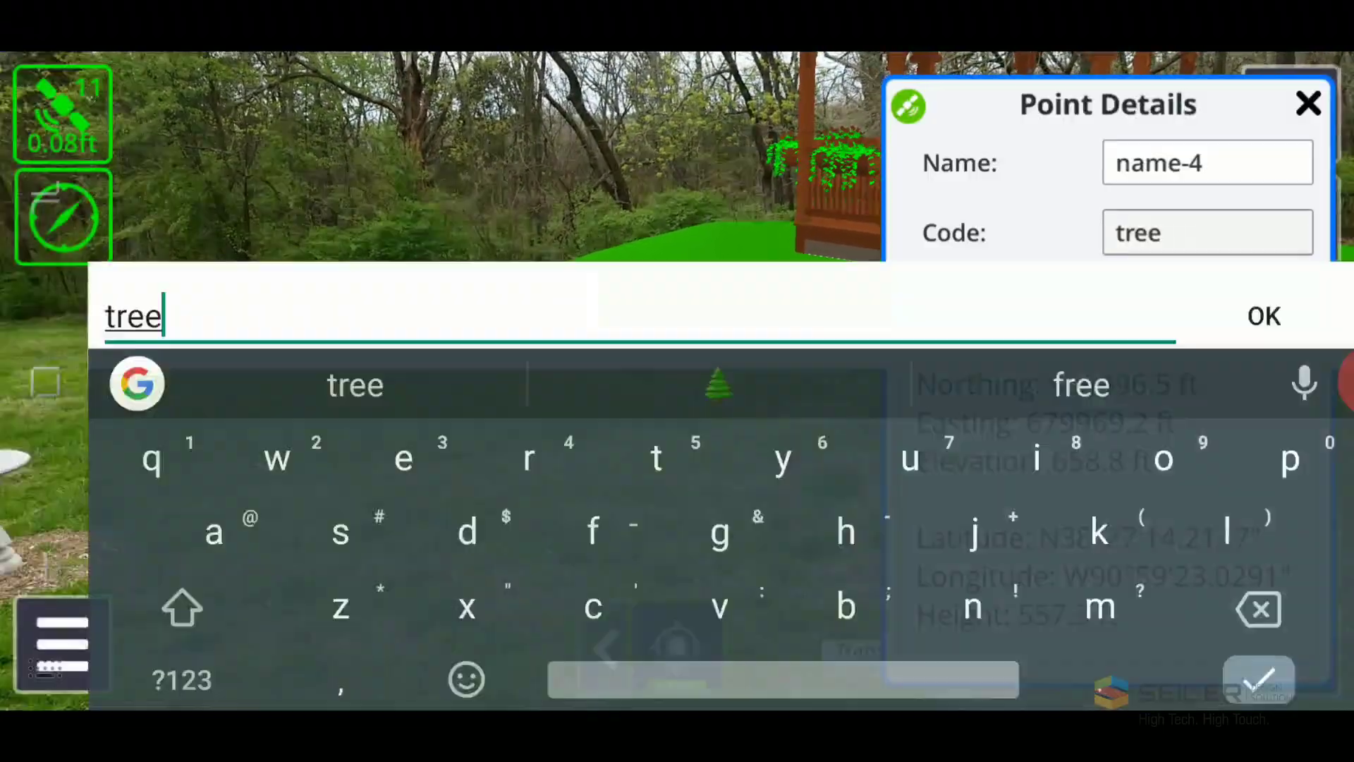
key(BackSpace)
key(BackSpace)
key(BackSpace)
key(BackSpace)
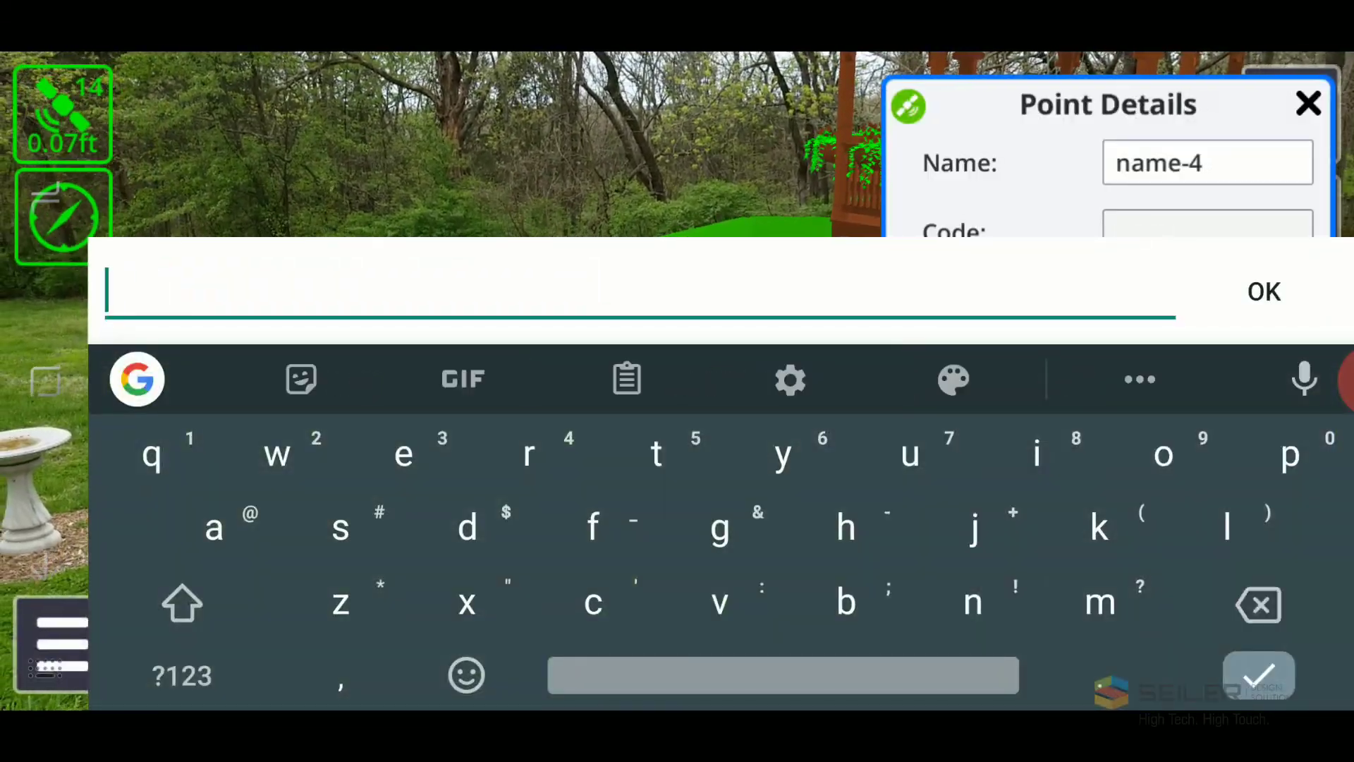
text(pl)
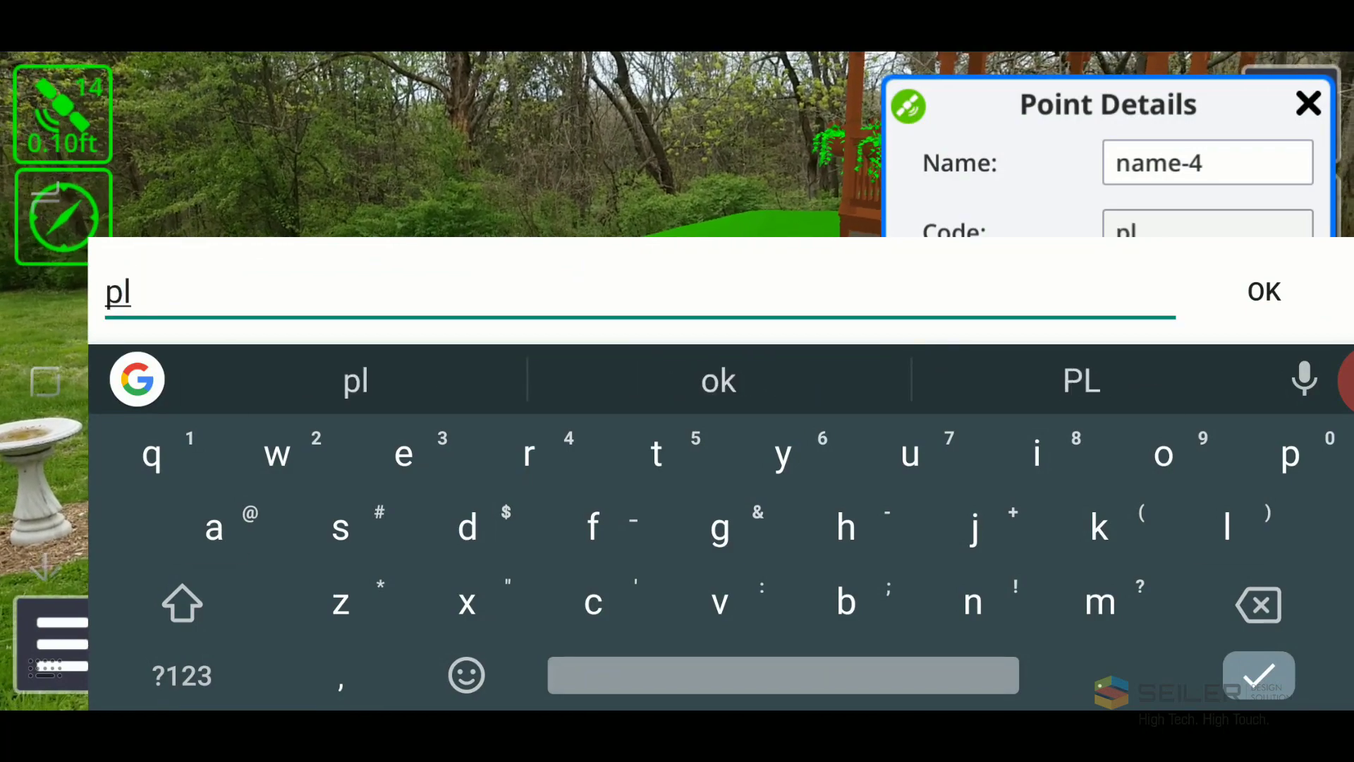
text(anter)
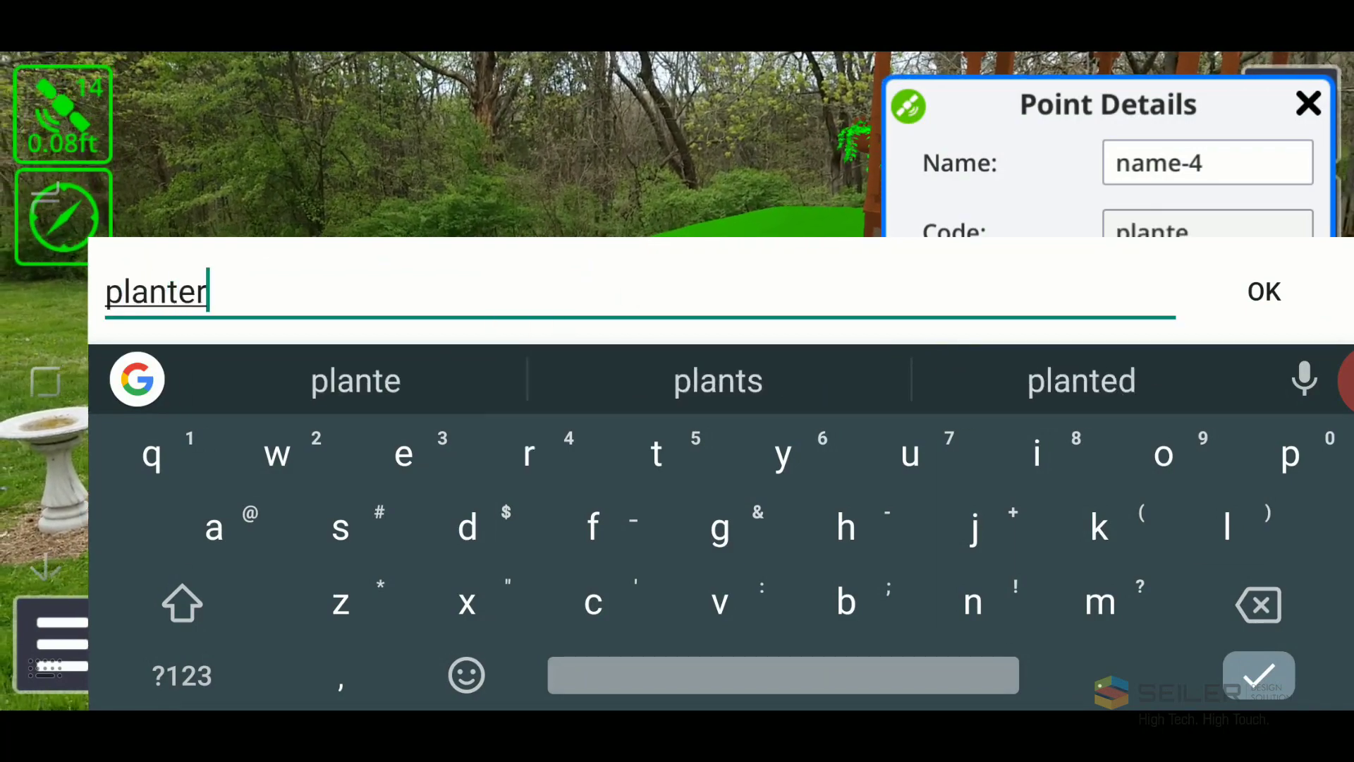
key(Return)
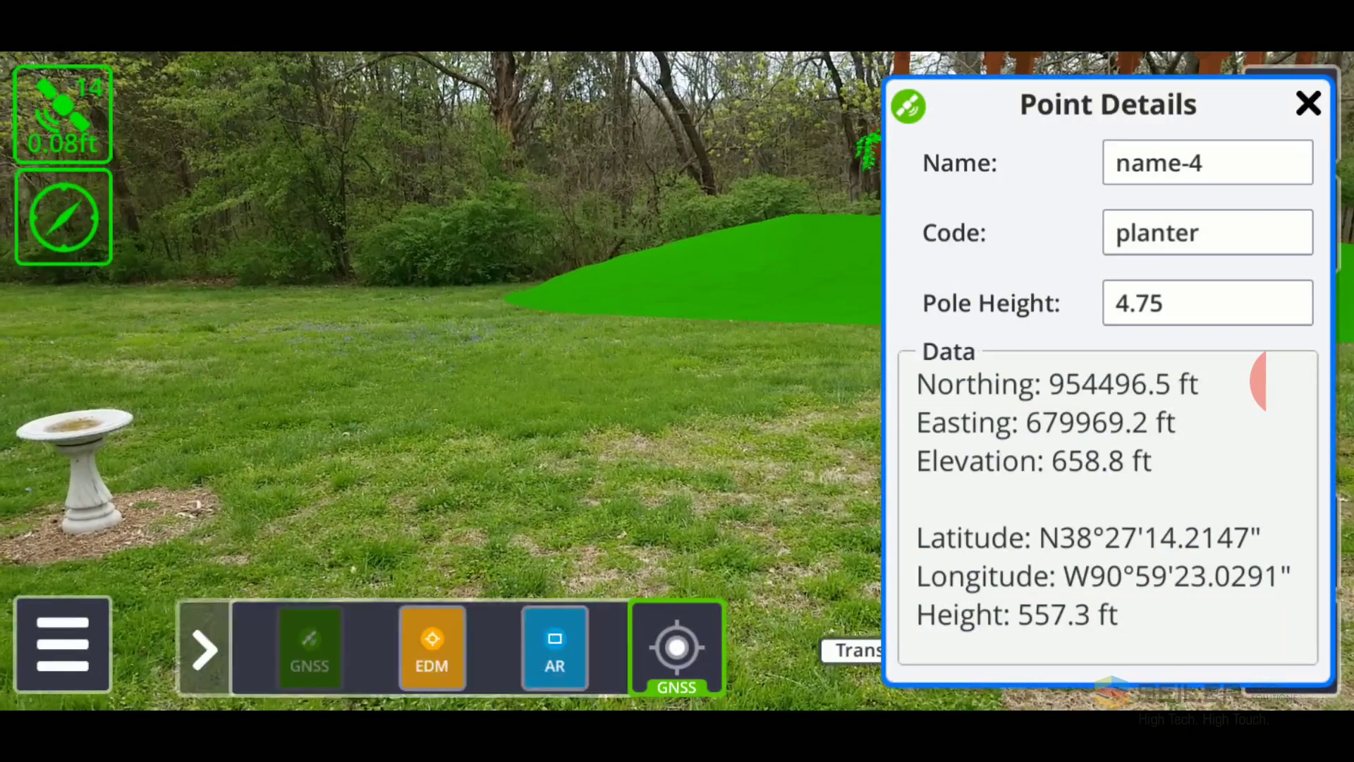
Step: Switch the measurement method to EDM, measure the base of the bird bath, and set the point's code to "bird bath"
click(432, 649)
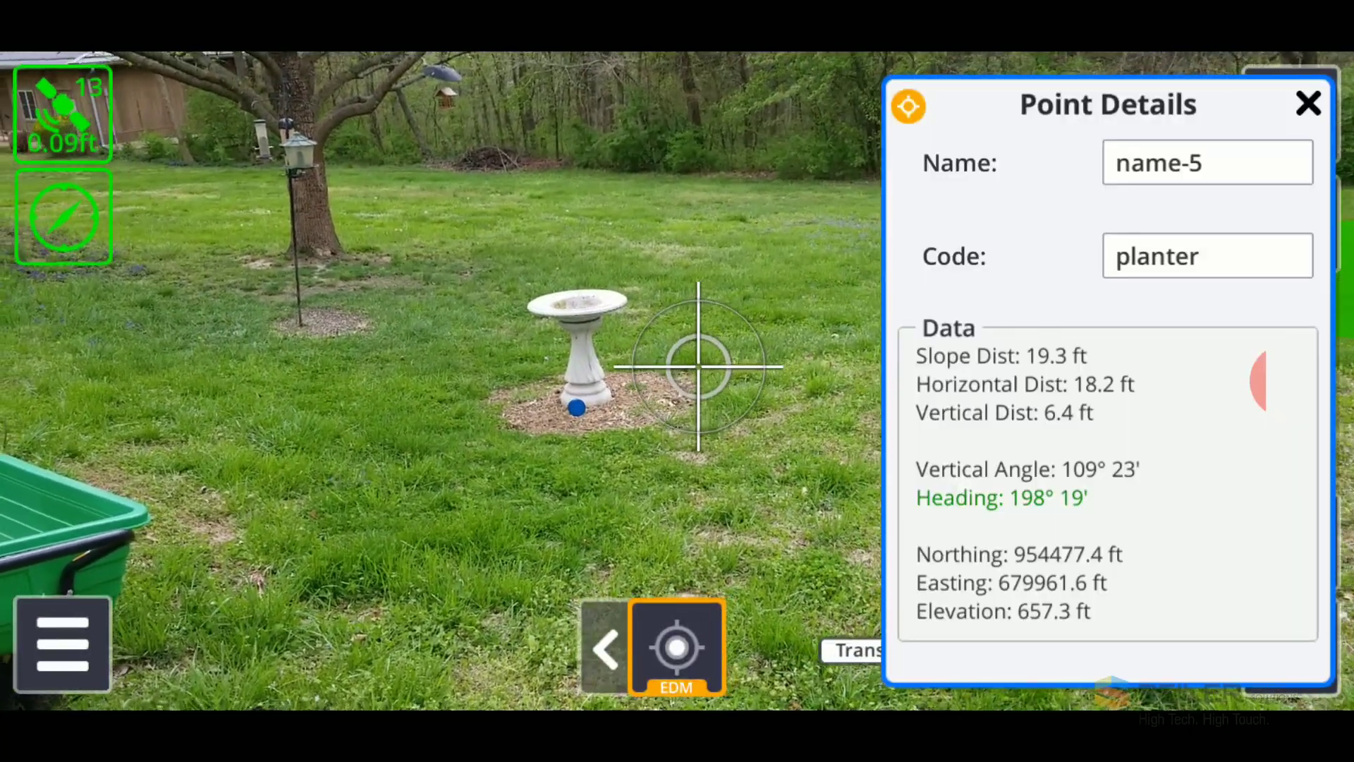
click(1208, 255)
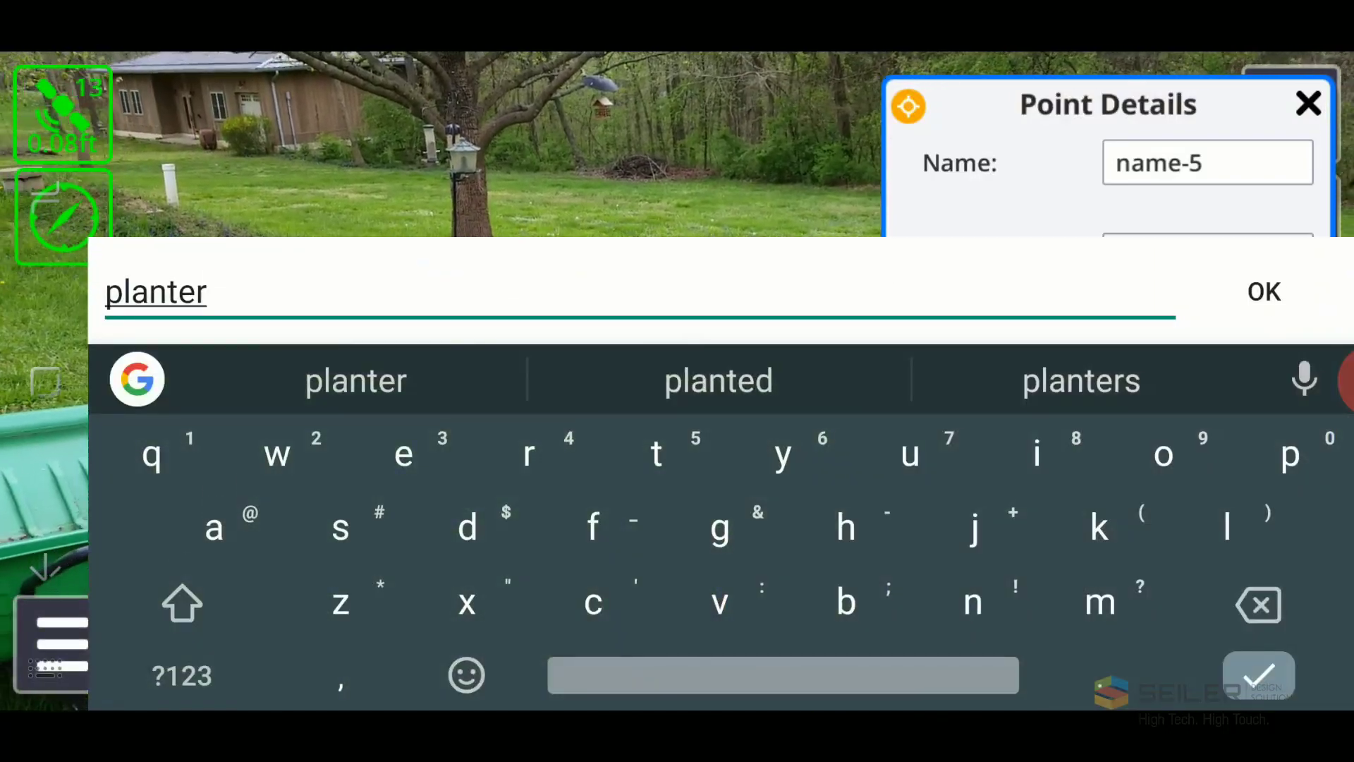
key(BackSpace)
key(BackSpace)
key(BackSpace)
key(BackSpace)
key(BackSpace)
key(BackSpace)
key(BackSpace)
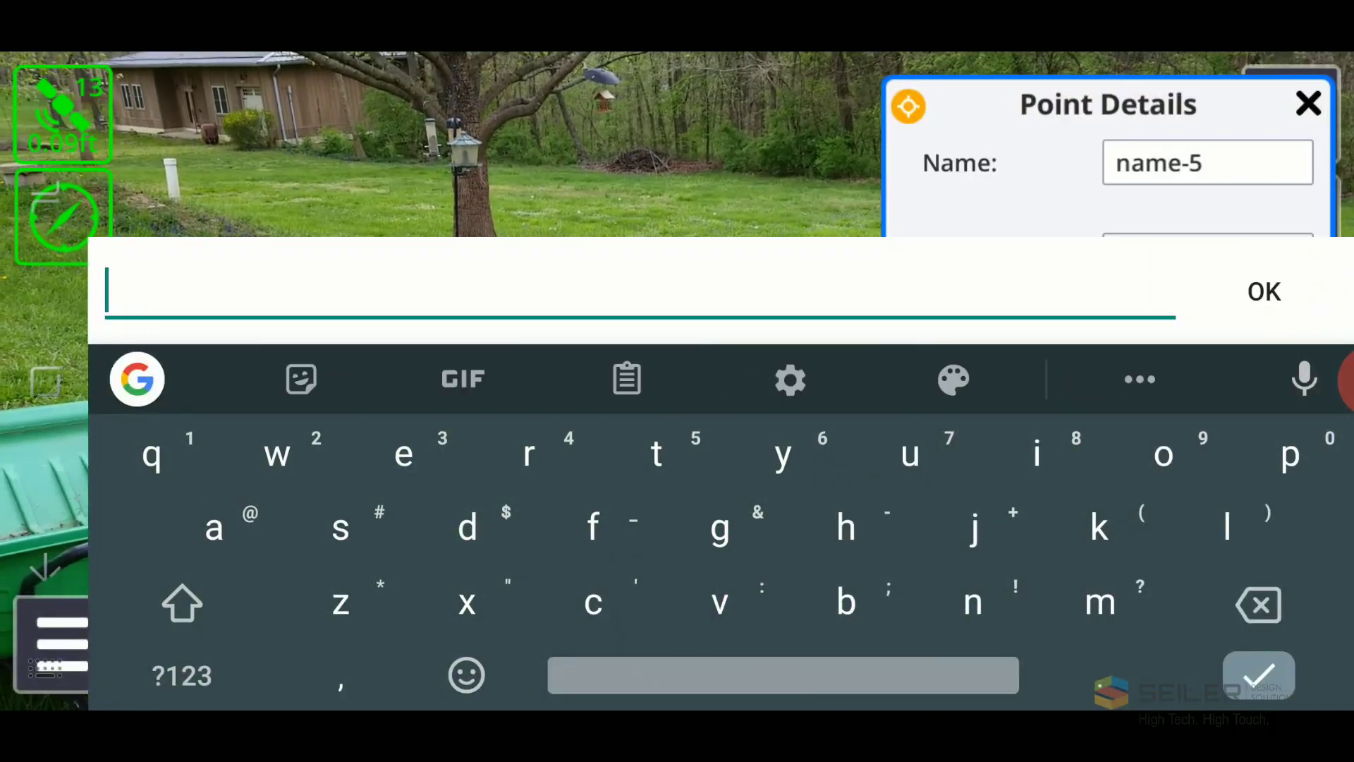
text(bi)
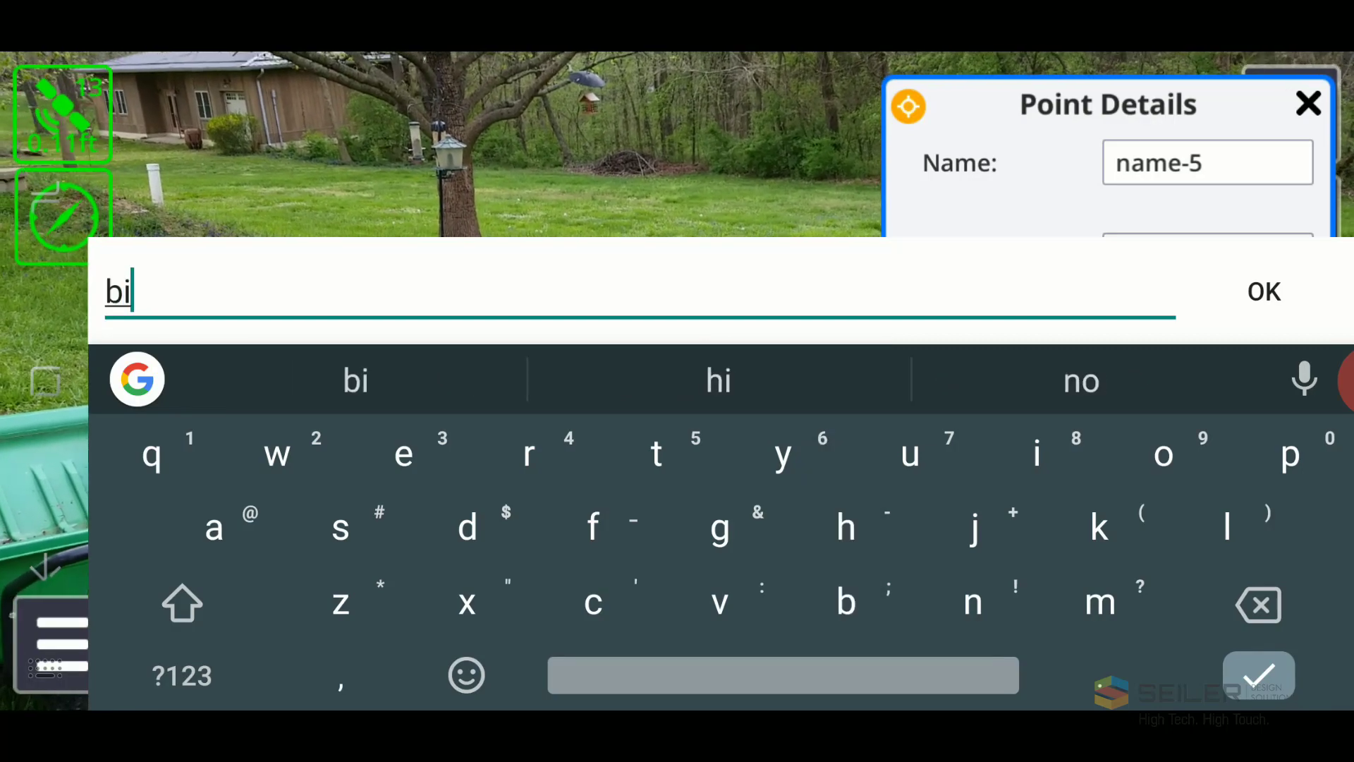
text(rd bath)
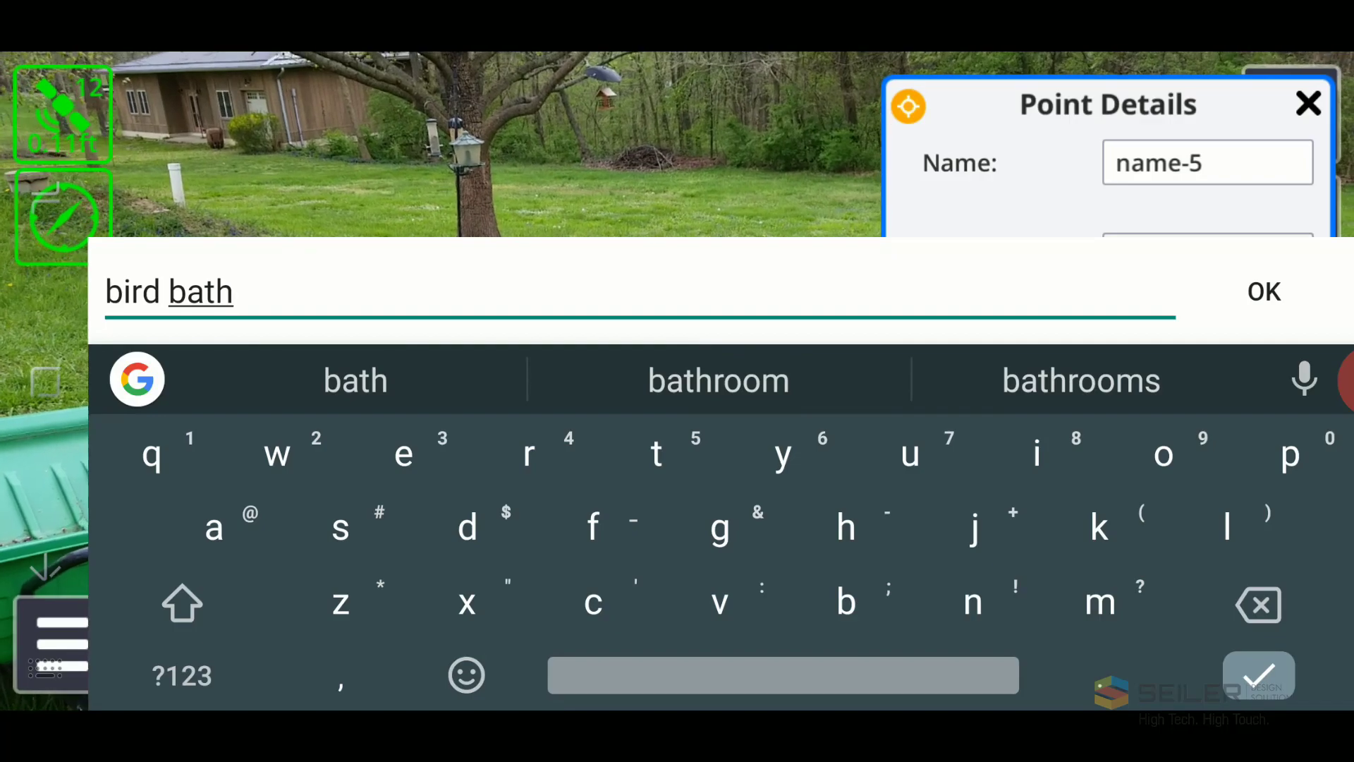
key(Return)
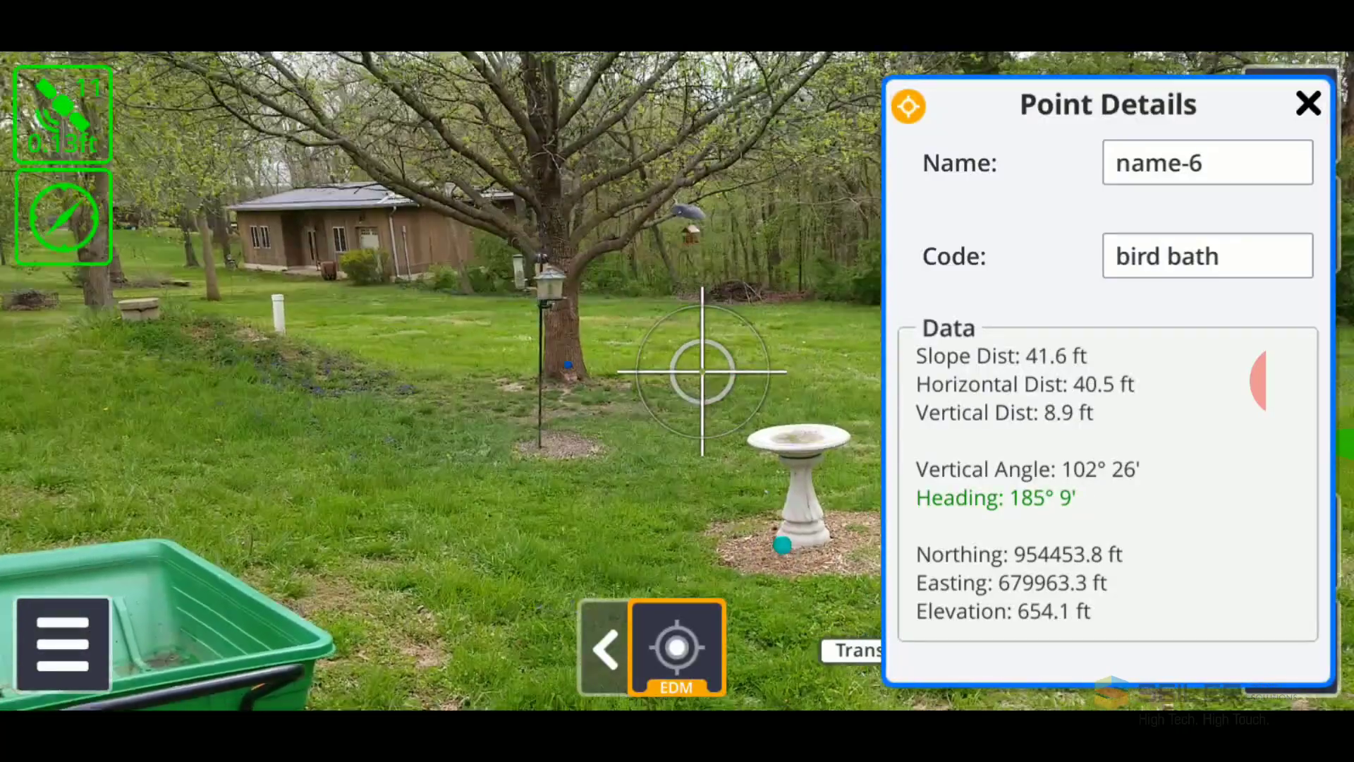
Step: Measure the trunk of the tree behind the bird bath with EDM, set its code to "tree", and close the point details
click(1207, 256)
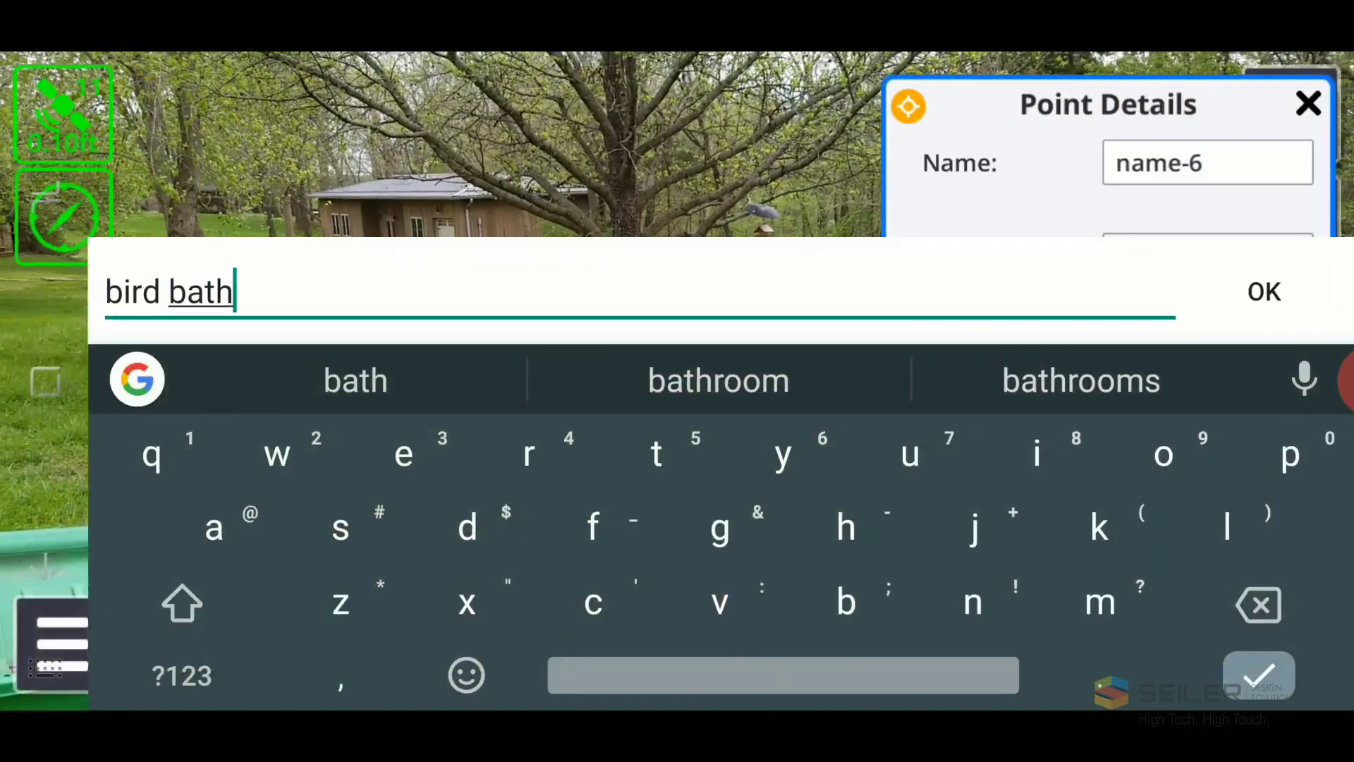
key(BackSpace)
key(BackSpace)
key(BackSpace)
key(BackSpace)
key(BackSpace)
key(BackSpace)
key(BackSpace)
key(BackSpace)
key(BackSpace)
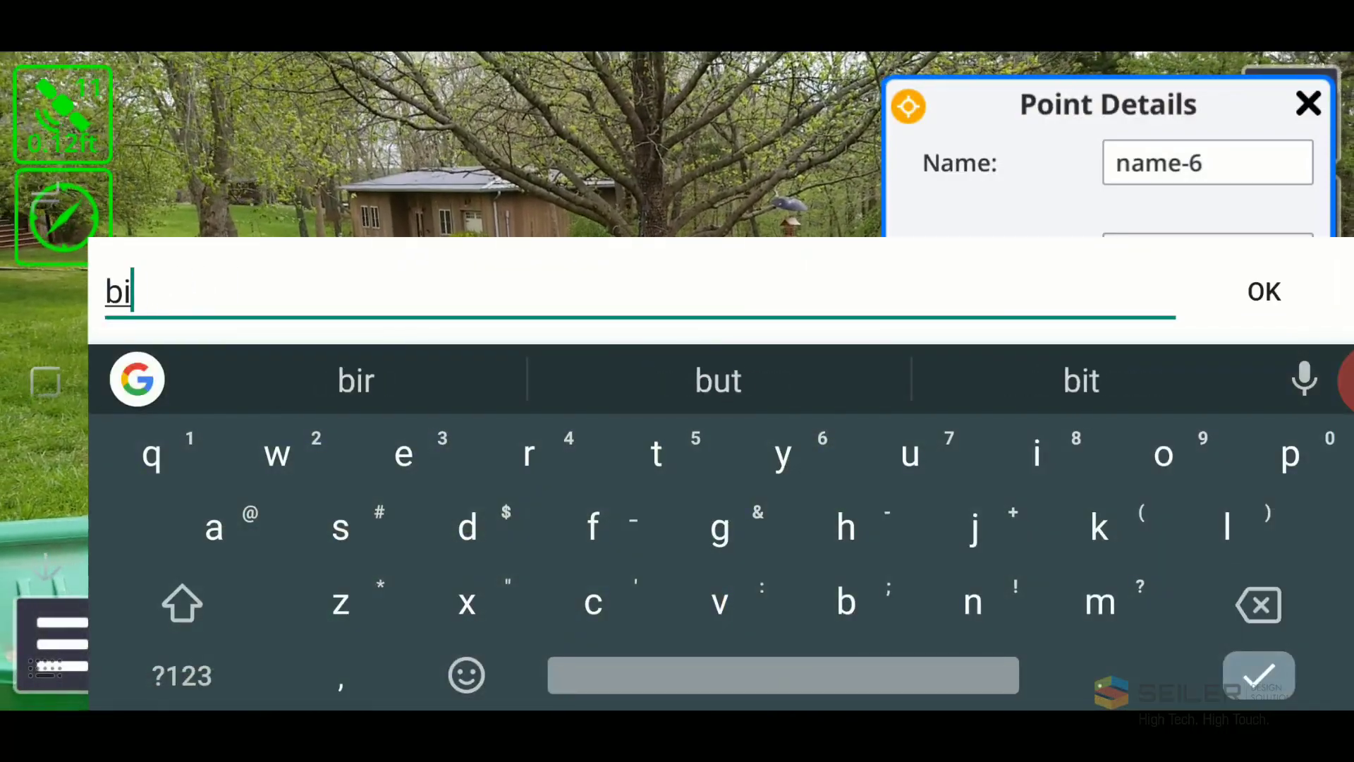
text(tr)
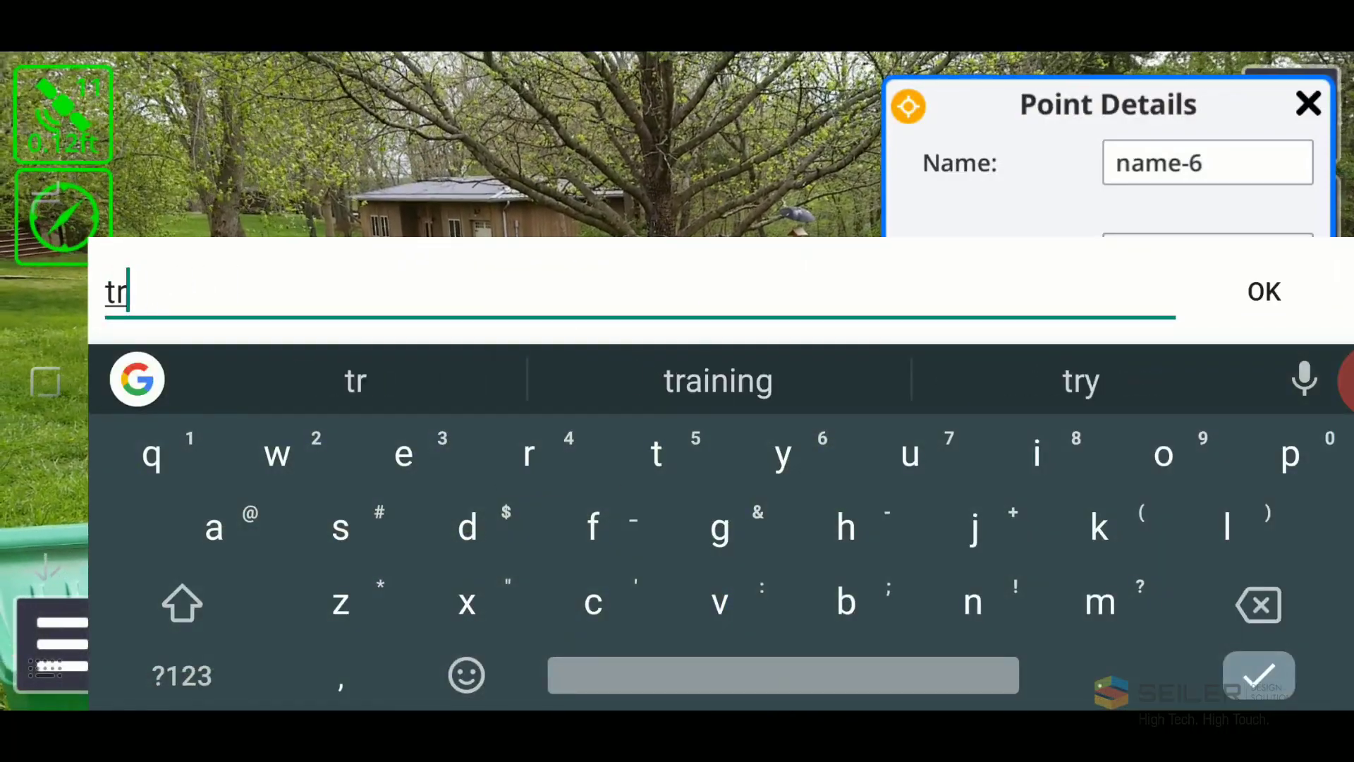
text(ee)
key(Return)
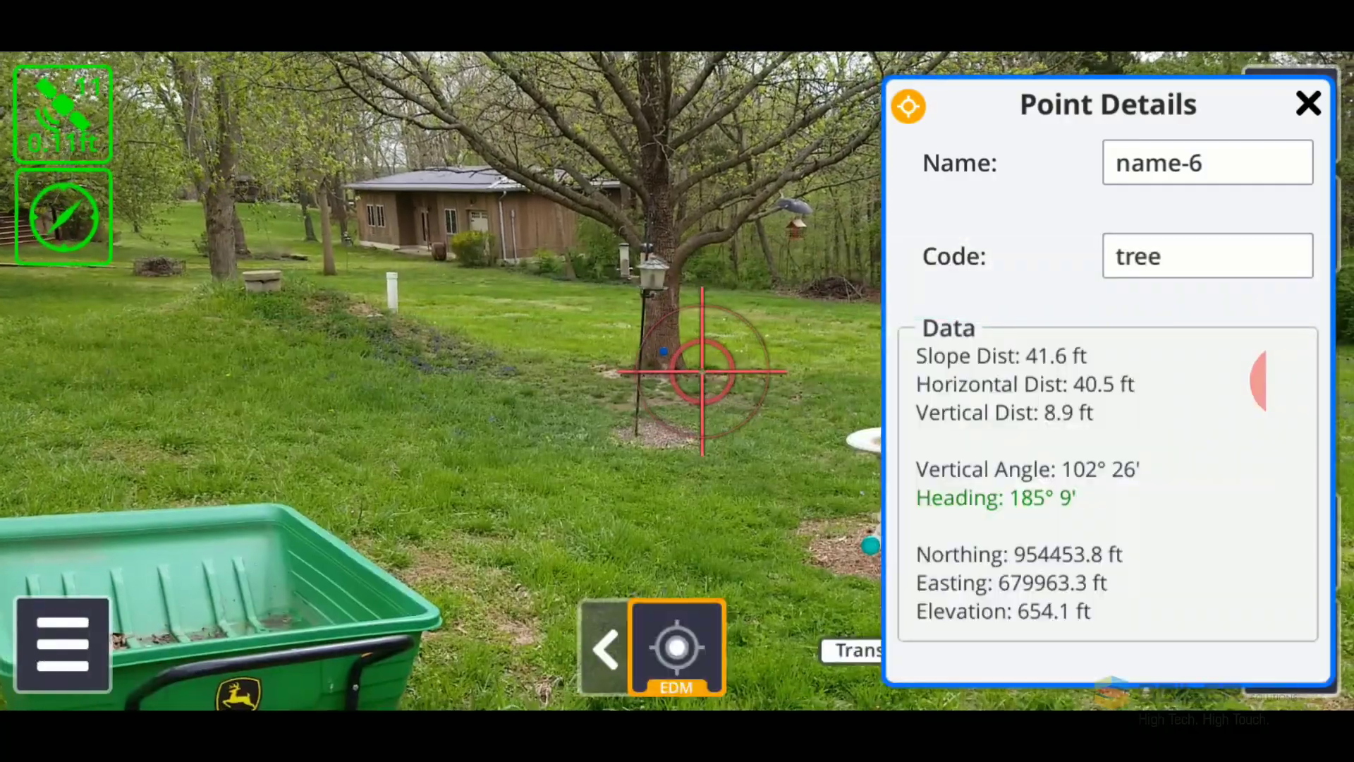
click(1309, 103)
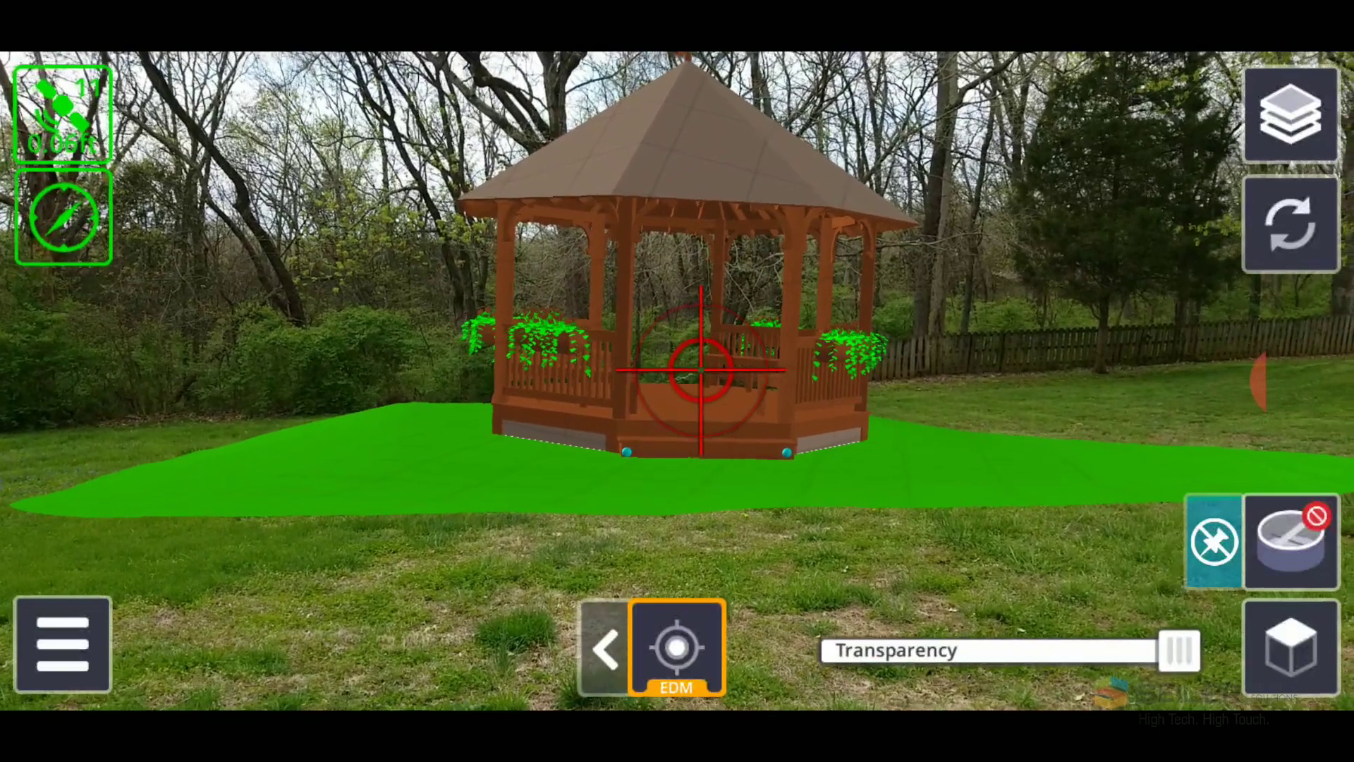
Step: Display the View Distance and Cross-section controls over the gazebo model
click(63, 643)
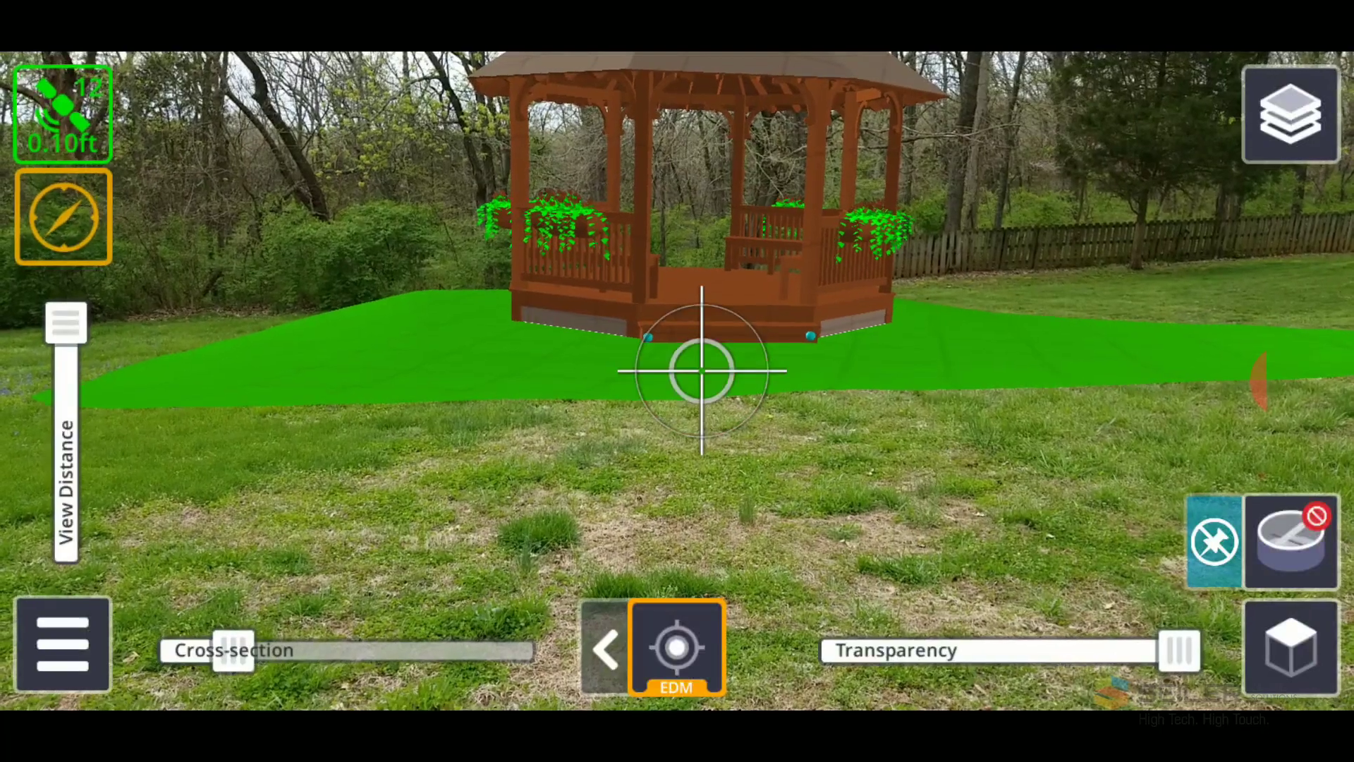
click(1281, 362)
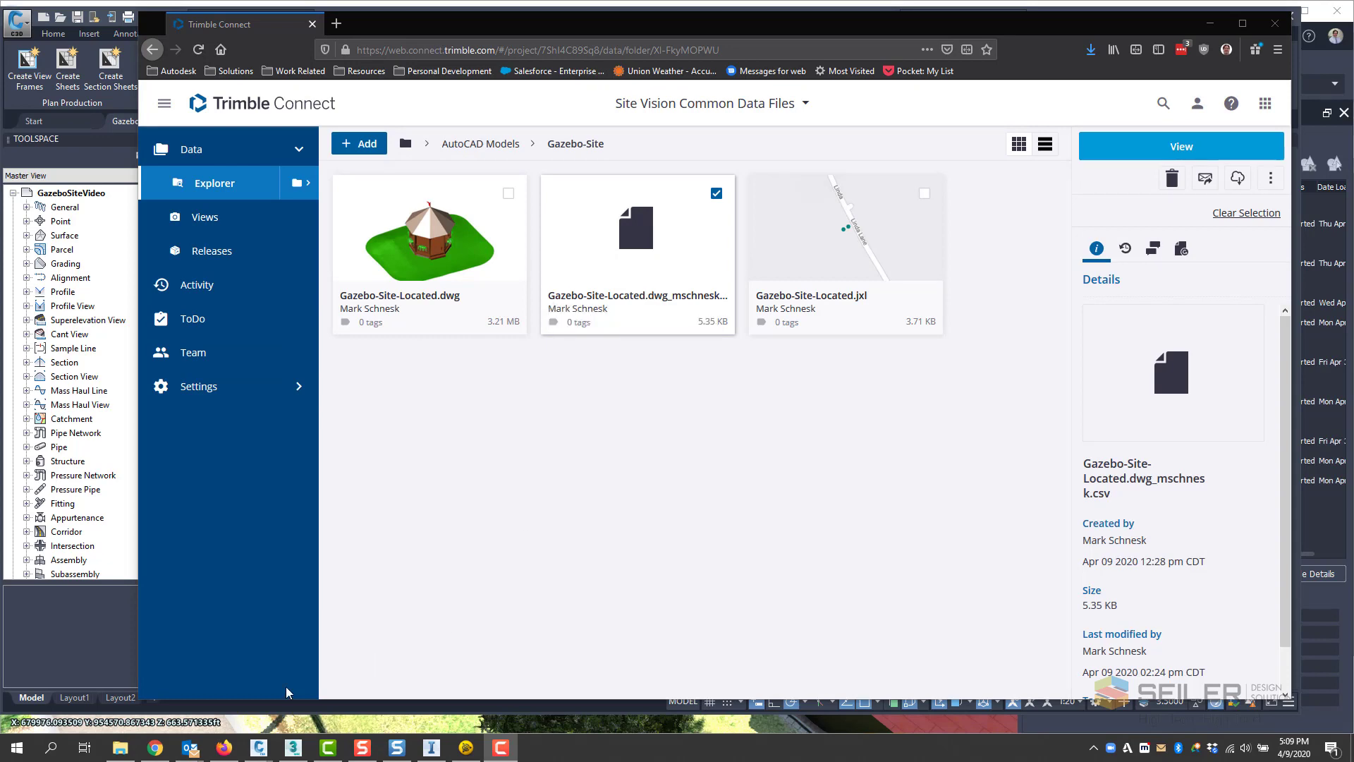
Step: Open the Gazebo-Site-Located measurement CSV from the Gazebo Sitevision folder in Excel and widen the Measurement_Date column
click(120, 748)
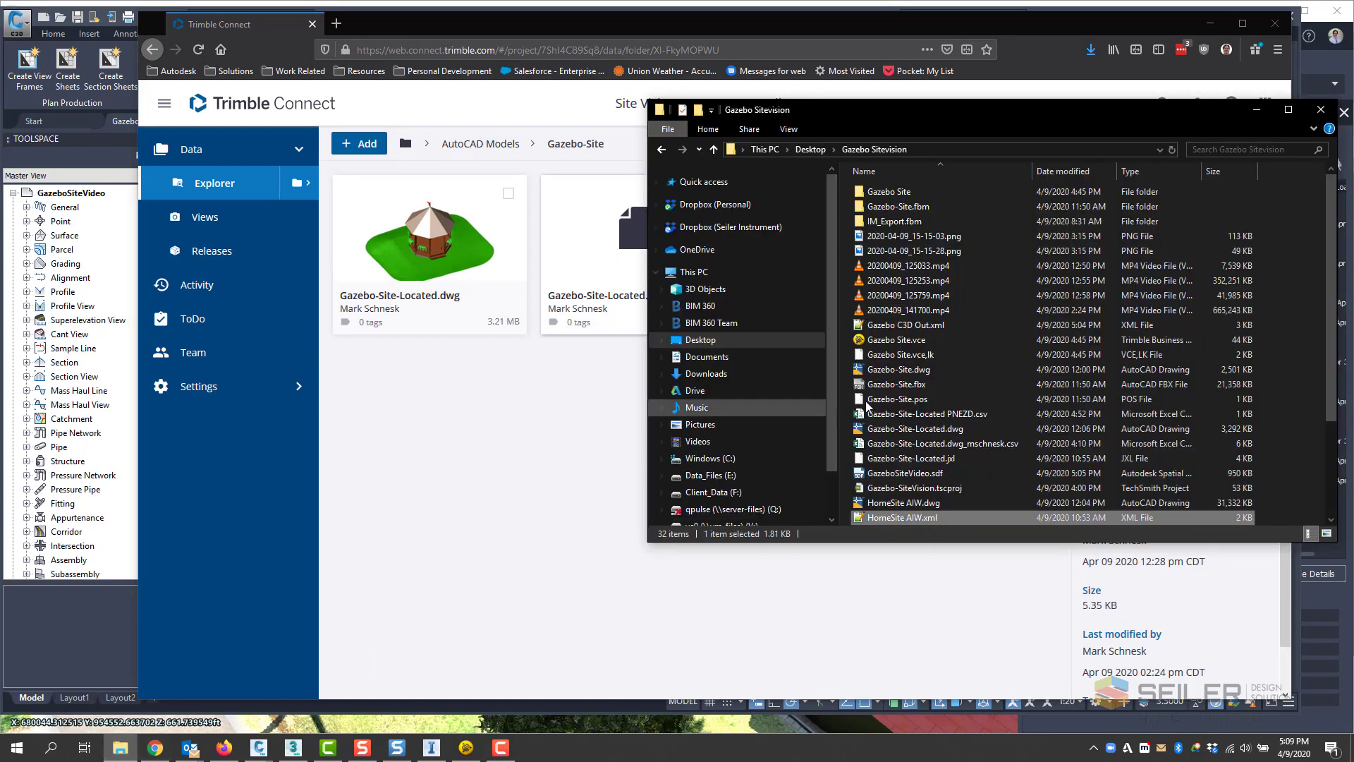
click(911, 384)
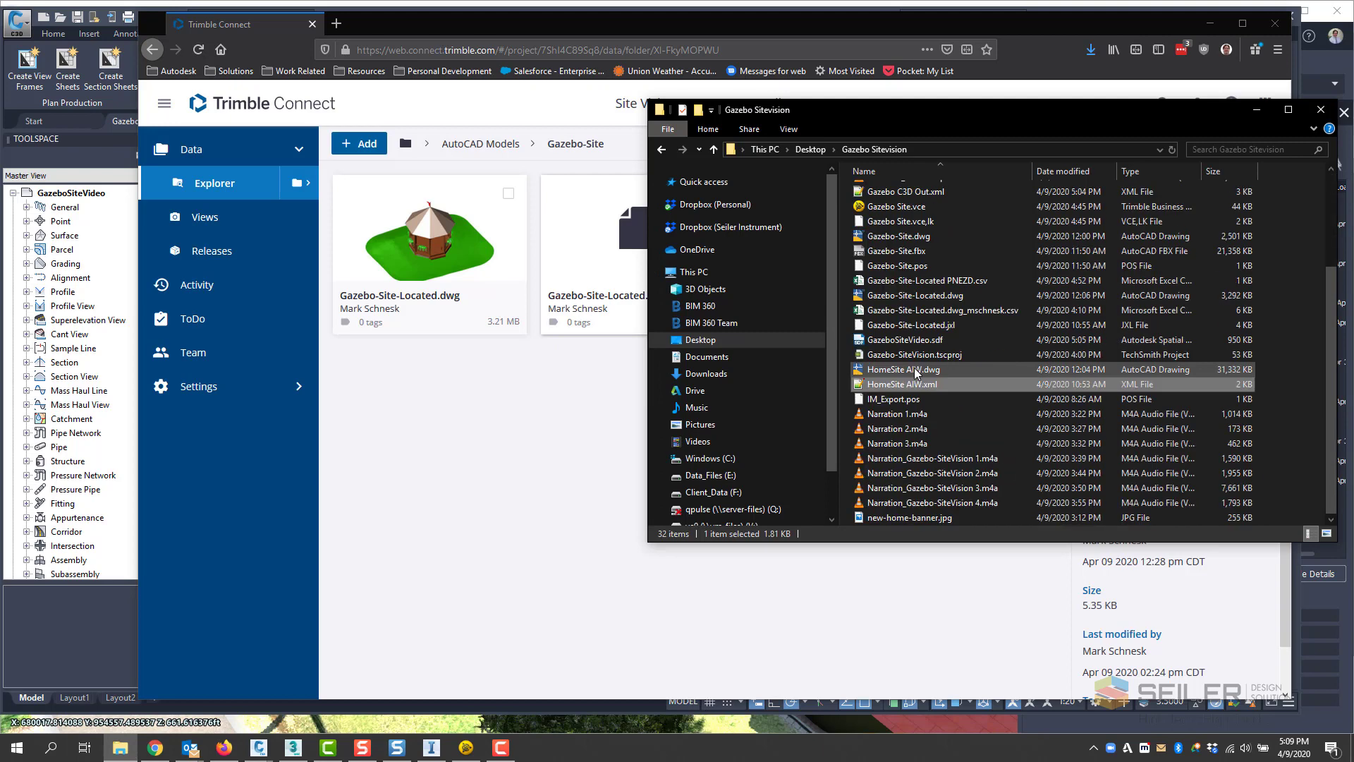
click(928, 312)
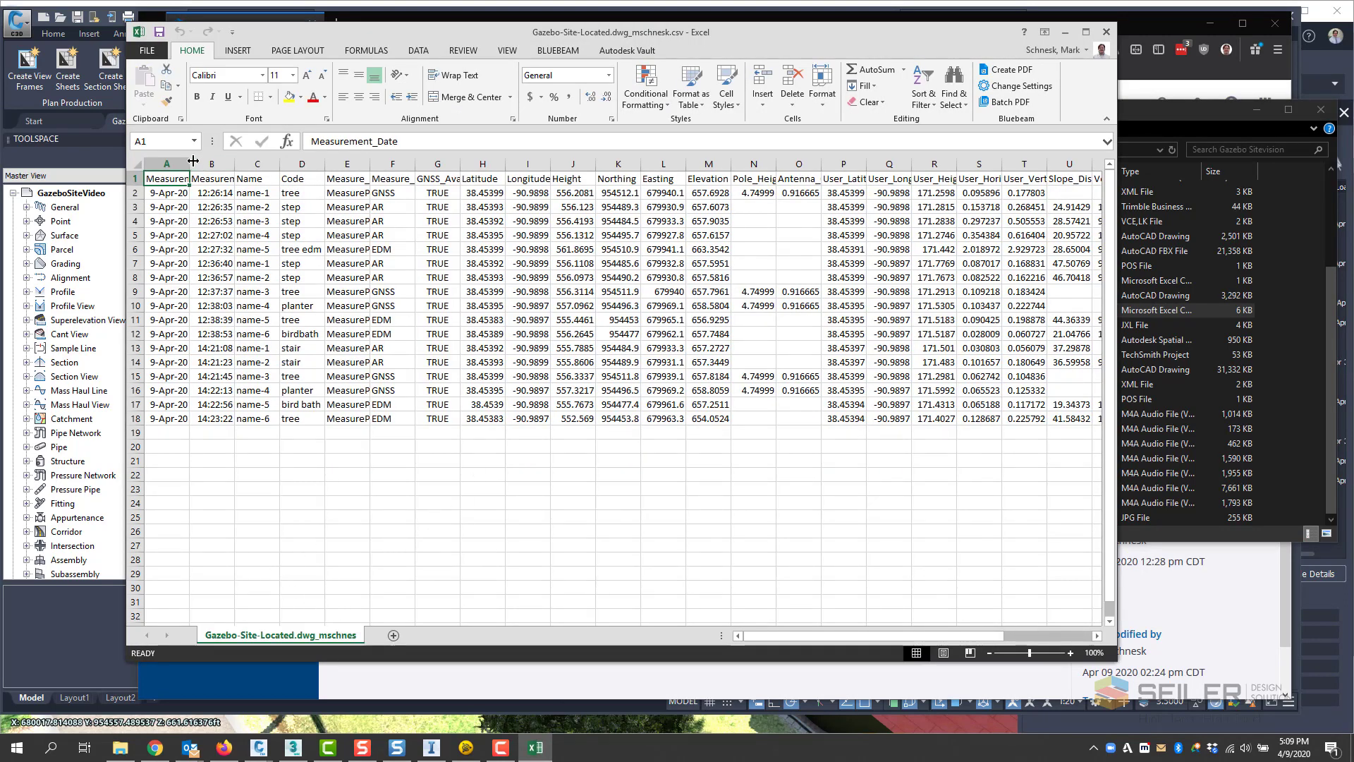
drag(189, 164, 222, 164)
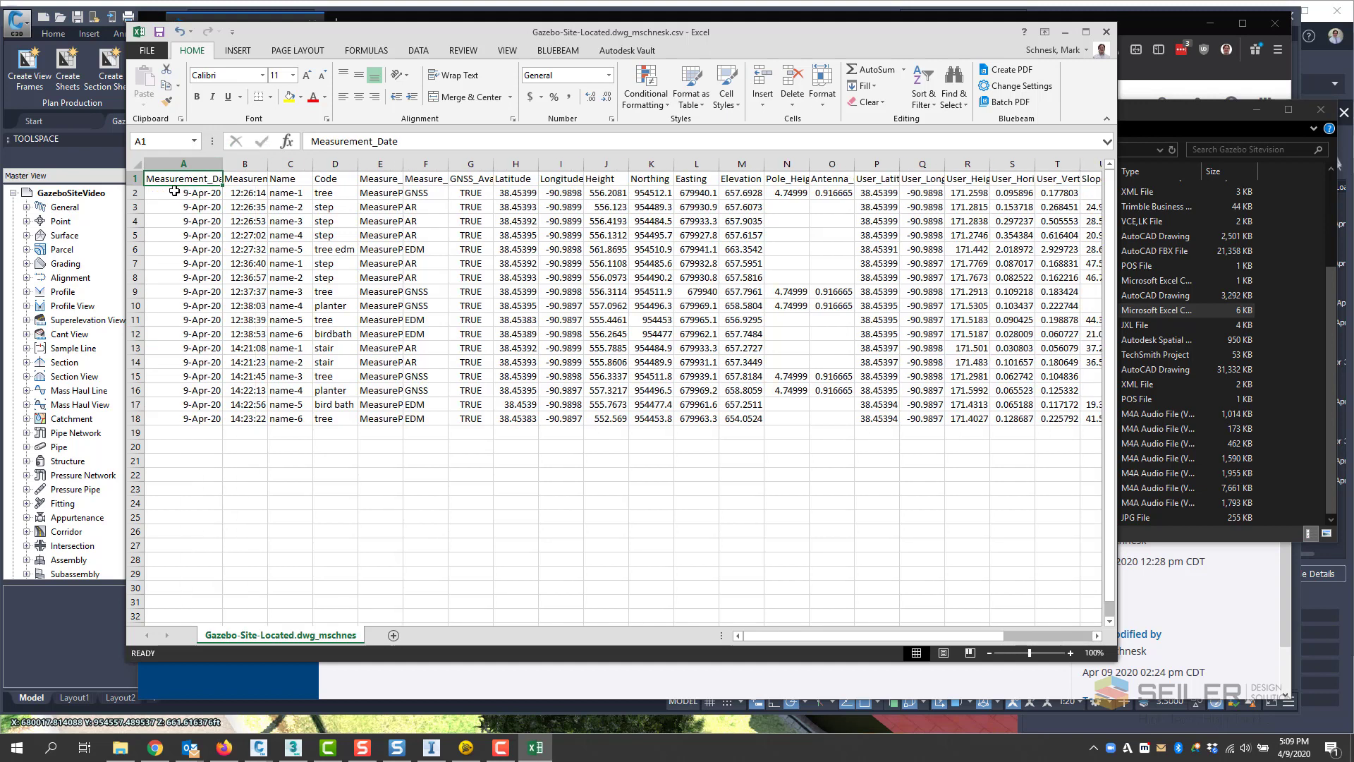
Step: Delete the earlier measurement records in rows 2 to 12 and widen the spreadsheet window to show more columns
click(133, 192)
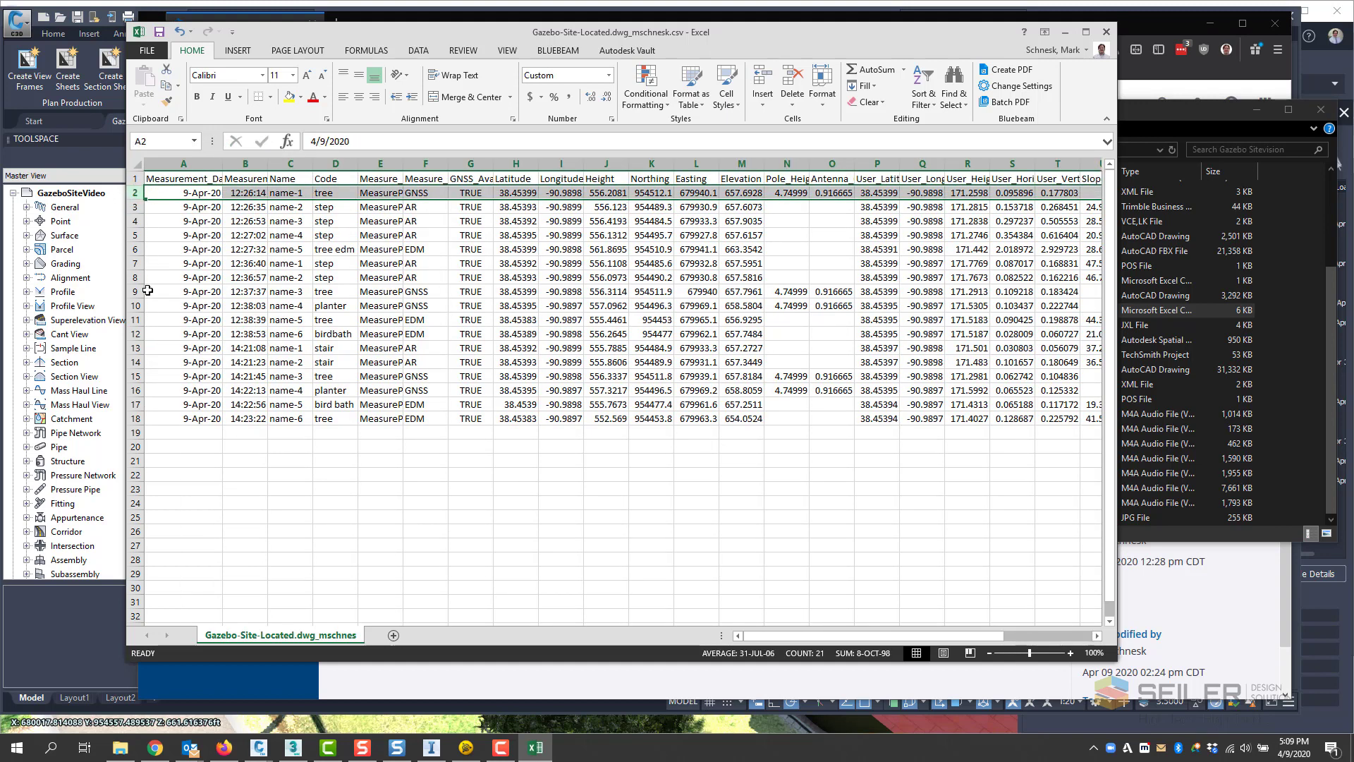
shift+click(133, 333)
right_click(134, 334)
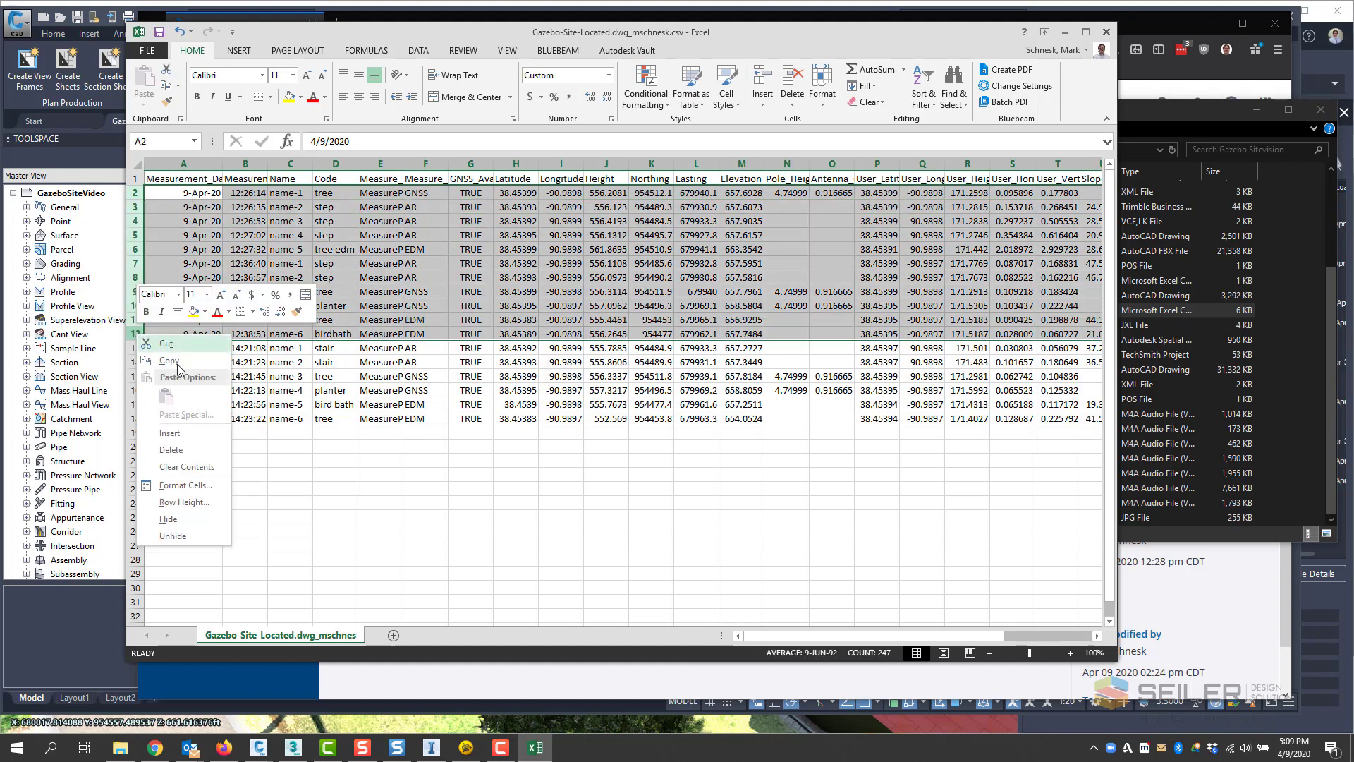
click(186, 452)
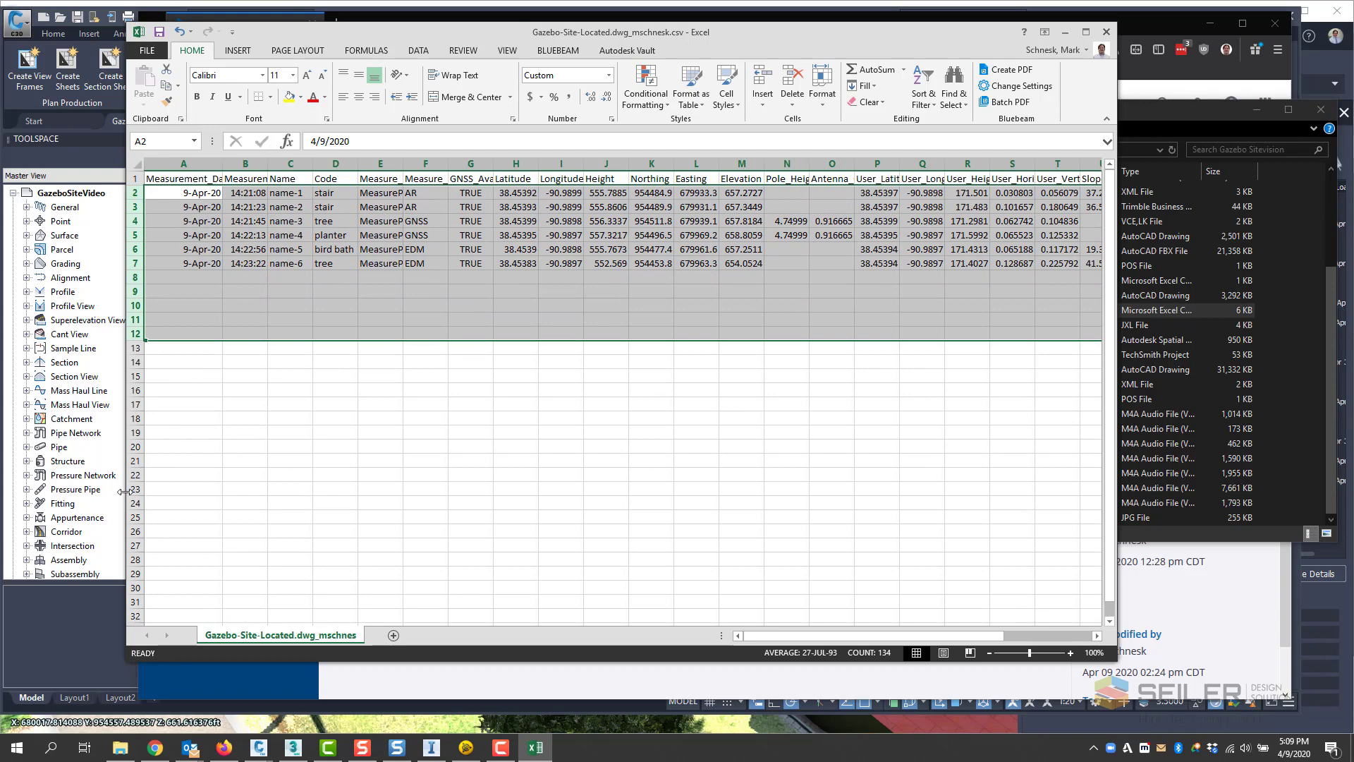
drag(124, 492, 28, 492)
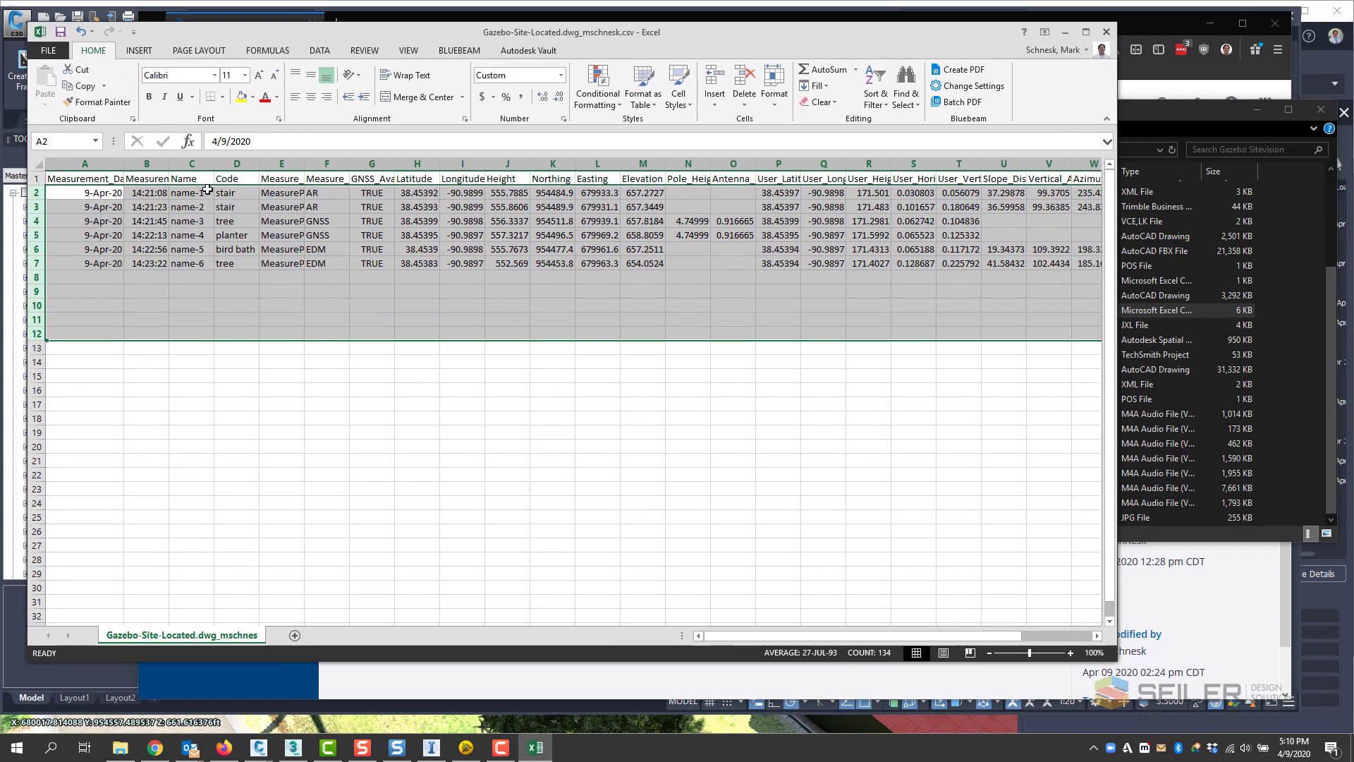
Step: Examine the codes, measurement methods, northing, easting and elevation values, and the remaining columns of the six measured points
click(241, 190)
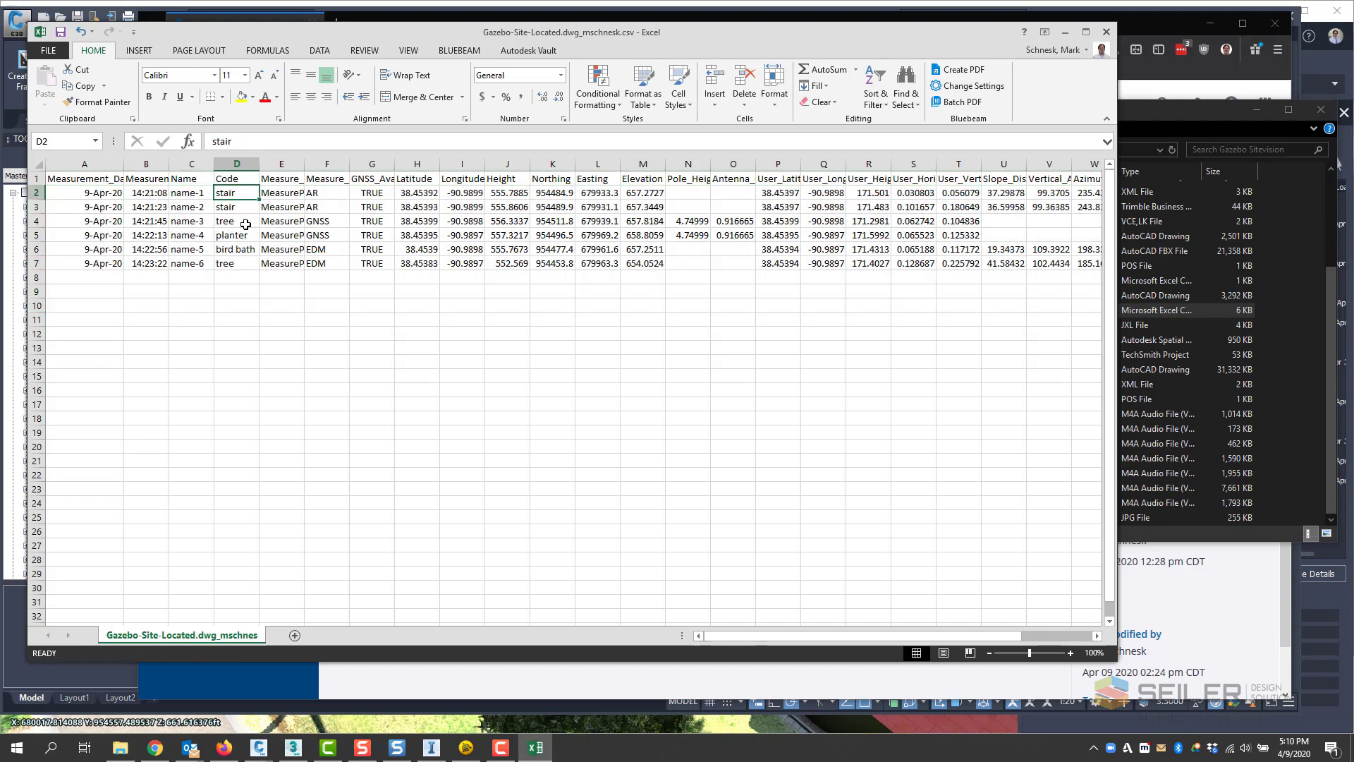
click(247, 221)
click(254, 249)
click(325, 194)
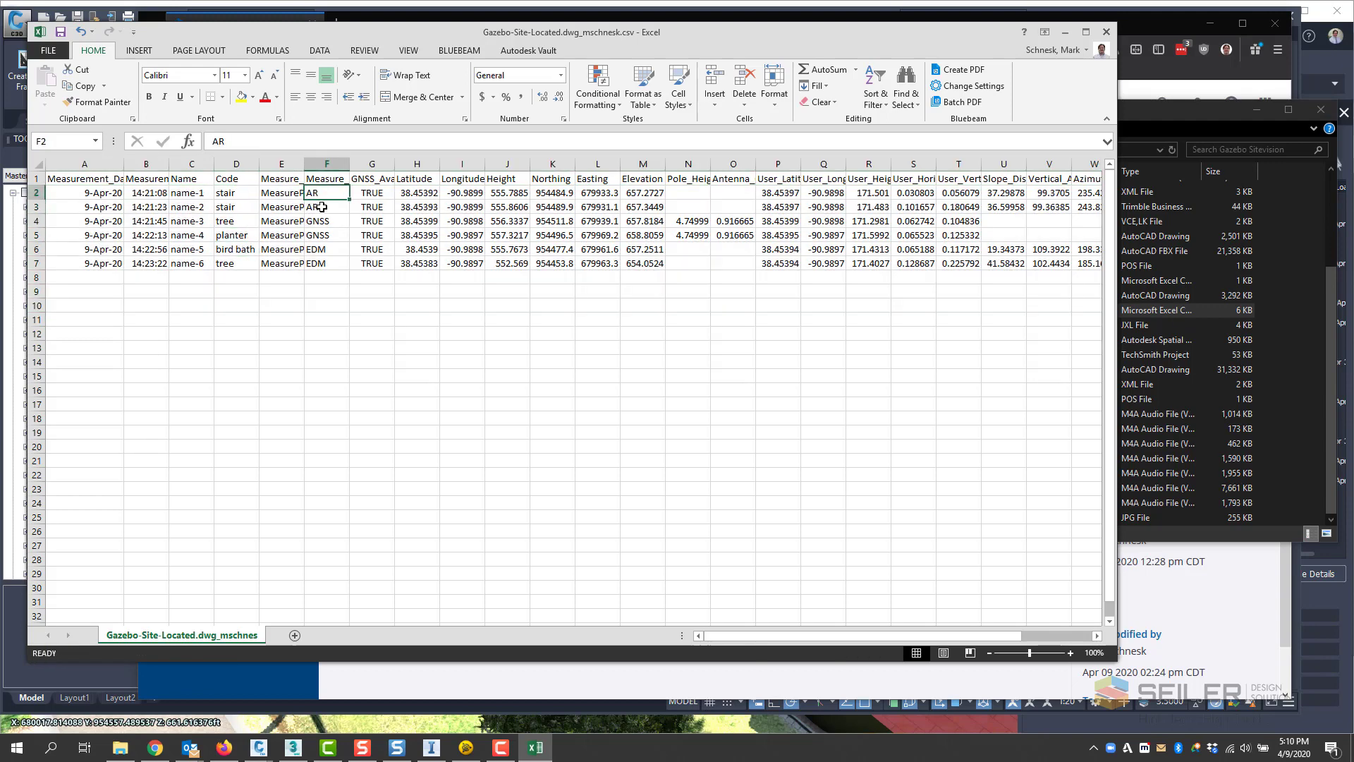
click(324, 206)
click(333, 221)
click(333, 235)
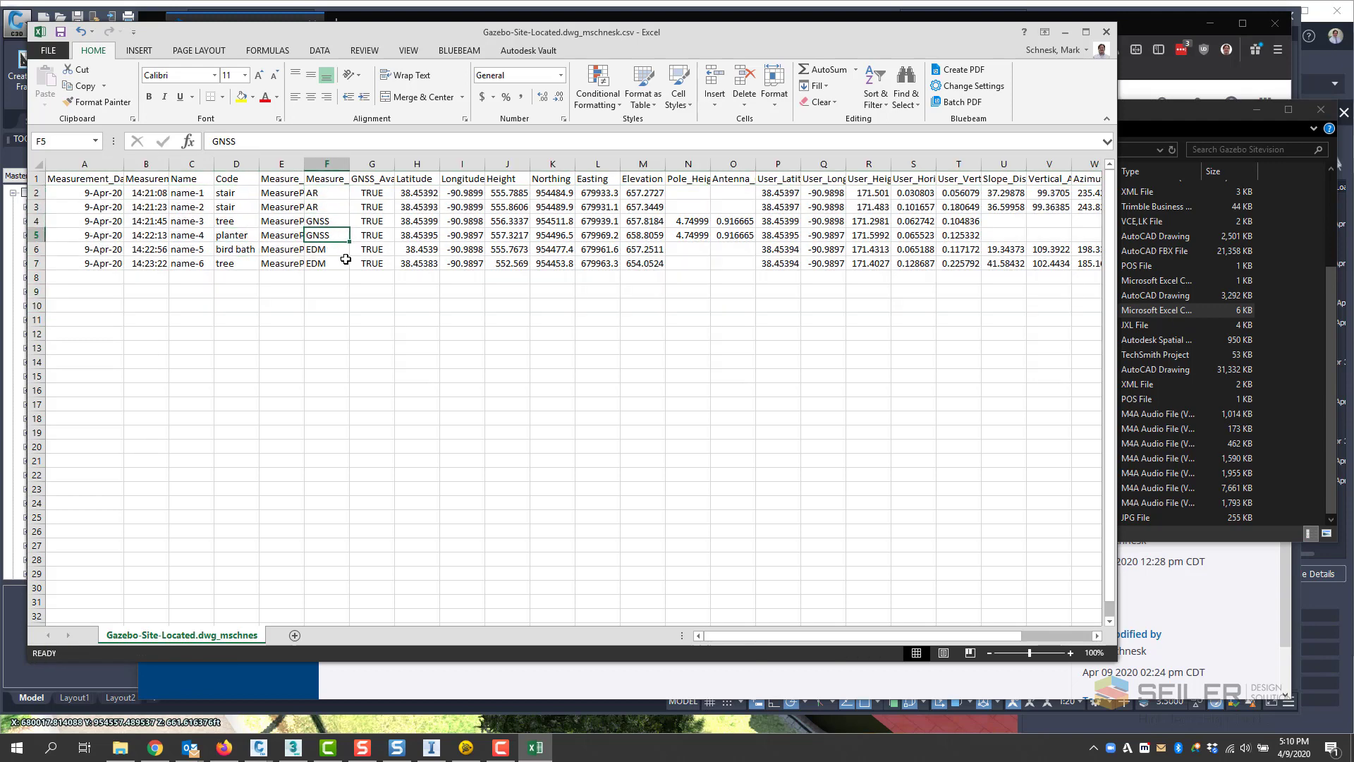
click(343, 253)
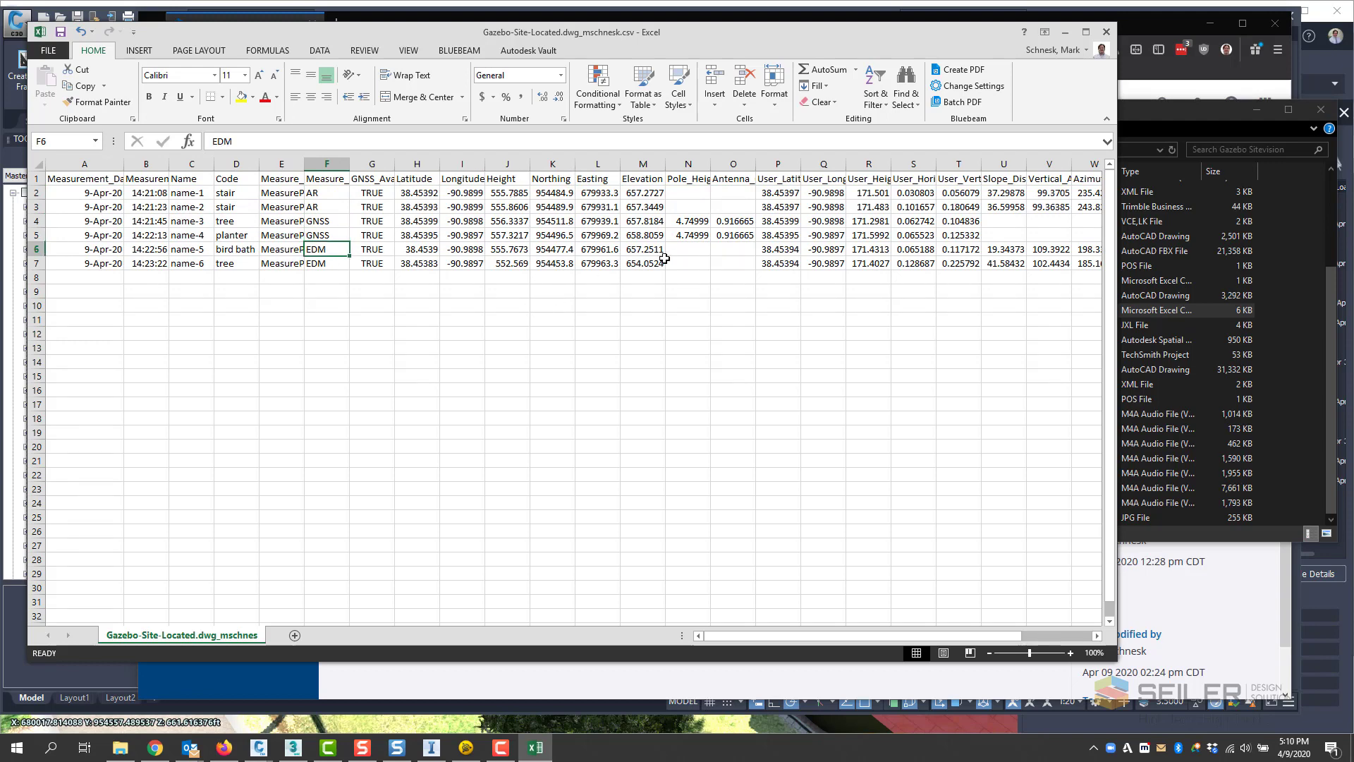
click(566, 196)
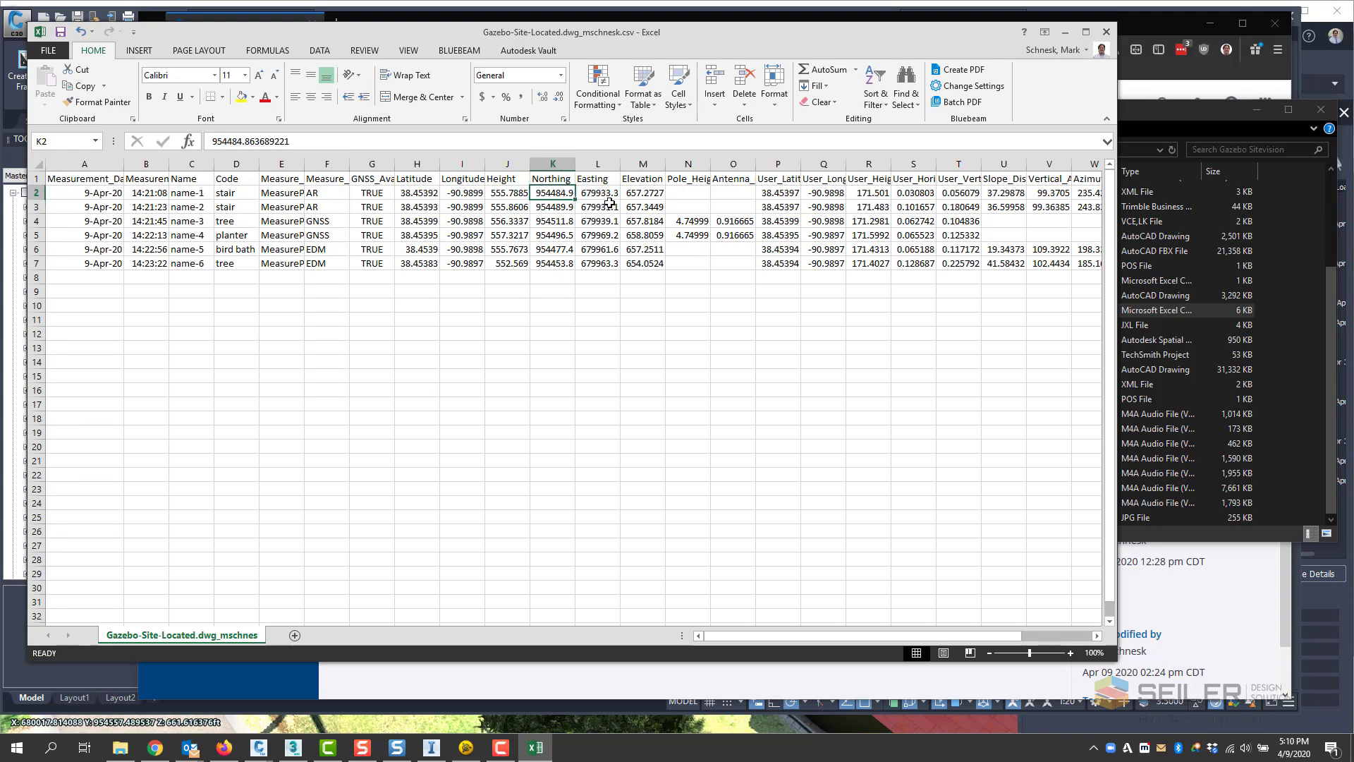
click(608, 206)
click(643, 207)
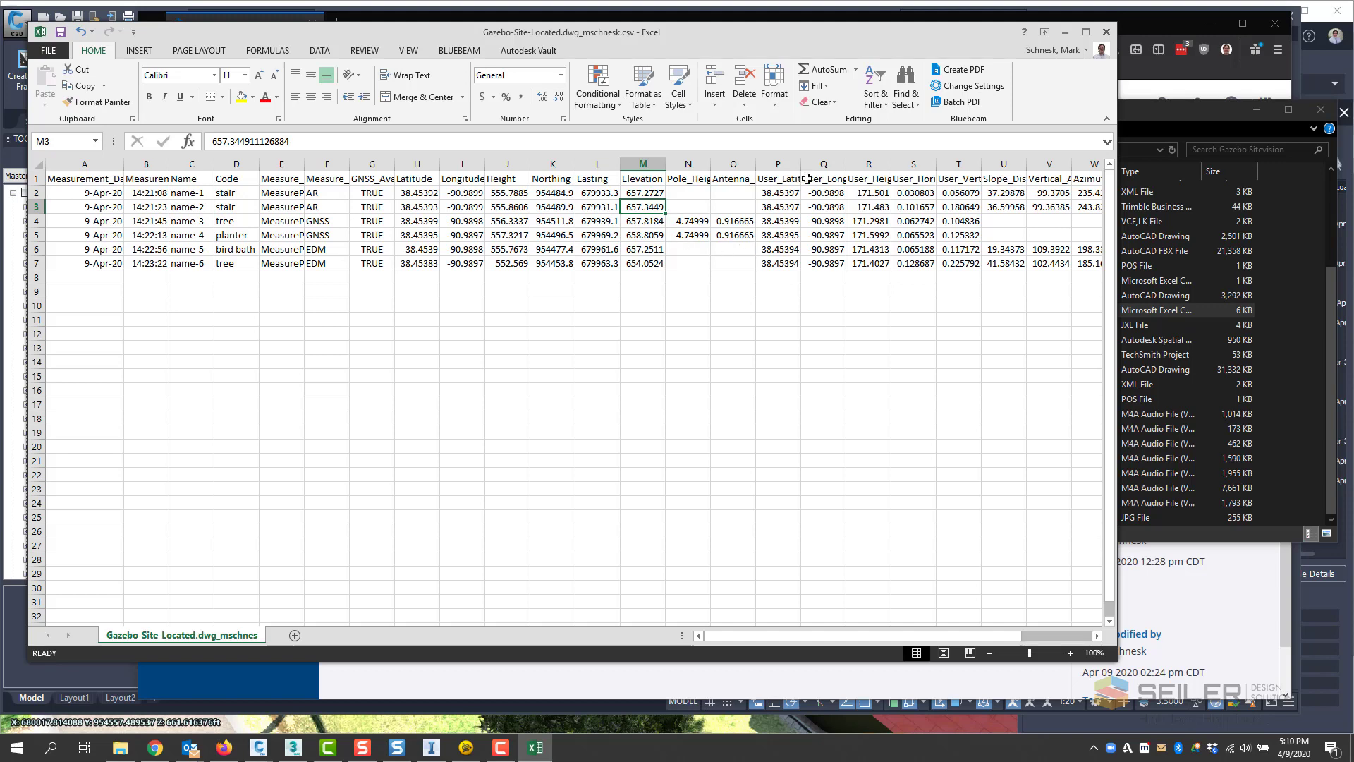
drag(707, 635, 831, 633)
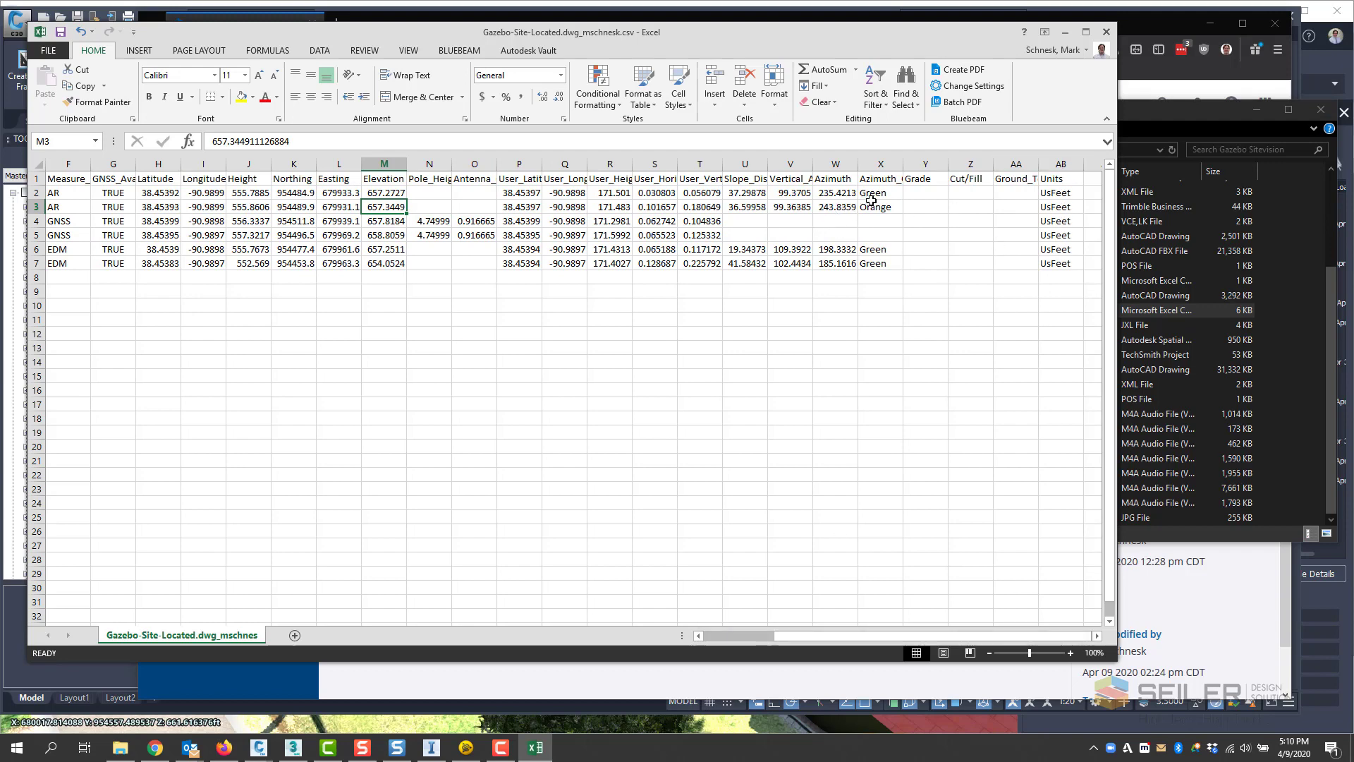
drag(849, 637, 721, 620)
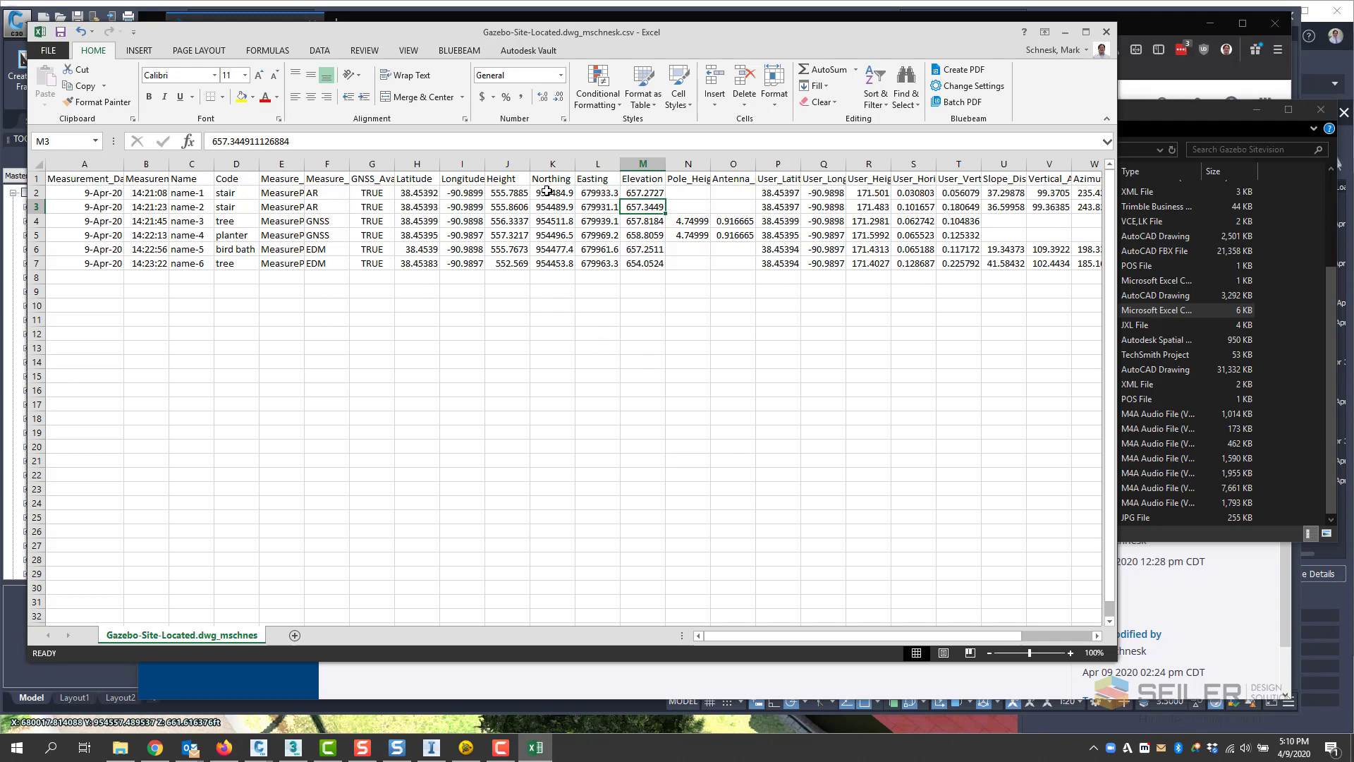
Step: Copy the northing, easting and elevation values of the six points into a new sheet, starting at cell B1
drag(543, 189, 642, 263)
right_click(641, 264)
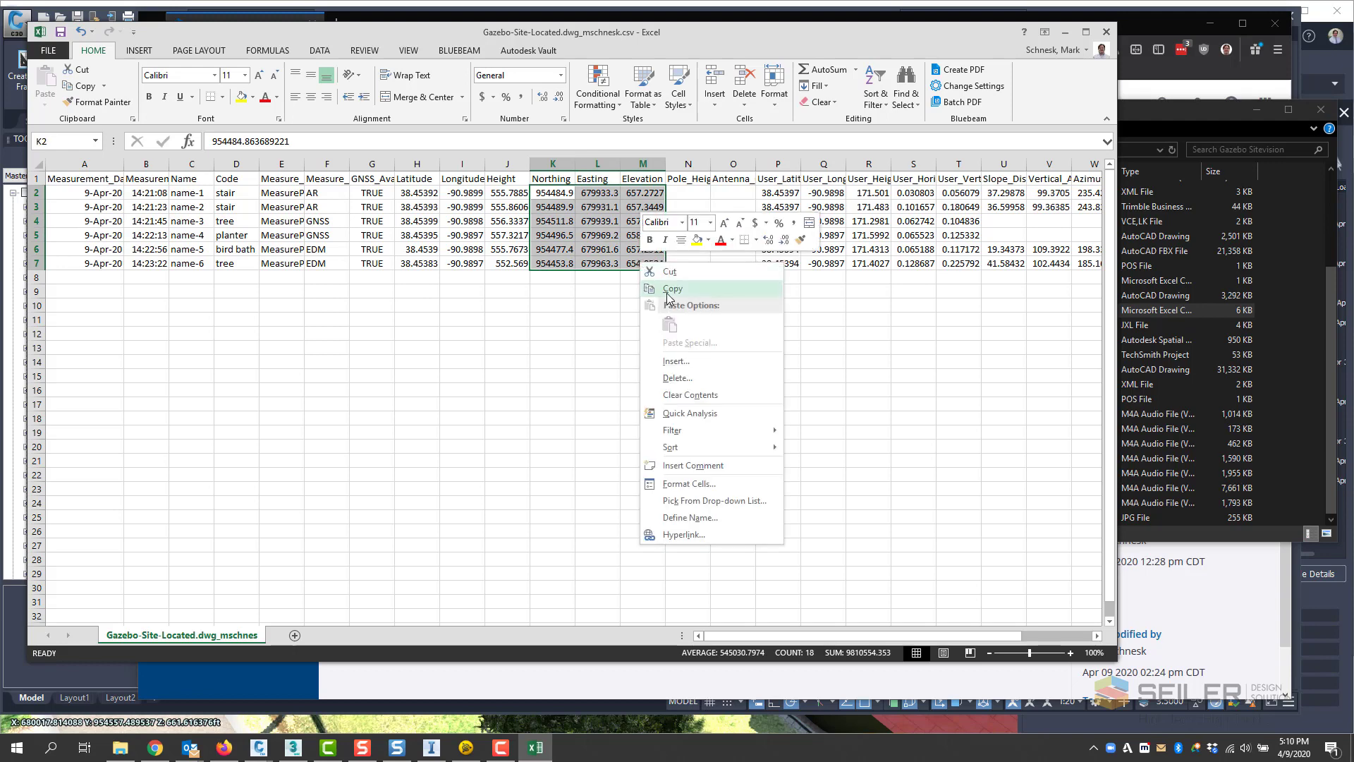
click(671, 289)
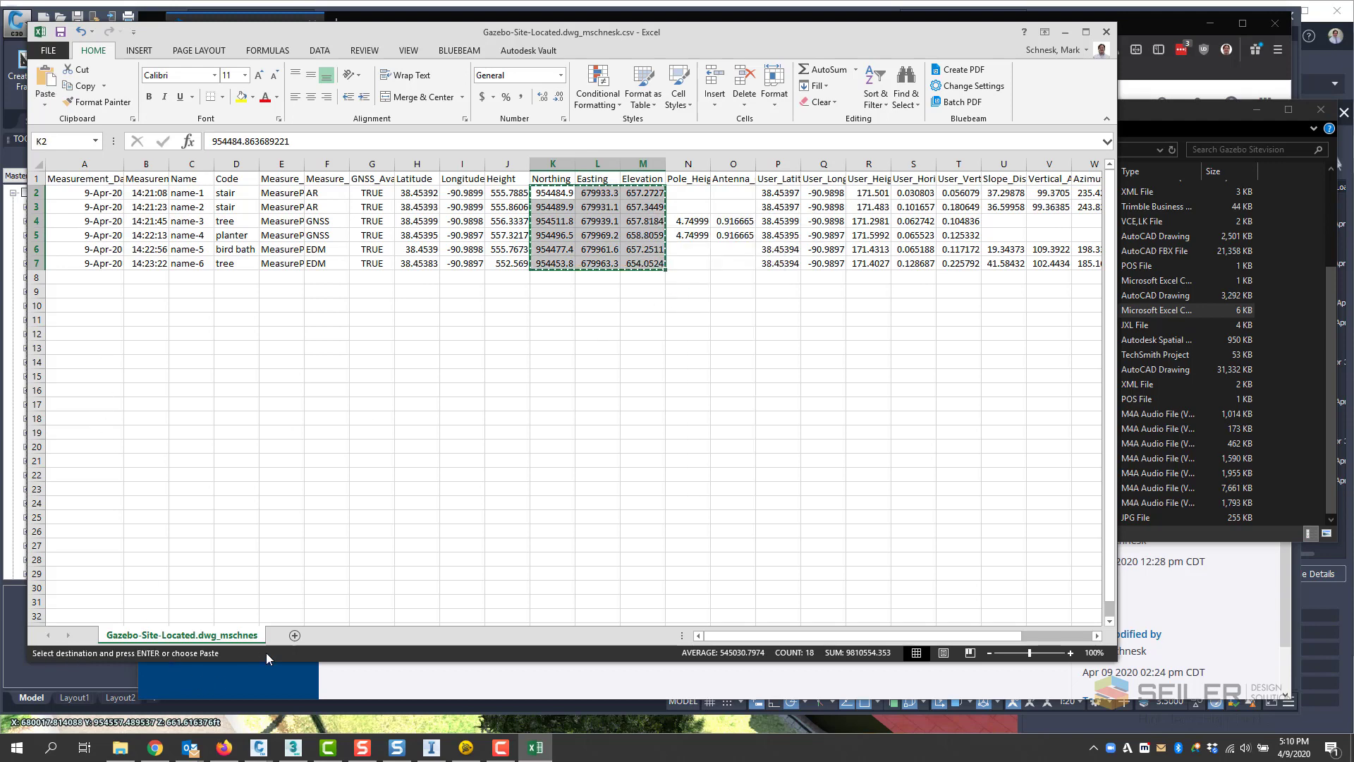
click(294, 636)
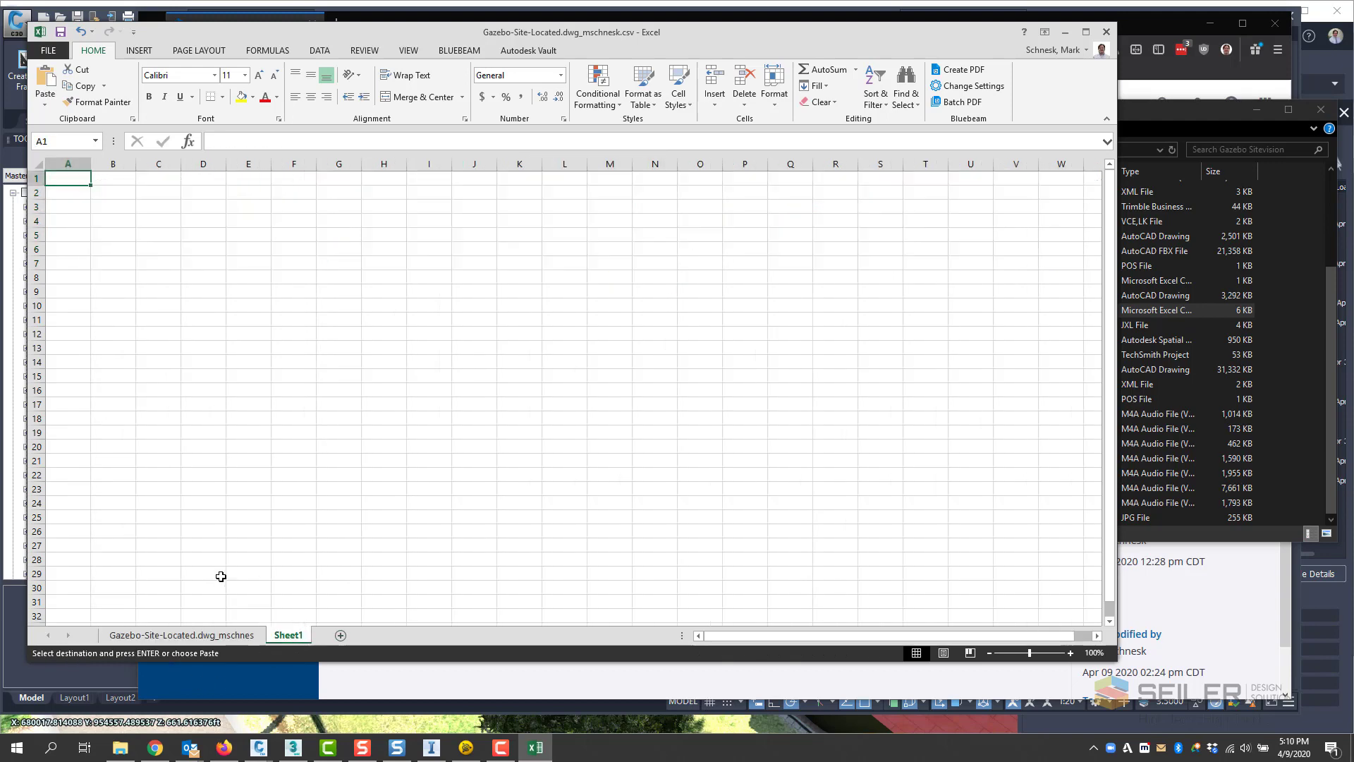
right_click(114, 181)
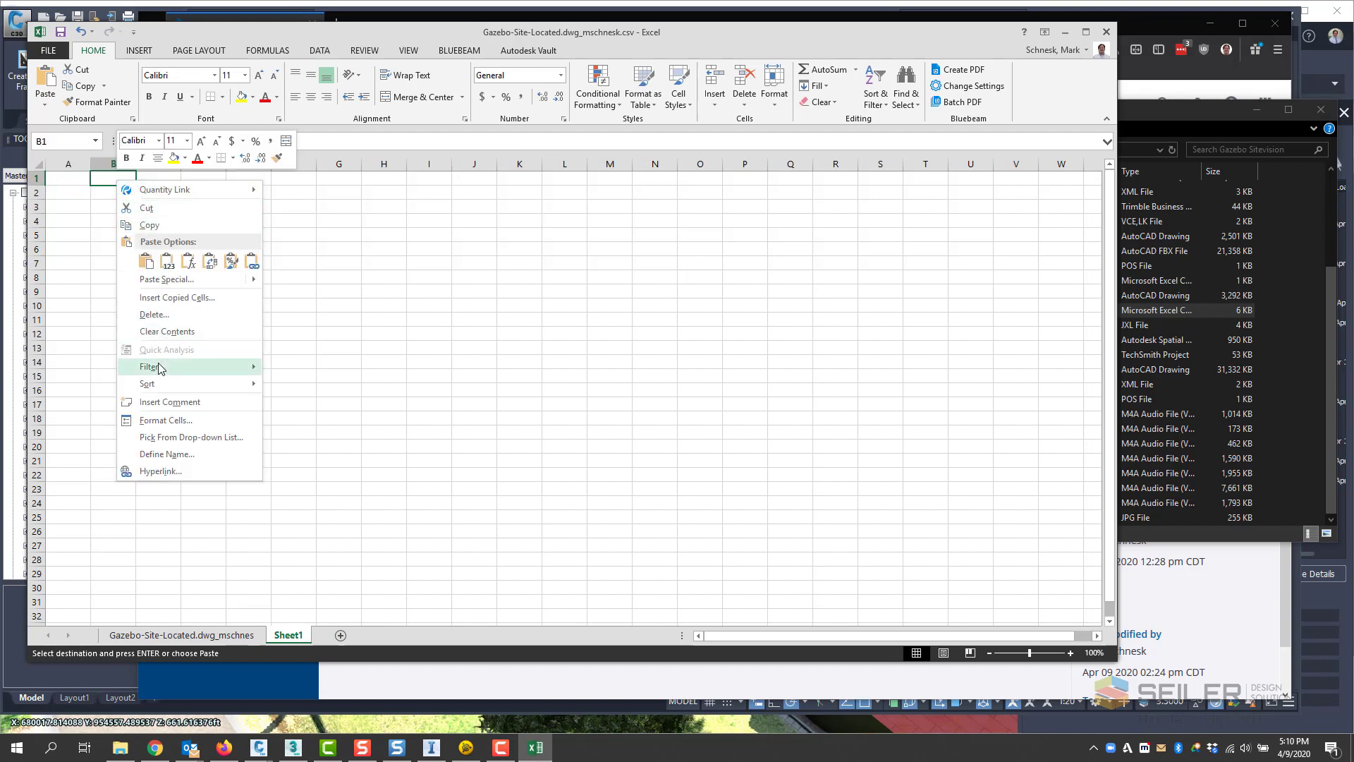
click(146, 262)
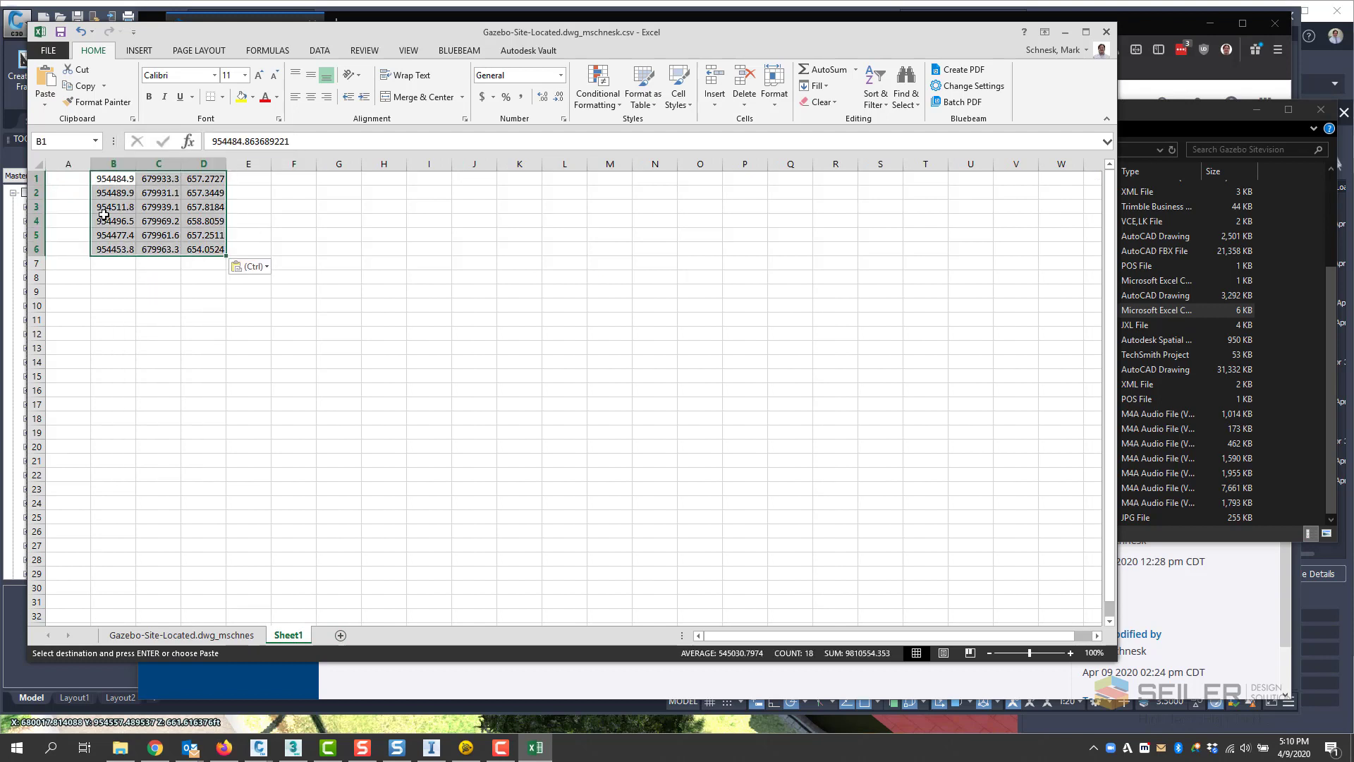
Step: Number the points 1 to 6 in column A beside the pasted coordinates
click(76, 179)
text(1)
key(Return)
text(2)
key(Return)
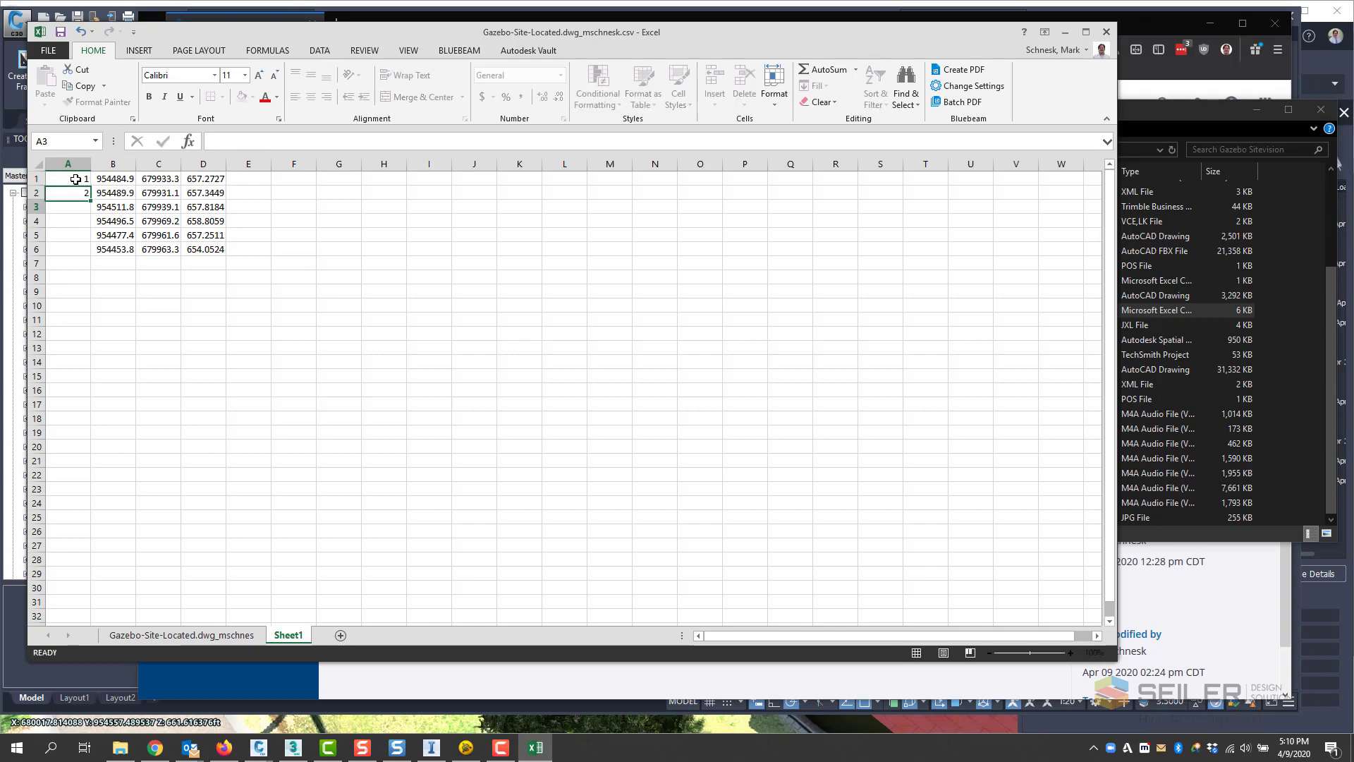
text(3)
key(Return)
text(4)
key(Return)
text(5)
key(Return)
text(6)
key(Return)
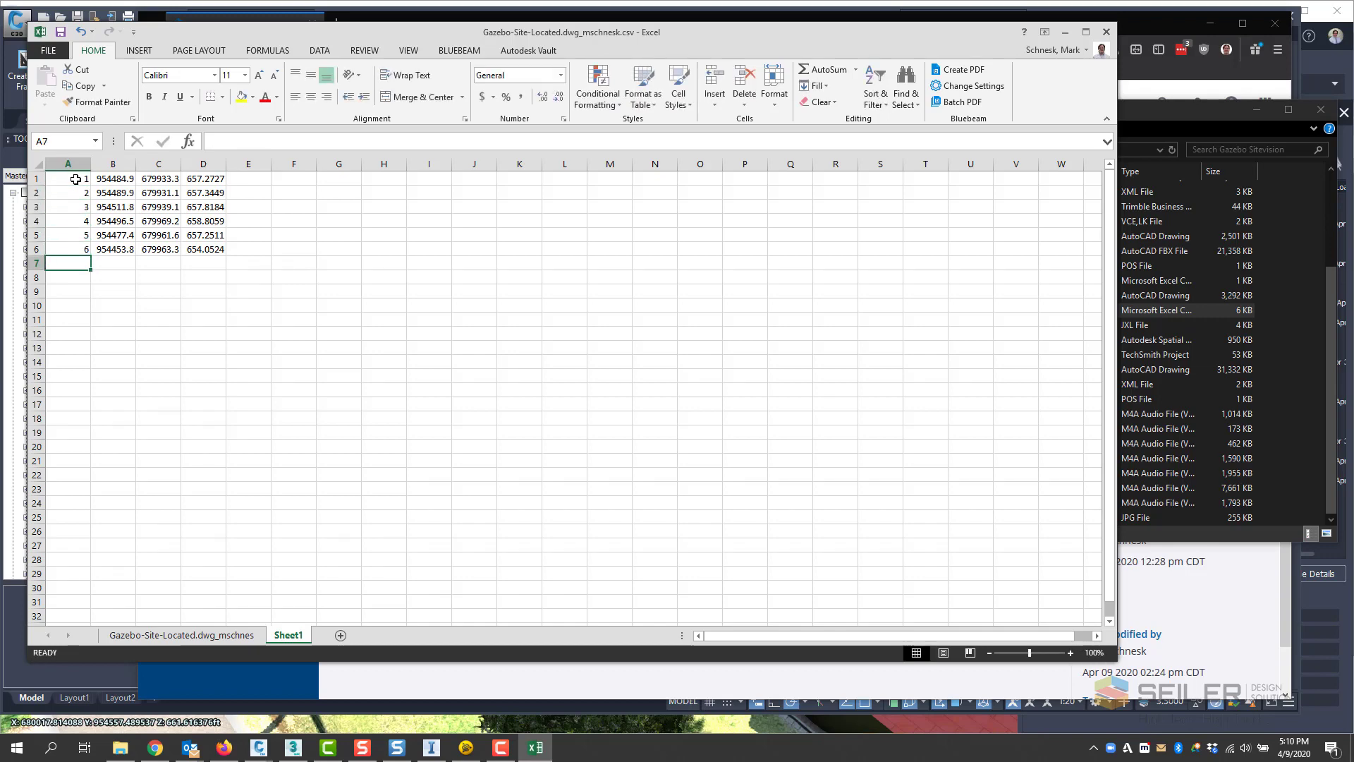
Step: Copy the six point codes from the measurement sheet into column E of Sheet1, starting at cell E1
click(220, 635)
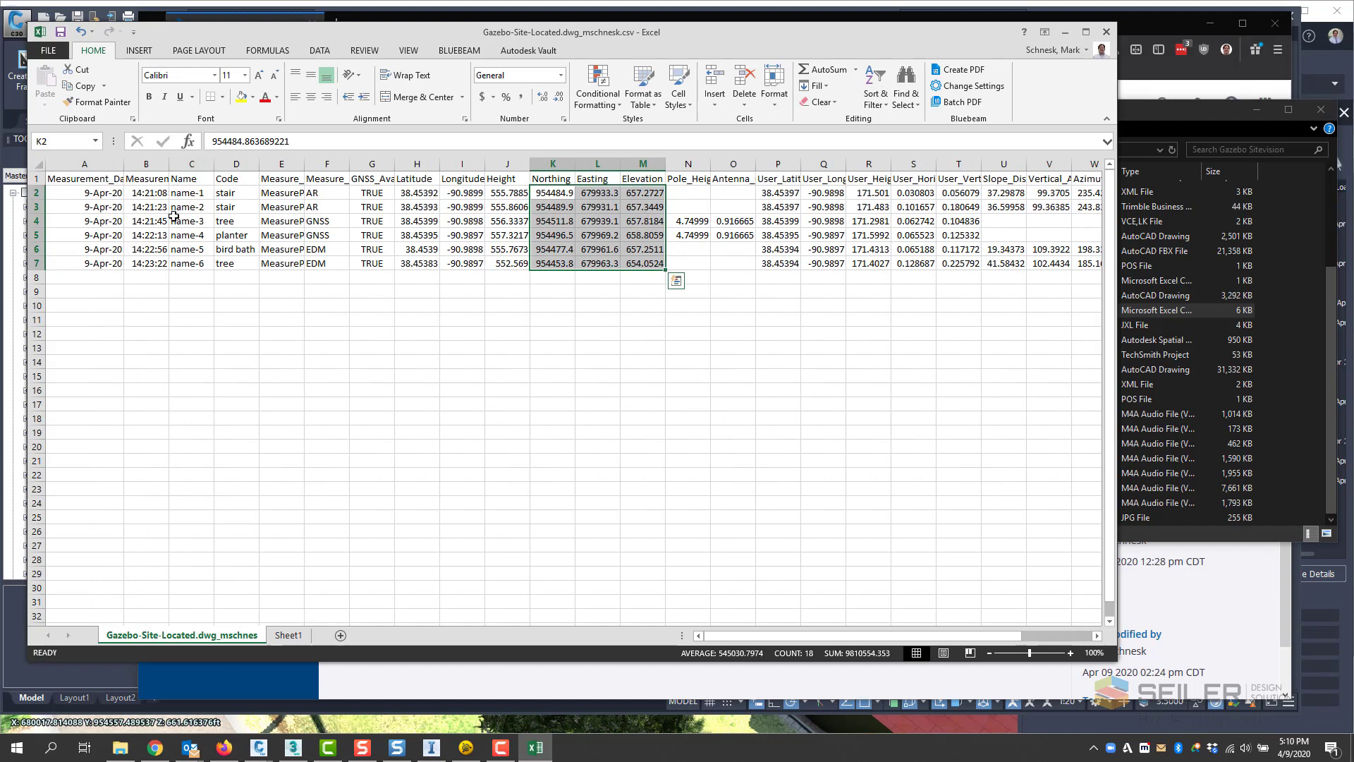
drag(227, 189, 230, 262)
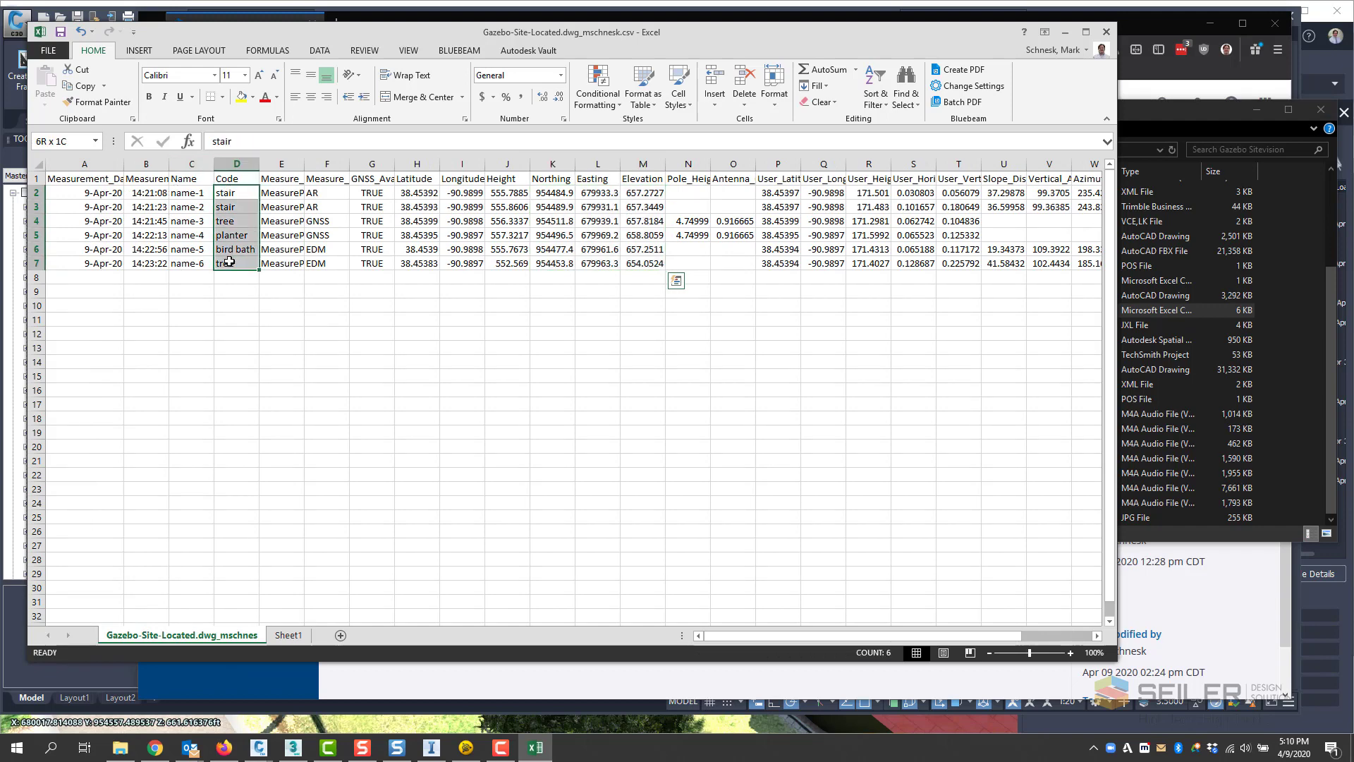
right_click(230, 261)
click(262, 287)
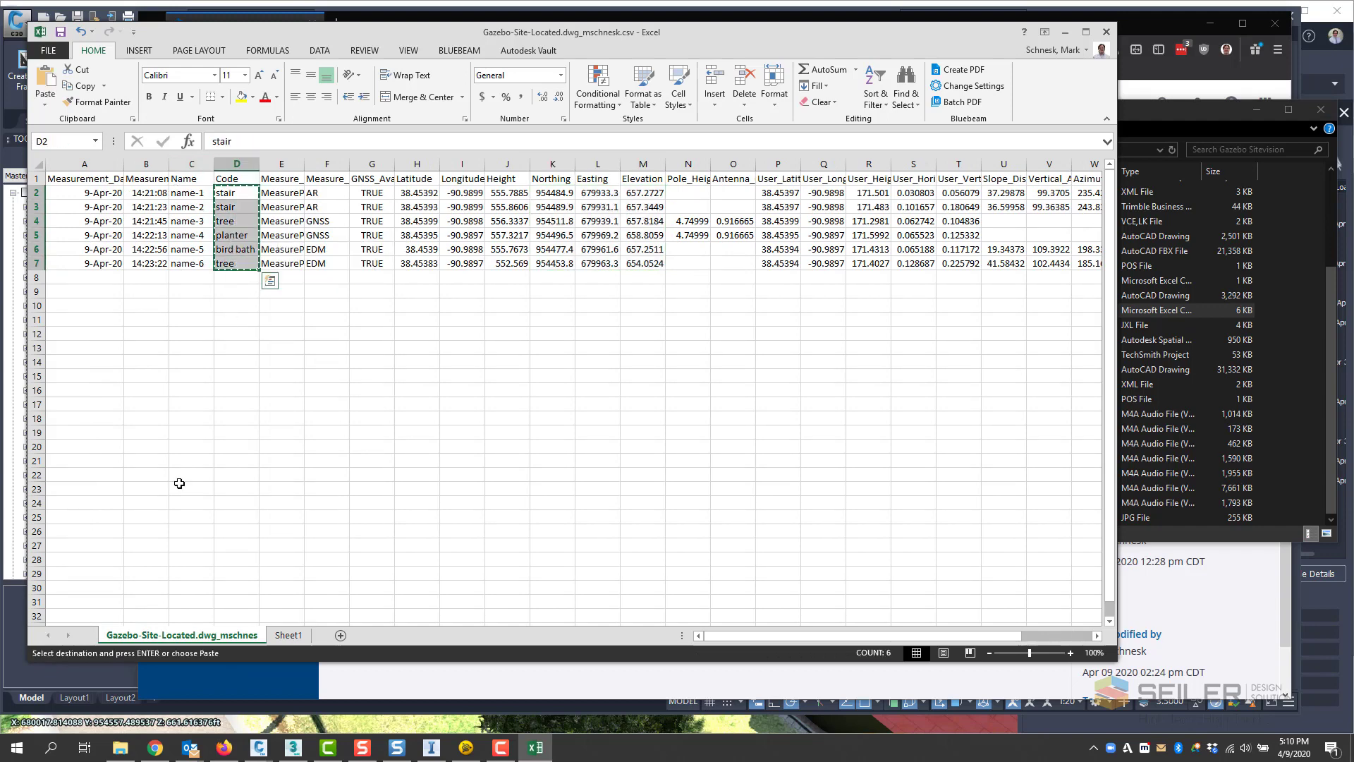
click(288, 635)
right_click(248, 178)
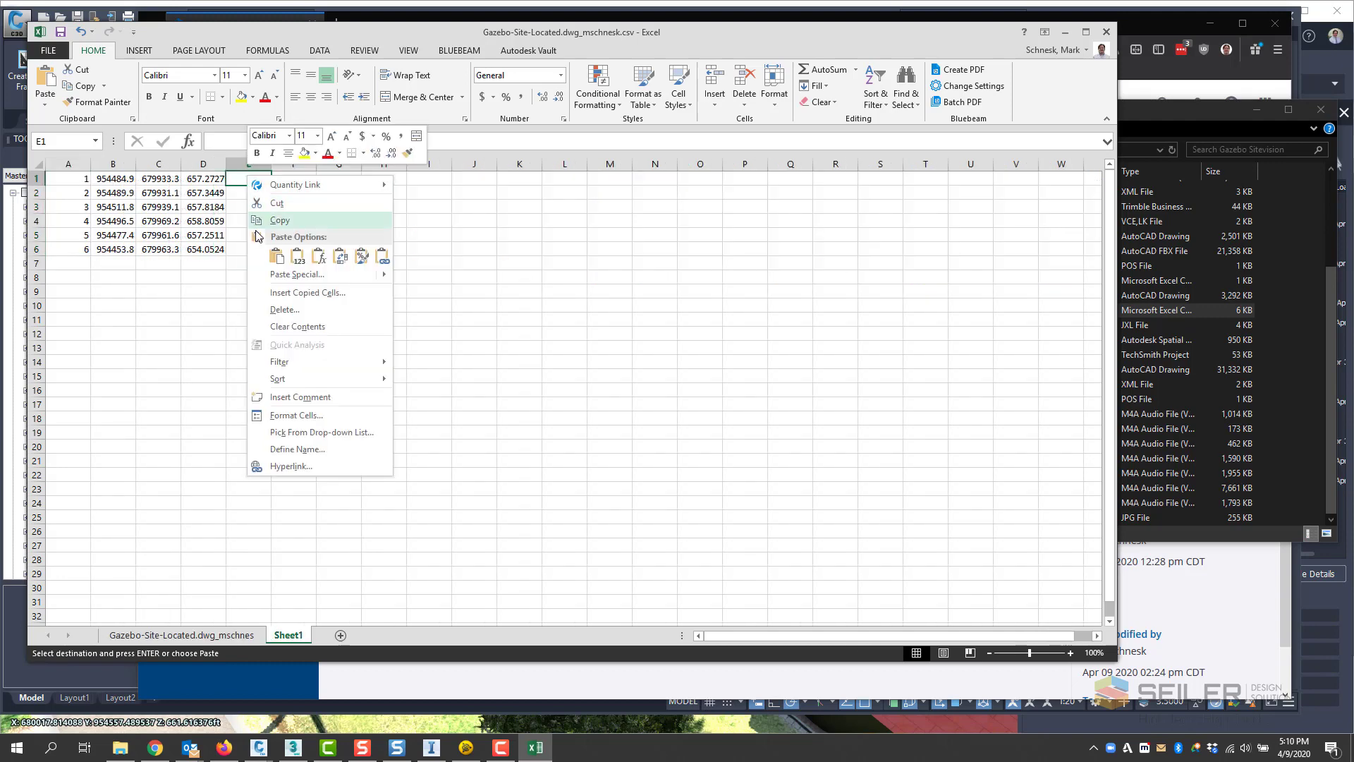
click(276, 256)
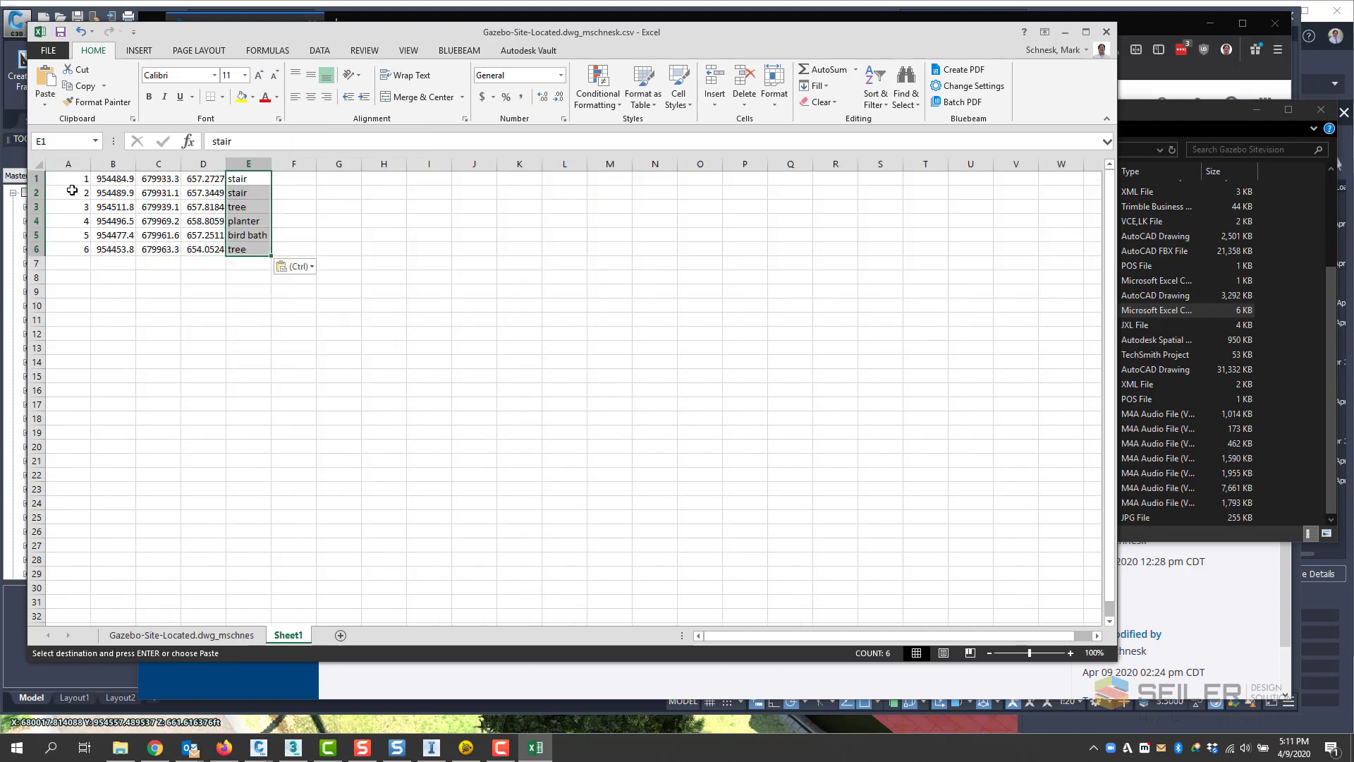
Step: Check the point number, northing, easting, elevation and code columns, and close the workbook without saving
click(69, 189)
click(113, 207)
click(159, 206)
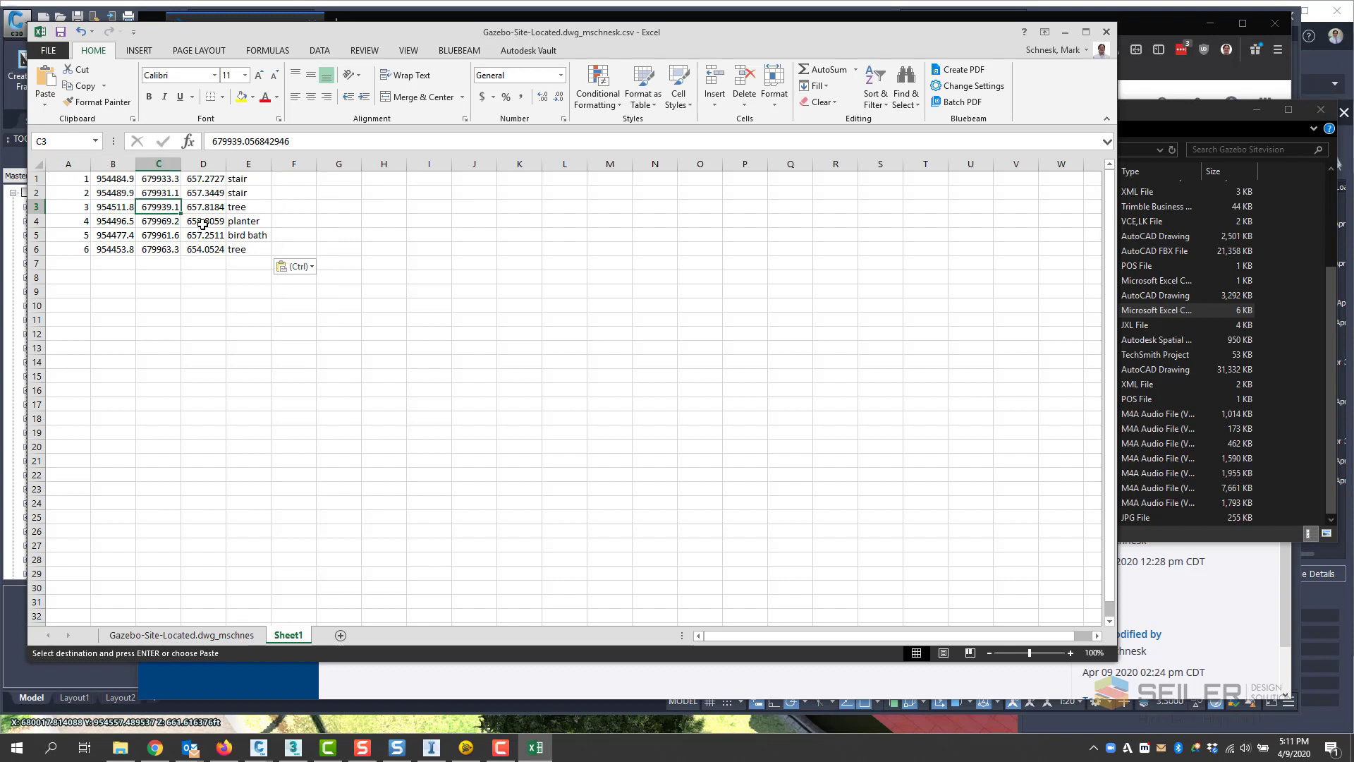
click(204, 221)
click(258, 188)
click(259, 220)
click(263, 249)
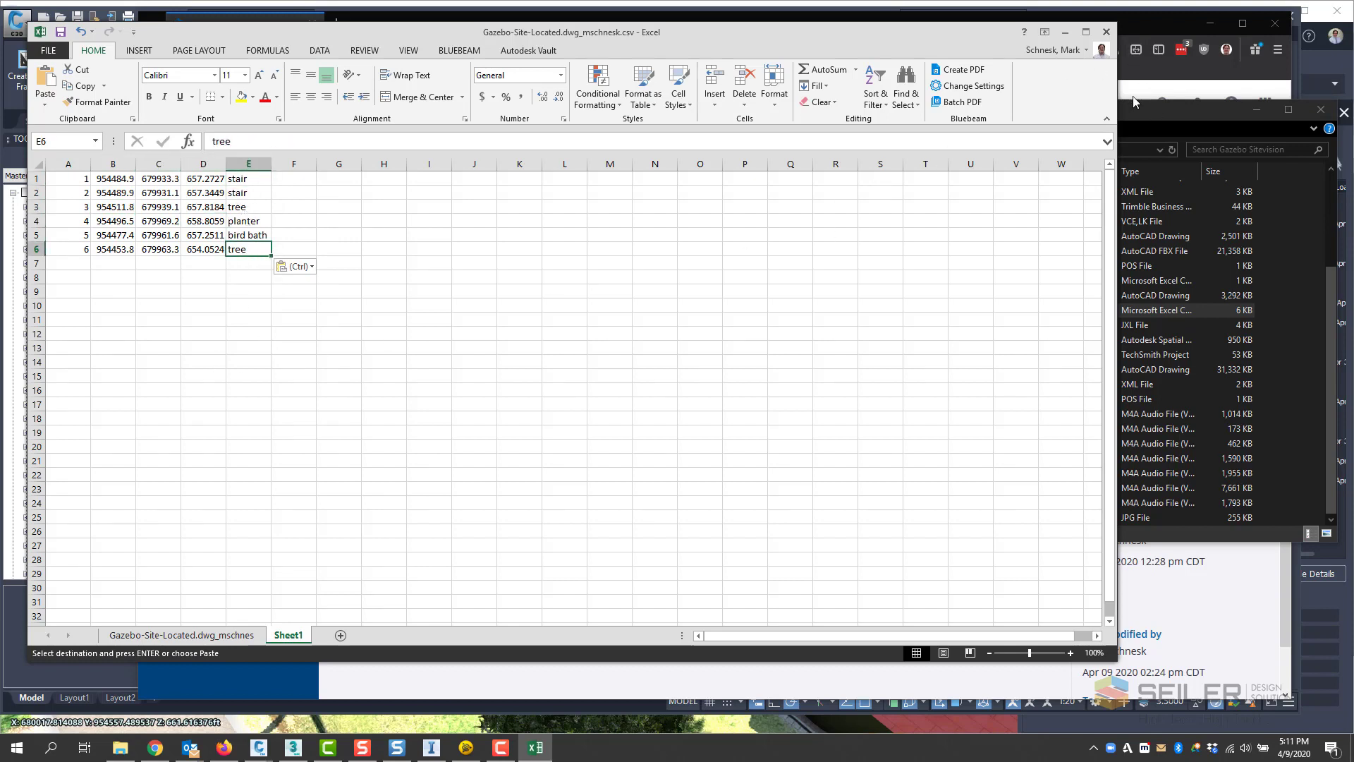
click(1106, 31)
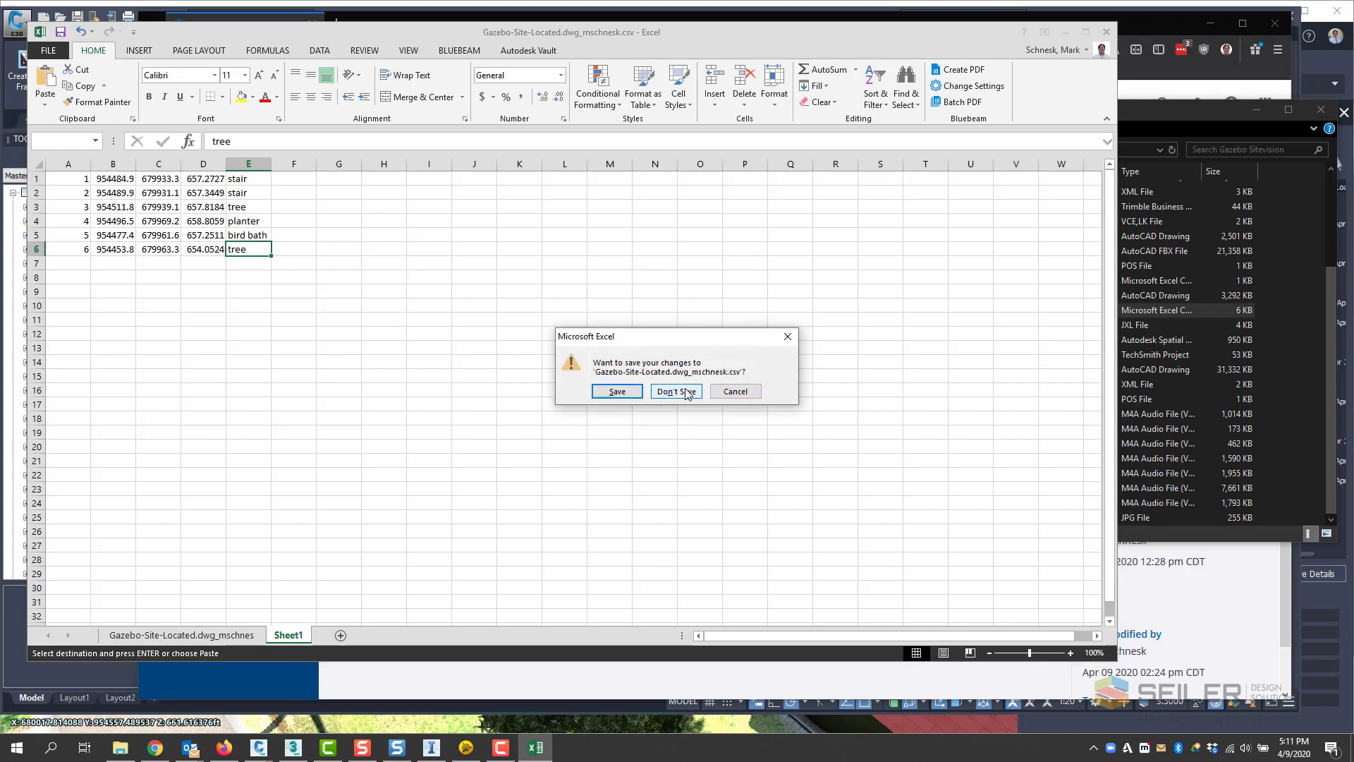
click(686, 391)
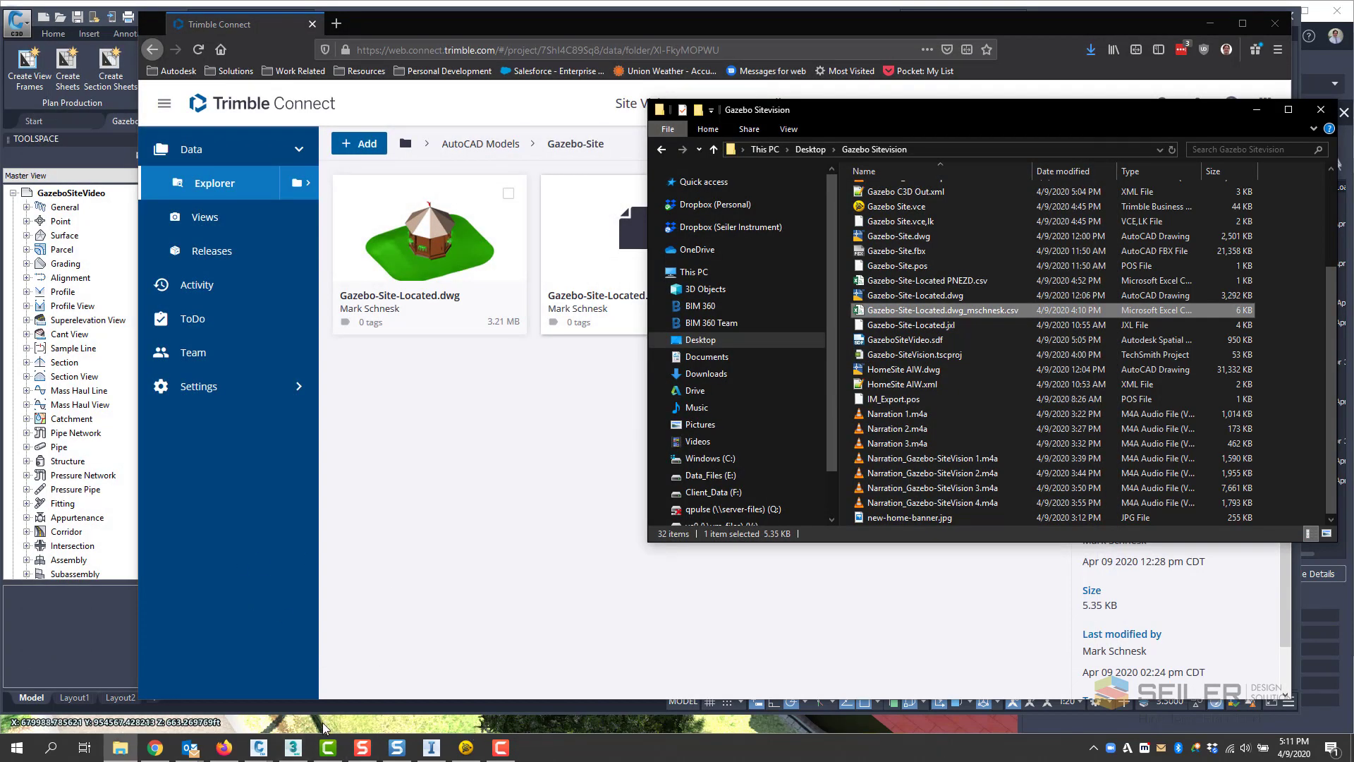
Step: In Civil 3D's GazeboSiteVideo drawing, import the points from Gazebo-Site-Located PNEZD.csv using the PNEZD (comma delimited) format
click(258, 747)
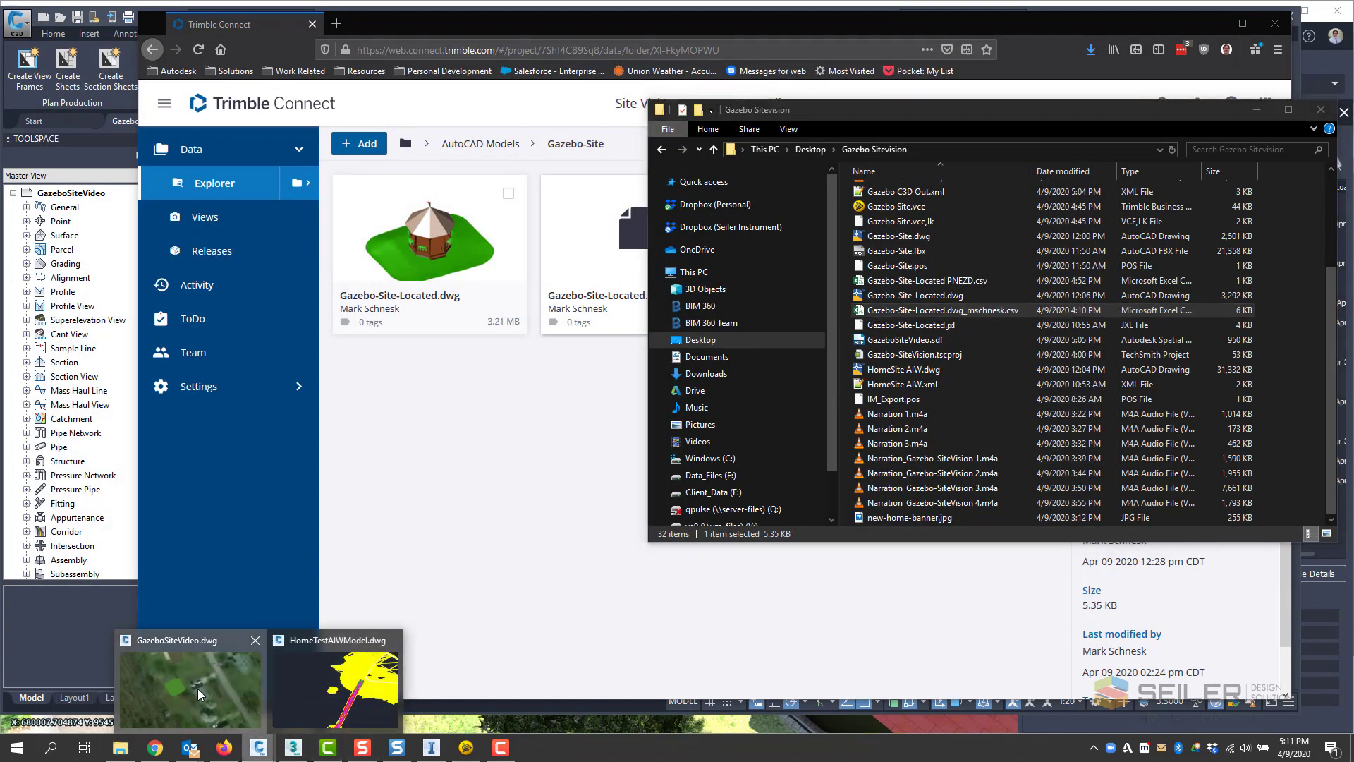
click(248, 664)
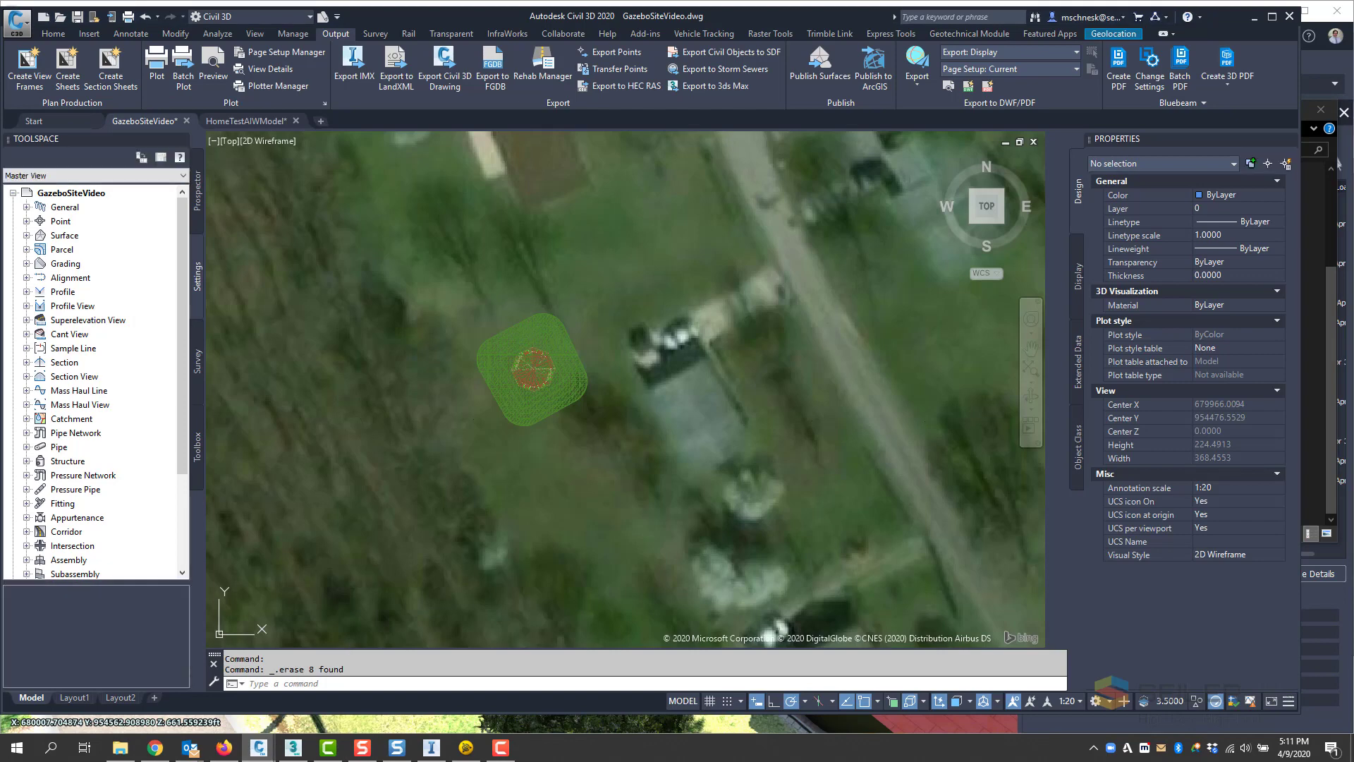
click(92, 34)
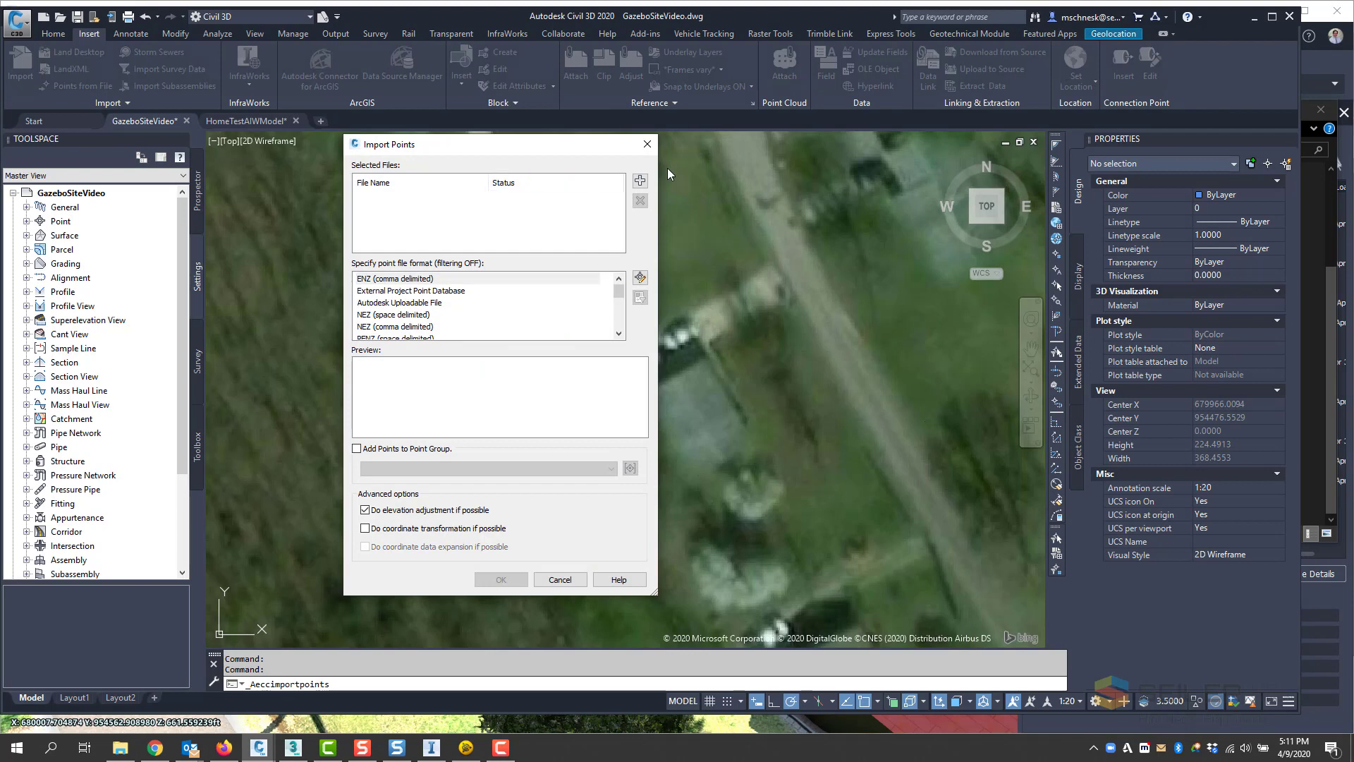
click(642, 182)
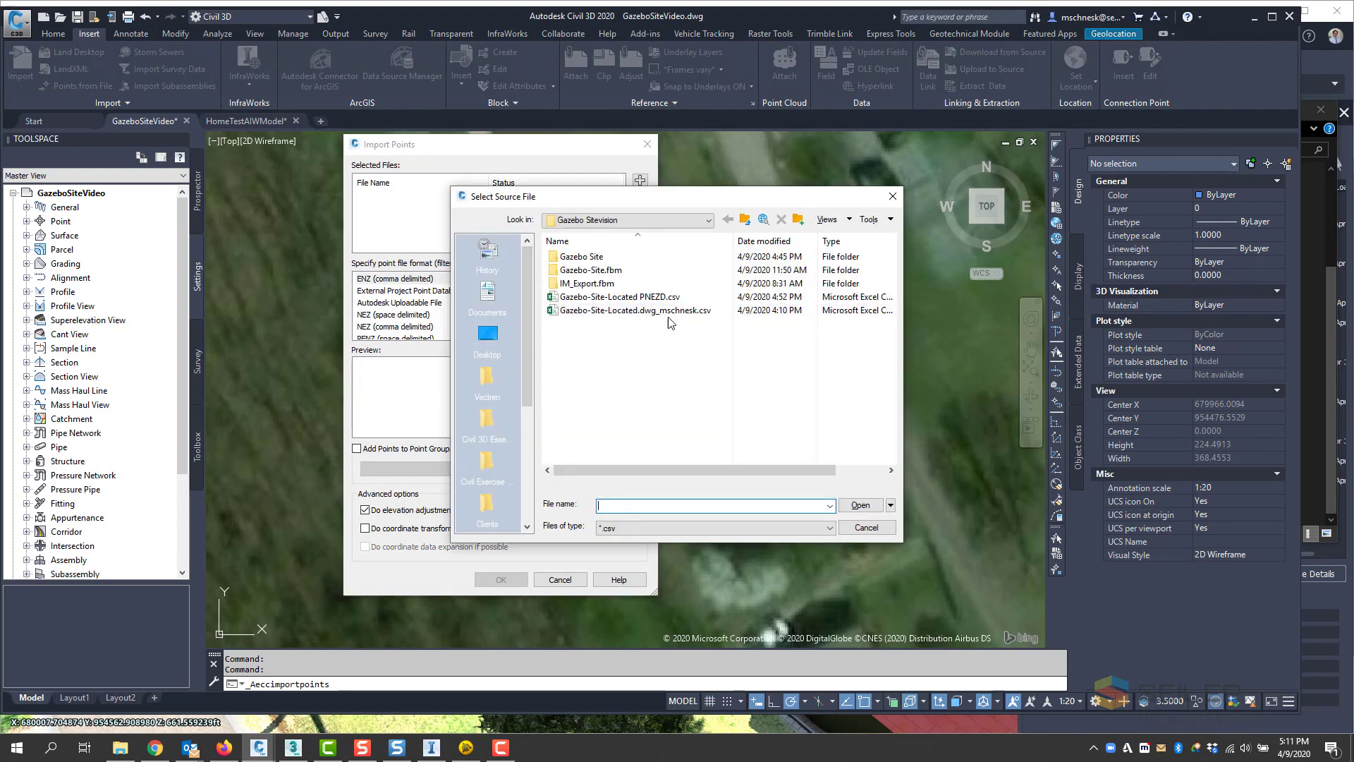
click(641, 297)
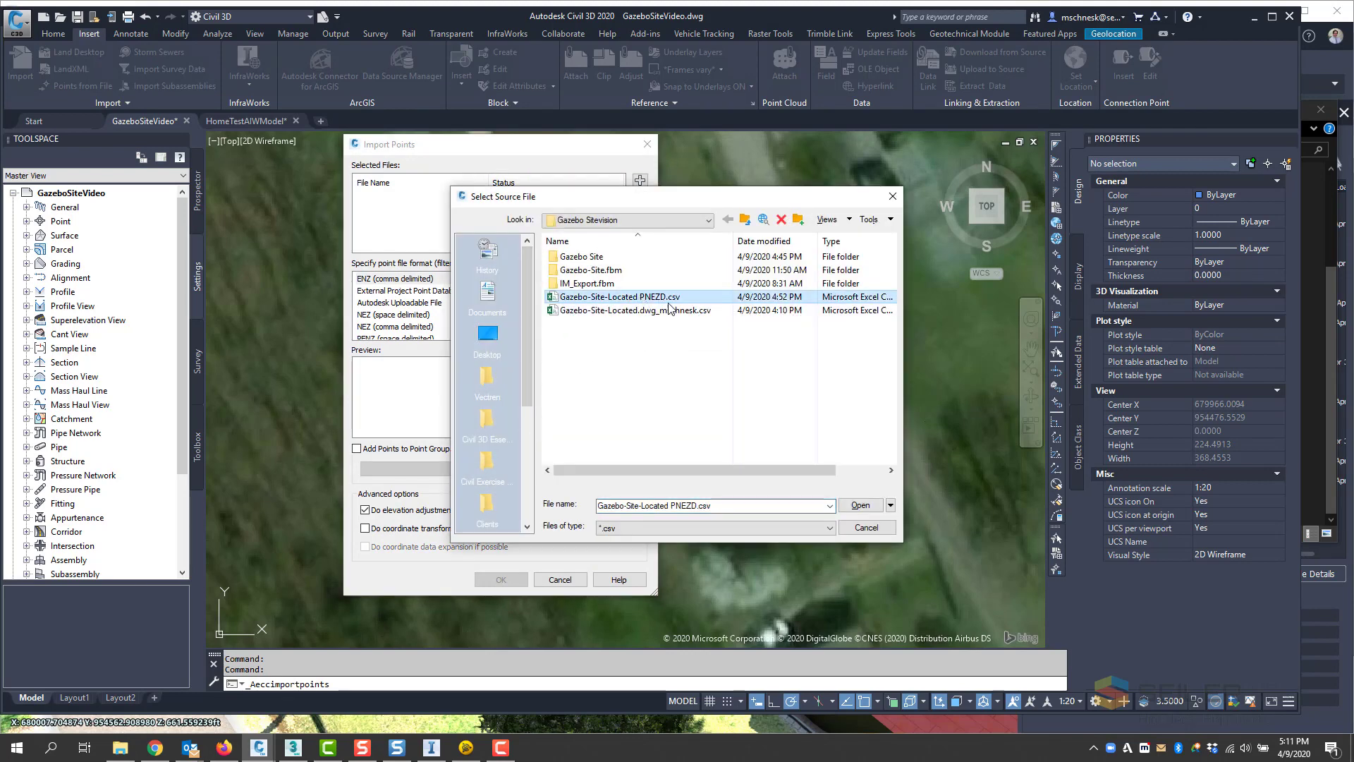
click(843, 505)
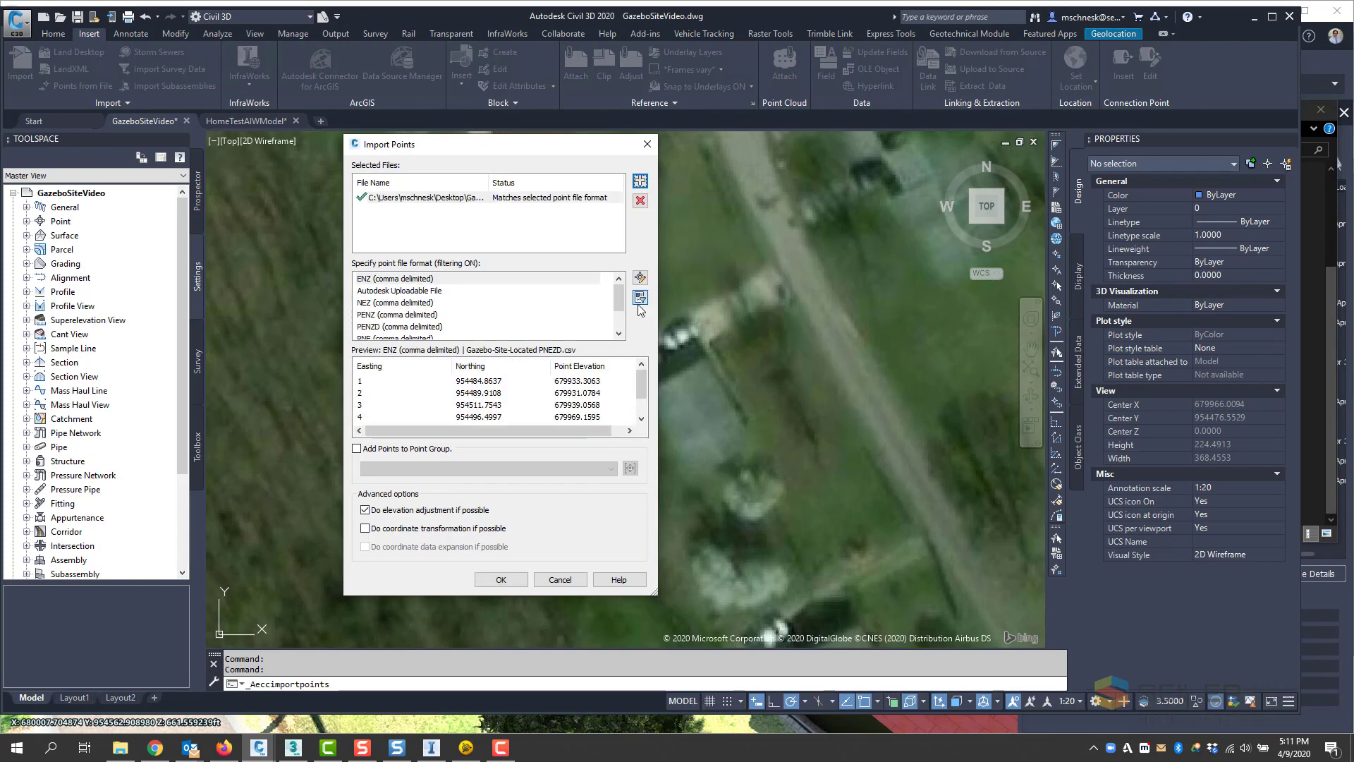
scroll(480, 310, down, 1)
click(434, 327)
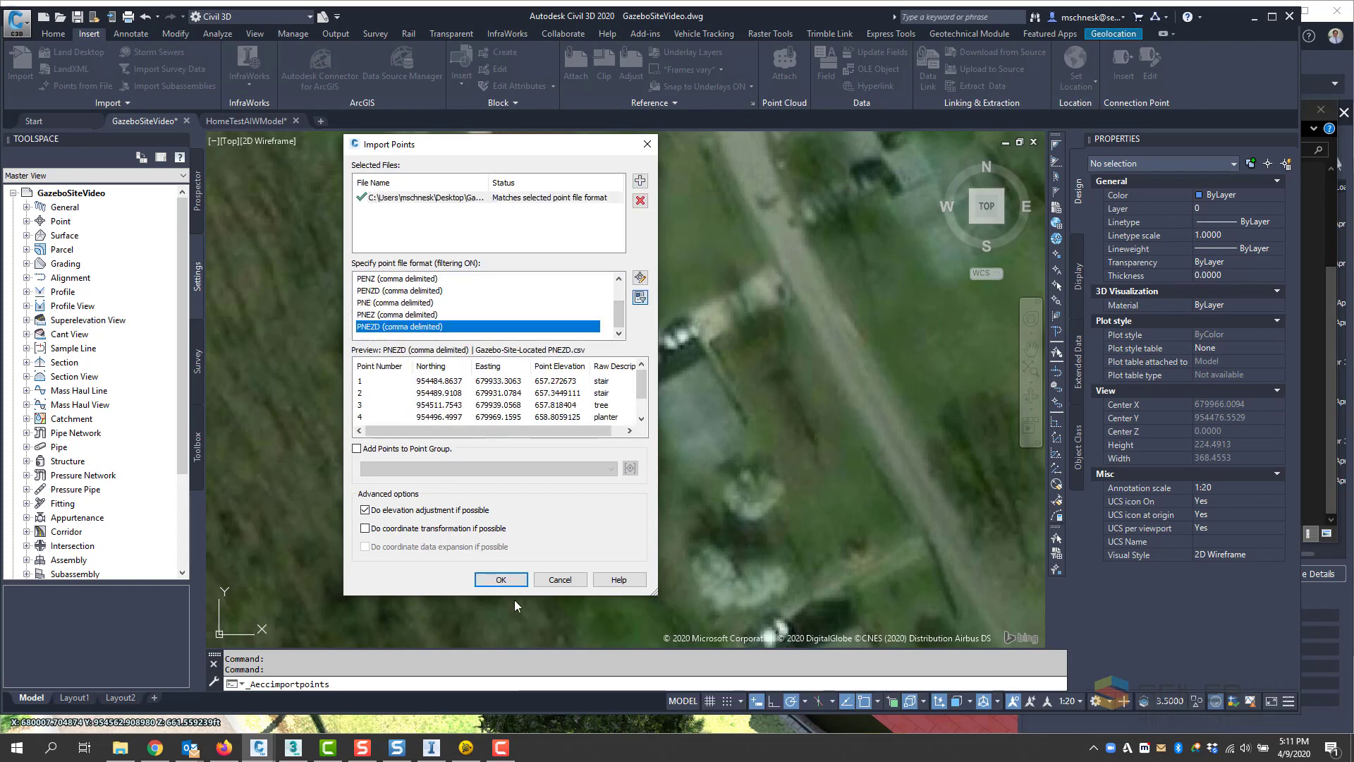
click(501, 579)
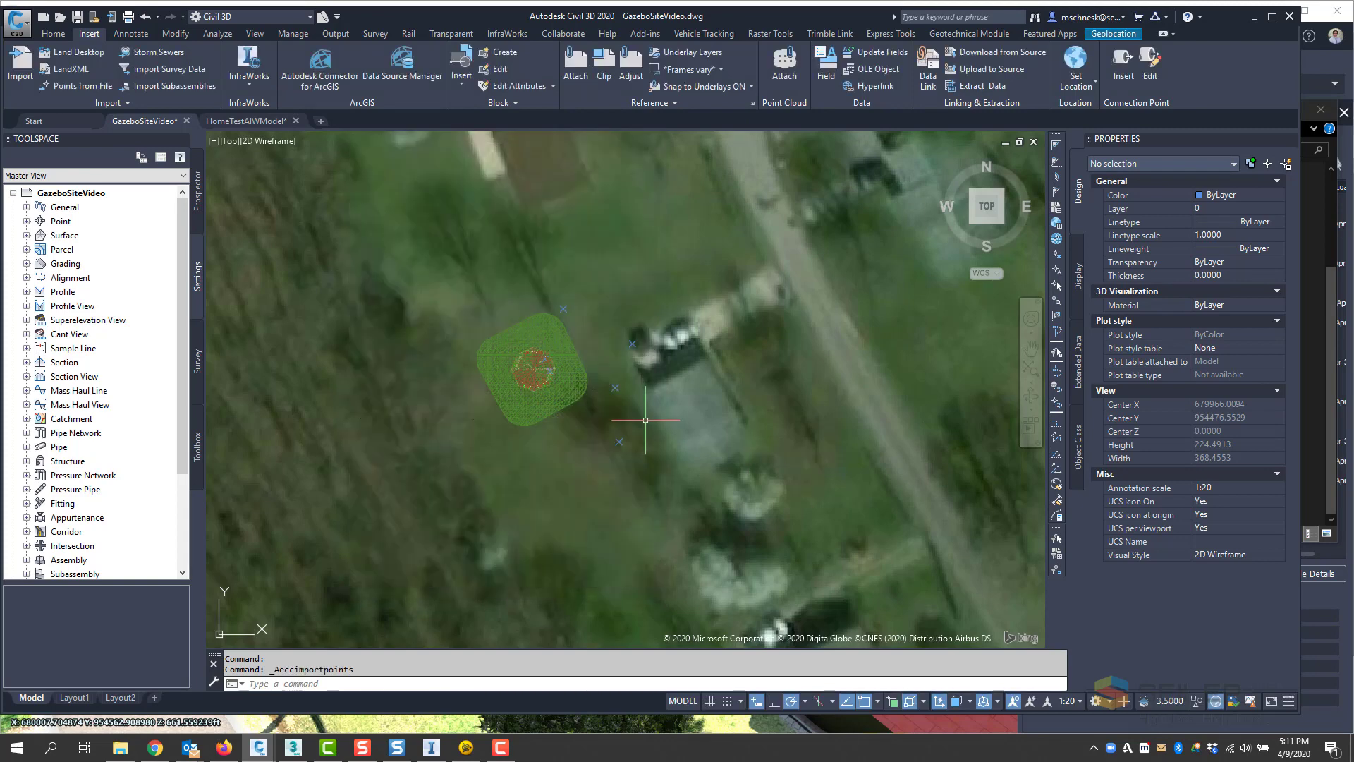
Step: Select all six imported COGO points together and set their point style to Basic
scroll(574, 323, up, 2)
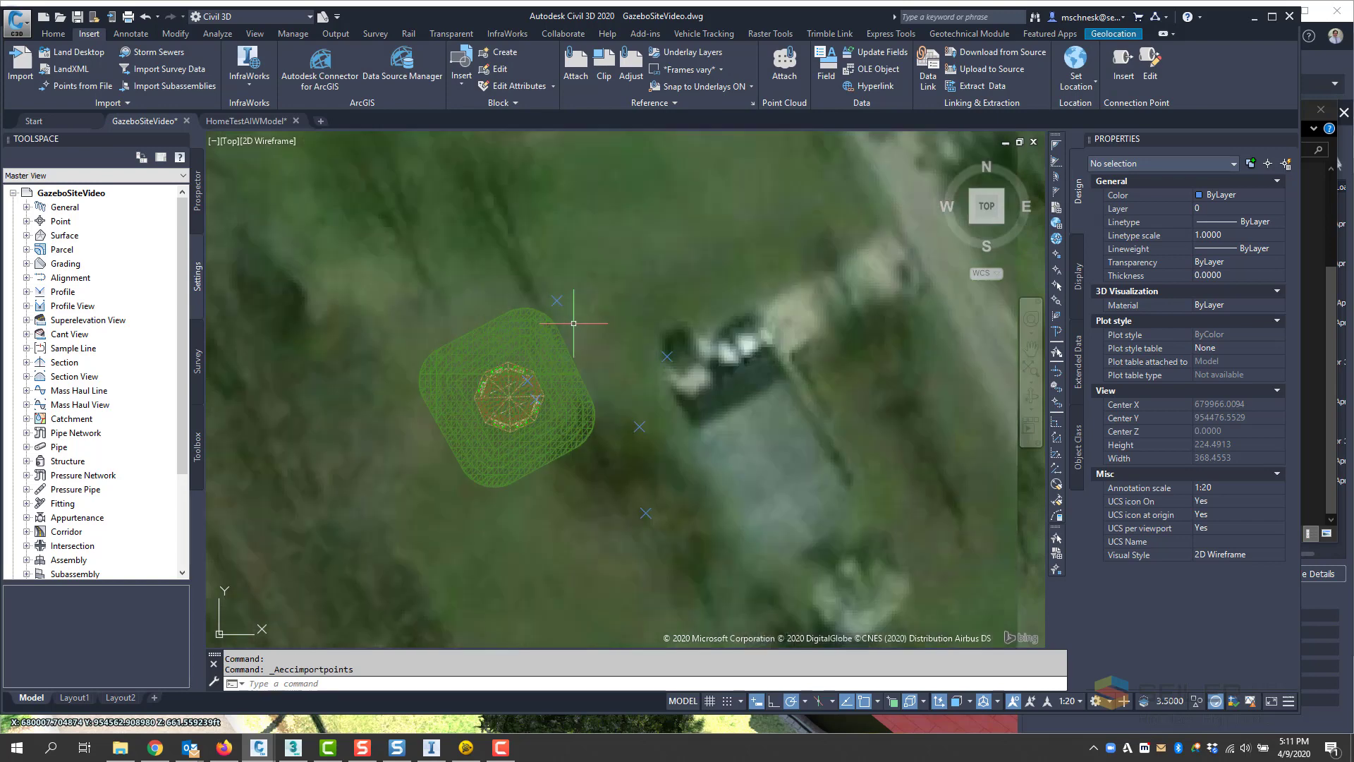
scroll(574, 323, down, 2)
click(632, 344)
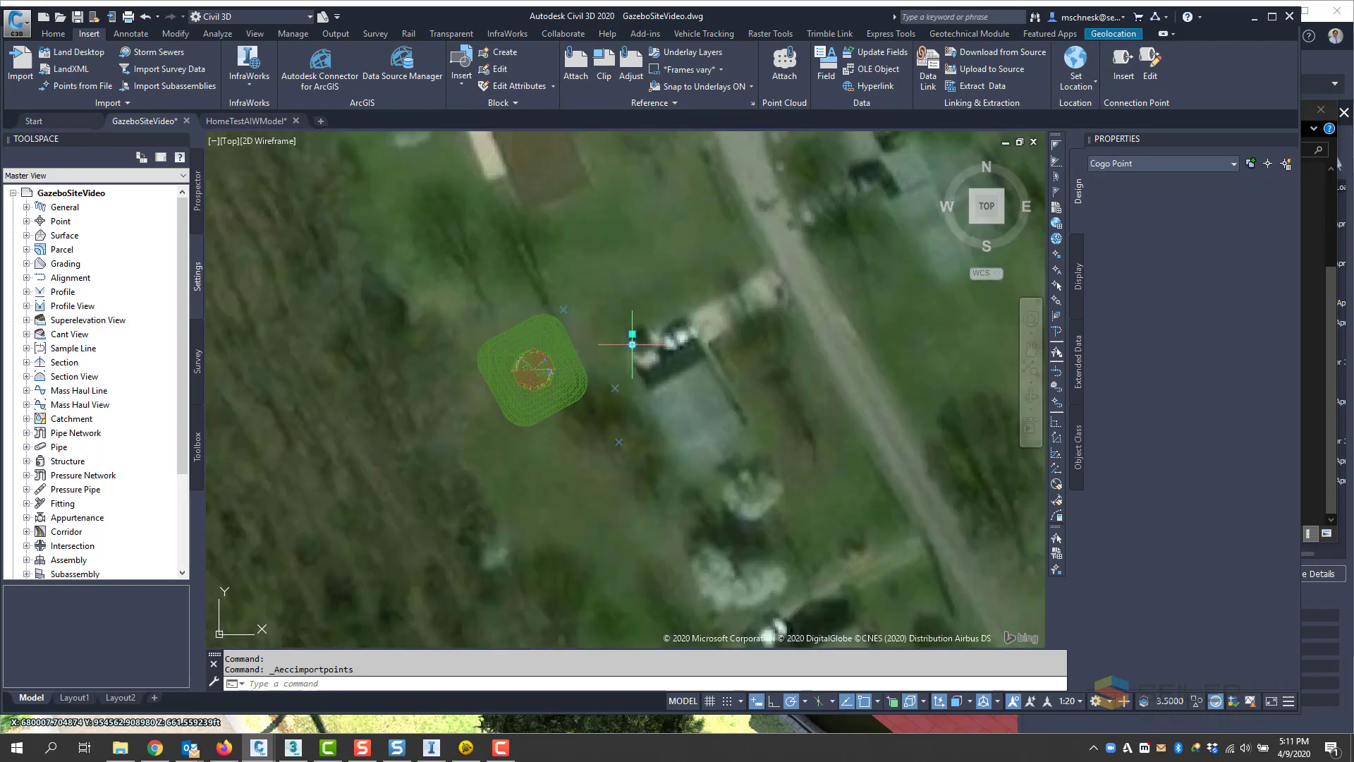
right_click(601, 299)
click(639, 622)
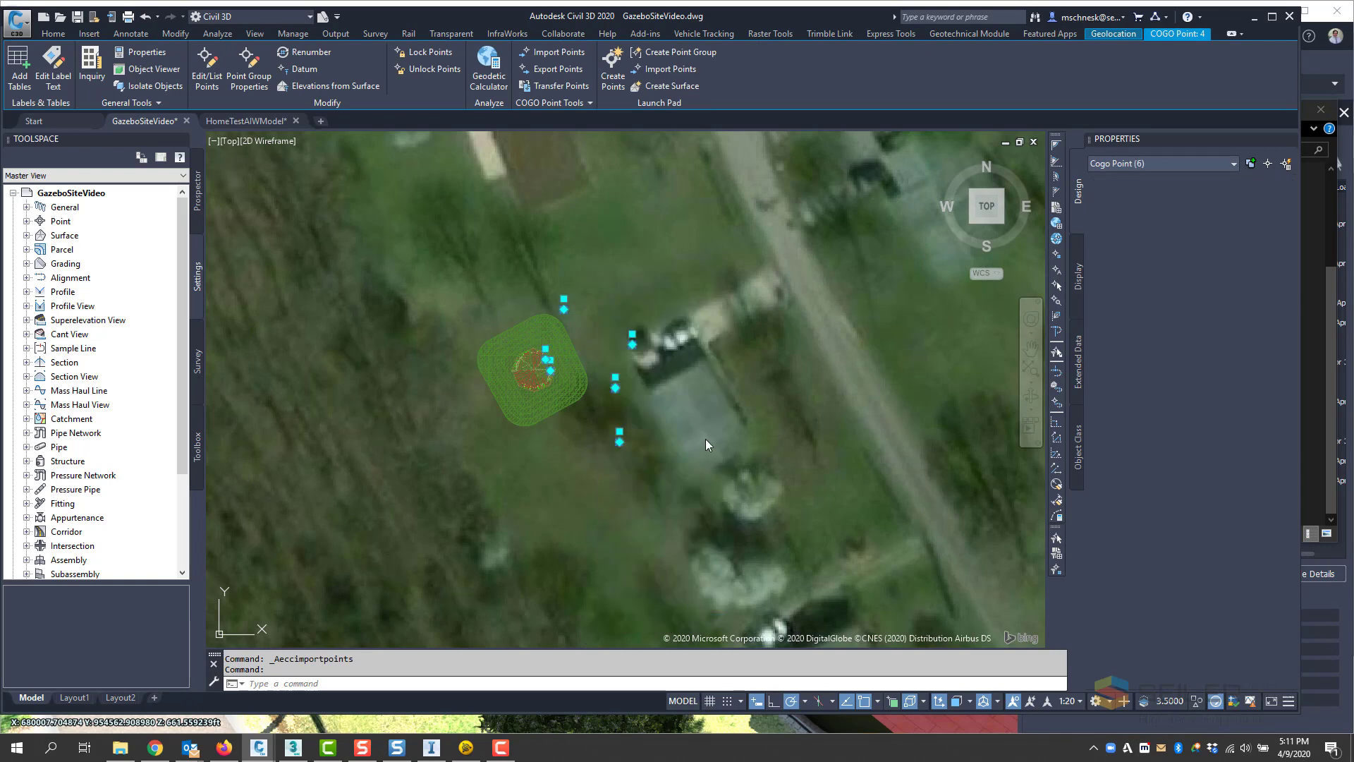
click(1240, 255)
click(1241, 257)
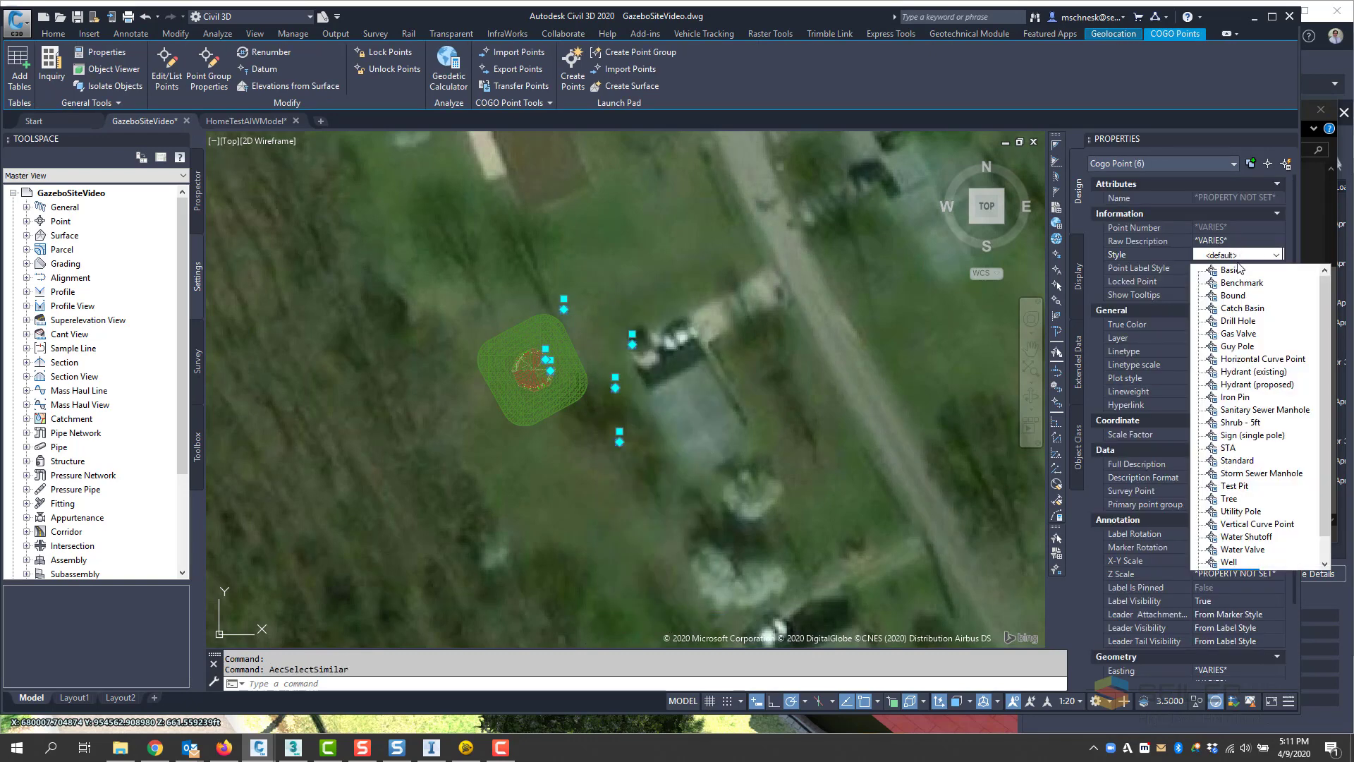
click(1230, 270)
Step: Set the label style of the selected points to Point#-Elevation-Description
click(1237, 270)
click(1238, 270)
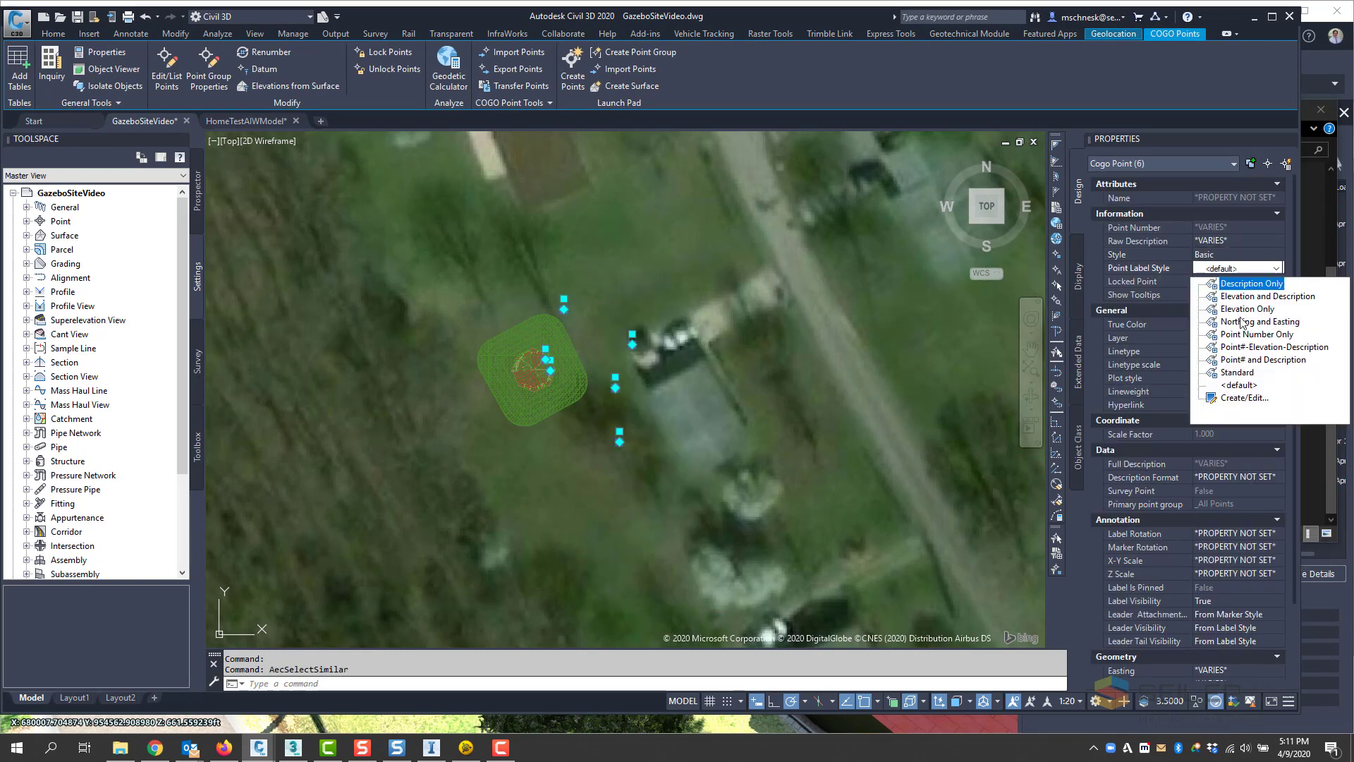
click(1255, 349)
scroll(611, 403, up, 4)
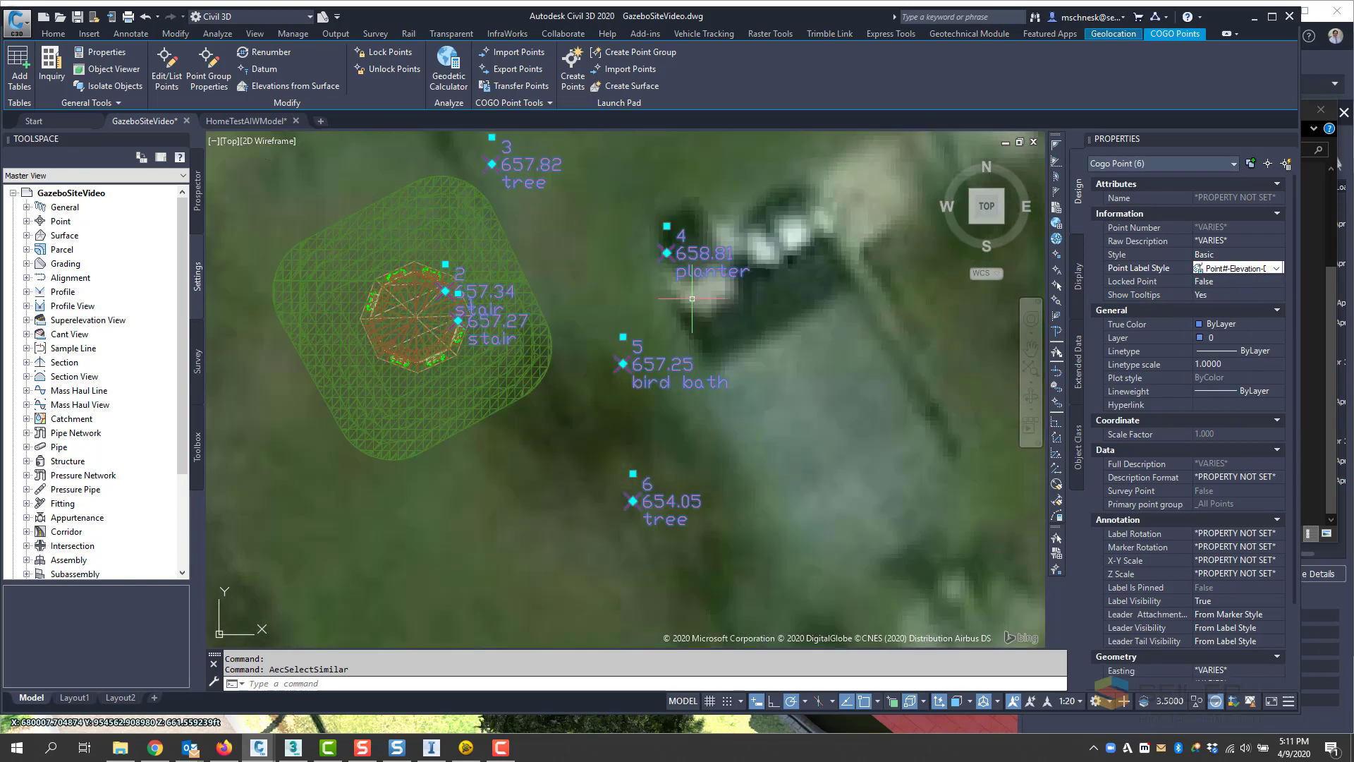
scroll(668, 481, down, 2)
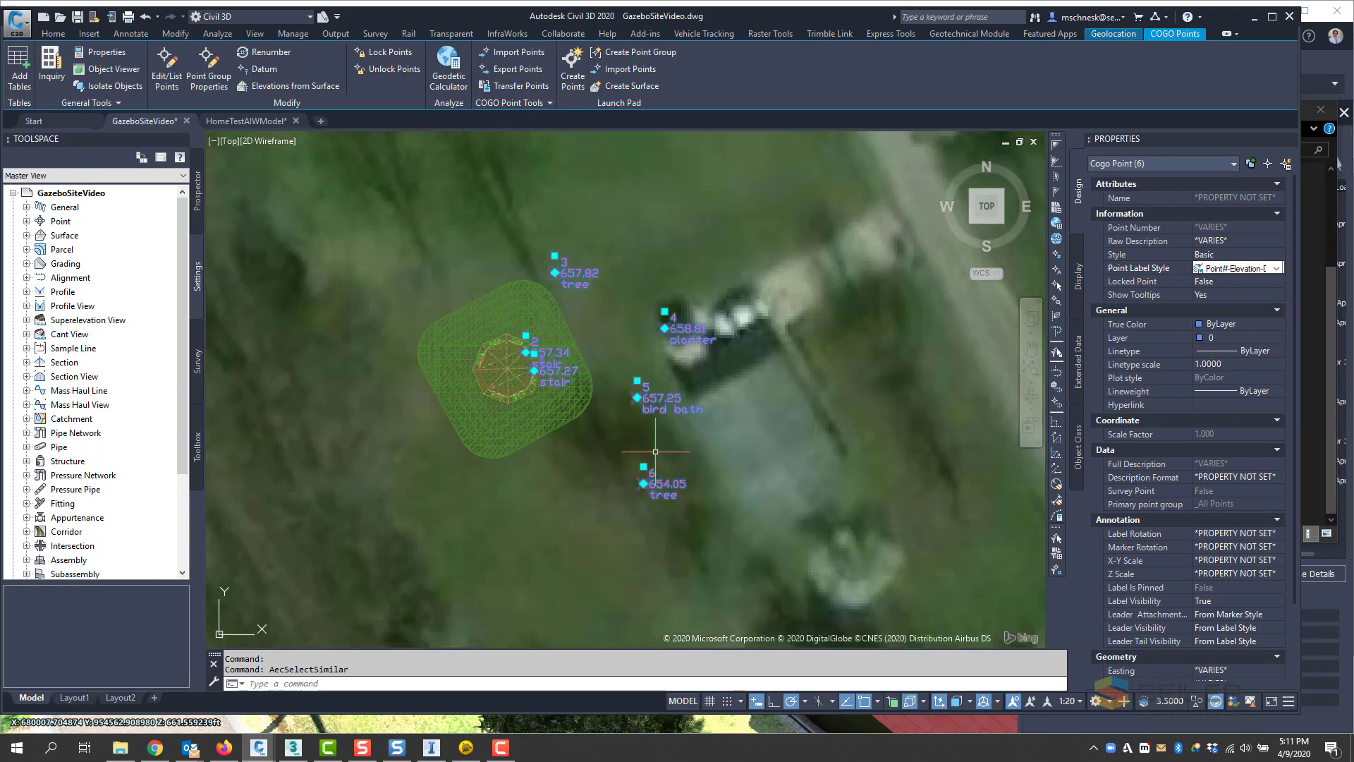
Step: Export the Civil objects to GazeboSiteVideo.sdf in the Gazebo Sitevision folder, replacing the existing file
click(53, 34)
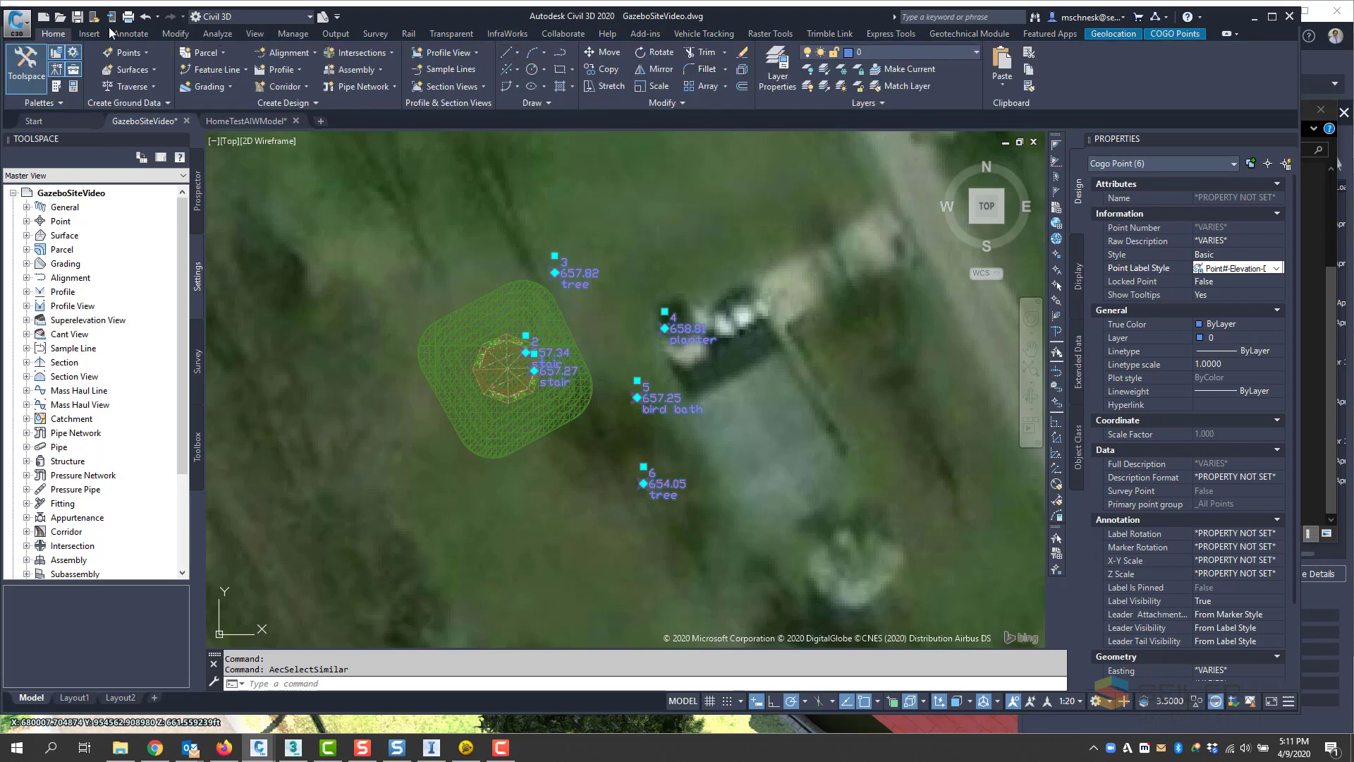
click(90, 33)
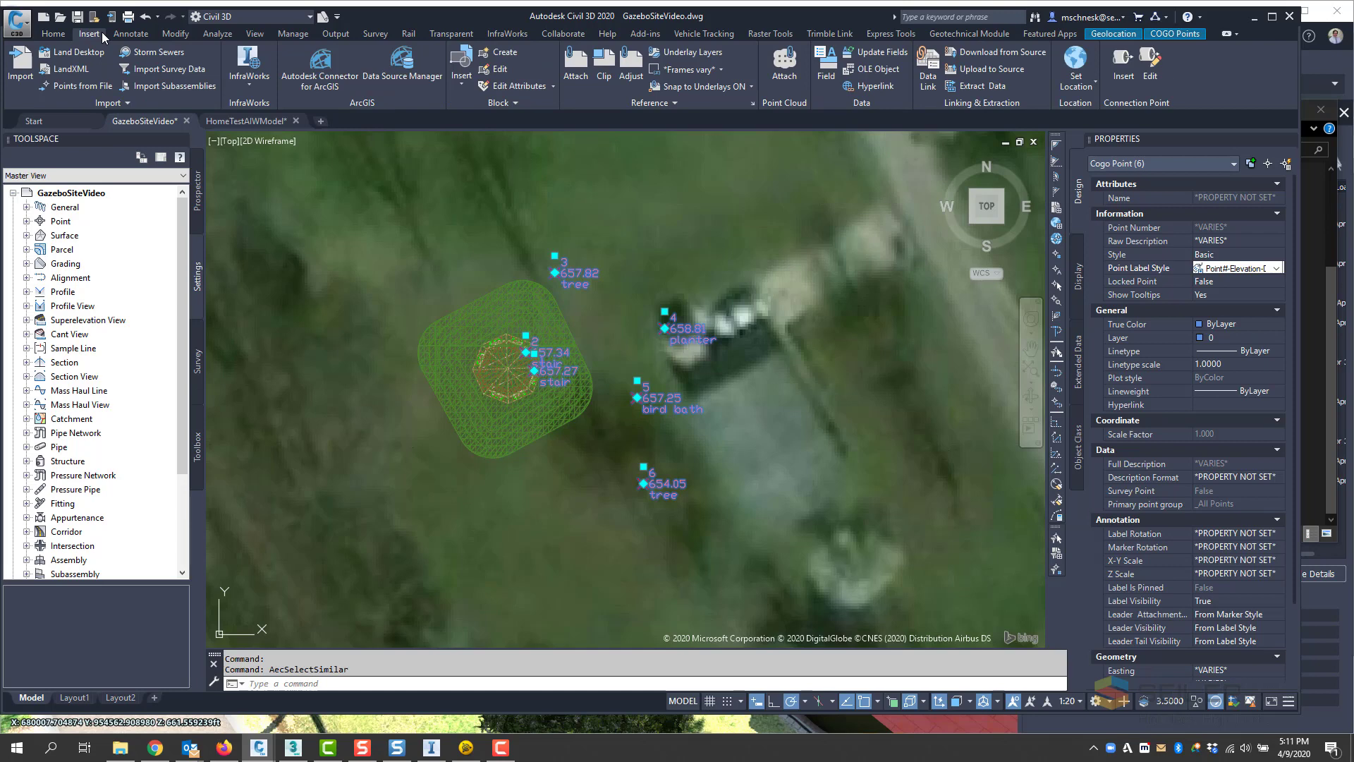
click(336, 33)
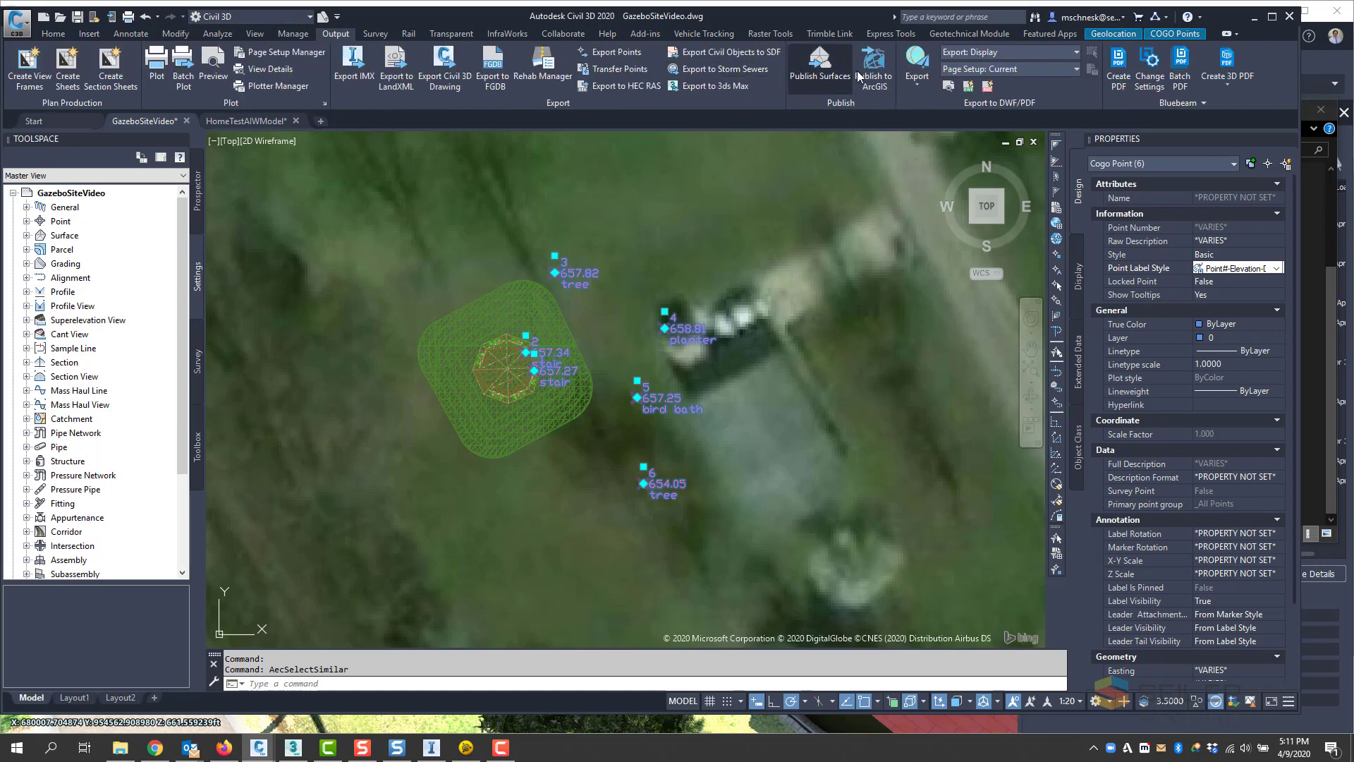
click(766, 55)
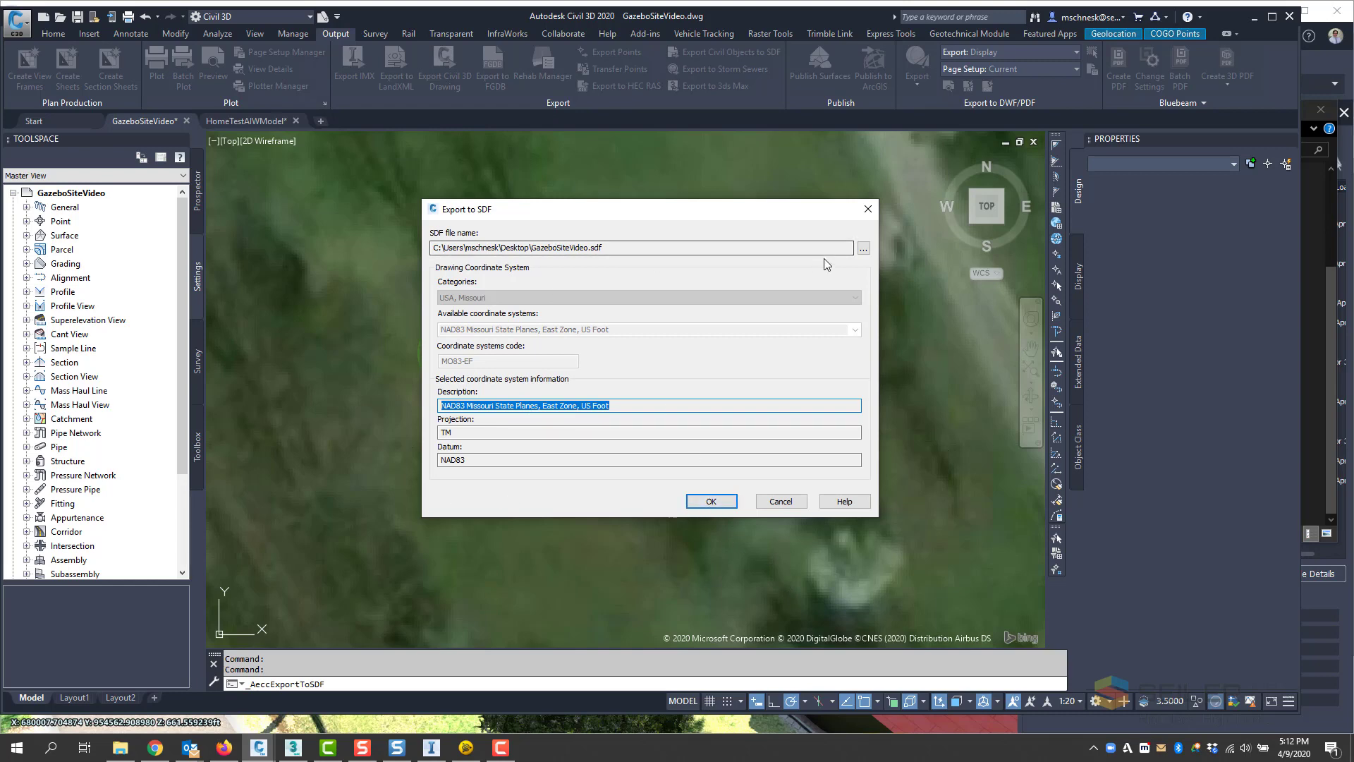
click(863, 247)
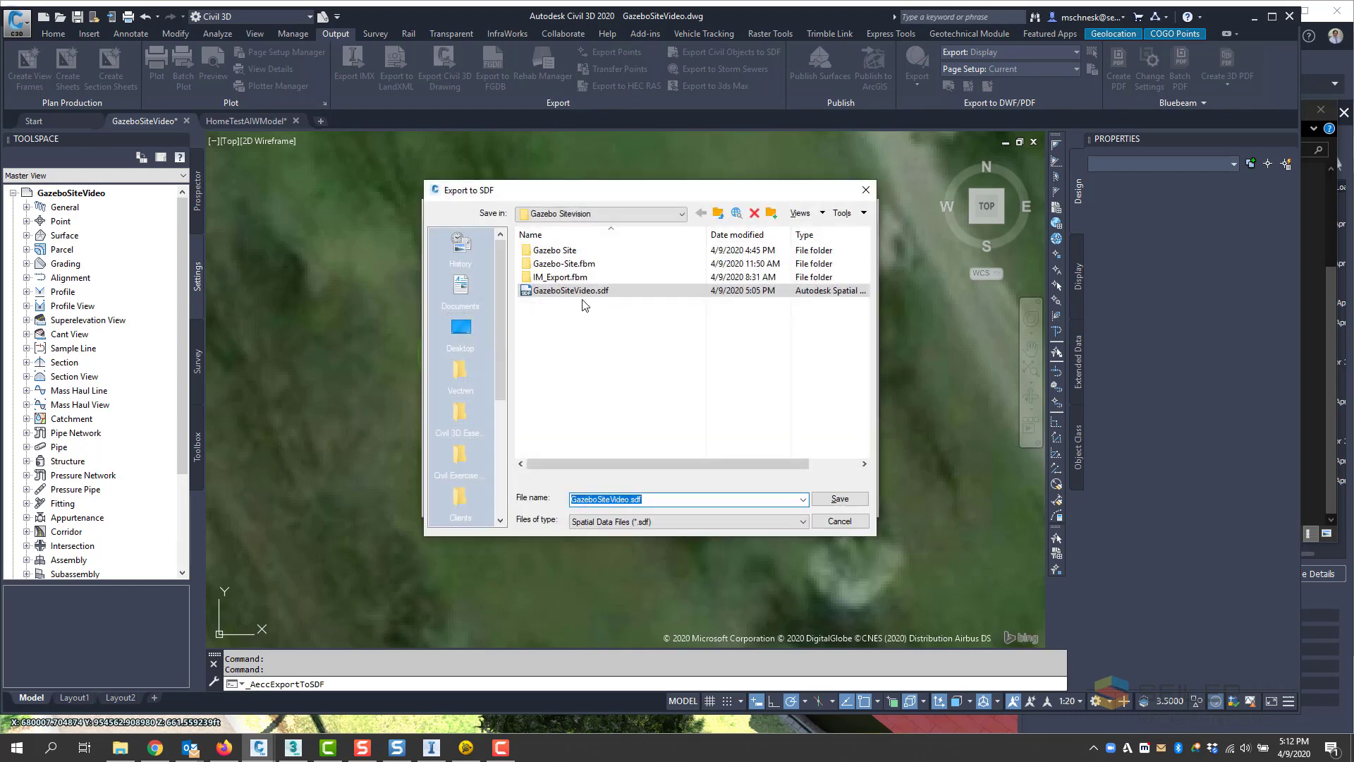
double_click(583, 290)
click(620, 395)
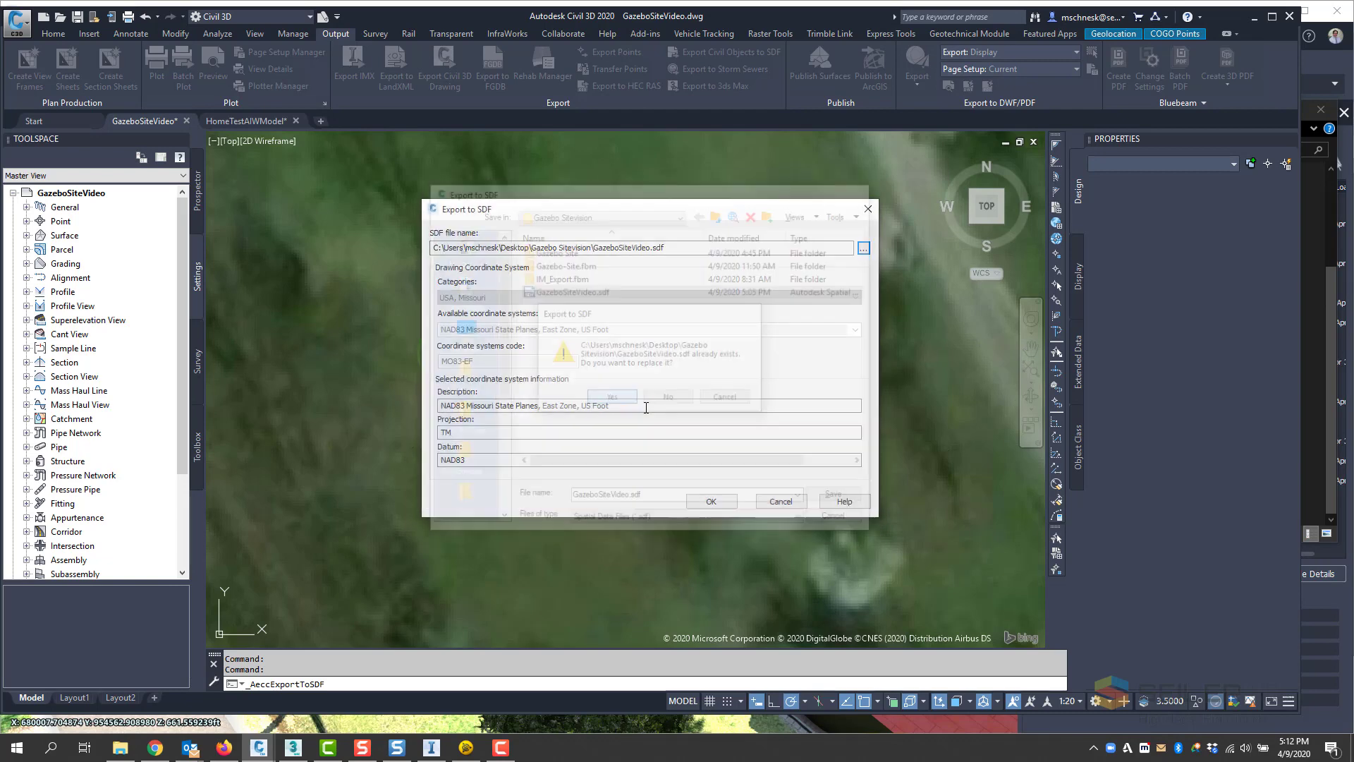
click(710, 502)
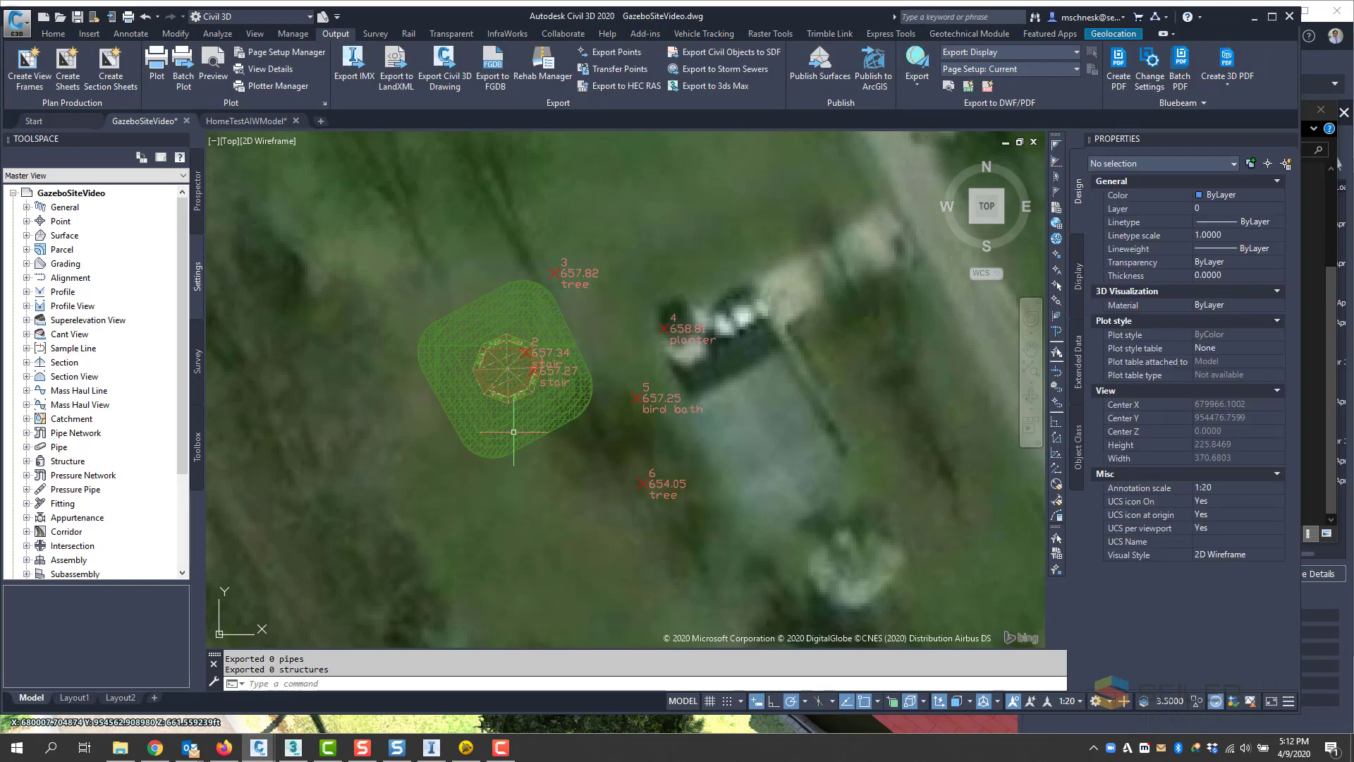
Step: Switch to the InfraWorks Home Test model and add GazeboSiteVideo.sdf as an SDF data source
click(450, 726)
scroll(711, 385, down, 2)
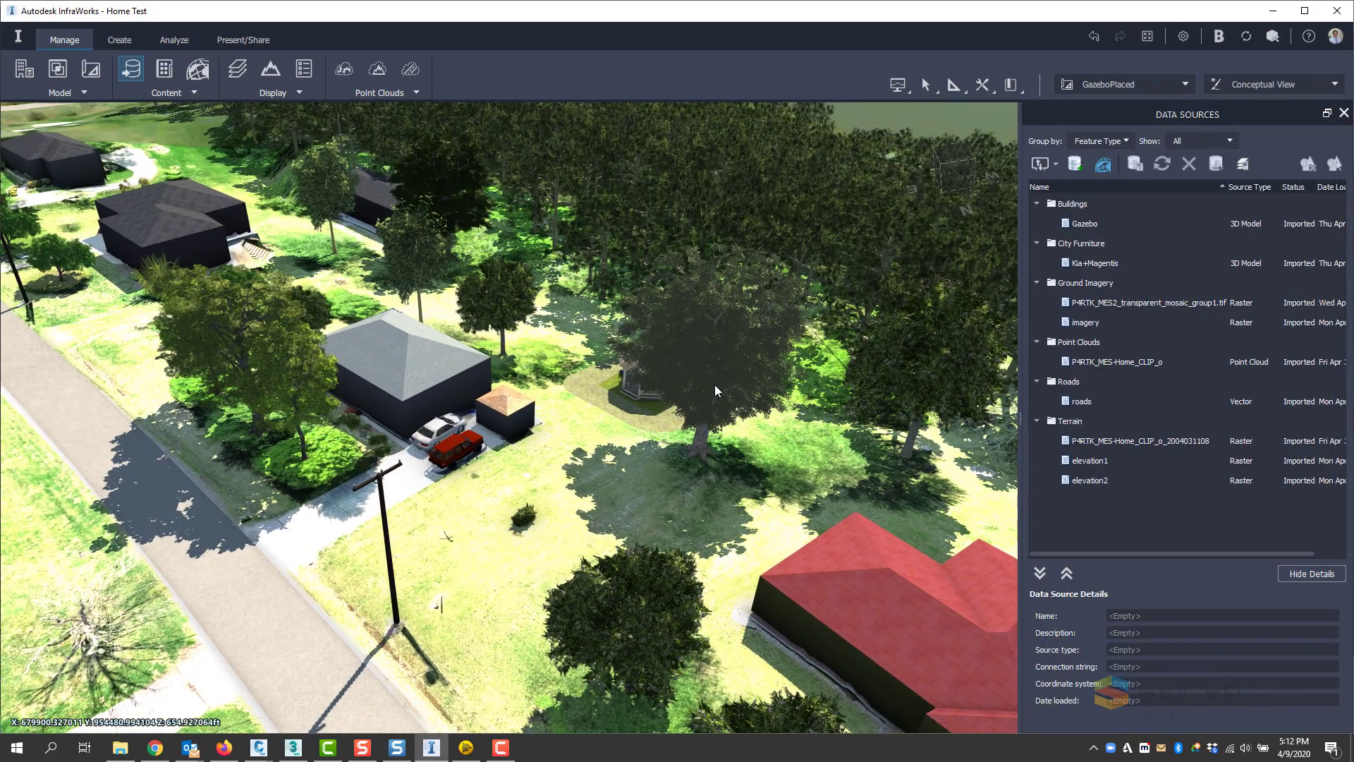
drag(714, 385, 831, 353)
click(1043, 167)
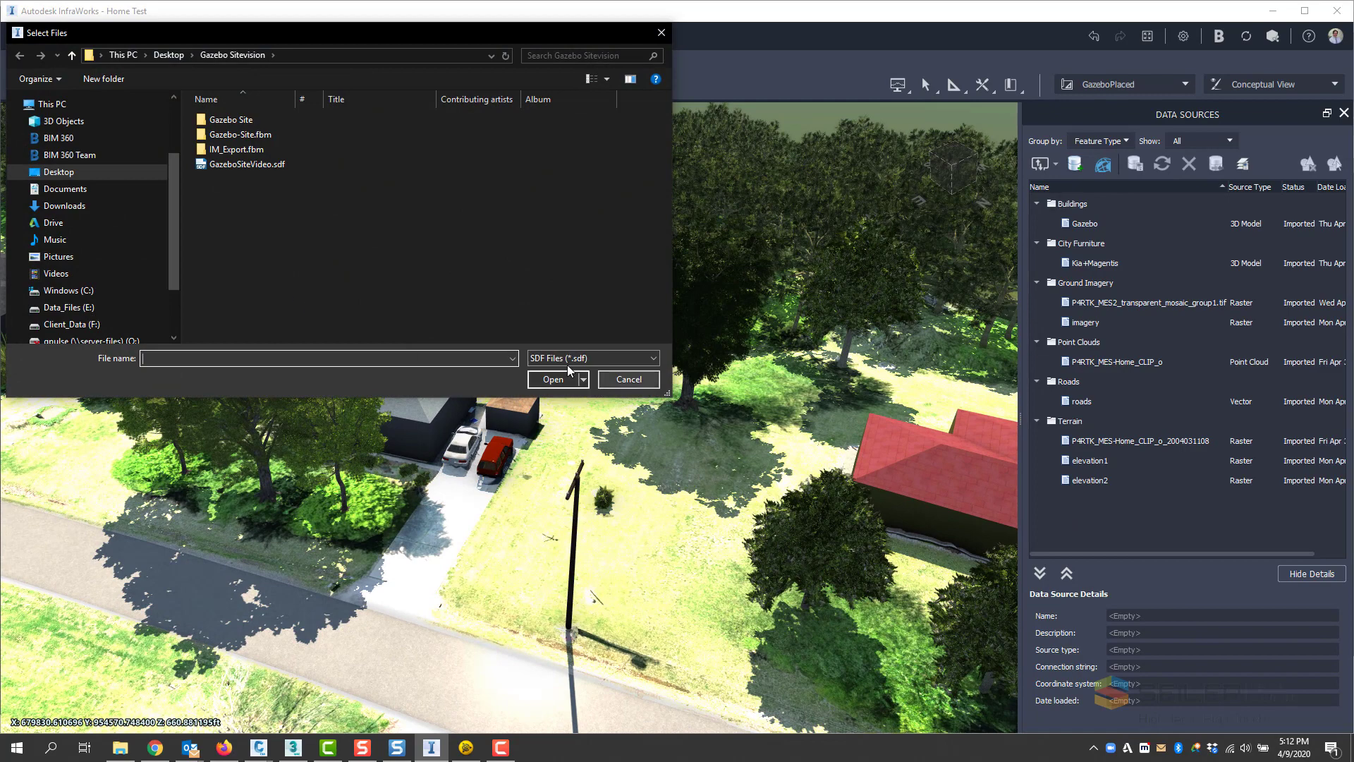
click(567, 360)
click(563, 370)
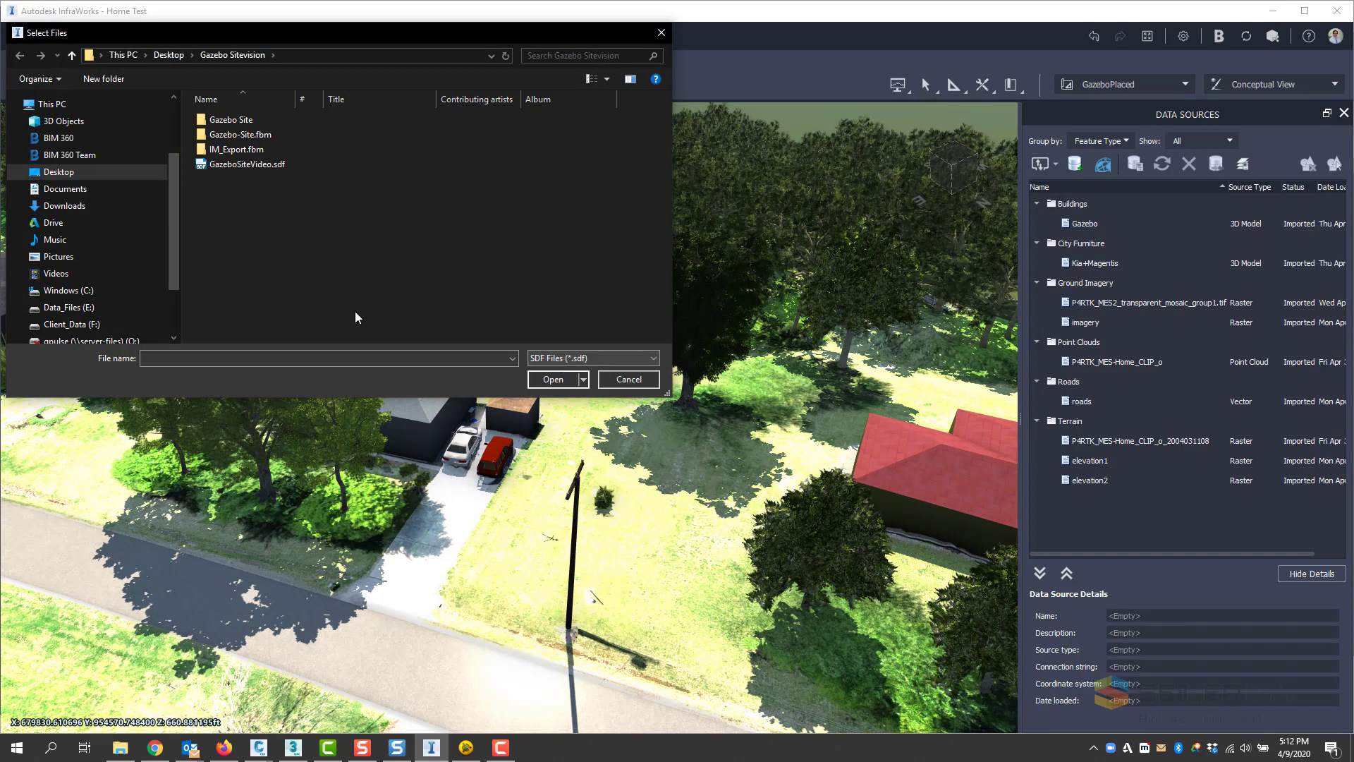
double_click(234, 165)
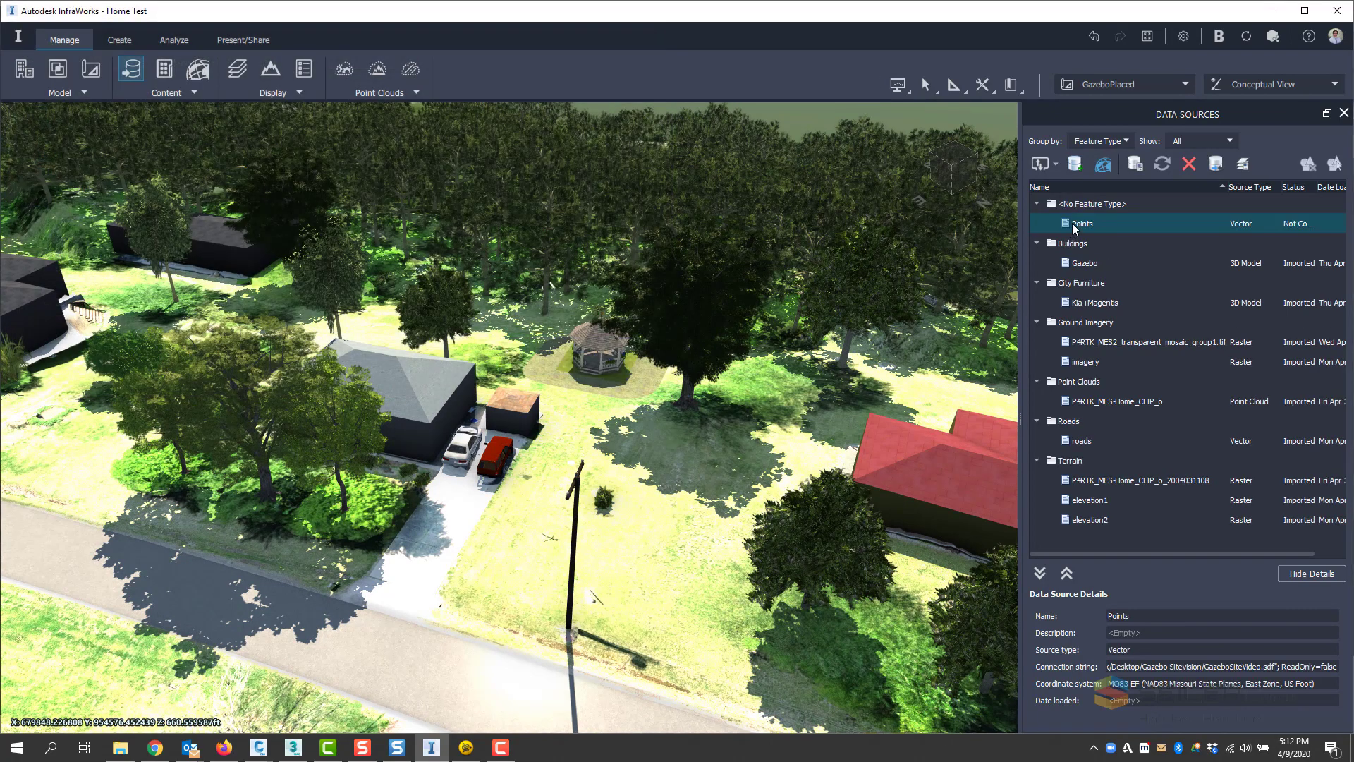
Step: Configure the Points data source as Points of Interest with the Flagpin_Red 3D model style, and refresh the model
double_click(1072, 223)
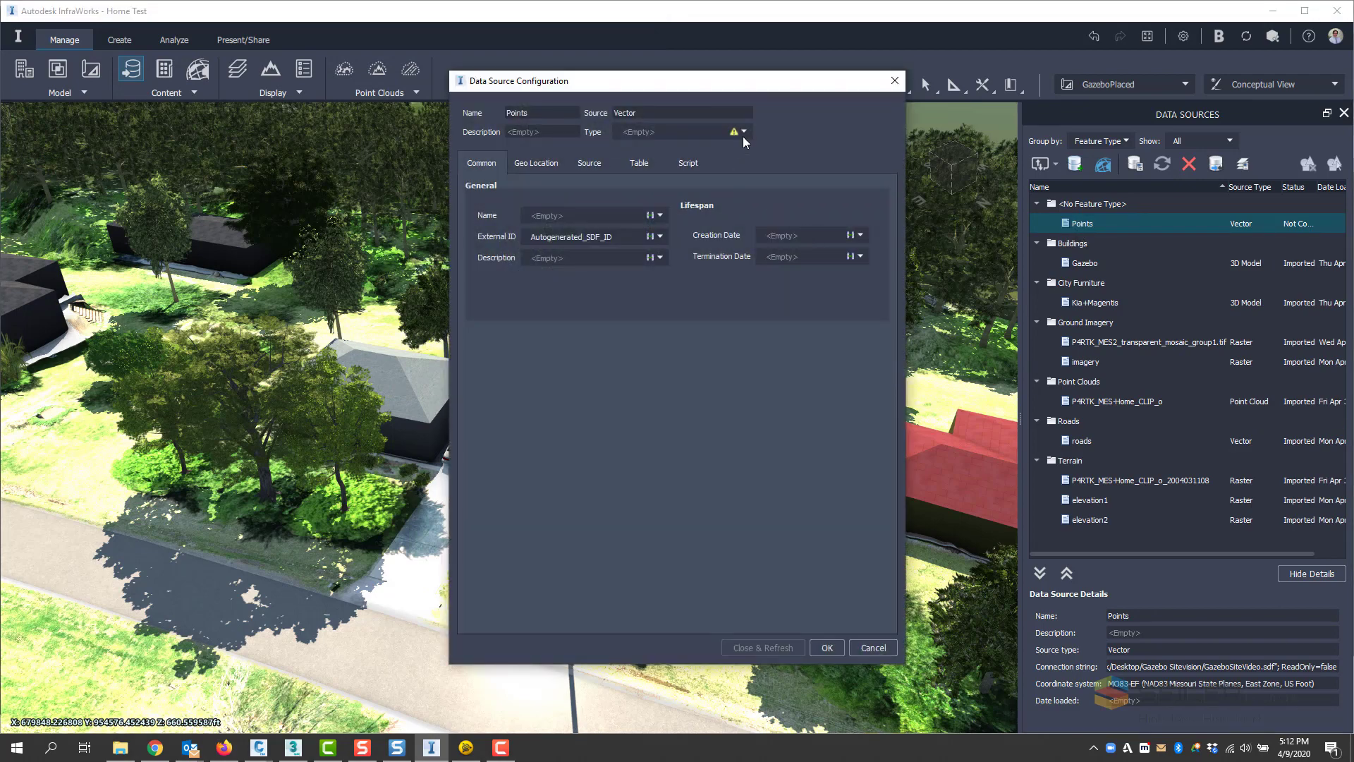
click(745, 133)
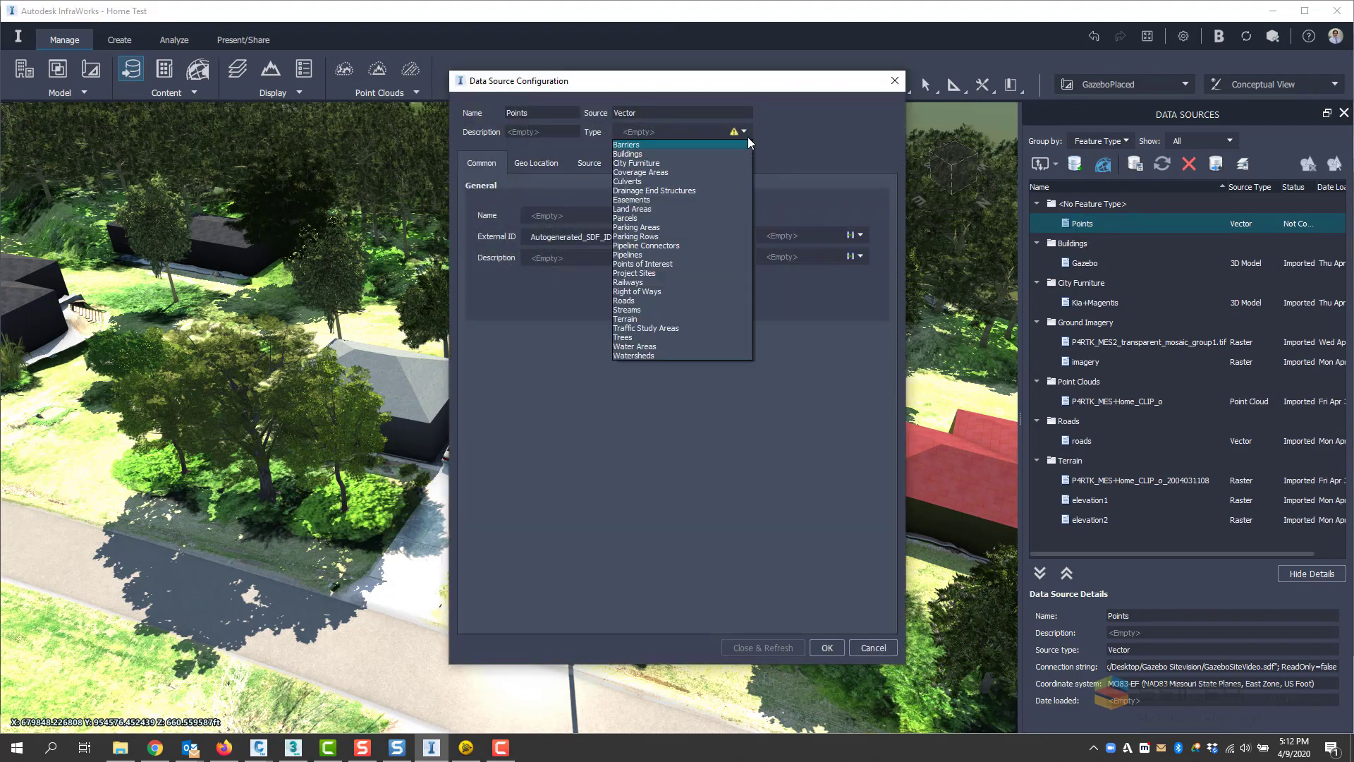
click(643, 265)
click(854, 373)
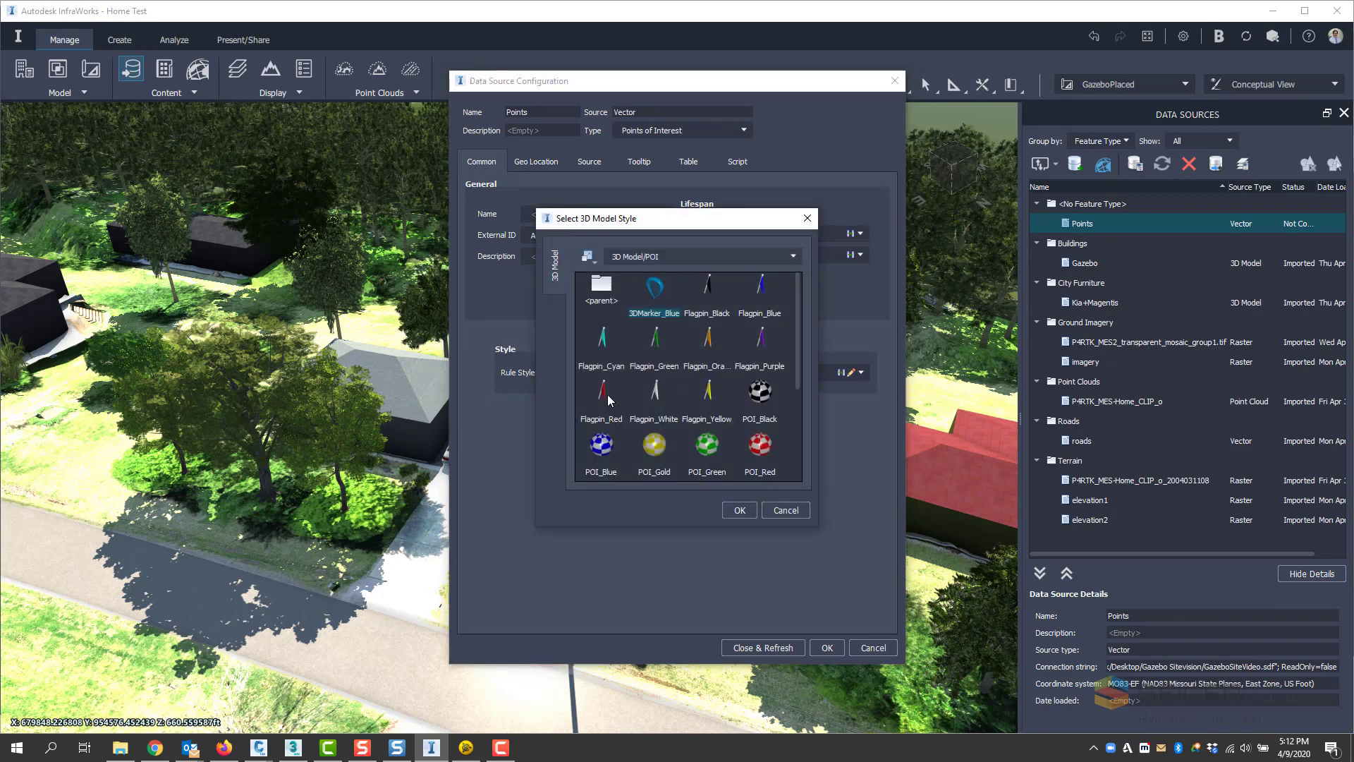
click(607, 397)
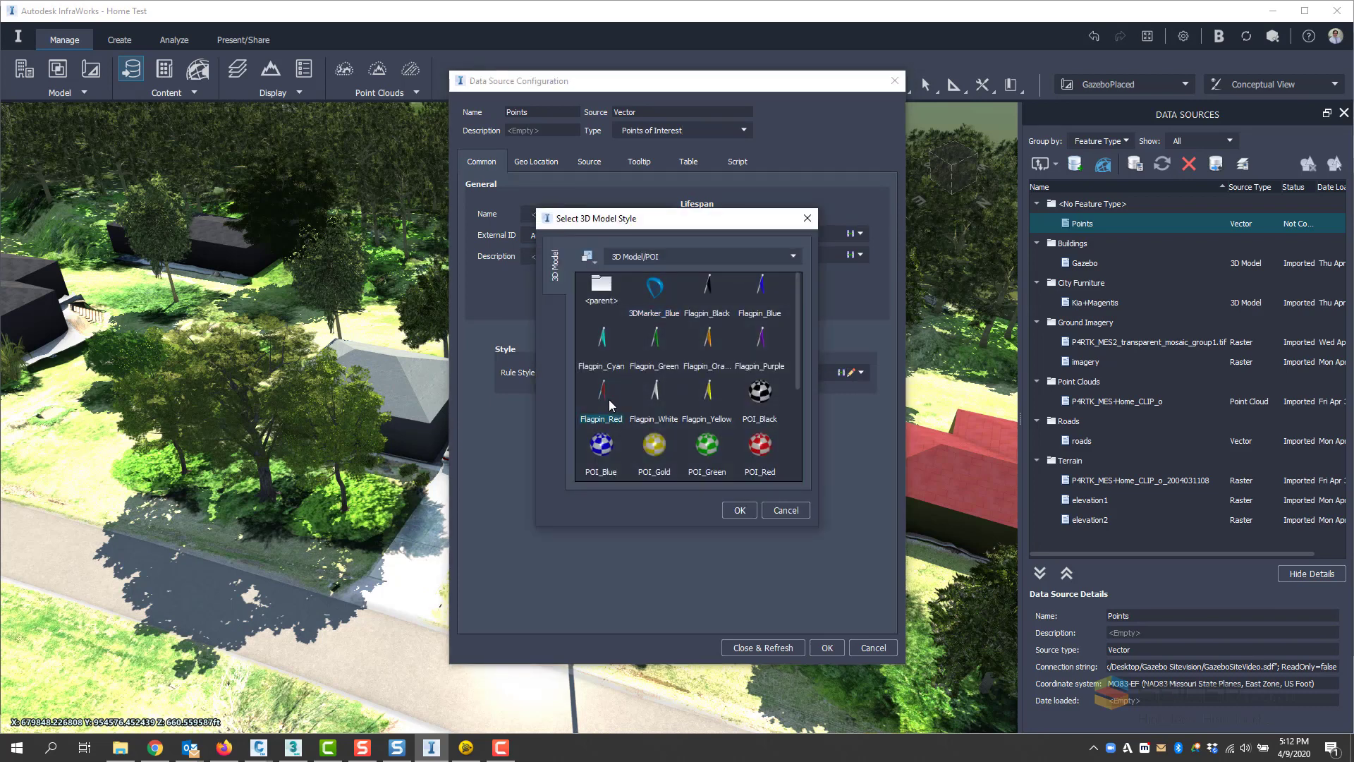
click(740, 516)
click(776, 647)
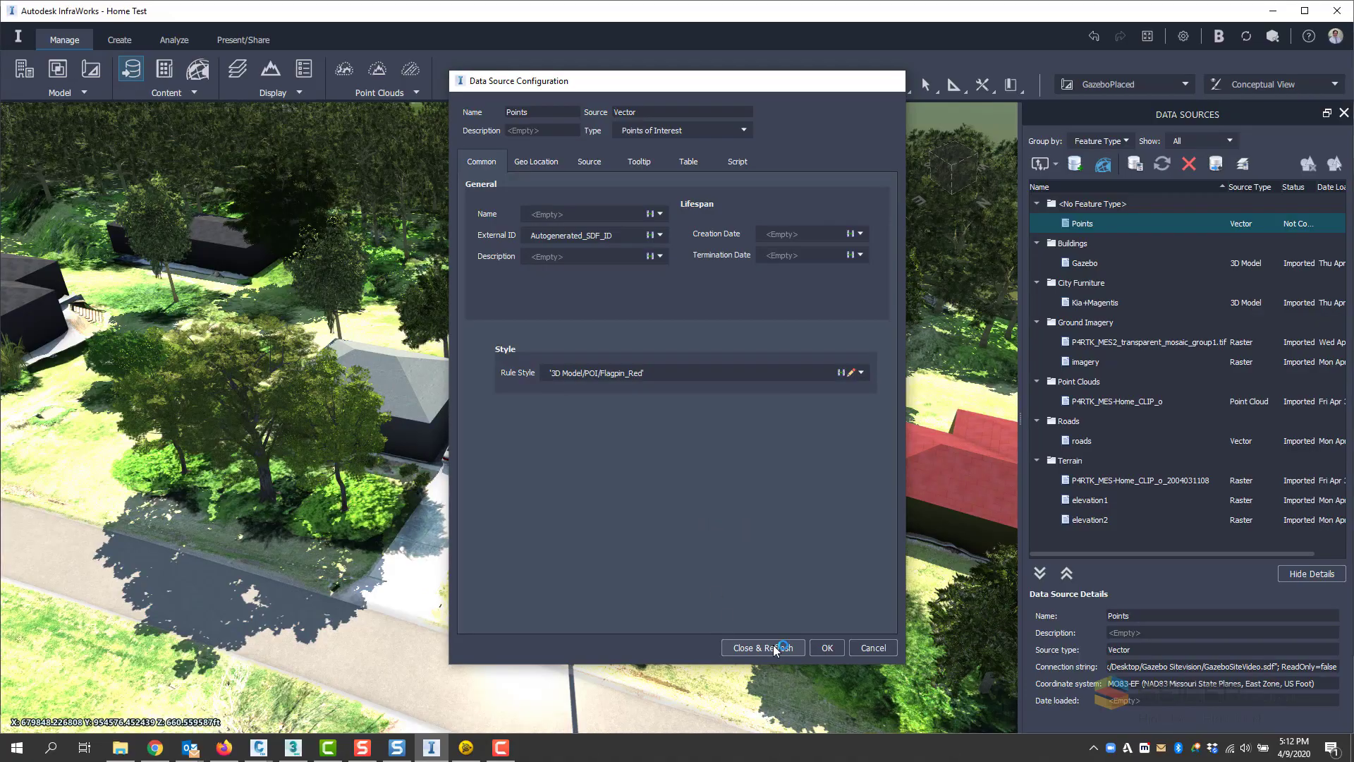
Step: Examine the red point flags around the gazebo and check their positions against the large tree in the yard
scroll(566, 414, up, 3)
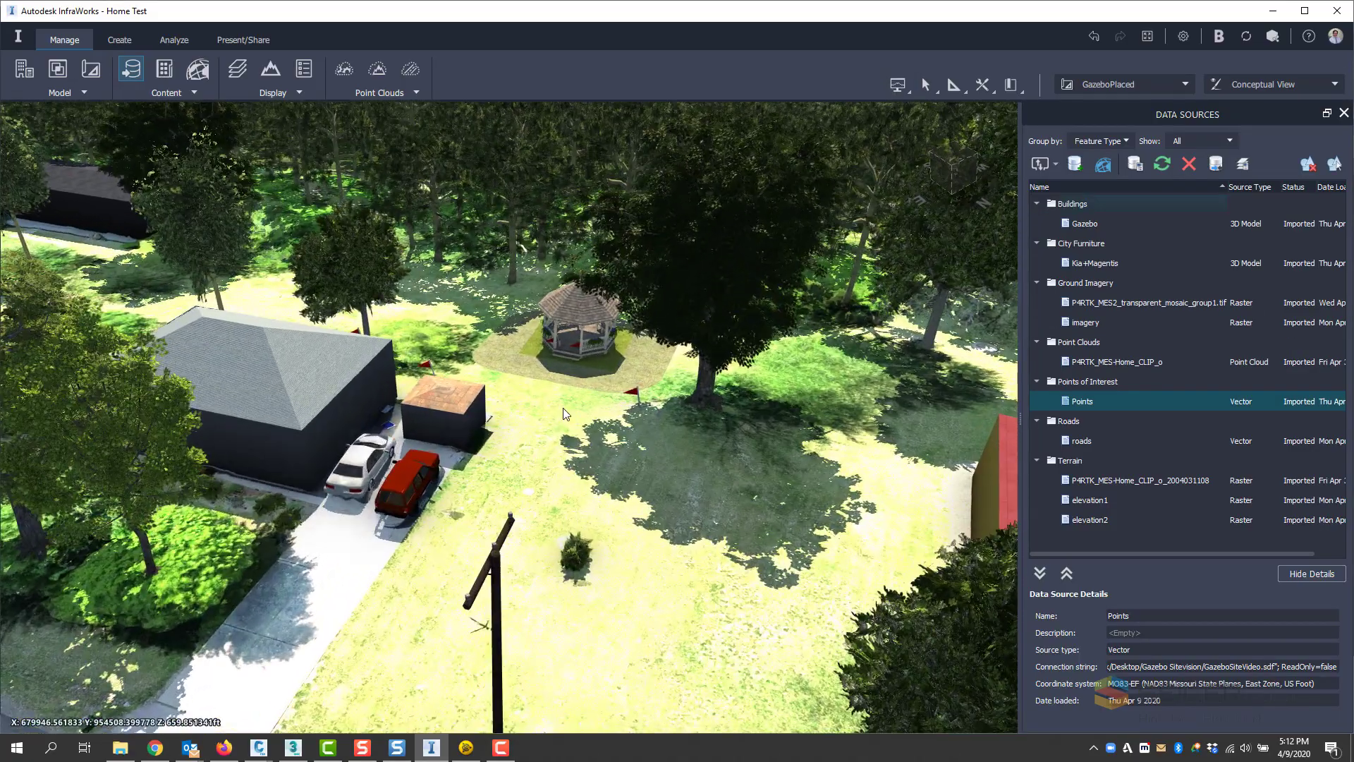
scroll(562, 408, up, 5)
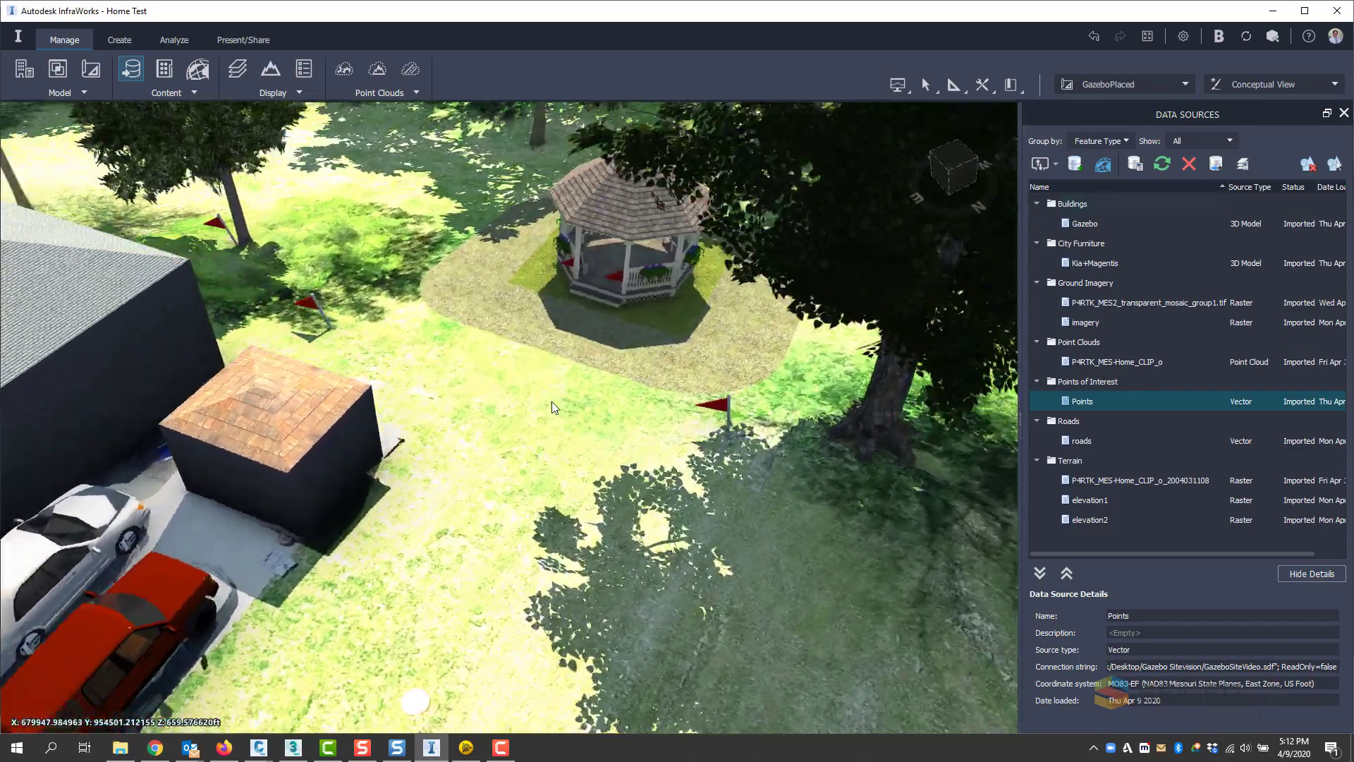
drag(552, 403, 764, 429)
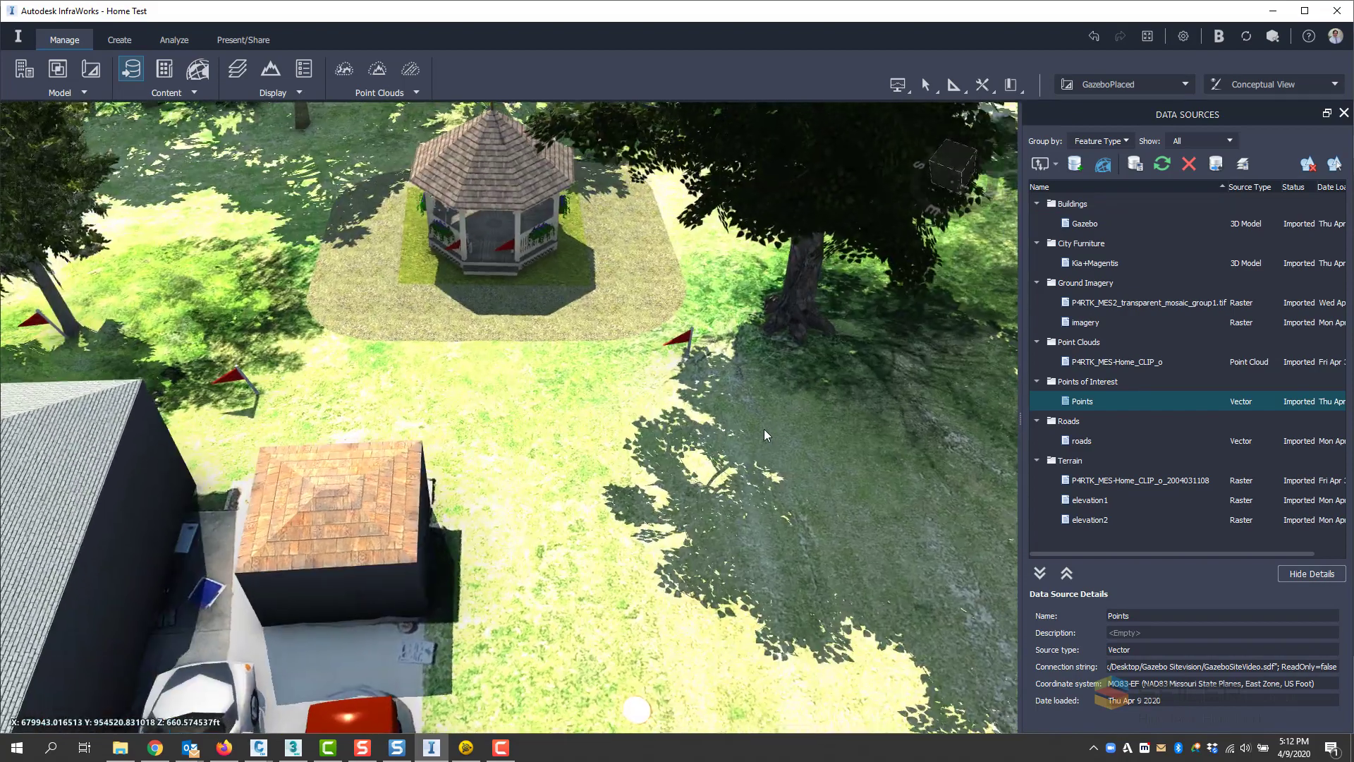
click(801, 298)
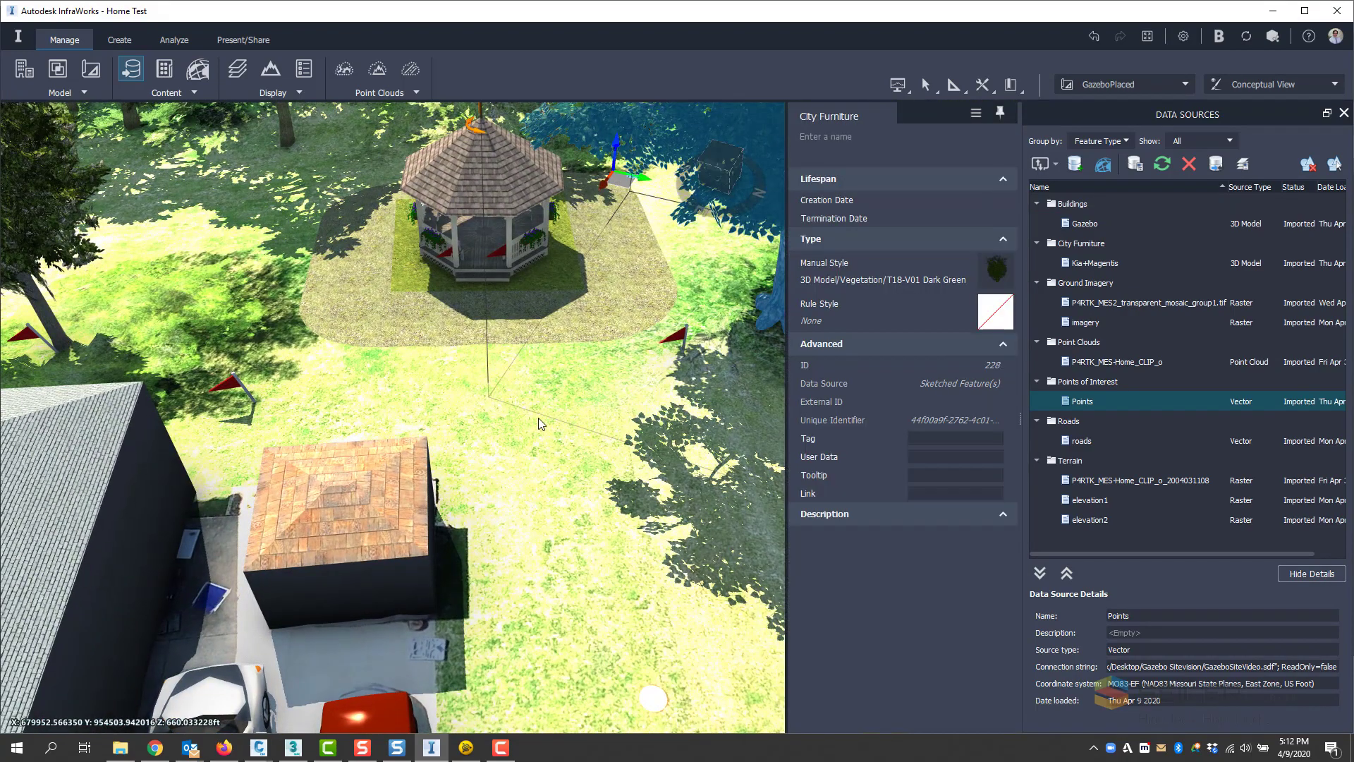
scroll(538, 423, down, 2)
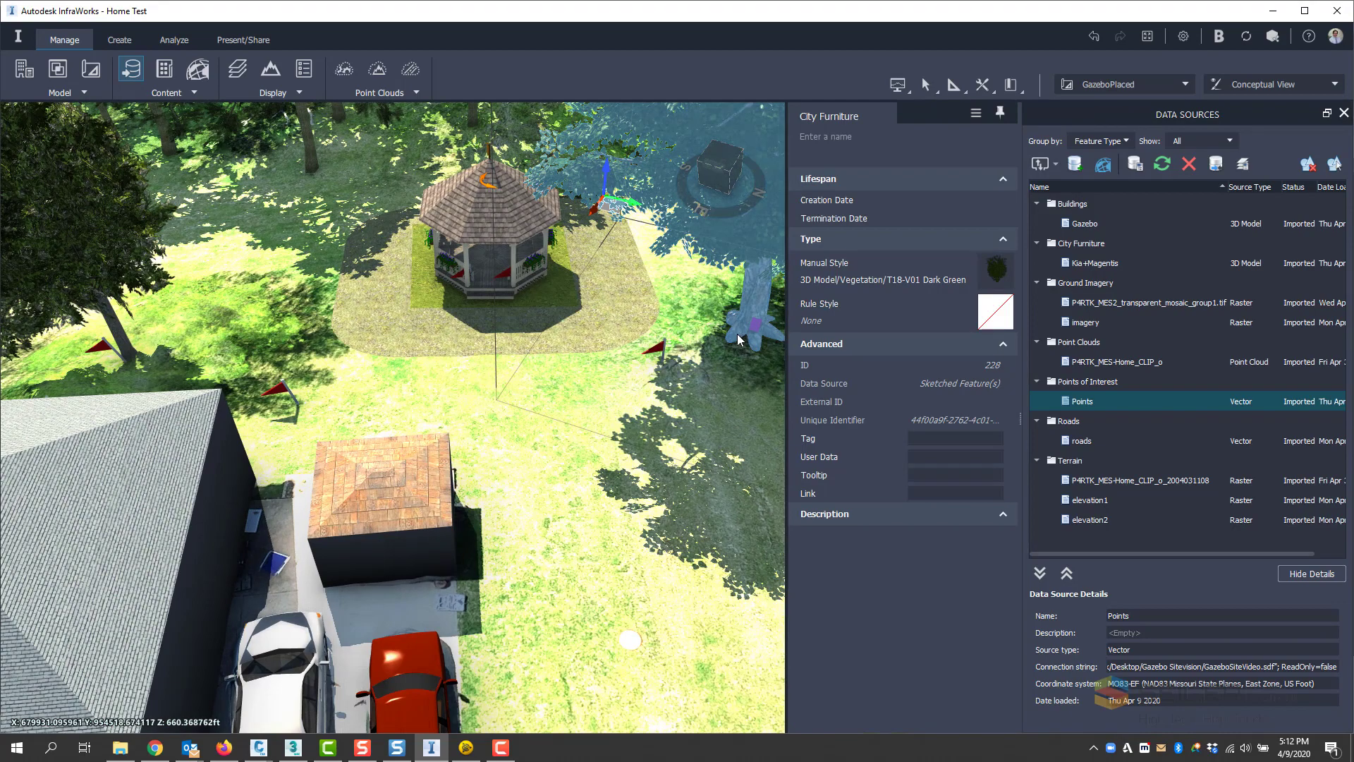
drag(740, 339, 558, 338)
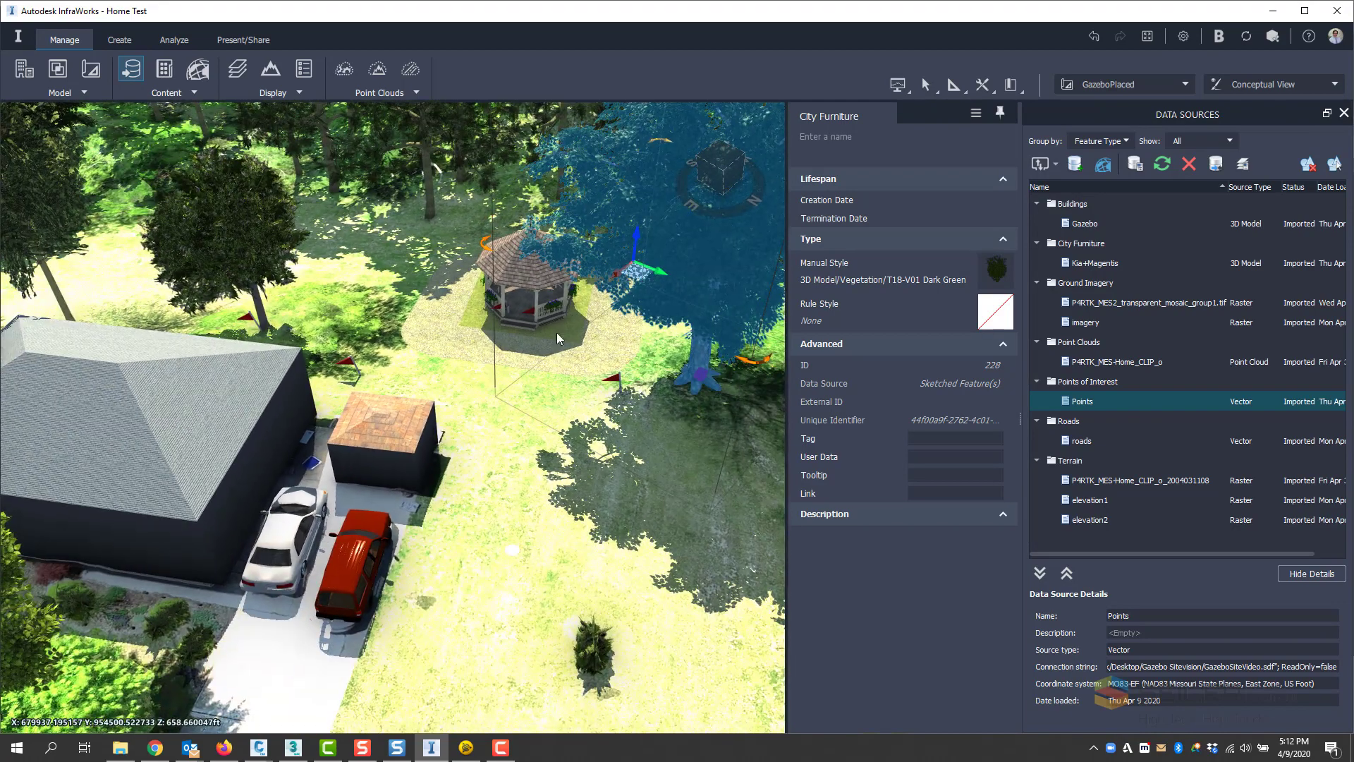
drag(635, 269, 610, 271)
click(511, 518)
drag(511, 518, 597, 487)
drag(573, 439, 571, 425)
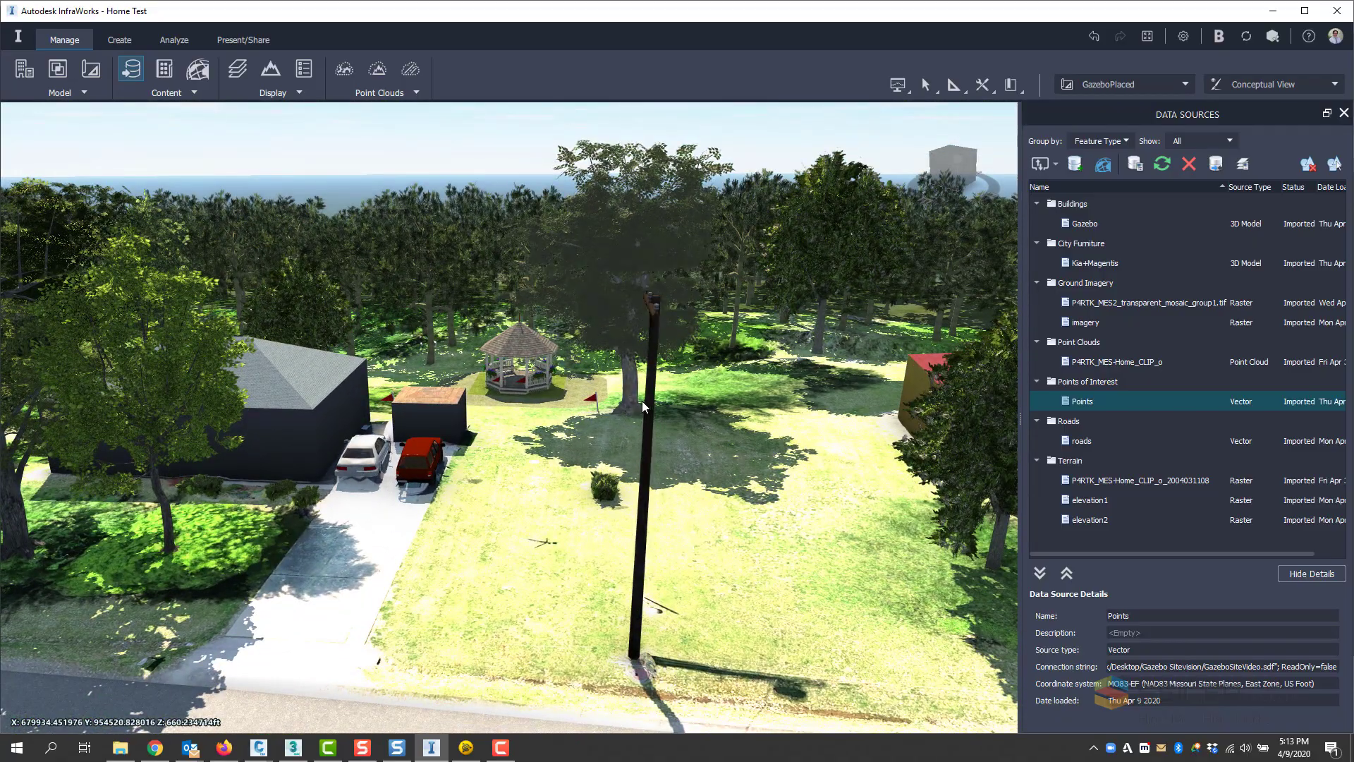
Step: Inspect the point flags between the house, the small shed and the neighbouring tree from above
drag(572, 426, 589, 511)
scroll(511, 473, up, 5)
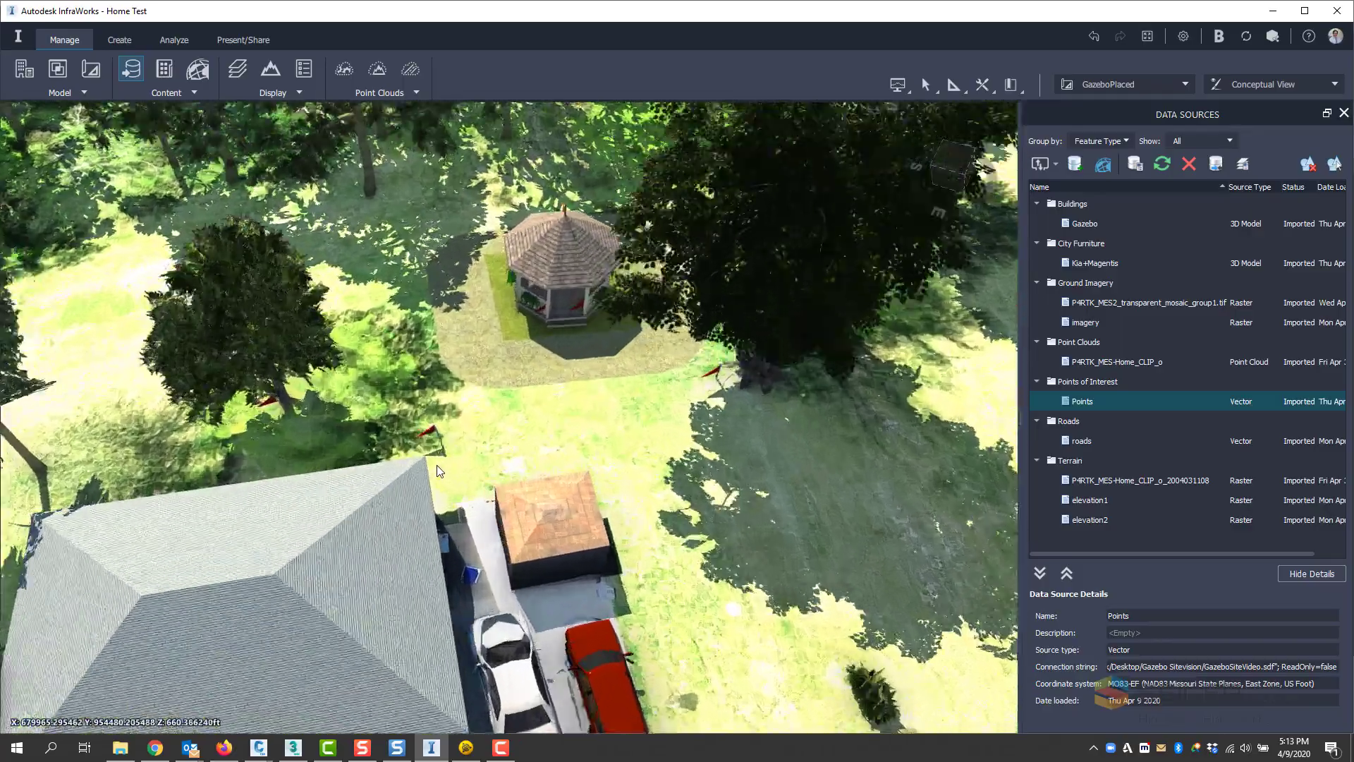
drag(510, 473, 279, 446)
scroll(303, 478, down, 5)
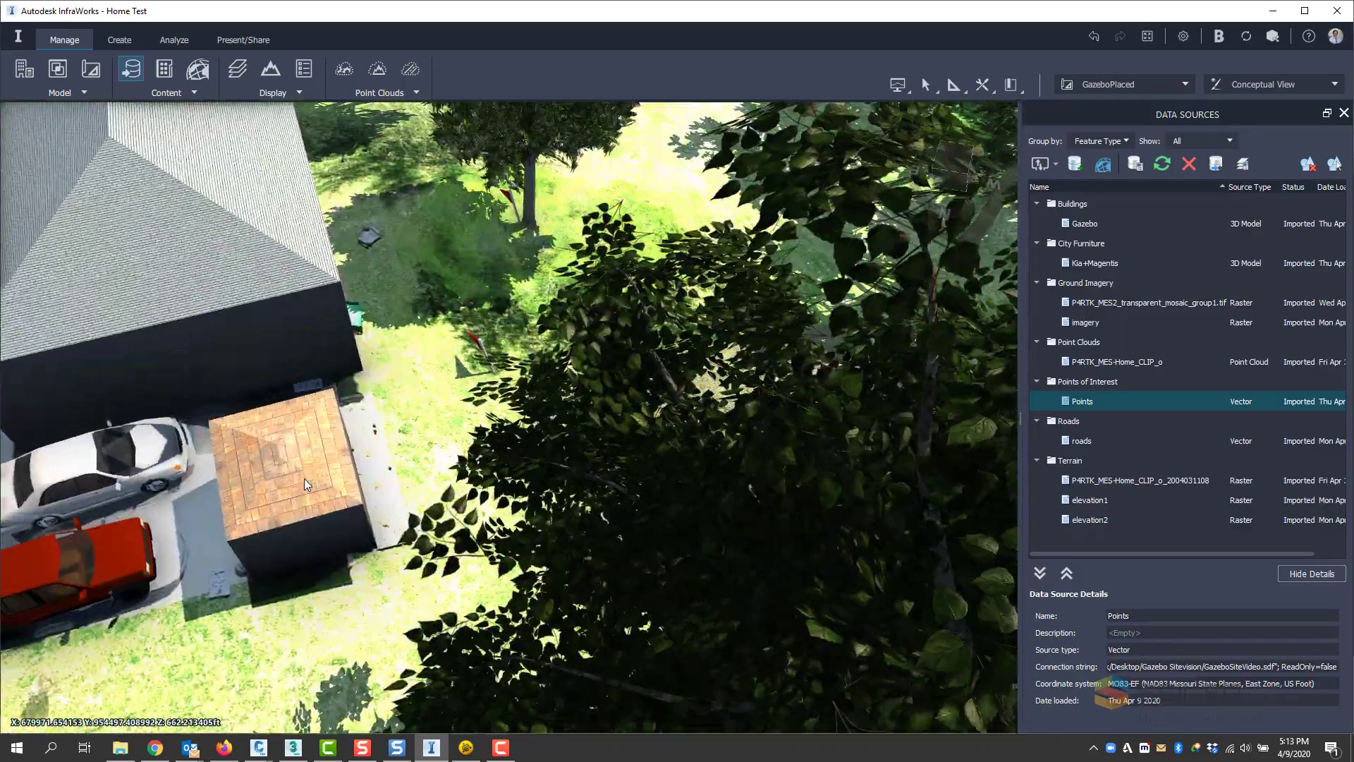
click(310, 556)
drag(380, 590, 398, 506)
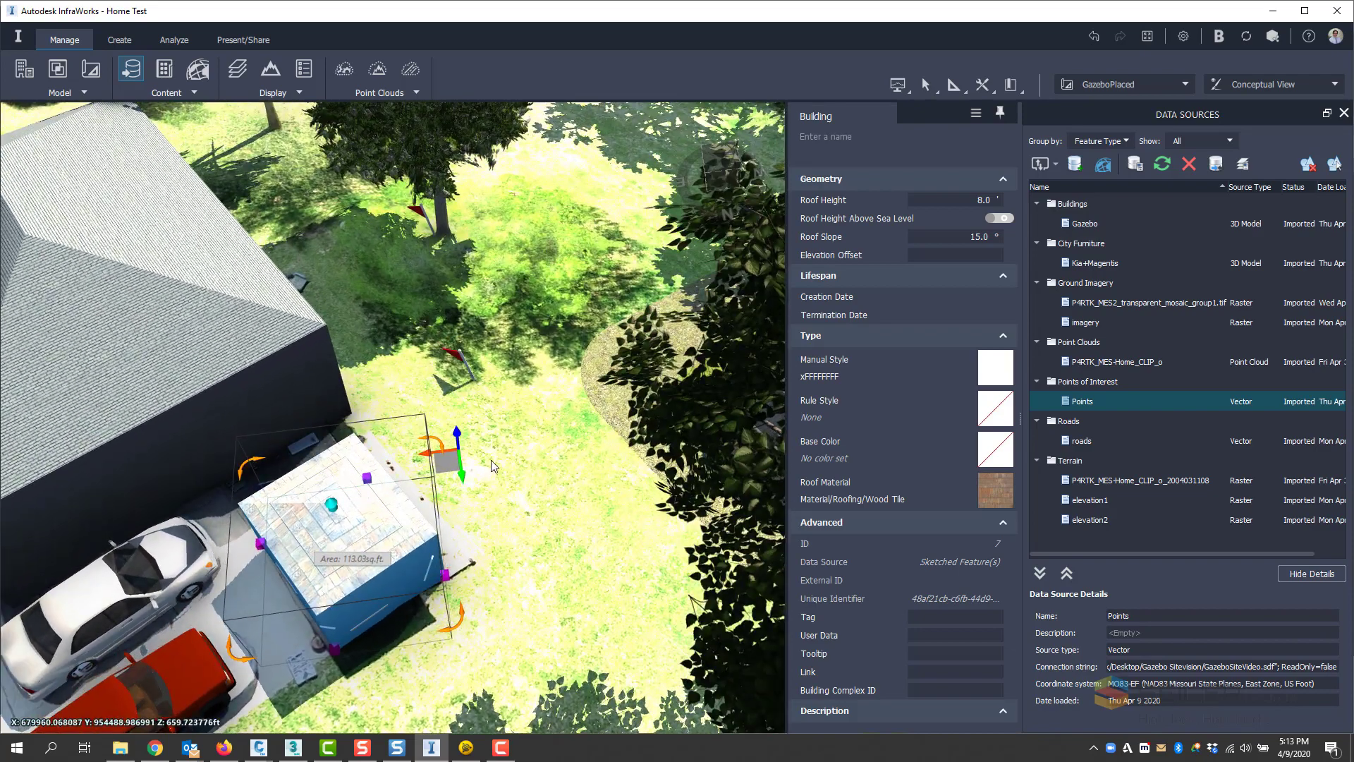
click(503, 399)
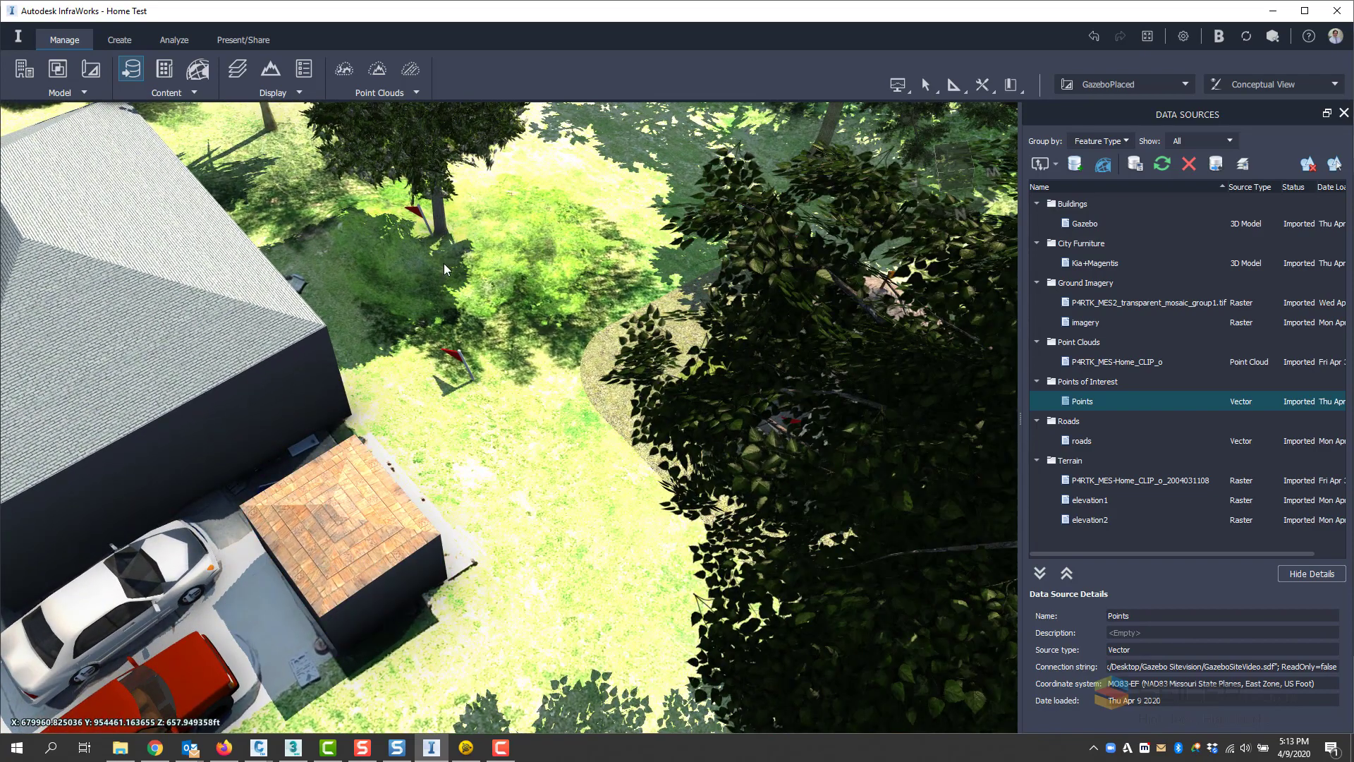
Step: Review the flags at the gazebo and beside the large tree's trunk up close, and view the whole yard from several angles
drag(454, 315, 704, 358)
scroll(625, 237, up, 1)
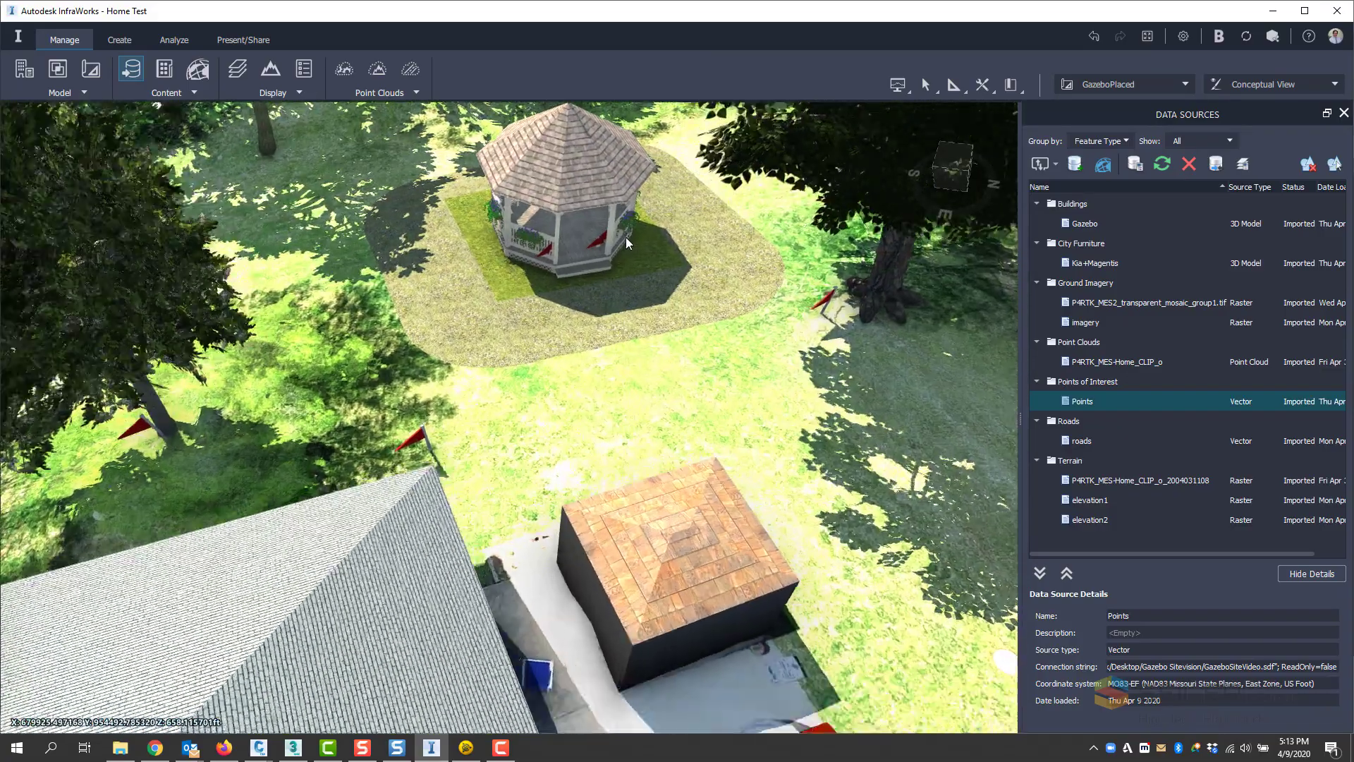
scroll(625, 237, up, 3)
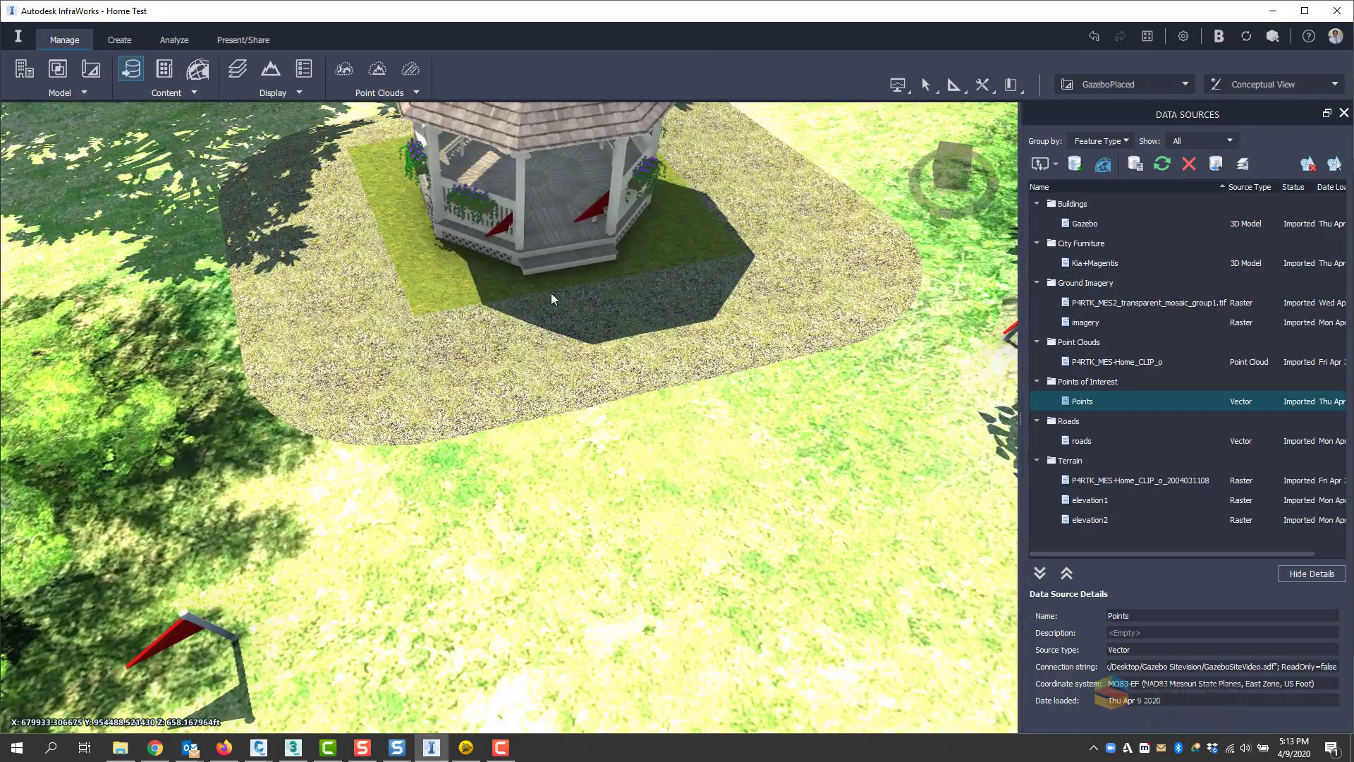
scroll(552, 294, down, 5)
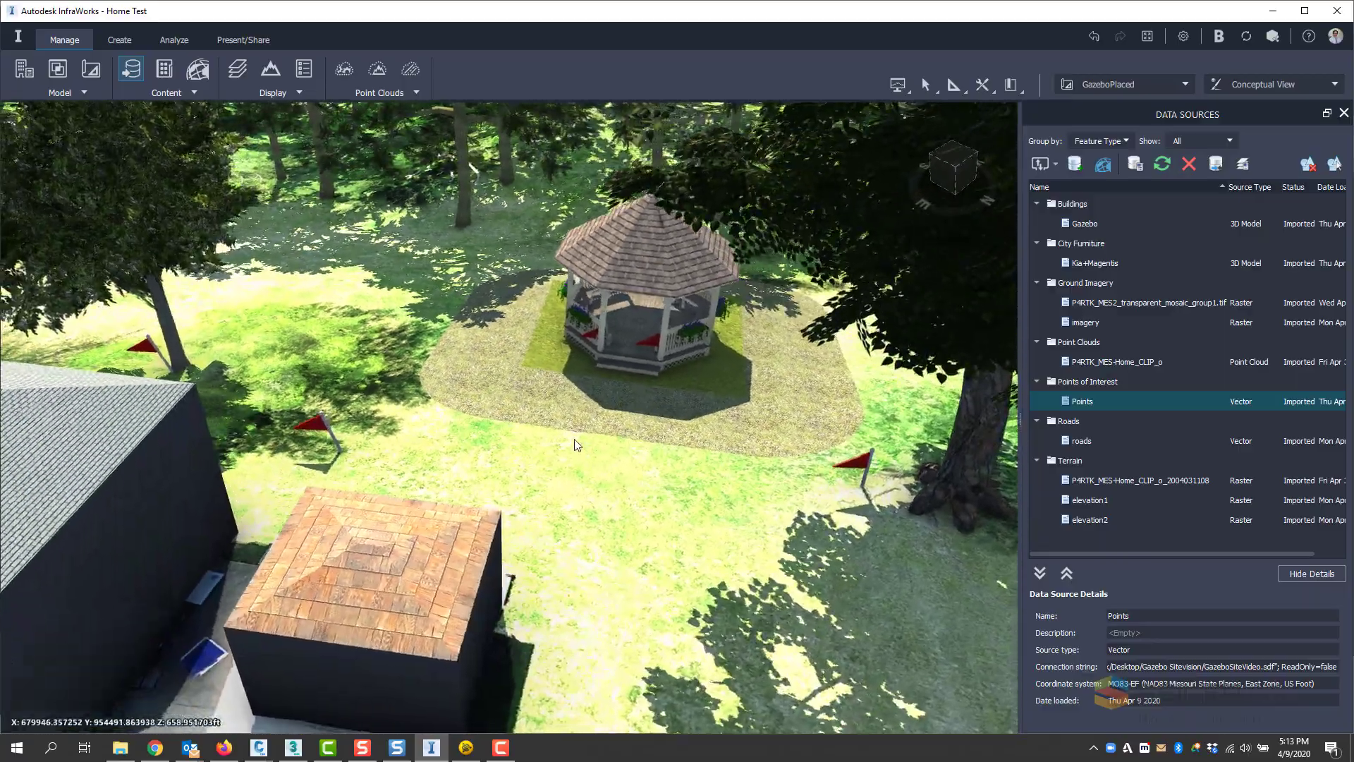
scroll(575, 444, down, 5)
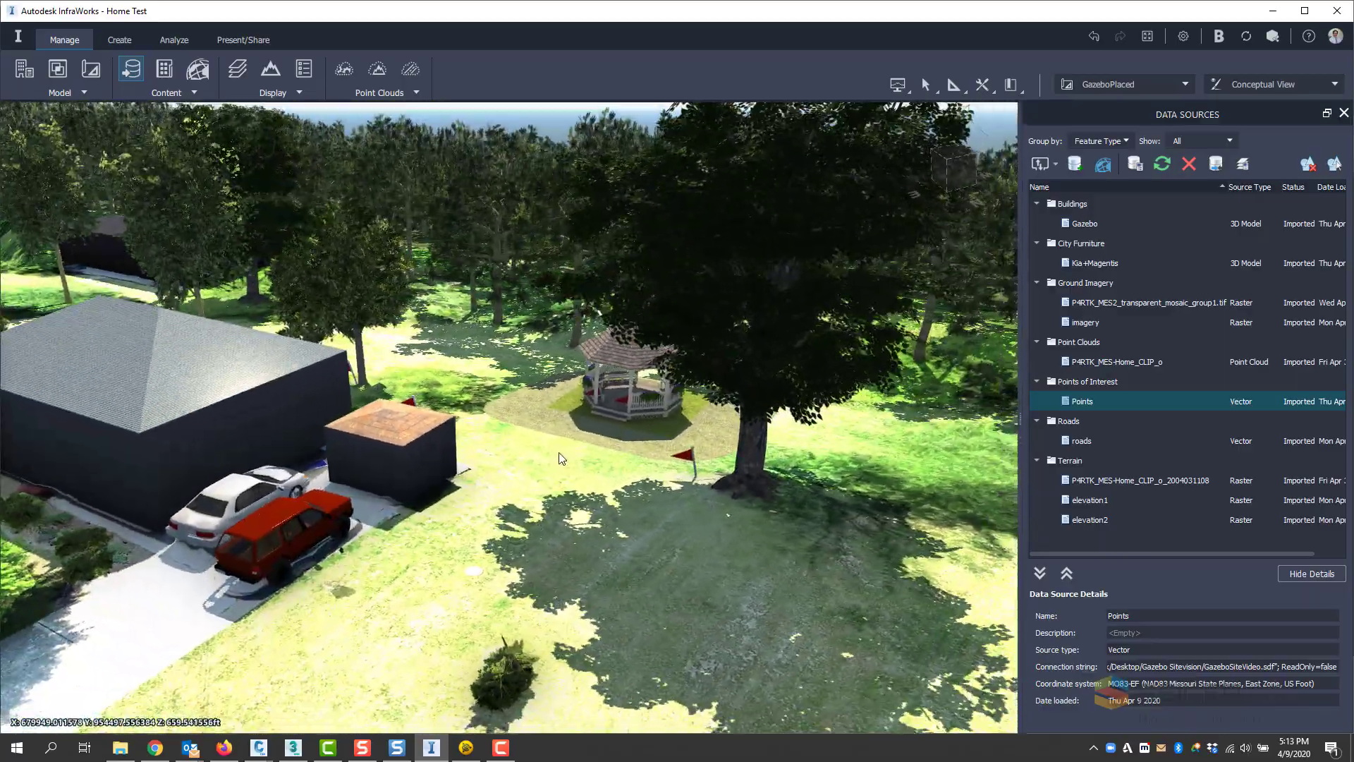
scroll(562, 459, up, 4)
scroll(451, 441, up, 4)
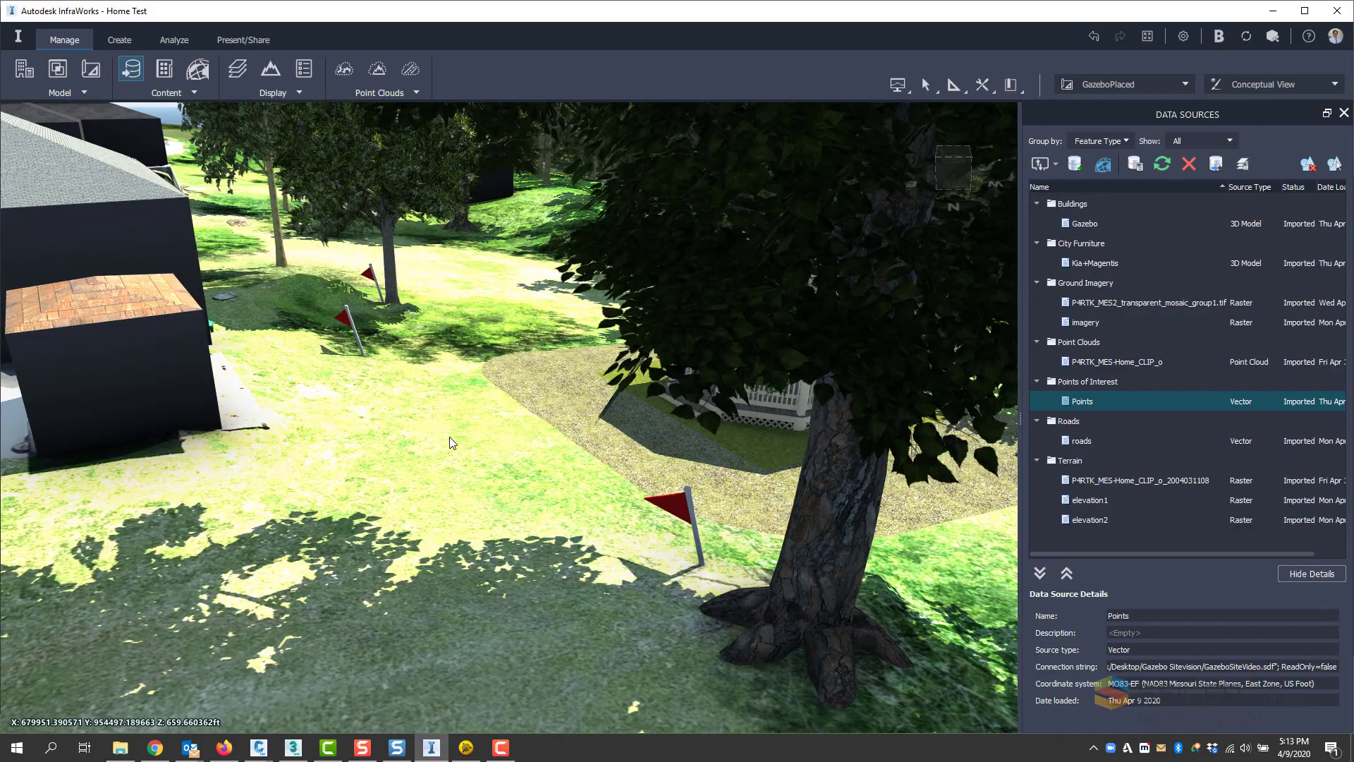
scroll(508, 480, up, 1)
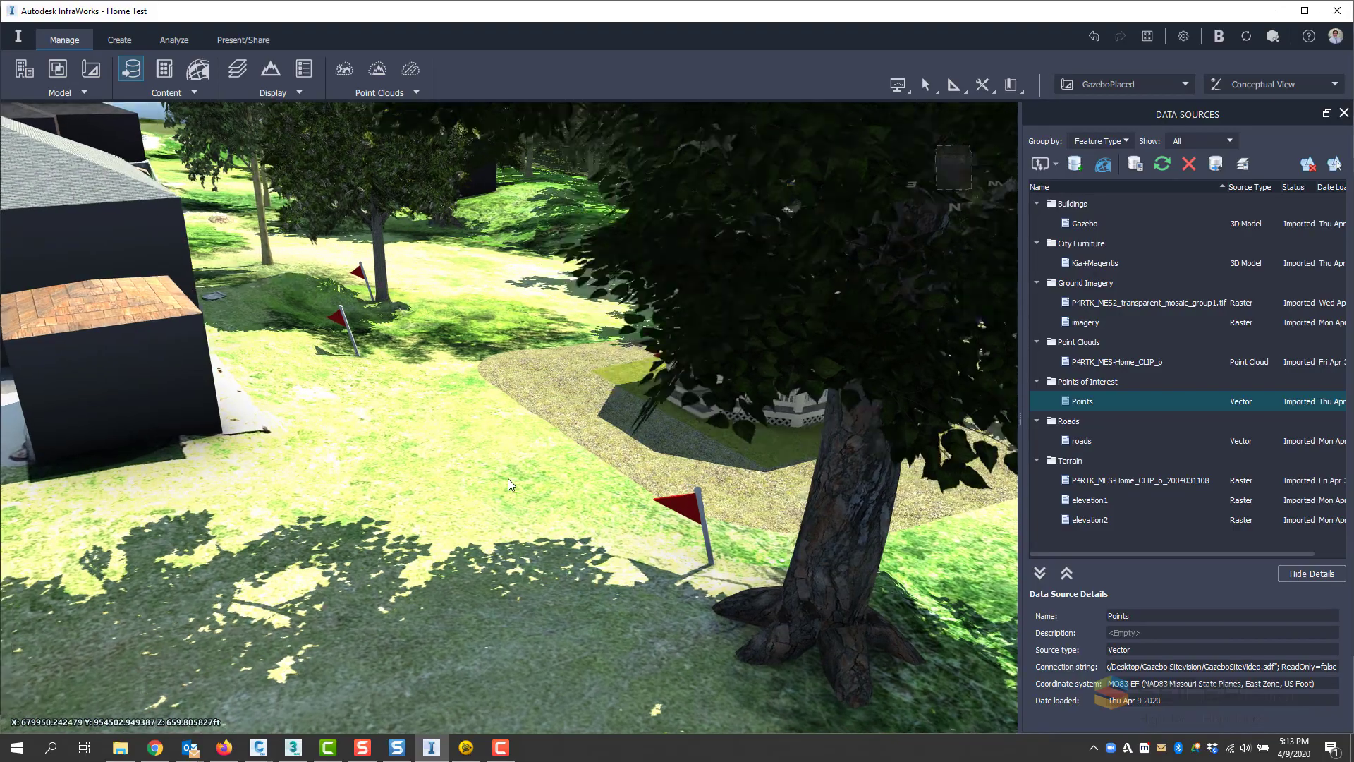
scroll(508, 479, down, 4)
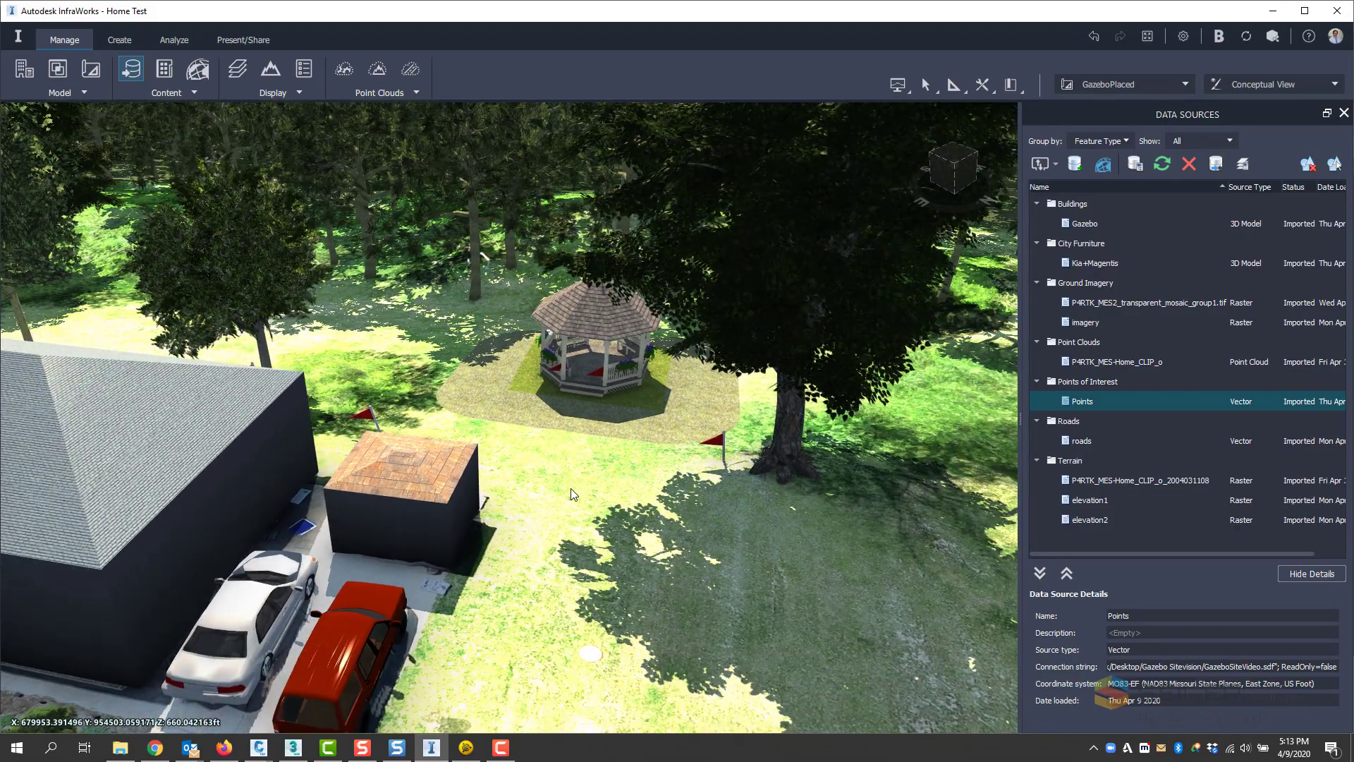
scroll(572, 494, down, 5)
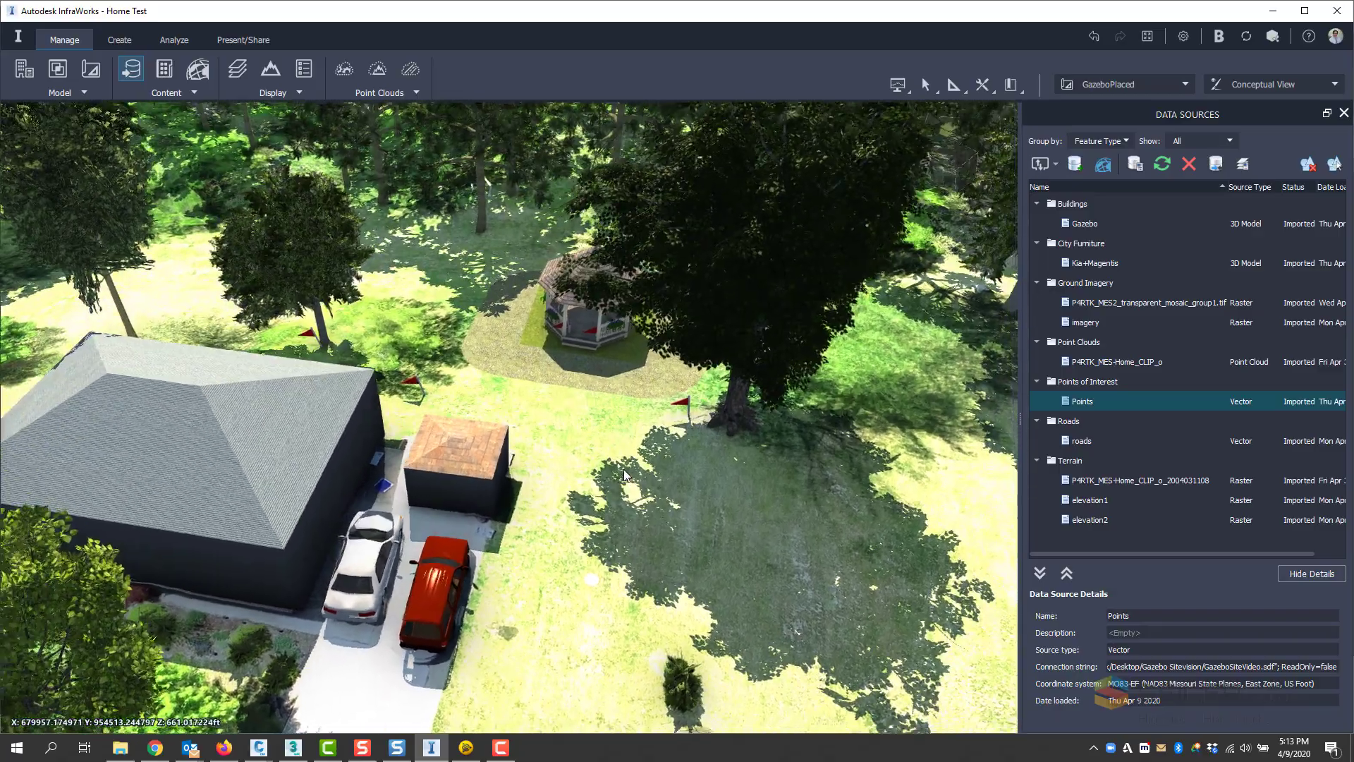
middle_drag(624, 476, 561, 443)
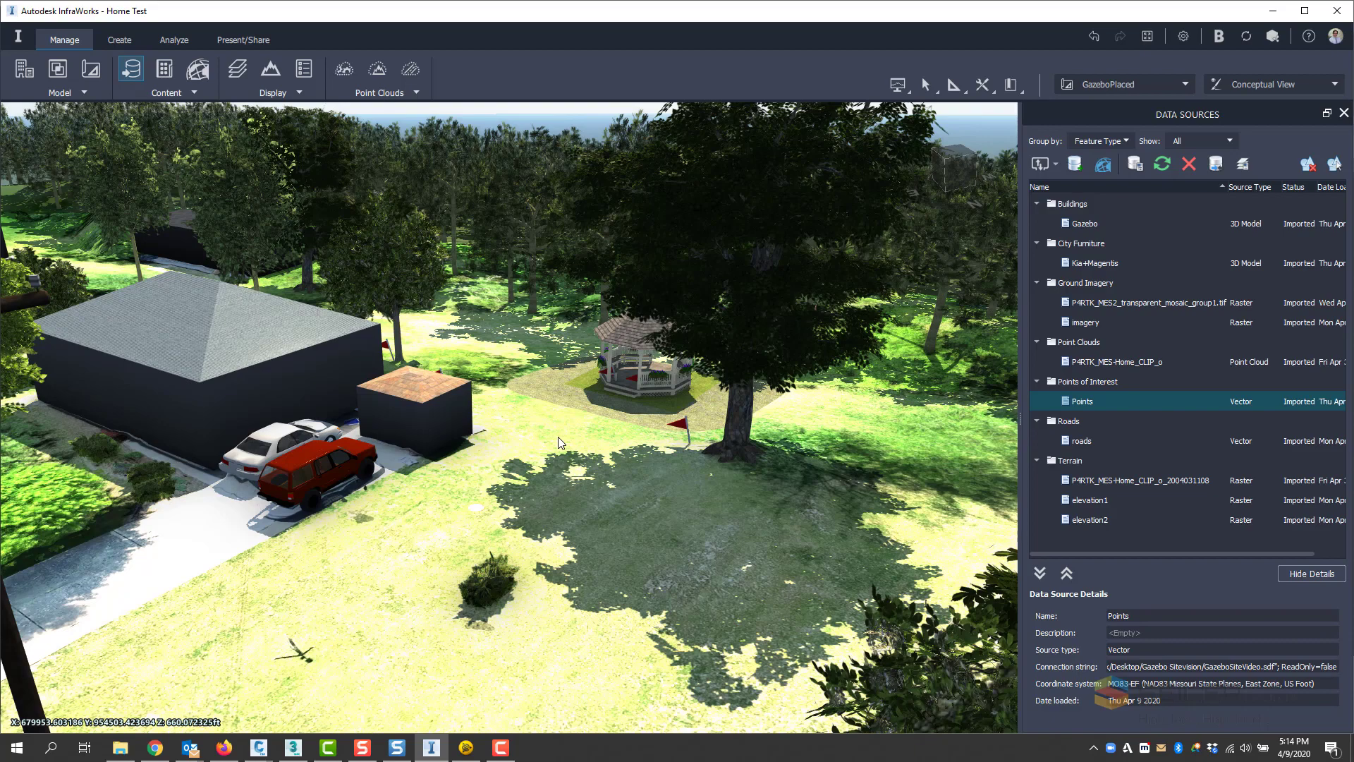
middle_drag(507, 443, 508, 481)
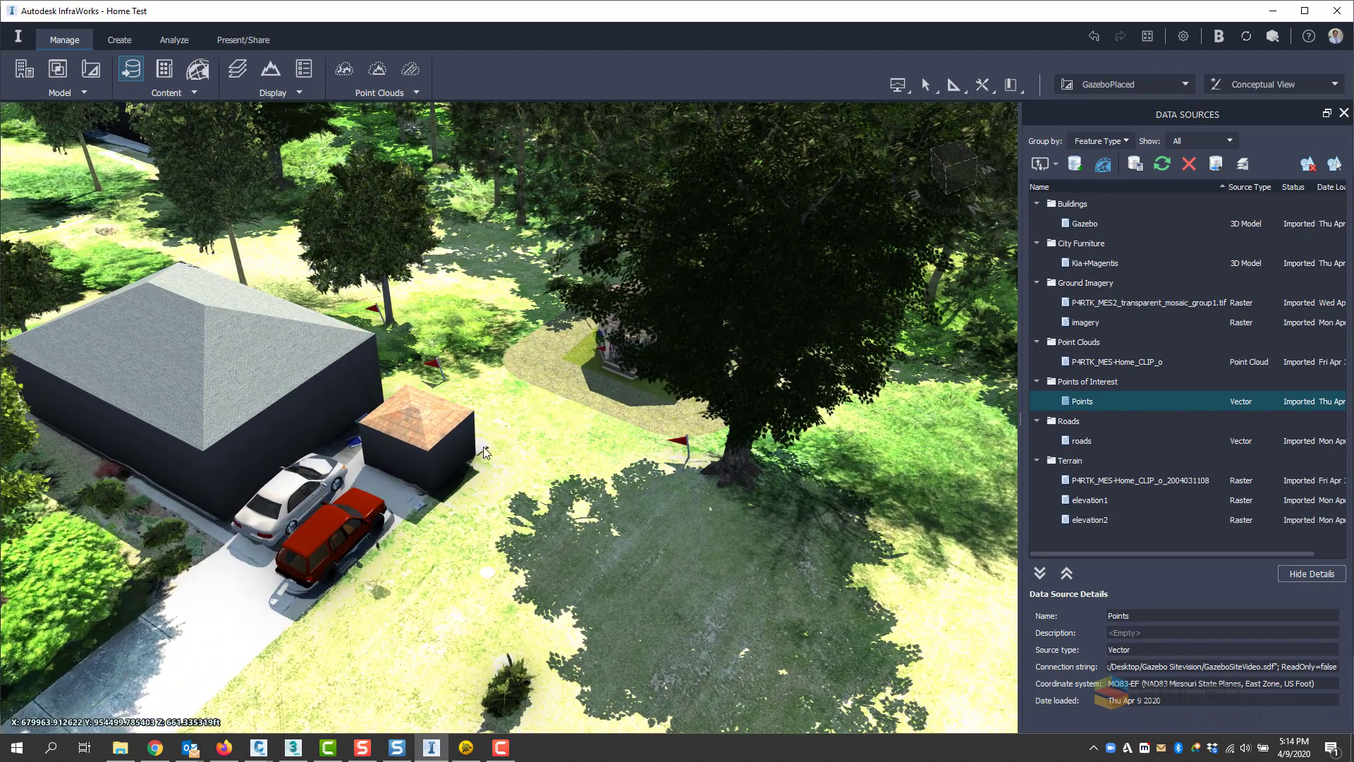
middle_drag(676, 509, 731, 384)
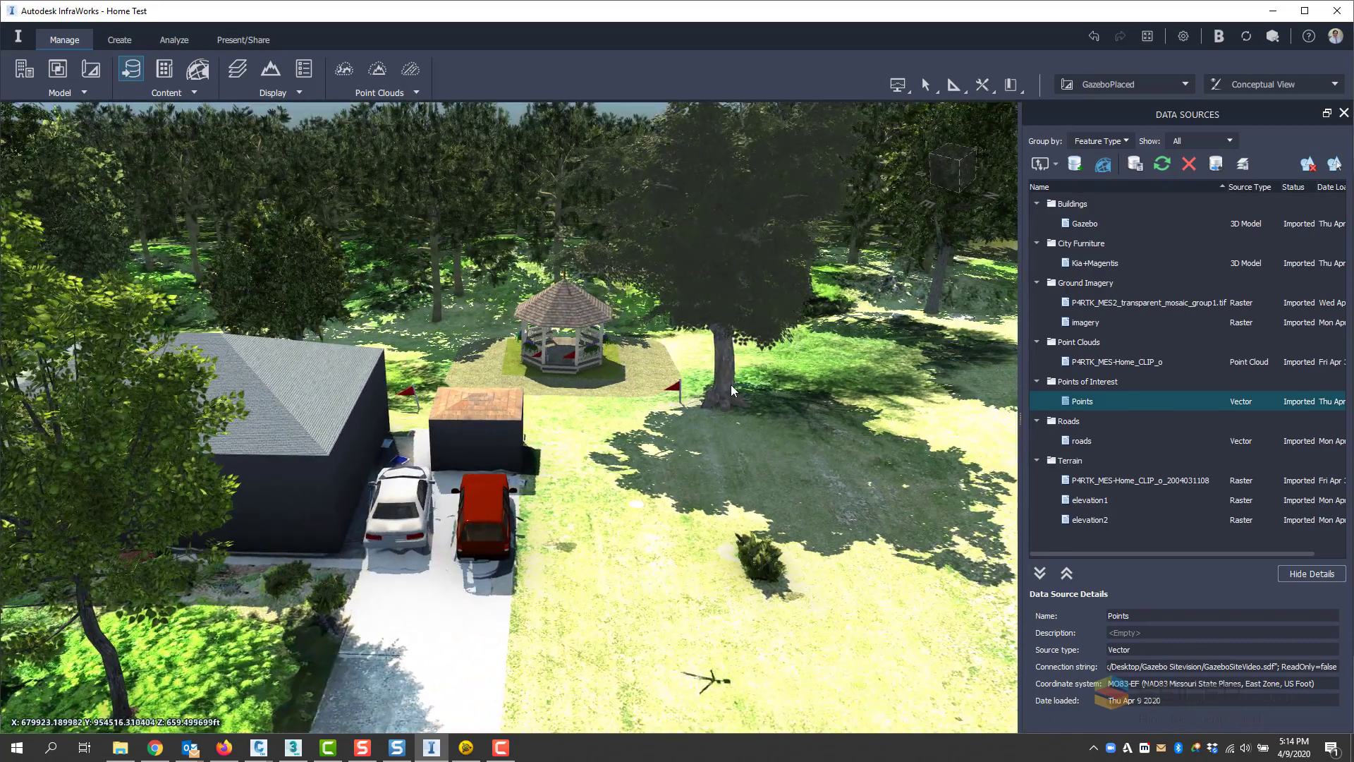